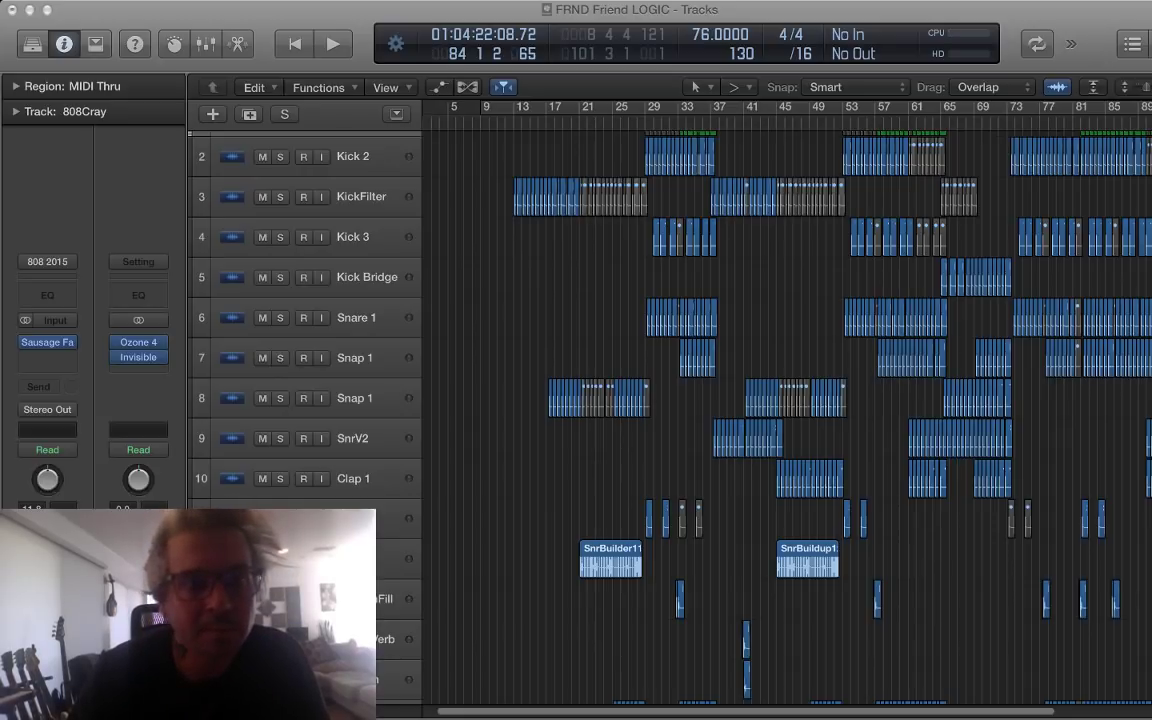
Step: Look over the song's full track layout, from the drum tracks through the instruments to the chorus vocals
scroll(660, 400, up, 1)
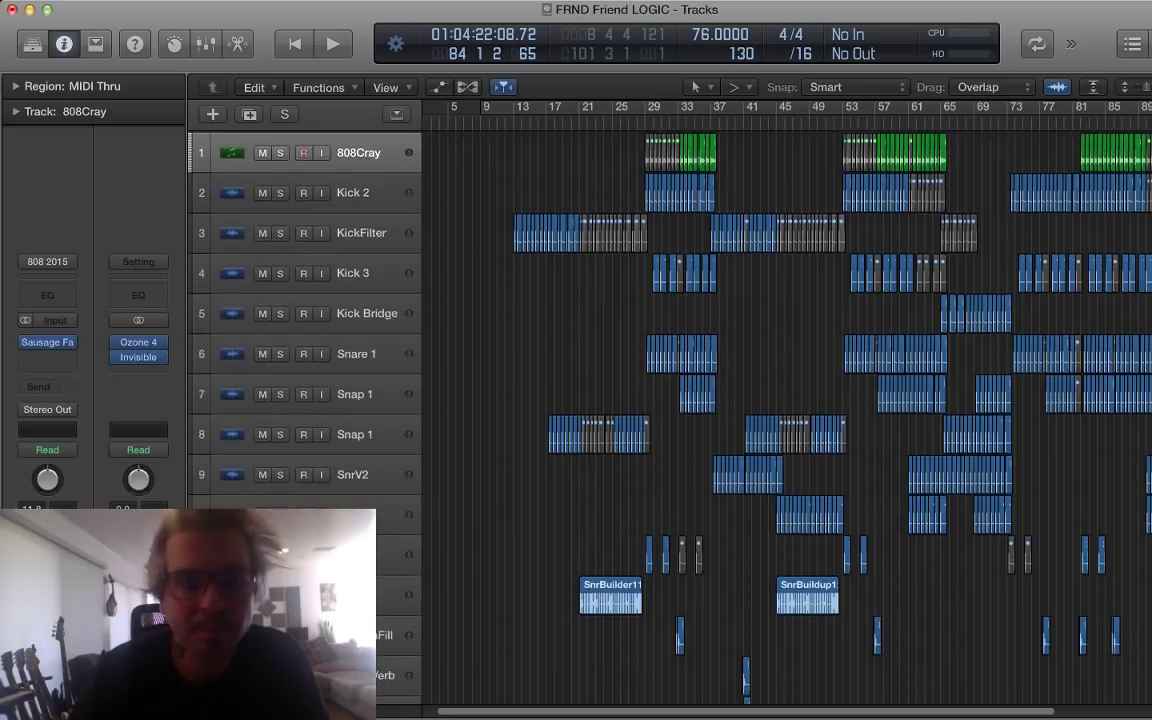
key(Return)
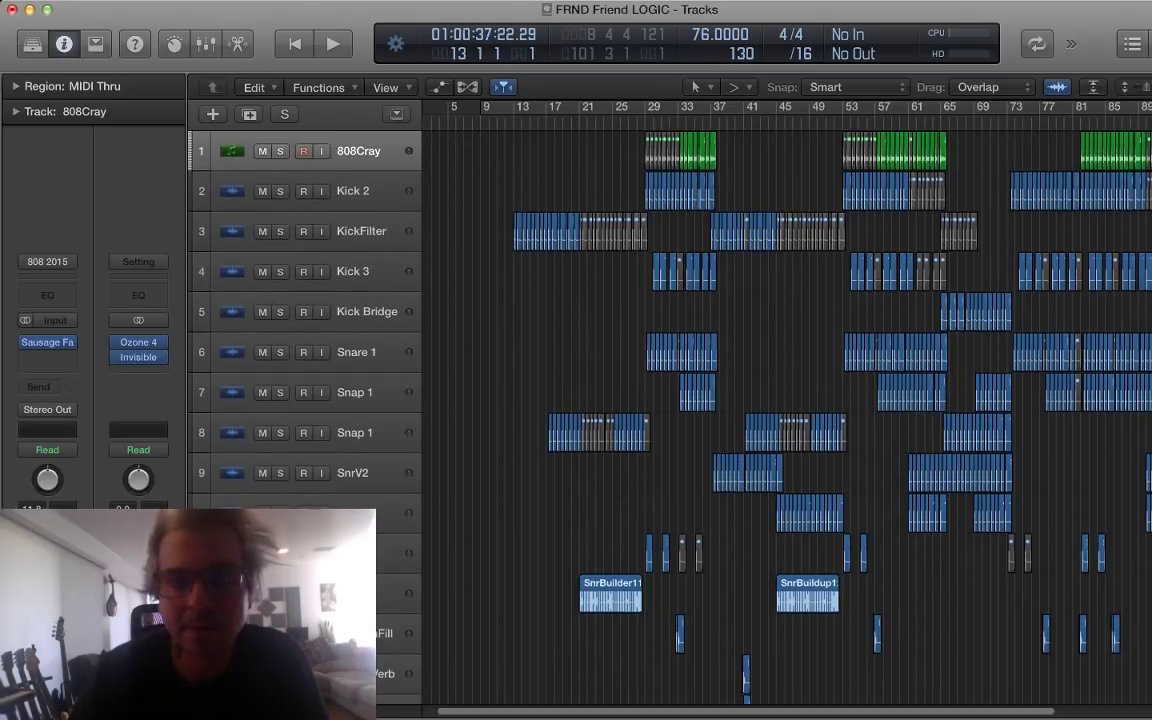
key(space)
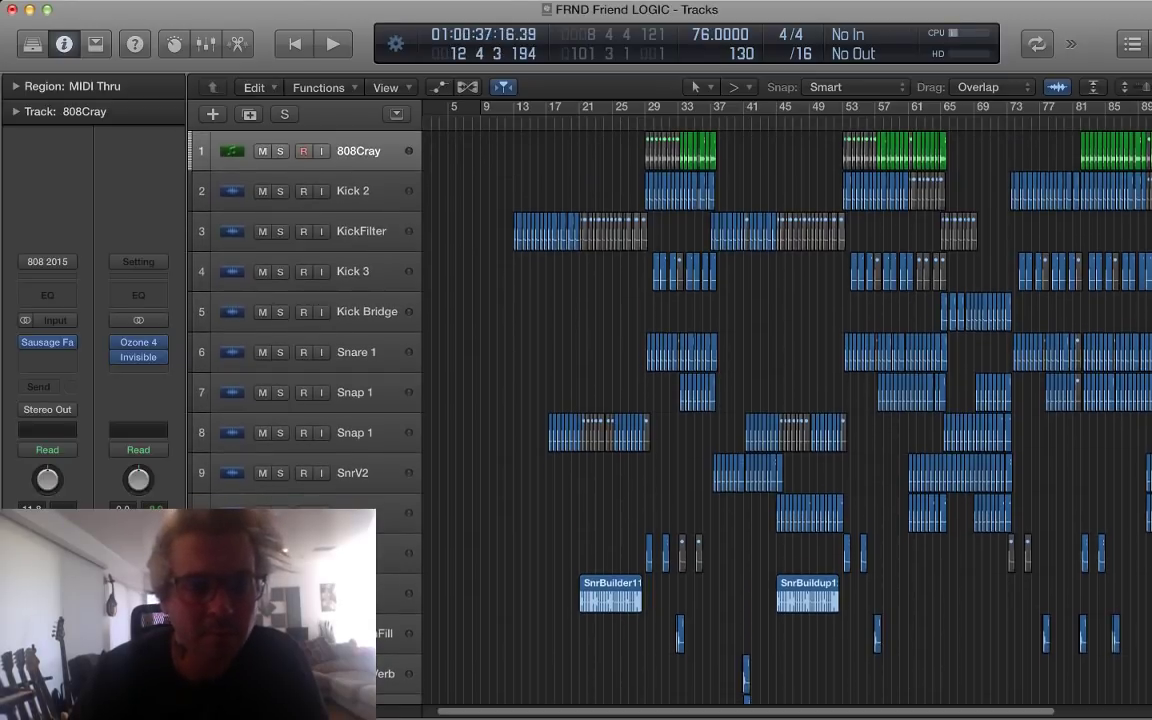
scroll(786, 400, down, 15)
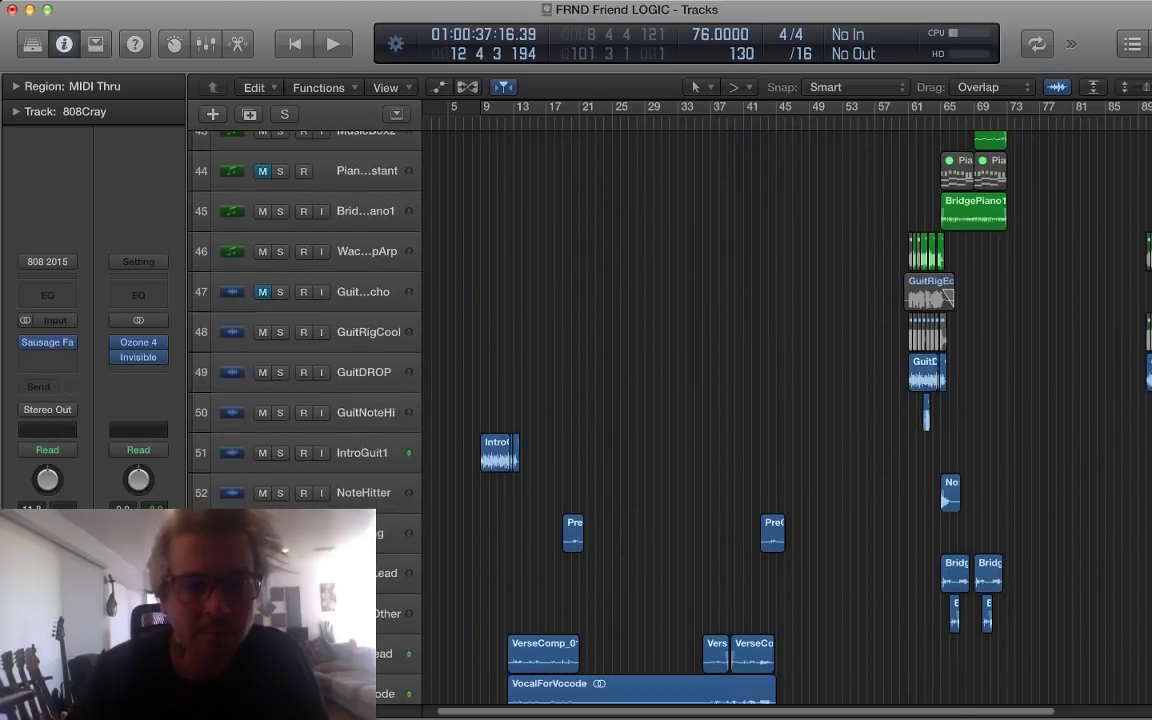
scroll(786, 400, down, 8)
scroll(786, 400, up, 5)
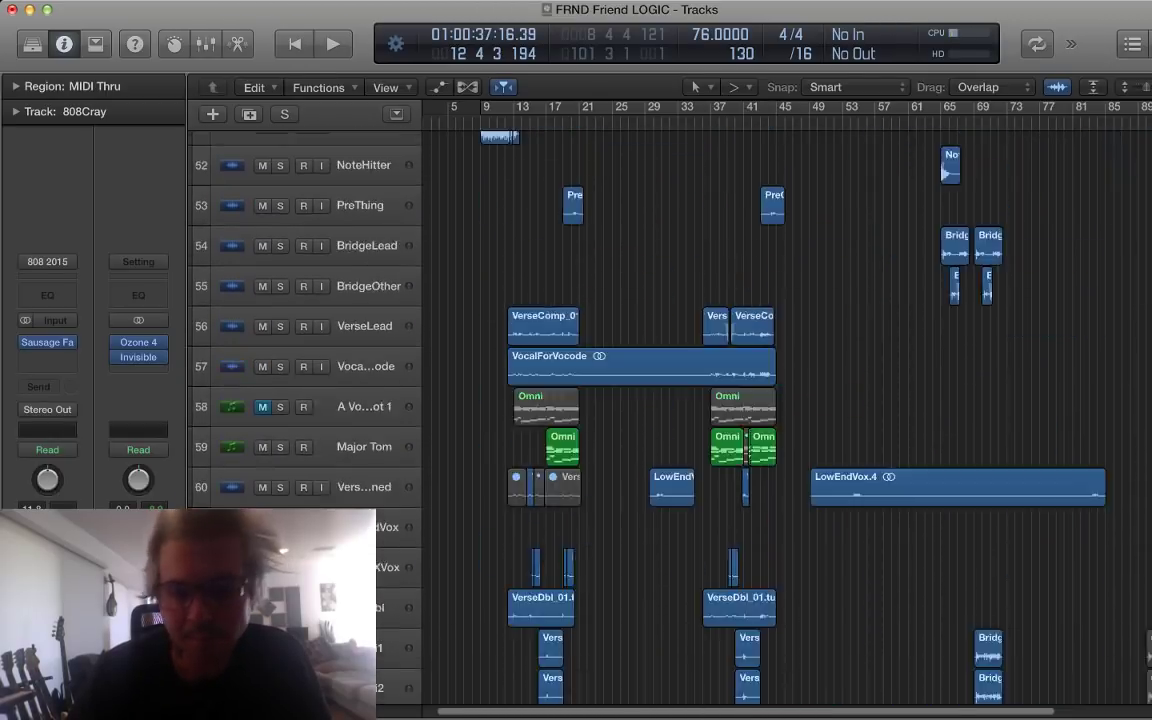
scroll(786, 400, up, 17)
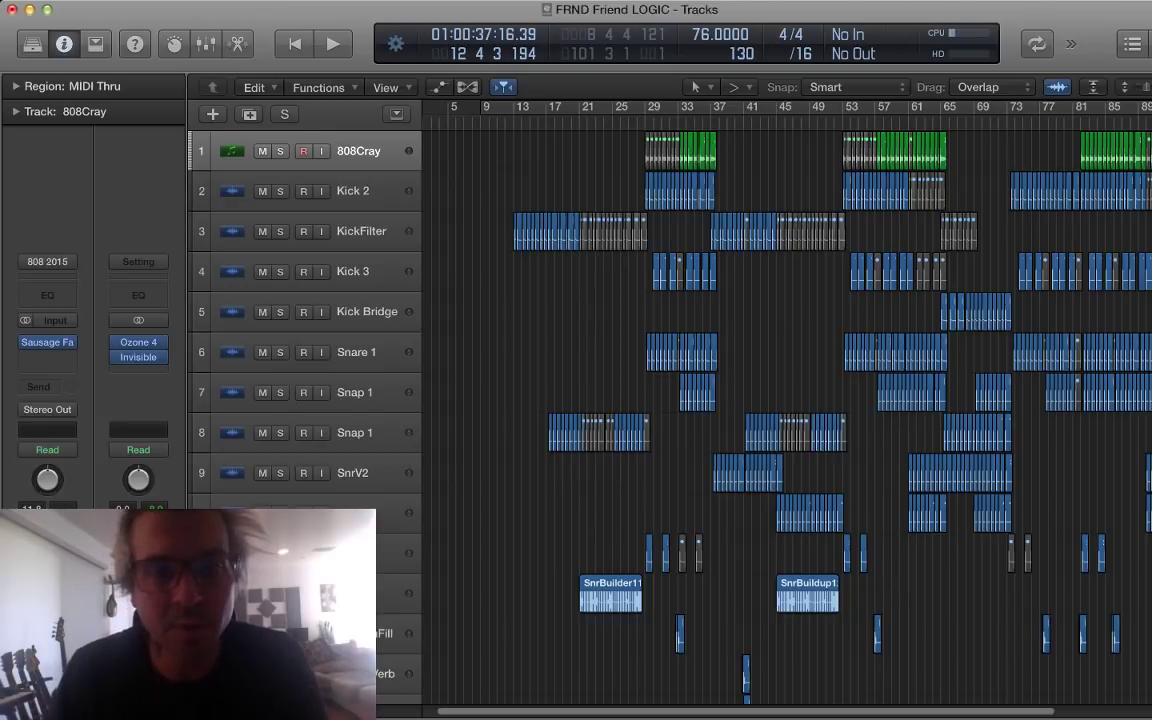
scroll(780, 400, down, 5)
scroll(780, 400, down, 20)
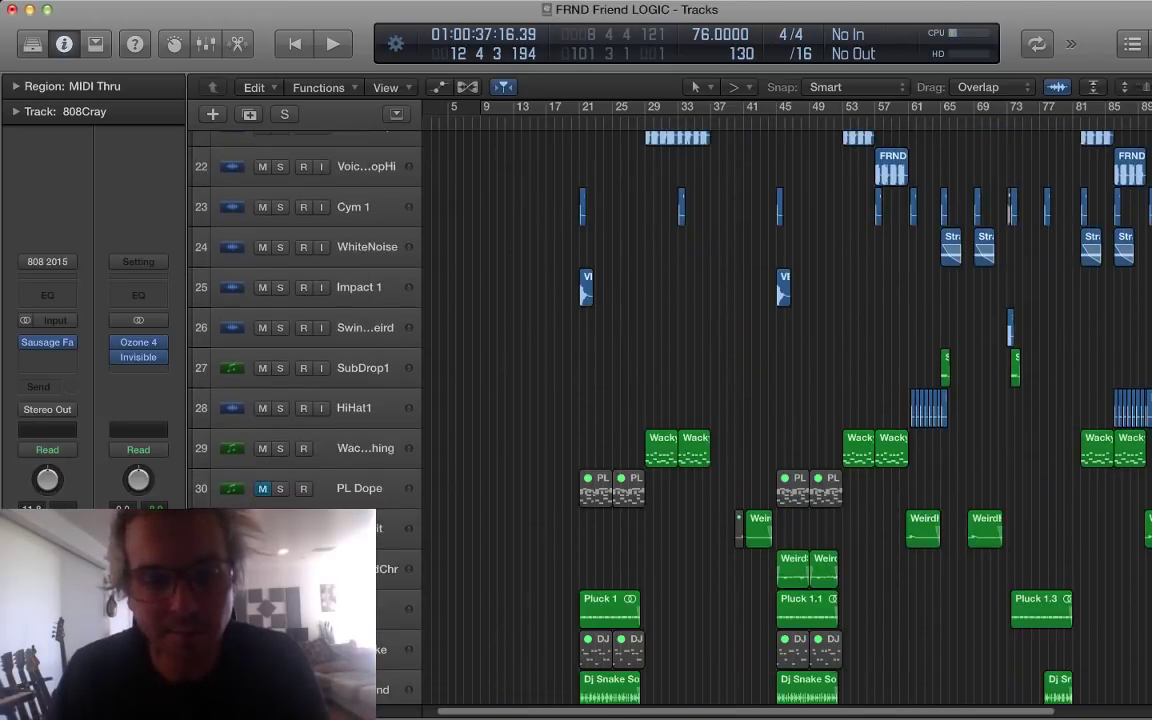
scroll(780, 400, down, 20)
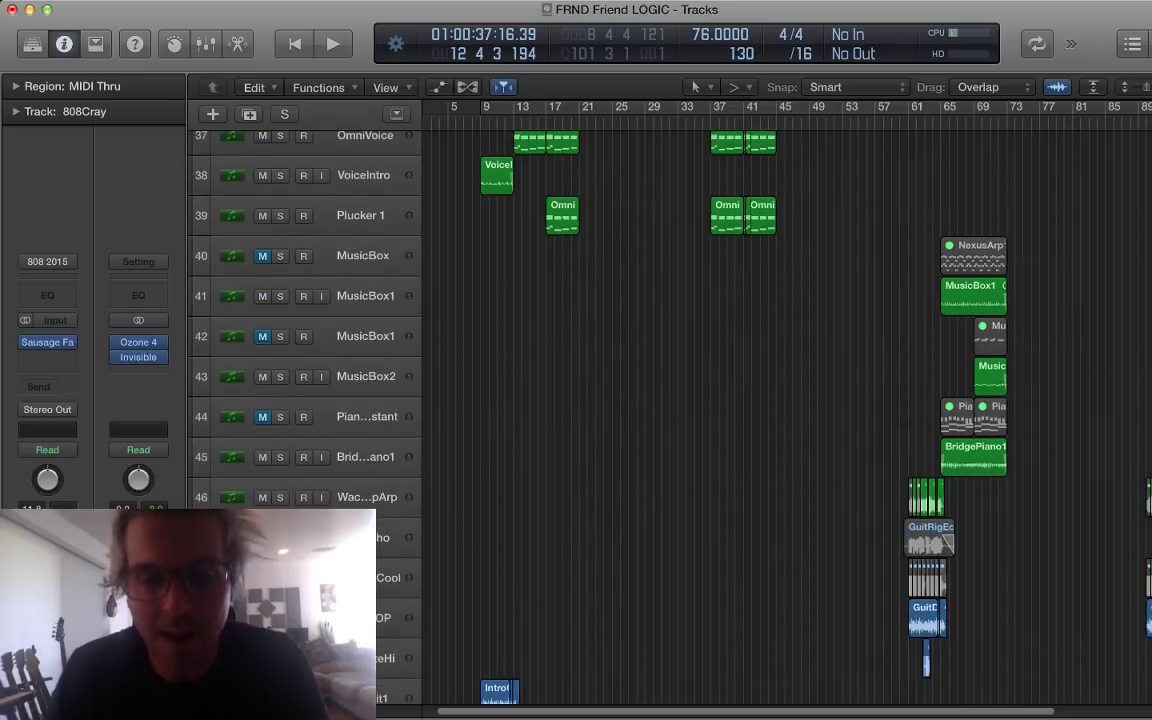
scroll(780, 400, down, 15)
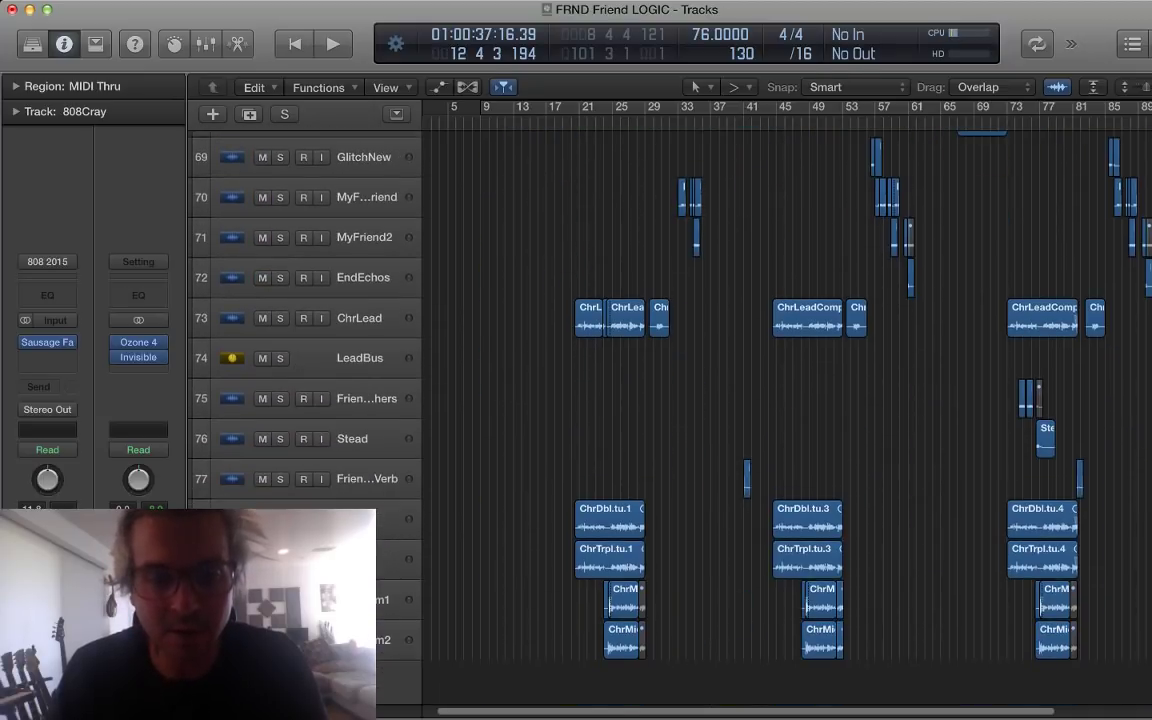
scroll(780, 400, up, 11)
scroll(780, 400, up, 20)
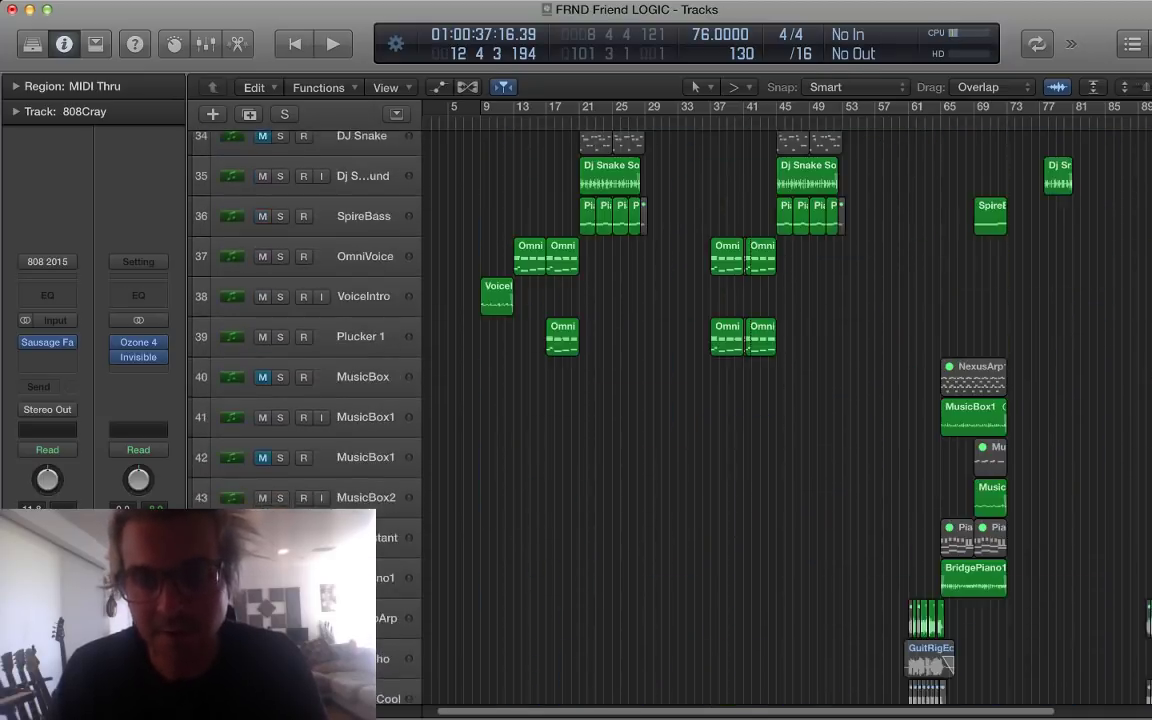
scroll(780, 400, up, 9)
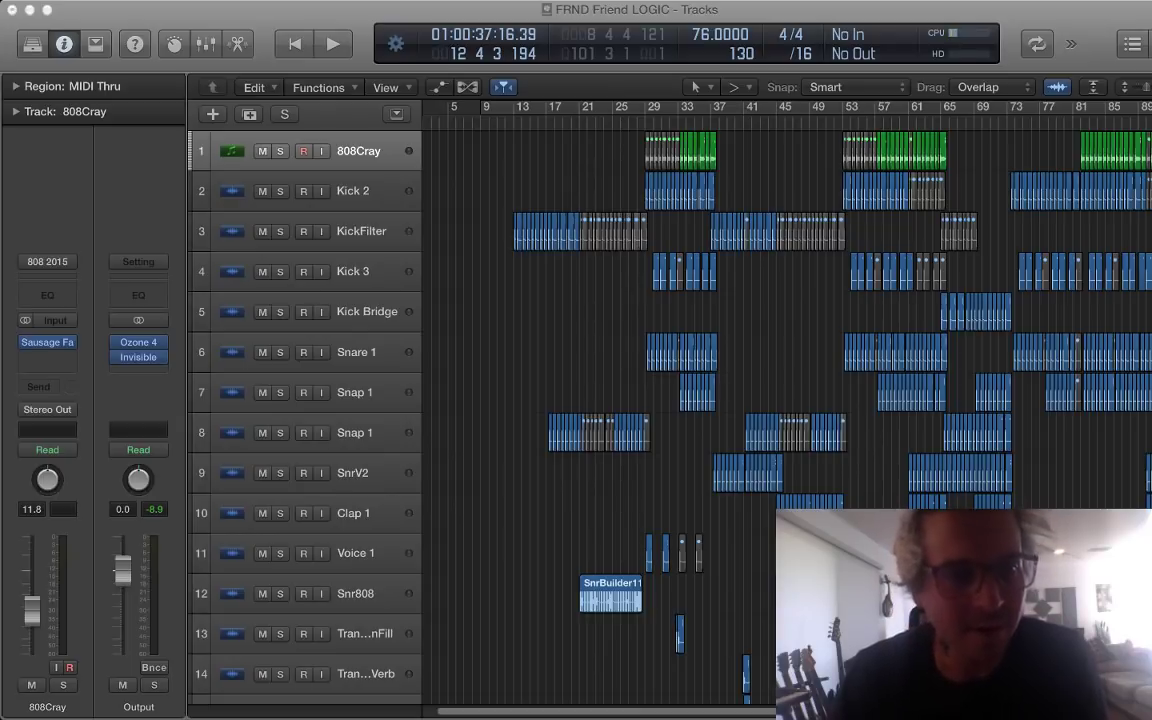
Step: Turn on cycle mode and play the song from the intro at bar 9
key(super+Tab)
mouse_move(139, 342)
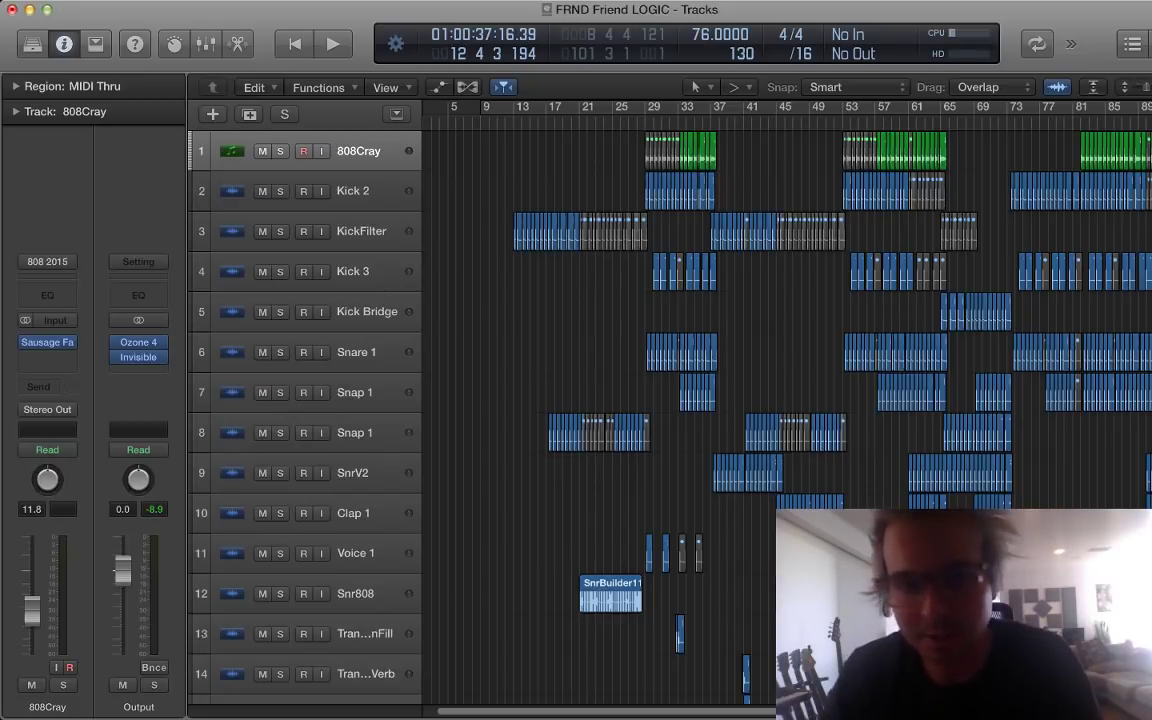
scroll(600, 400, down, 20)
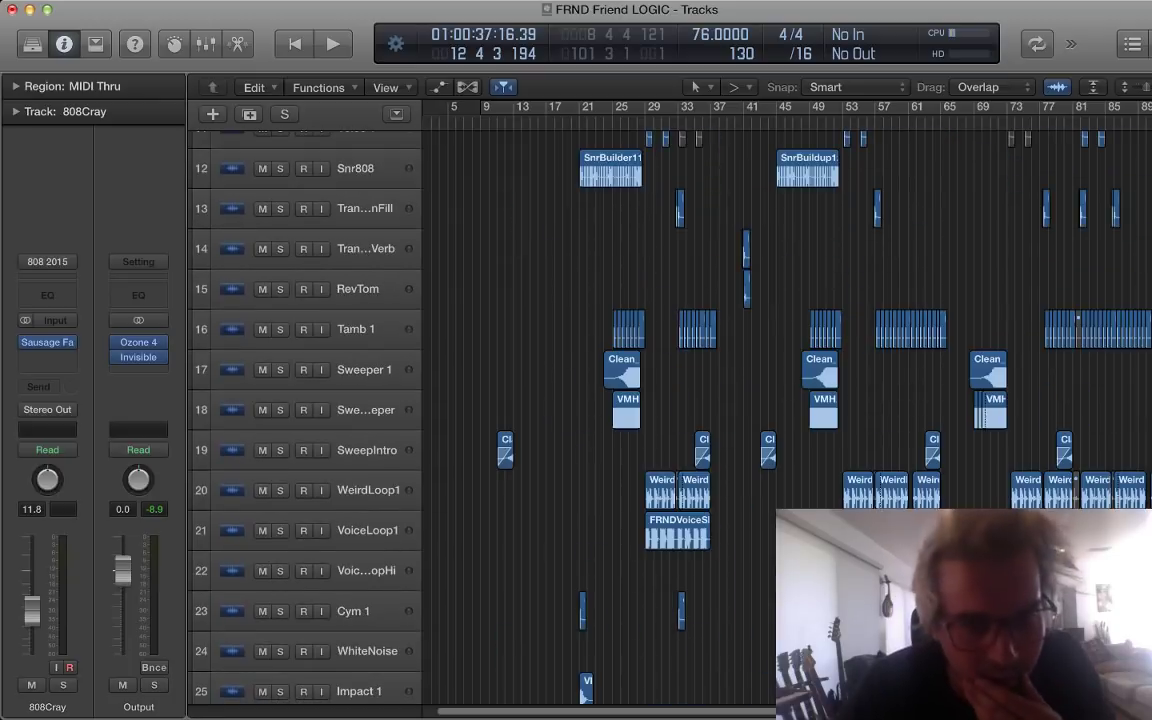
scroll(600, 400, up, 20)
scroll(600, 400, down, 20)
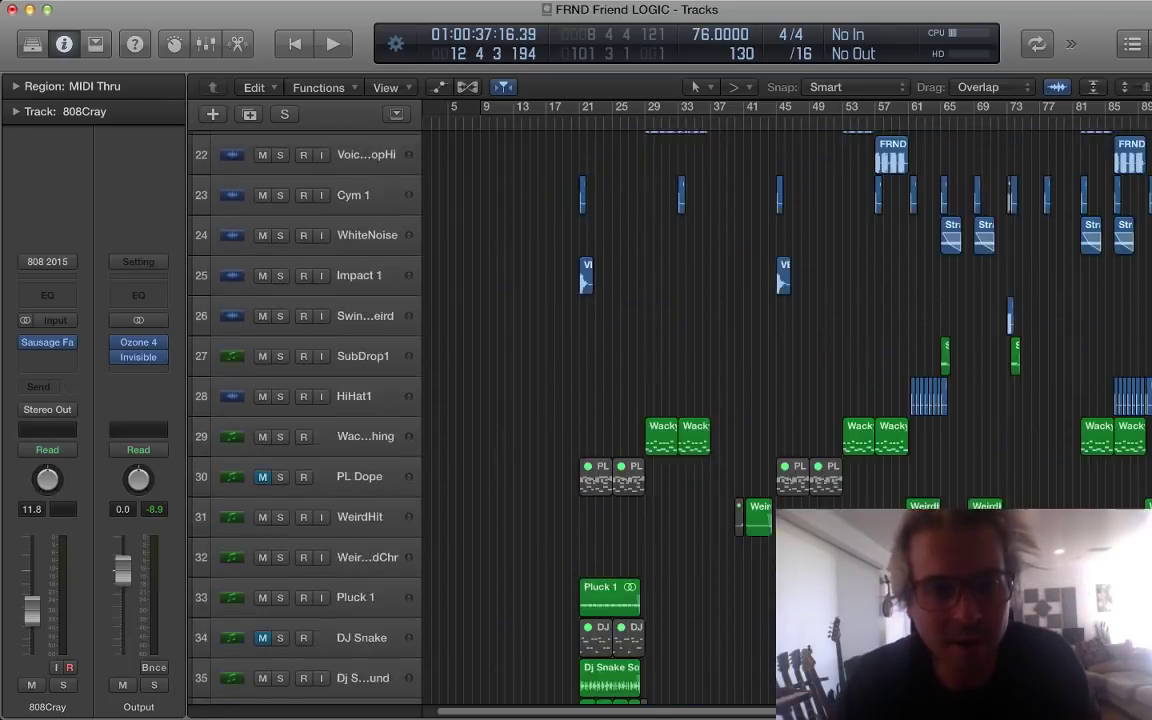
key(Return)
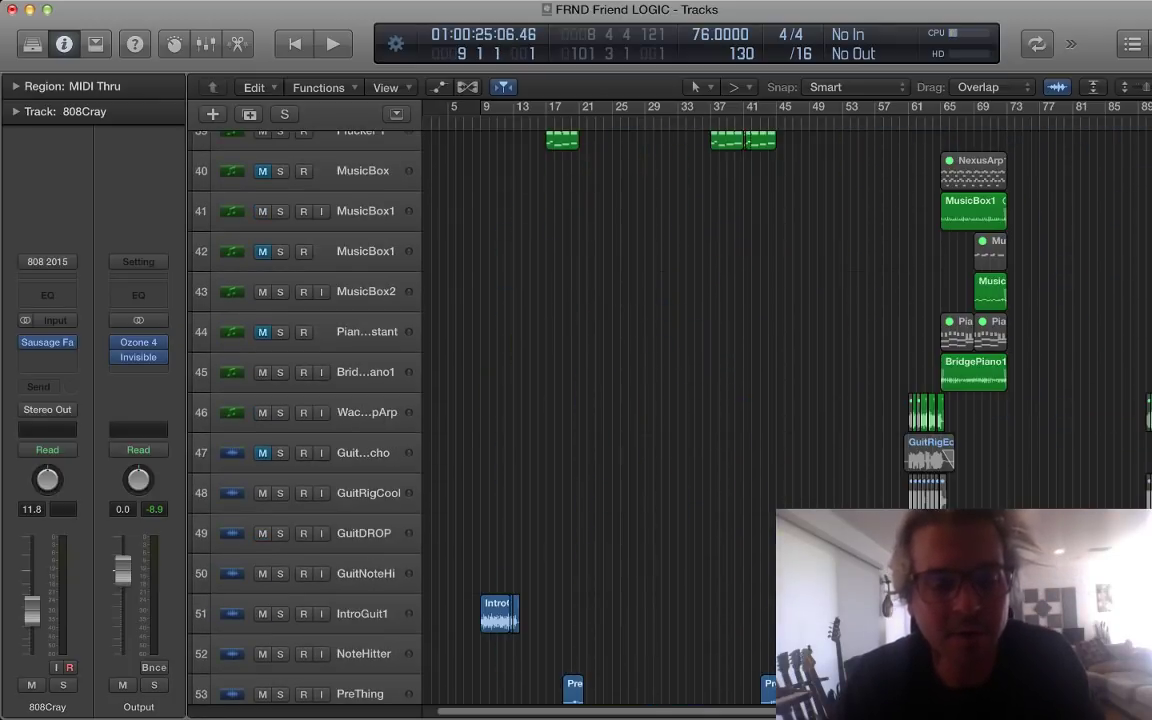
key(c)
key(space)
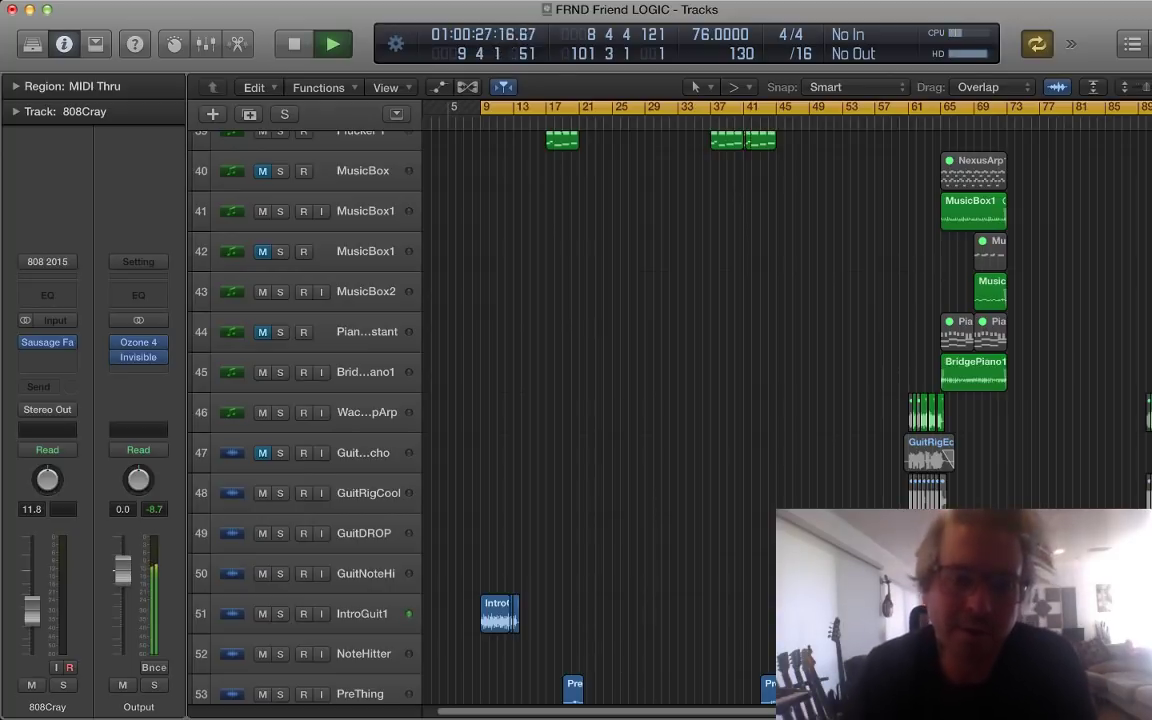
Step: Examine the instrument and vocal tracks that make up the intro and first verse during playback
scroll(600, 400, up, 7)
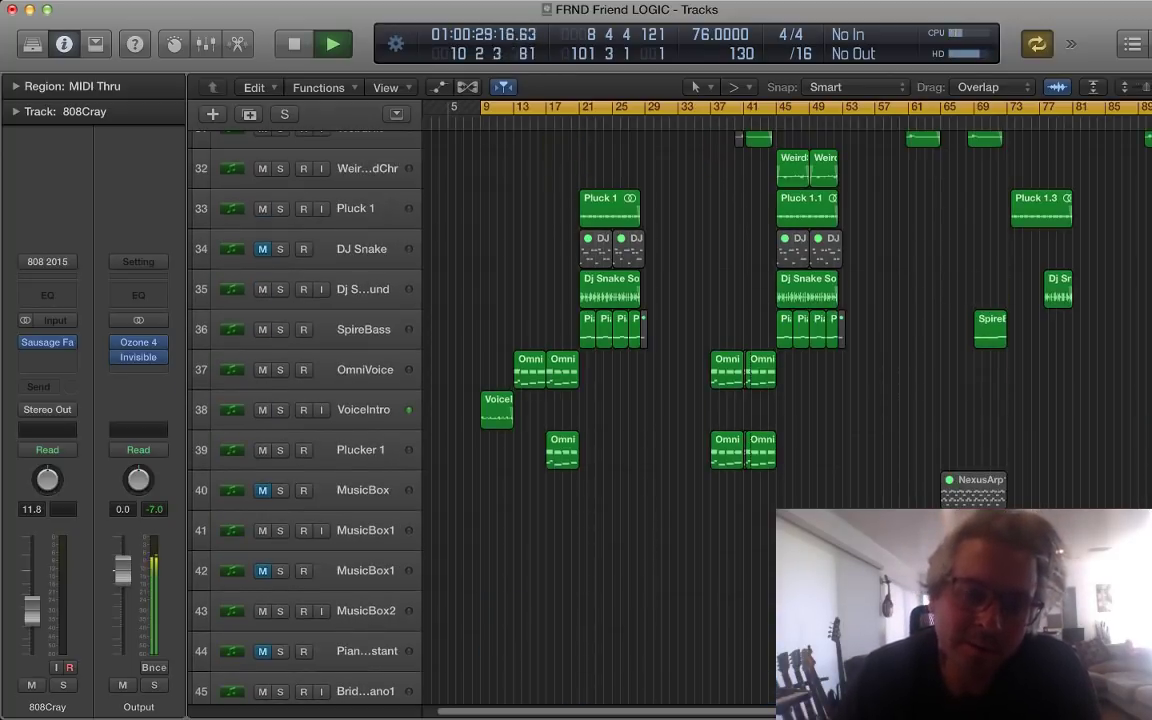
scroll(600, 400, up, 20)
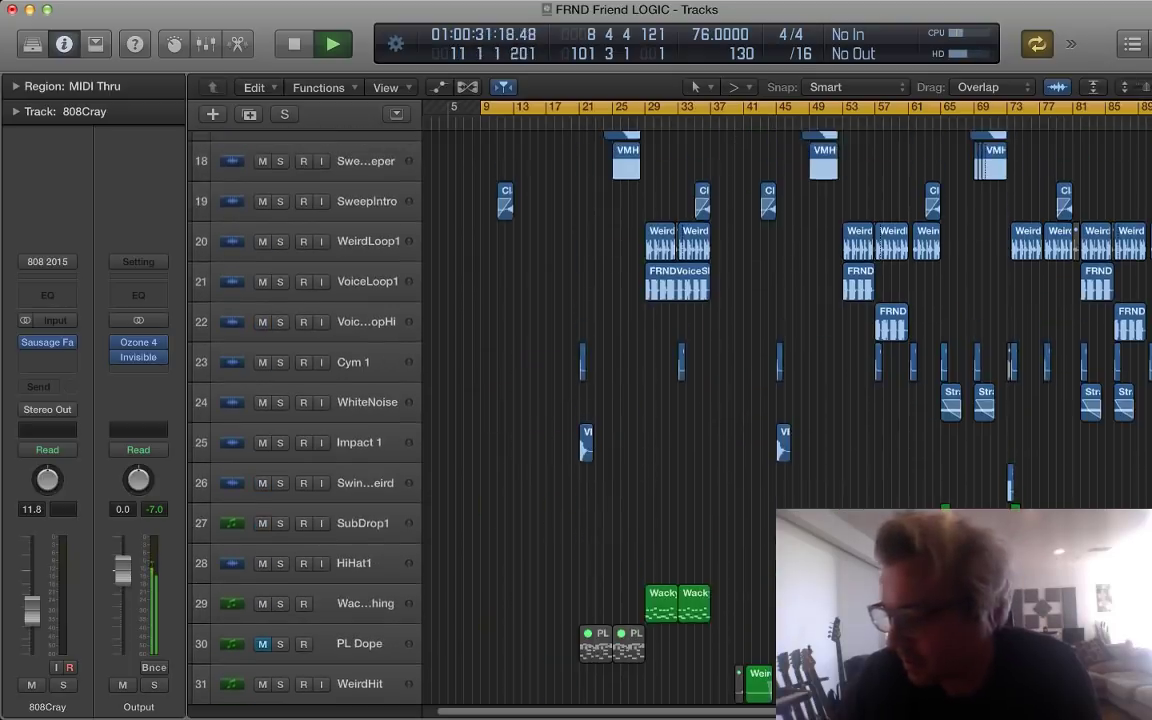
scroll(600, 400, up, 6)
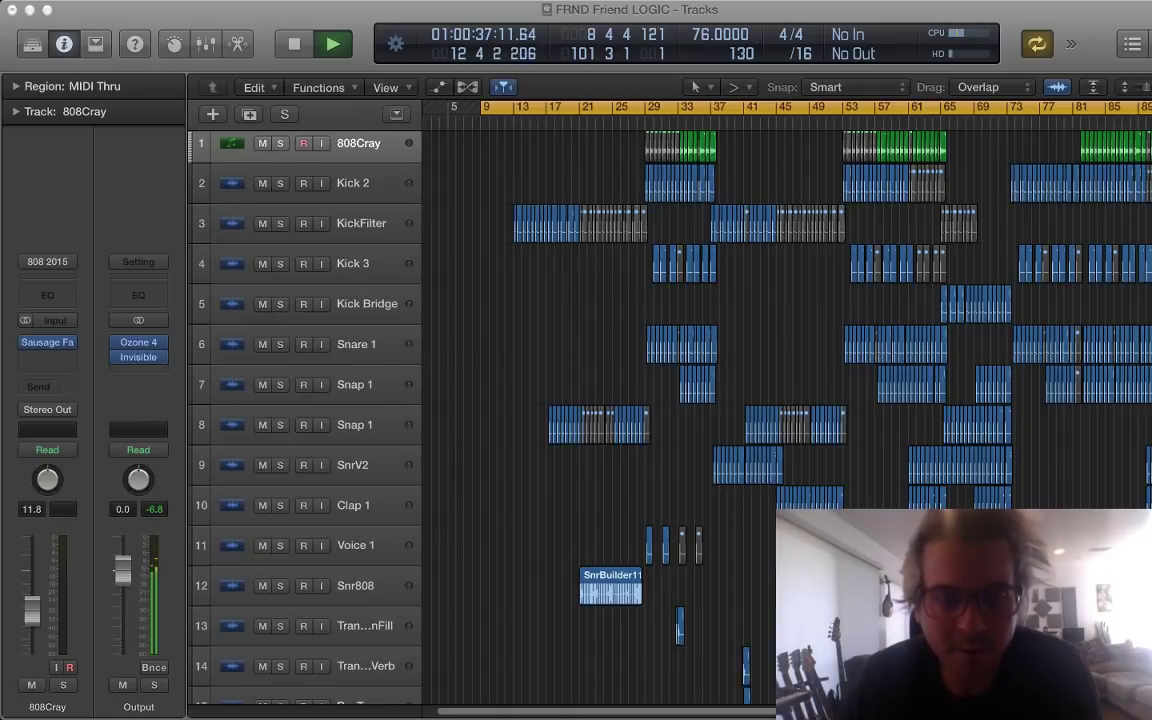
scroll(600, 400, down, 12)
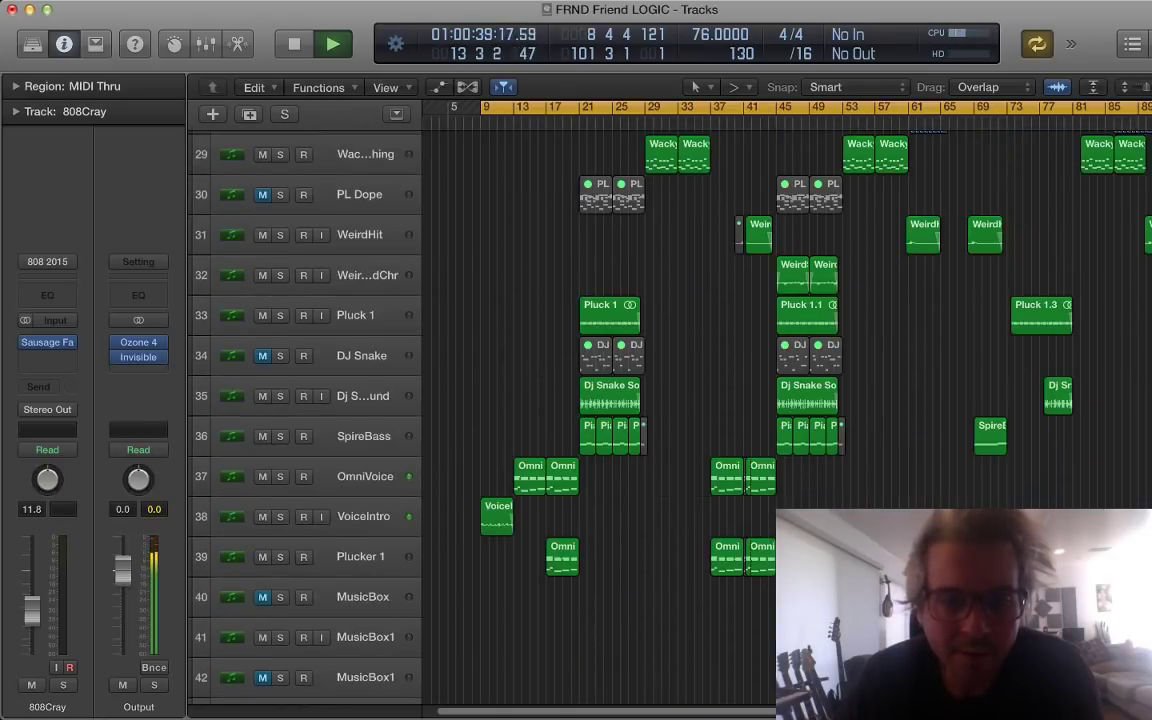
scroll(600, 400, down, 10)
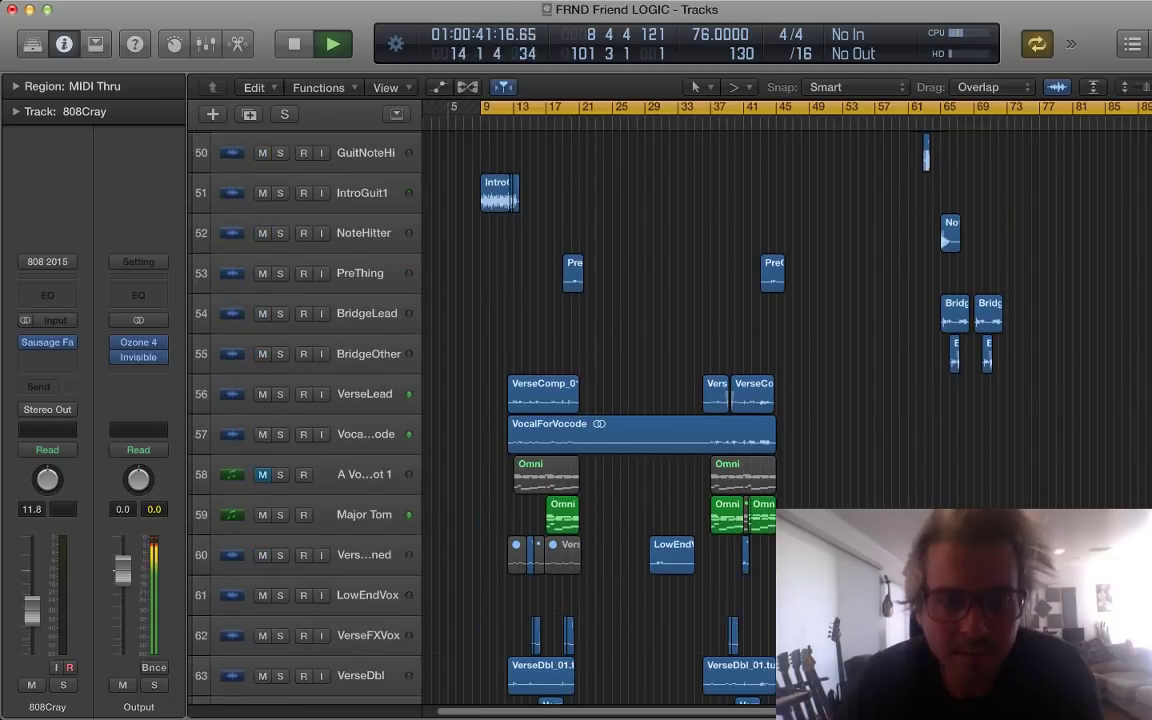
scroll(600, 400, down, 8)
scroll(600, 400, up, 4)
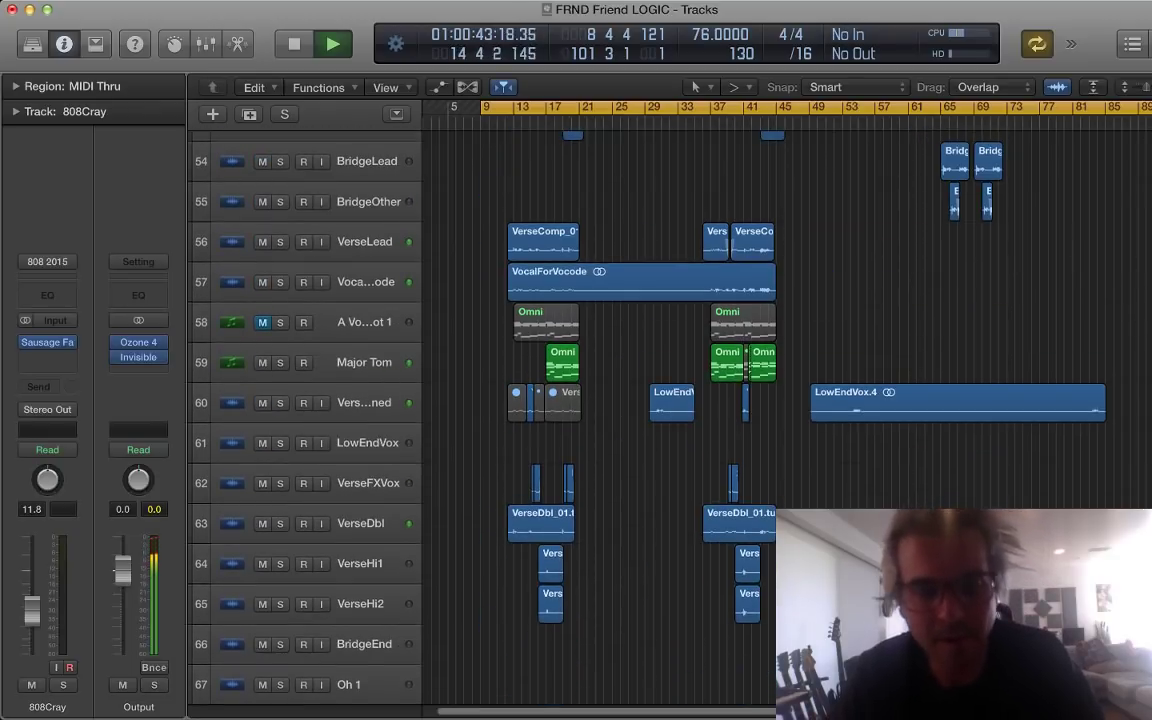
Step: Increase the vertical zoom of the tracks to enlarge the verse vocal regions and their waveforms
key(super+Down)
key(super+Down)
key(super+Down)
key(super+Down)
key(super+Down)
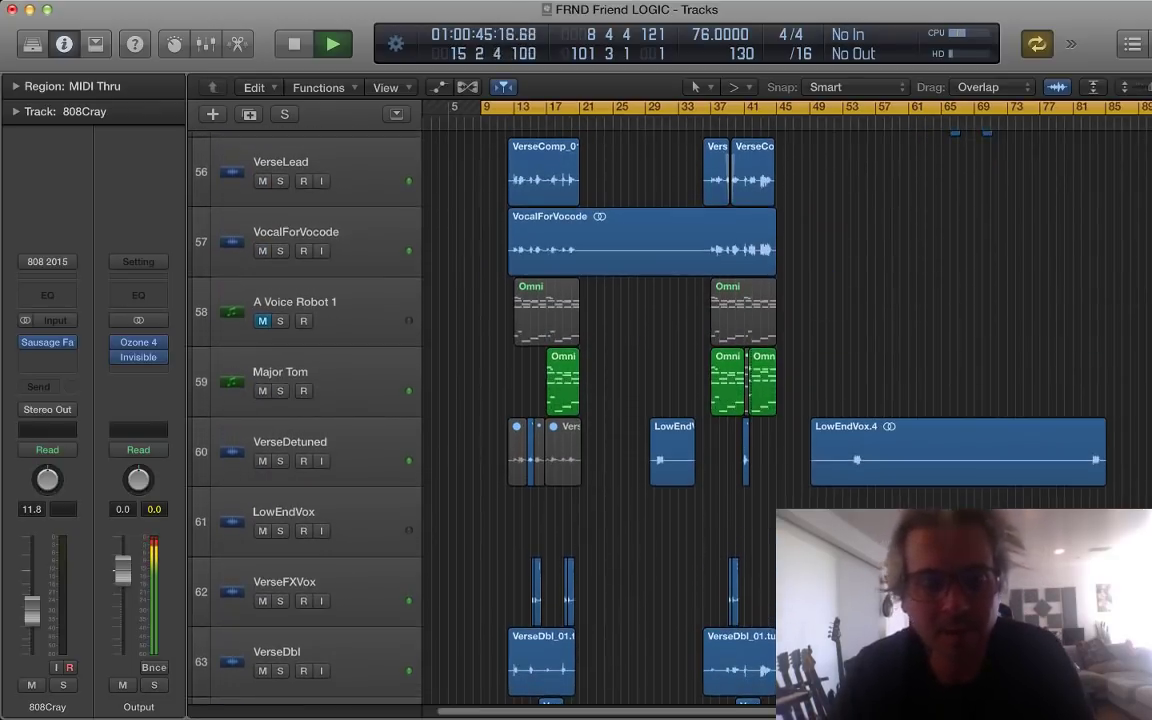
scroll(600, 400, down, 1)
scroll(600, 400, down, 3)
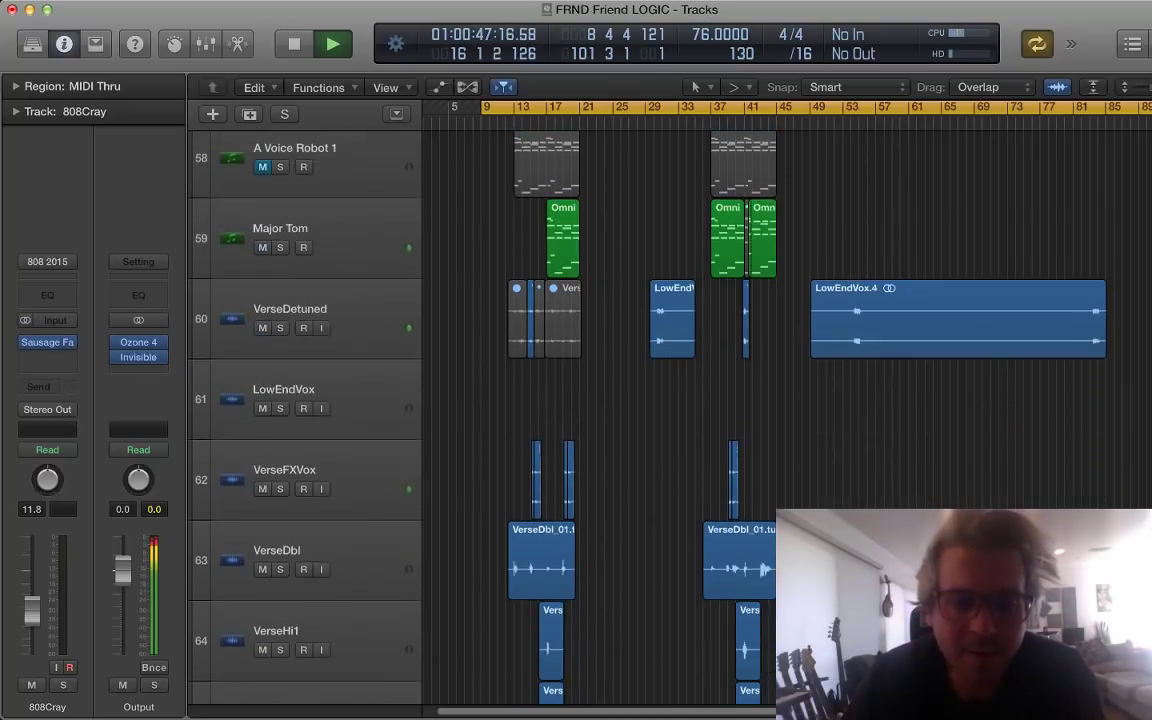
Step: Examine the lead, vocoder and double vocal tracks of the first verse, and the first chorus vocals, during playback
scroll(600, 400, up, 3)
scroll(600, 400, up, 2)
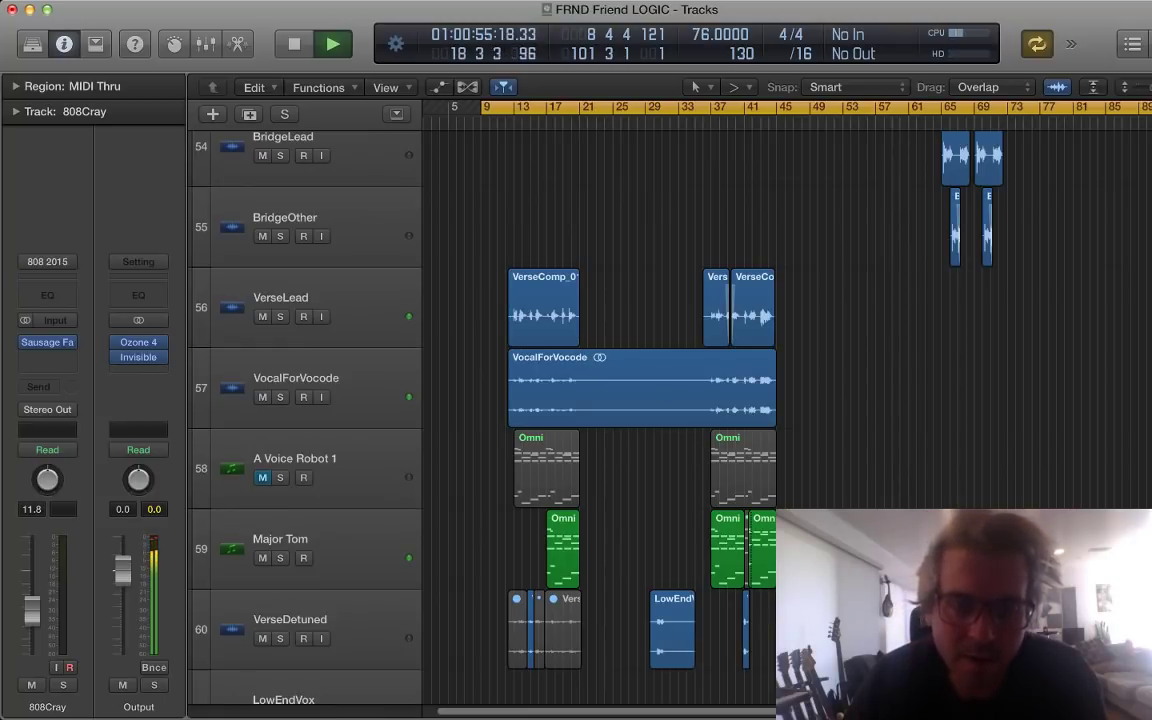
scroll(650, 420, up, 8)
scroll(650, 420, down, 4)
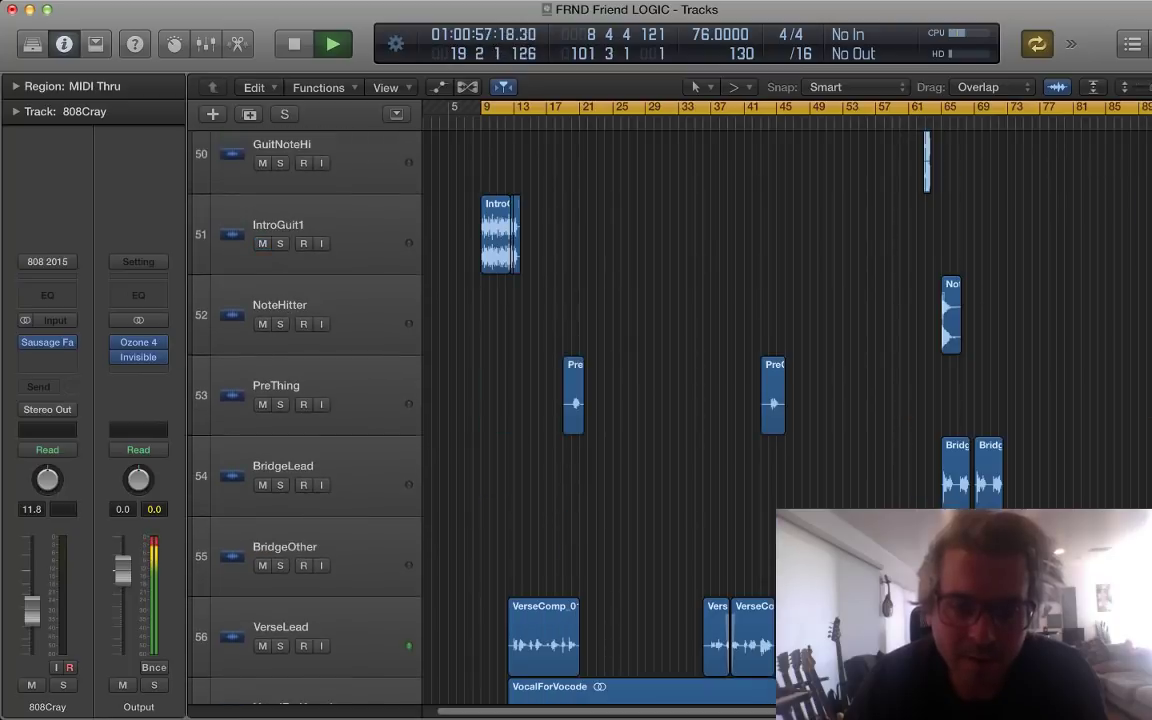
scroll(650, 420, down, 10)
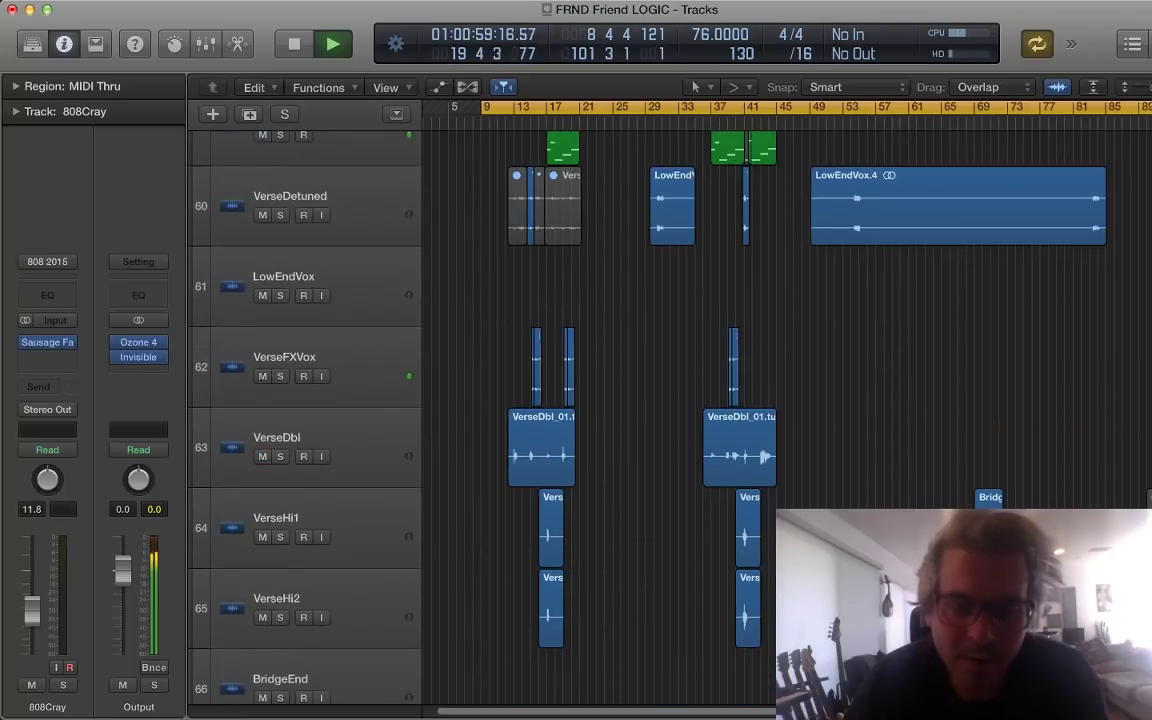
scroll(650, 420, up, 7)
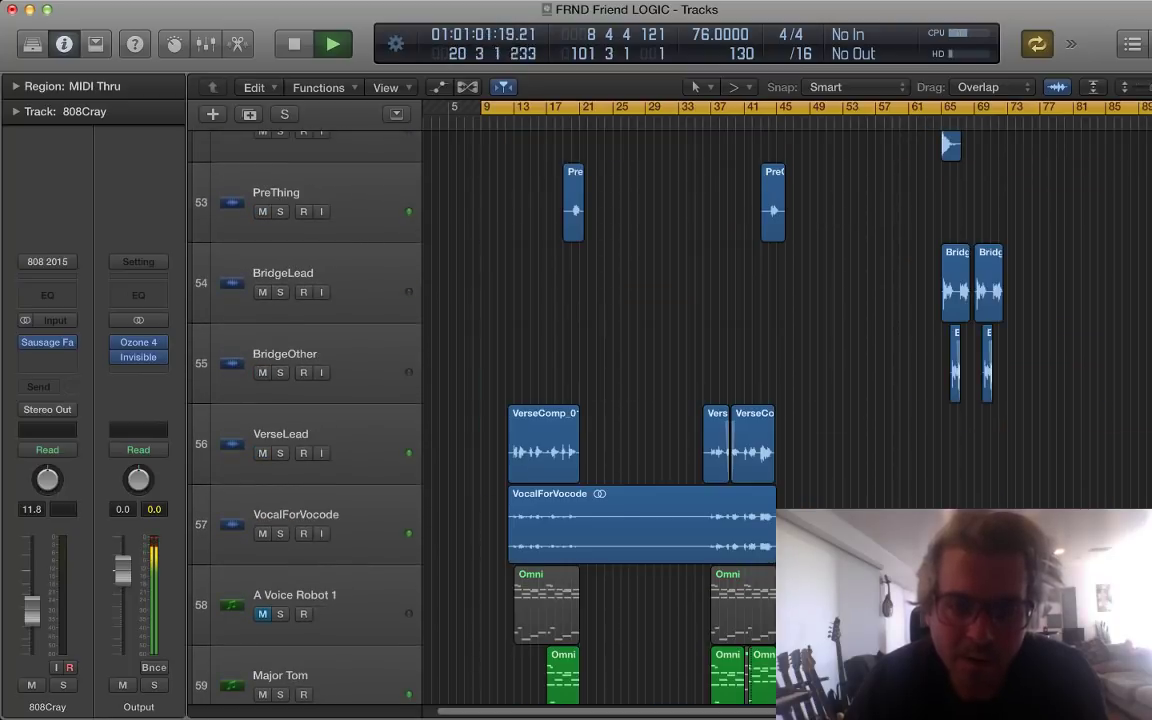
scroll(650, 420, down, 16)
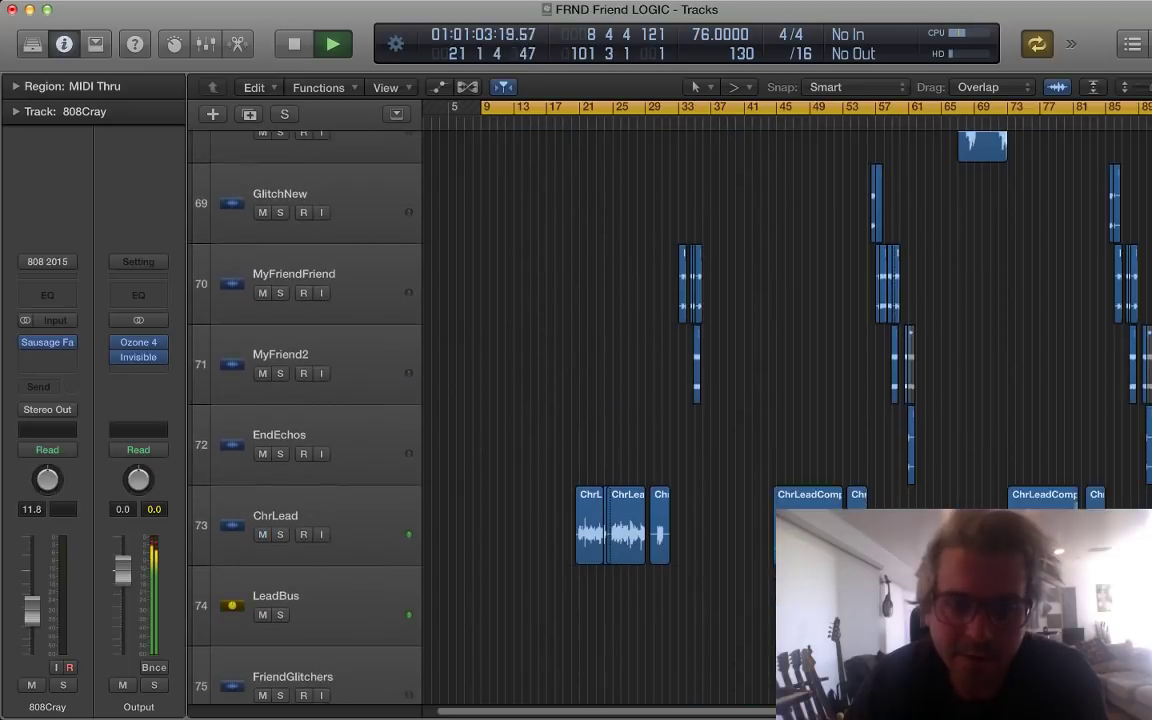
scroll(650, 420, down, 6)
scroll(650, 420, up, 2)
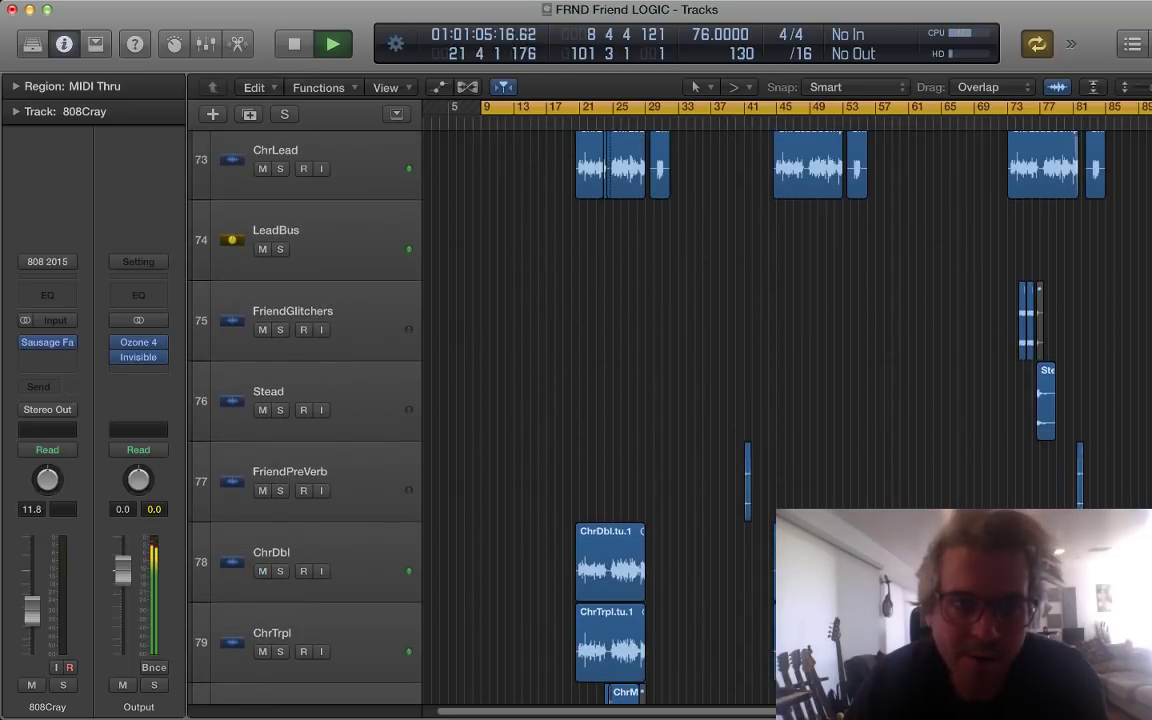
Step: Move the ChrLead track down the track list to sit directly above ChrDbl
drag(350, 160, 300, 492)
scroll(300, 492, down, 1)
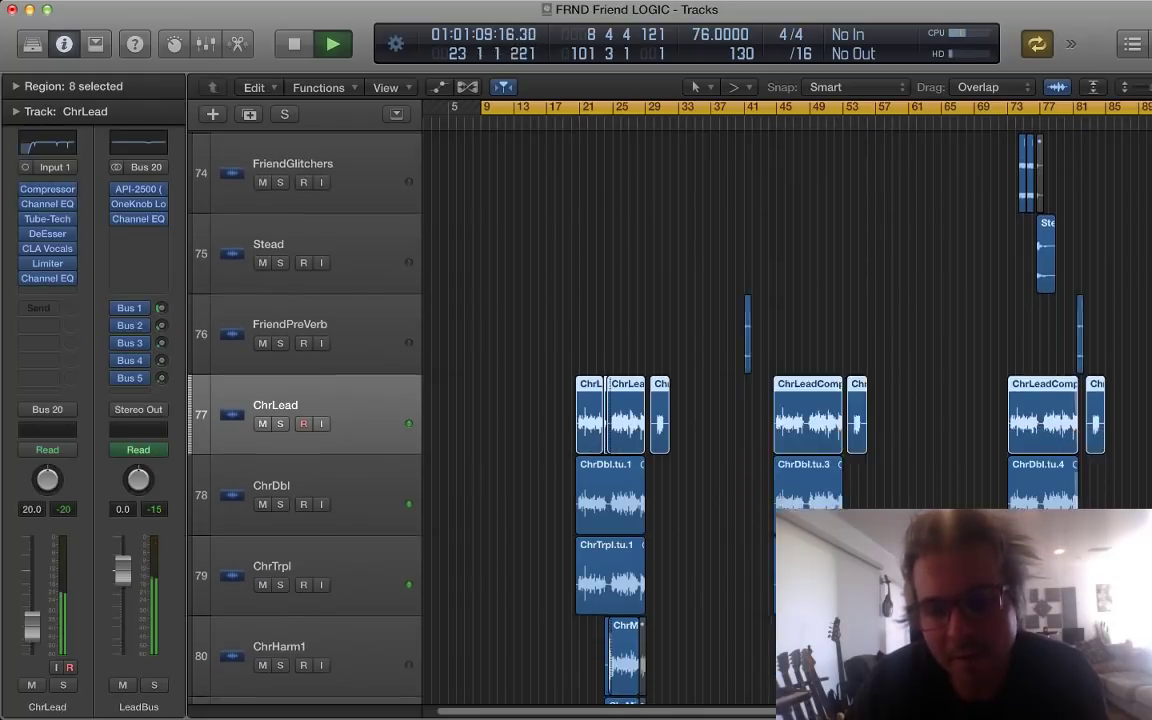
scroll(650, 420, down, 2)
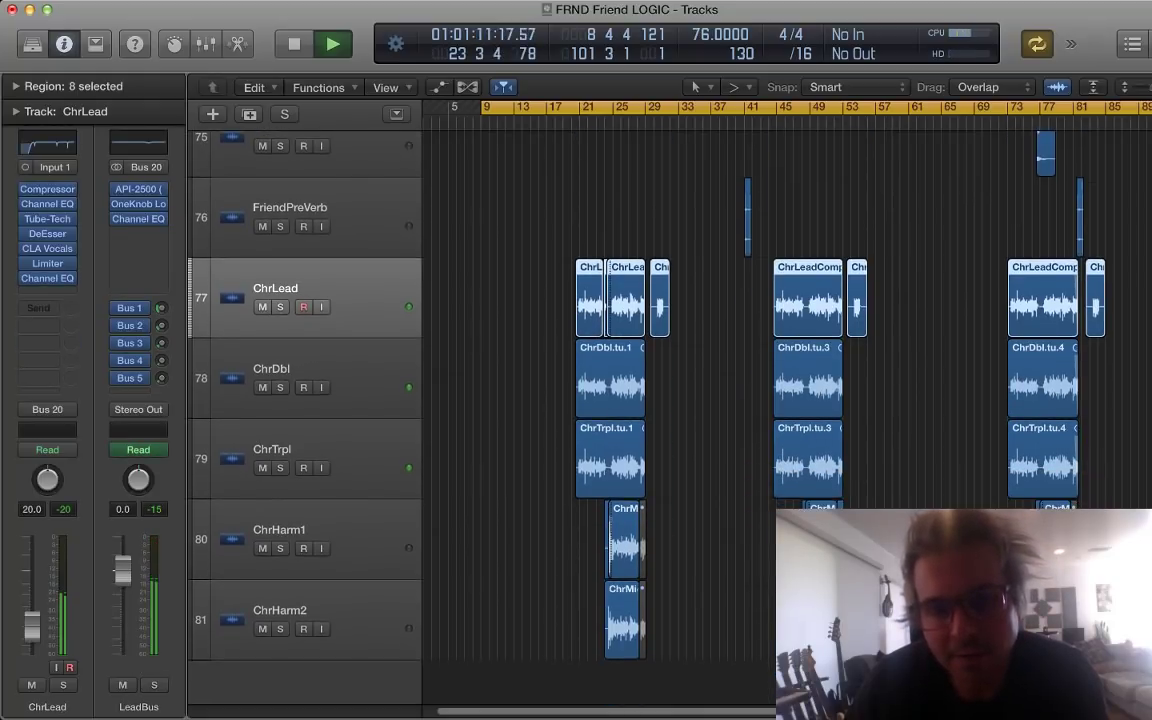
Step: Examine the instrument, effect, loop and drum tracks that play through the first chorus and the section after it during playback
scroll(650, 420, up, 20)
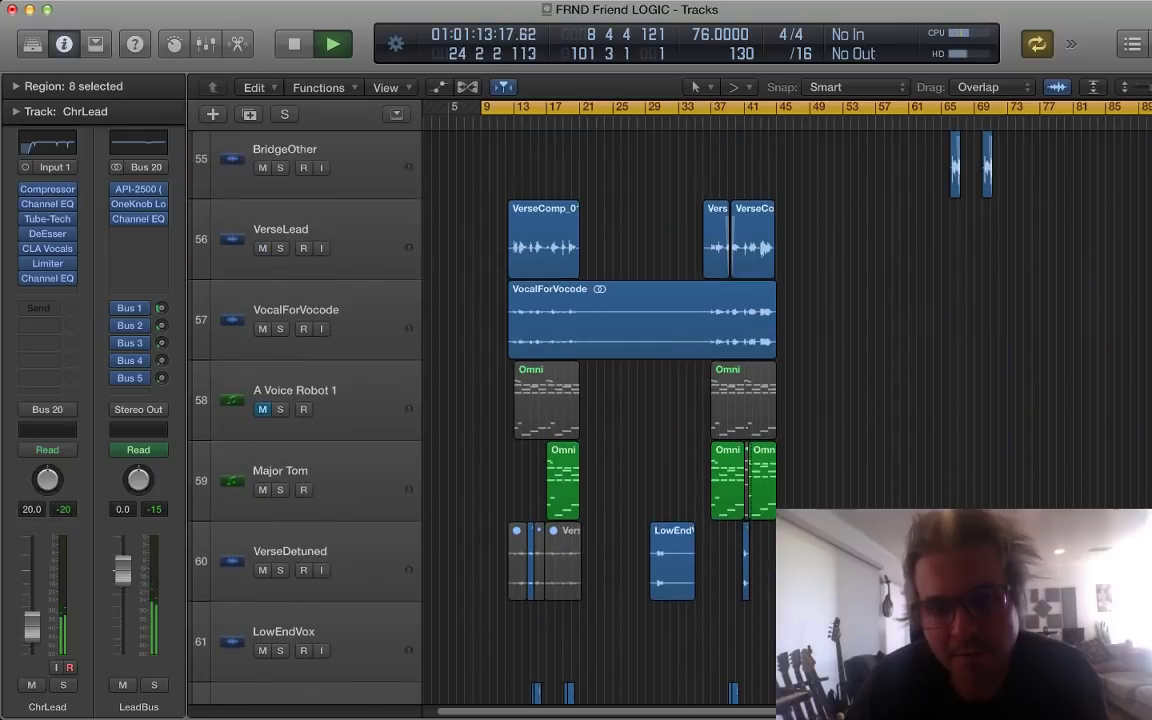
scroll(650, 420, up, 17)
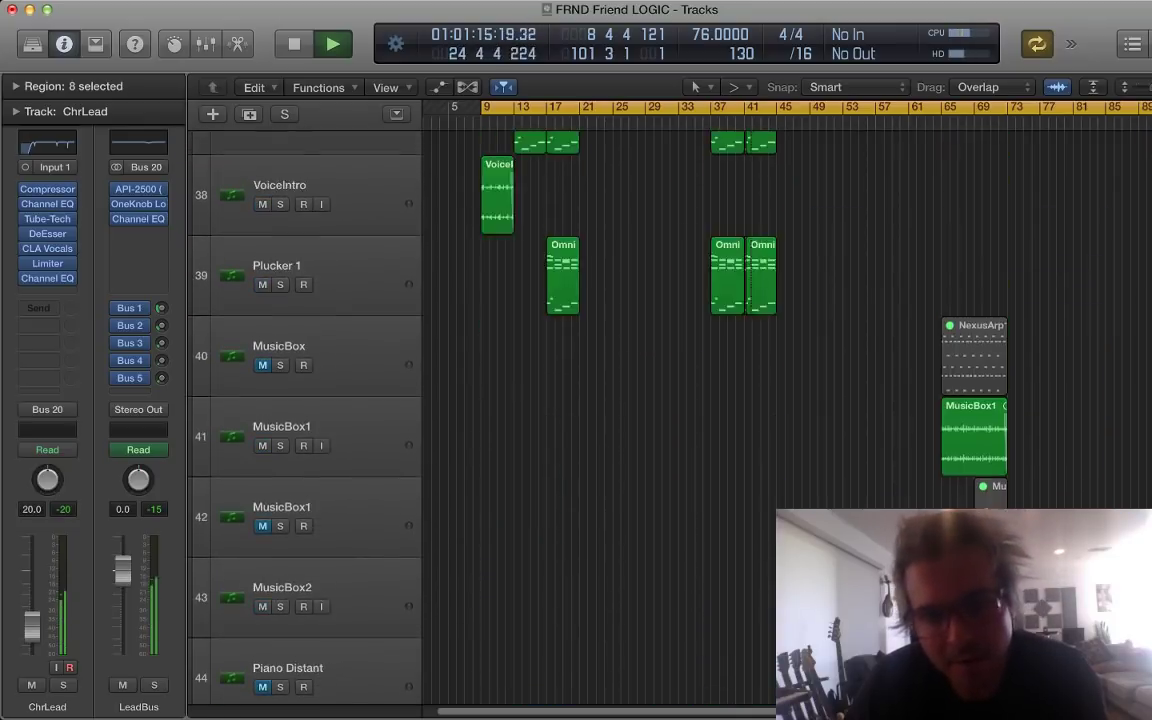
scroll(650, 420, up, 8)
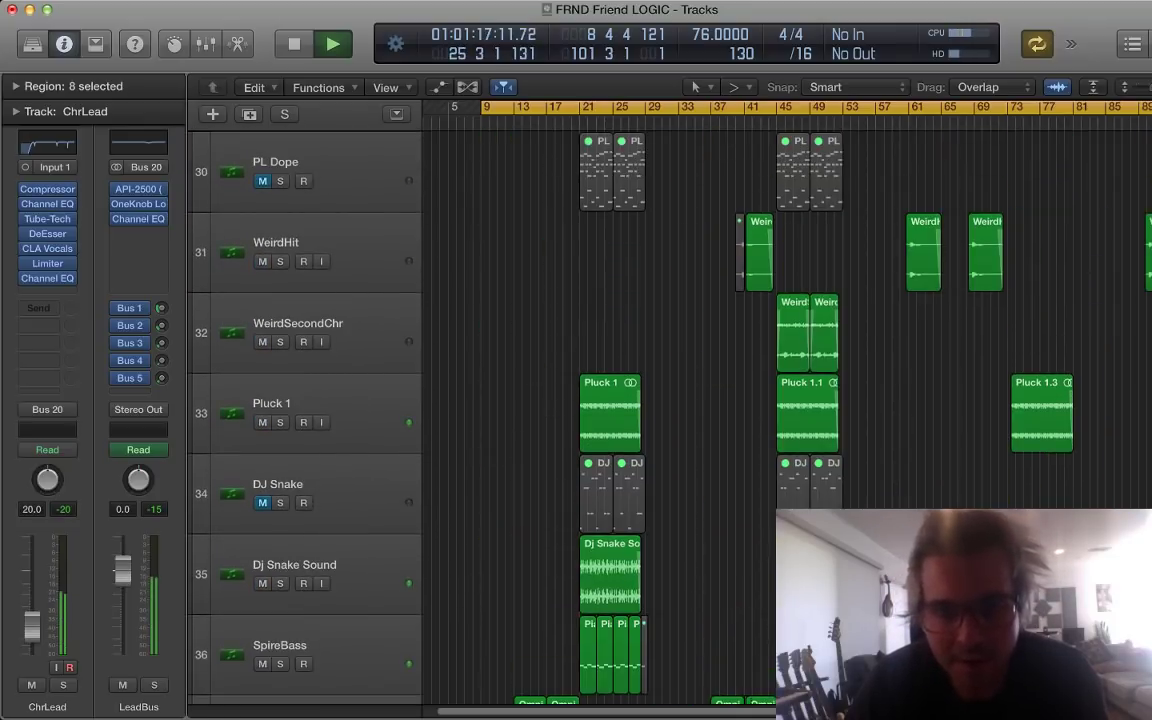
scroll(650, 420, up, 3)
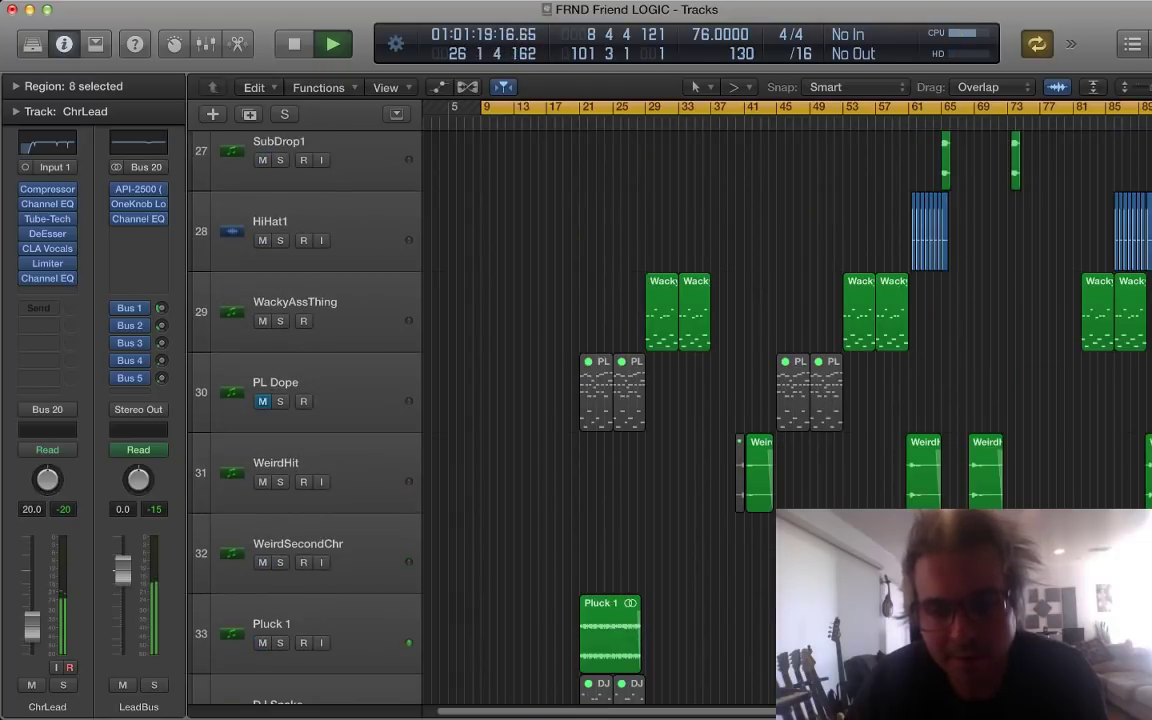
scroll(650, 420, up, 2)
scroll(650, 420, up, 4)
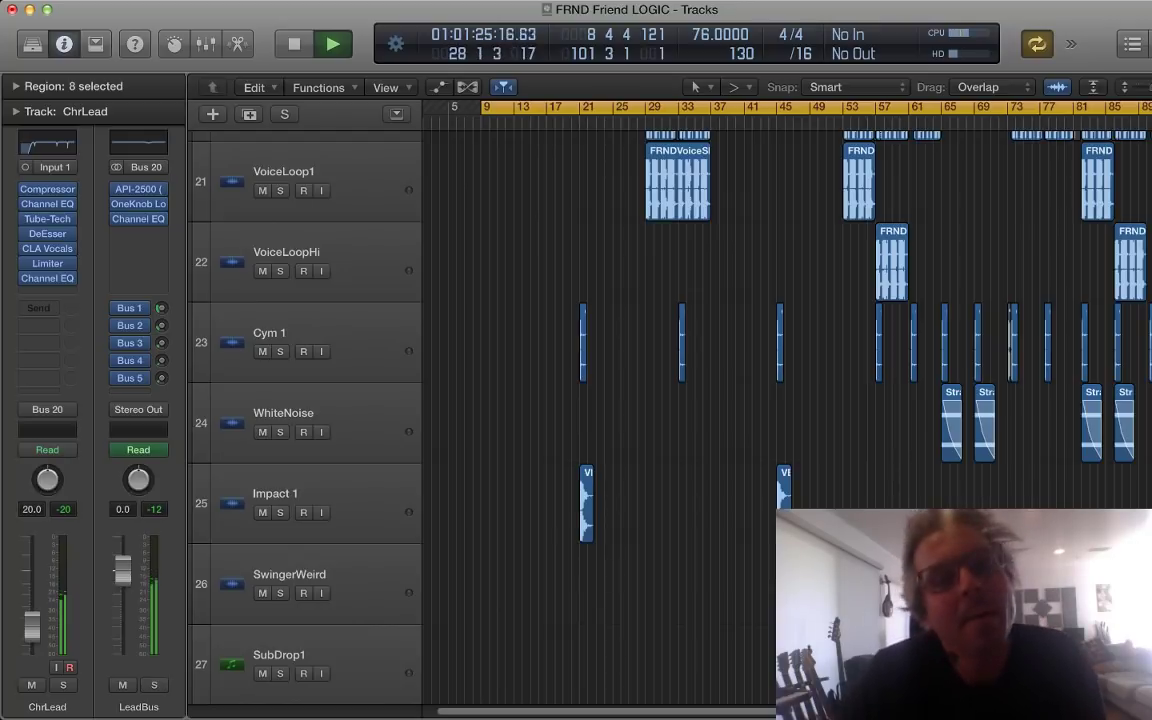
scroll(650, 420, up, 1)
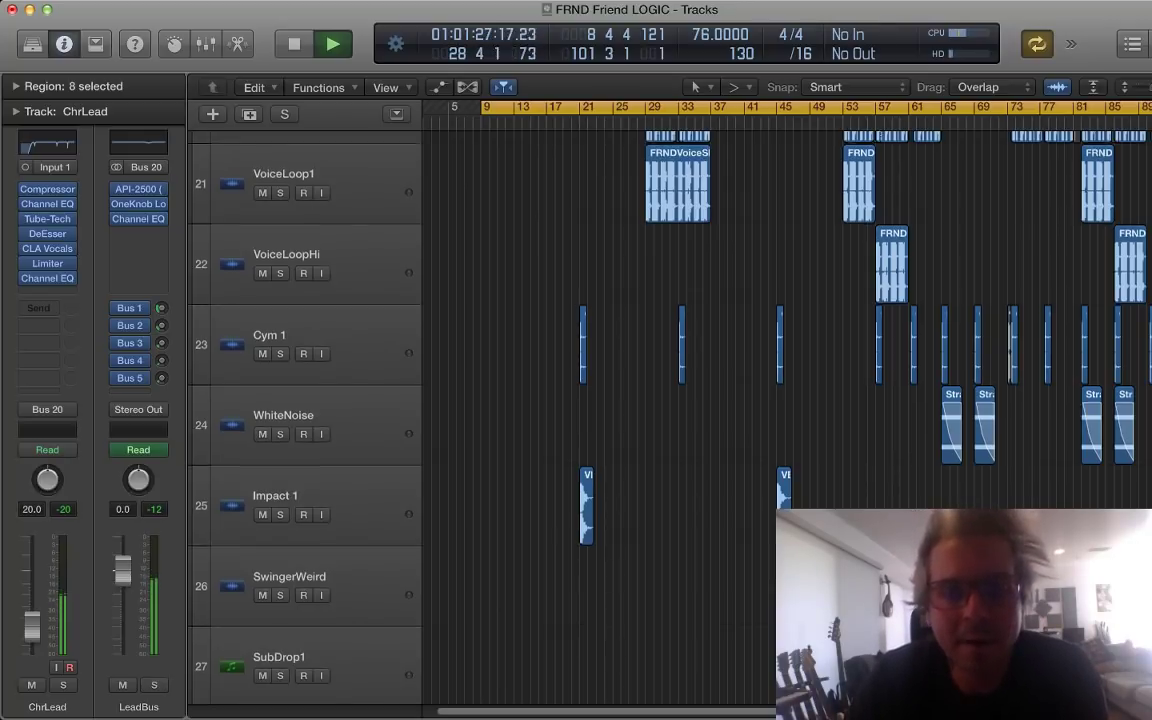
scroll(600, 400, up, 5)
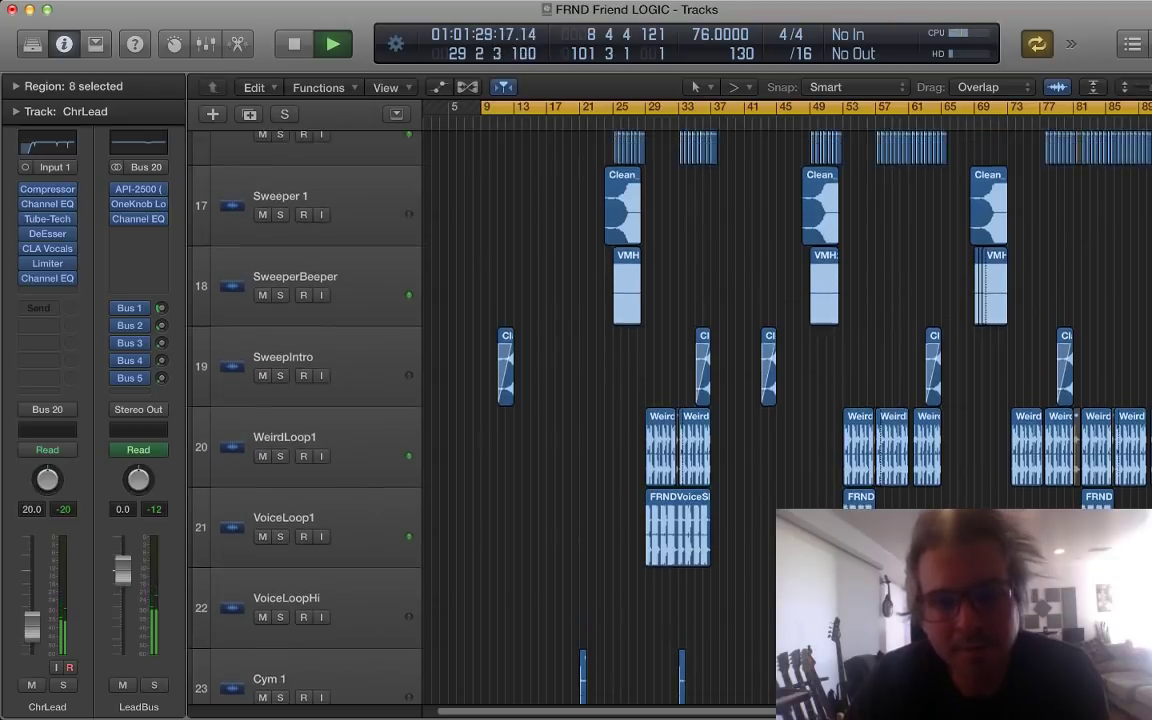
scroll(600, 400, up, 15)
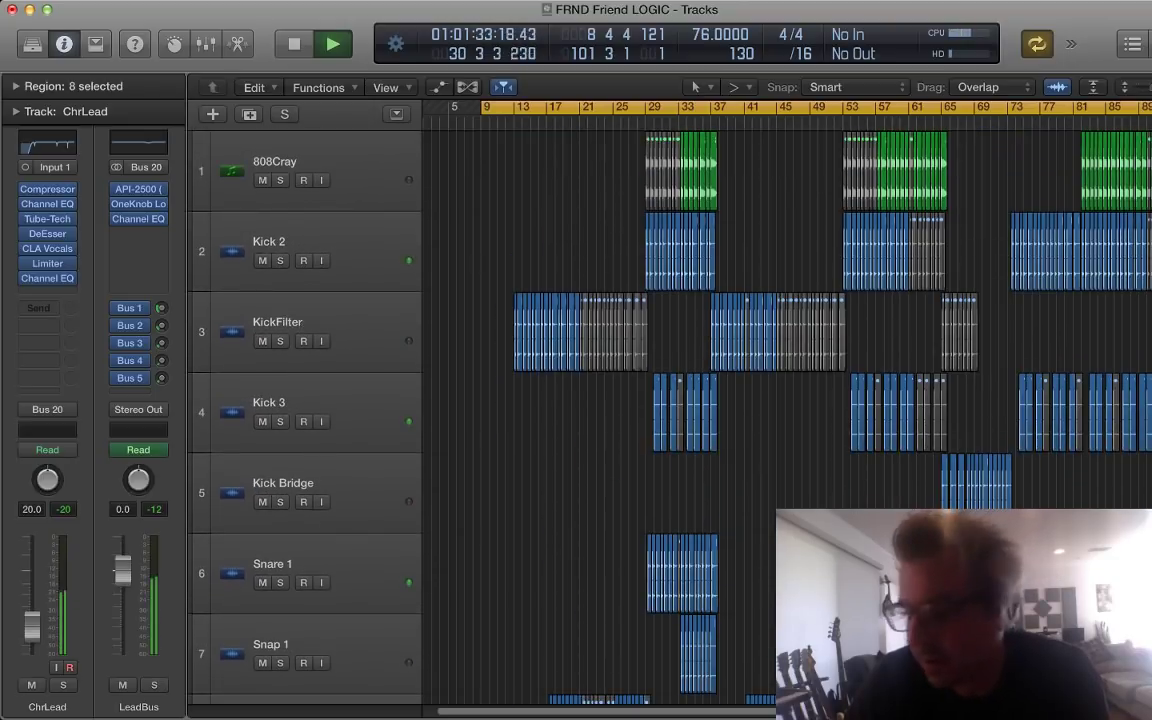
Step: Stop playback and turn off cycle mode
mouse_move(129, 325)
drag(161, 325, 161, 365)
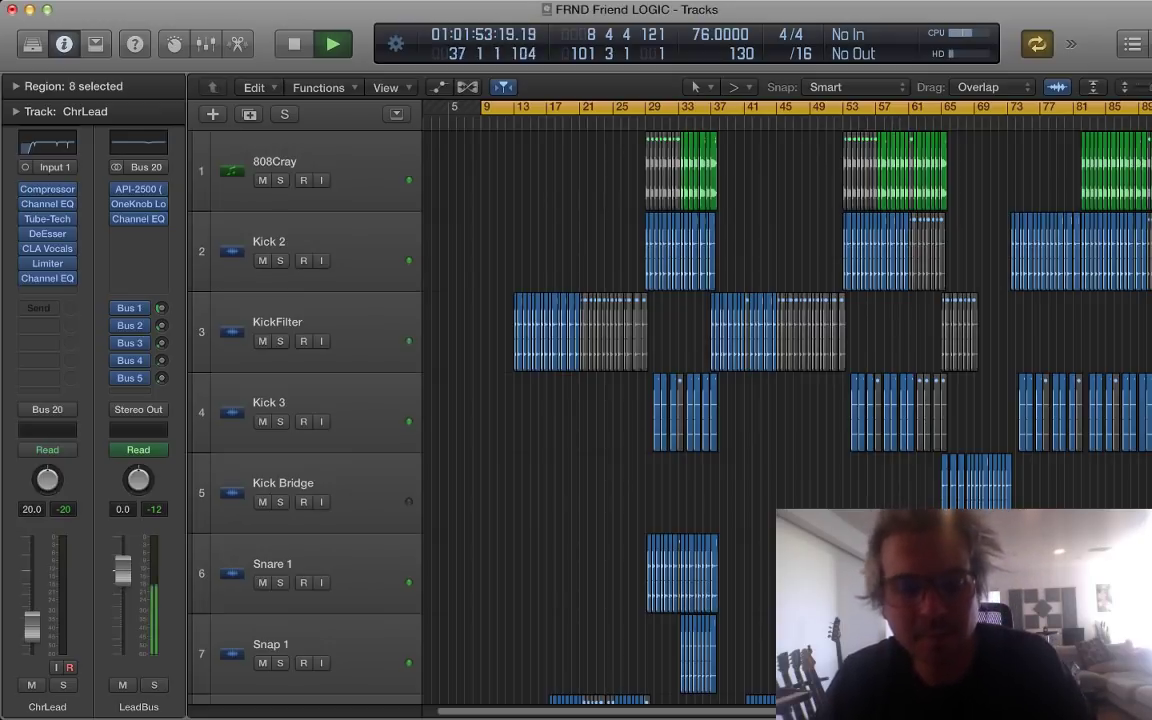
key(space)
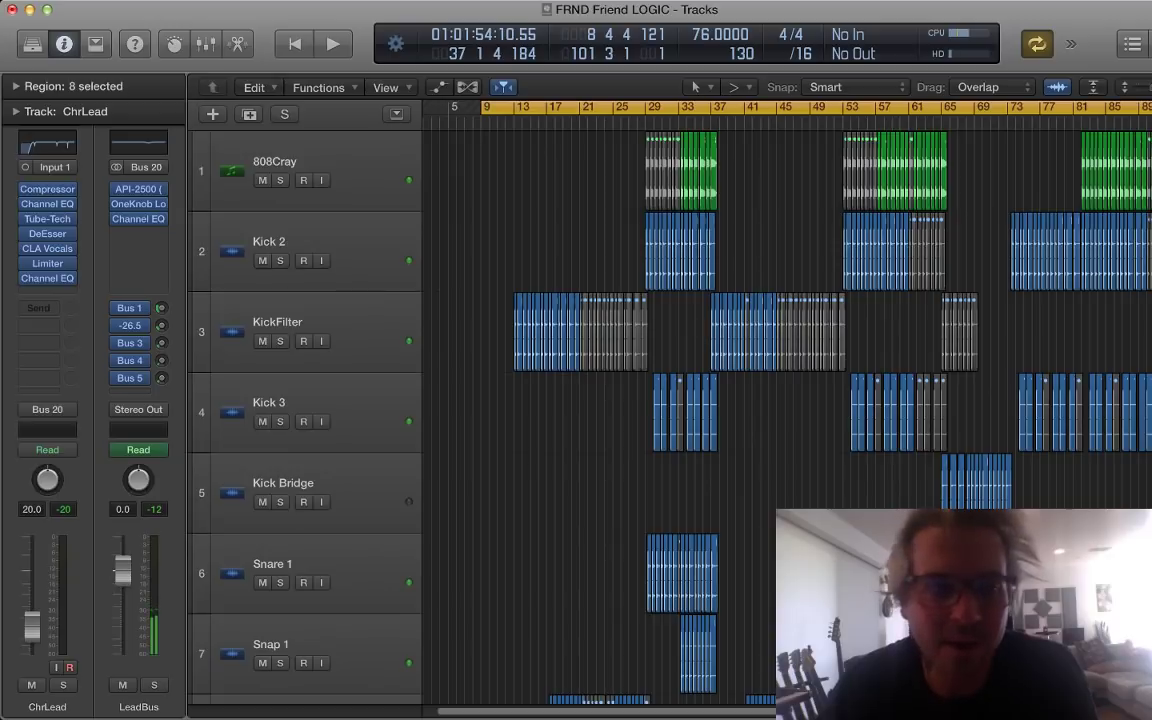
key(c)
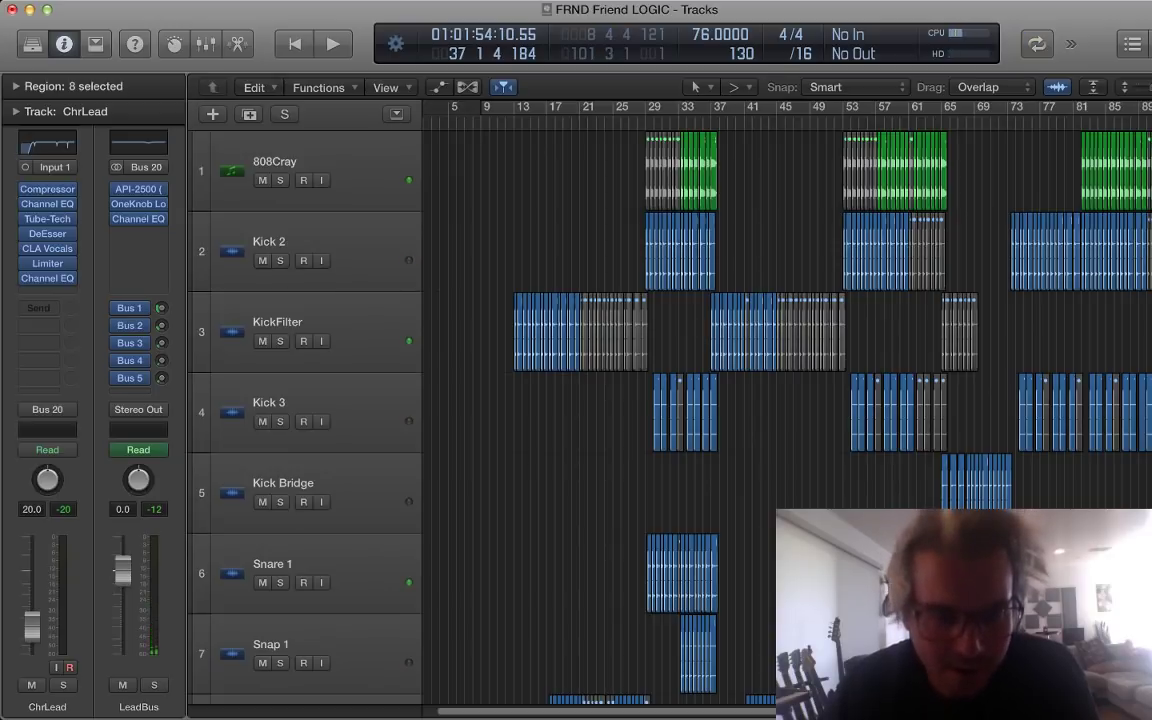
Step: Select the 808Cray track and reduce the vertical zoom to fit more of the drum tracks in view
click(340, 165)
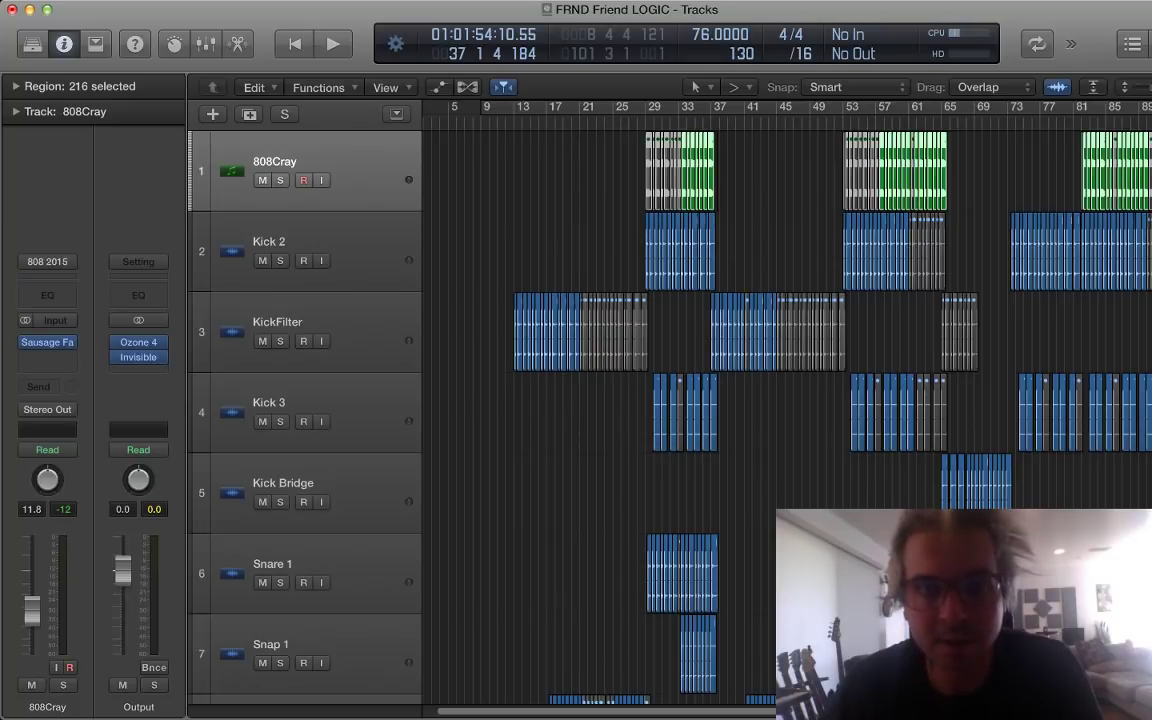
scroll(786, 410, down, 2)
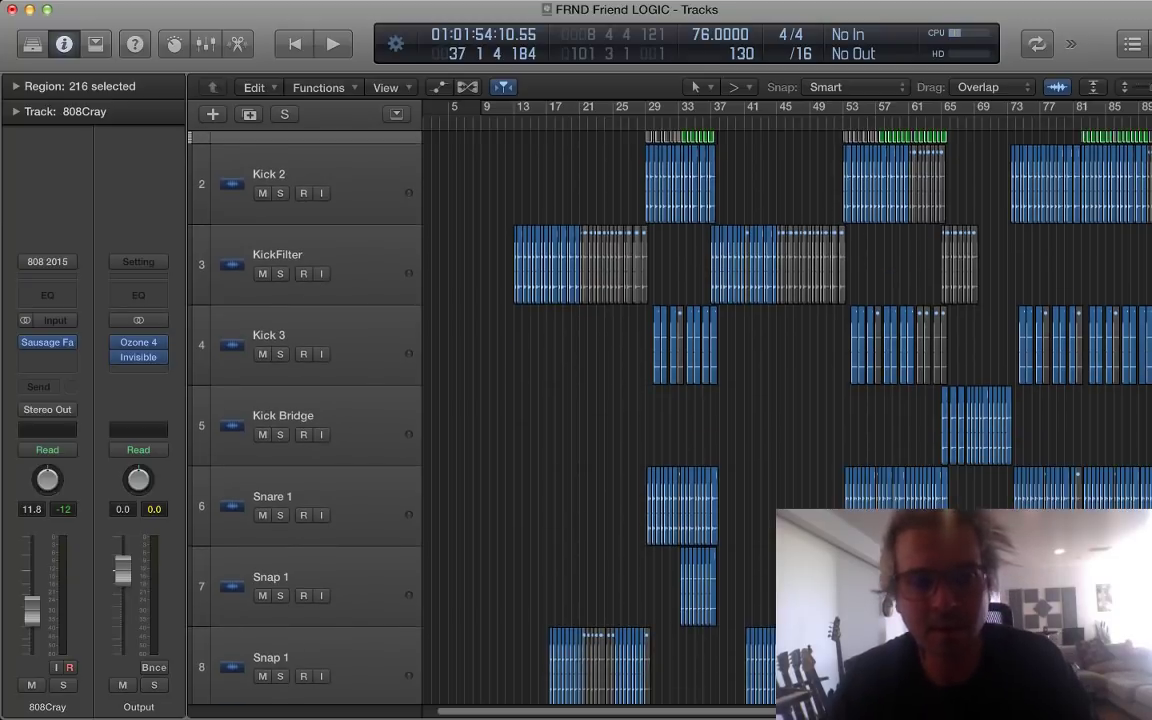
key(super+Up)
key(super+Up)
key(super+Up)
key(super+Up)
key(super+Up)
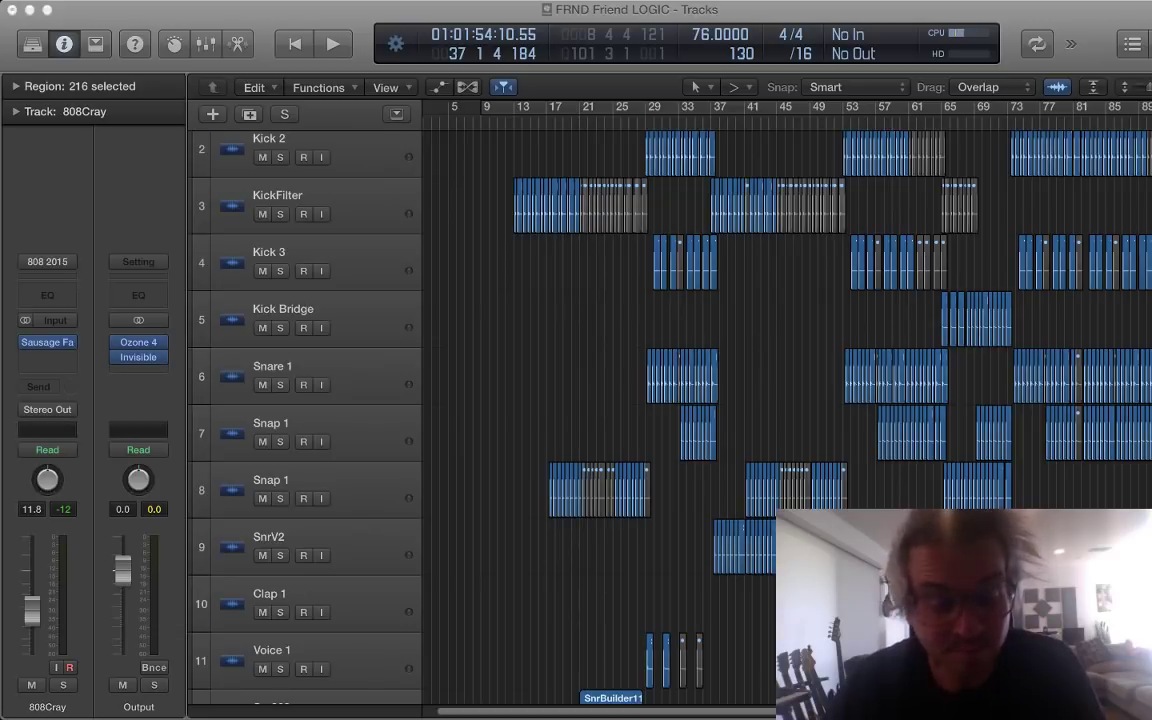
scroll(660, 400, up, 2)
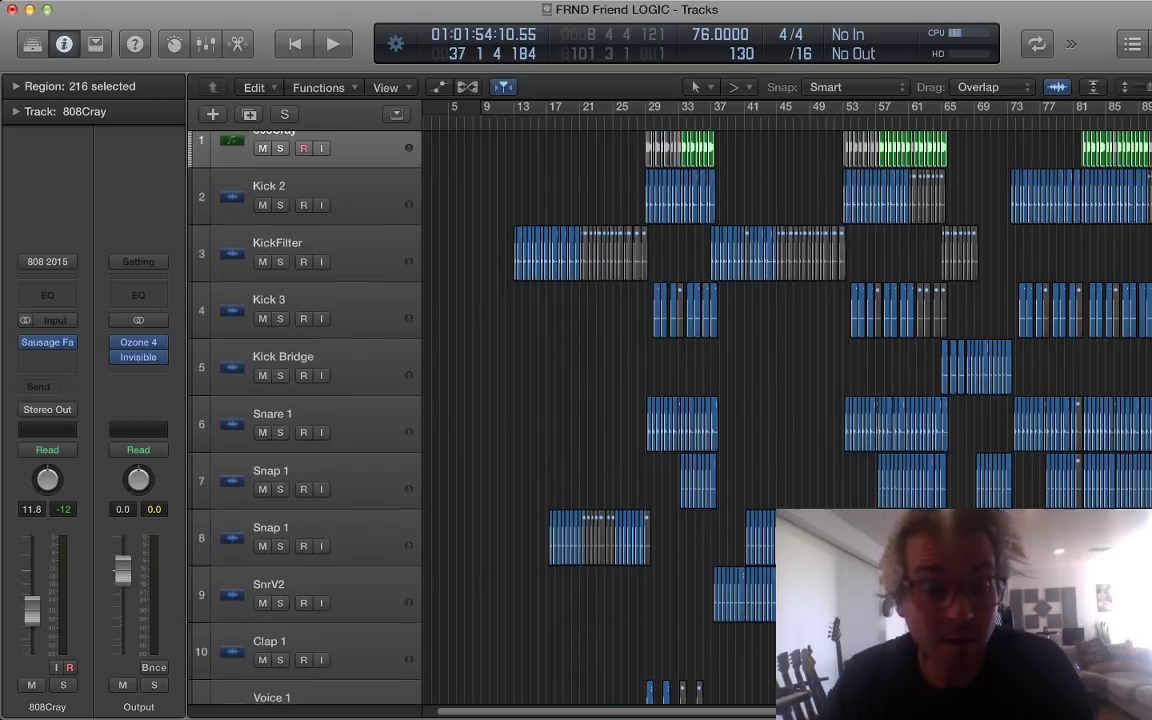
scroll(600, 400, up, 1)
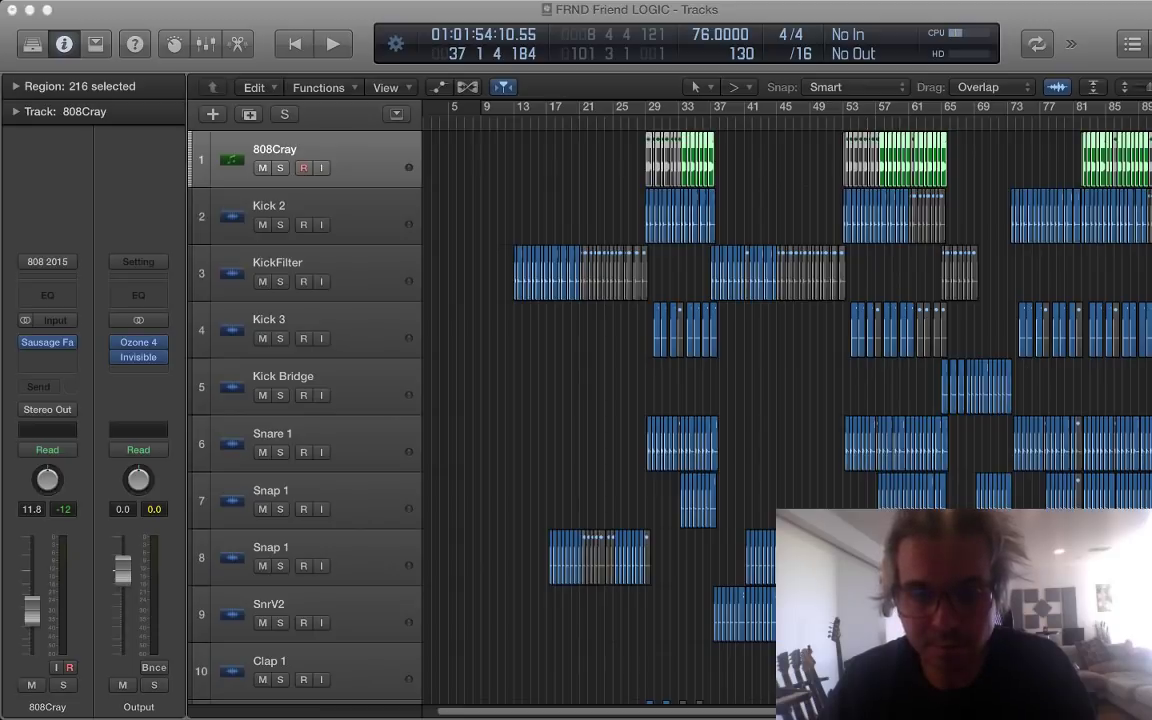
Step: Move the playhead to bar 13 and zoom in horizontally on the arrangement around the first verse
key(Return)
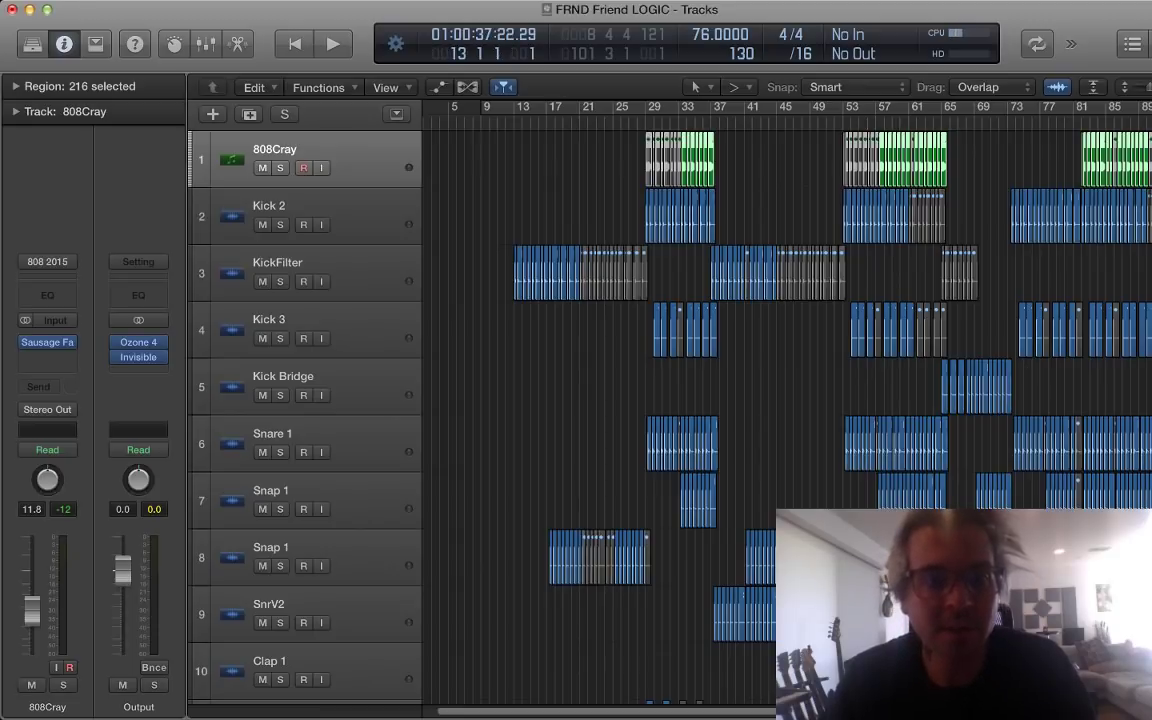
key(super+Right)
key(super+Right)
key(super+Right)
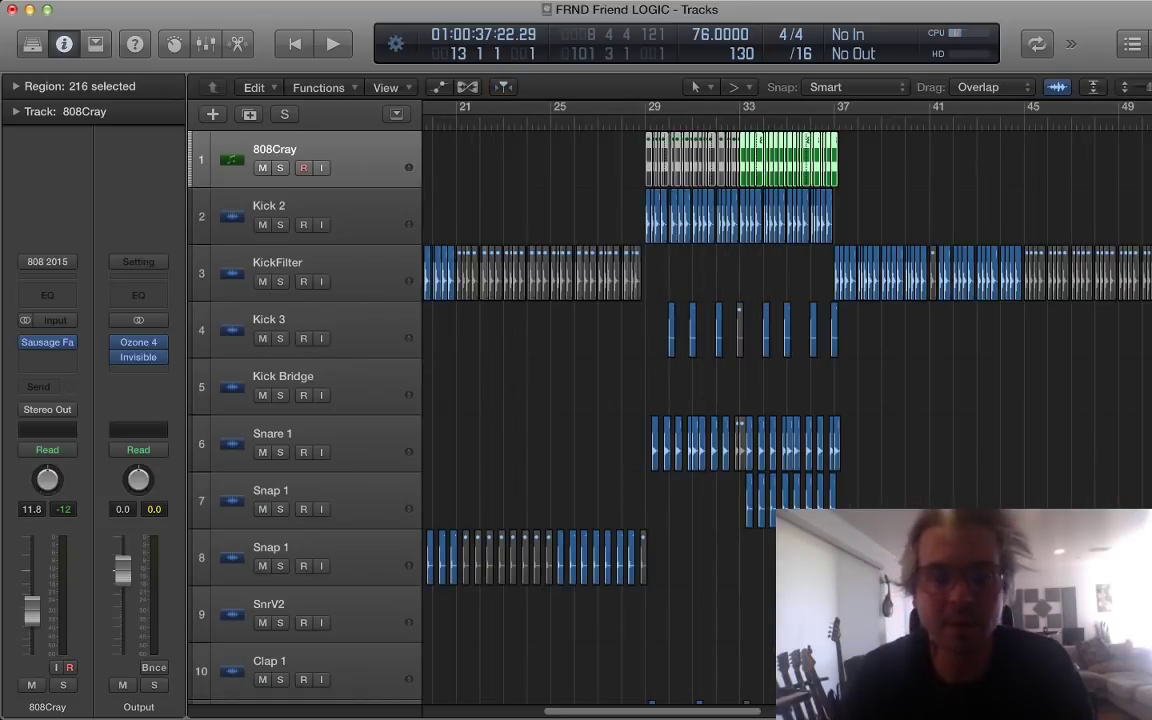
scroll(786, 400, left, 5)
key(super+Right)
key(super+Right)
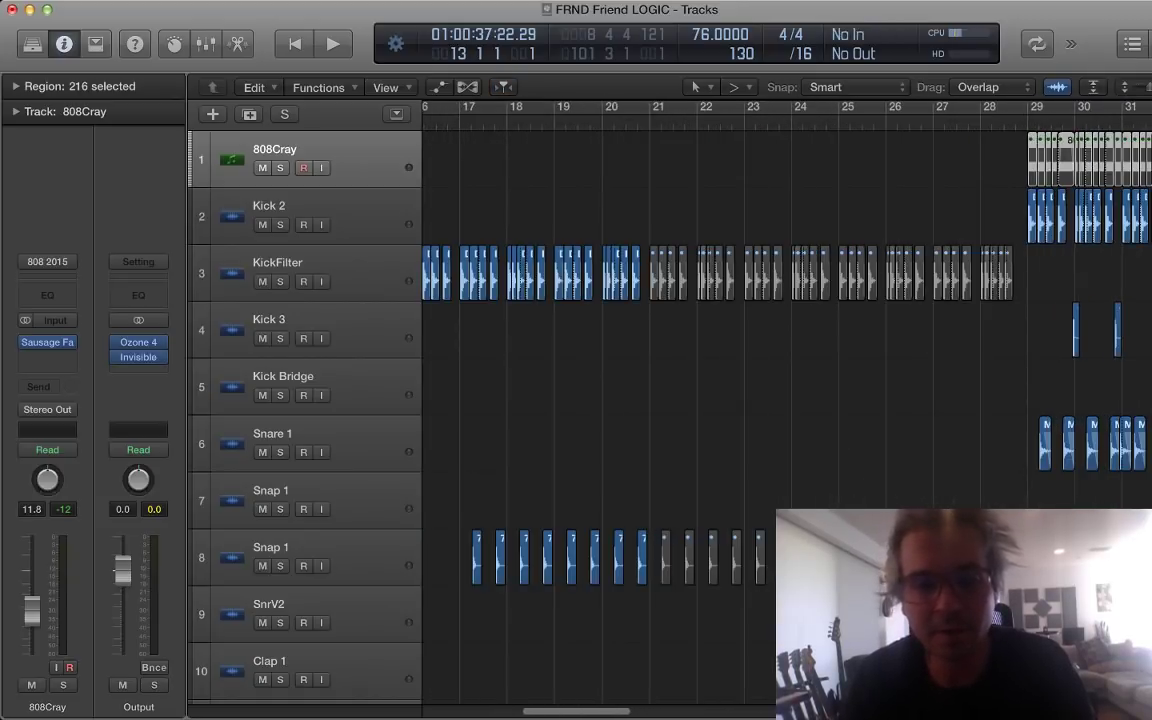
Step: Find the OmniVoice track among the intro and verse instruments, select it and solo it
scroll(786, 400, down, 10)
scroll(680, 400, down, 20)
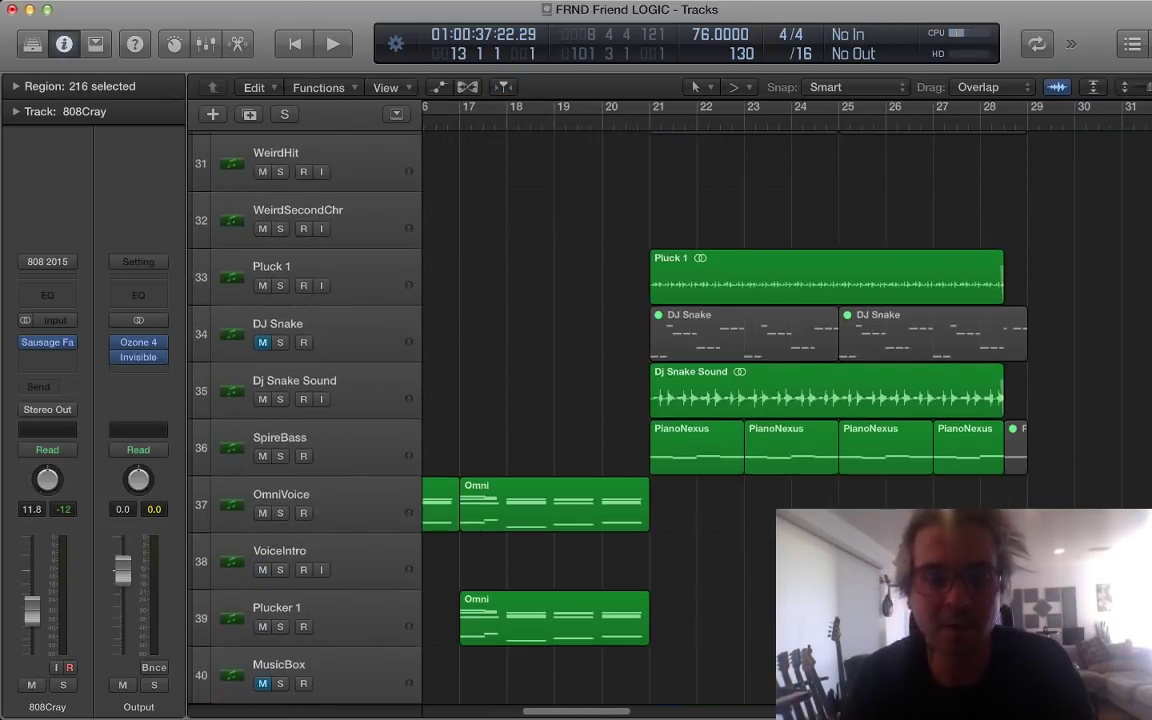
scroll(680, 400, left, 5)
scroll(680, 400, left, 6)
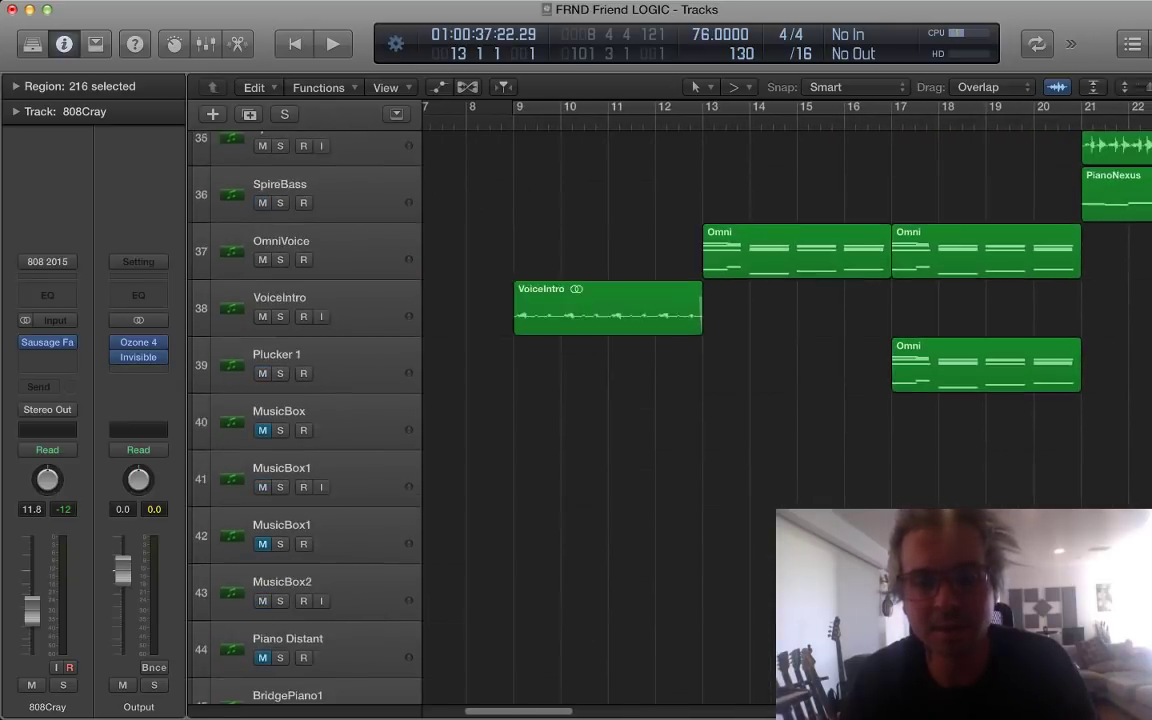
scroll(680, 400, up, 2)
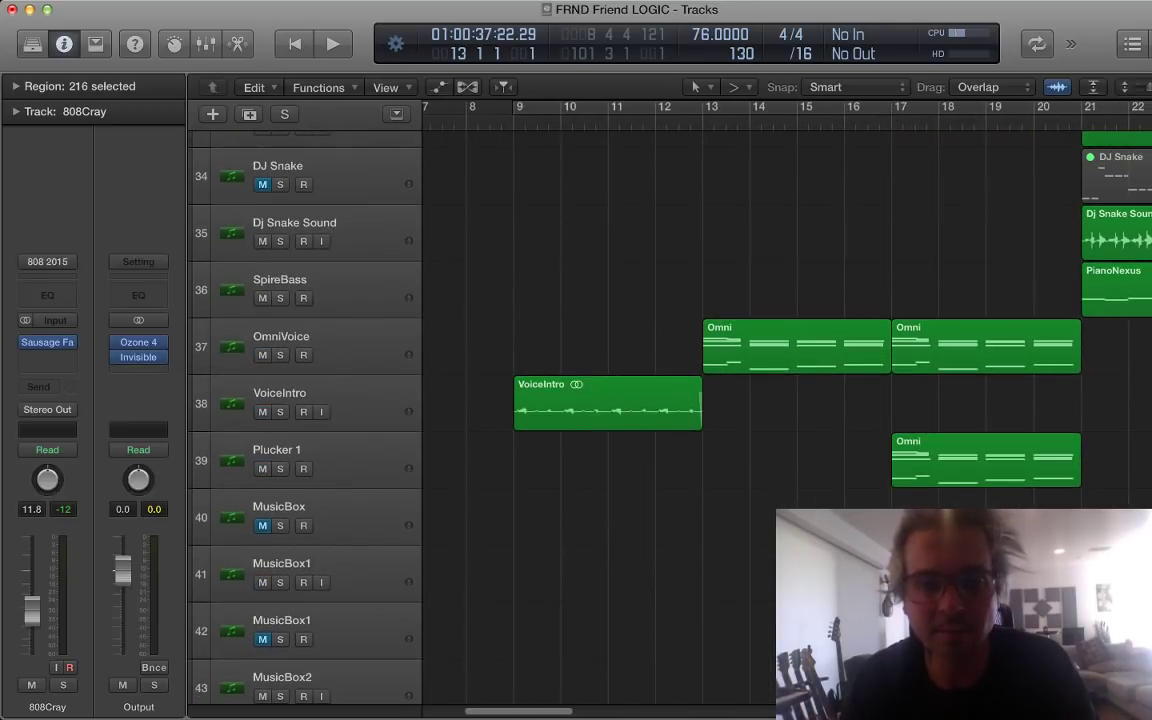
key(super+Down)
scroll(680, 400, down, 3)
click(340, 490)
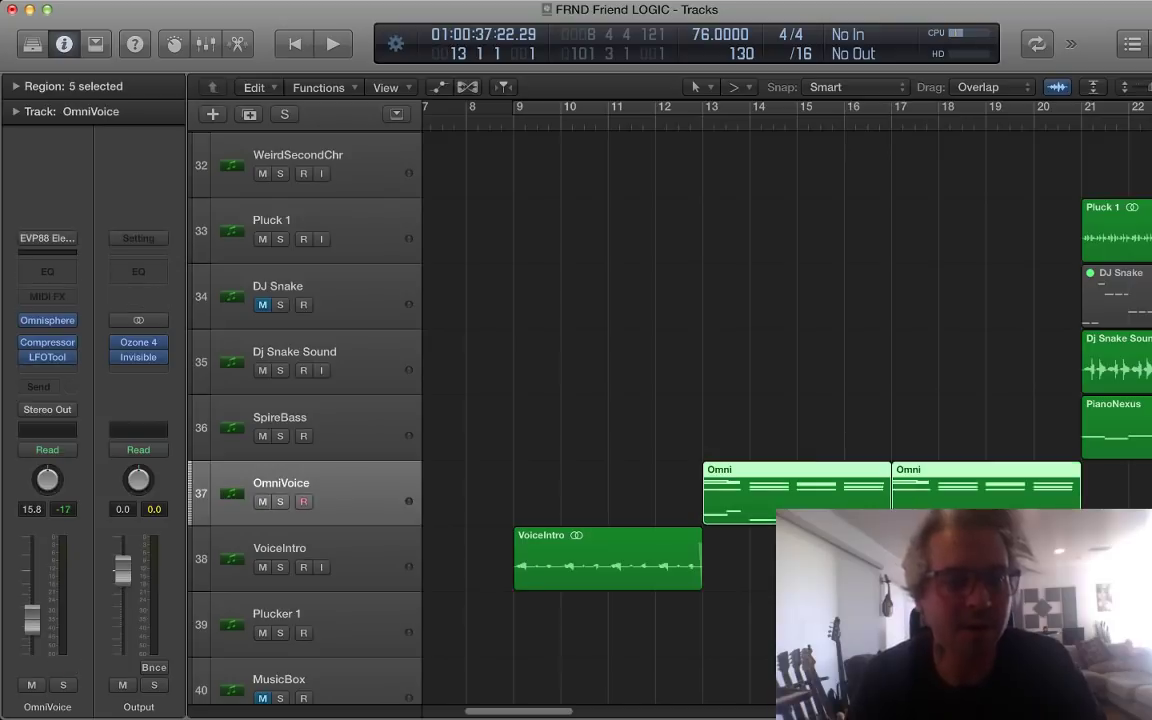
key(s)
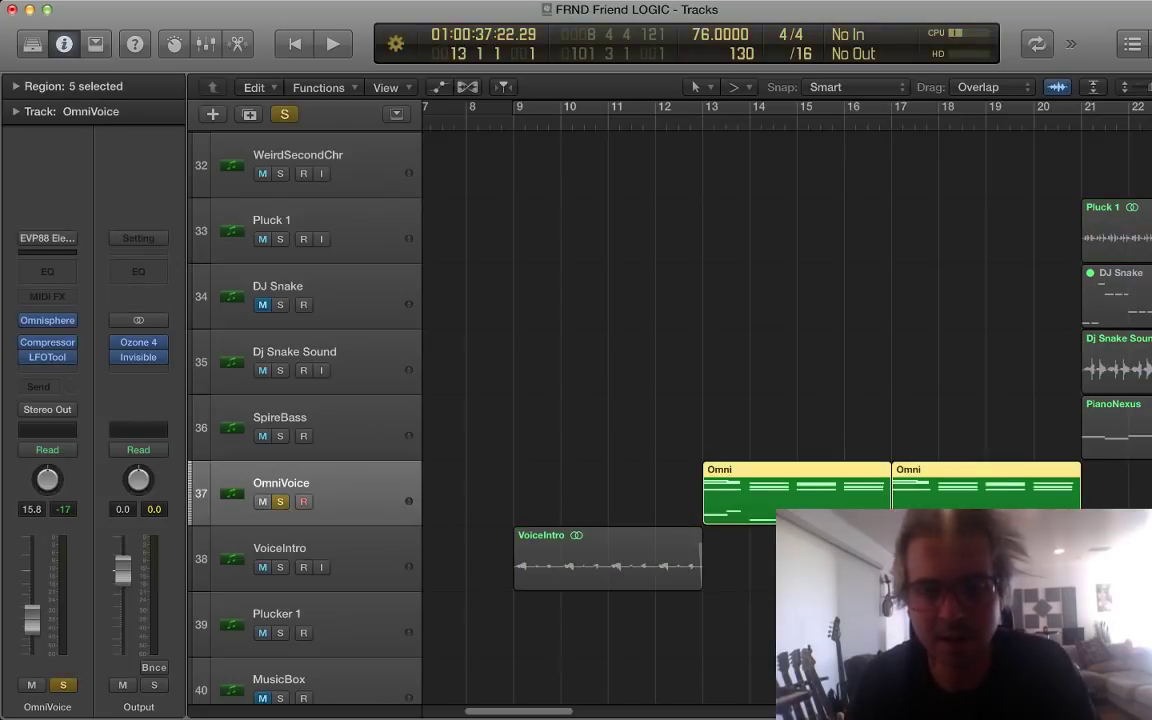
Step: Enlarge the tracks vertically and play the soloed OmniVoice part from bar 13
key(super+Down)
key(super+Down)
key(super+Down)
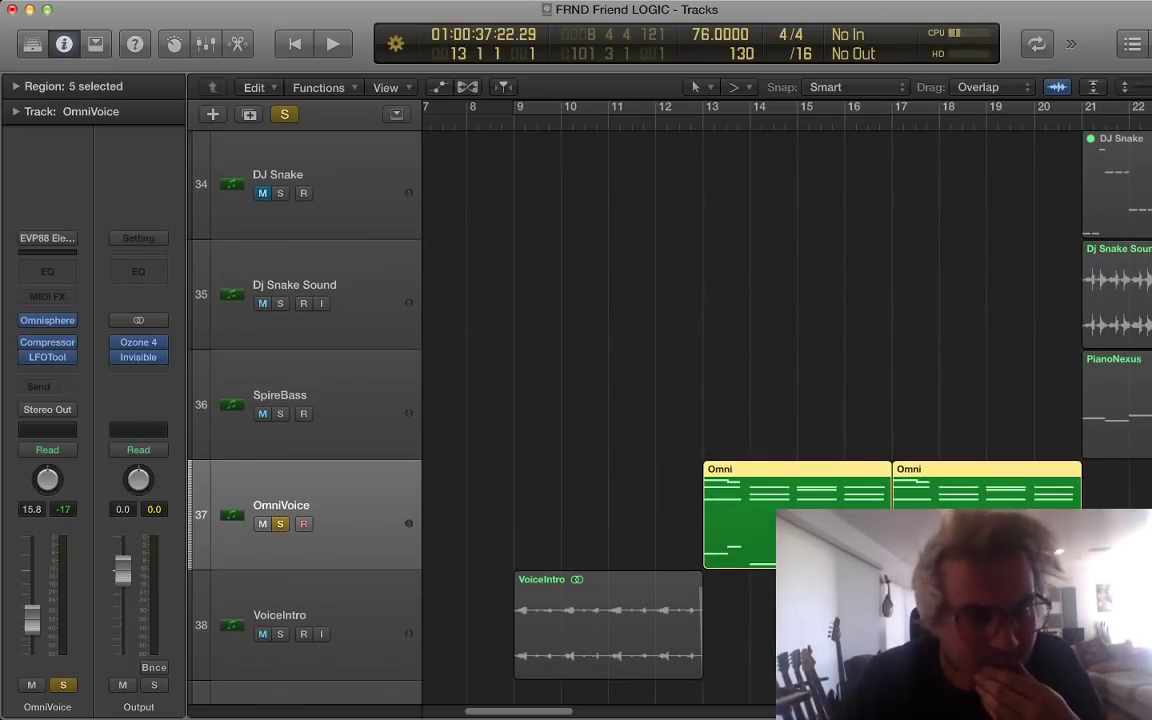
scroll(680, 400, down, 1)
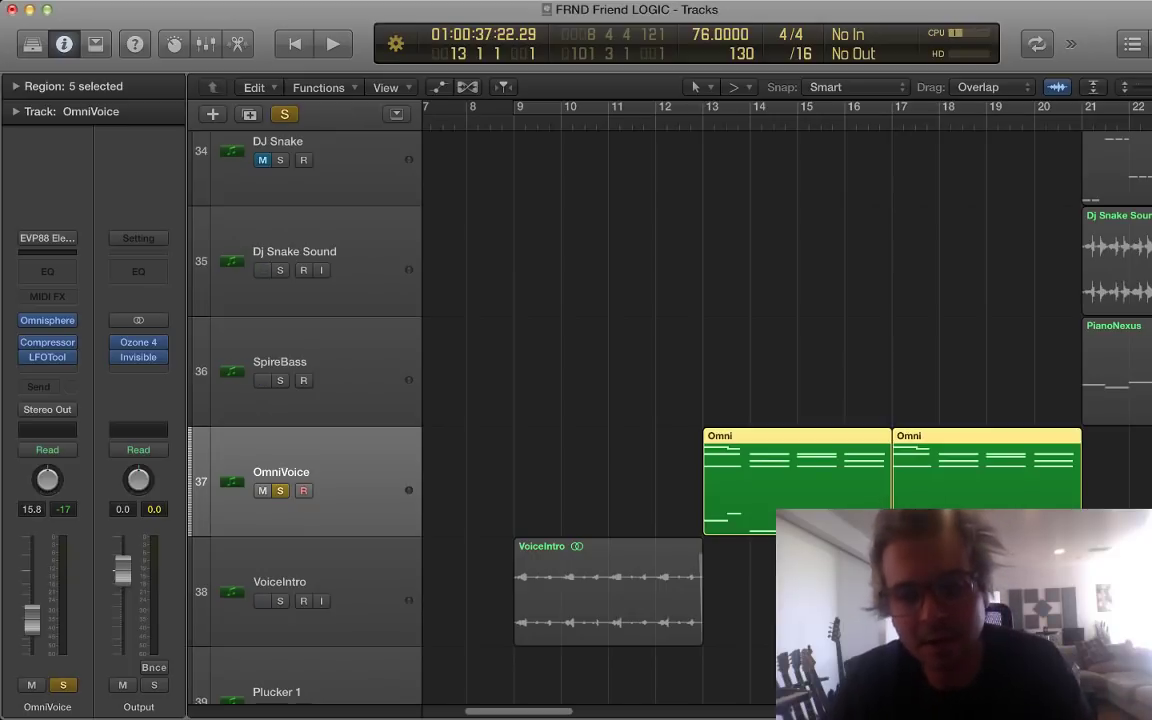
key(space)
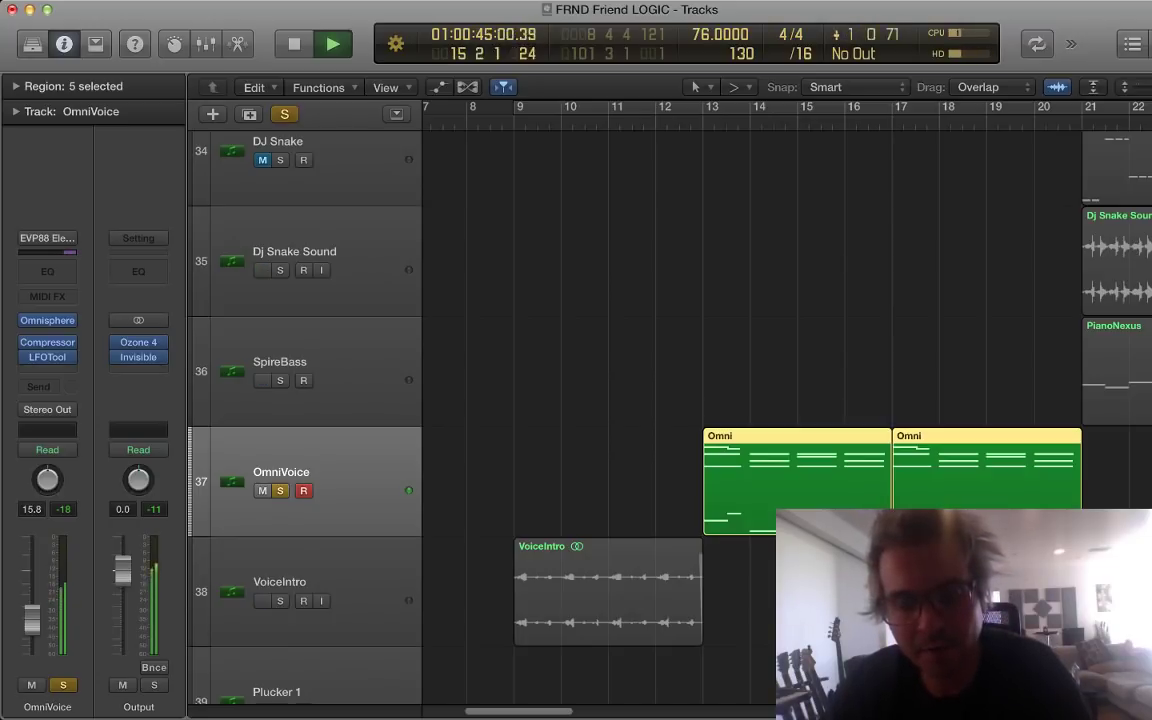
Step: Move the Plucker 1 track directly below OmniVoice and solo it alongside
scroll(640, 400, down, 3)
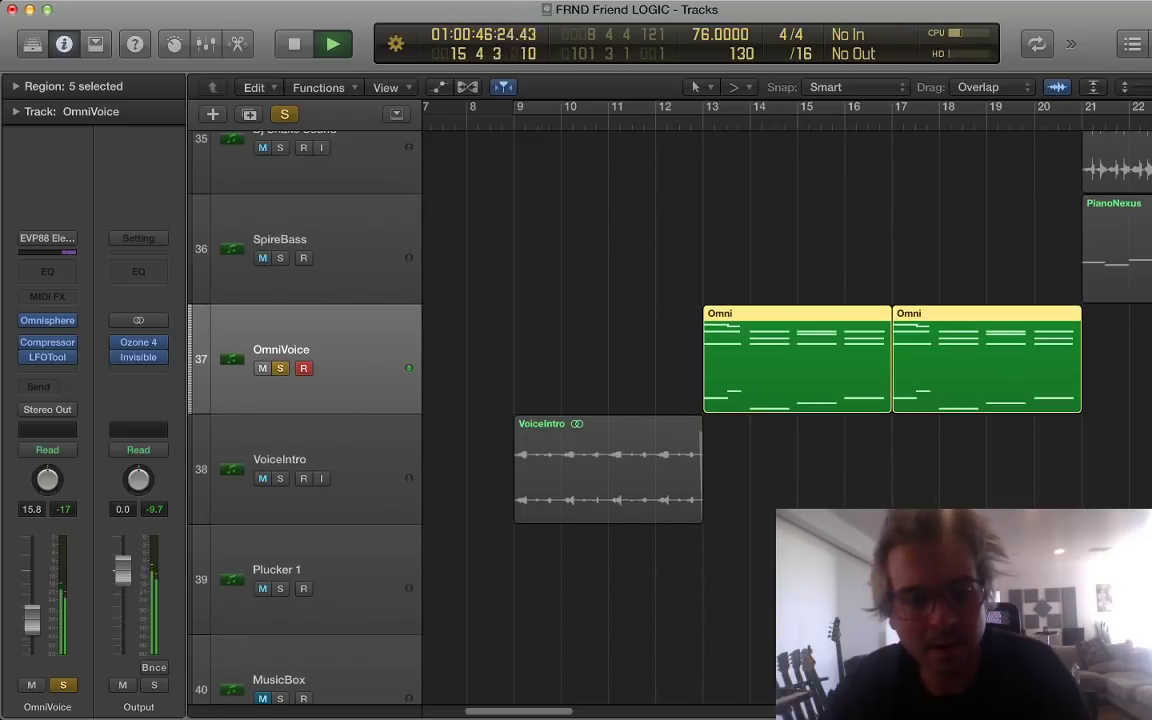
drag(330, 569, 330, 469)
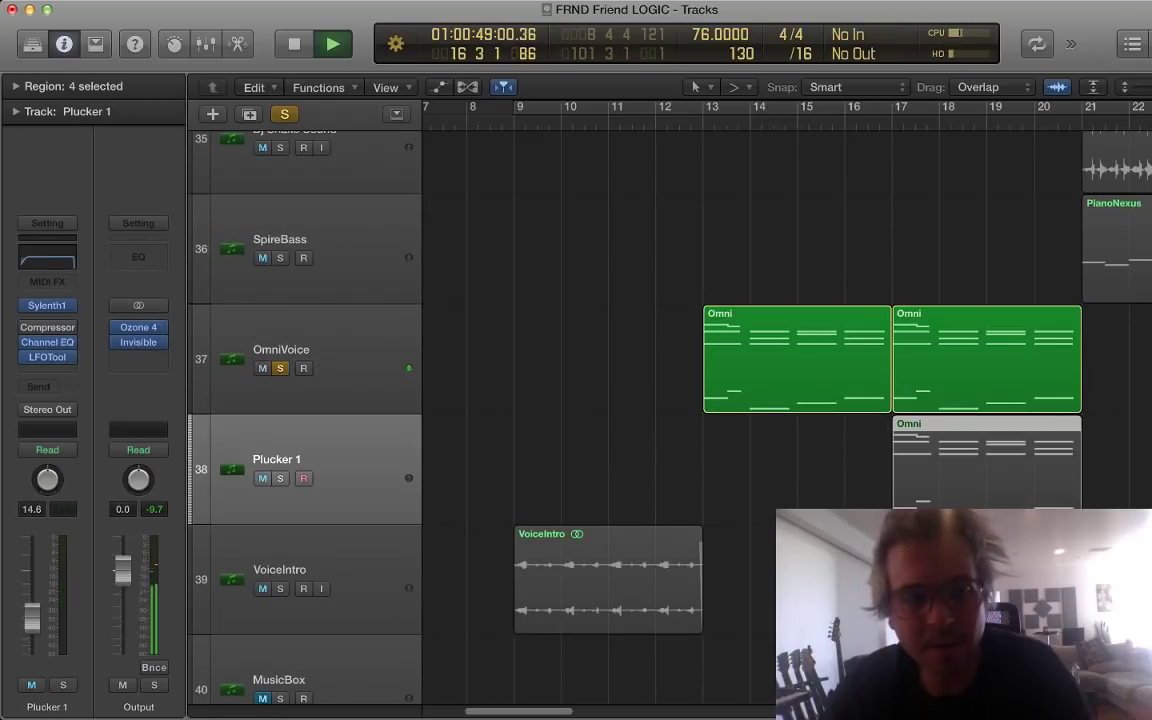
key(s)
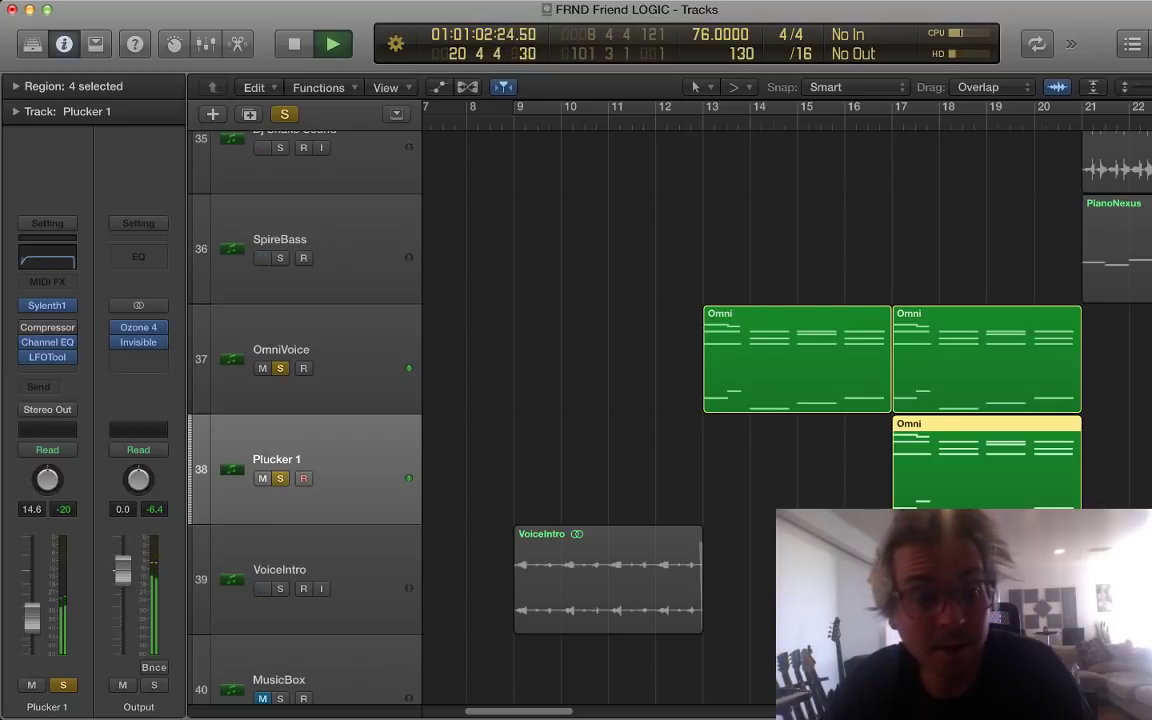
Step: Stop playback and clear the solos on OmniVoice and Plucker 1
key(space)
key(ctrl+s)
key(s)
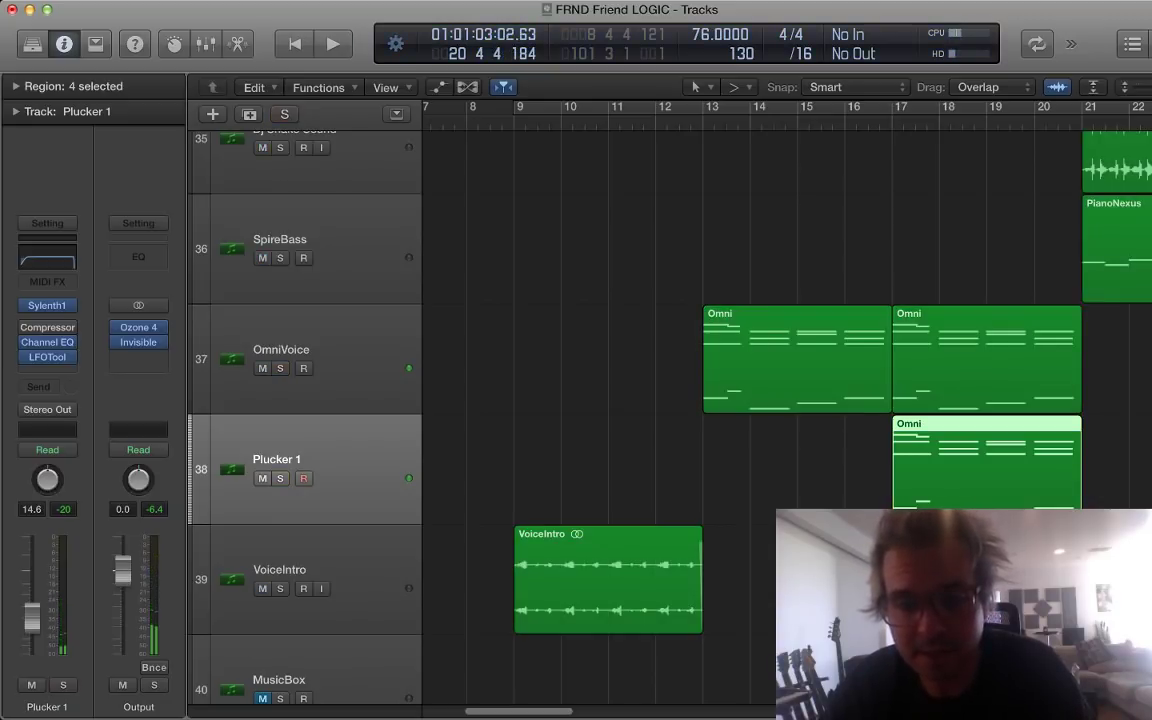
Step: Look through the tracks from the MusicBox parts up to the kicks and reduce the track height
scroll(700, 400, down, 3)
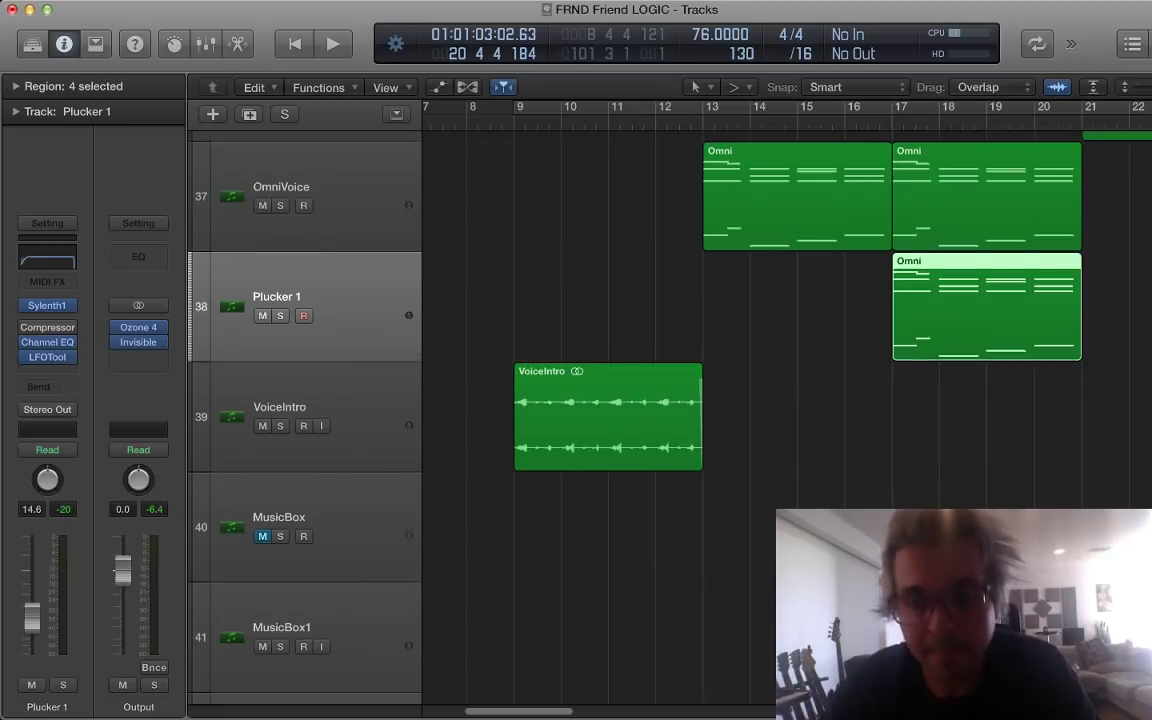
scroll(700, 400, up, 4)
scroll(700, 400, up, 20)
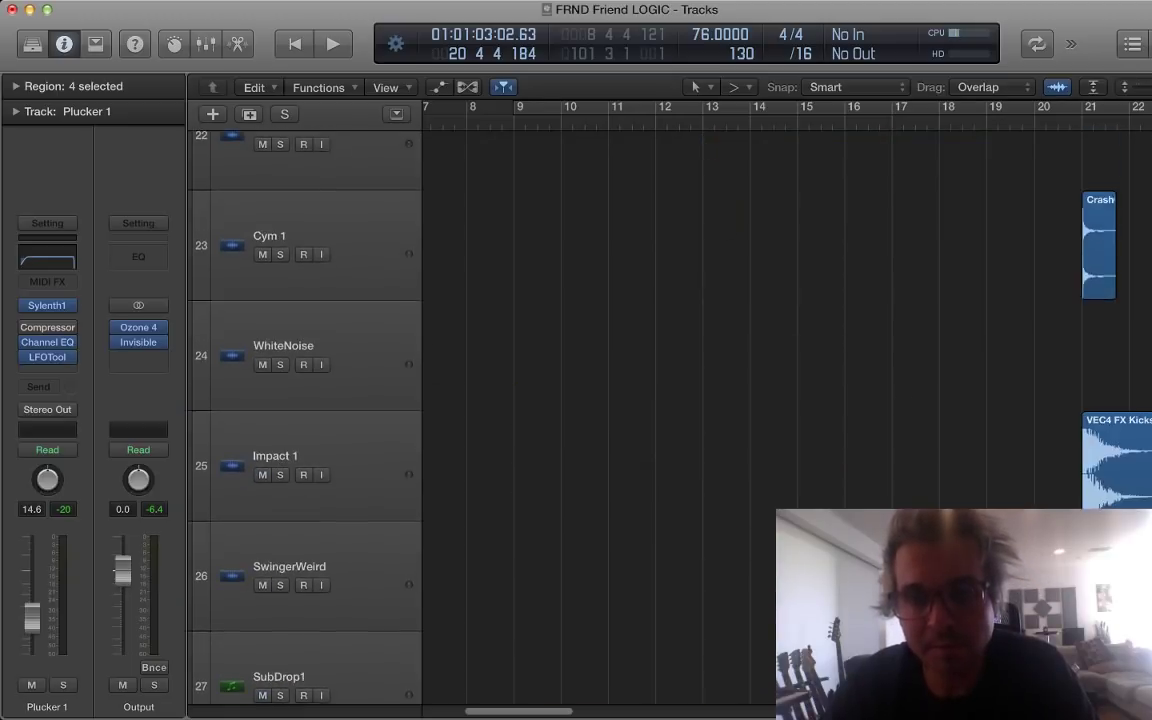
scroll(700, 400, up, 17)
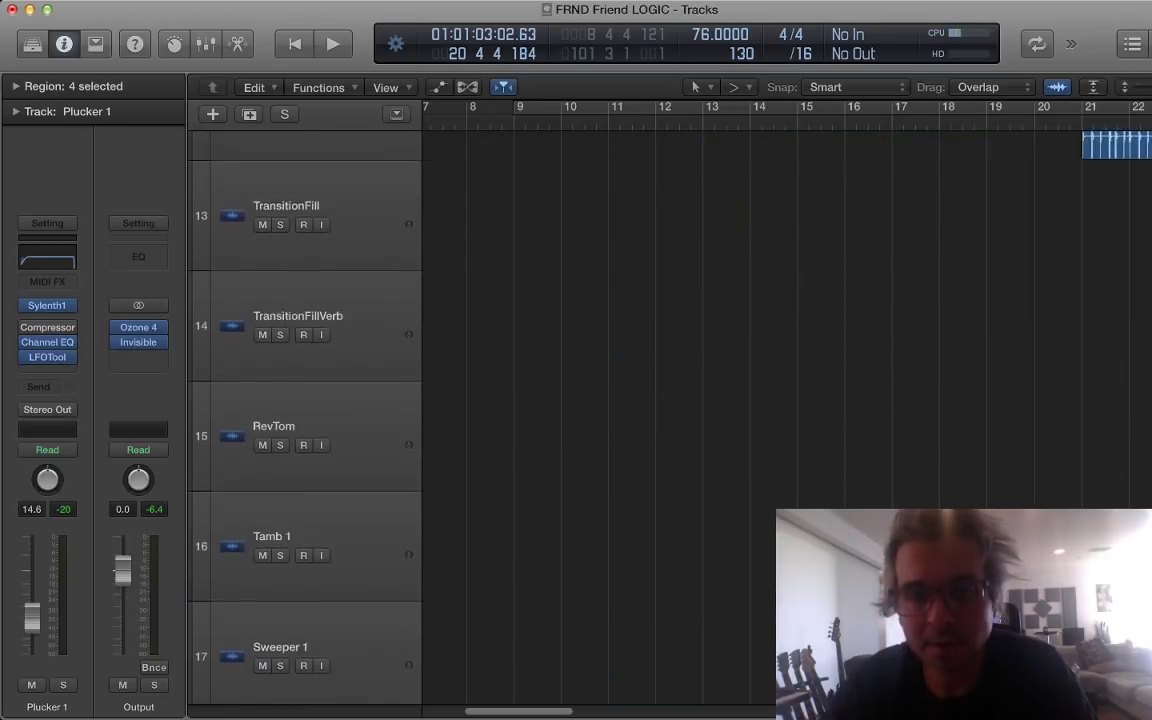
scroll(700, 400, up, 8)
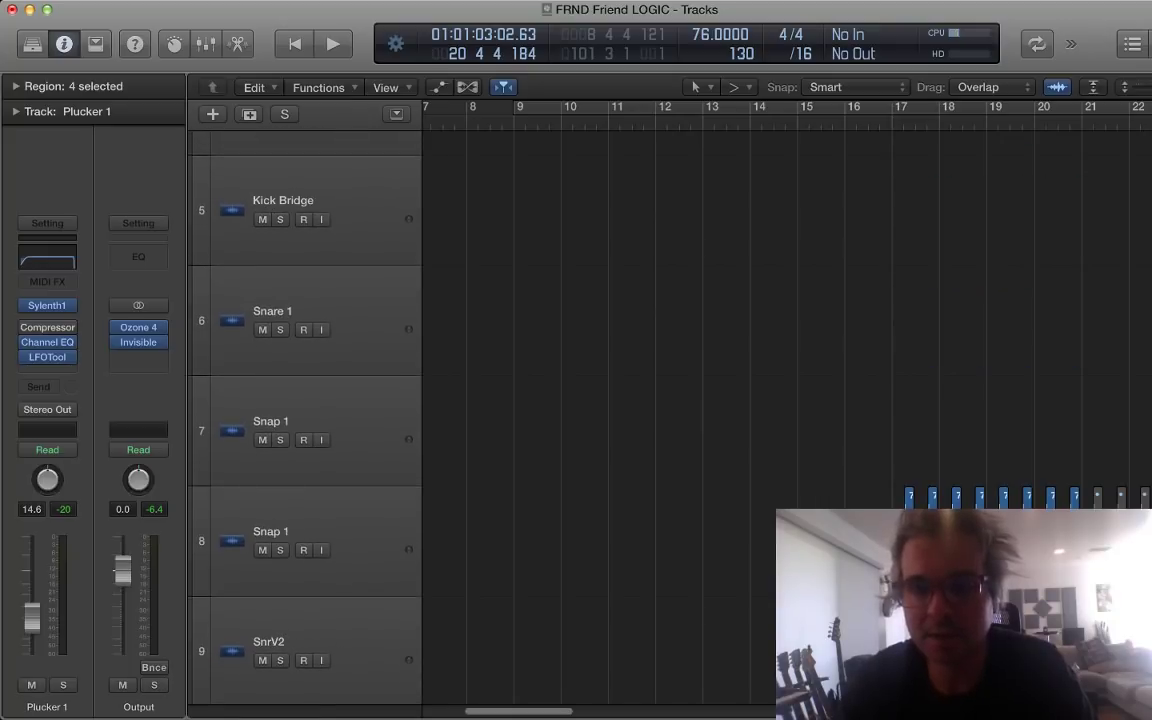
key(super+Up)
key(super+Up)
key(super+Up)
key(super+Up)
scroll(700, 400, up, 4)
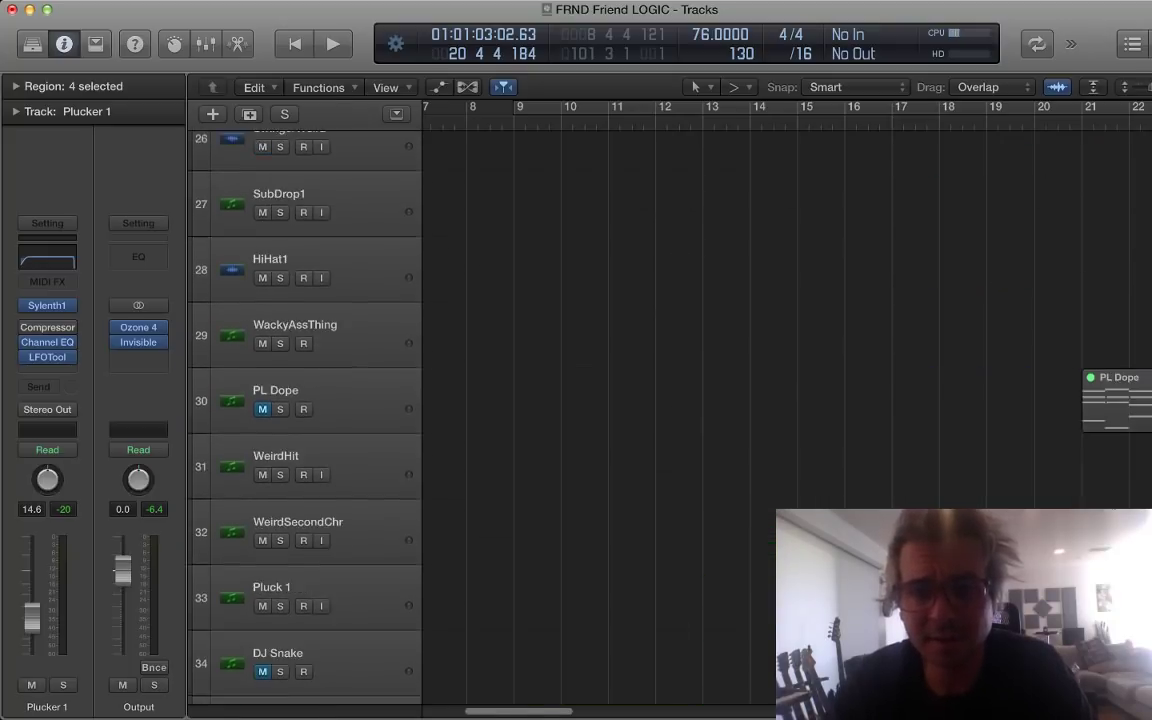
scroll(700, 400, up, 20)
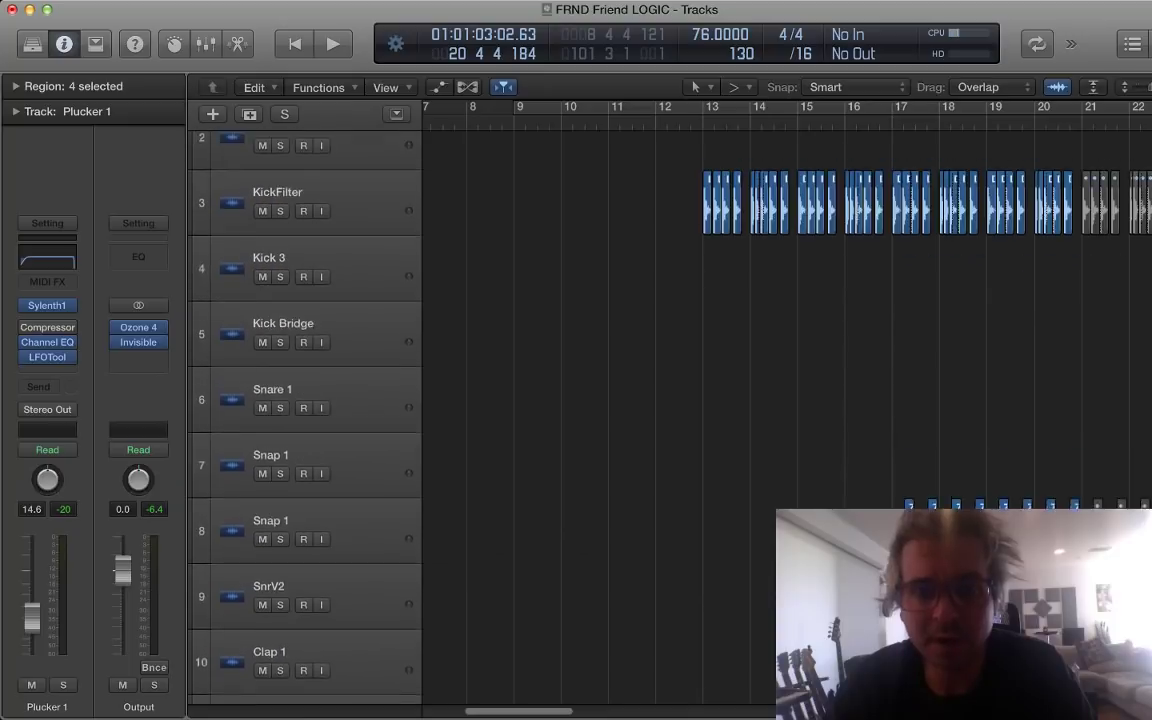
scroll(700, 400, up, 2)
Step: Solo the KickFilter regions and play them from bar 13
key(space)
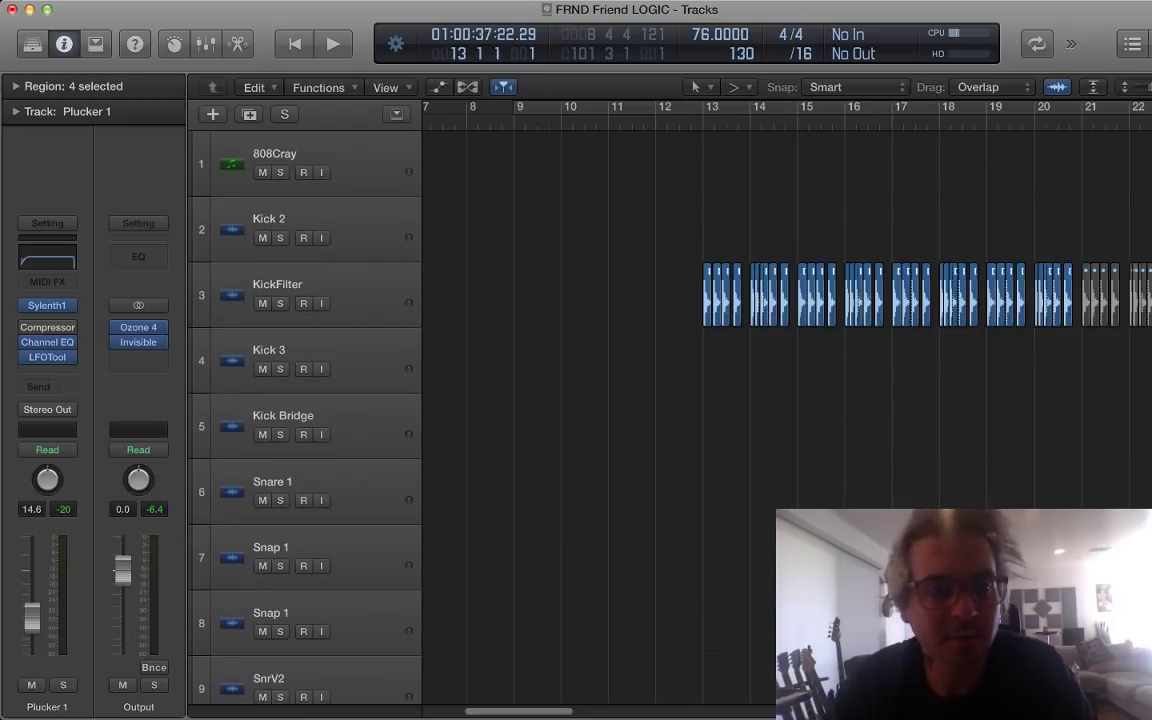
key(ctrl+s)
key(space)
key(super+Right)
key(super+Right)
key(super+Right)
key(super+Right)
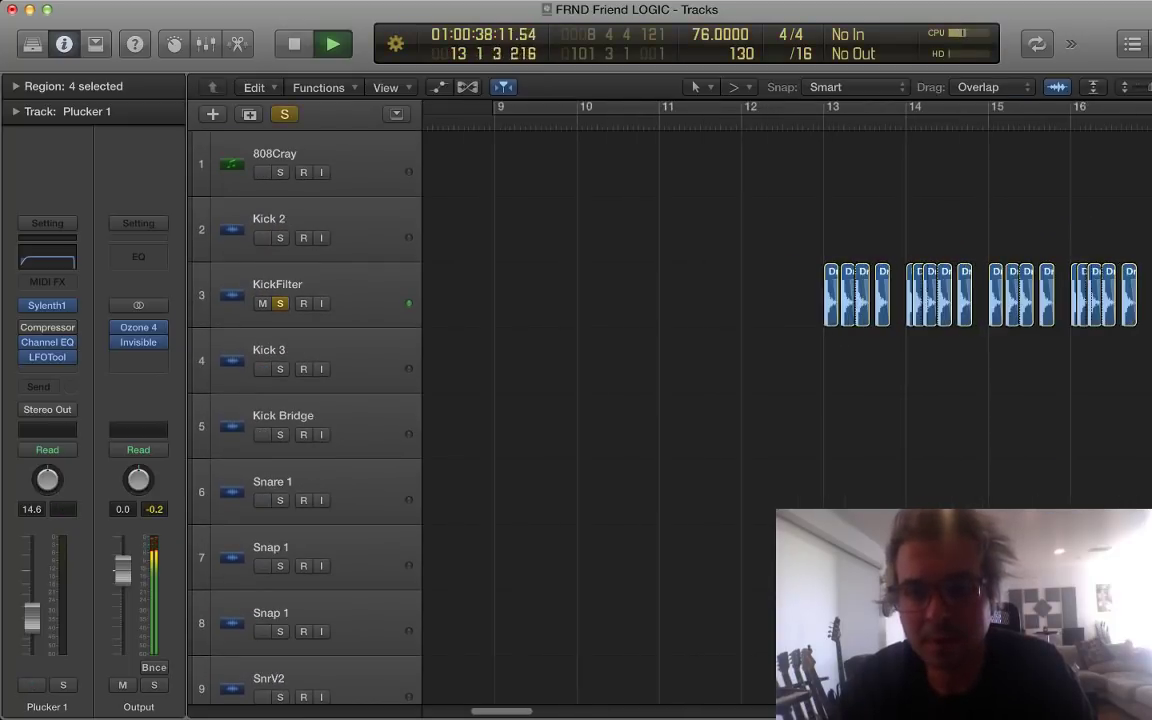
Step: Examine the individual KickFilter hits in bars 13 and 14 while they play
key(super+Right)
key(super+Right)
key(super+Right)
key(super+Left)
key(super+Left)
key(super+Left)
key(super+Left)
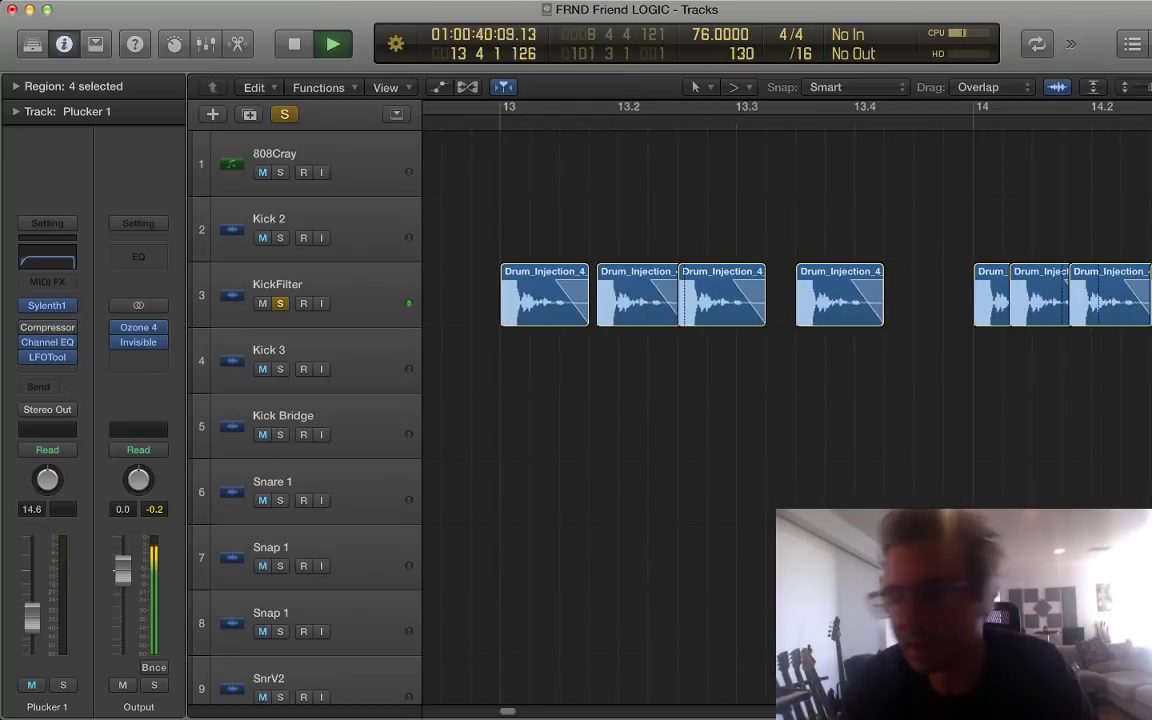
key(super+Left)
key(super+Left)
key(super+Left)
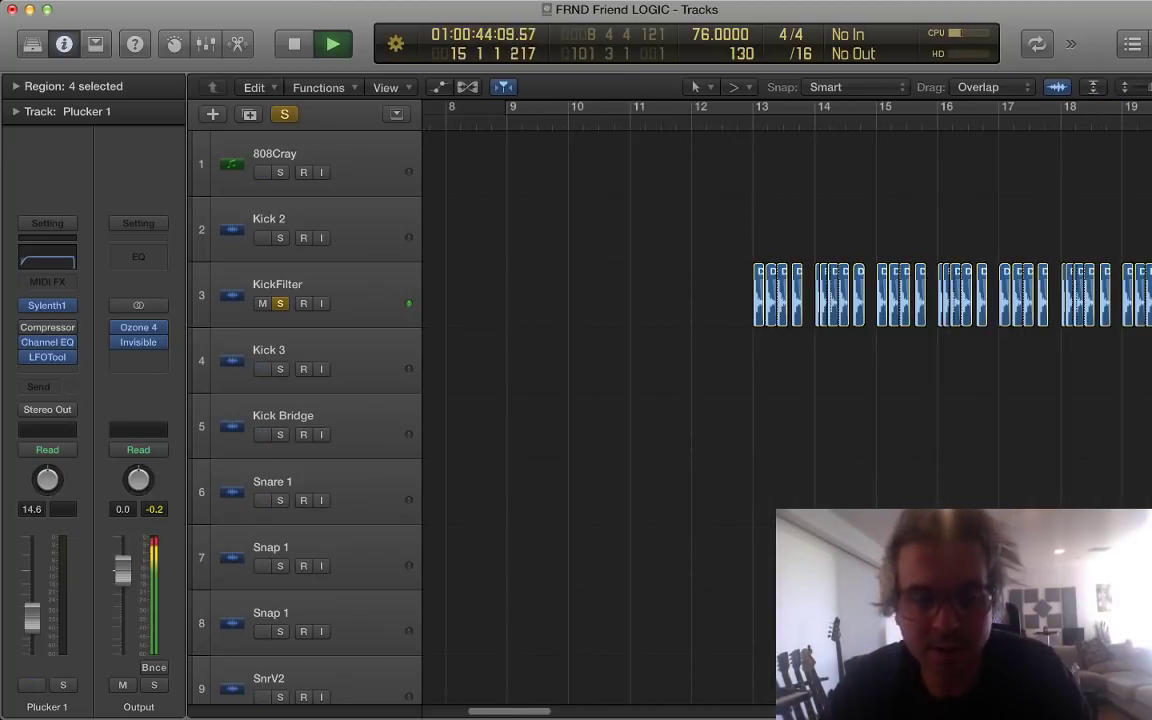
Step: Select the Snap 1 track directly above SnrV2 and solo it alongside KickFilter
scroll(786, 400, right, 4)
scroll(786, 400, down, 1)
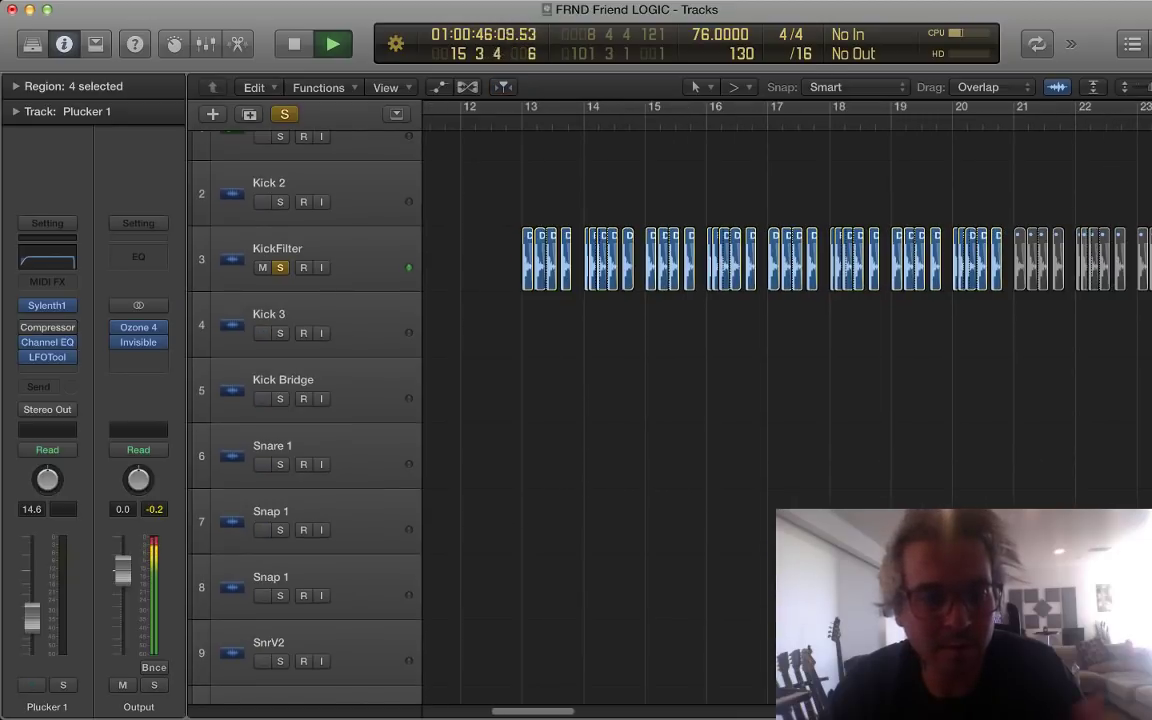
click(340, 520)
key(Down)
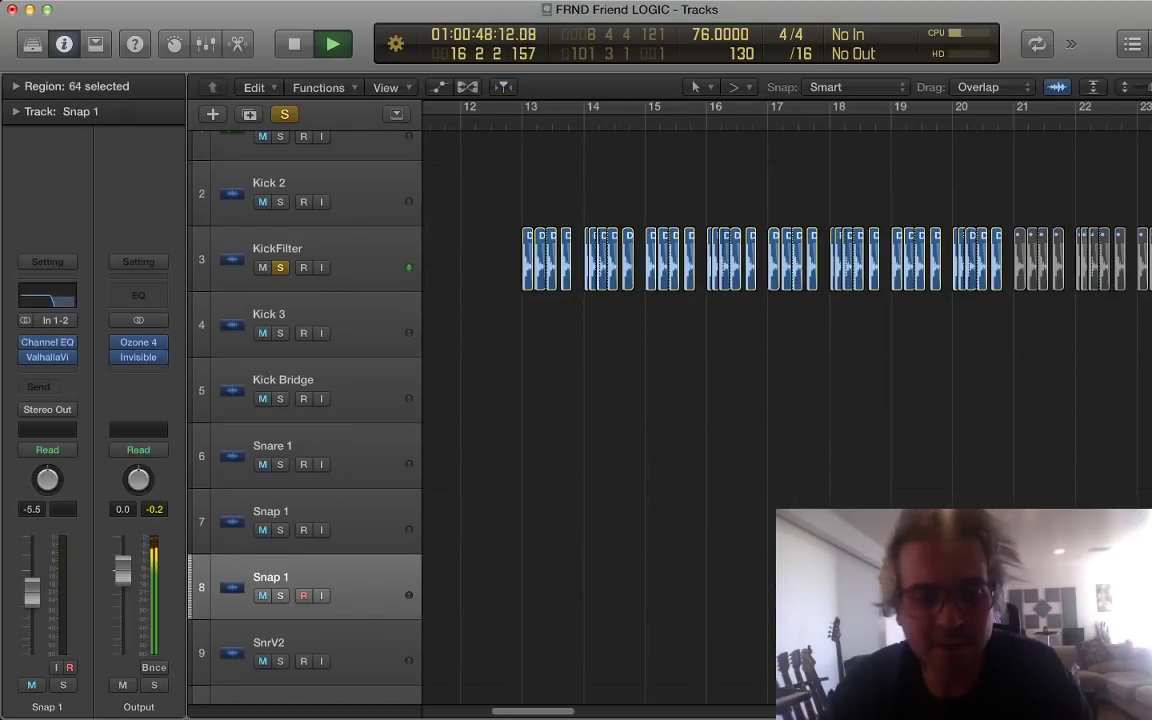
key(s)
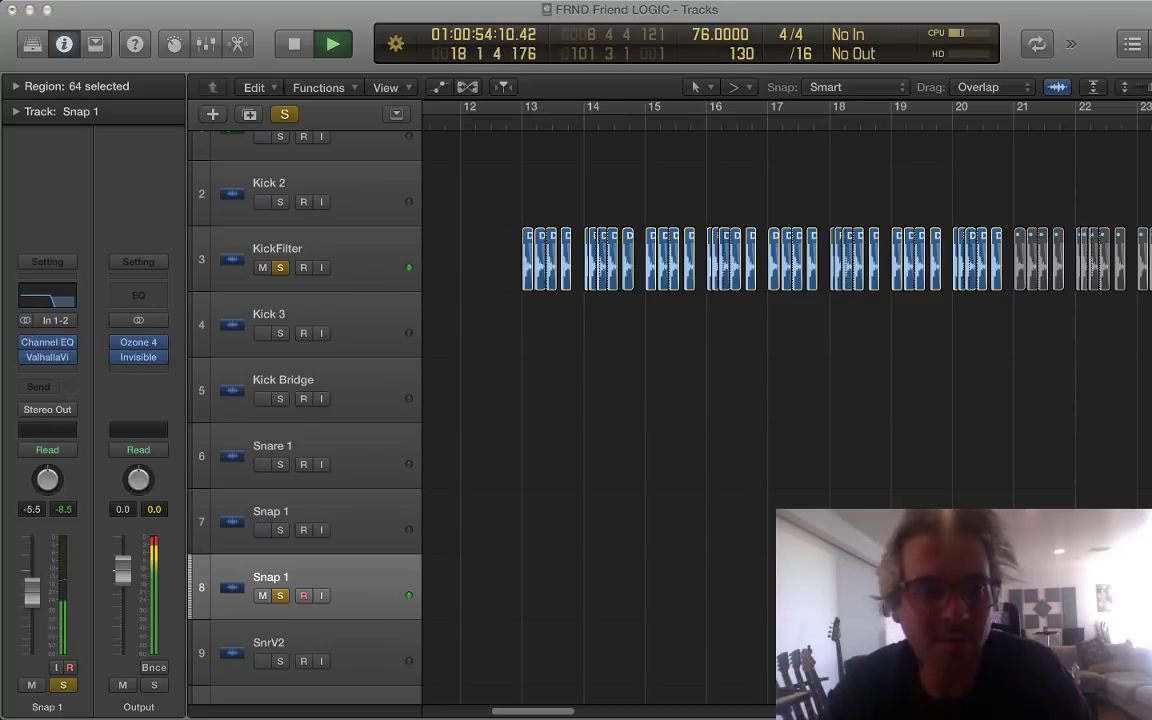
Step: Stop playback and clear the solos on Snap 1 and KickFilter
key(space)
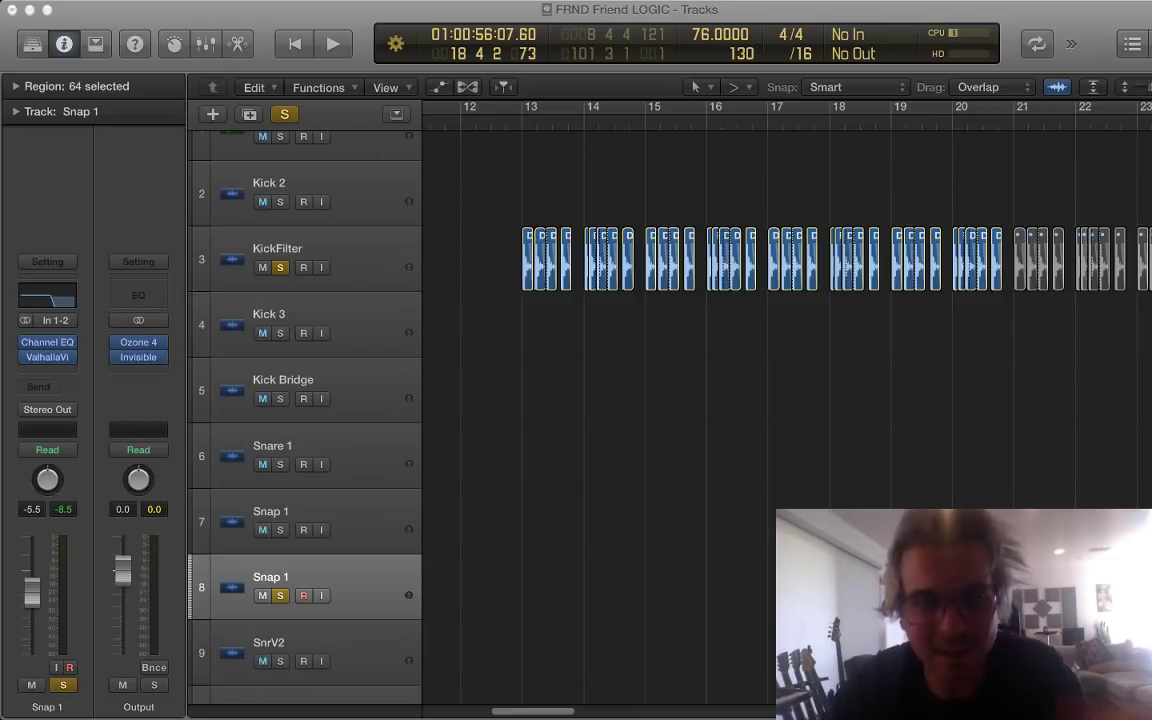
key(s)
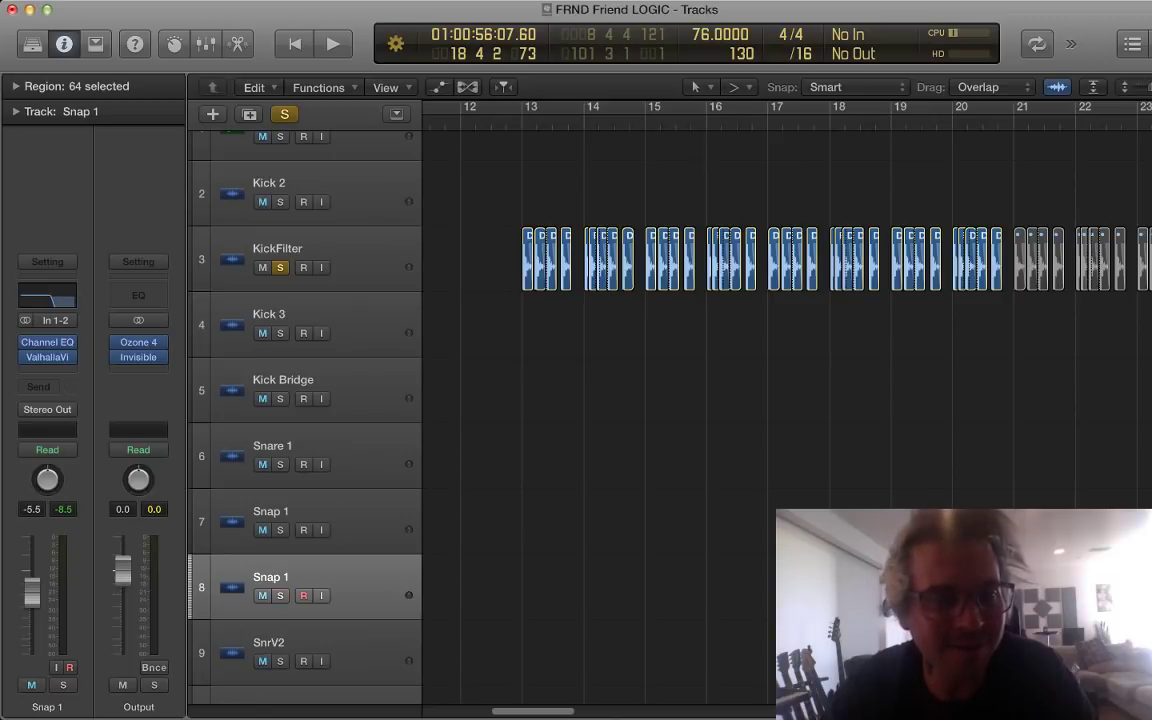
key(ctrl+s)
scroll(680, 400, up, 2)
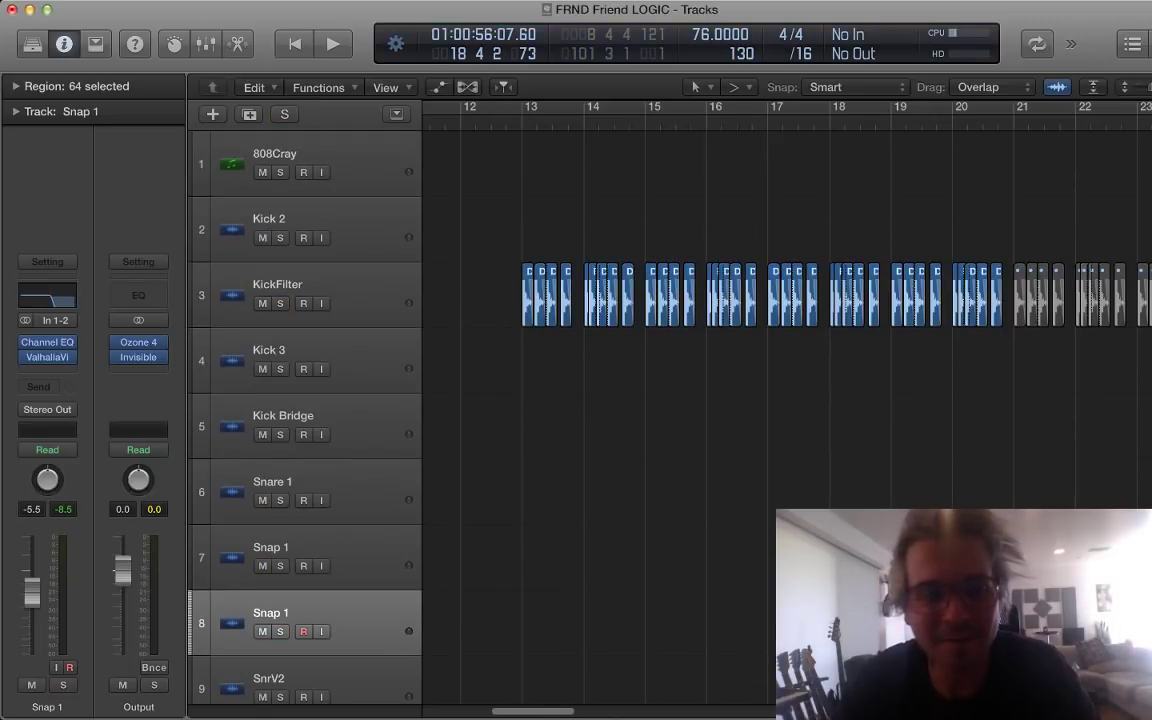
Step: Examine the drum and effect tracks from 808Cray down to Sweeper 1 over a wider stretch of the timeline
key(super+Left)
key(super+Left)
key(super+Left)
key(super+Left)
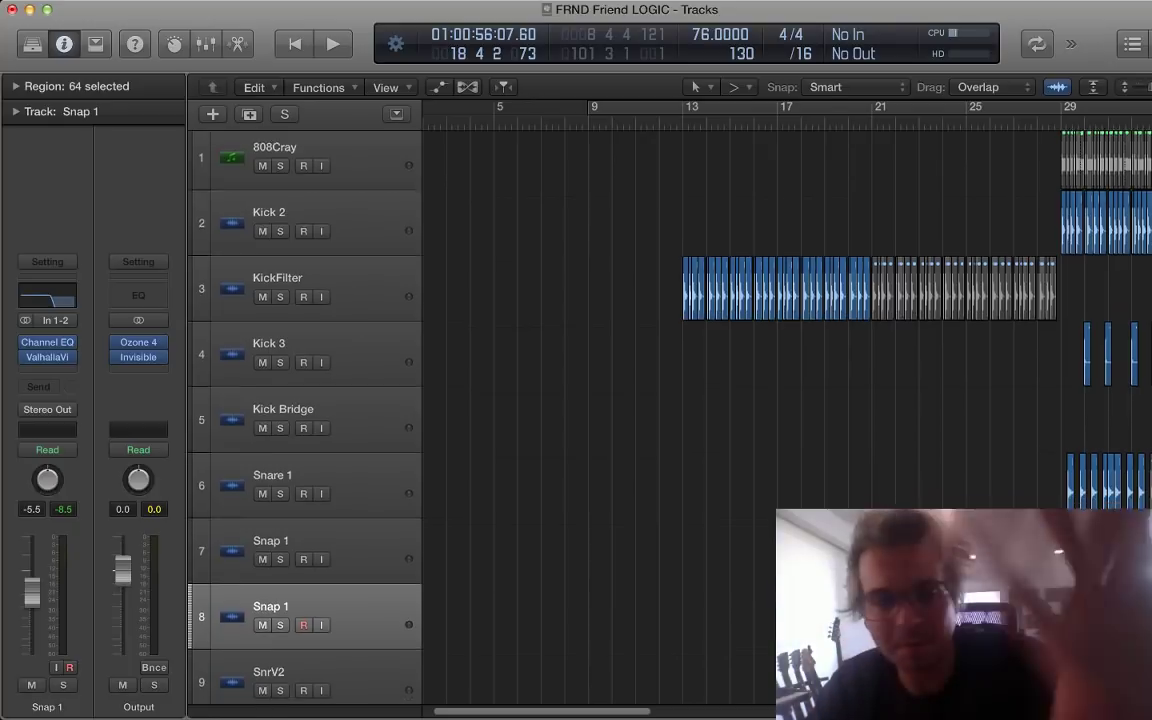
scroll(786, 400, down, 8)
scroll(680, 400, down, 4)
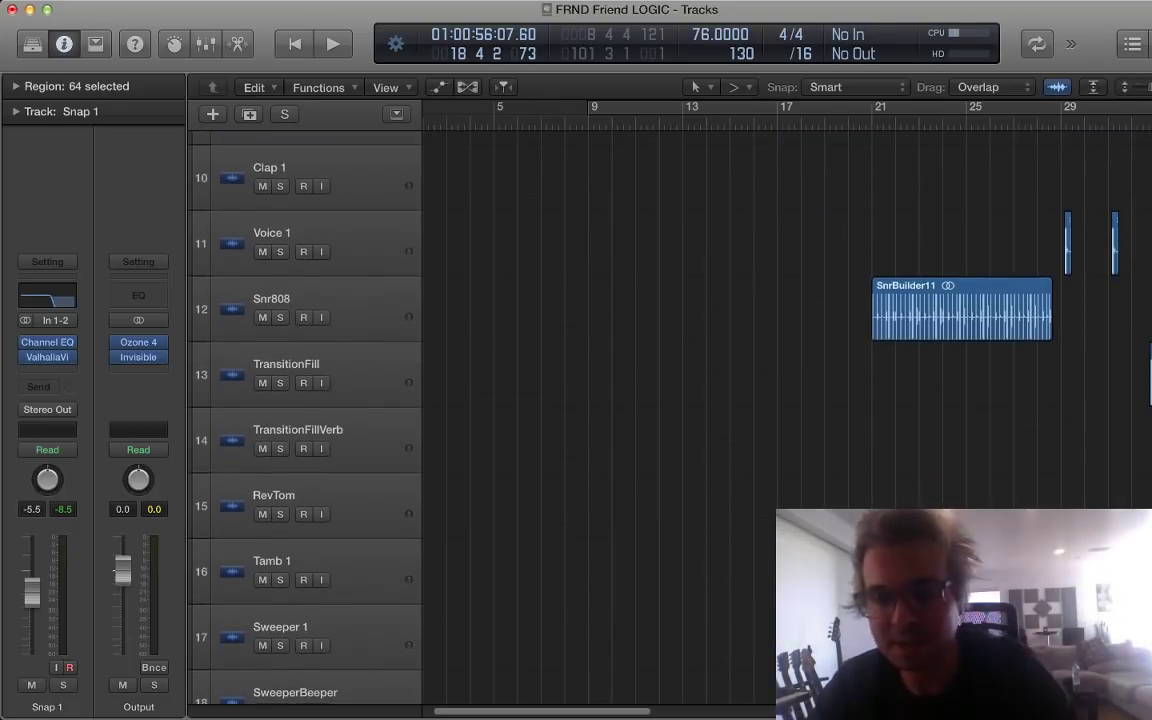
scroll(680, 400, up, 8)
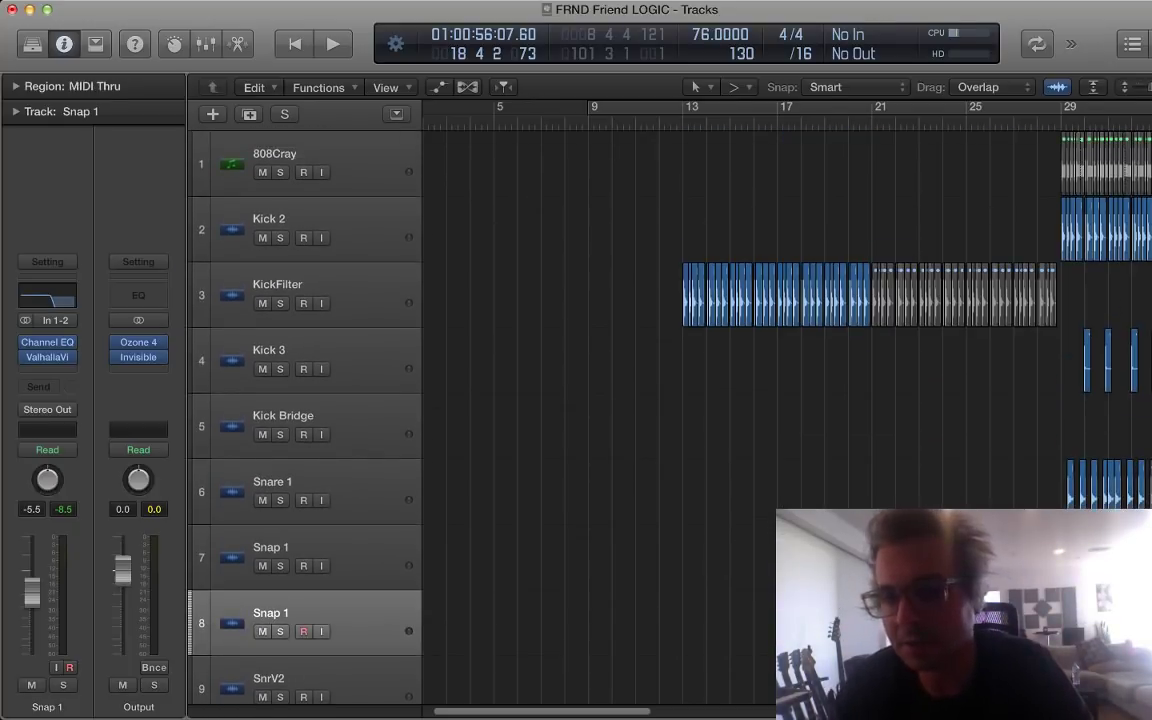
key(super+Right)
key(super+Right)
key(super+Left)
key(super+Left)
key(super+Left)
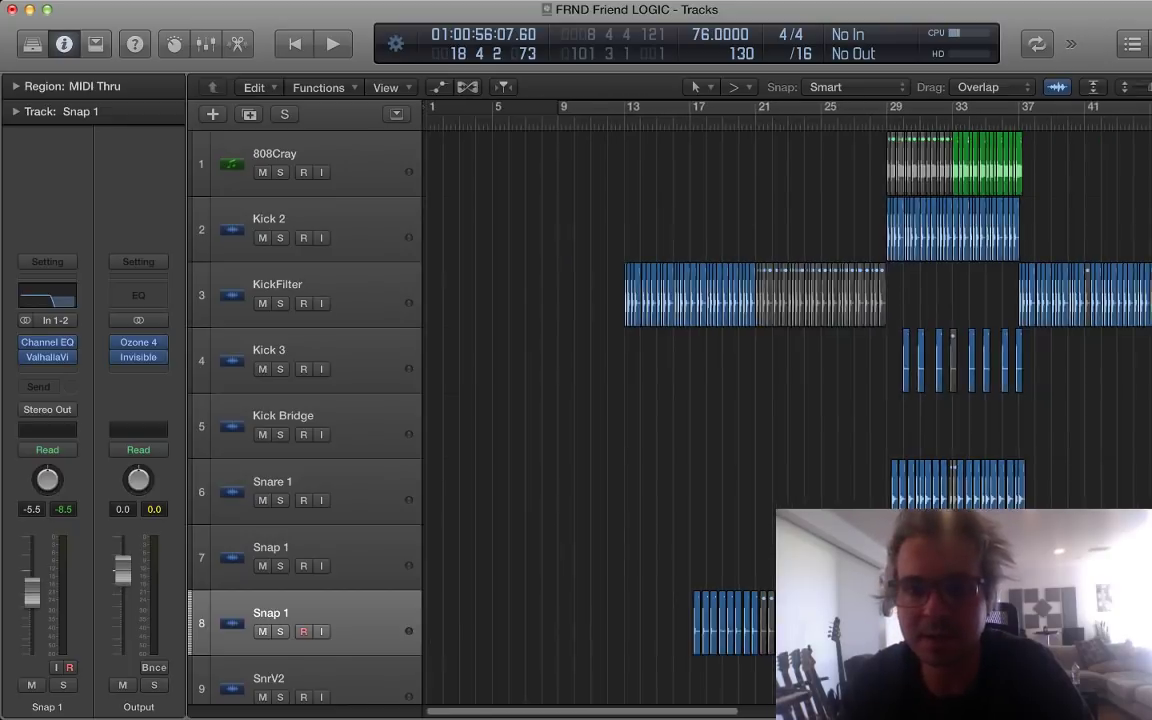
Step: Move the playhead to bar 29 and examine the drum regions that start there
scroll(680, 400, right, 3)
click(752, 121)
key(super+Right)
key(super+Right)
key(super+Right)
key(super+Right)
key(super+Right)
key(super+Right)
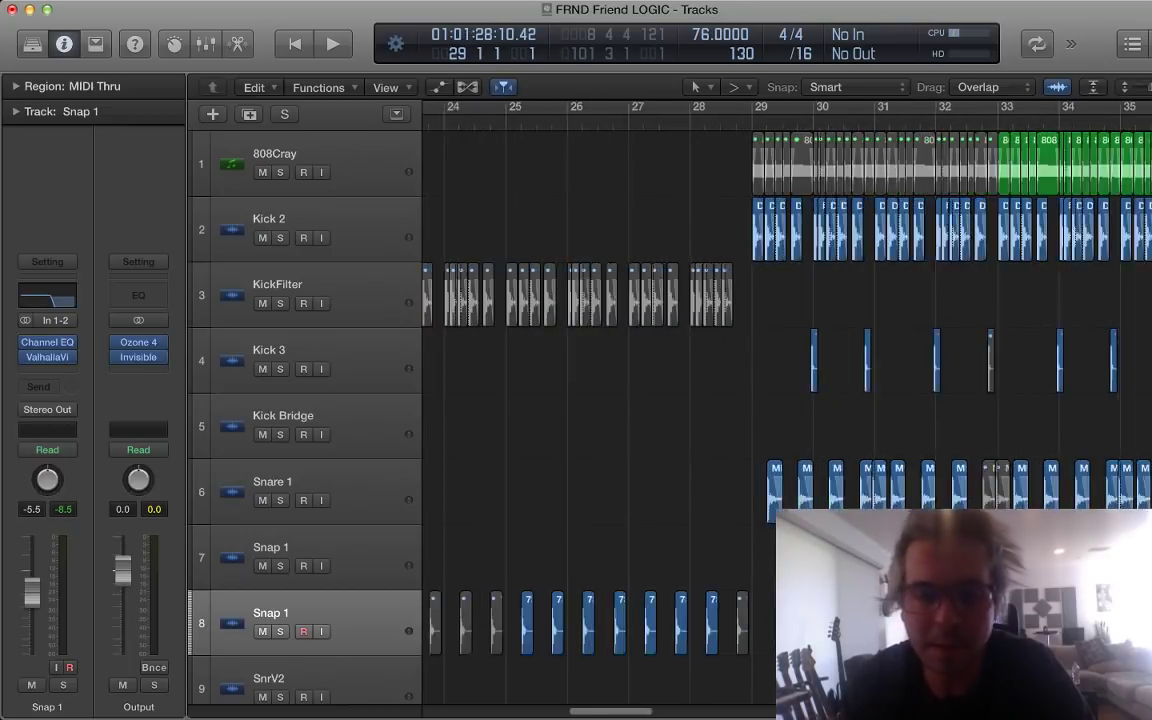
key(super+Left)
key(super+Left)
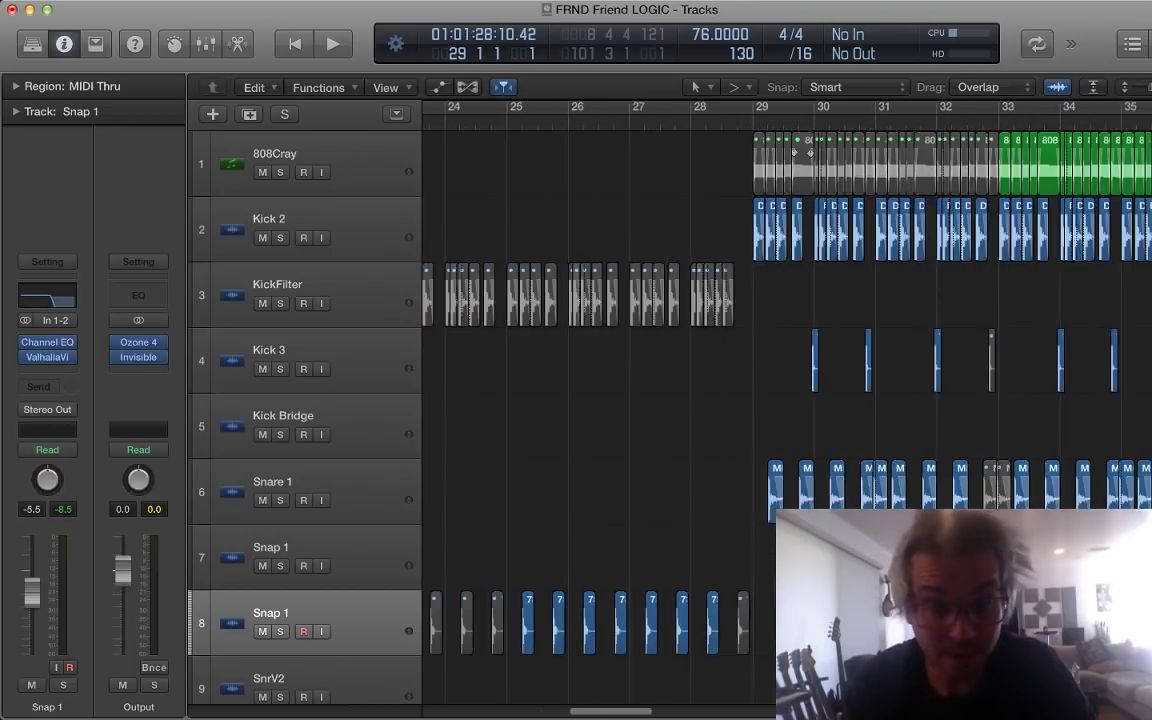
Step: Look through the remaining tracks from Kick 3 down to ChrHarm2, including effects, synths, guitars and vocals
scroll(680, 400, down, 3)
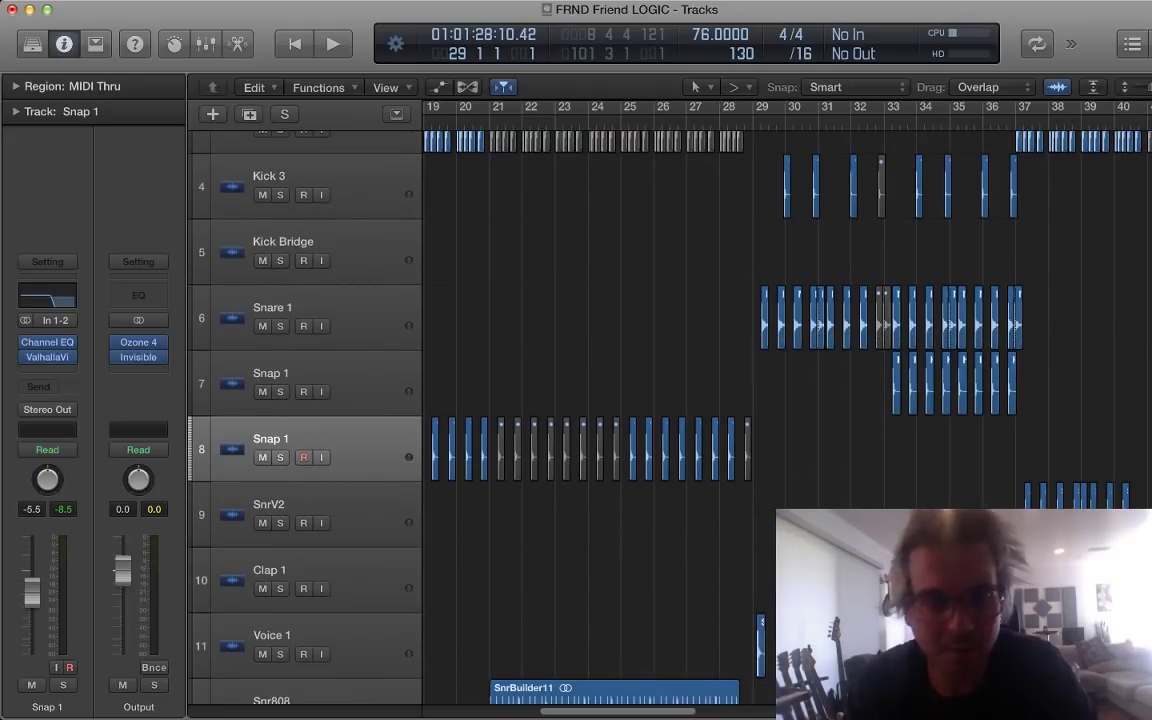
scroll(680, 400, down, 8)
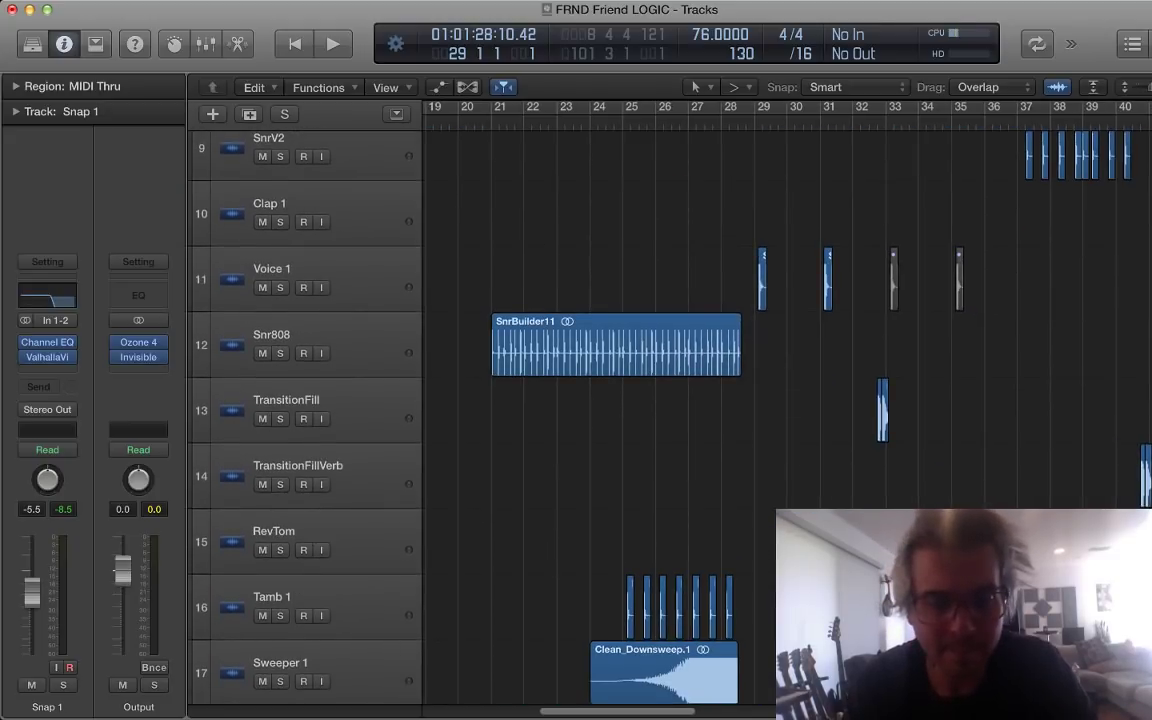
key(super+Left)
scroll(680, 400, down, 10)
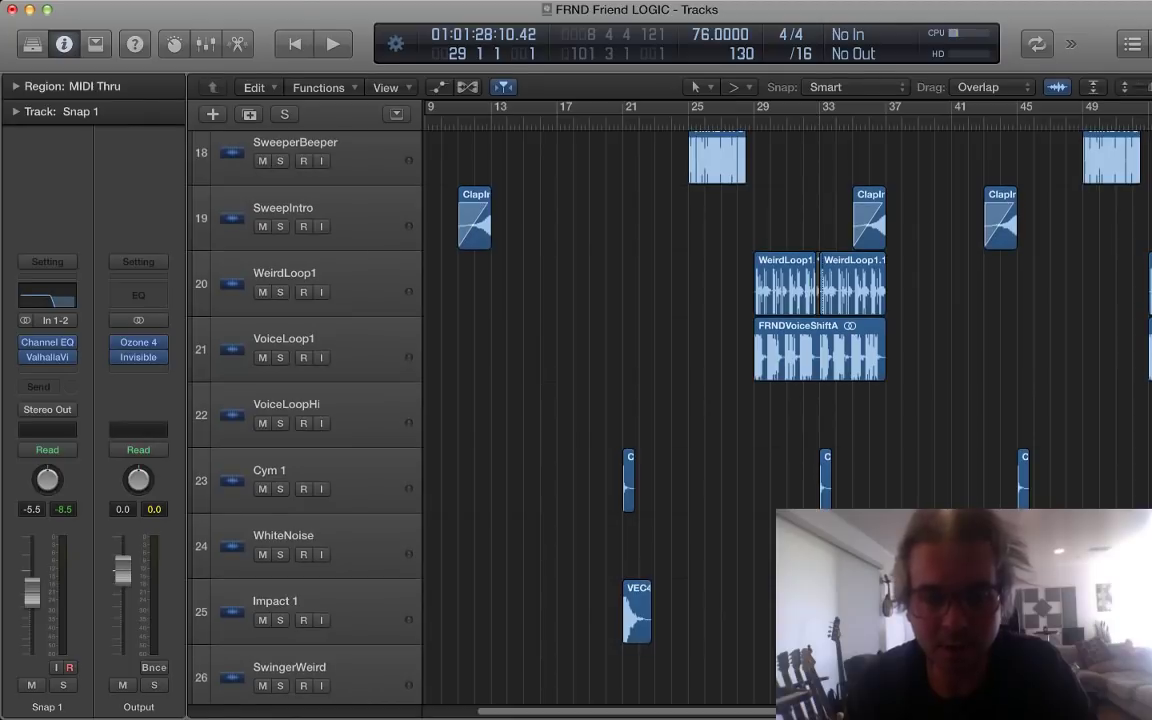
key(super+Up)
key(super+Up)
scroll(680, 400, down, 2)
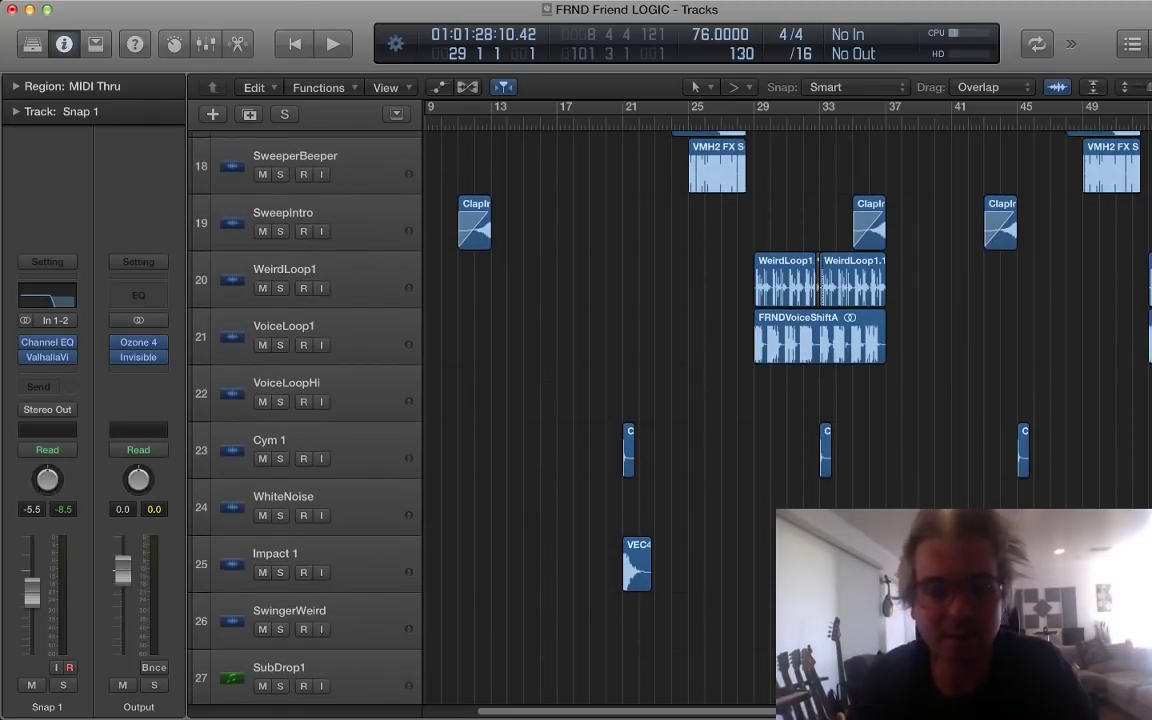
scroll(680, 400, down, 11)
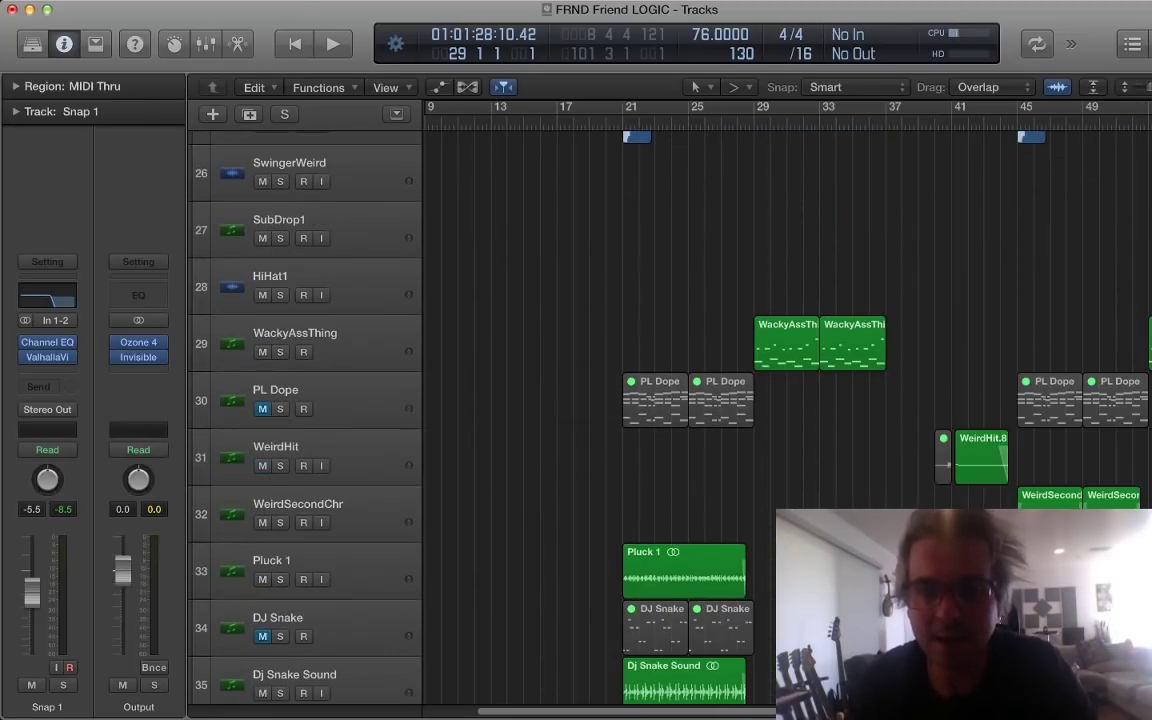
scroll(680, 400, down, 17)
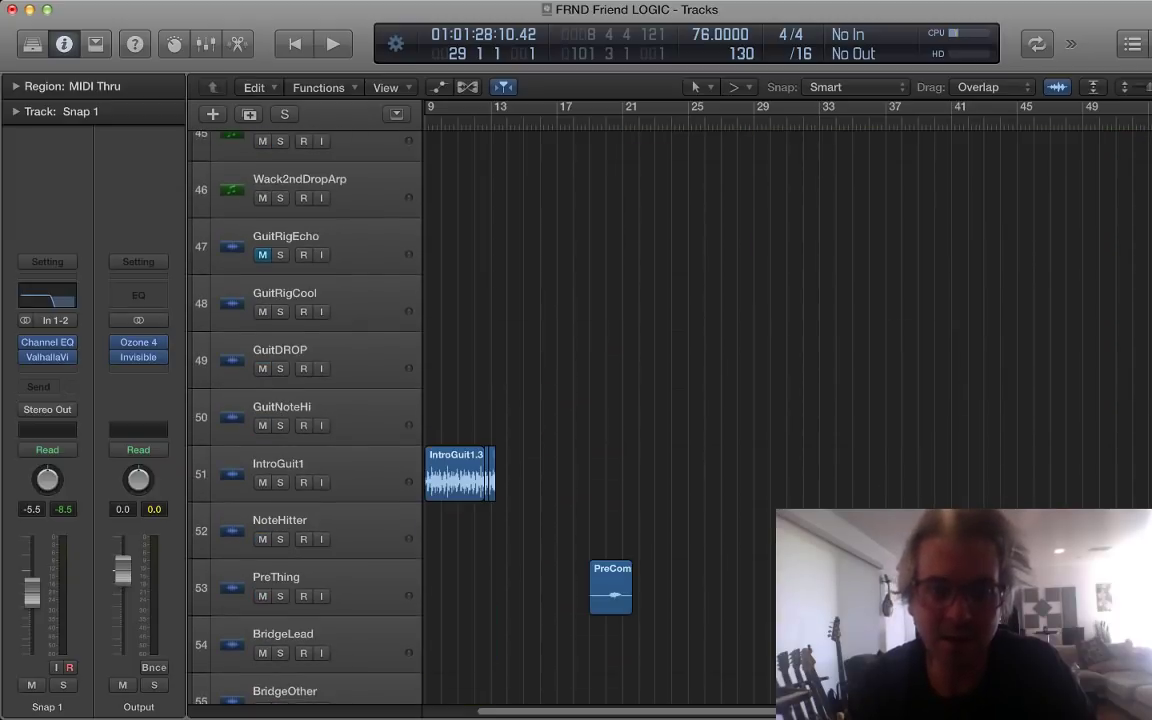
scroll(680, 400, down, 11)
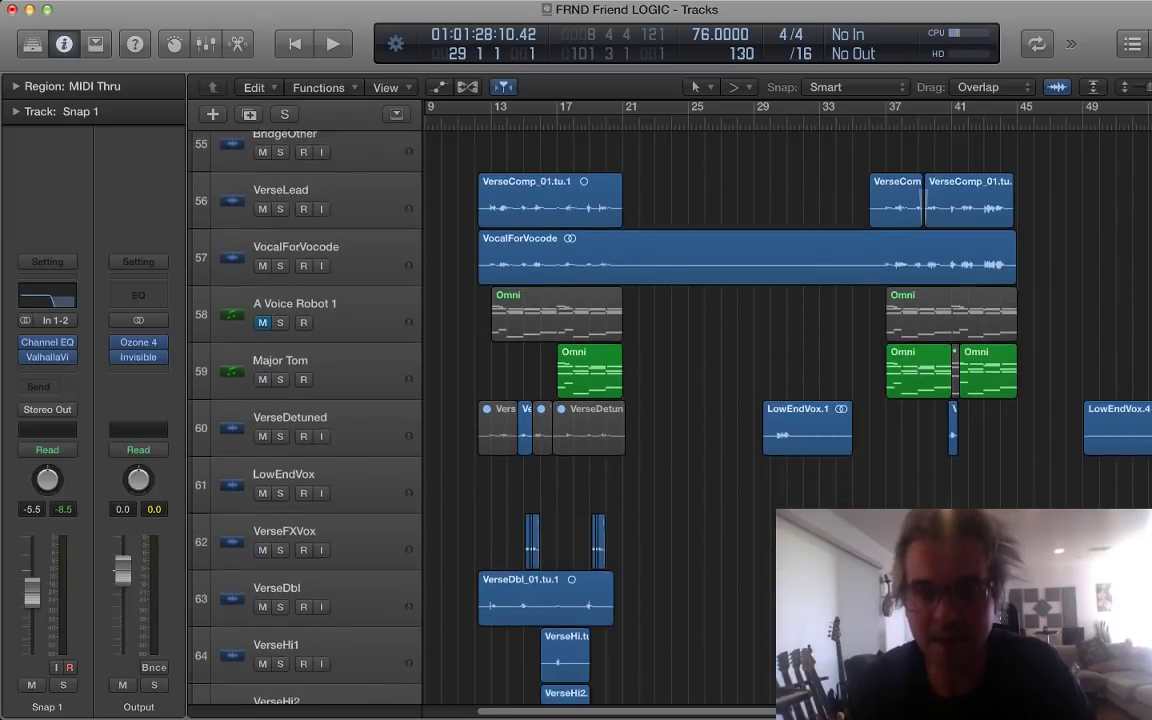
scroll(680, 400, down, 3)
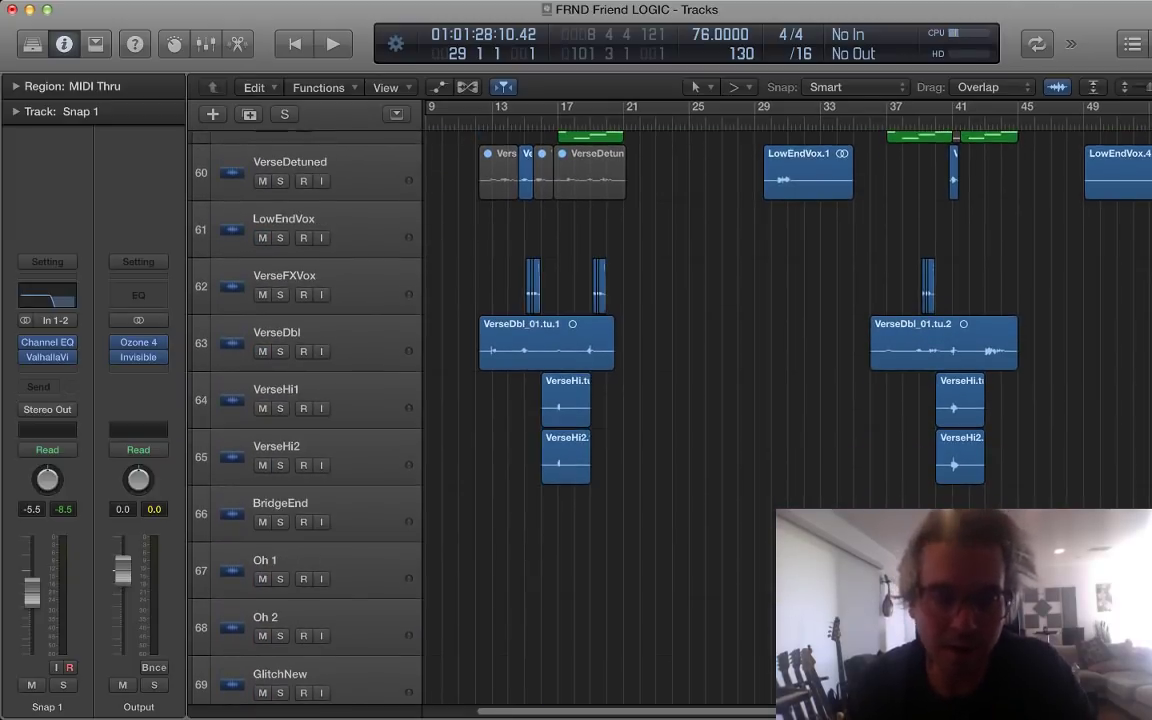
scroll(680, 400, down, 13)
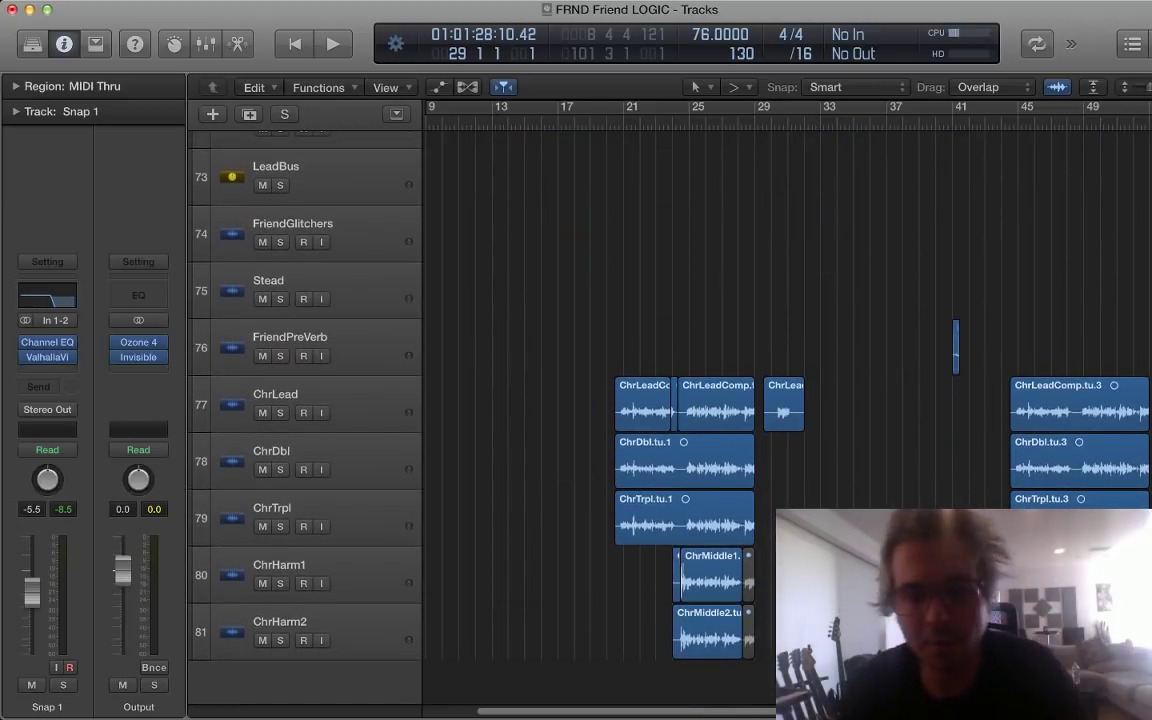
Step: Look back and forth through the track list from 808Cray down to ChrHarm2 and back to the guitar tracks
scroll(680, 400, up, 20)
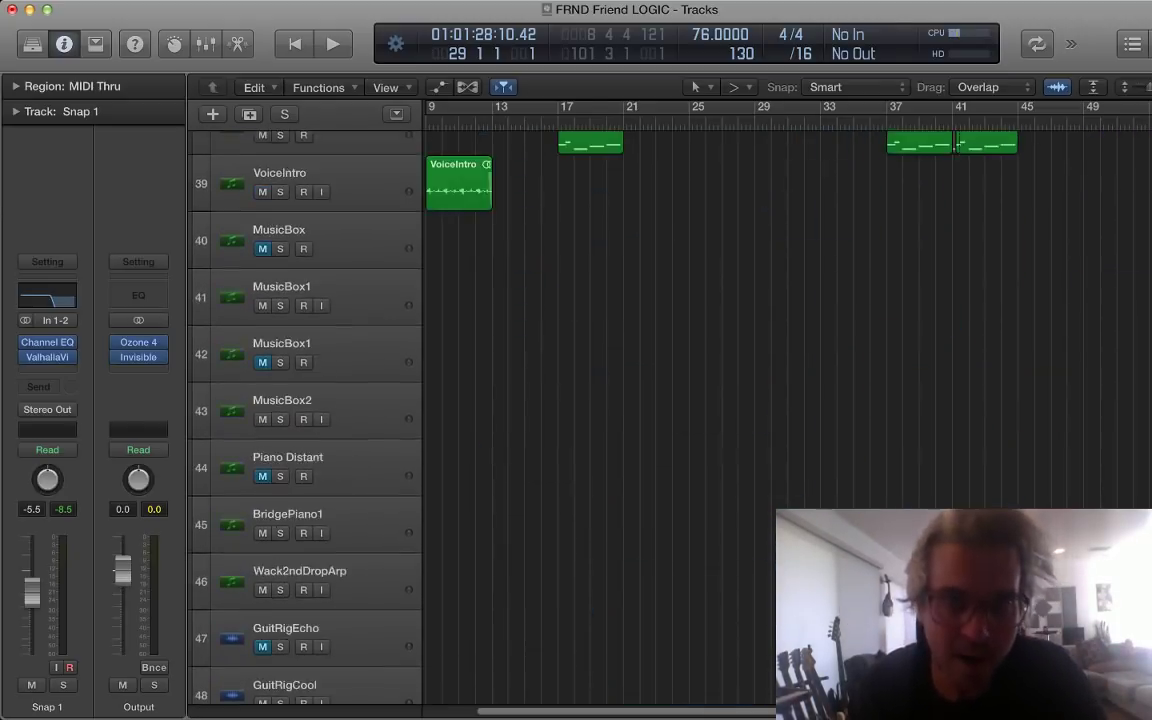
scroll(680, 400, up, 20)
scroll(680, 400, down, 20)
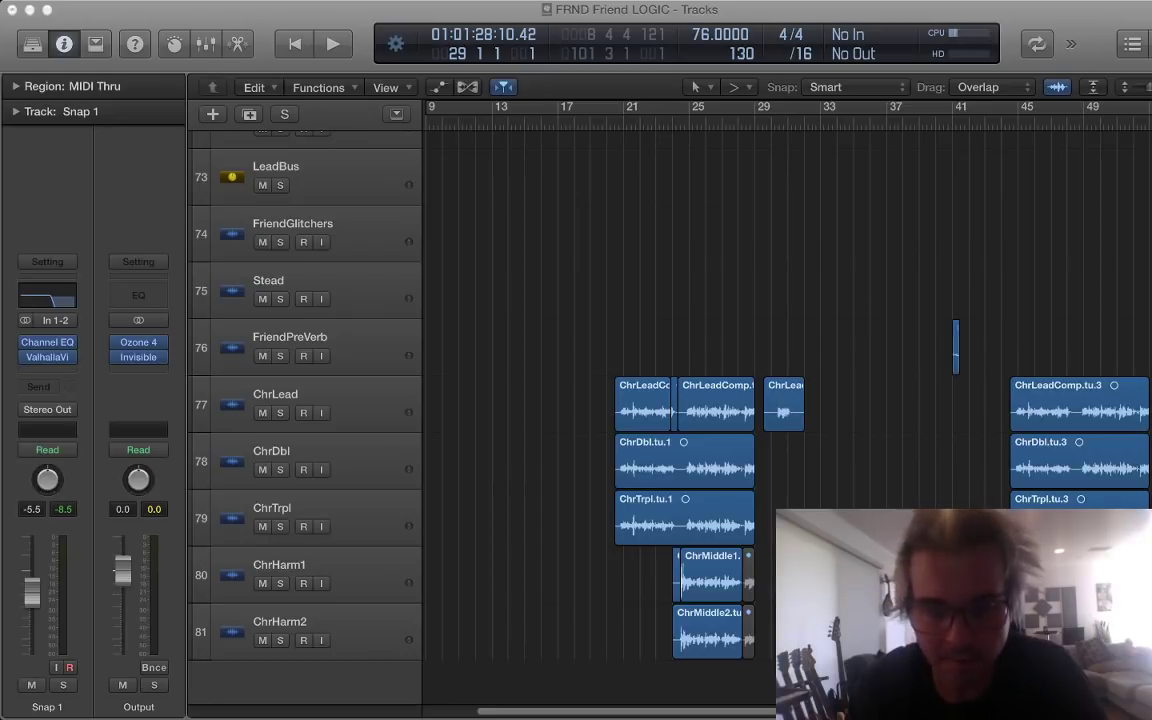
scroll(600, 400, up, 20)
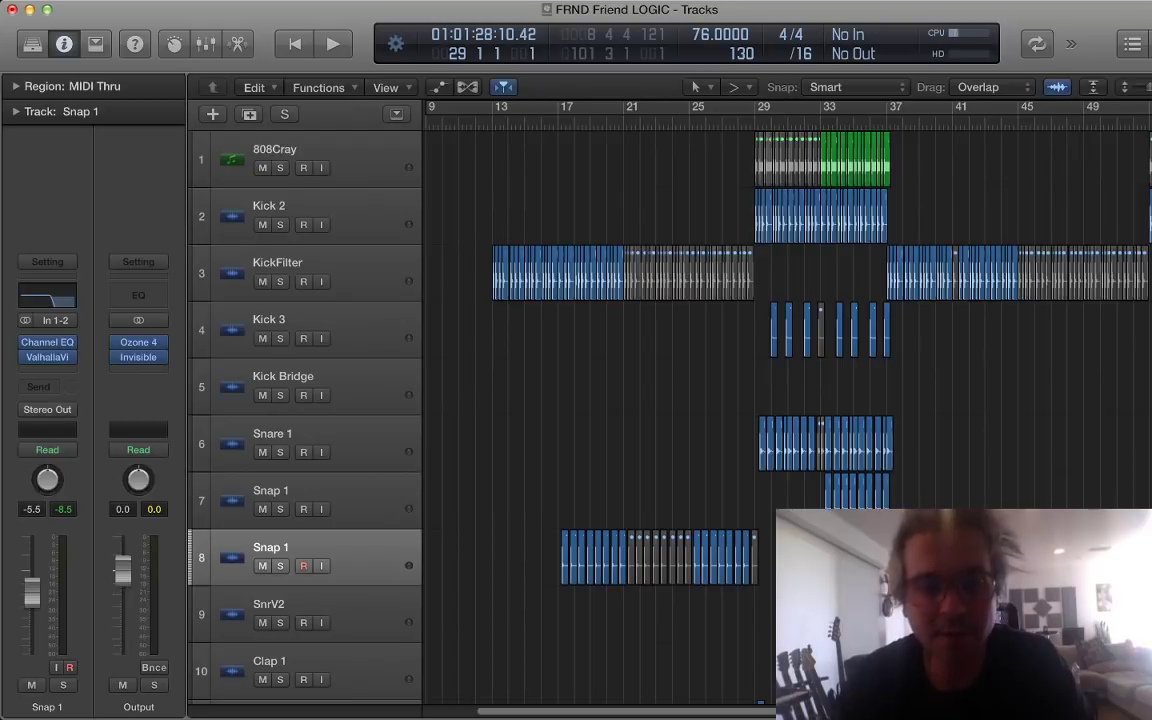
scroll(600, 400, down, 15)
scroll(600, 400, left, 2)
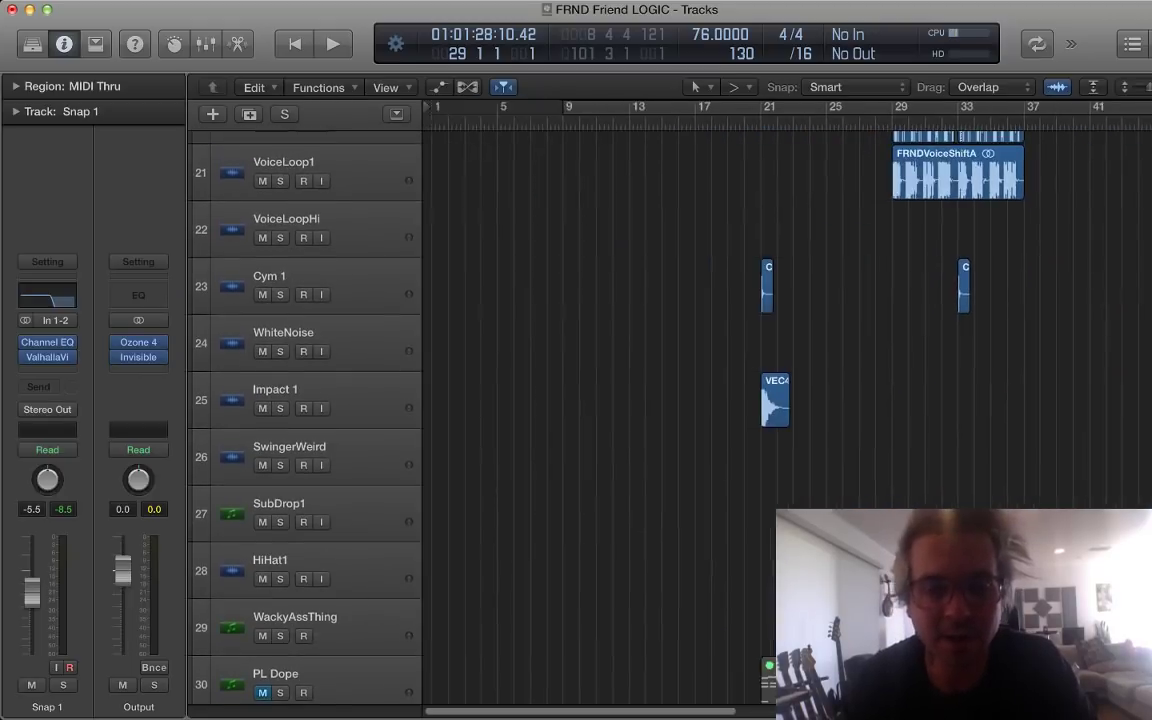
scroll(600, 400, down, 20)
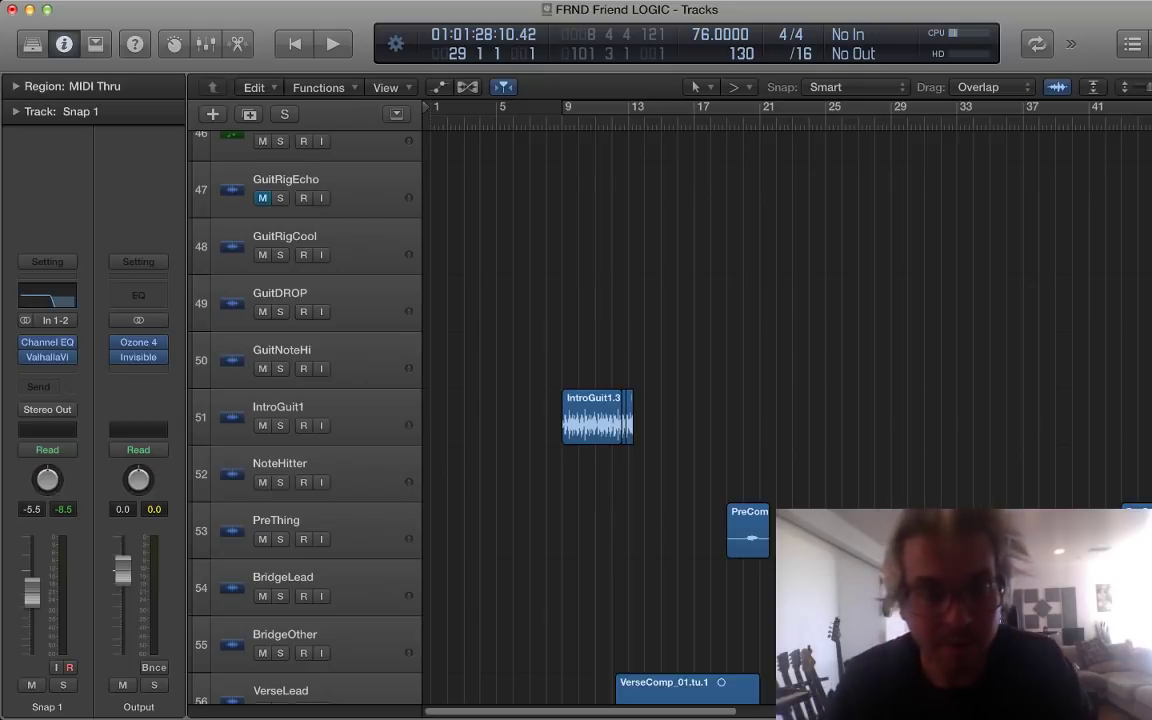
Step: Examine the synth, guitar, bridge and verse vocal tracks over a wider stretch of the timeline
key(super+Left)
key(super+Left)
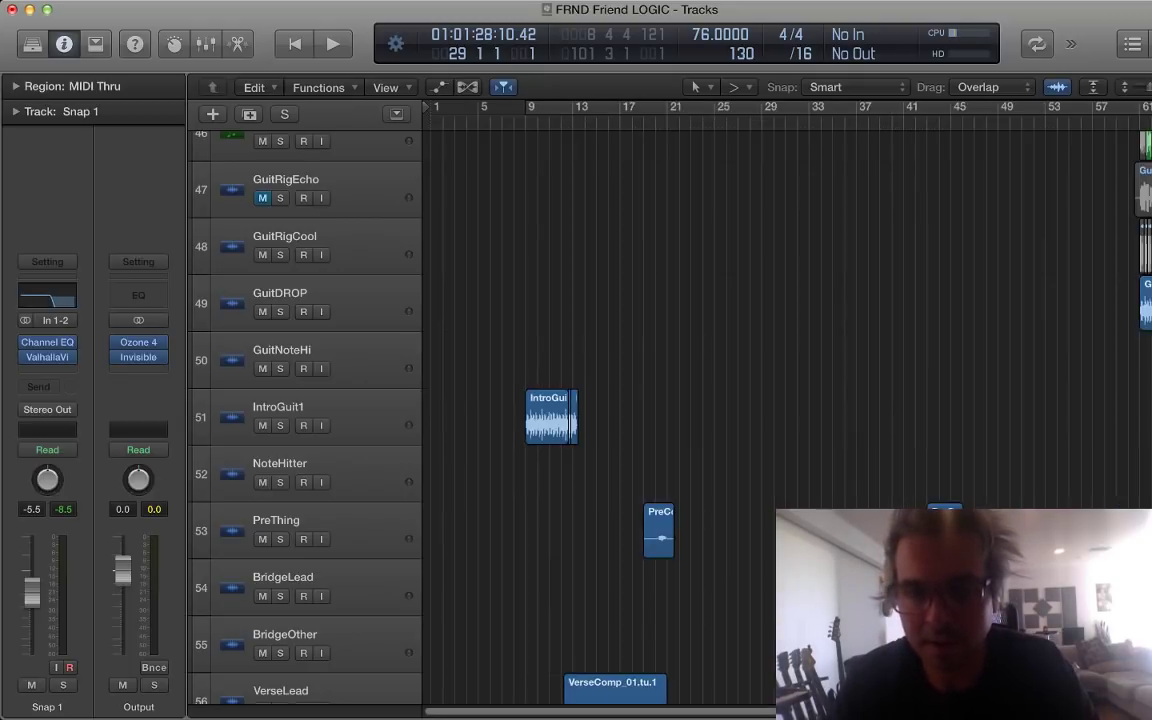
key(super+Up)
key(super+Up)
scroll(600, 400, down, 15)
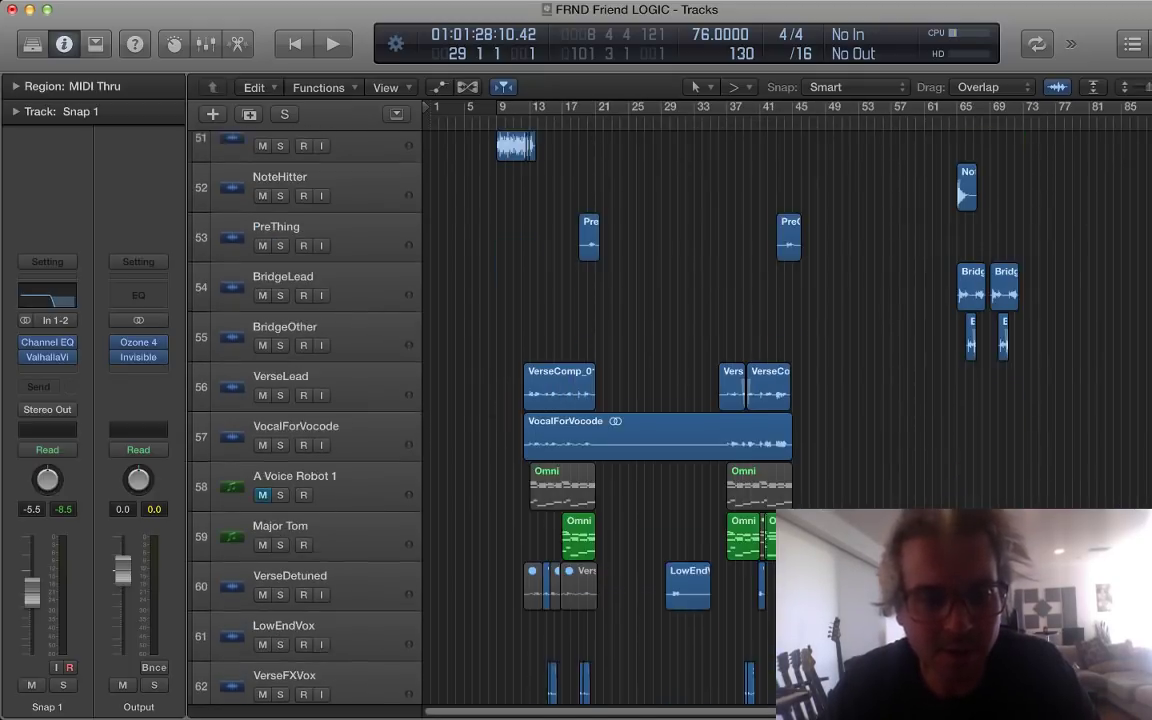
scroll(600, 400, up, 20)
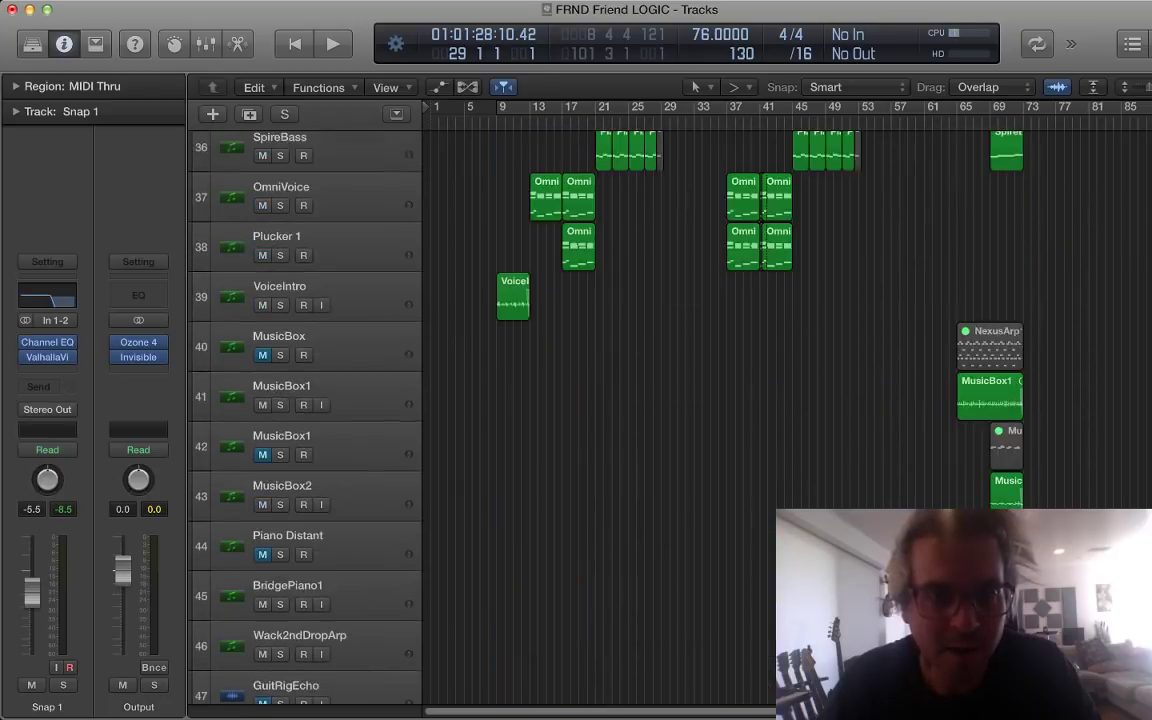
Step: Play the intro from about bar 9, solo VoiceIntro briefly, clear the solo, select OmniVoice and stop playback
key(space)
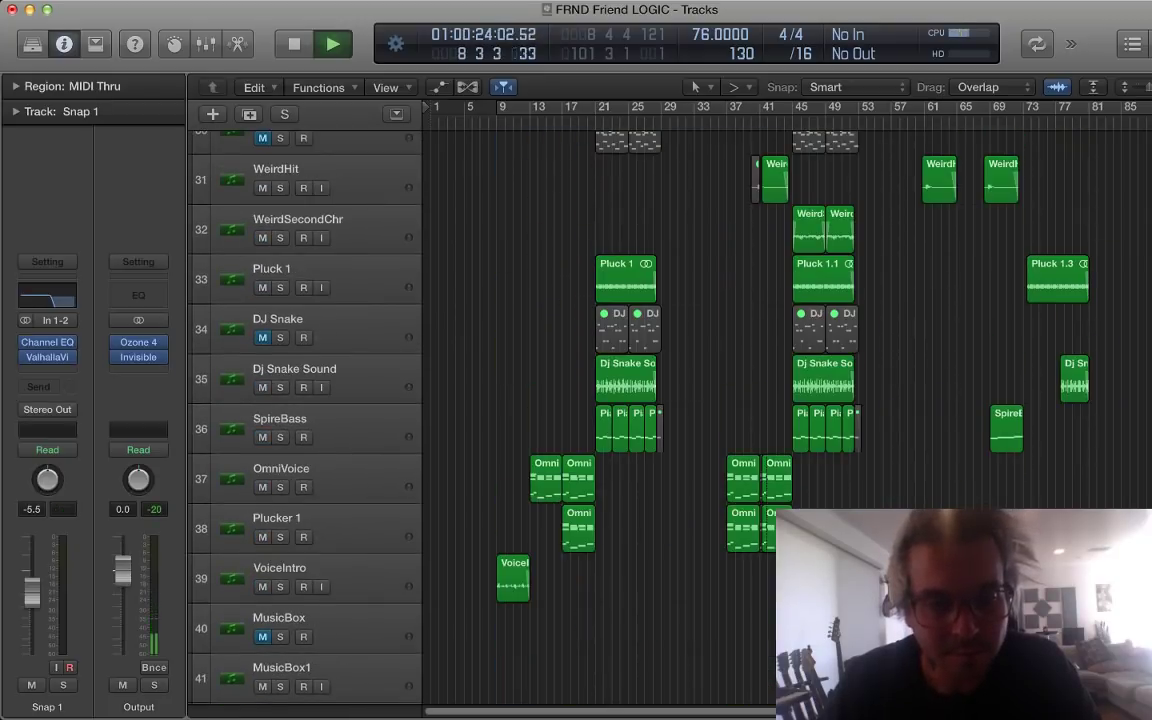
scroll(670, 415, down, 3)
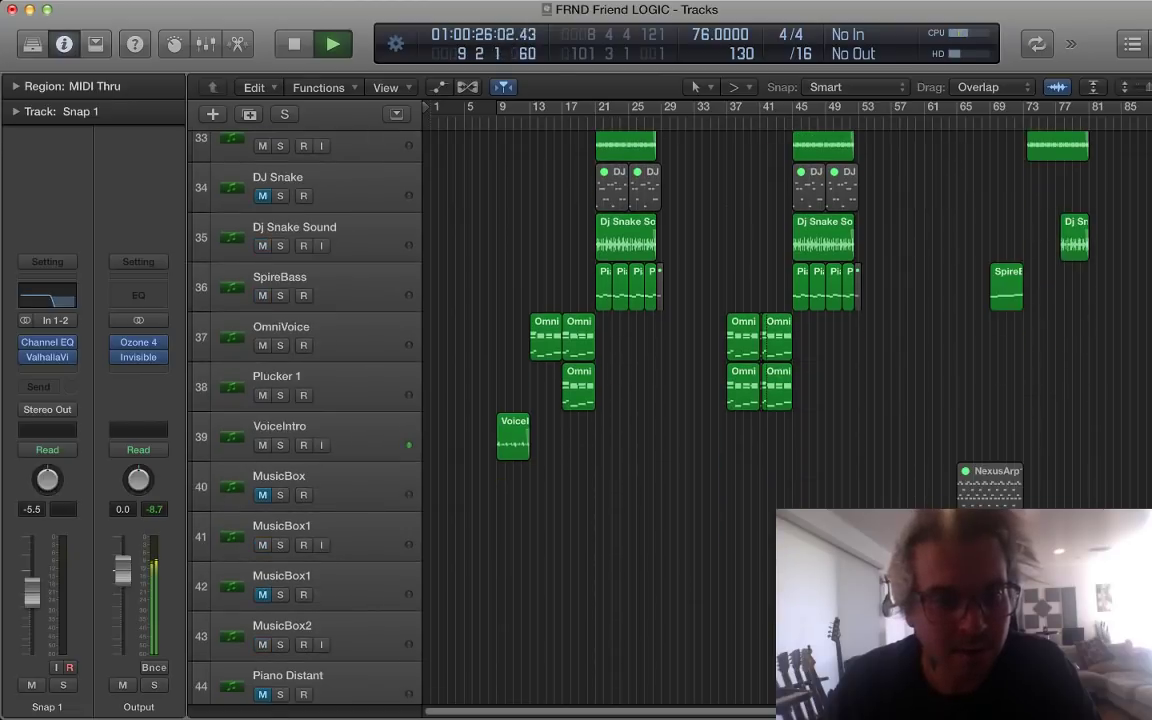
click(280, 445)
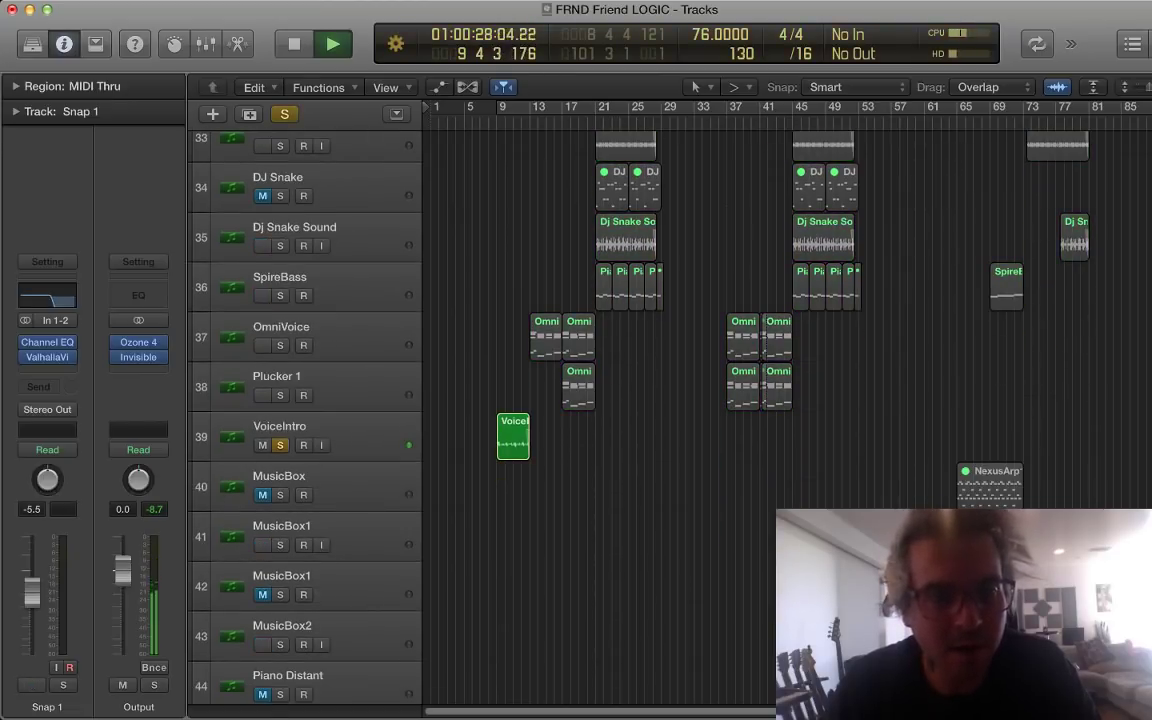
click(280, 445)
click(330, 336)
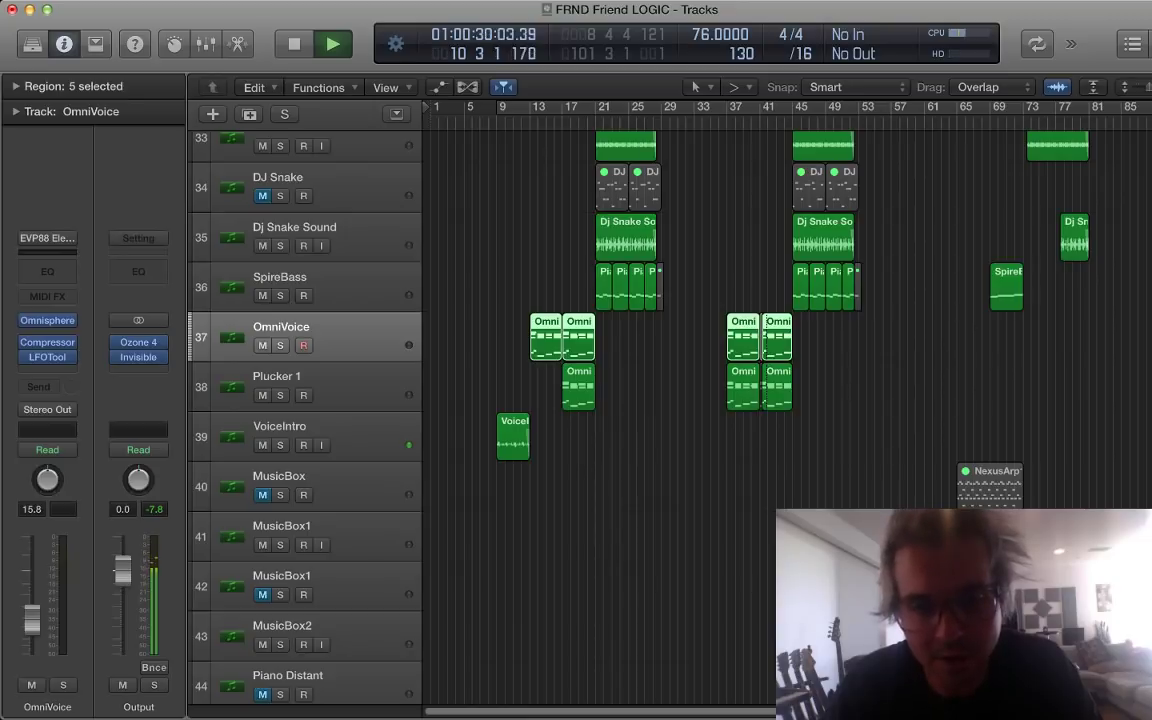
key(space)
Step: Solo the IntroGuit1 track, listen to its intro part, stop playback and clear the solo
scroll(670, 415, down, 6)
scroll(600, 400, down, 5)
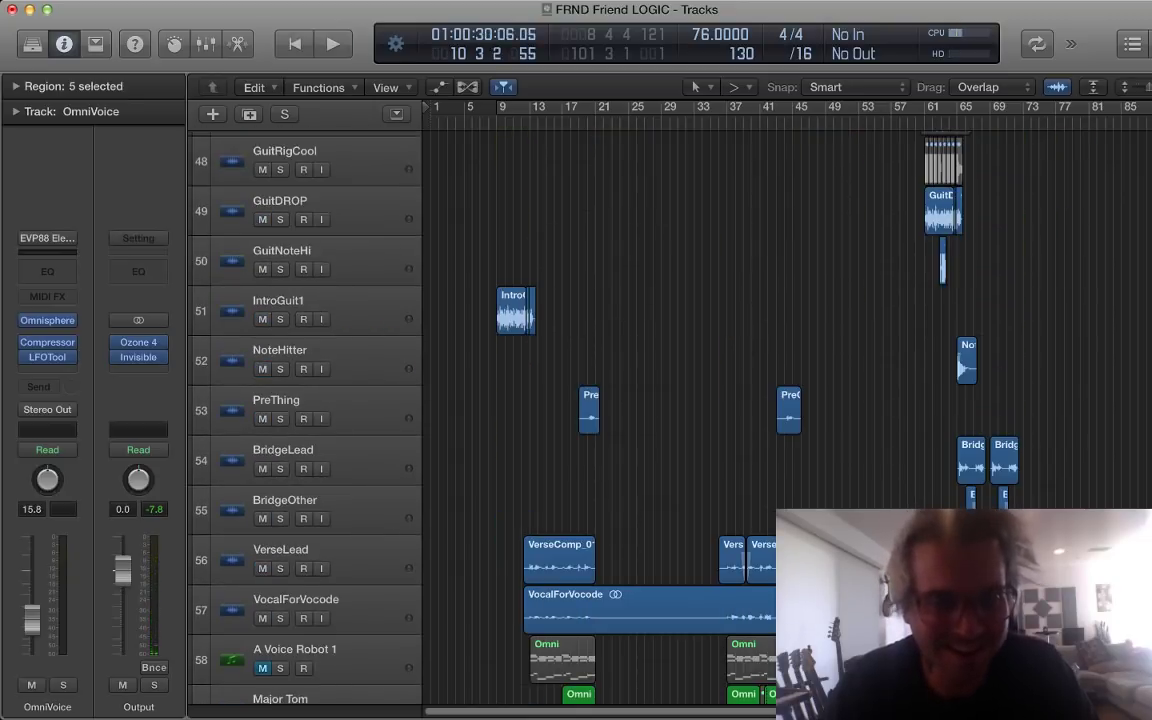
click(330, 311)
key(s)
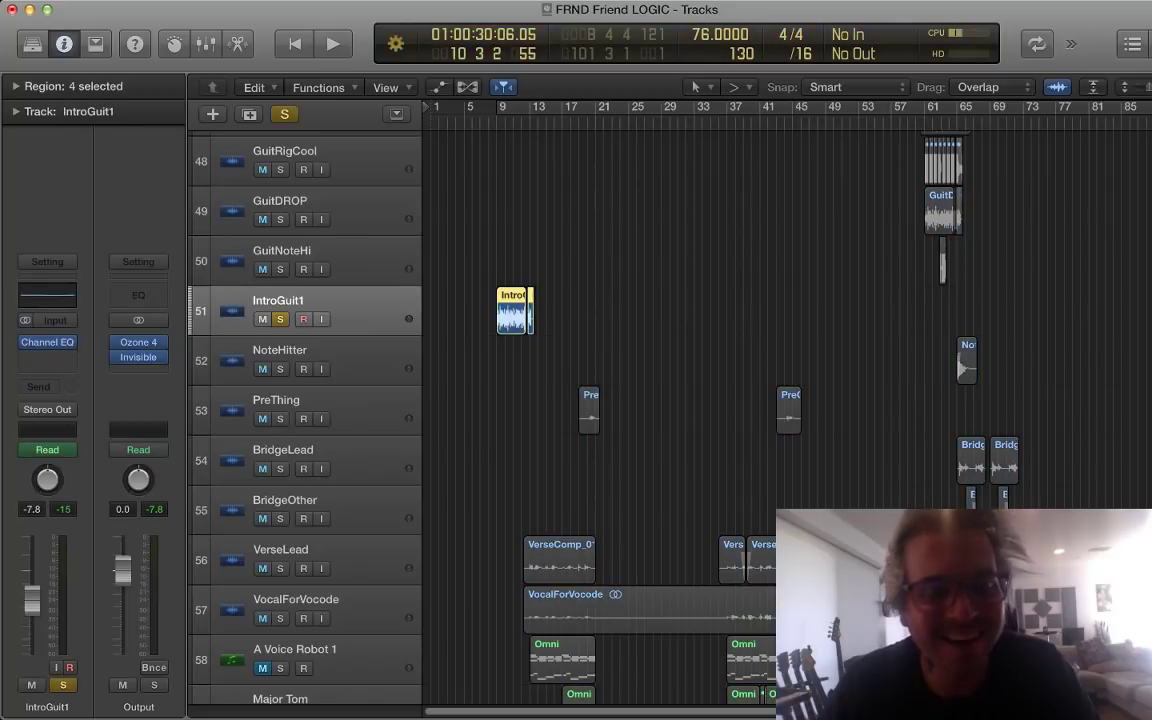
key(space)
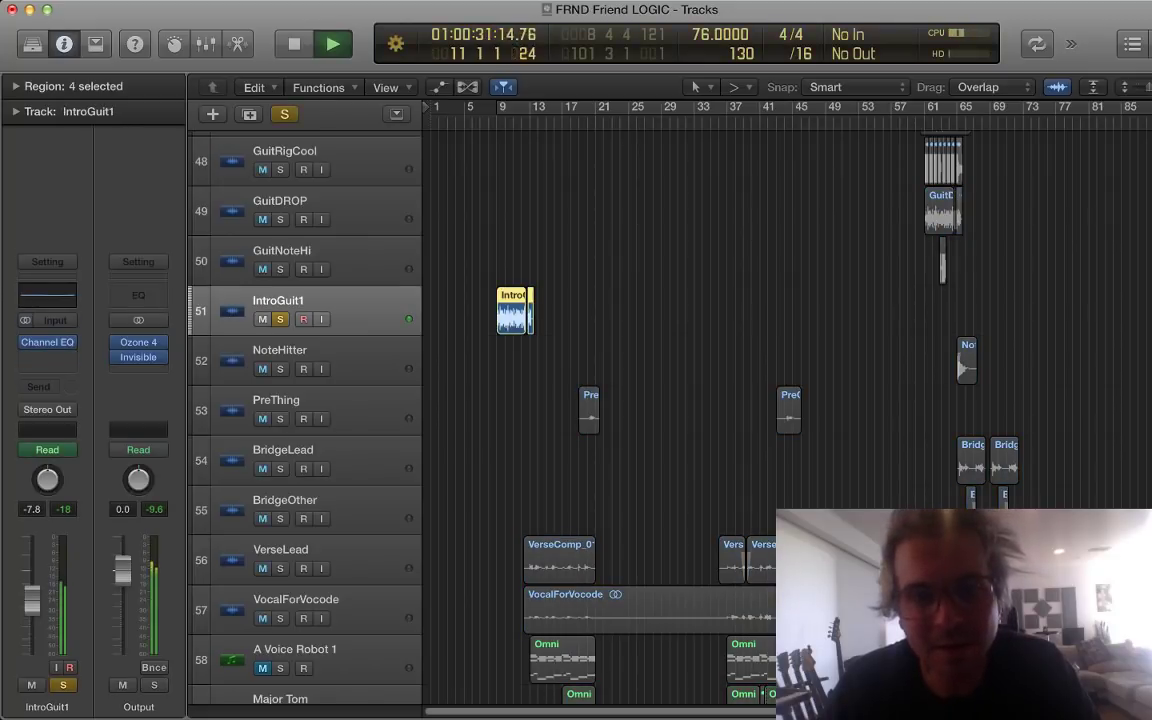
key(space)
key(s)
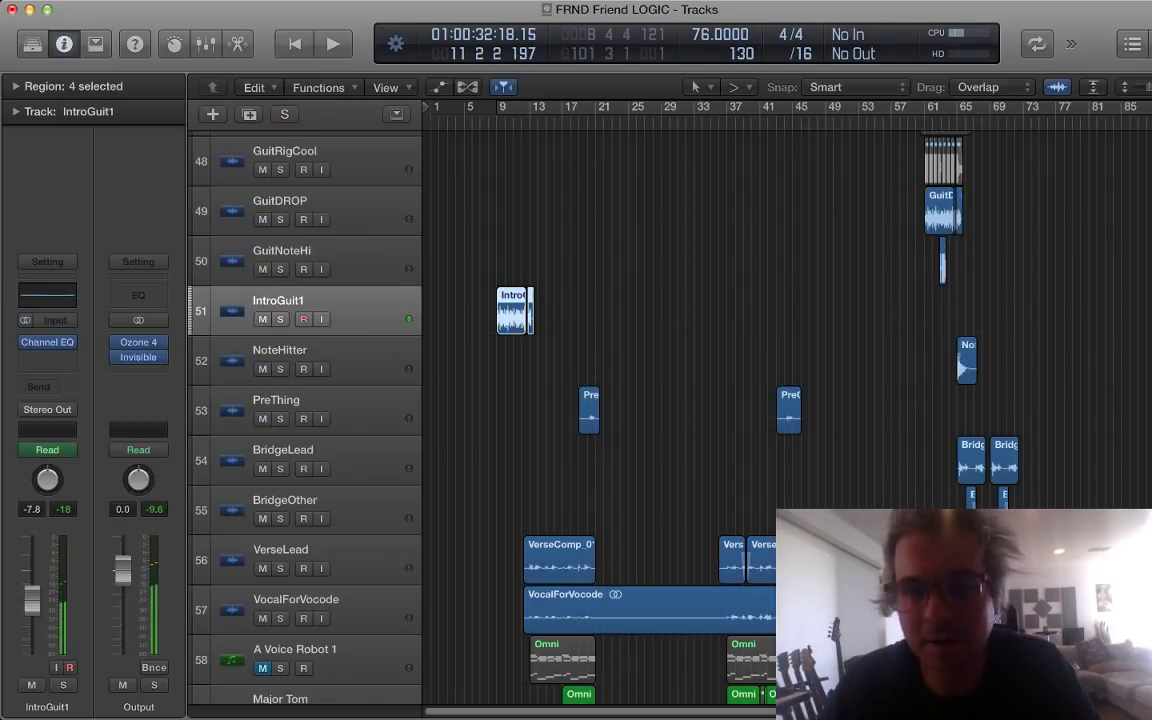
Step: Move the playhead to bar 61, where the GuitDROP and GuitRigCool regions start
scroll(600, 400, up, 2)
click(958, 119)
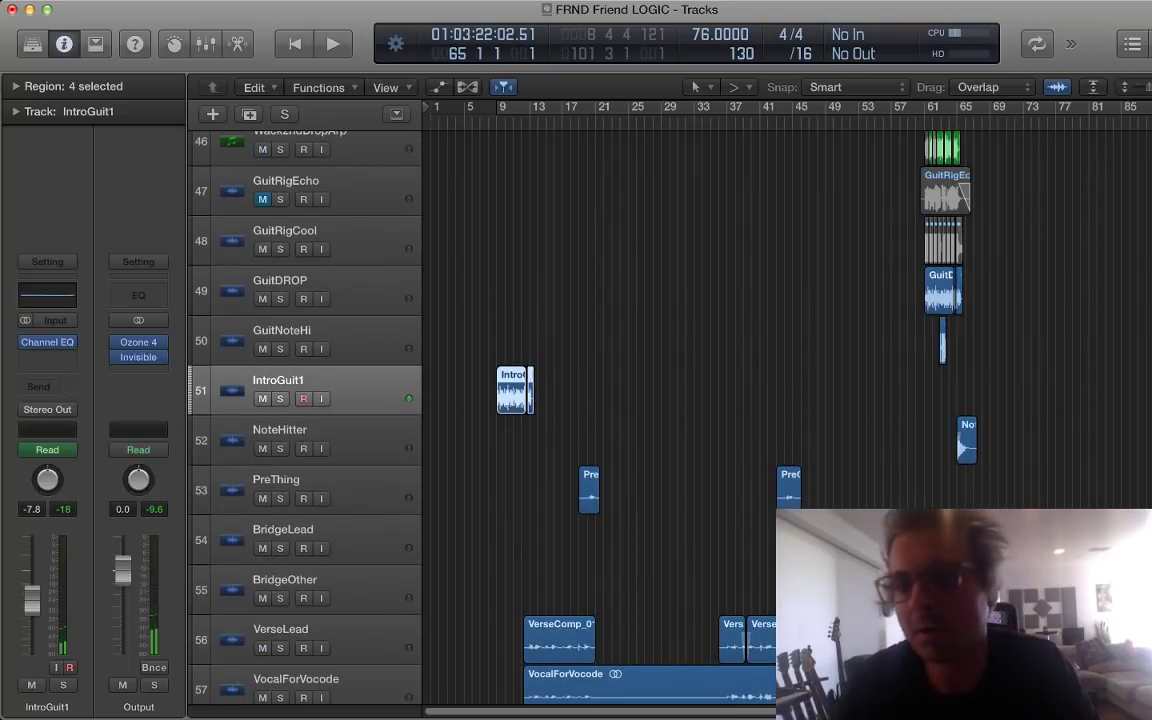
key(super+Left)
key(super+Right)
key(super+Right)
key(super+Right)
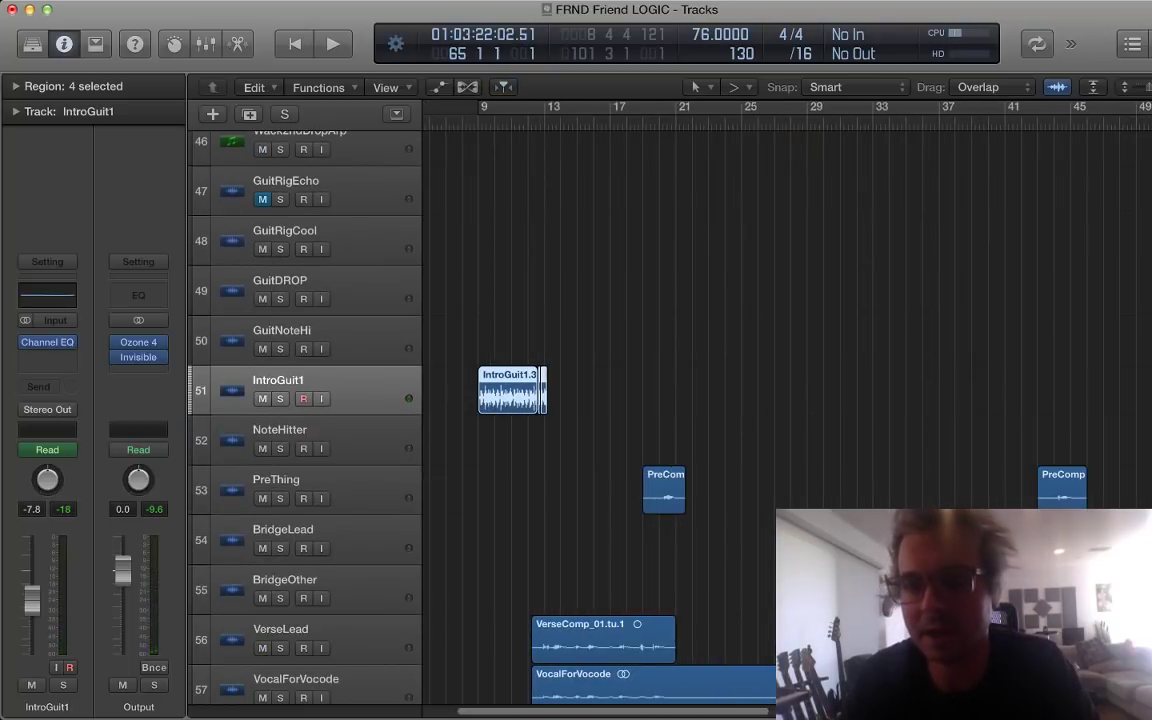
scroll(600, 400, right, 6)
scroll(790, 400, right, 3)
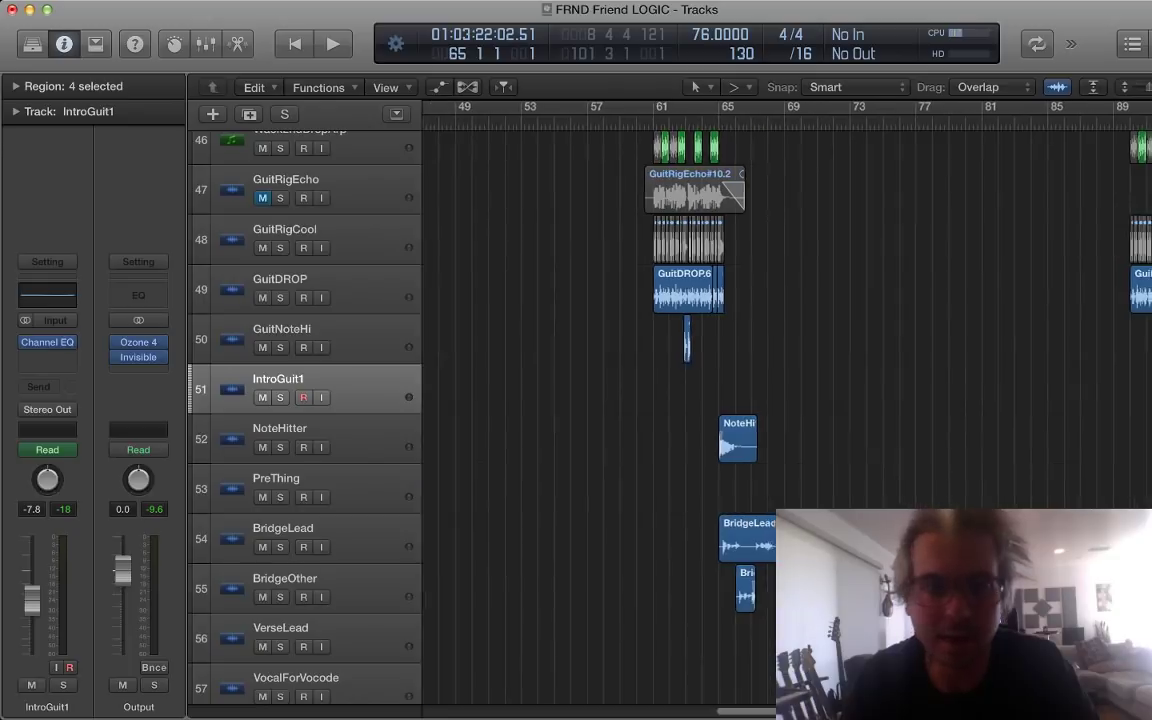
click(618, 120)
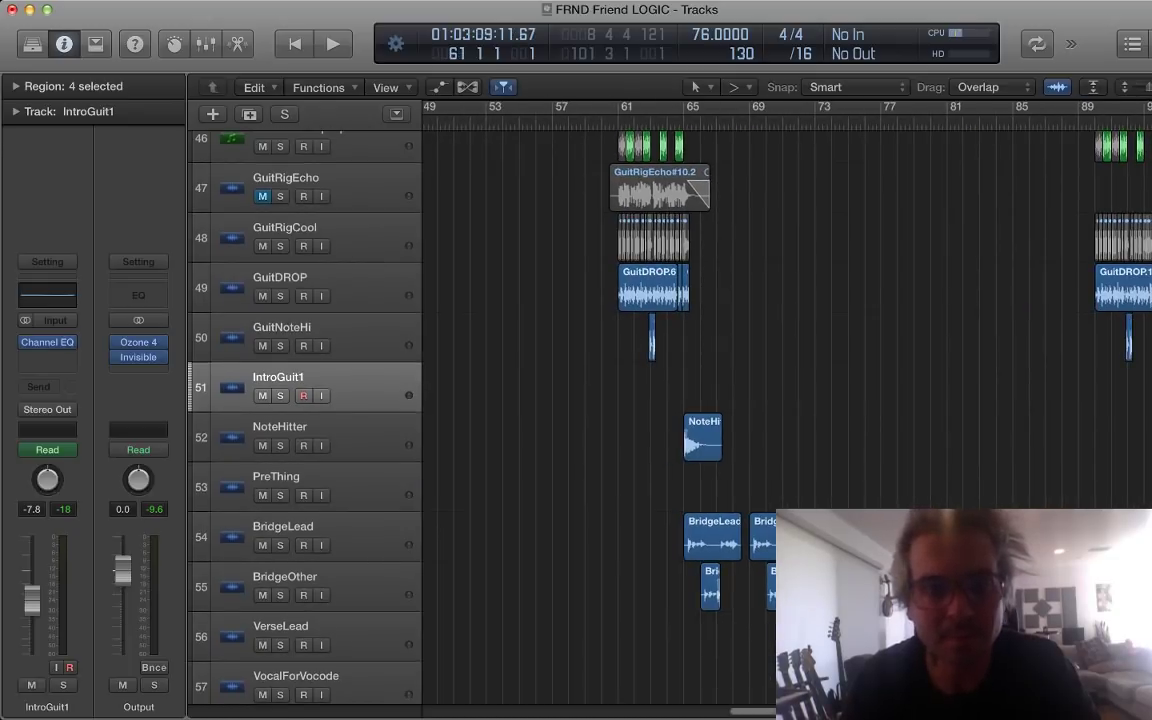
Step: Select the GuitRigEcho#10.2 region close-up and examine the GuitRigEcho channel's effect chain
key(super+Right)
key(super+Right)
key(super+Right)
key(super+Right)
key(super+Right)
click(690, 188)
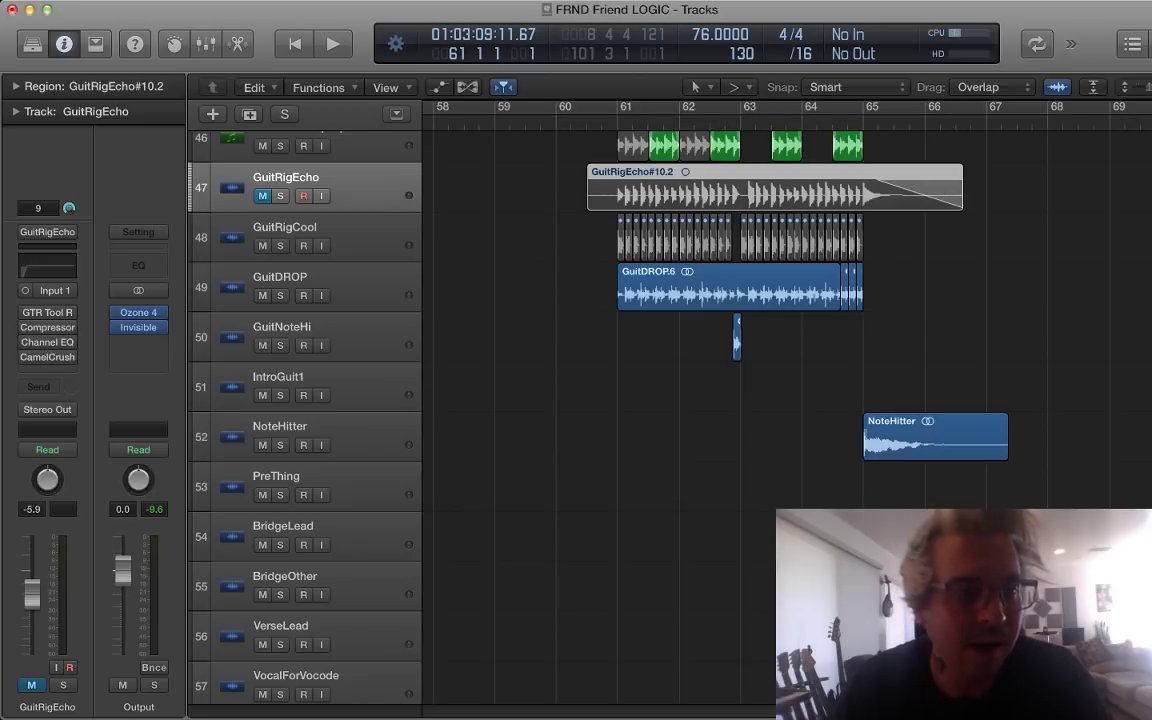
mouse_move(47, 357)
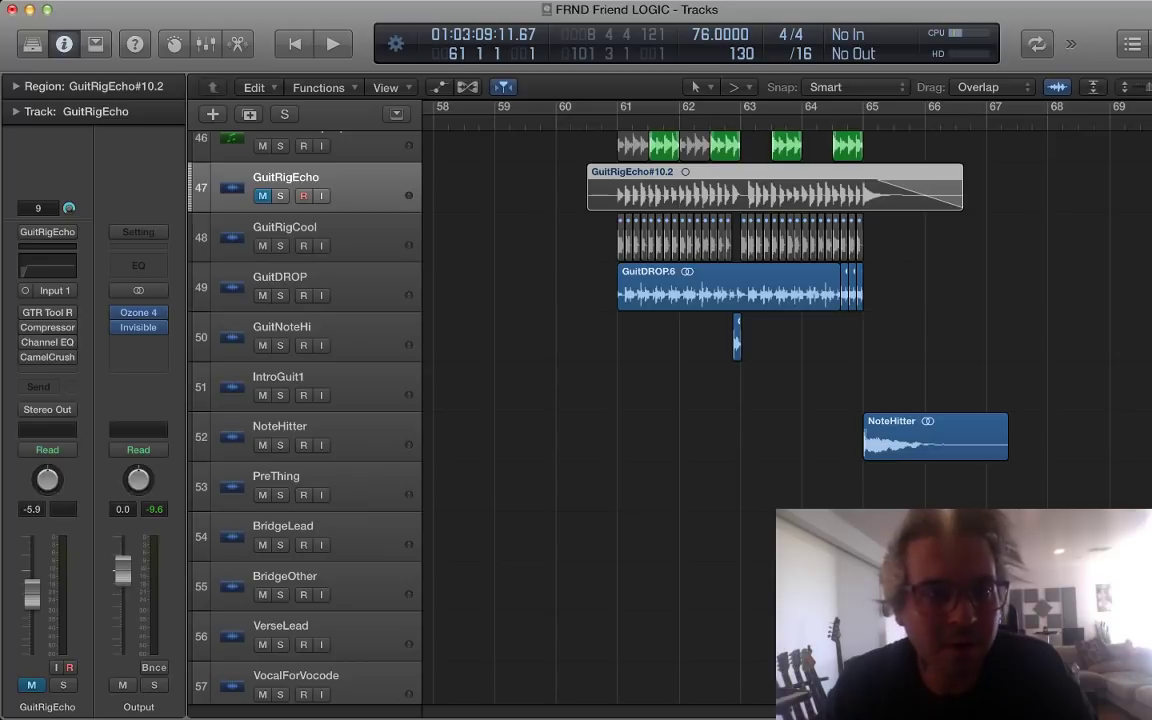
Step: Solo GuitRigEcho, listen to it from bar 61, stop playback, clear the solo and mute the track again
key(s)
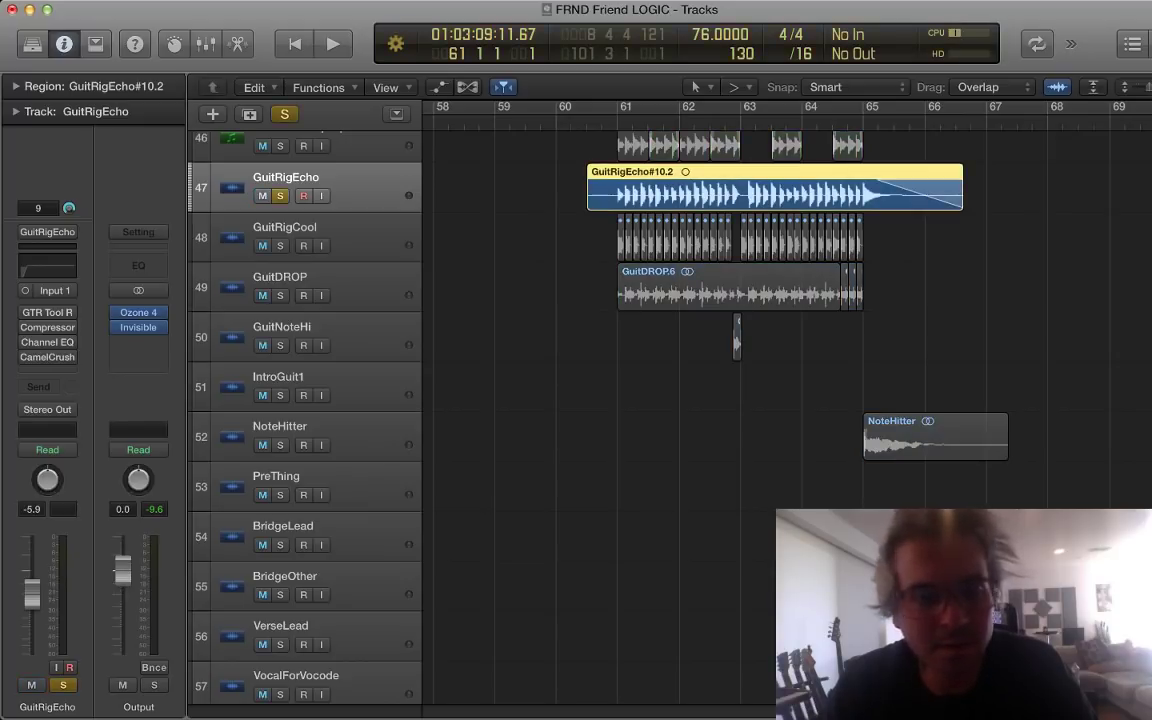
key(space)
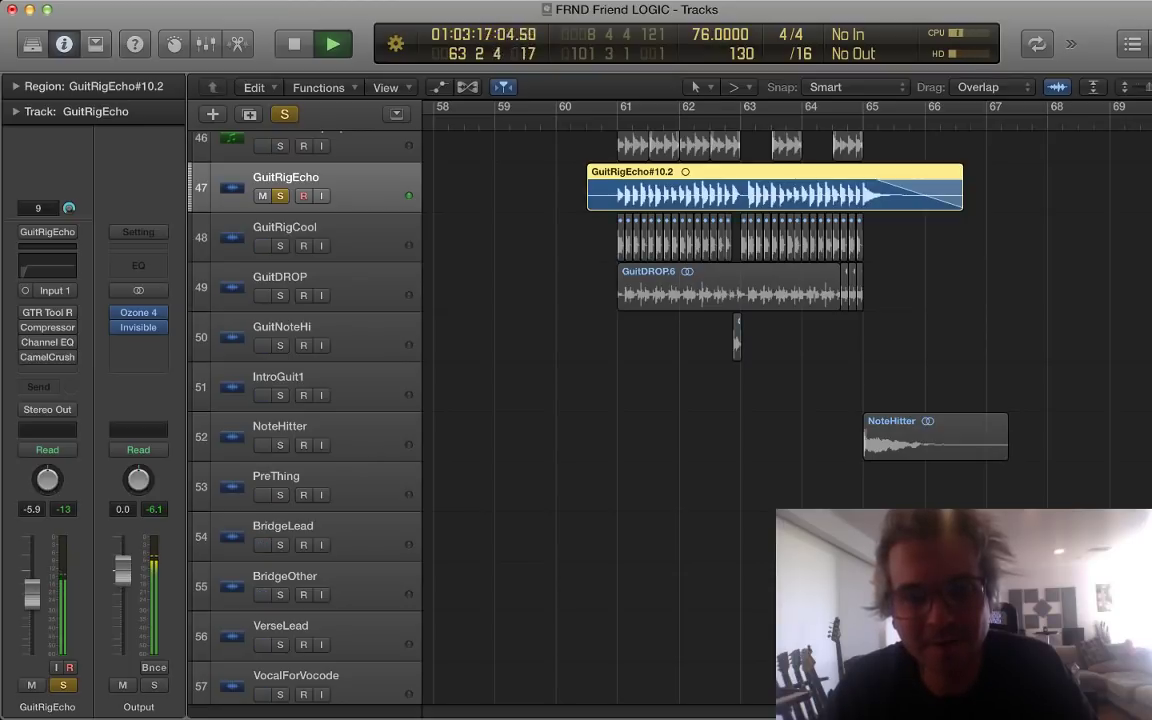
key(space)
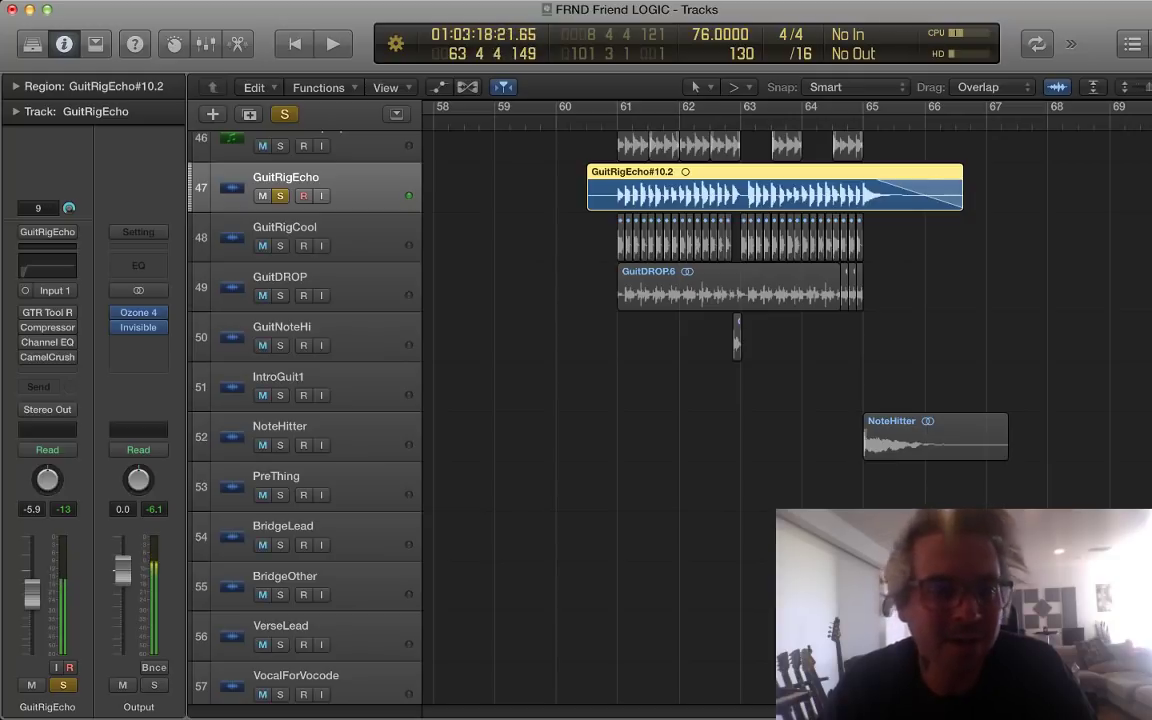
key(s)
key(m)
Step: Solo the GuitRigCool track and examine its first chopped regions at bar 61 in close detail
key(Down)
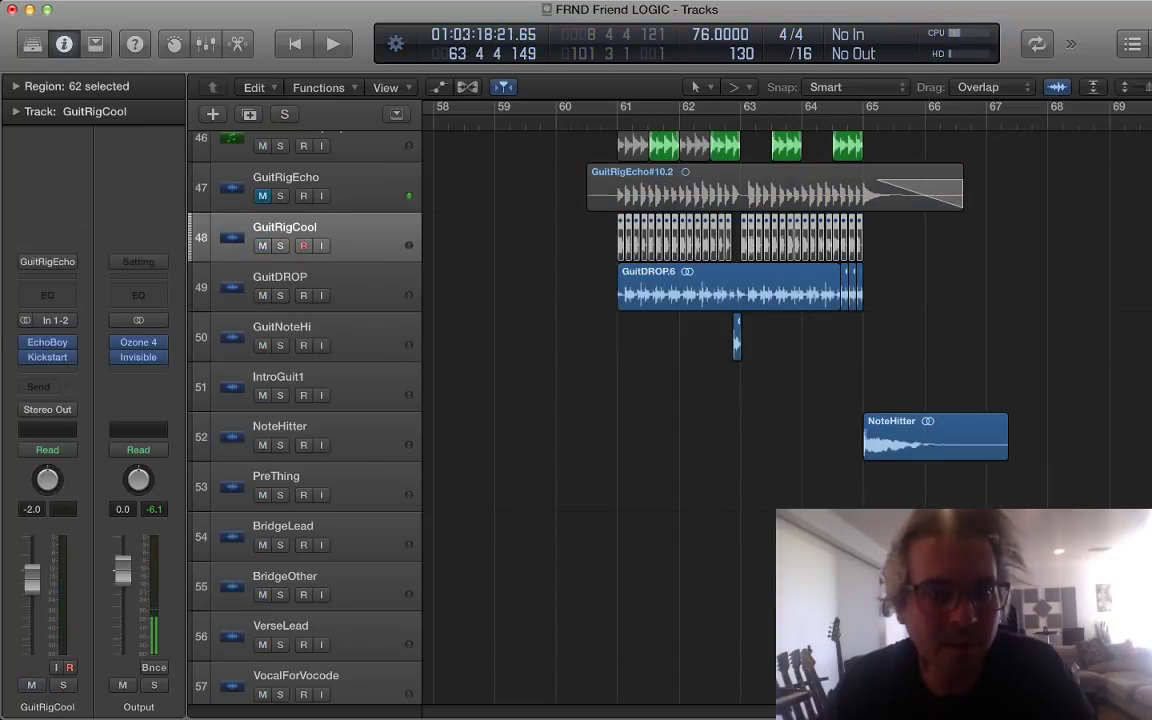
key(s)
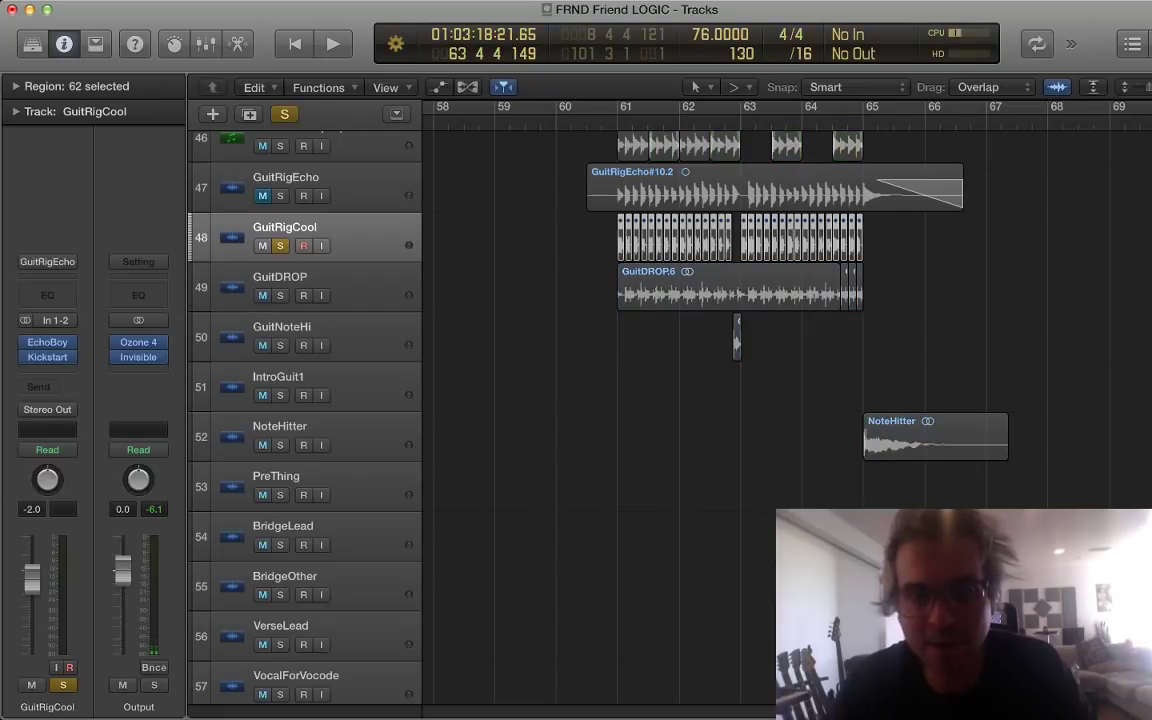
key(super+Right)
key(super+Right)
key(super+Right)
key(super+Right)
key(super+Right)
key(super+Right)
key(super+Right)
key(super+Right)
key(super+Right)
key(super+Right)
key(super+Right)
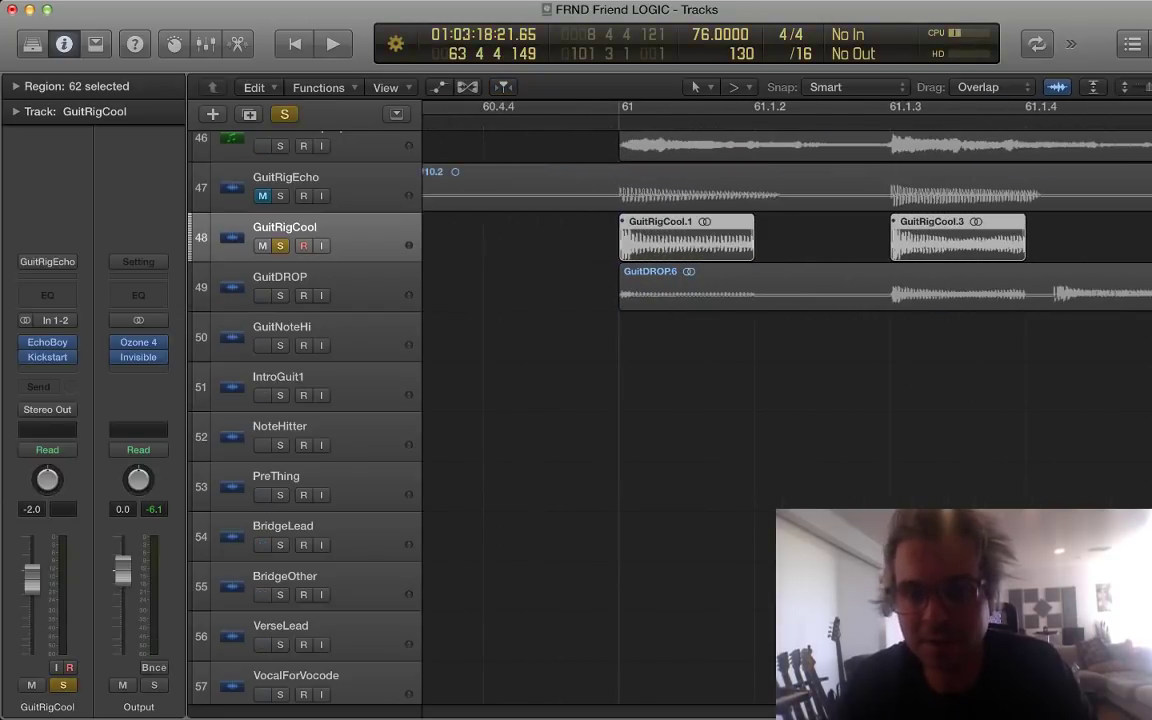
Step: Examine the spacing of the chopped GuitRigCool regions across bars 61 to 64 against the GuitRigEcho waveform
key(super+Down)
key(super+Left)
key(super+Left)
scroll(787, 300, right, 3)
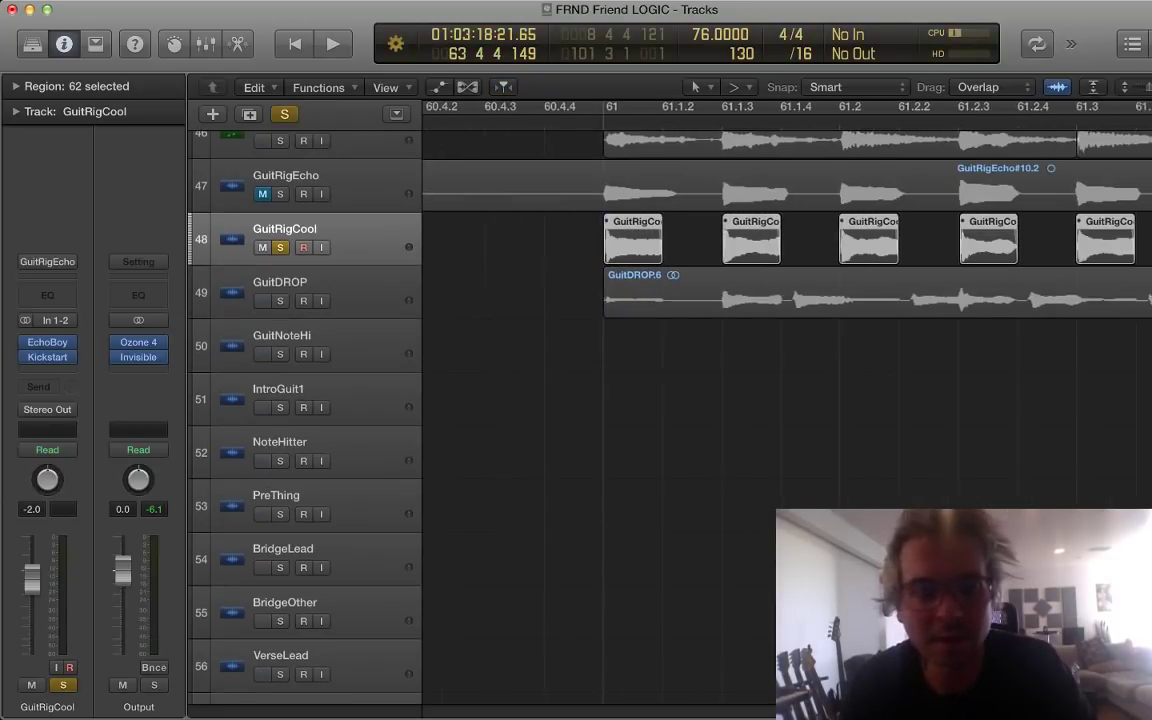
key(super+Left)
key(super+Left)
key(super+Left)
key(super+Left)
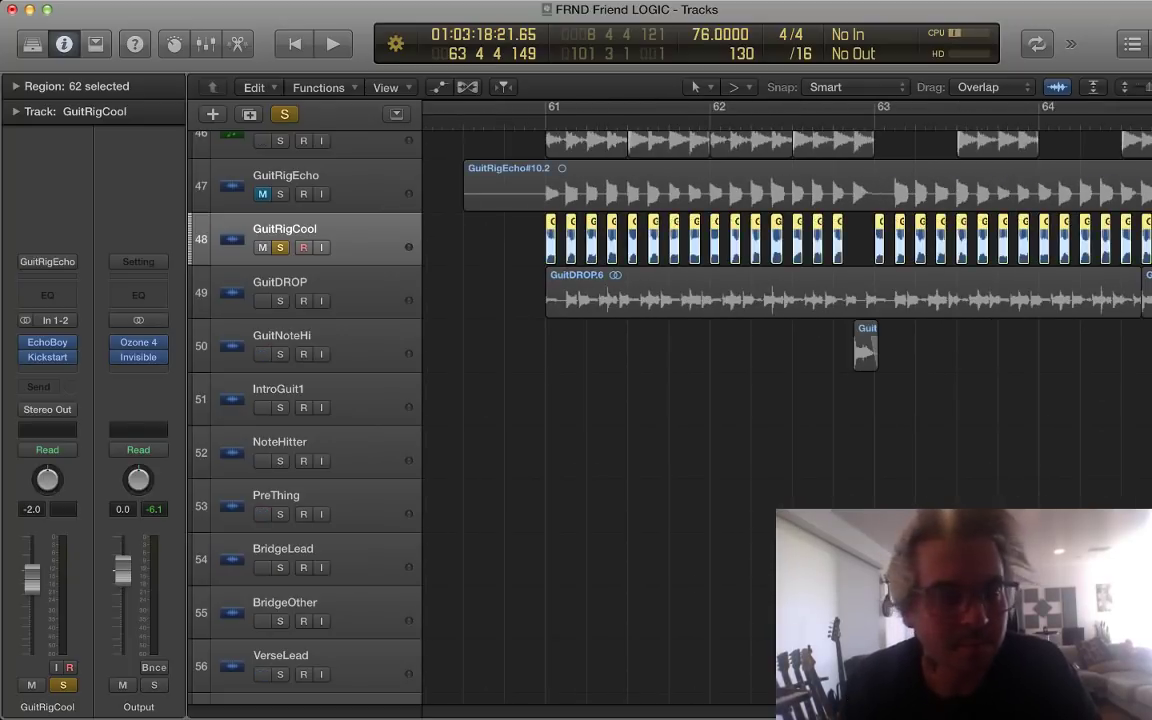
Step: Play the soloed GuitRigCool from bar 61 with EchoBoy bypassed, and again with EchoBoy enabled
click(547, 121)
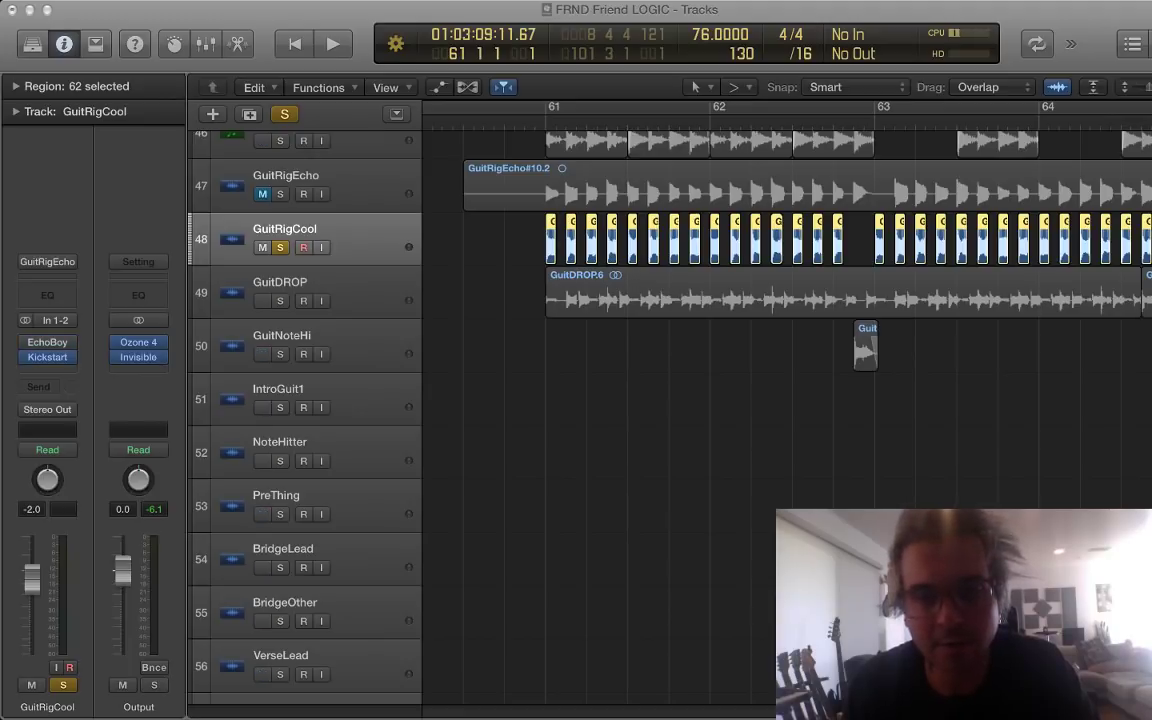
key(space)
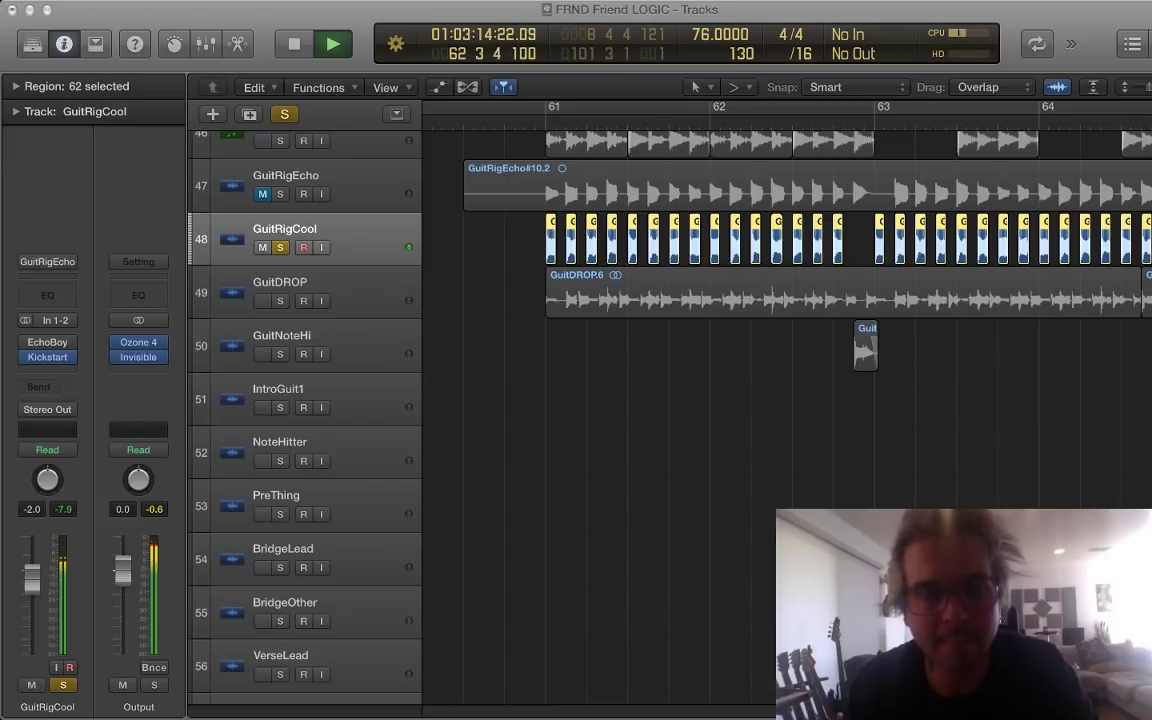
key(space)
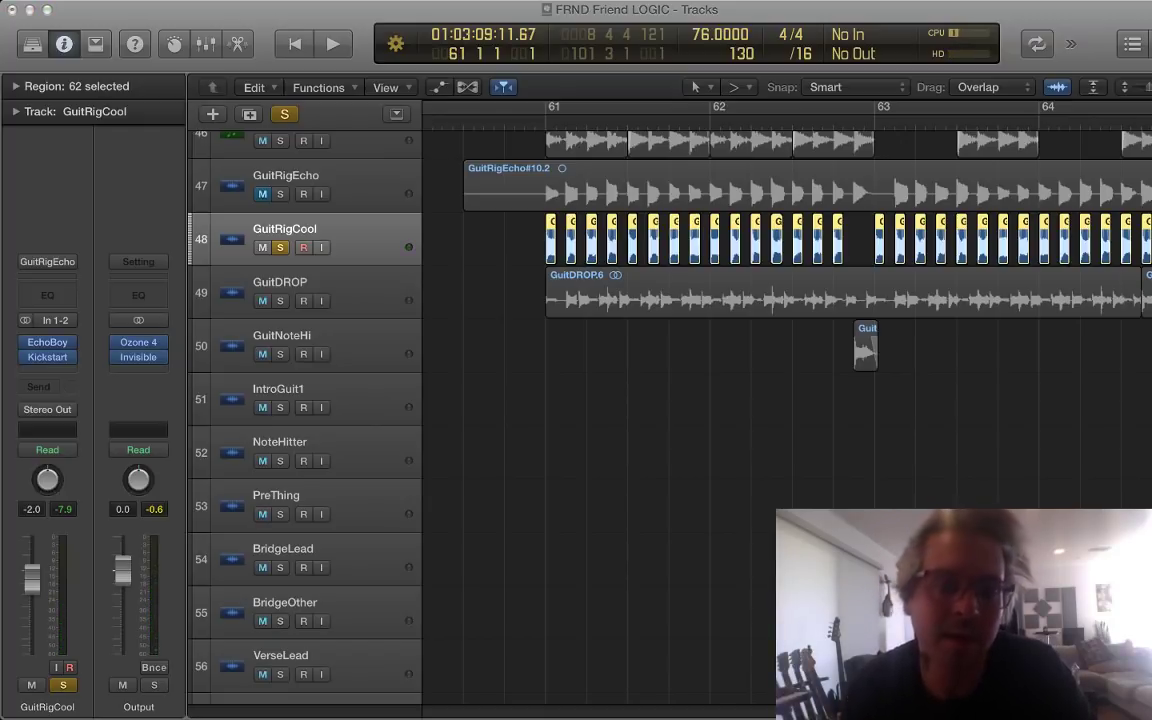
key(space)
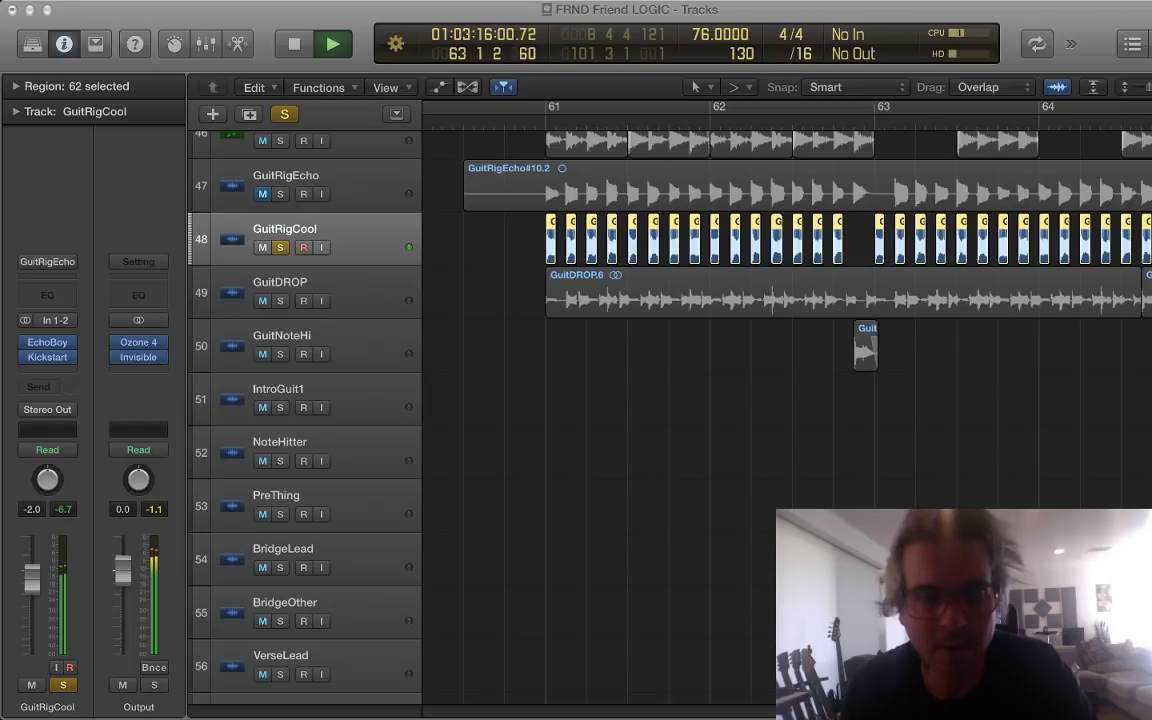
key(space)
Step: Move the GuitNoteHi track directly below GuitRigCool and solo it alongside that track
click(337, 345)
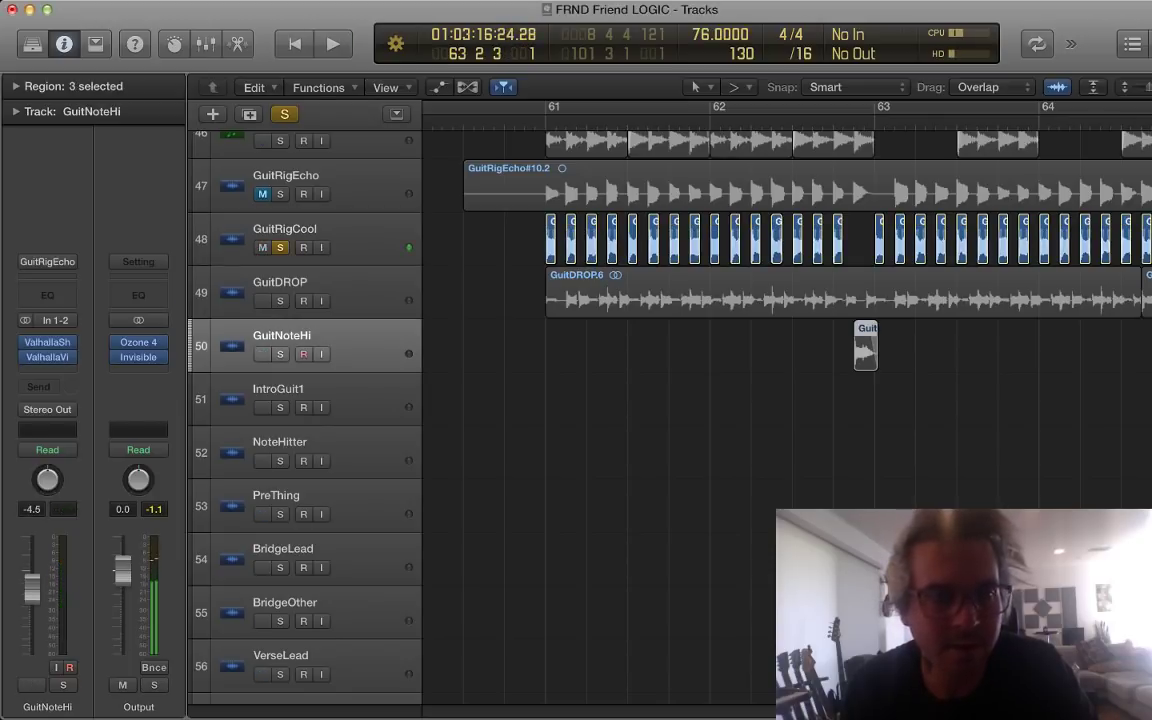
drag(300, 345, 300, 295)
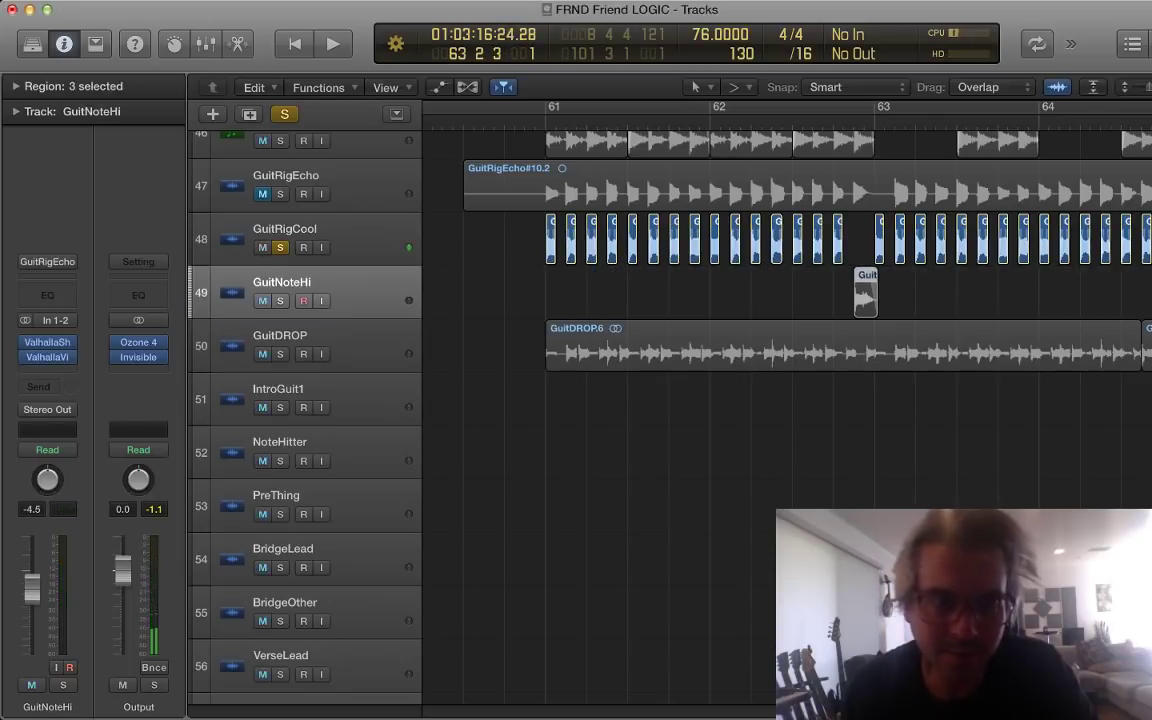
key(s)
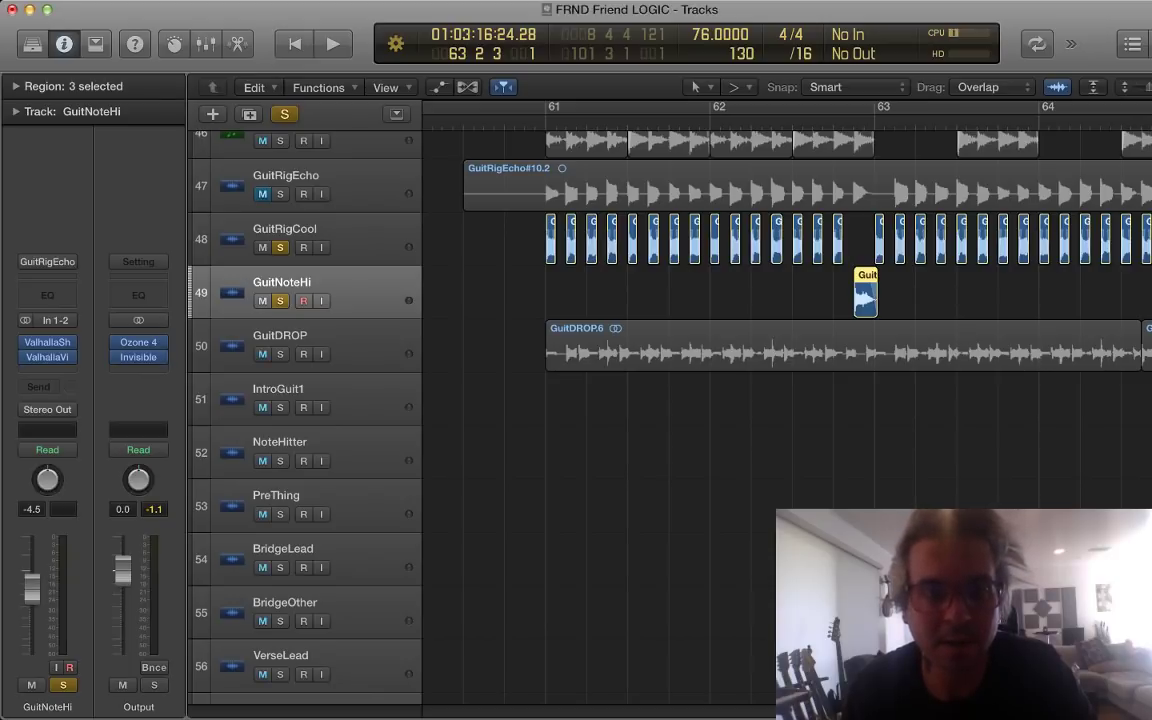
Step: Play GuitNoteHi into bar 63 together with GuitRigCool, and again with only GuitNoteHi soloed
key(space)
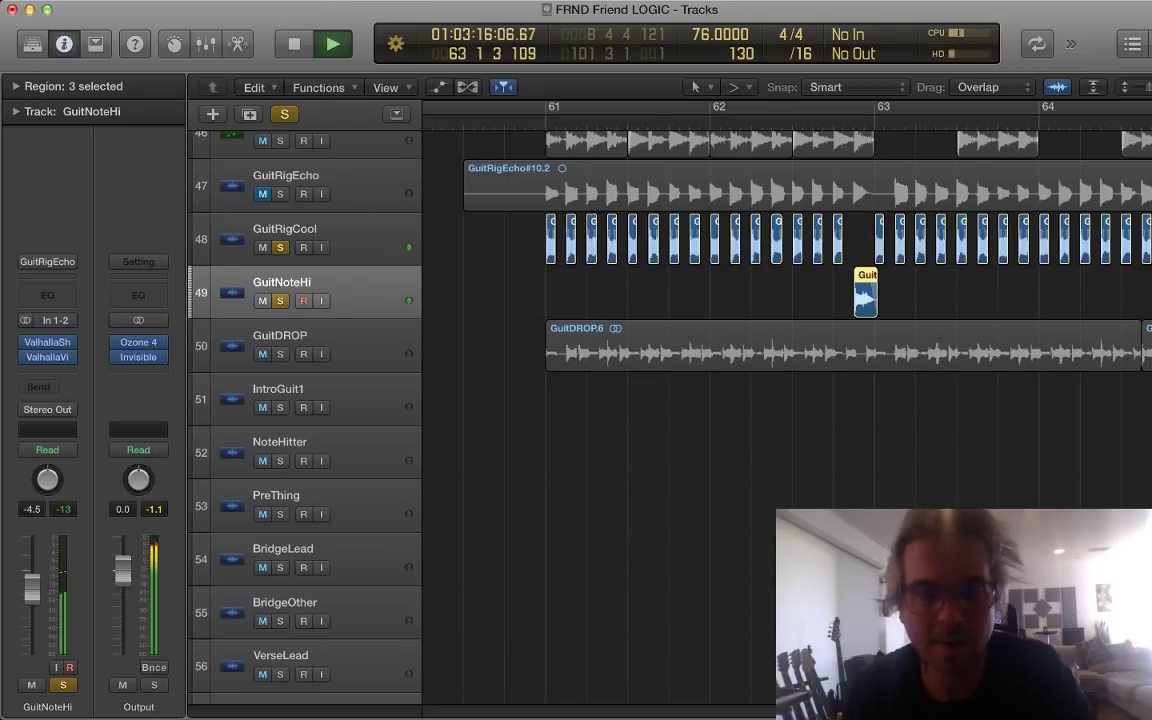
key(space)
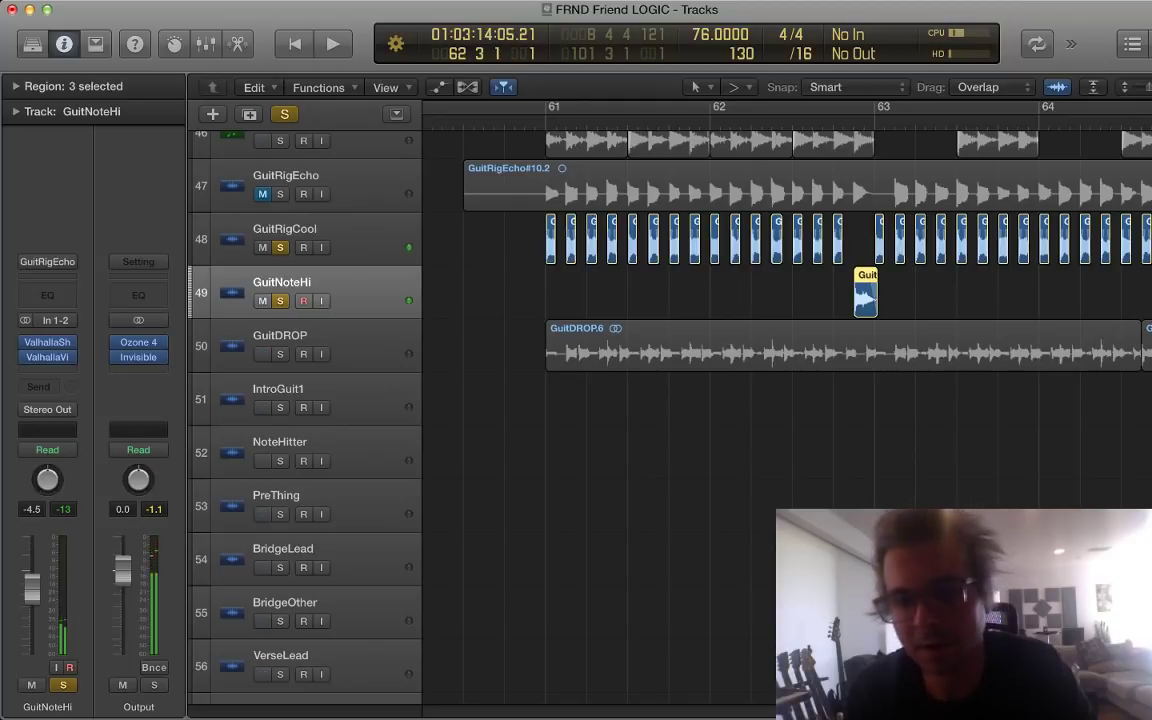
key(space)
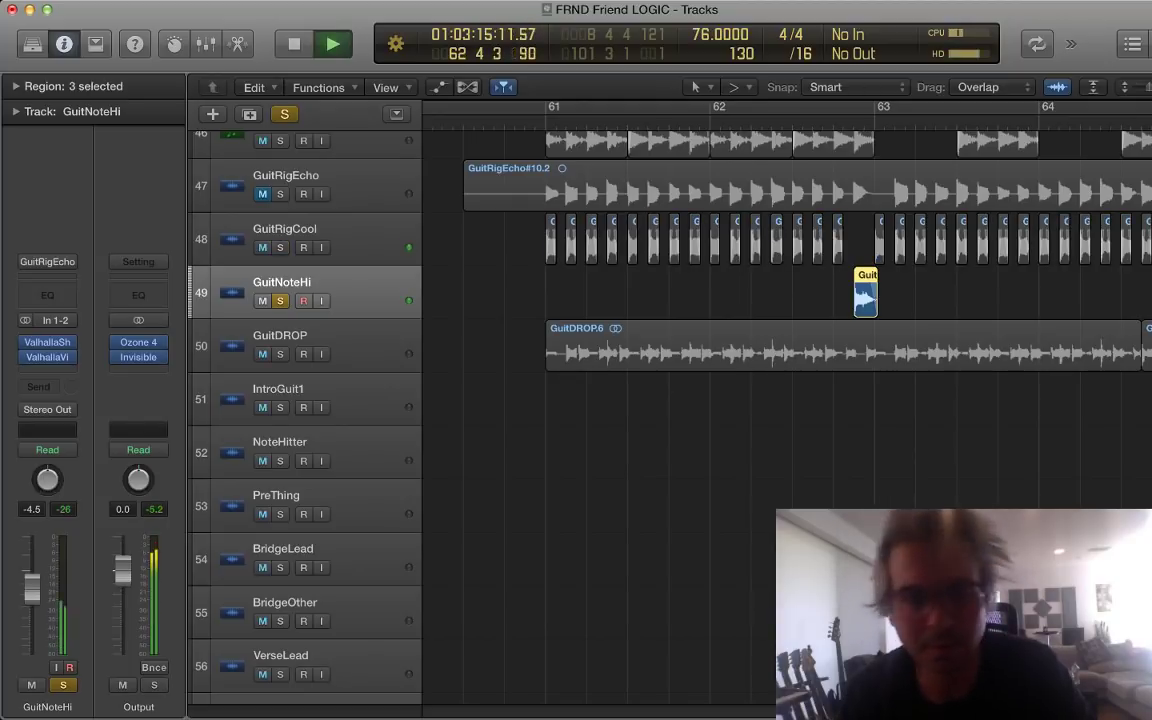
key(space)
Step: Clear the solo on GuitNoteHi and mute the GuitRigCool track again
key(s)
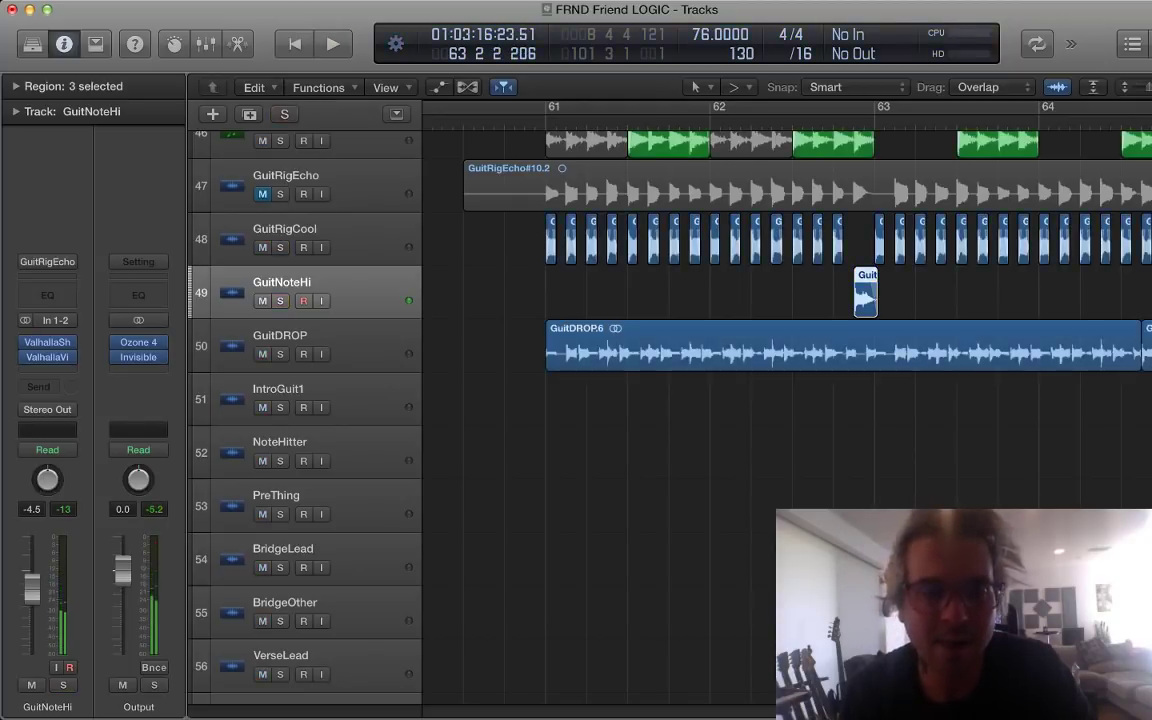
key(Up)
key(m)
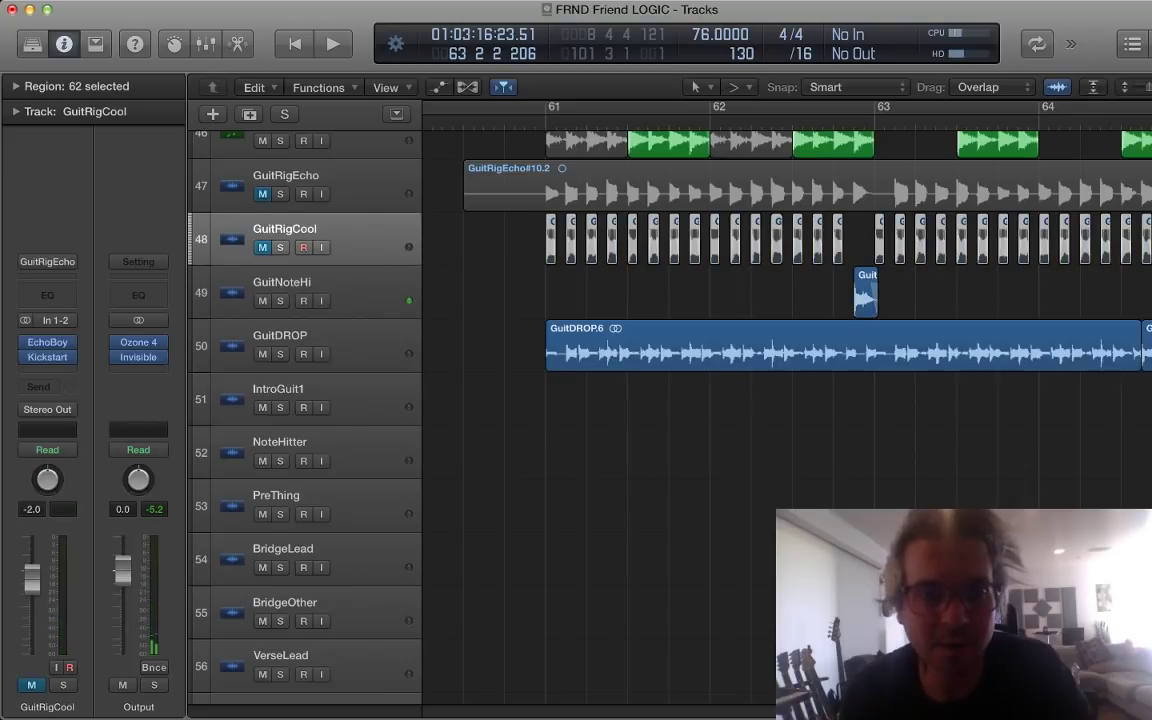
Step: Solo the GuitDROP track, listen to it from bar 61 through bar 65, stop playback and clear the solo
click(280, 354)
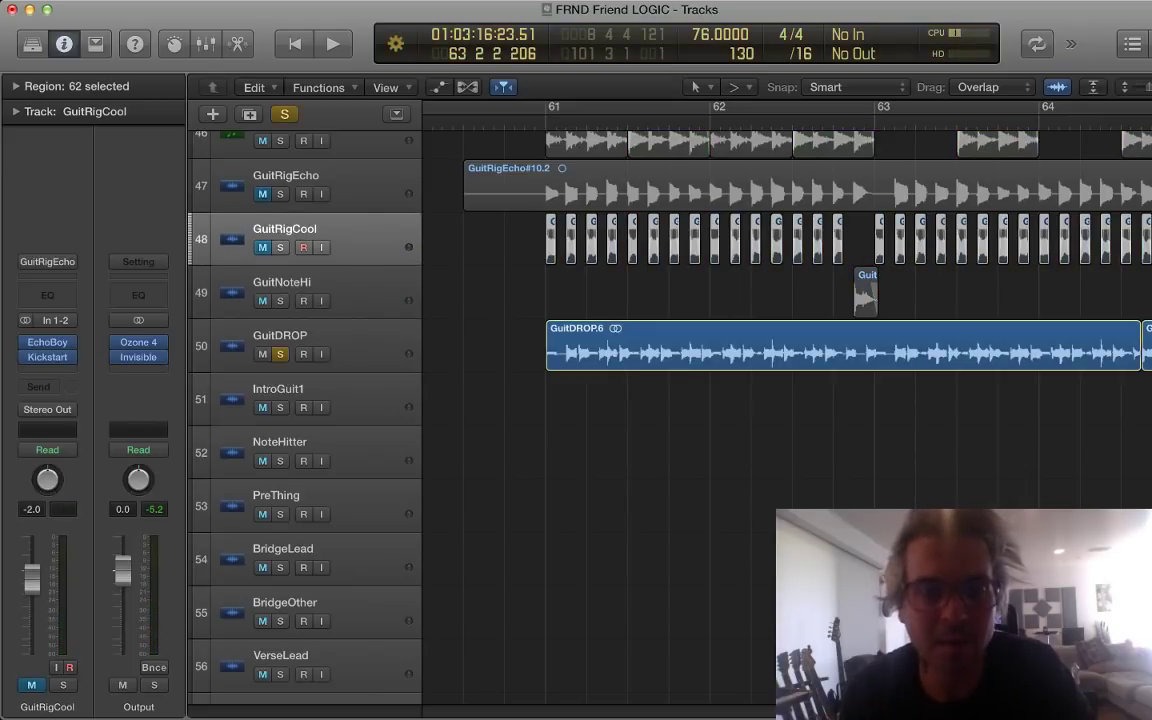
key(shift+space)
click(285, 336)
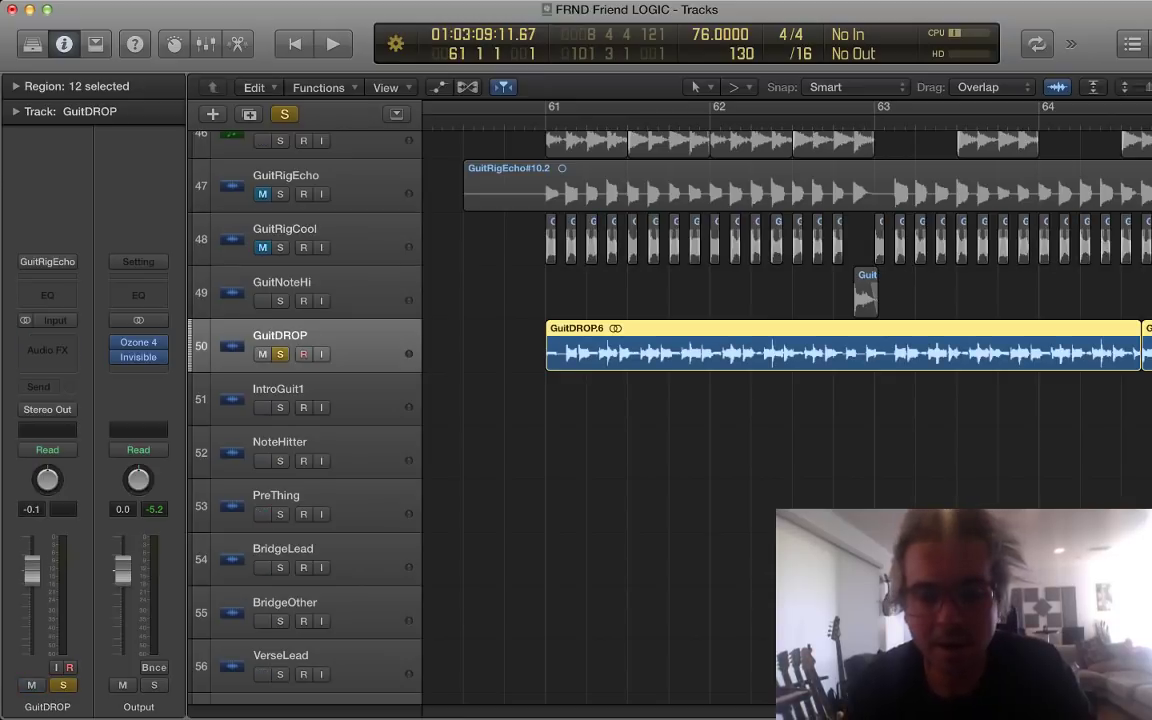
key(space)
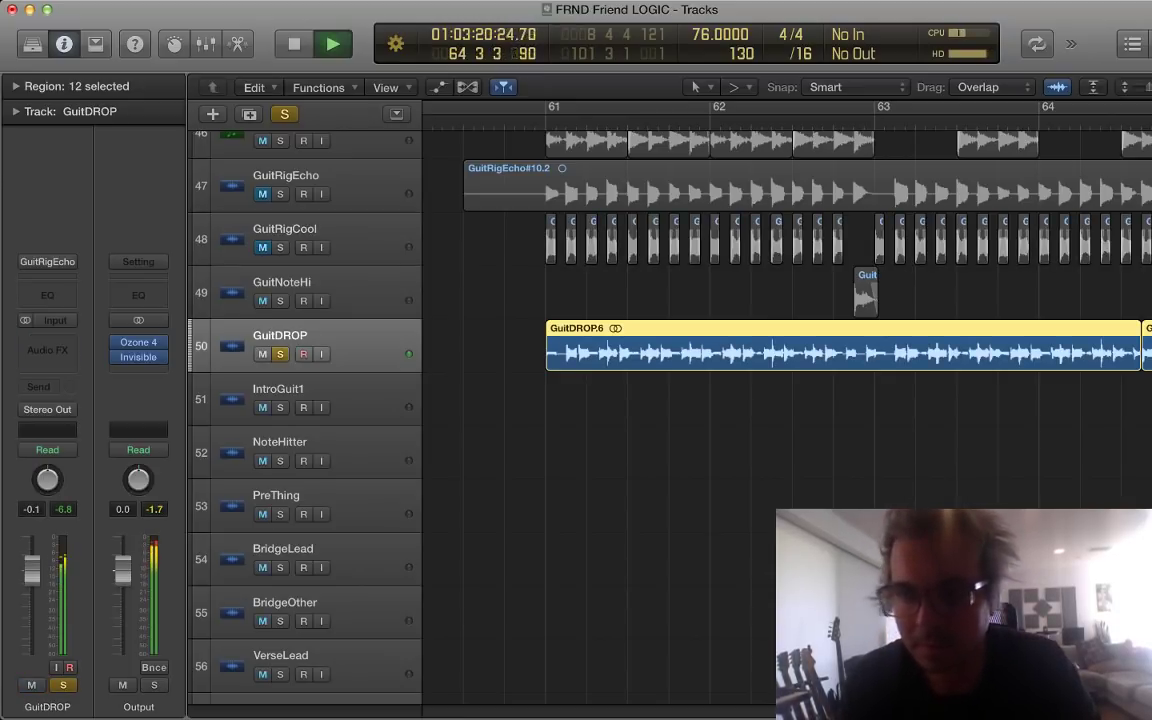
key(super+Left)
key(super+Left)
key(super+Left)
key(super+Left)
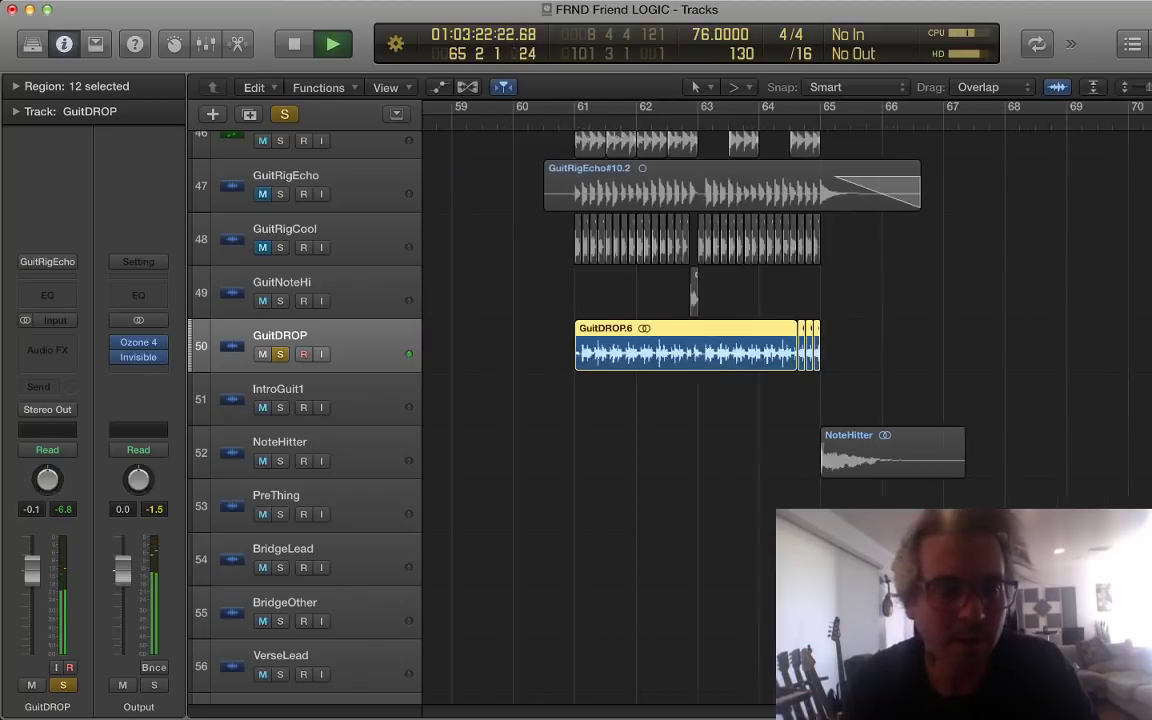
key(space)
key(s)
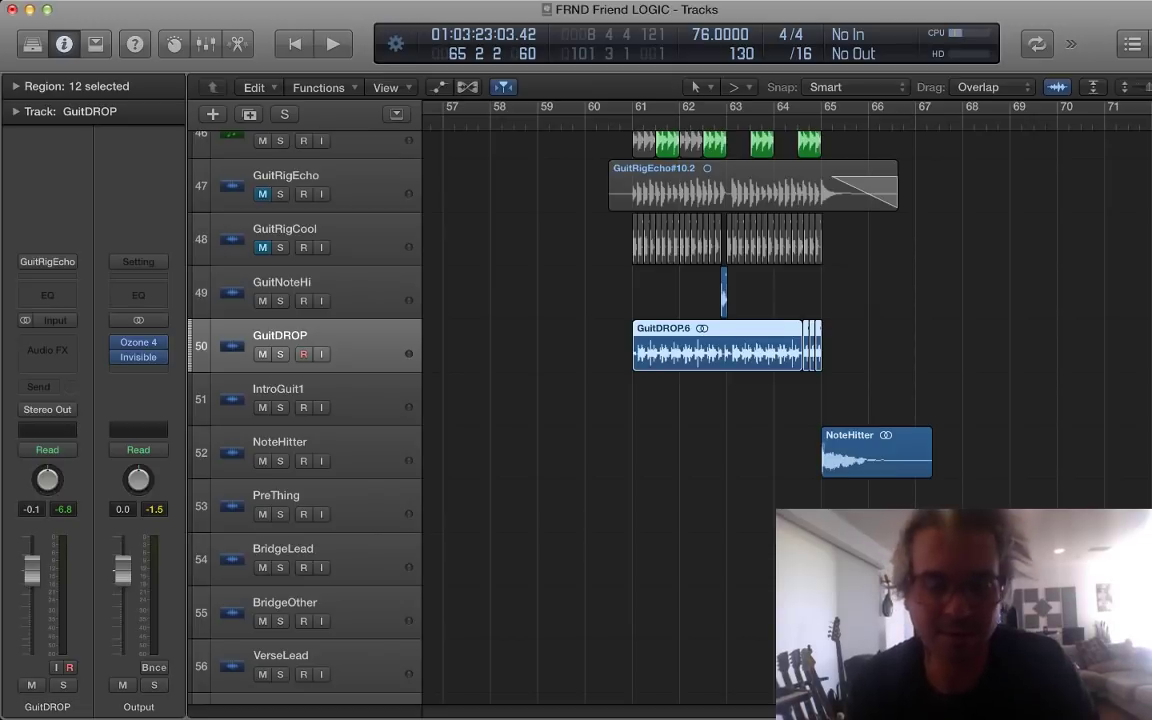
Step: Examine where the GuitDROP regions and the neighbouring guitar and bridge tracks sit across the arrangement
key(super+Left)
key(super+Left)
scroll(609, 313, down, 3)
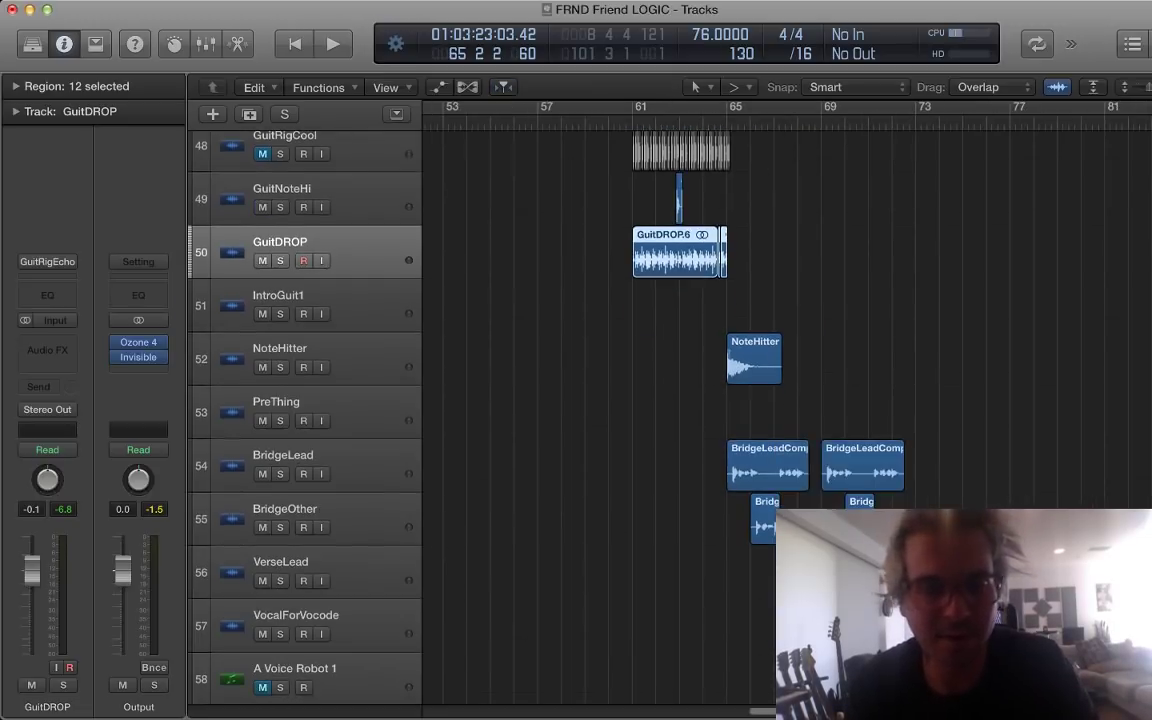
key(super+Left)
key(super+Left)
key(super+Up)
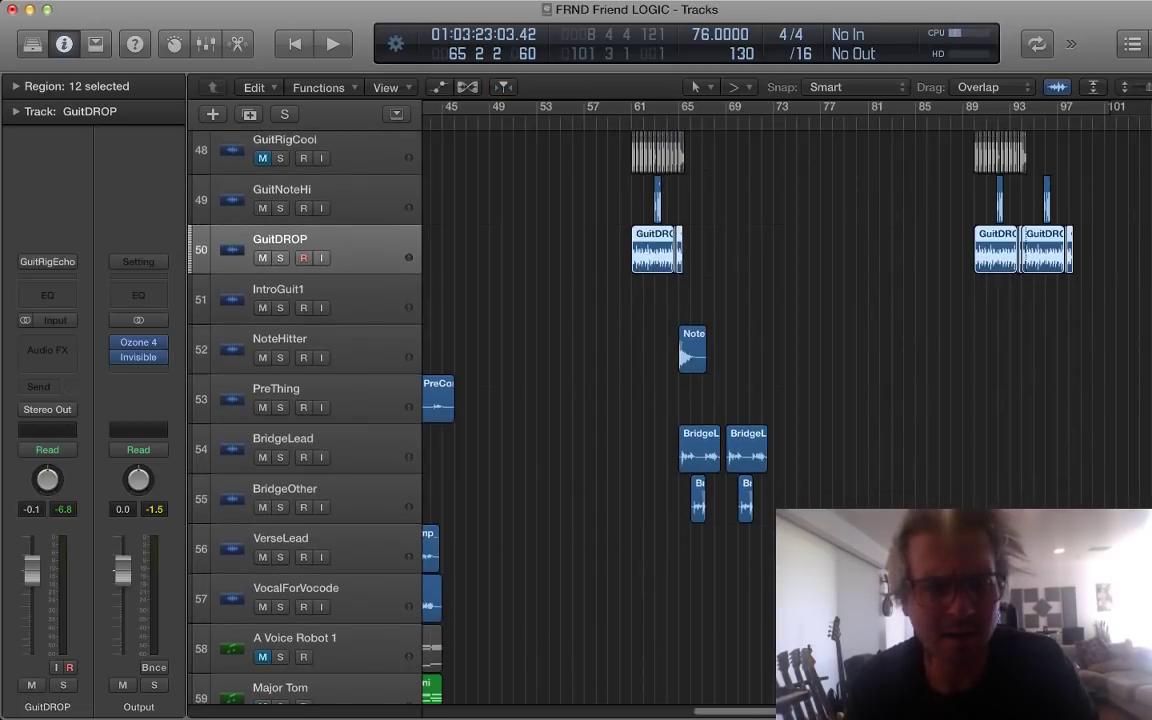
key(super+Right)
key(super+Right)
key(super+Right)
key(super+Left)
key(super+Left)
key(super+Left)
key(super+Left)
key(super+Up)
key(super+Up)
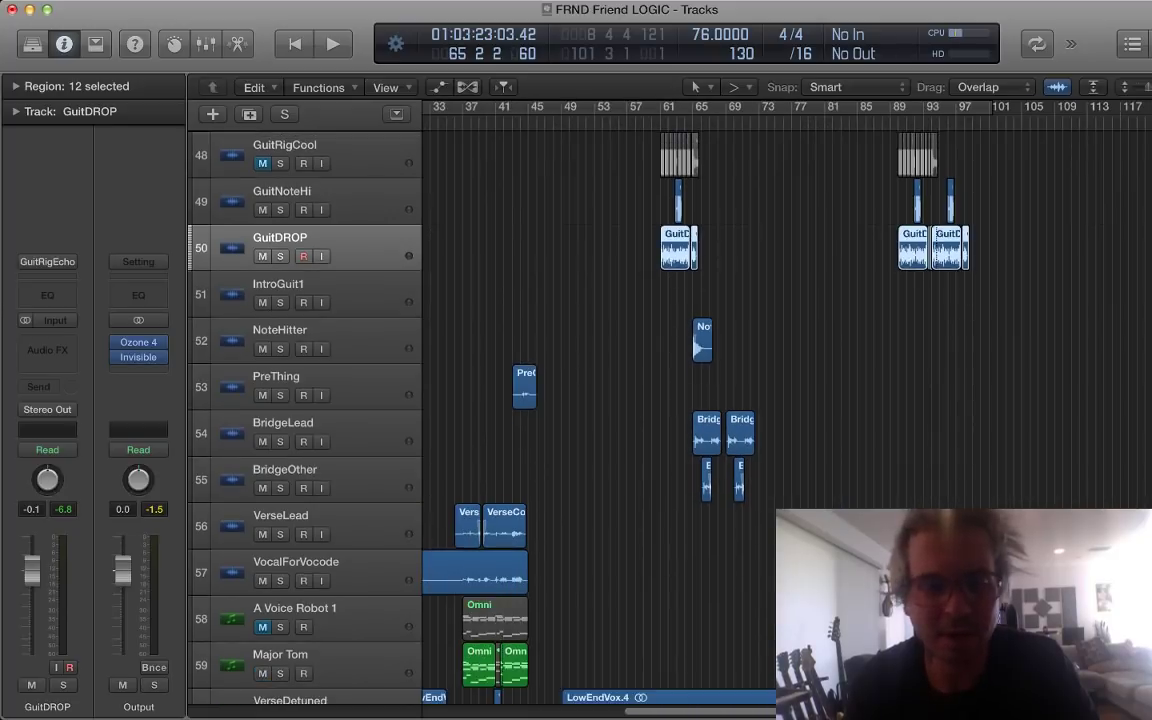
scroll(609, 313, up, 3)
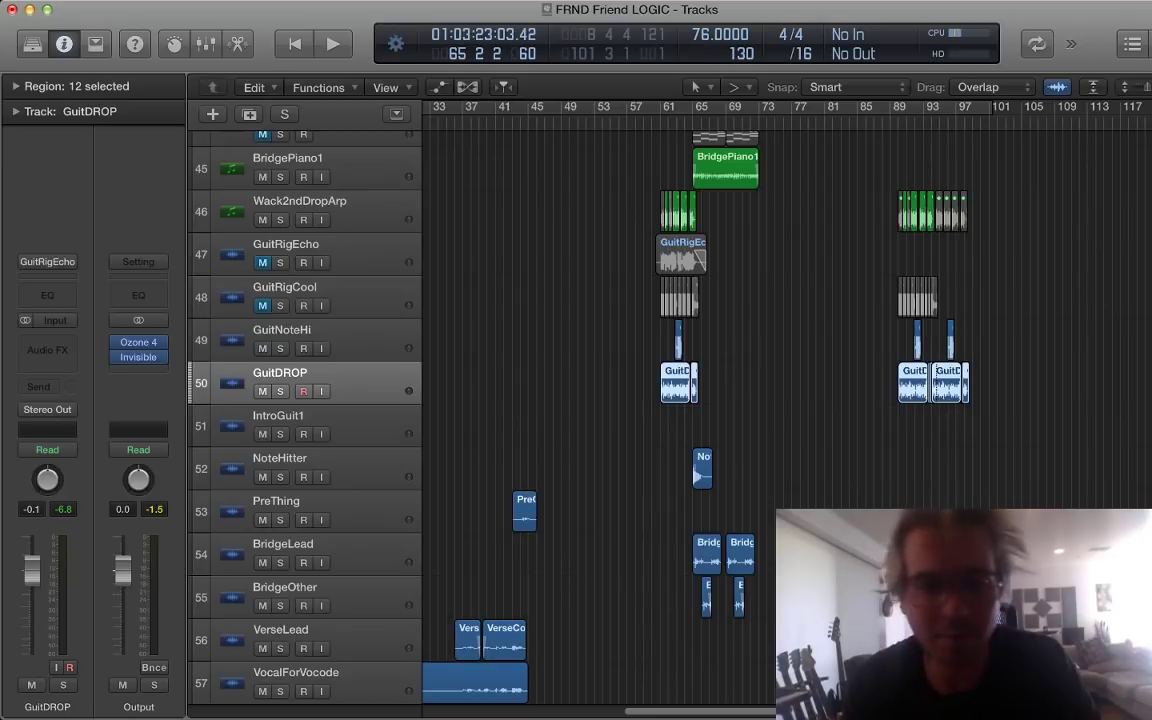
scroll(609, 400, up, 1)
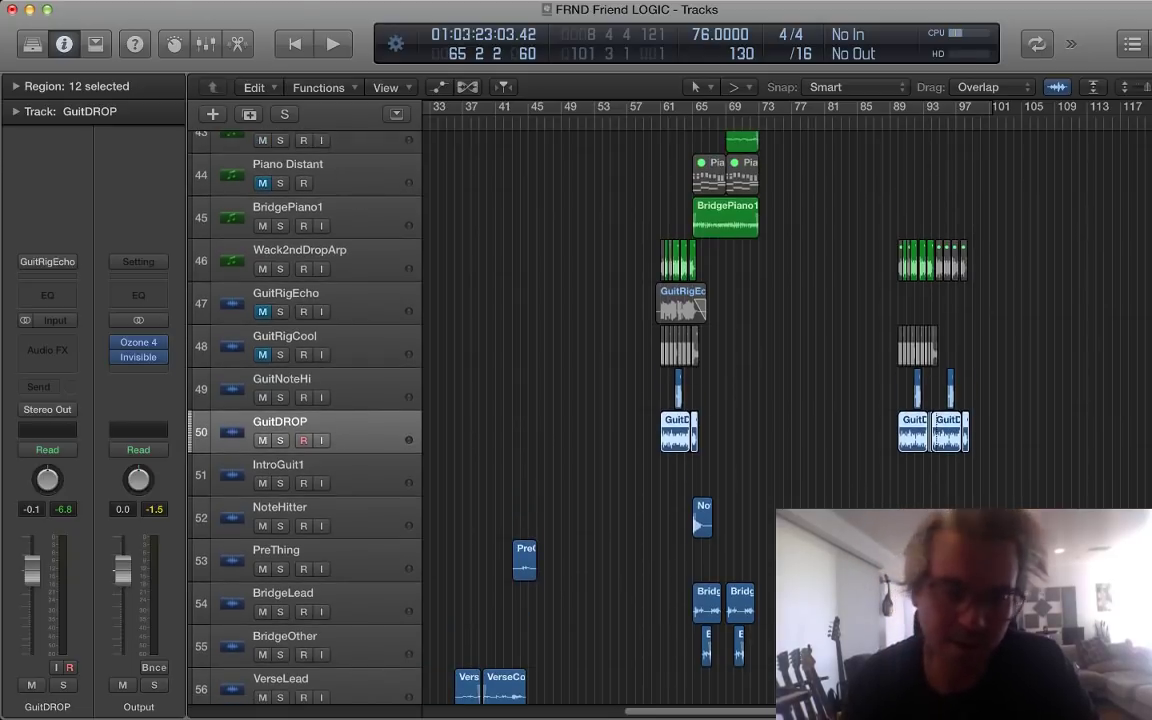
Step: Review the synth tracks from the start of the song and play the full mix briefly around bar 18
scroll(609, 400, left, 5)
scroll(609, 400, up, 14)
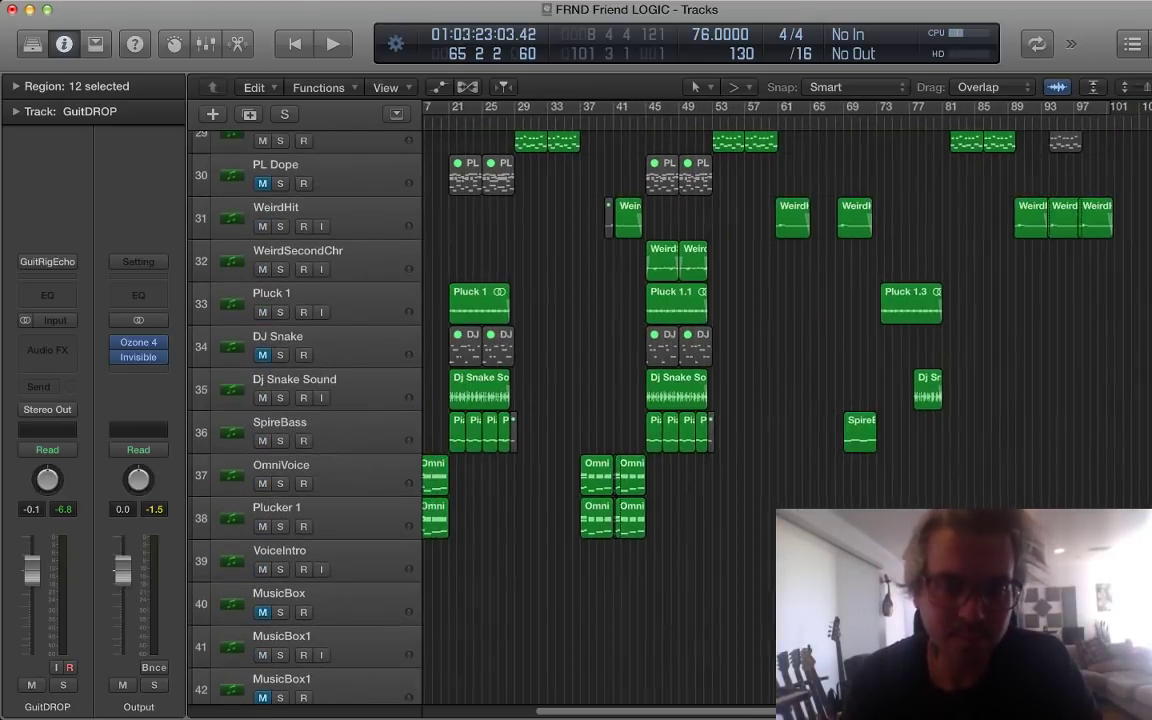
scroll(609, 400, left, 4)
scroll(609, 400, up, 11)
scroll(609, 400, down, 9)
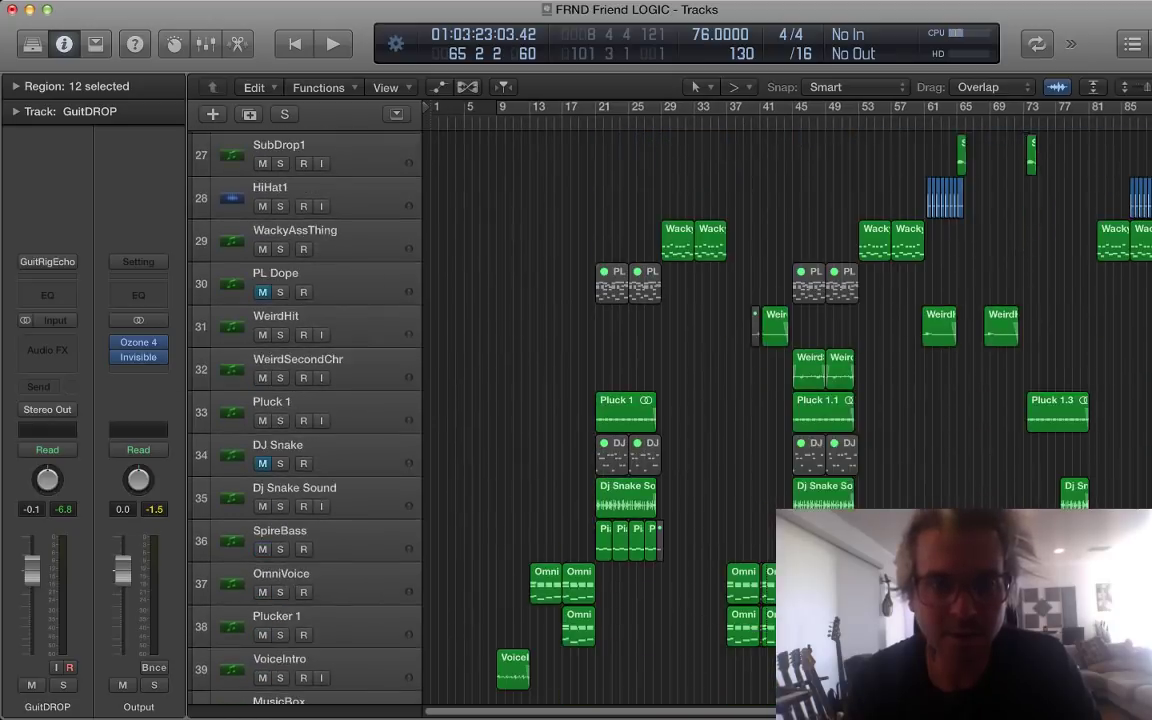
scroll(609, 400, down, 1)
key(space)
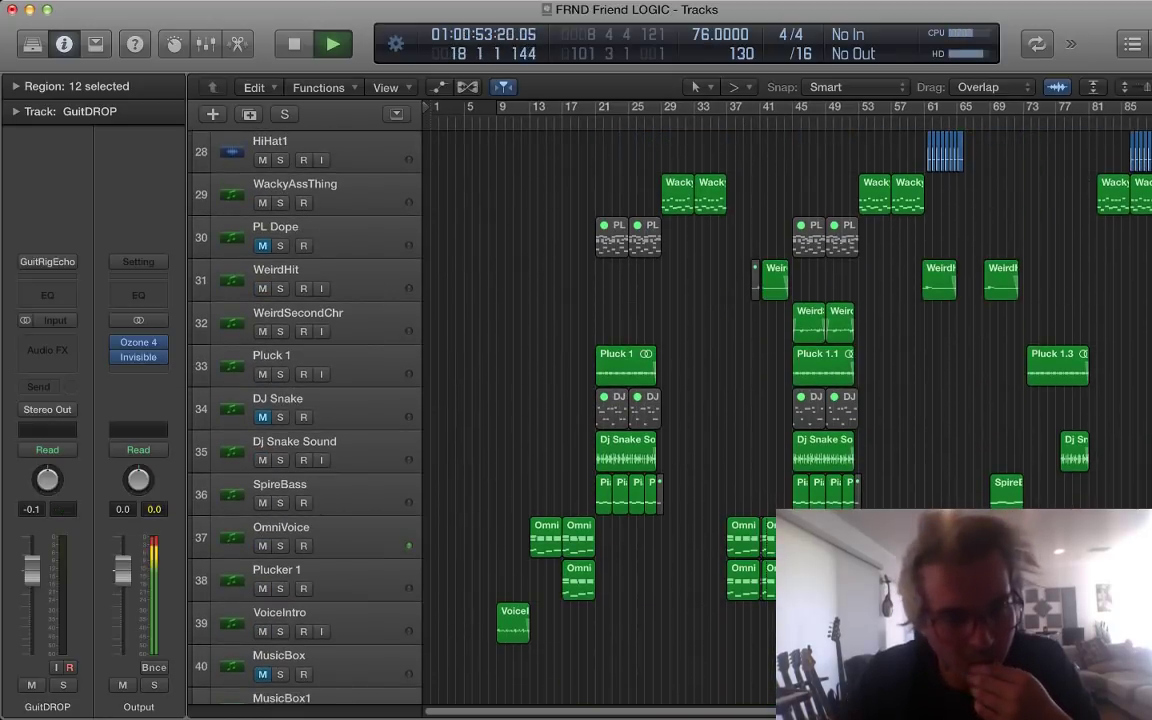
key(space)
Step: Set the playhead to bar 13, enlarge the track rows and select the VerseLead vocal track
scroll(609, 400, down, 9)
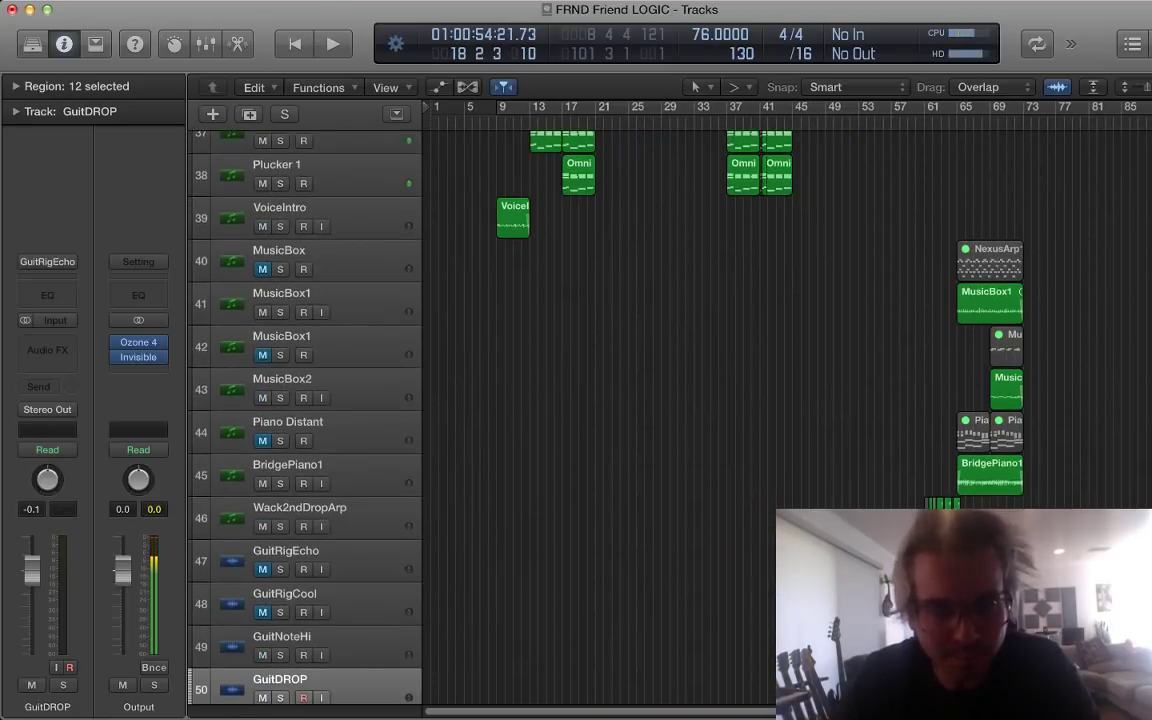
scroll(609, 400, down, 13)
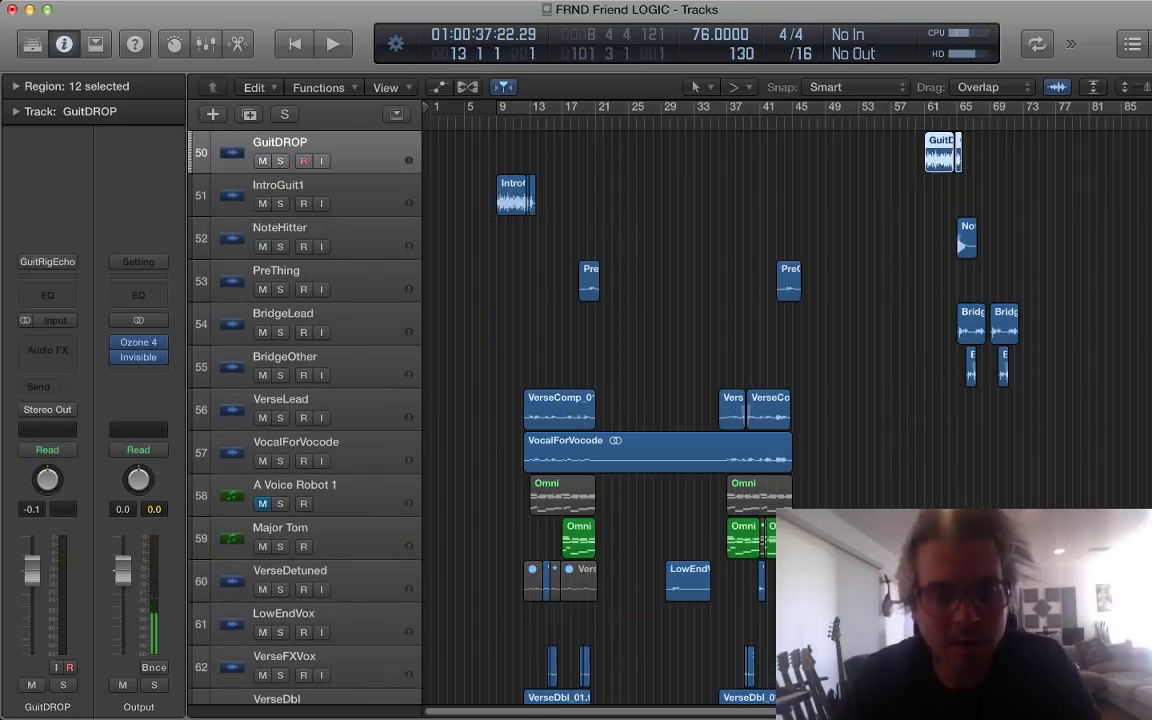
key(super+Down)
key(super+Down)
key(super+Down)
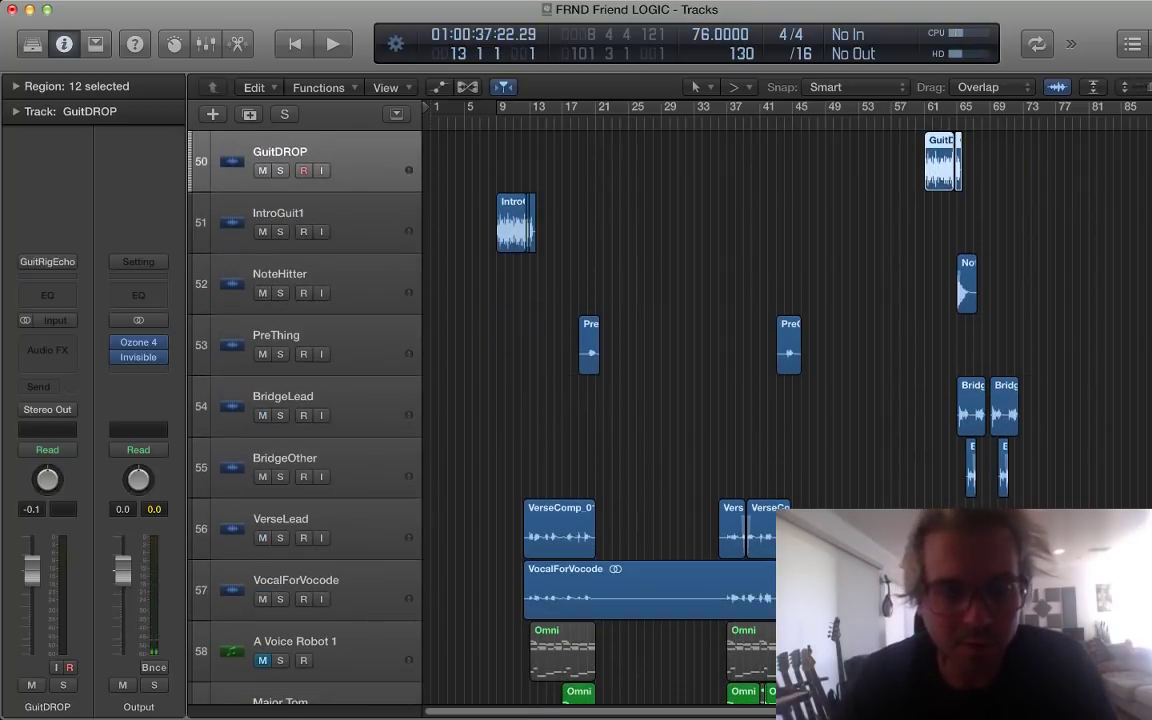
click(300, 528)
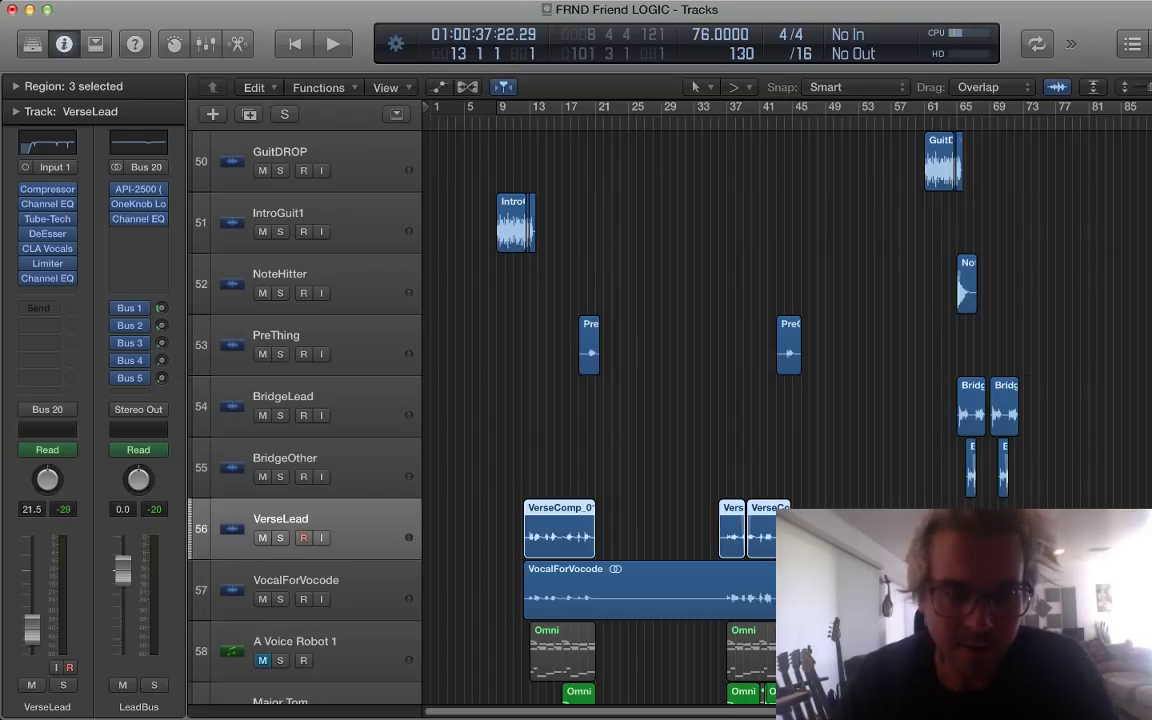
scroll(660, 400, down, 2)
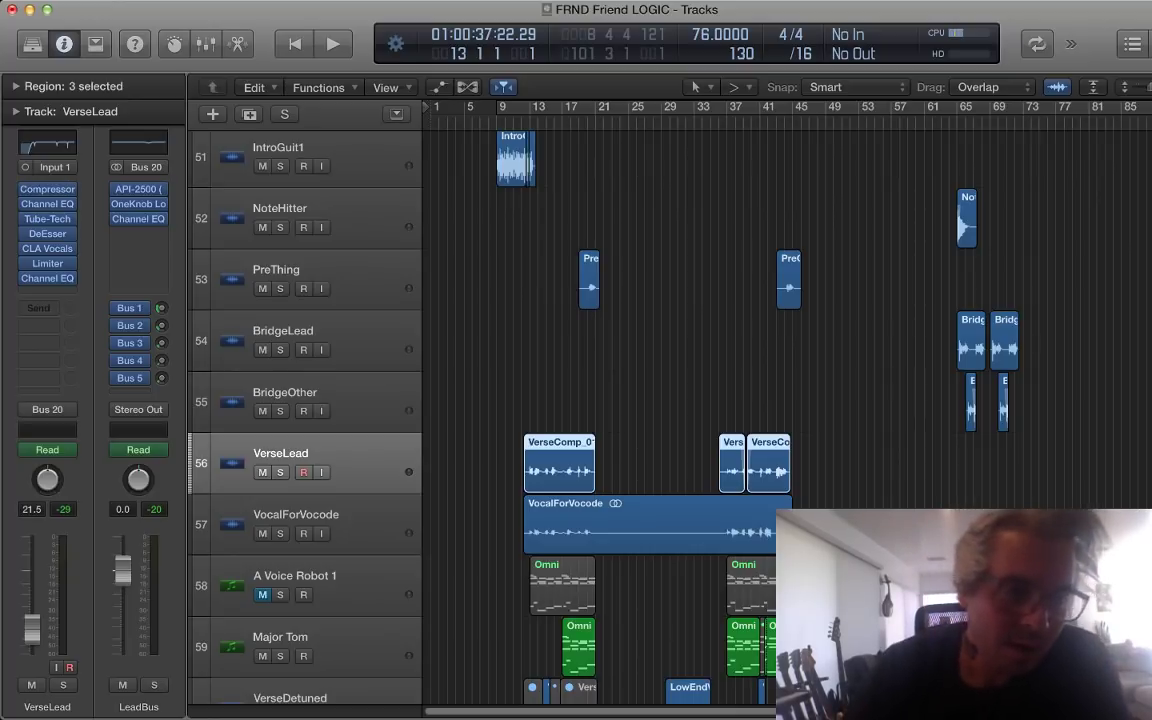
mouse_move(47, 189)
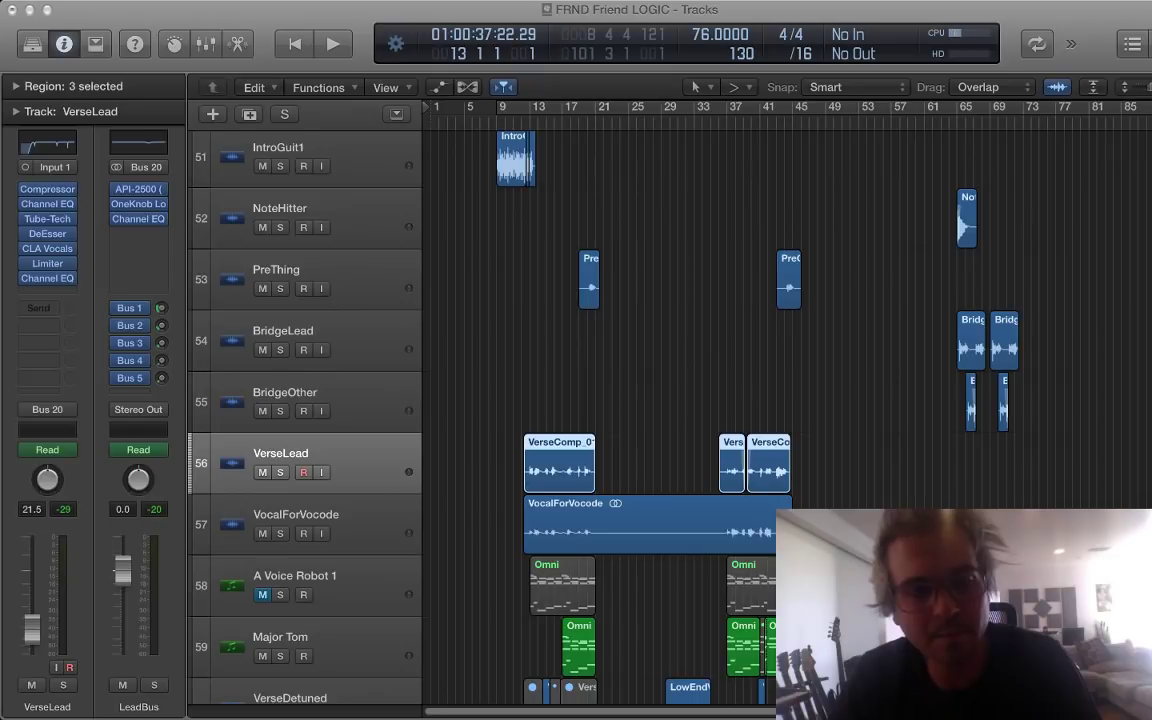
Step: Play the VerseLead vocal within the full mix from bar 13 to bar 16 in short passages
key(space)
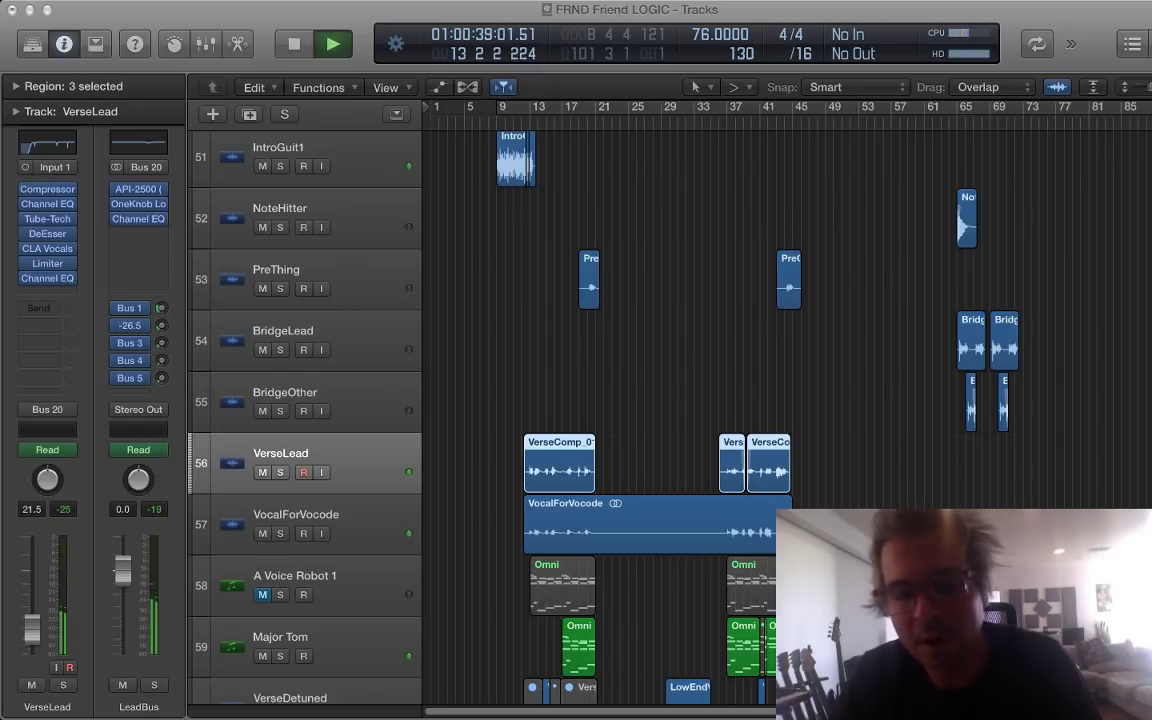
key(space)
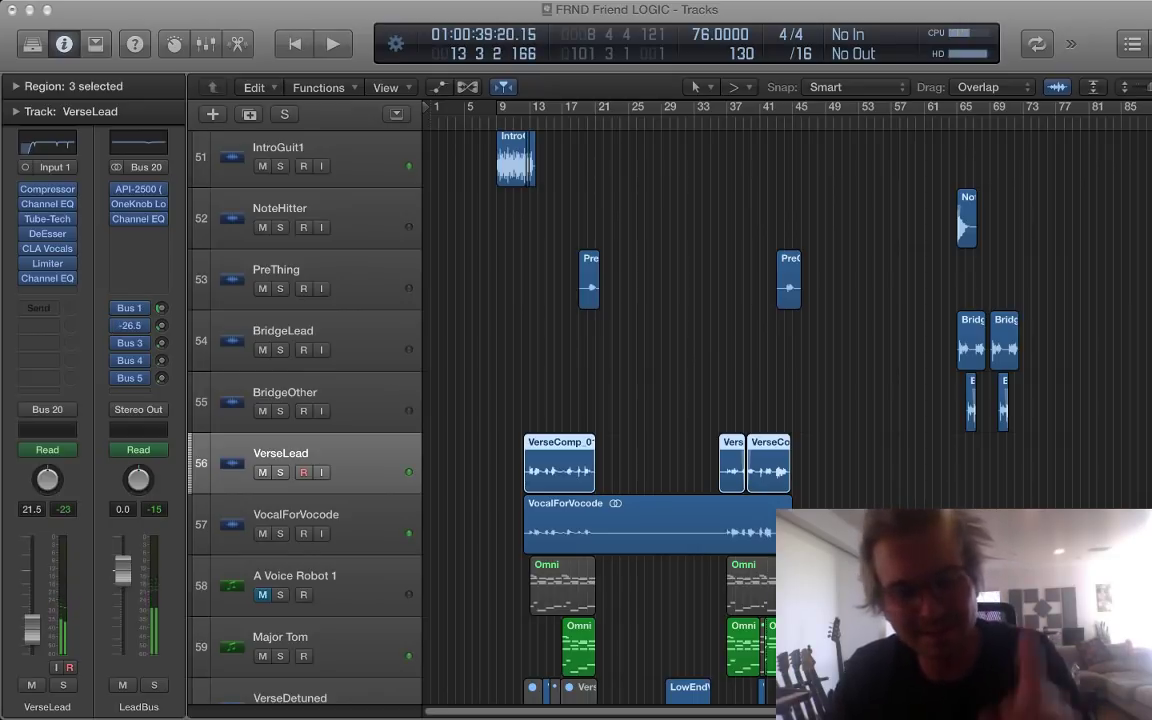
key(space)
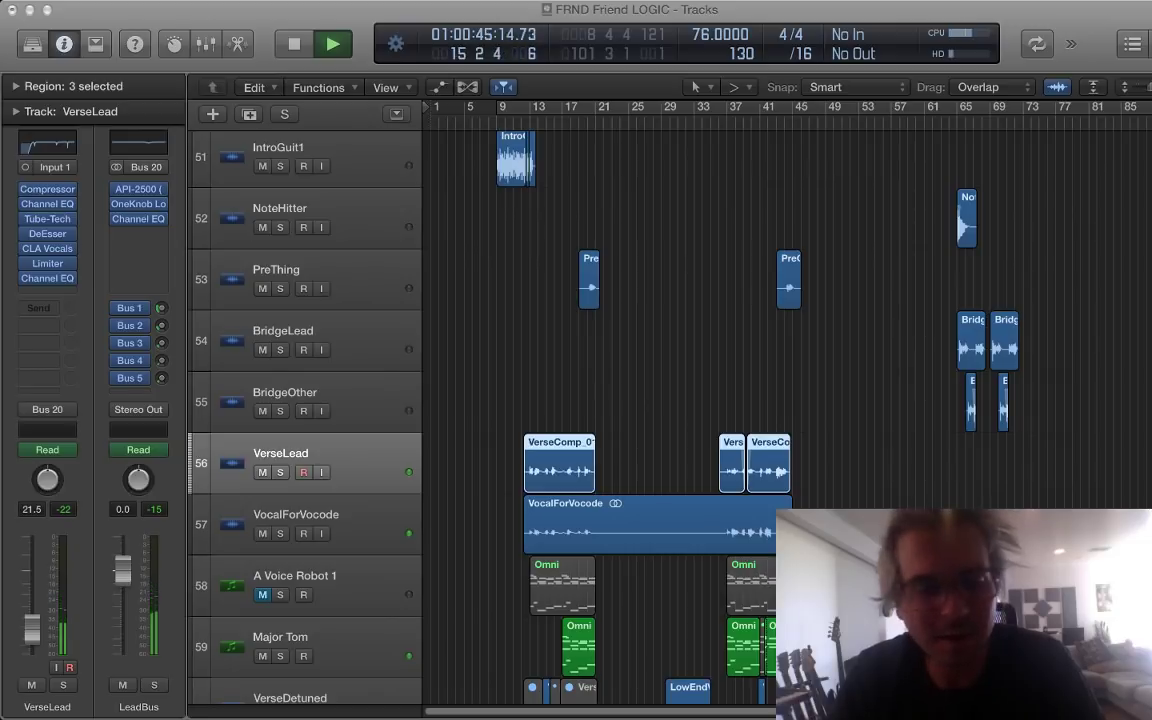
key(space)
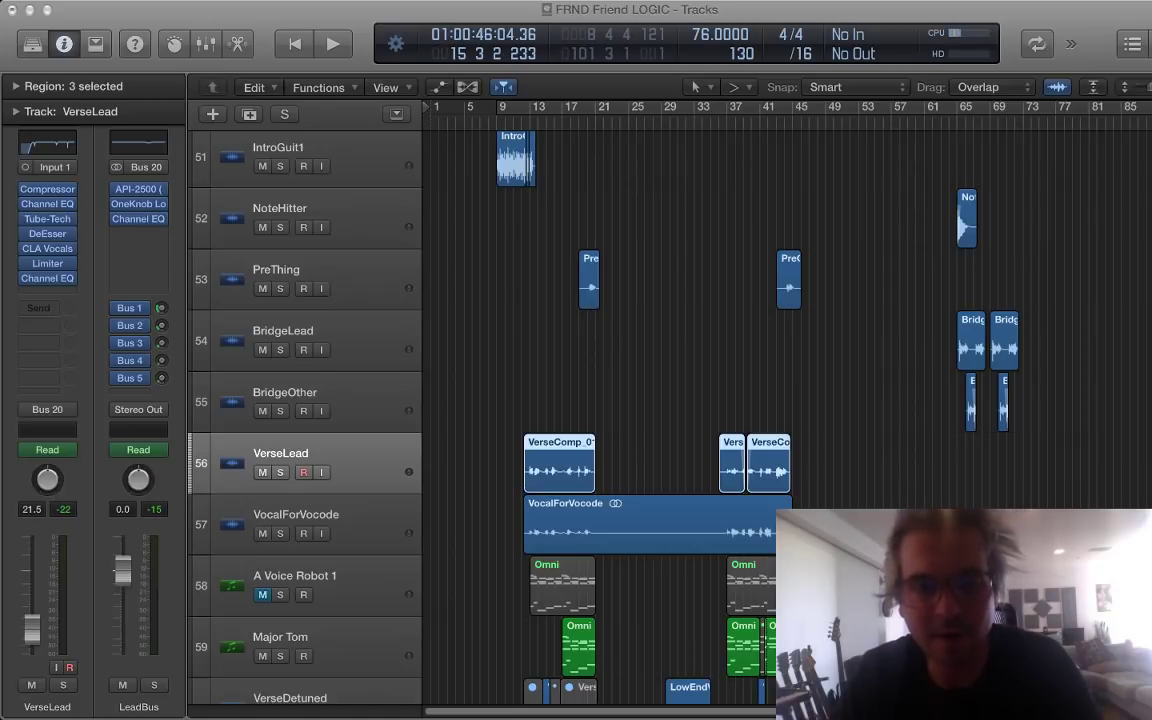
key(space)
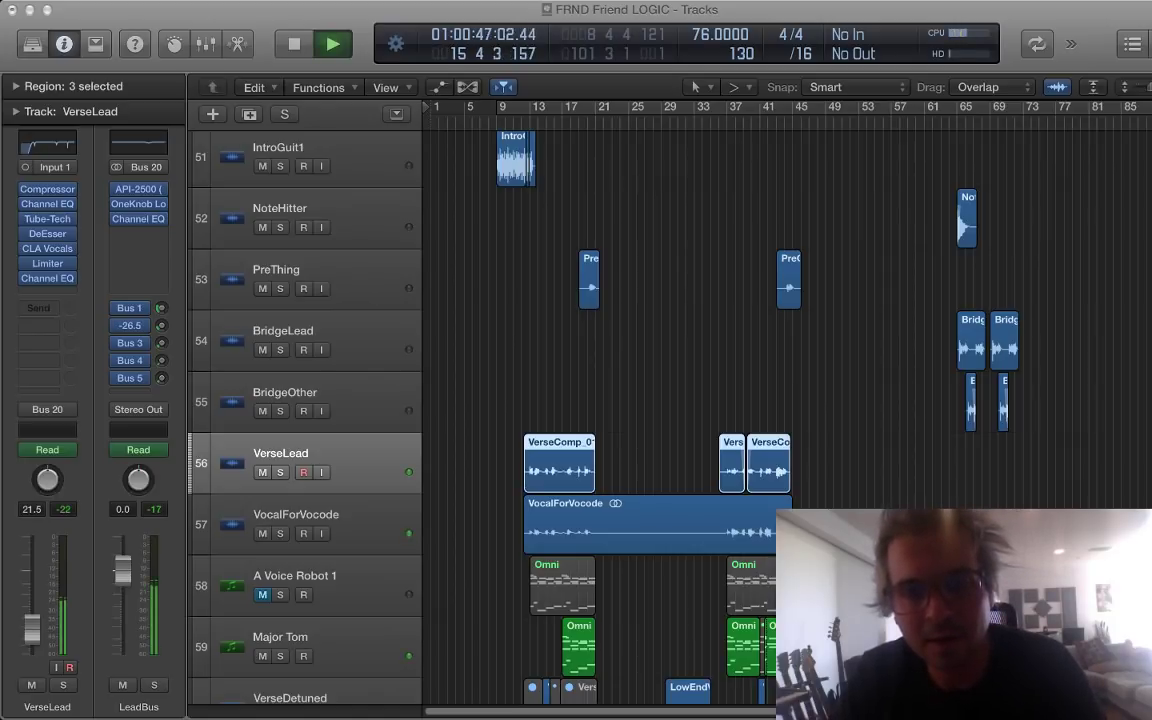
key(space)
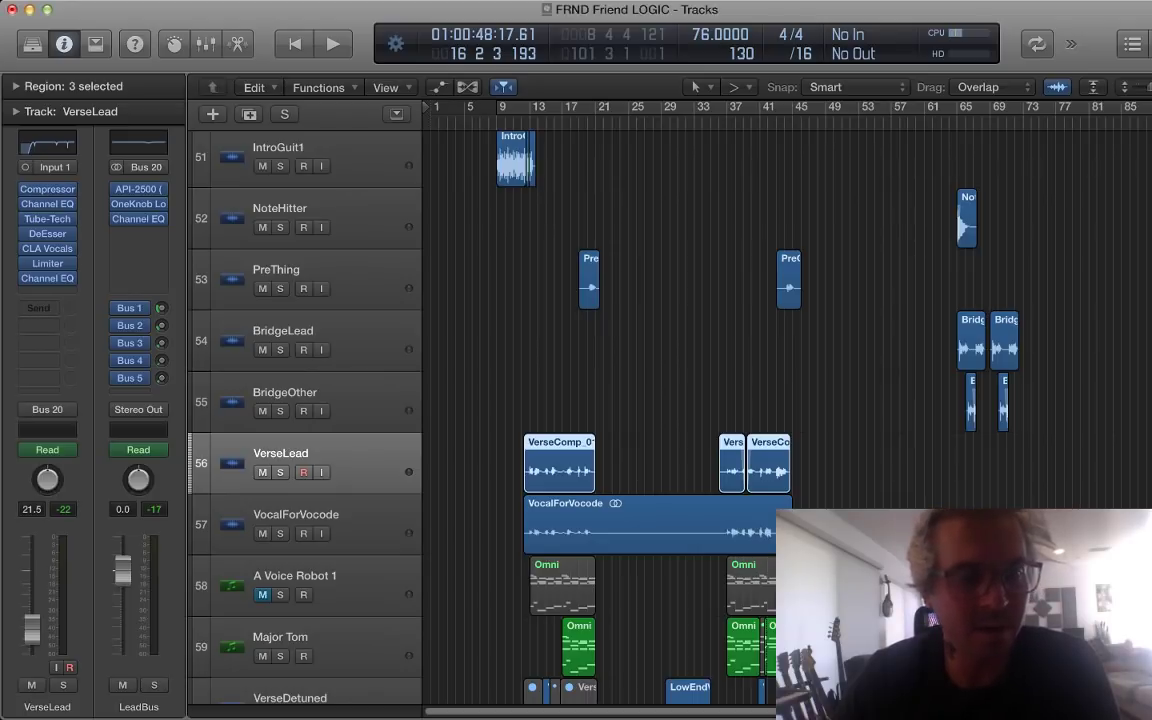
Step: Review the VerseLead insert chain and the LeadBus effects and sends, and return the playhead to bar 13
mouse_move(47, 263)
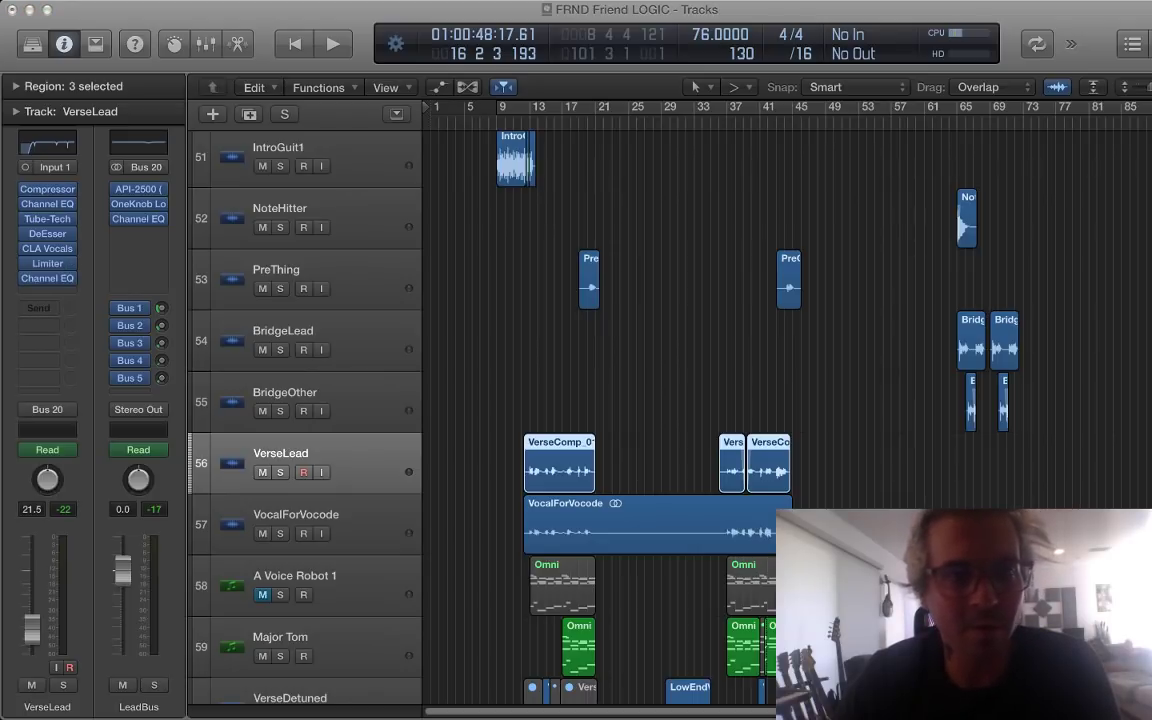
click(47, 278)
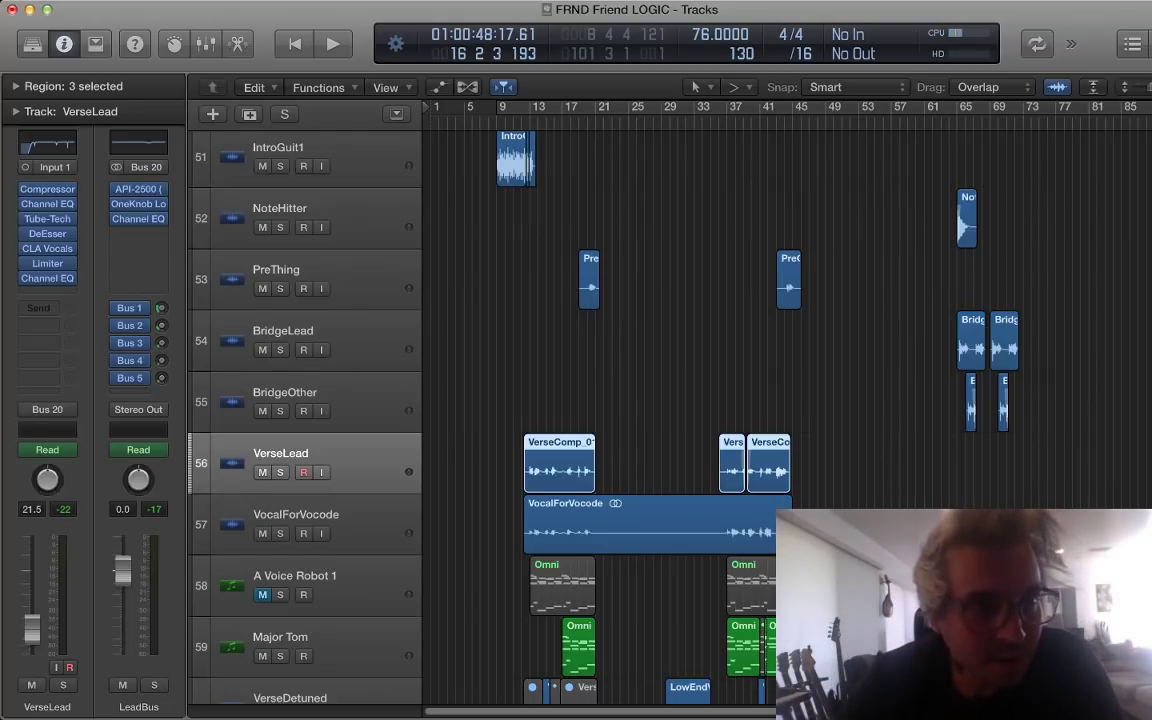
mouse_move(138, 189)
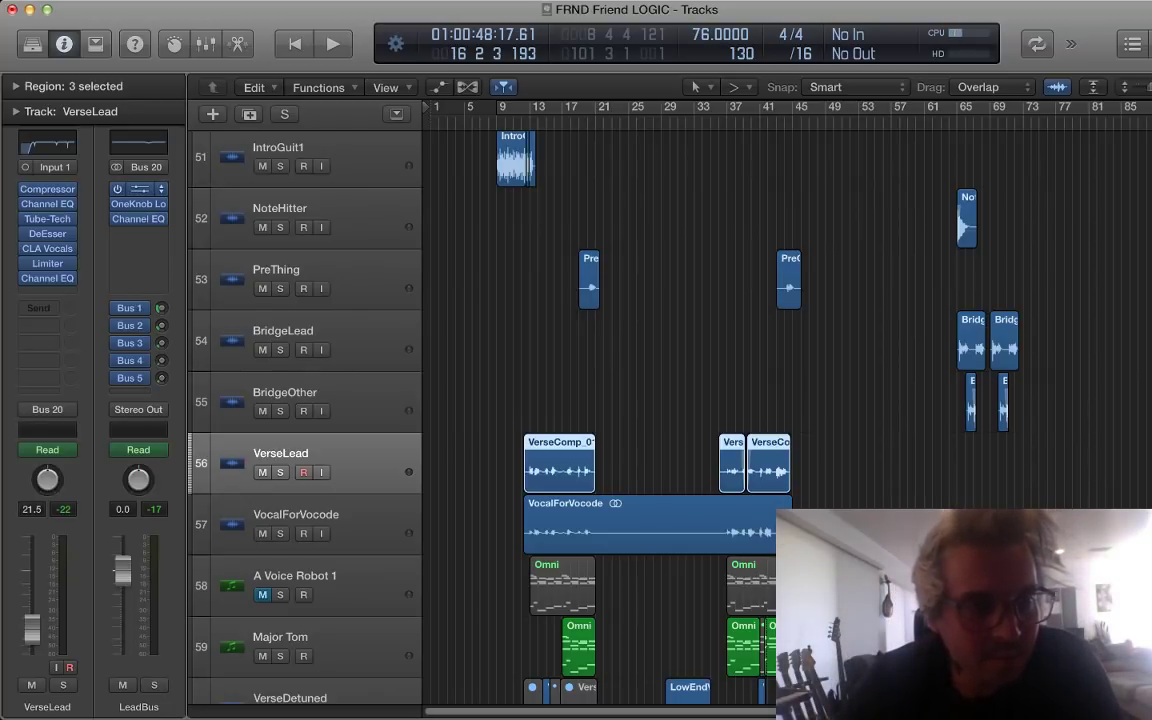
key(comma)
key(comma)
key(comma)
key(comma)
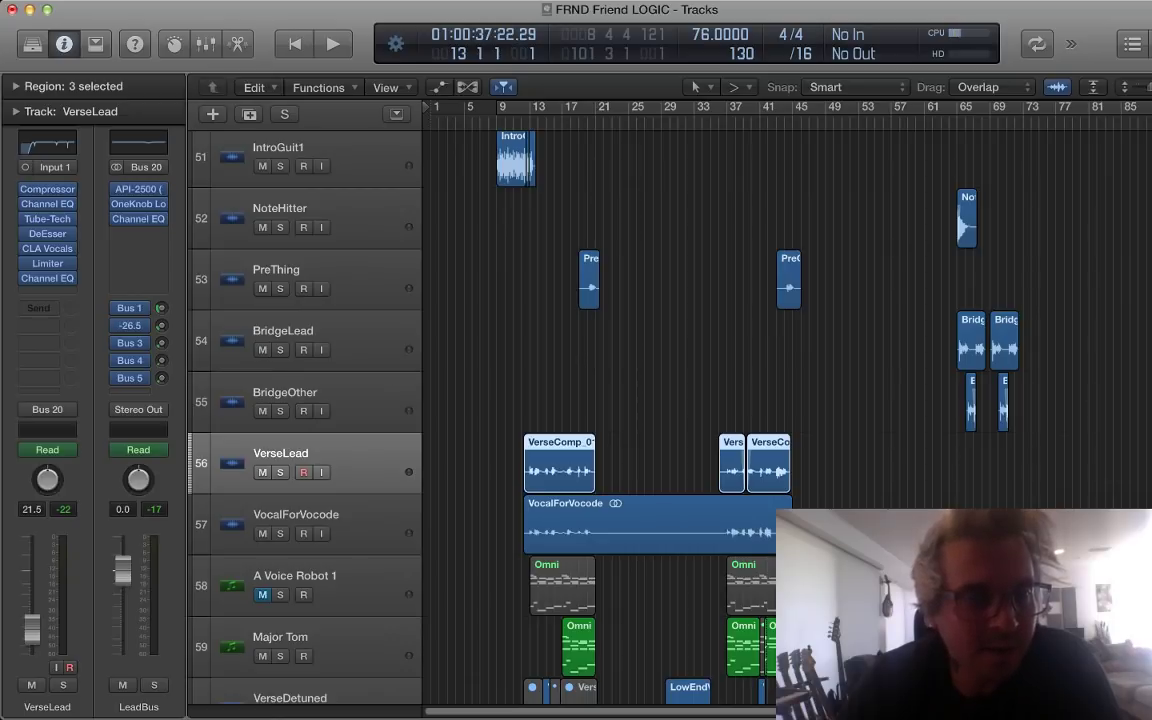
mouse_move(134, 378)
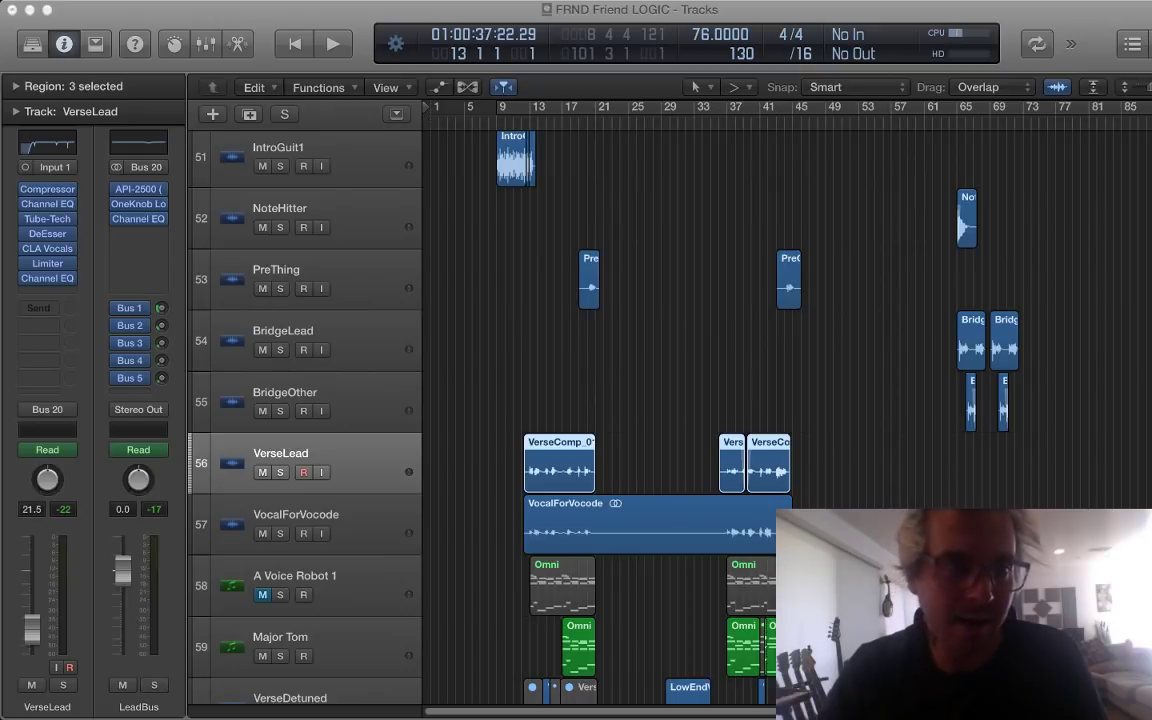
click(855, 462)
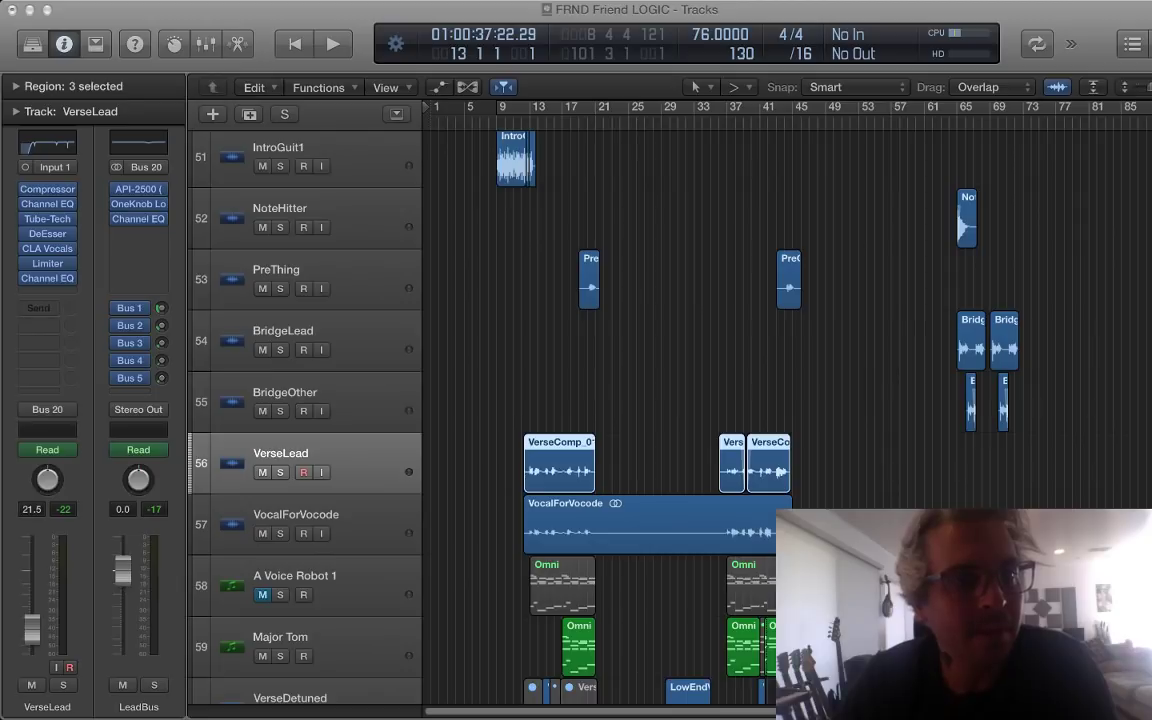
key(super+Tab)
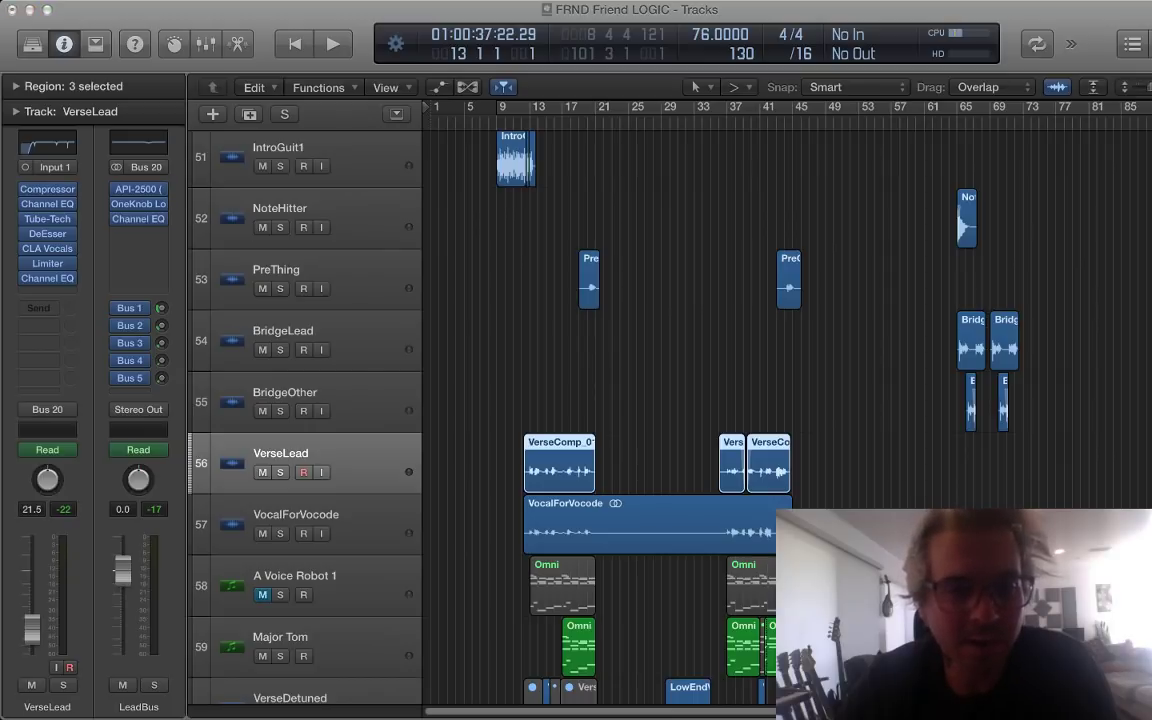
Step: Solo the VerseLead vocal, play it from bar 13 to bar 16 and release the solo
scroll(600, 400, down, 10)
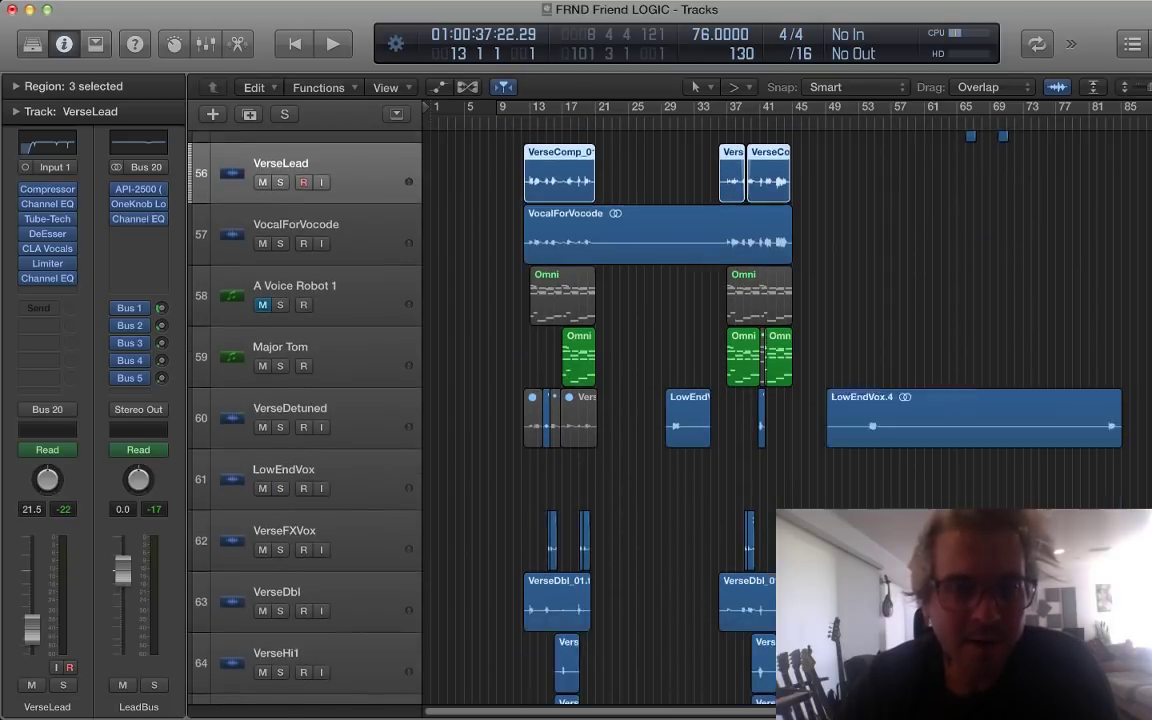
scroll(600, 400, down, 4)
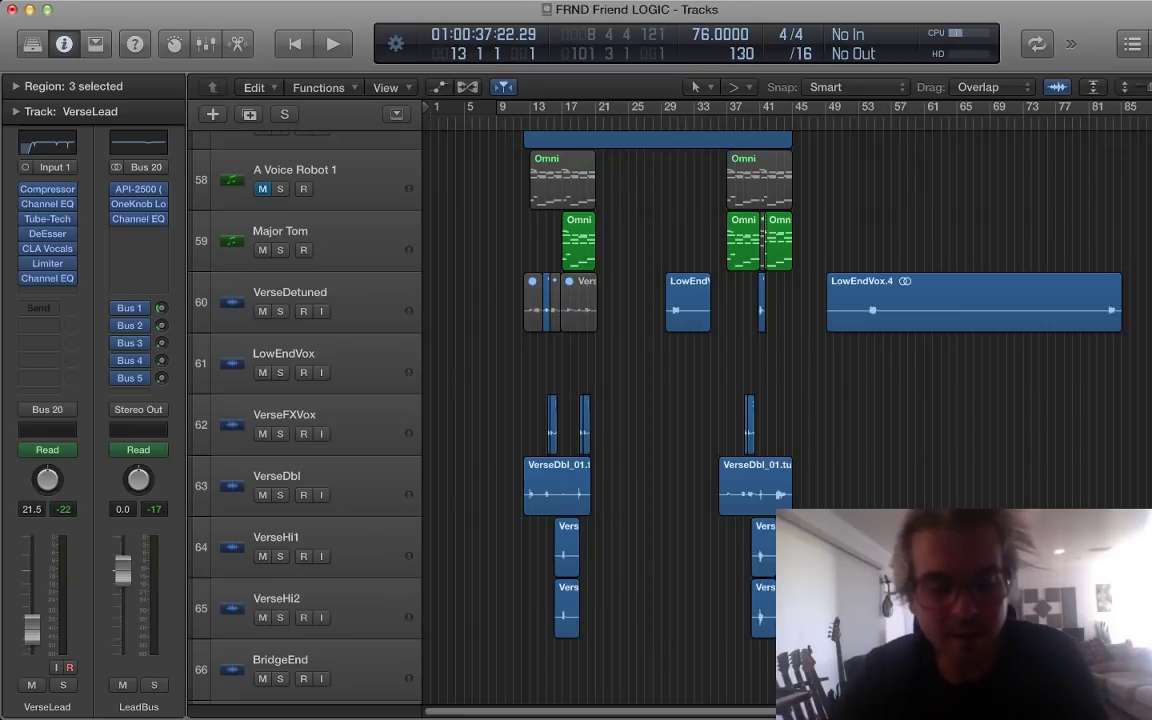
key(z)
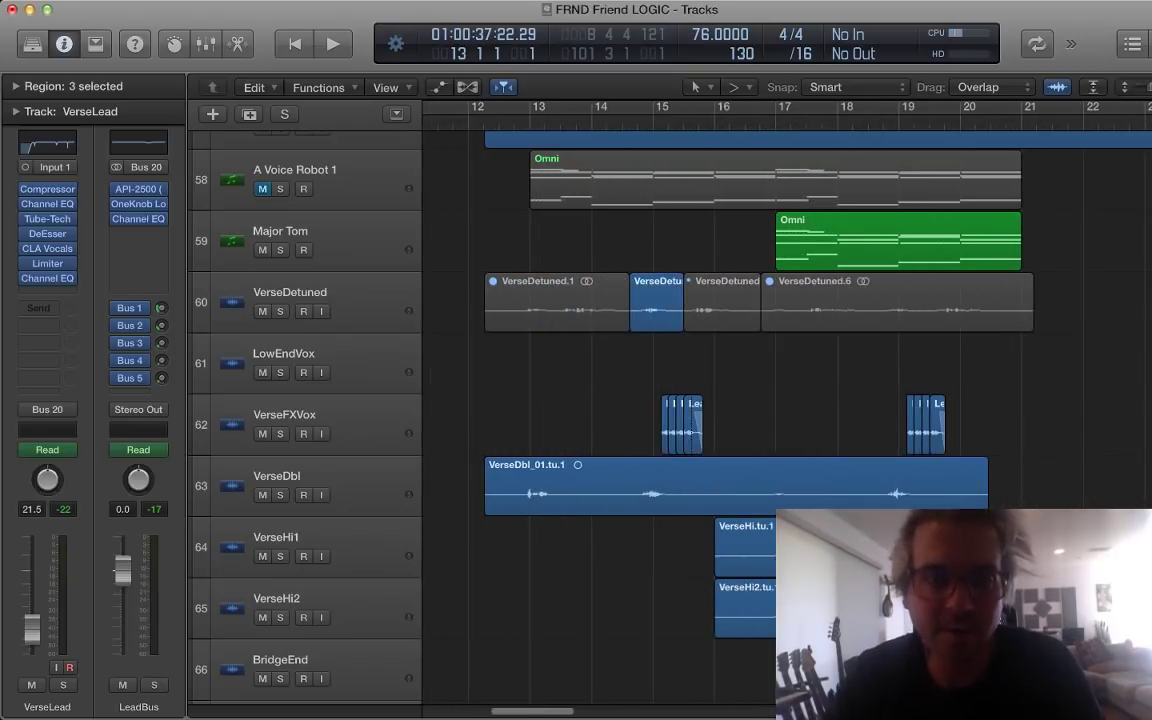
key(ctrl+s)
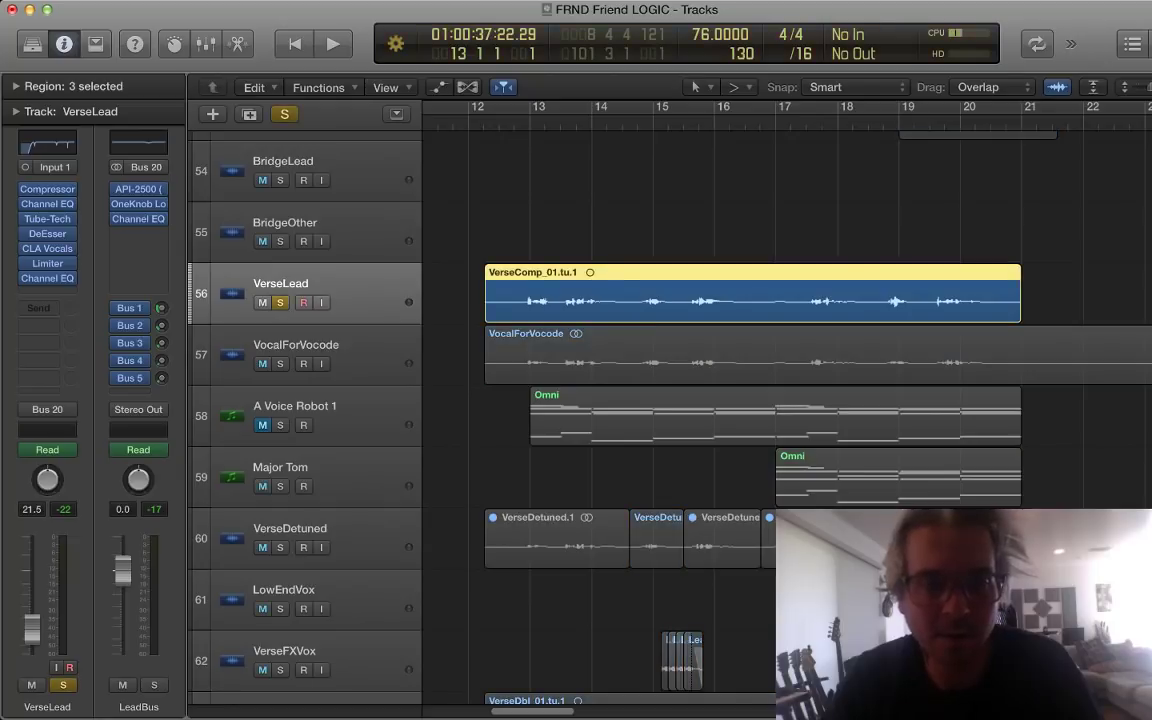
key(space)
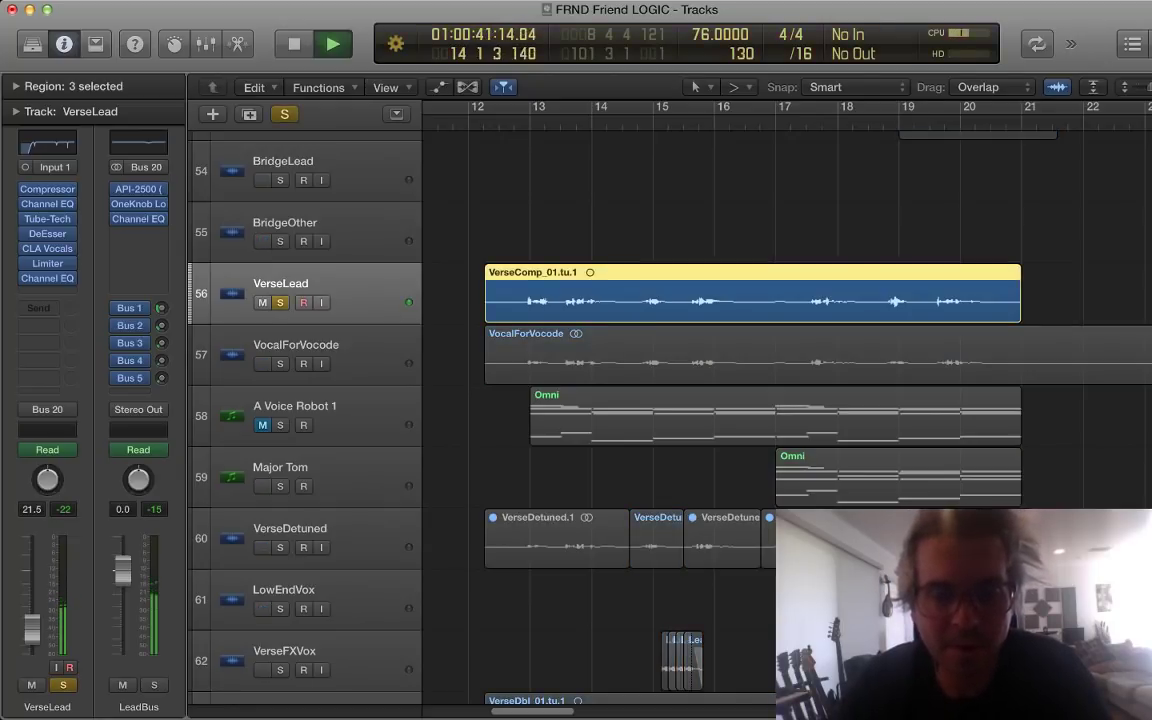
key(super+Down)
key(super+Down)
key(super+Down)
key(super+Down)
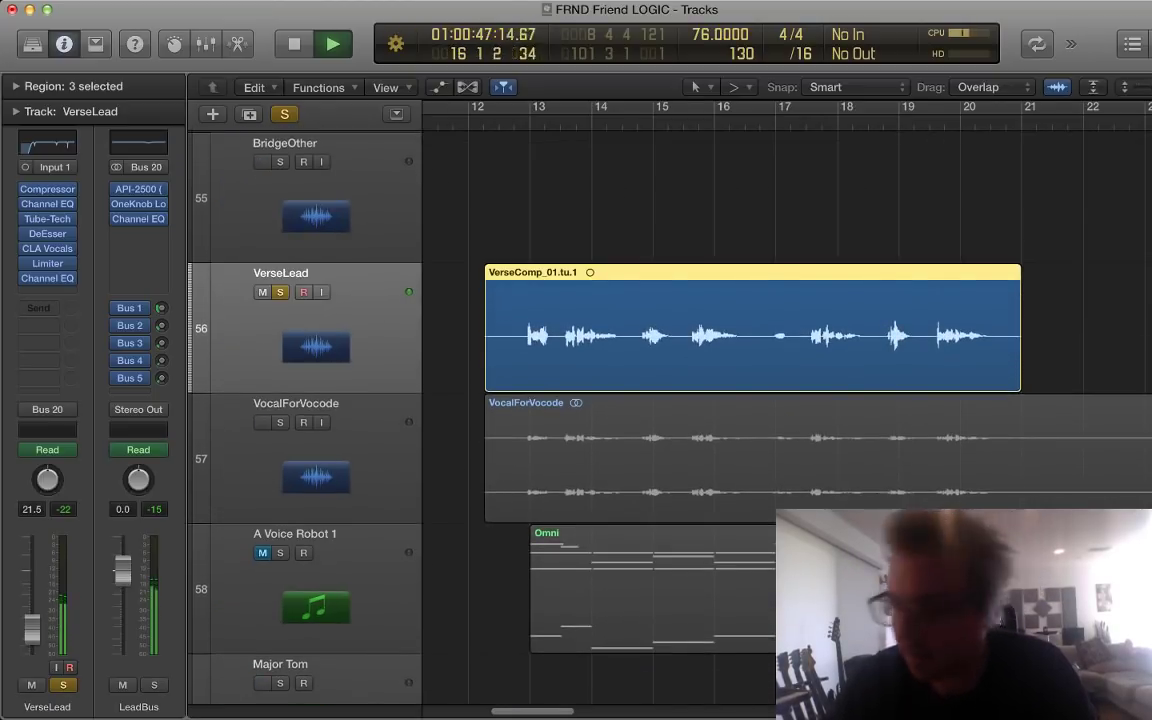
key(space)
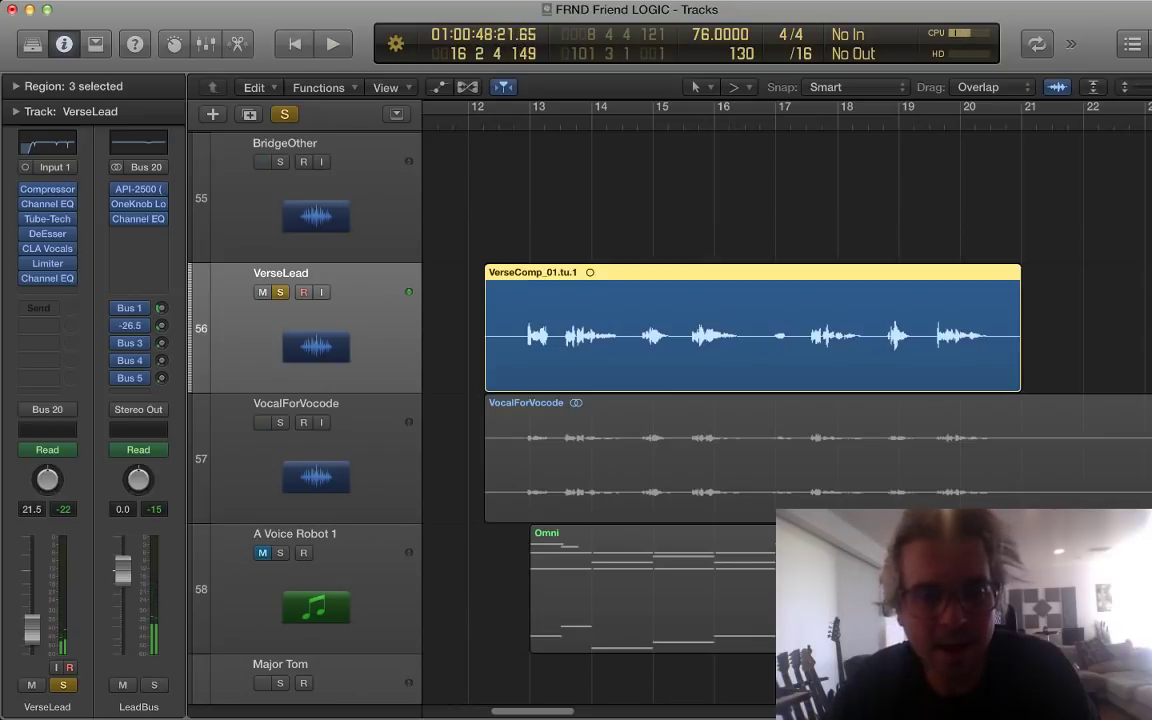
key(s)
Step: Select the Major Tom track, play its part up to bar 20 and solo it during playback
scroll(660, 410, down, 5)
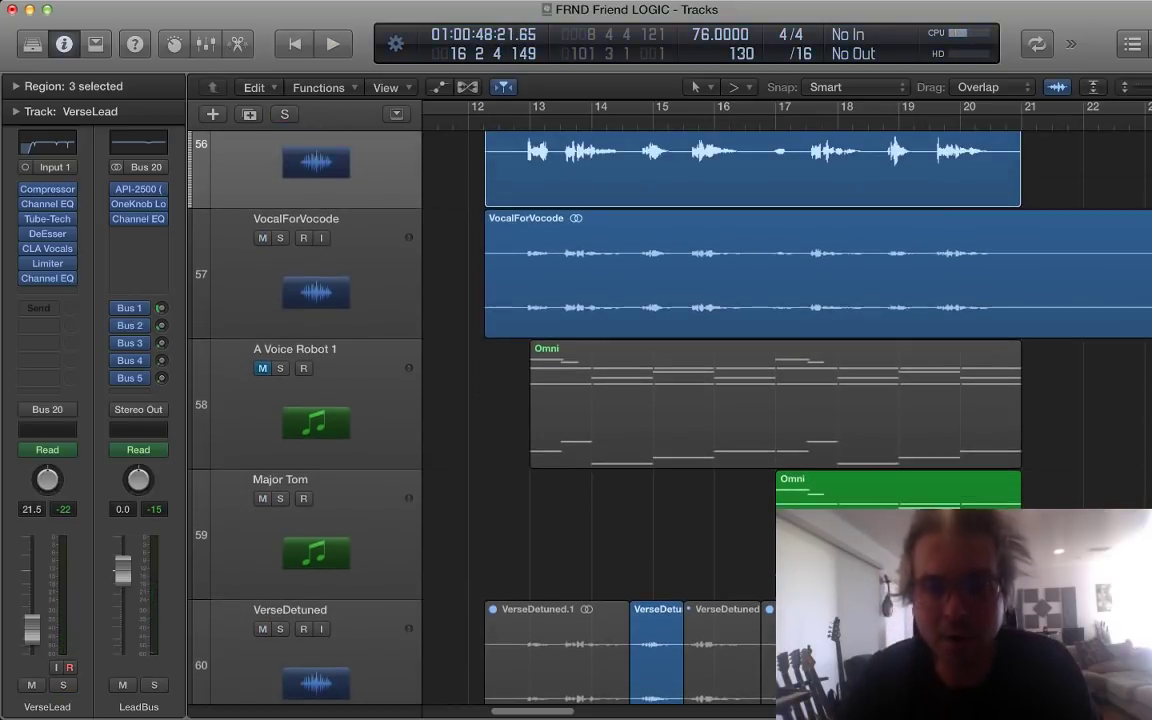
key(super+Left)
key(super+Left)
key(super+Left)
key(super+Left)
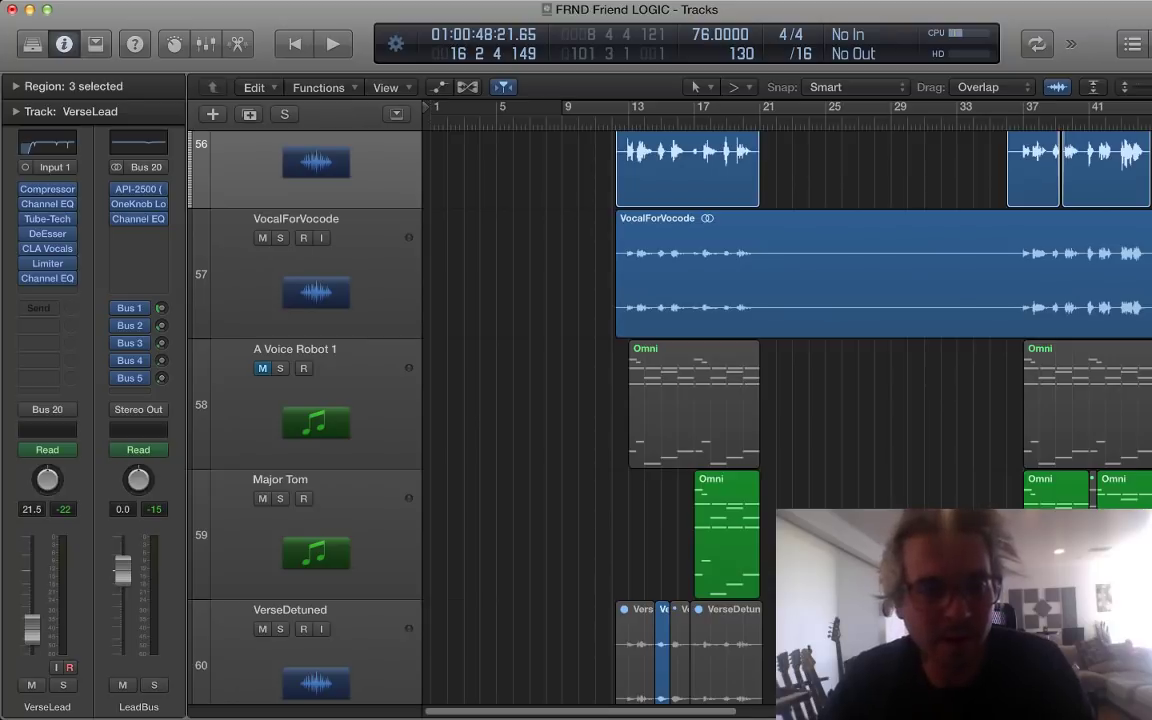
click(350, 530)
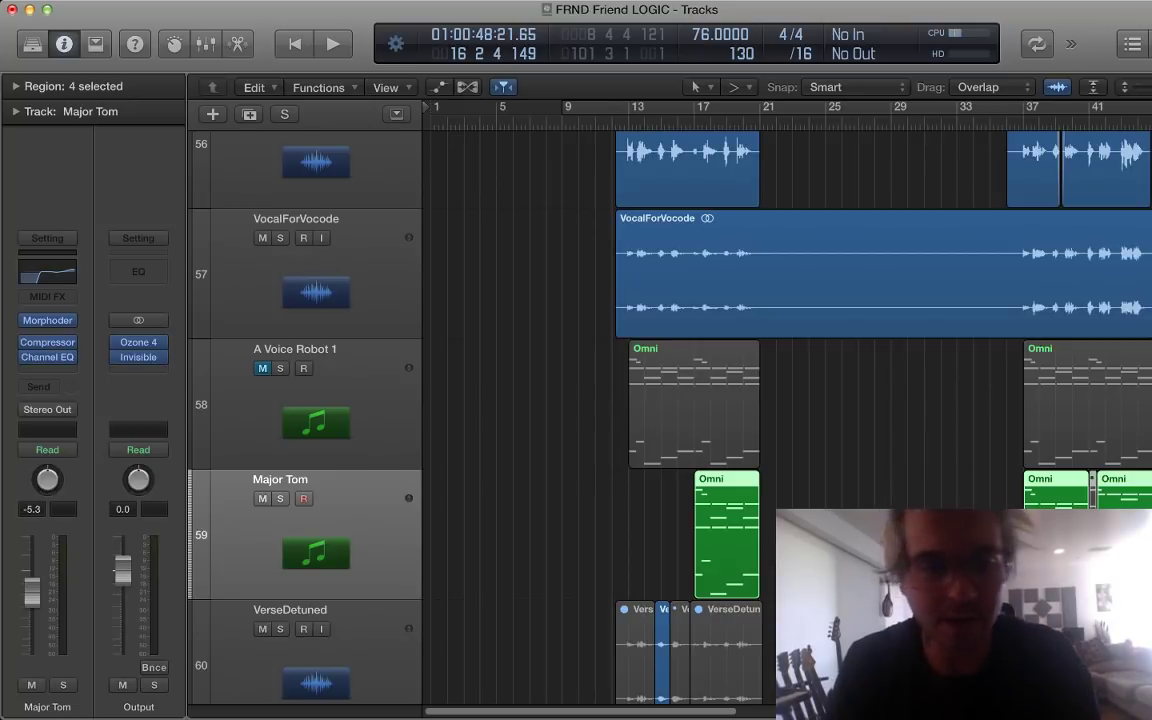
key(super+Right)
key(space)
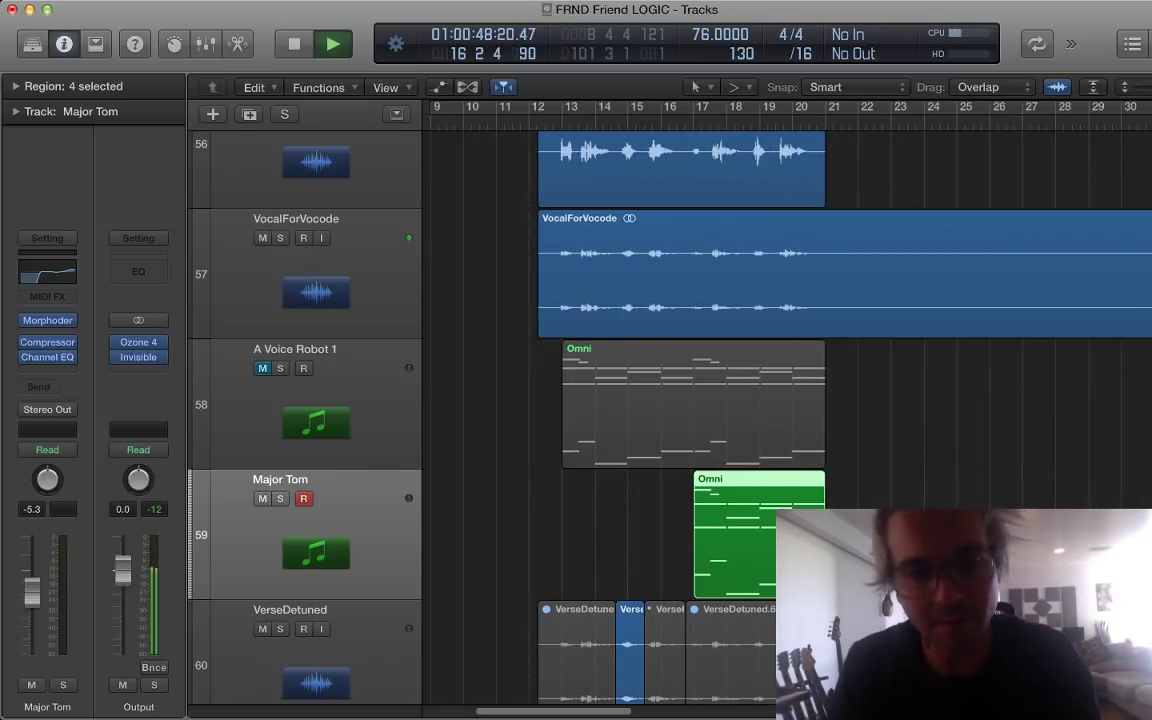
key(s)
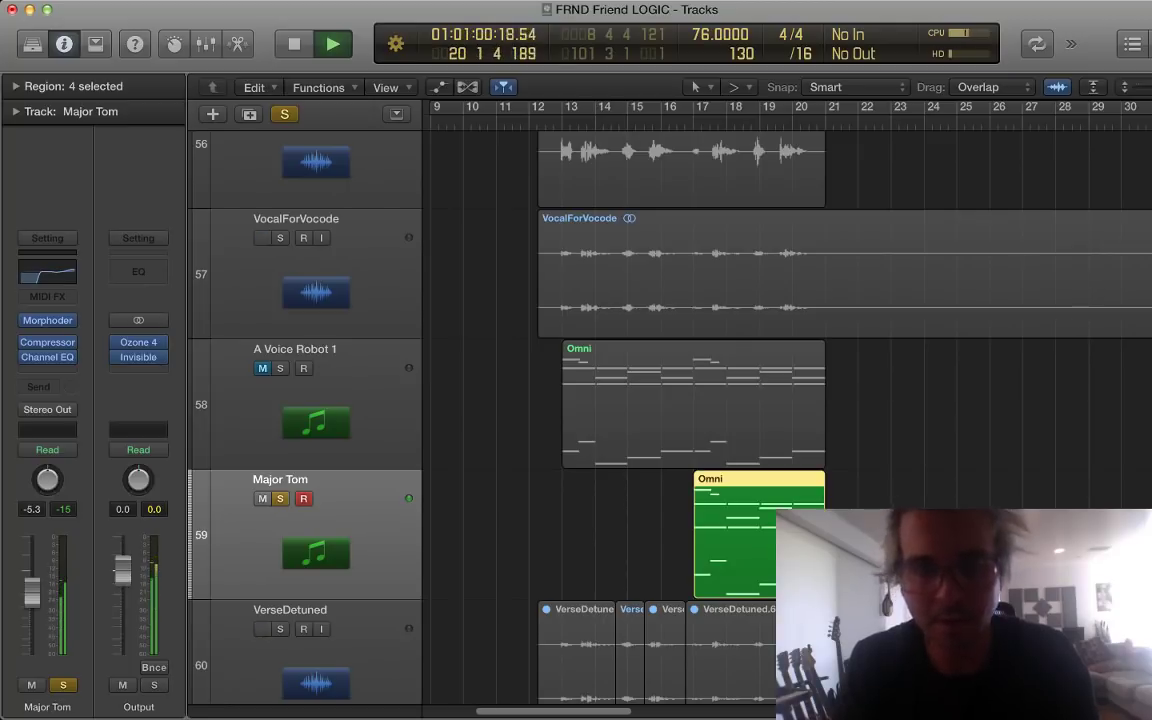
key(space)
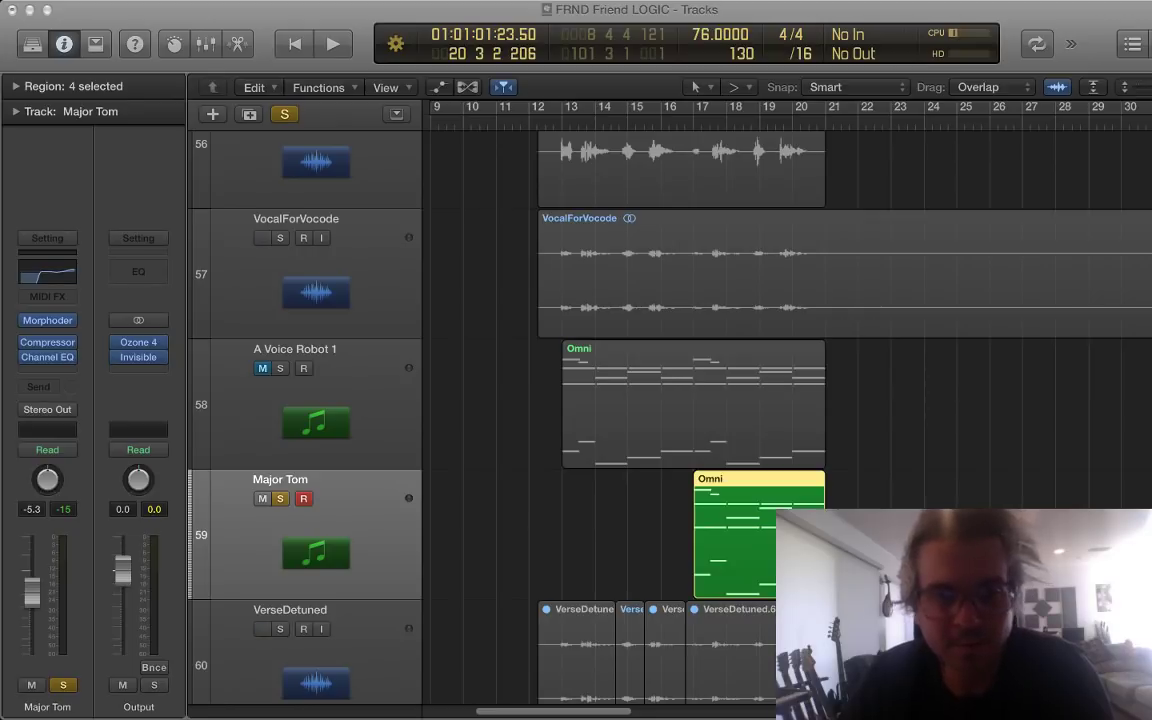
Step: Replay the soloed Major Tom part around bar 18 and release the solo to hear it within the full mix
key(space)
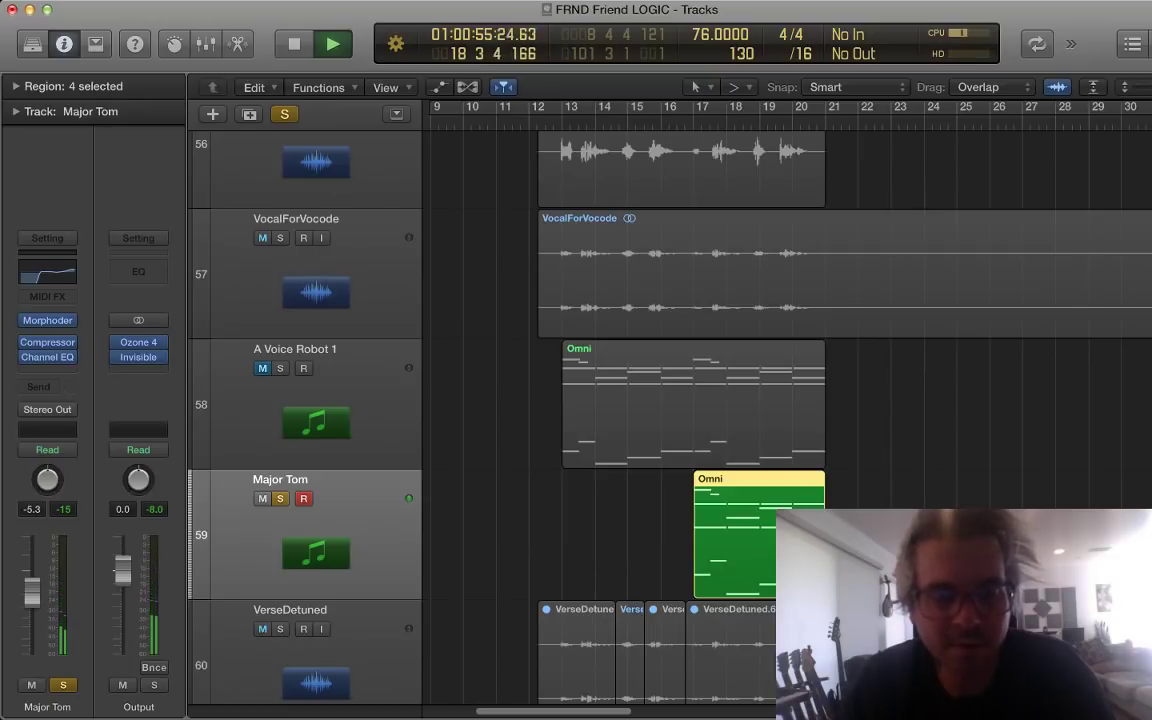
key(s)
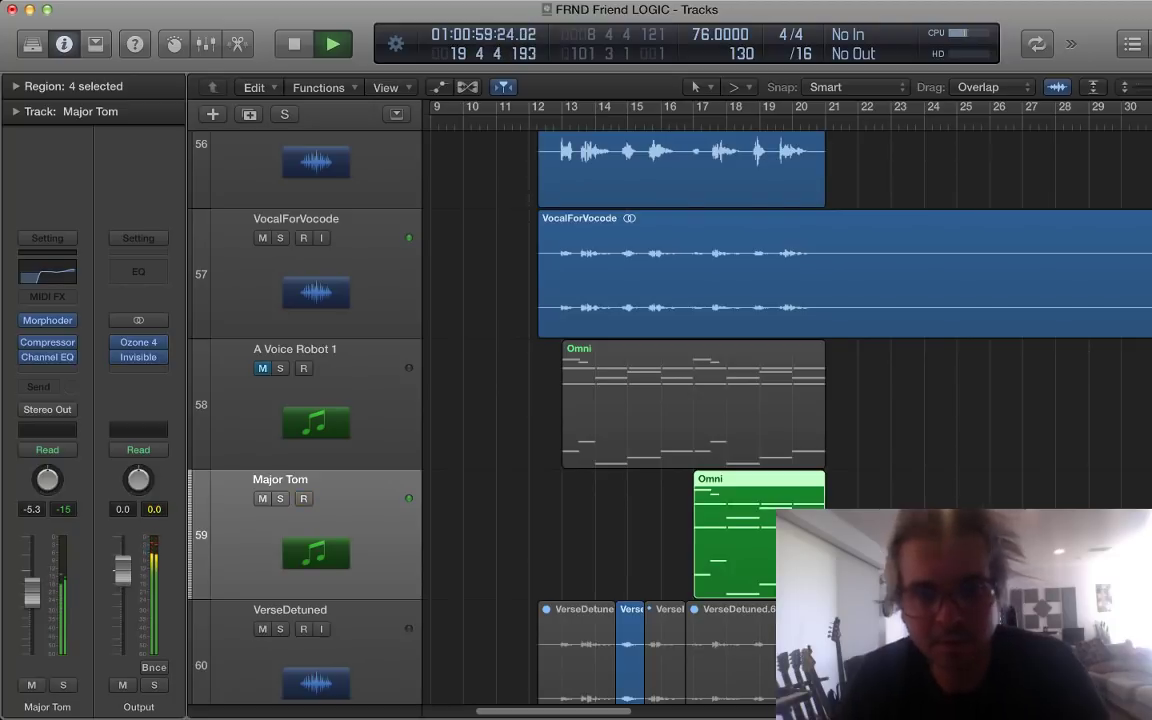
scroll(660, 400, down, 2)
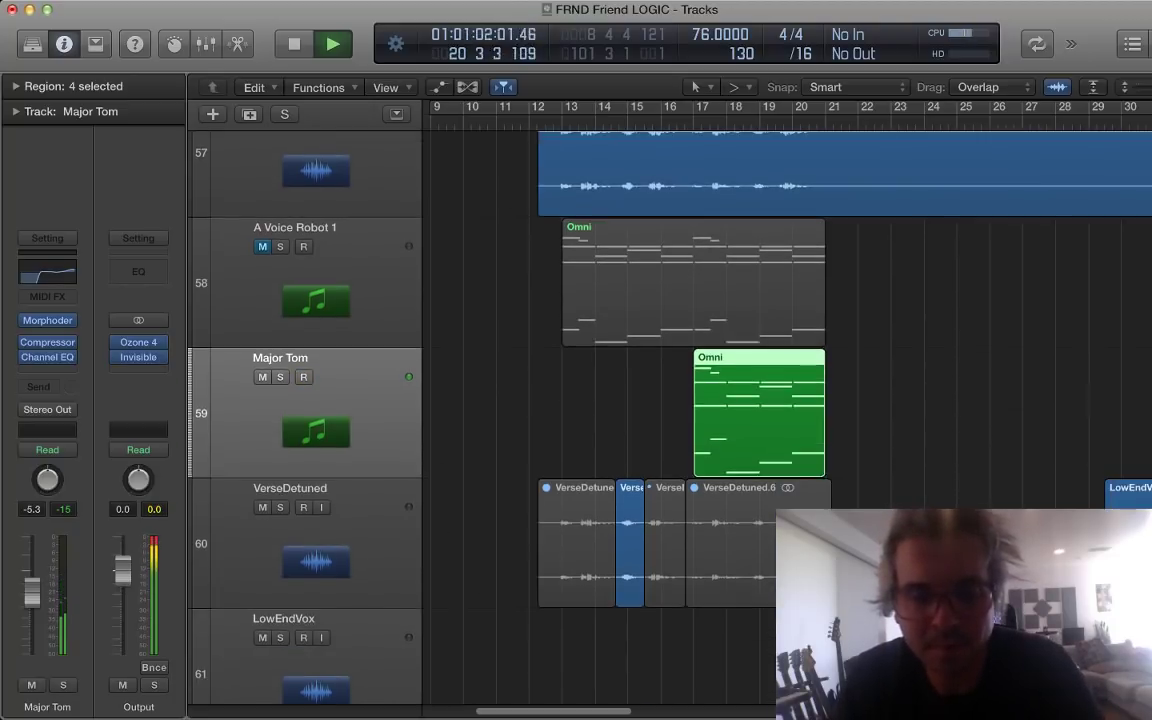
key(space)
Step: Play the verse from bar 13, solo VerseDetuned around bar 15 and select that track after stopping playback
scroll(660, 400, down, 8)
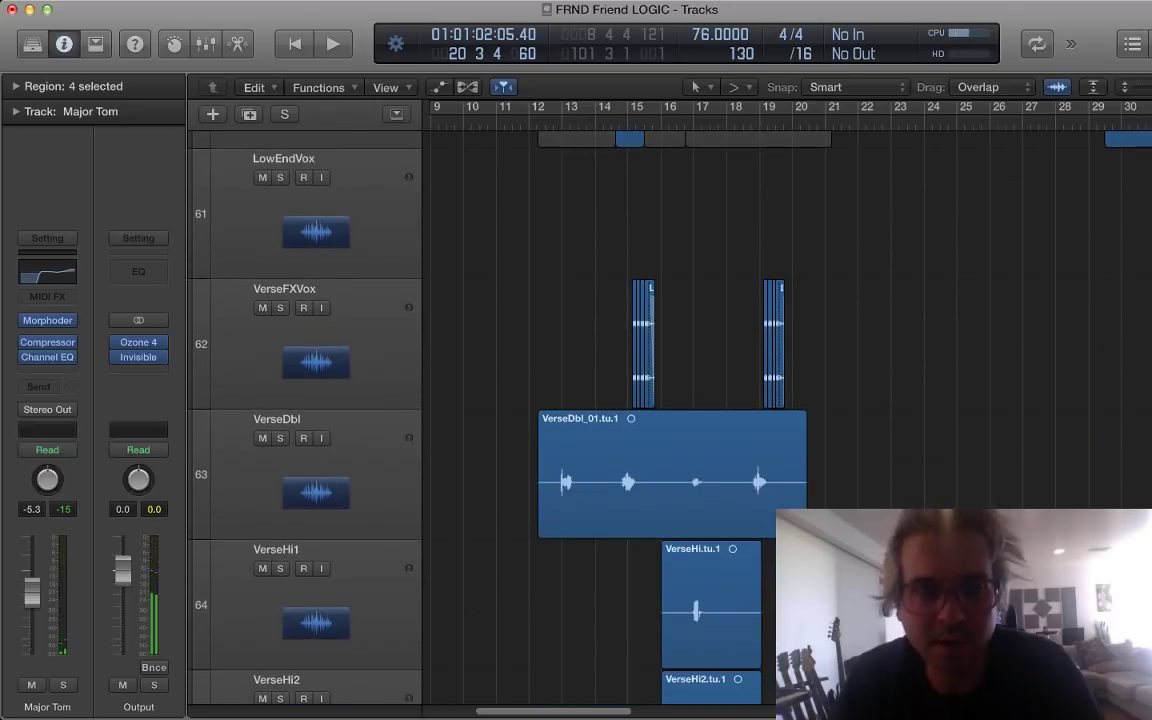
key(shift+comma)
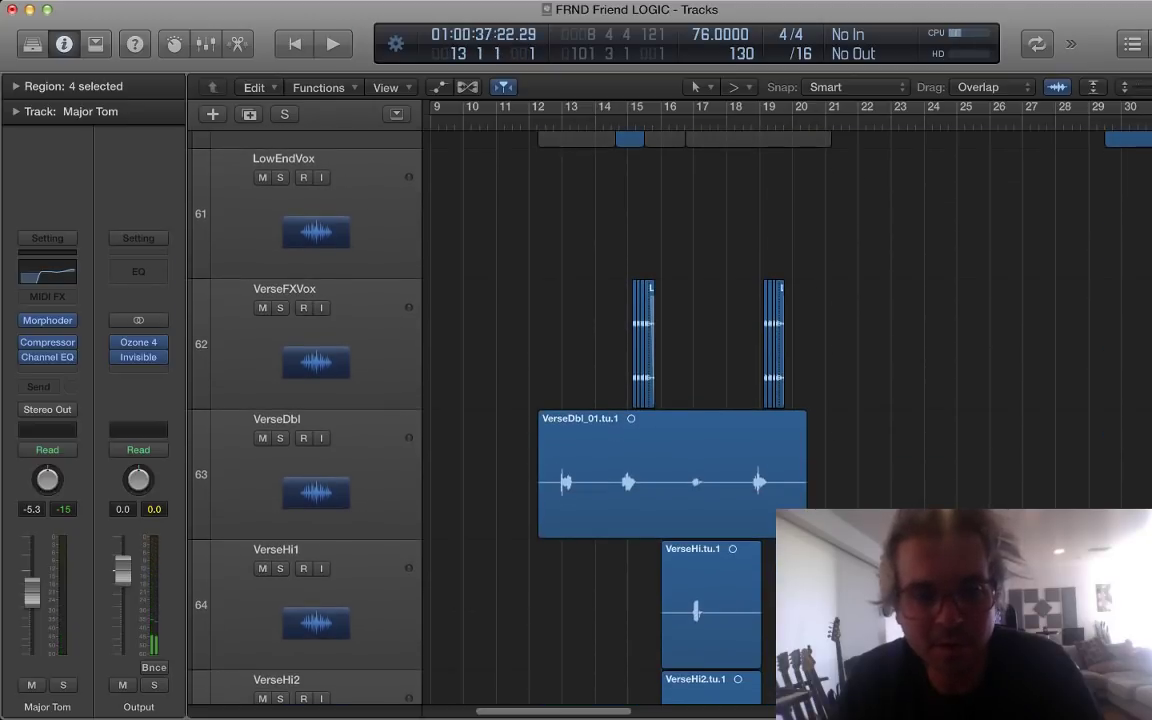
key(space)
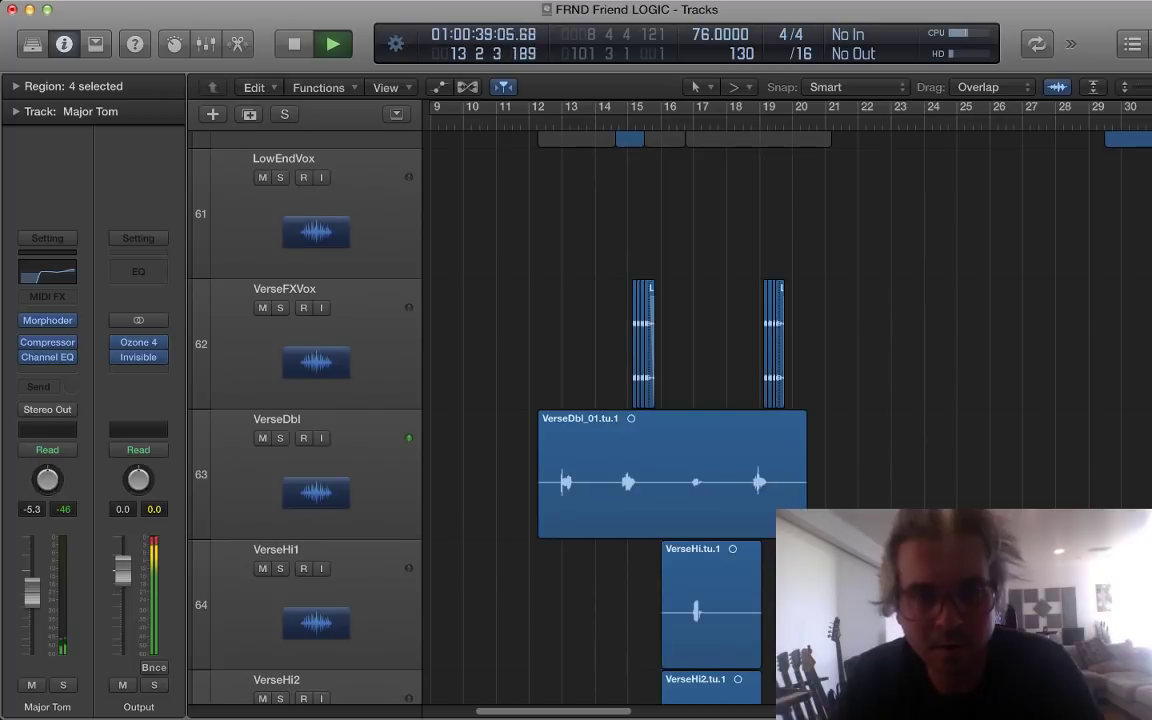
scroll(660, 400, up, 2)
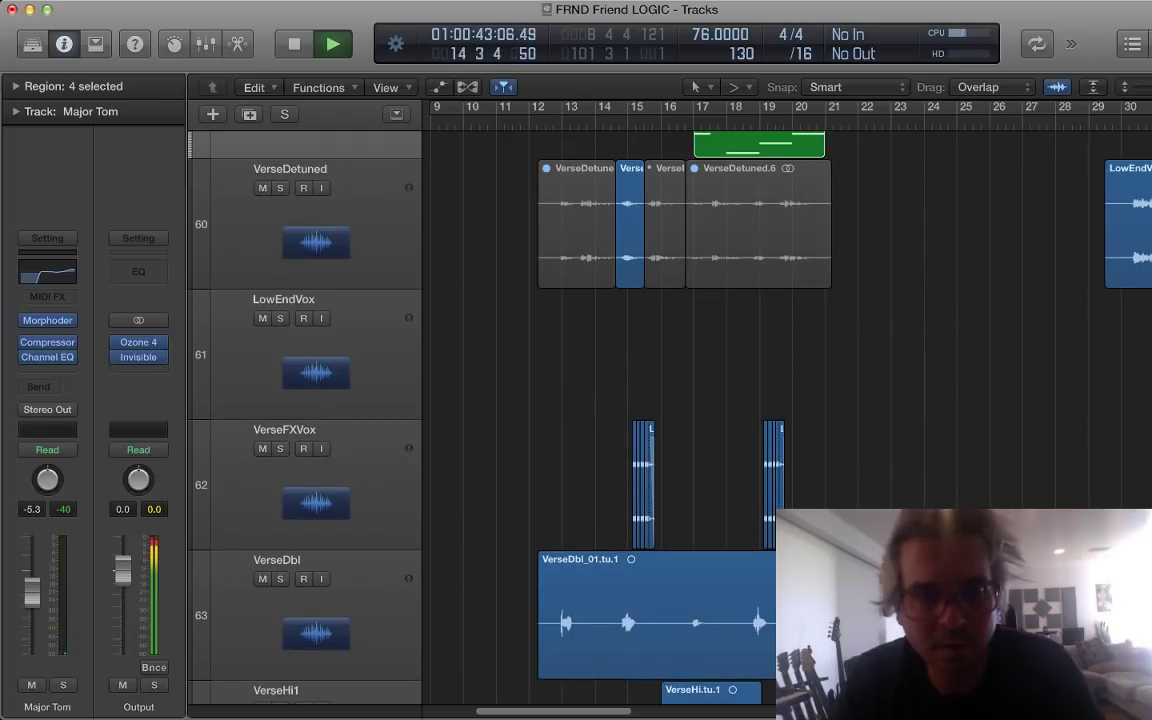
key(s)
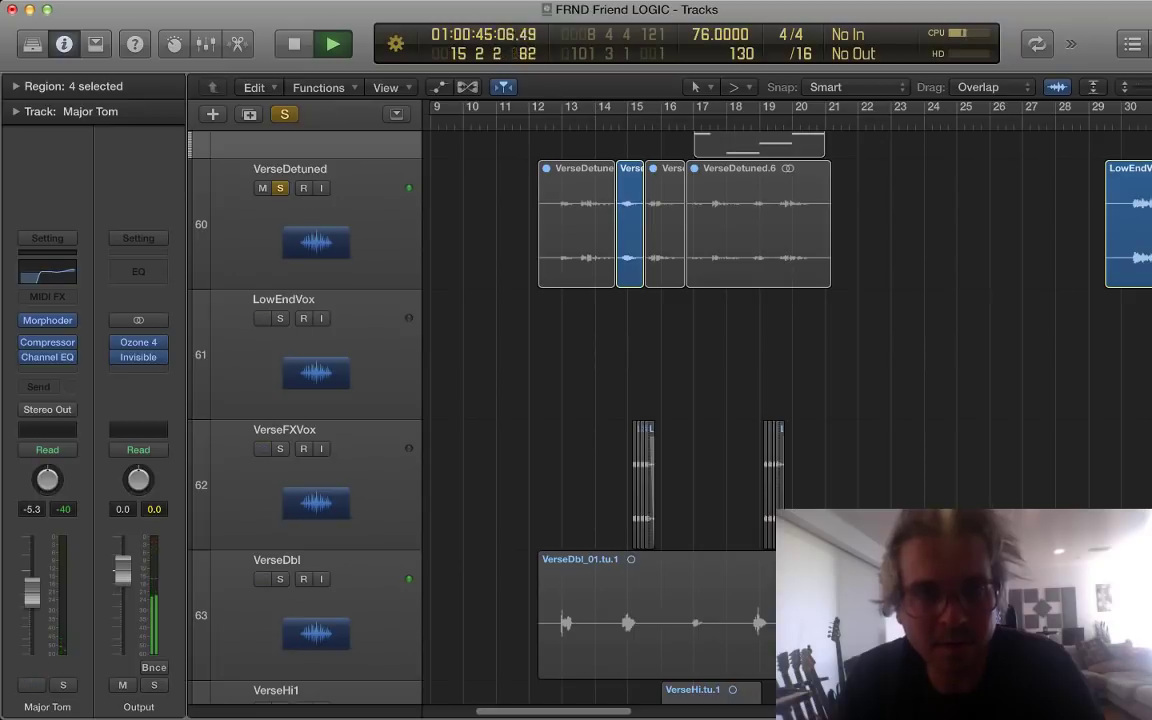
key(space)
key(Down)
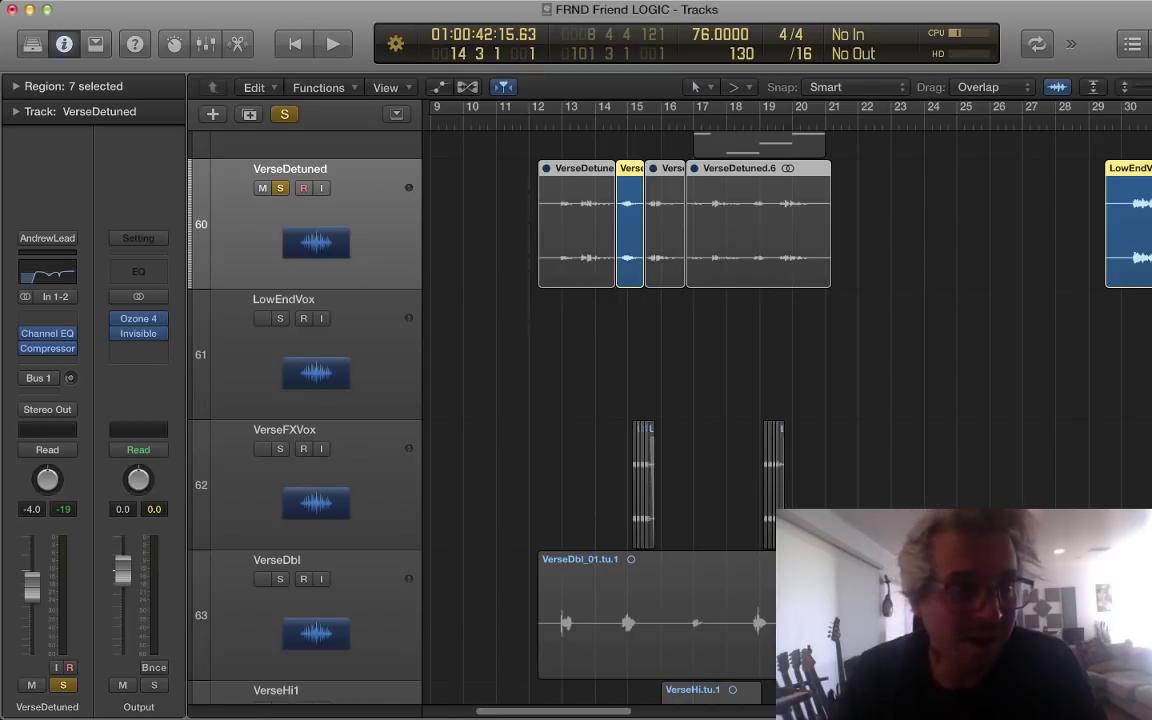
Step: Inspect the VerseDetuned.3 region near bar 15 up close, open it in the audio editor and close the editor area
scroll(600, 410, up, 3)
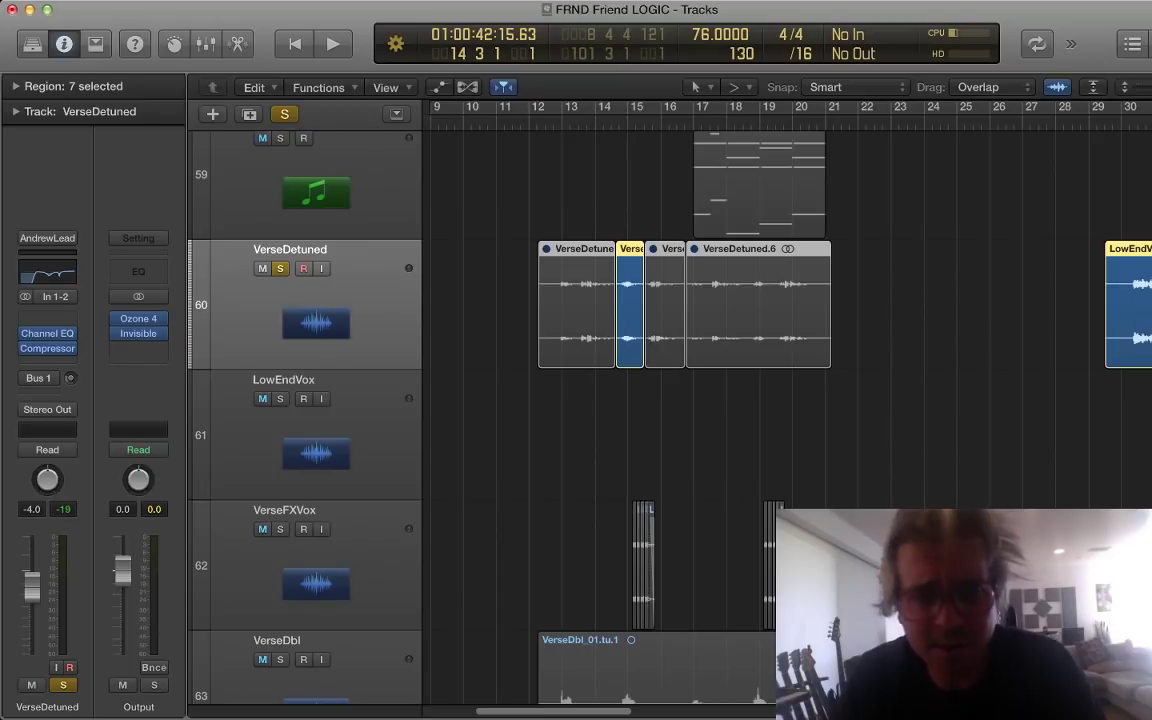
key(super+Right)
key(super+Right)
key(super+Right)
key(super+Down)
key(super+Down)
key(super+Down)
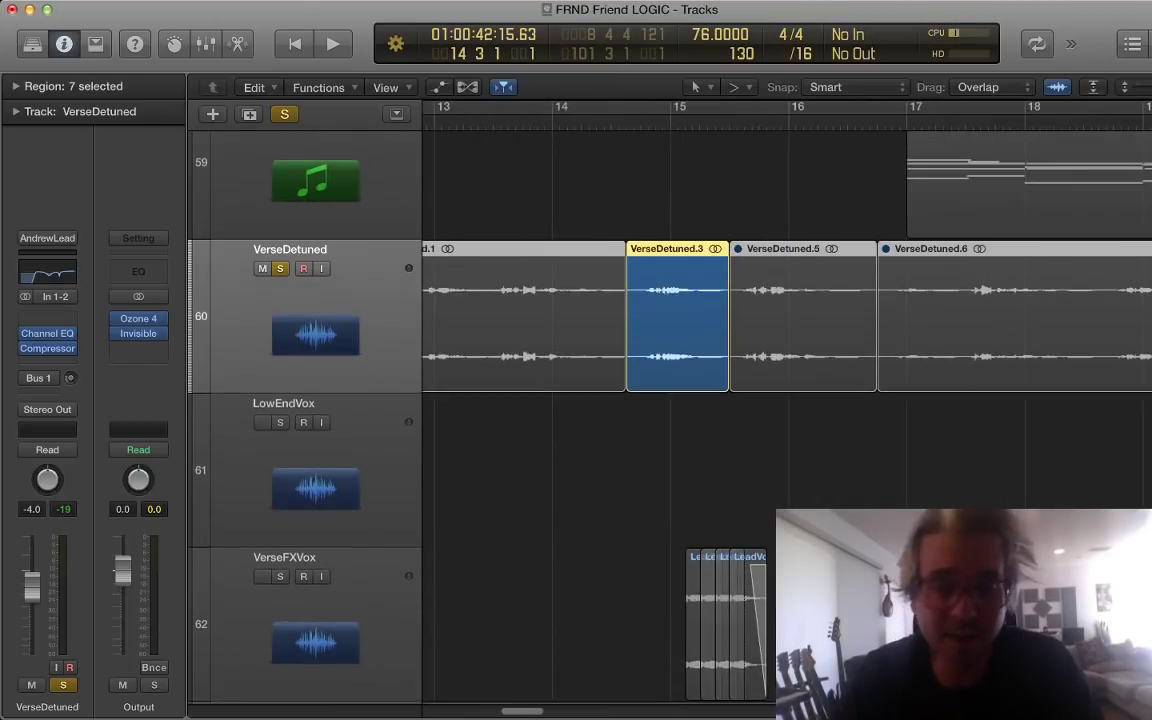
click(677, 470)
double_click(677, 330)
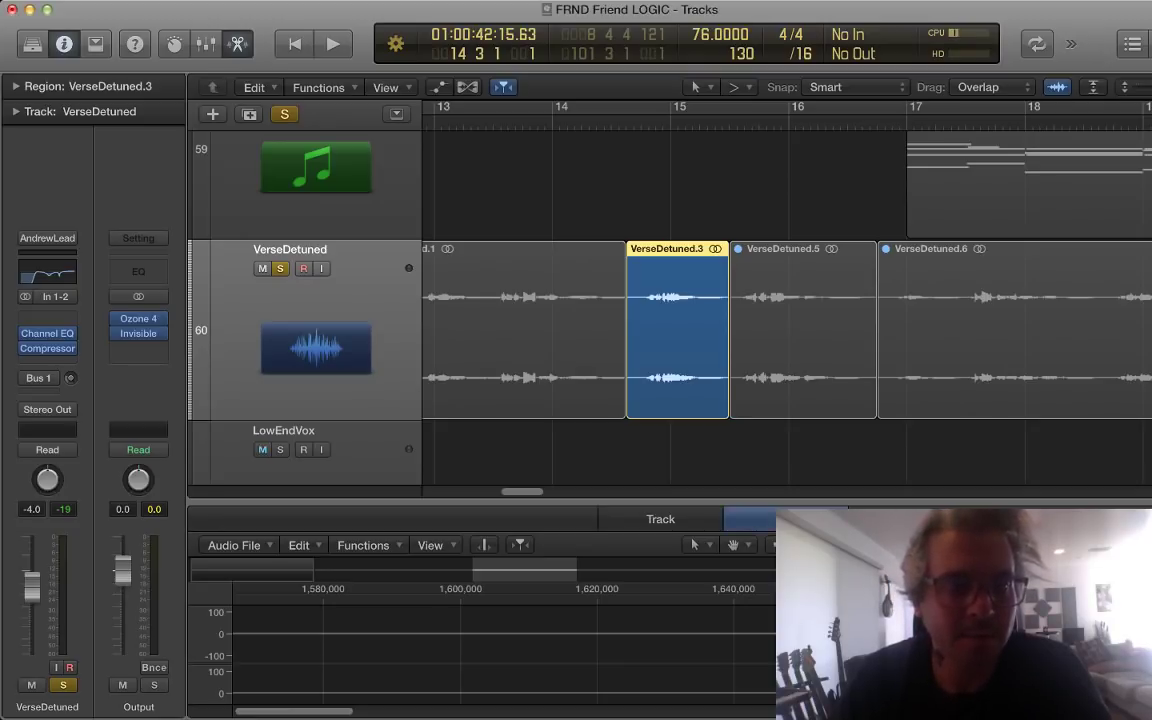
key(x)
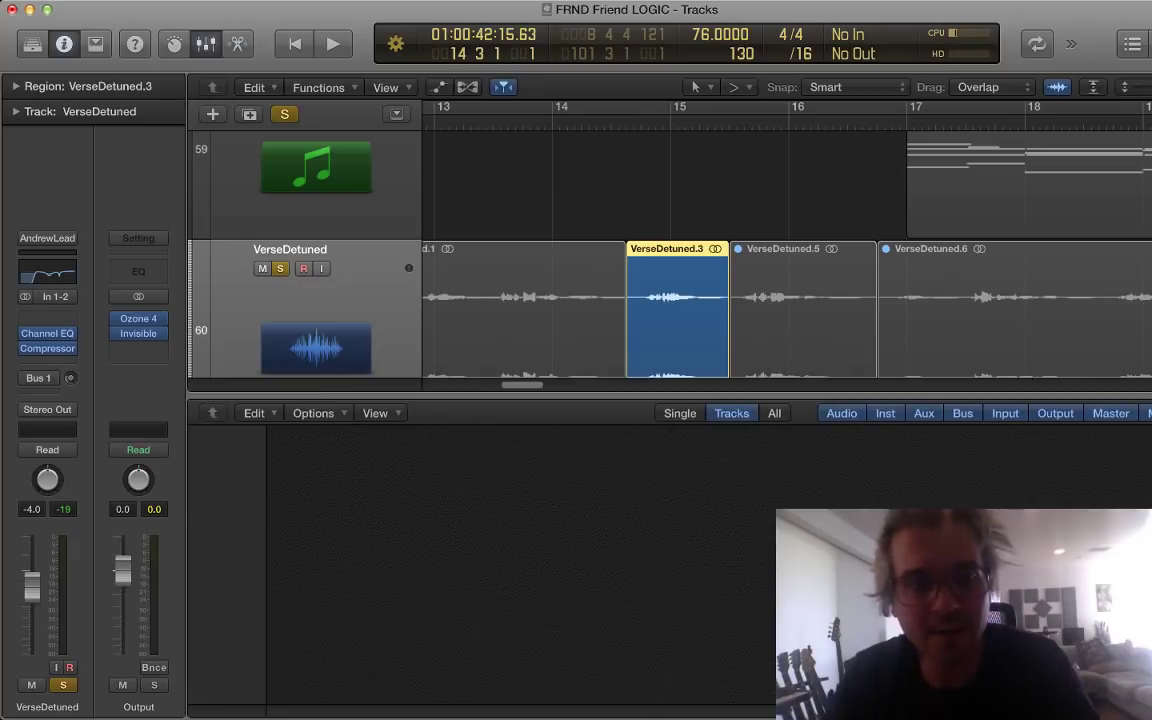
key(x)
Step: Release the solo on VerseDetuned and show the neighbouring verse vocal tracks across about bars 11 to 25
key(s)
key(super+Up)
key(super+Up)
key(super+Up)
key(super+Up)
key(super+Up)
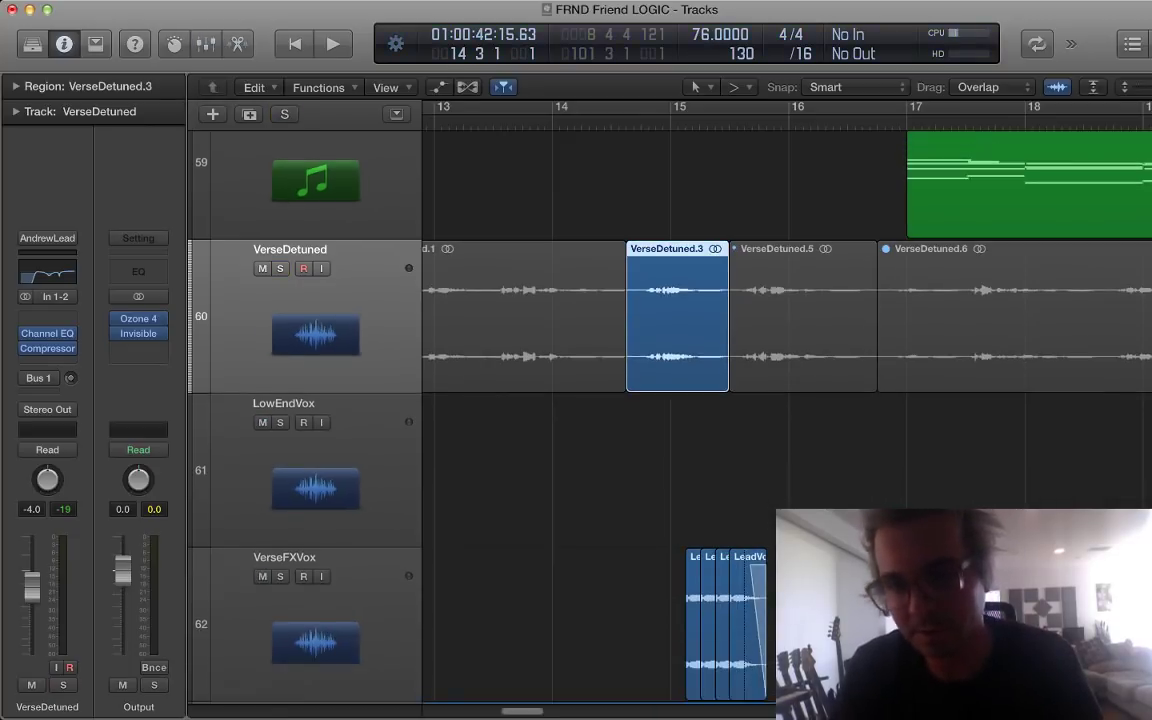
key(super+Left)
key(super+Left)
key(super+Left)
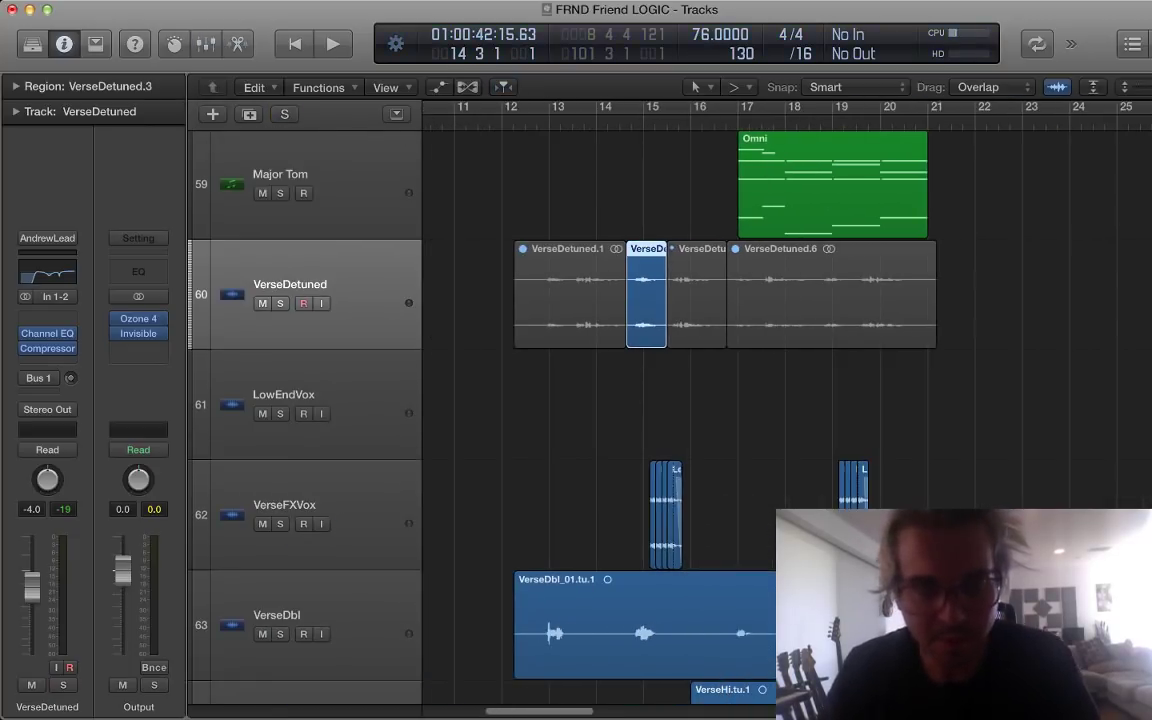
Step: Look over the supporting verse vocals from VerseDetuned to VerseHi2 around bars 12 to 21
scroll(655, 410, down, 8)
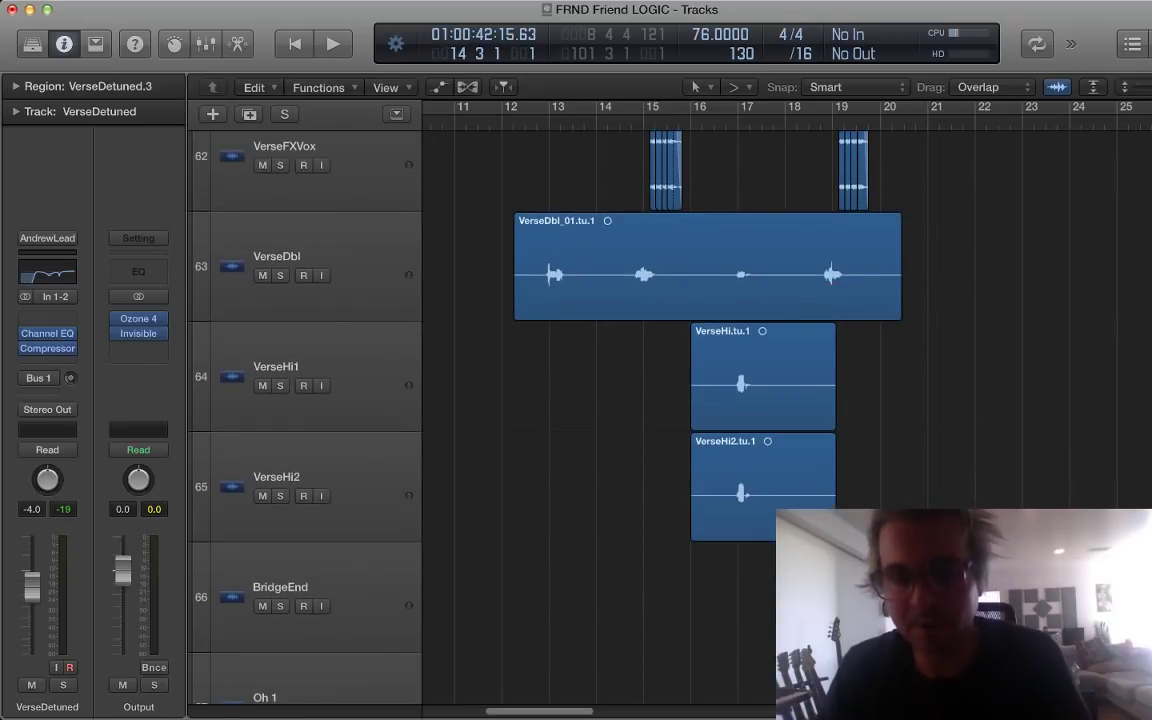
scroll(655, 410, up, 8)
key(super+Left)
key(super+Left)
key(super+Up)
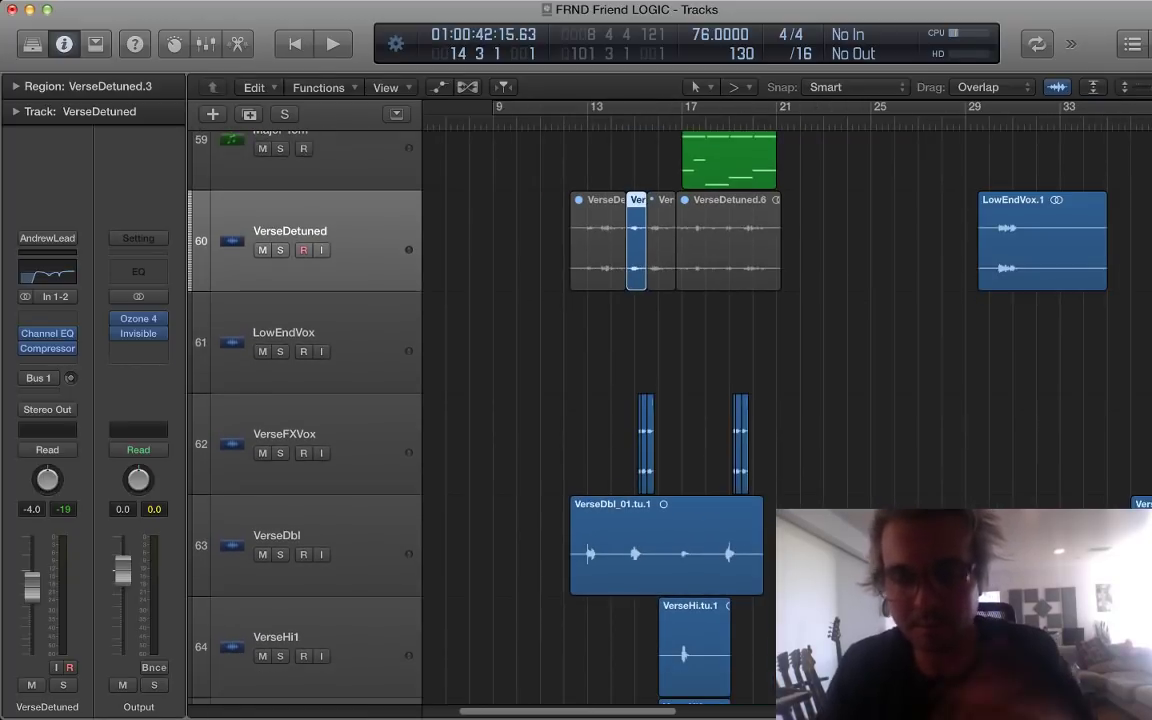
scroll(655, 410, down, 2)
key(super+Right)
key(super+Right)
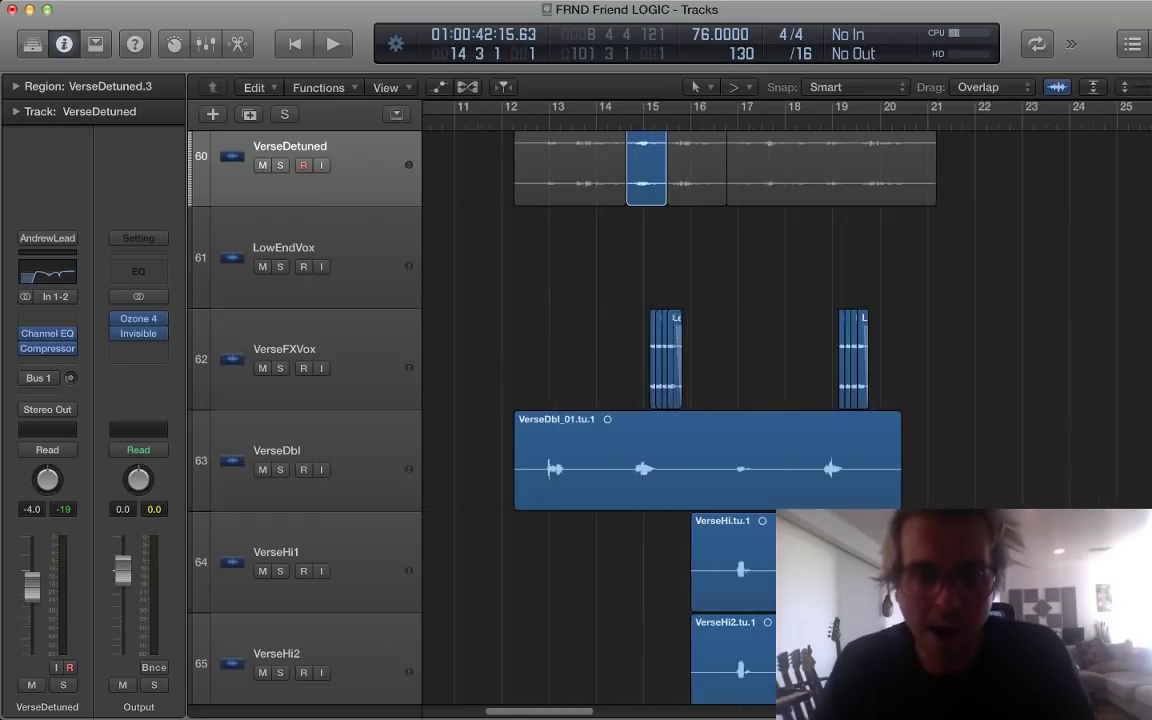
Step: Play the verse from bar 14, select and solo VerseFXVox around bar 15, and release the solo after stopping playback
key(space)
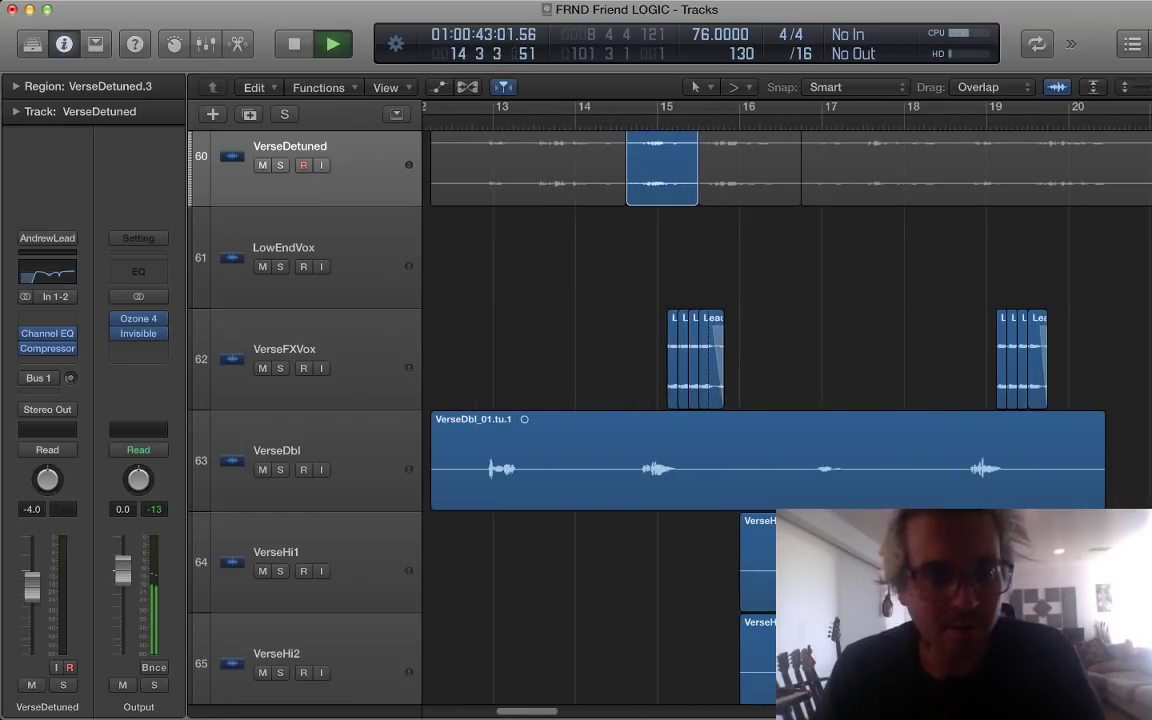
key(Down)
key(Down)
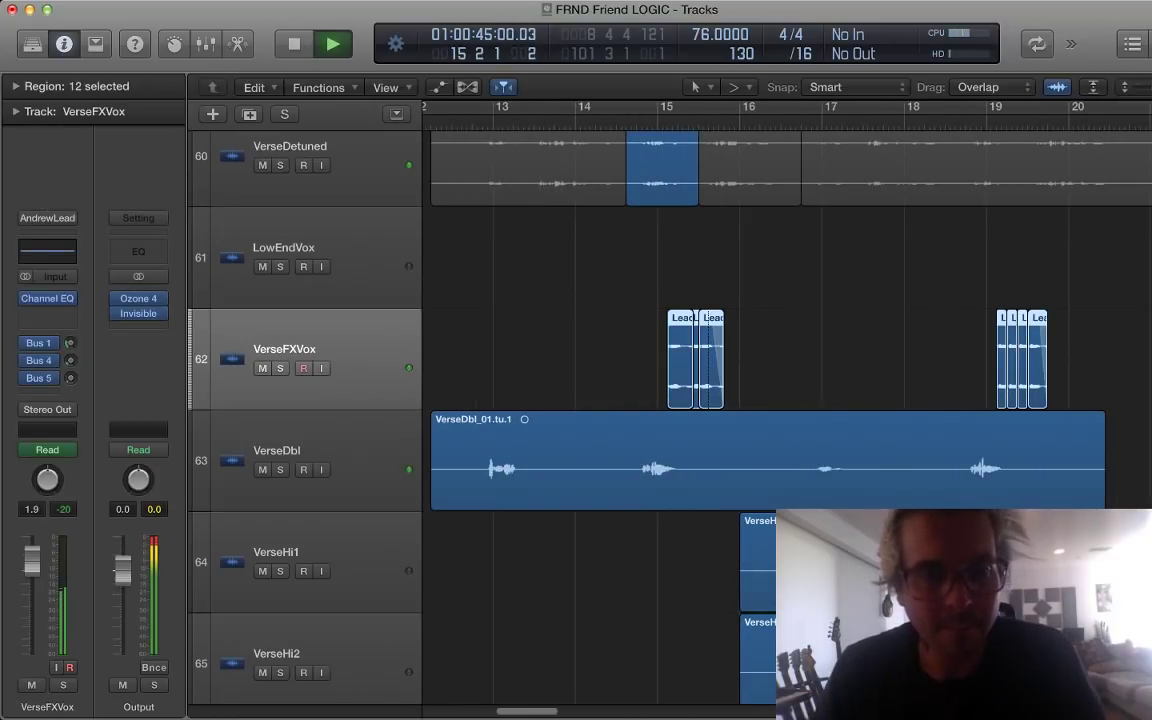
key(s)
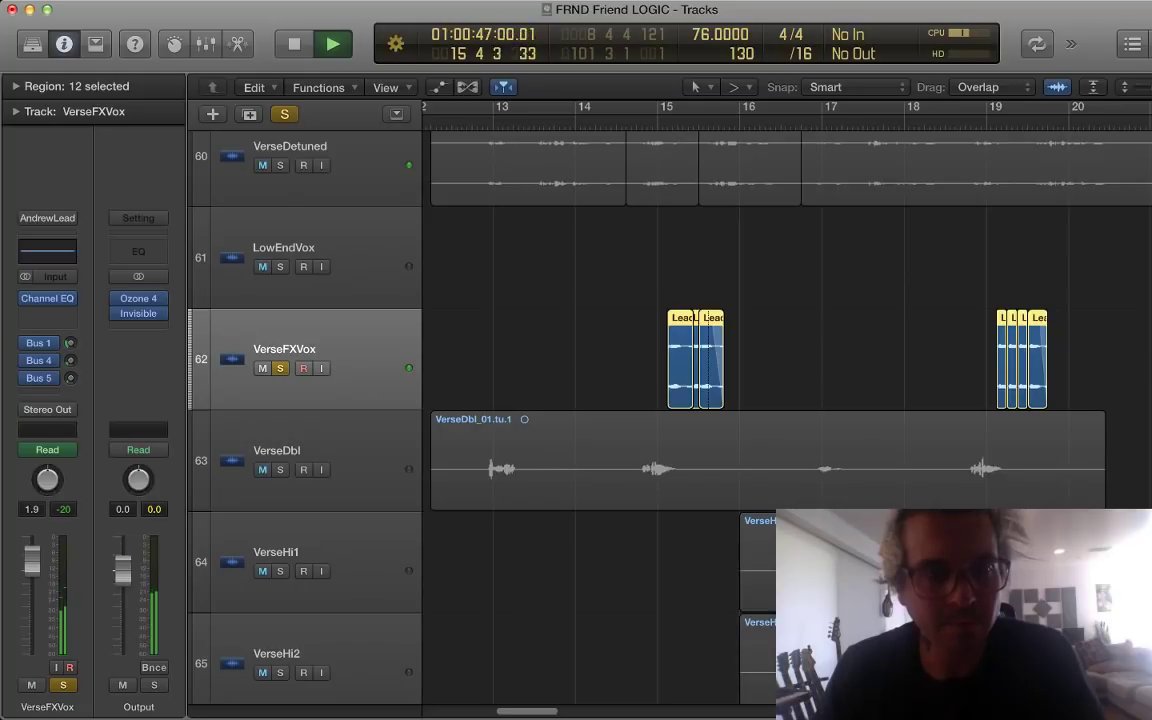
key(space)
key(s)
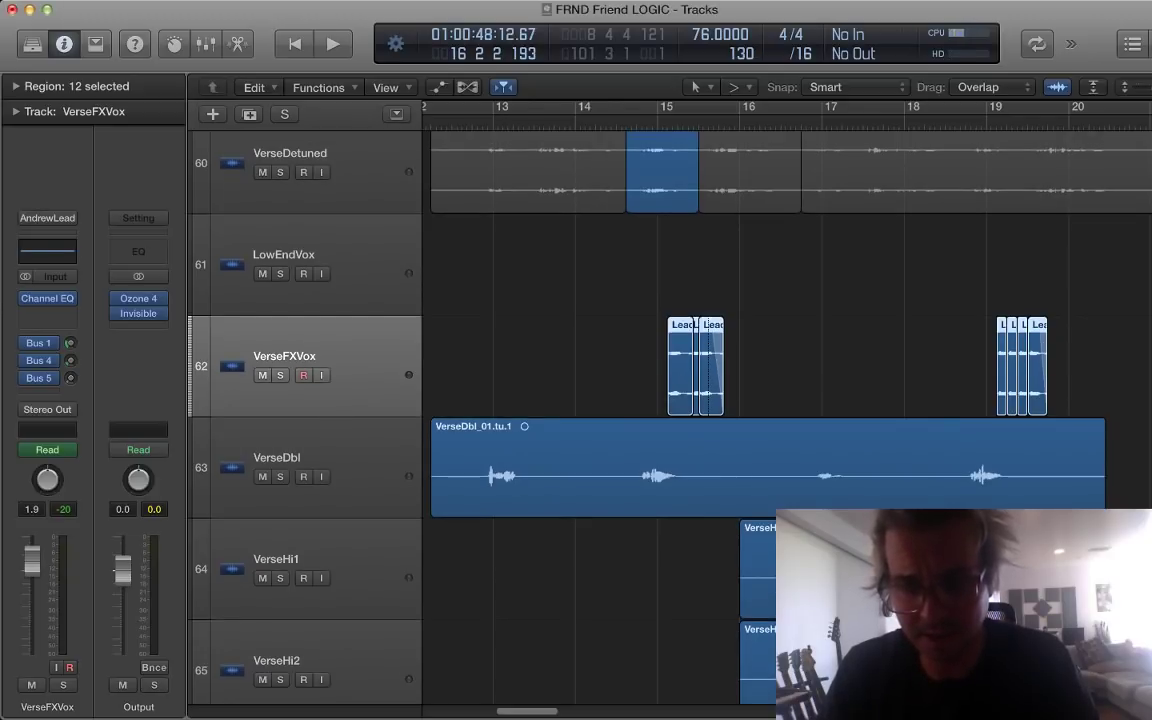
Step: Play the full mix from about bar 16 and replay it to hear the VerseDbl, VerseHi1 and VerseHi2 vocals
key(space)
scroll(760, 400, down, 3)
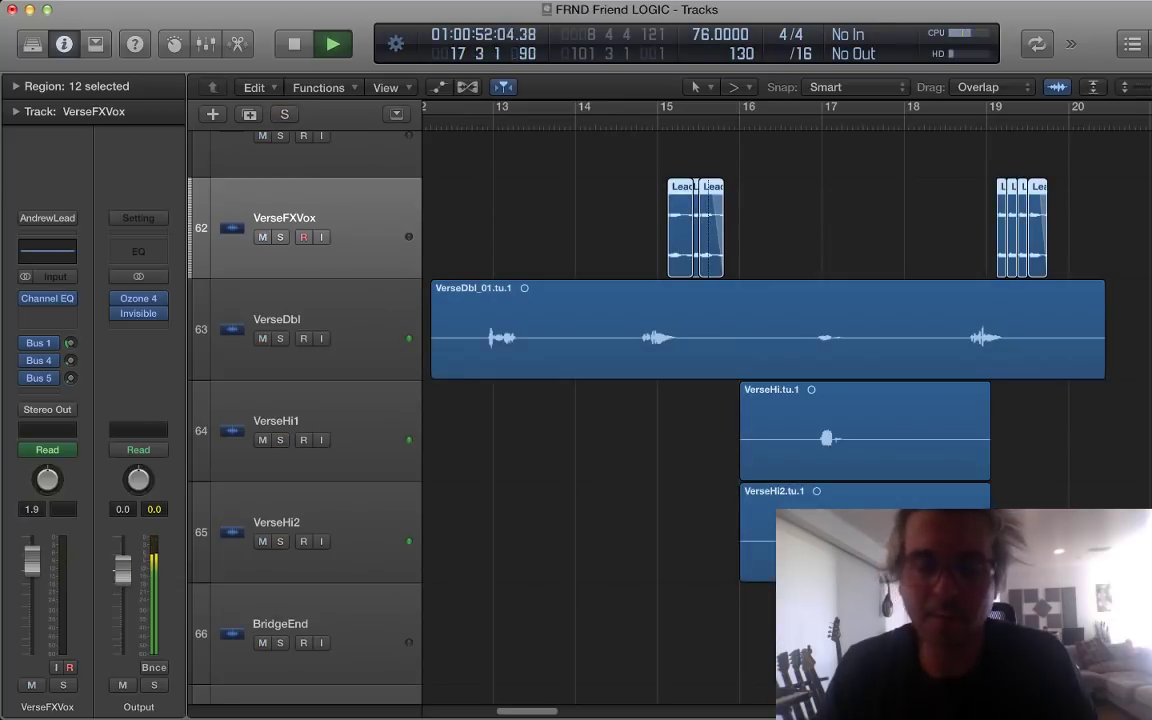
key(space)
key(space)
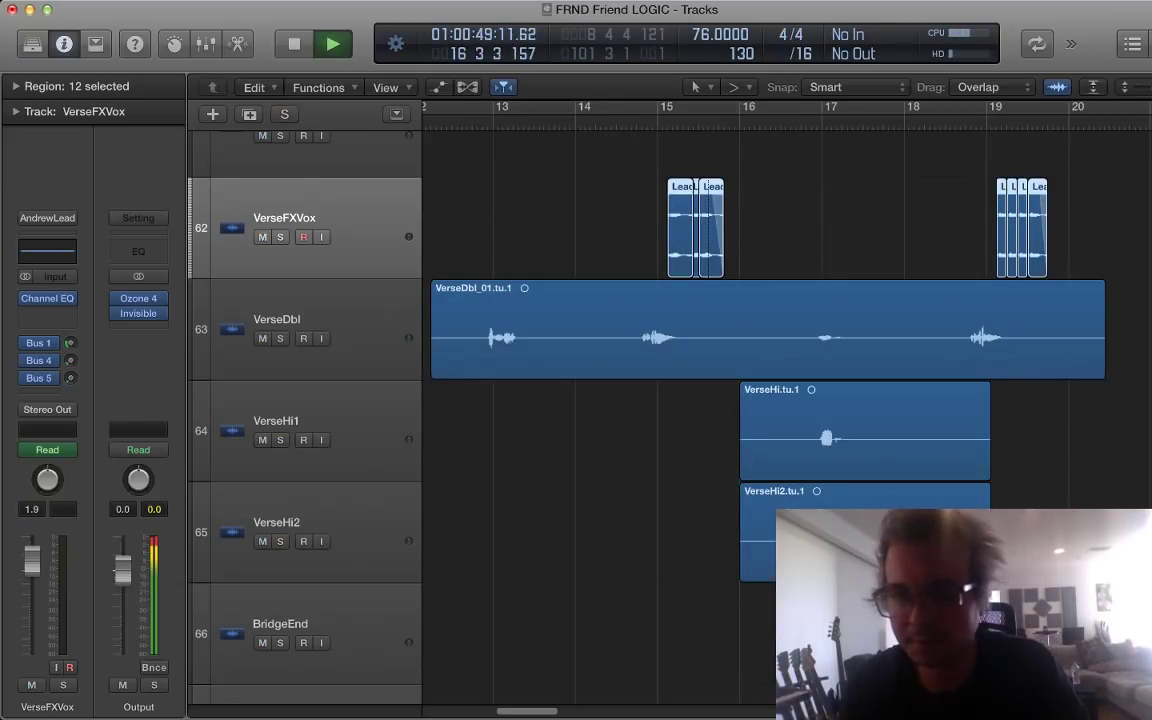
Step: Locate the PreThing track during playback, select it and inspect its region near bar 20 up close before stopping
key(super+Up)
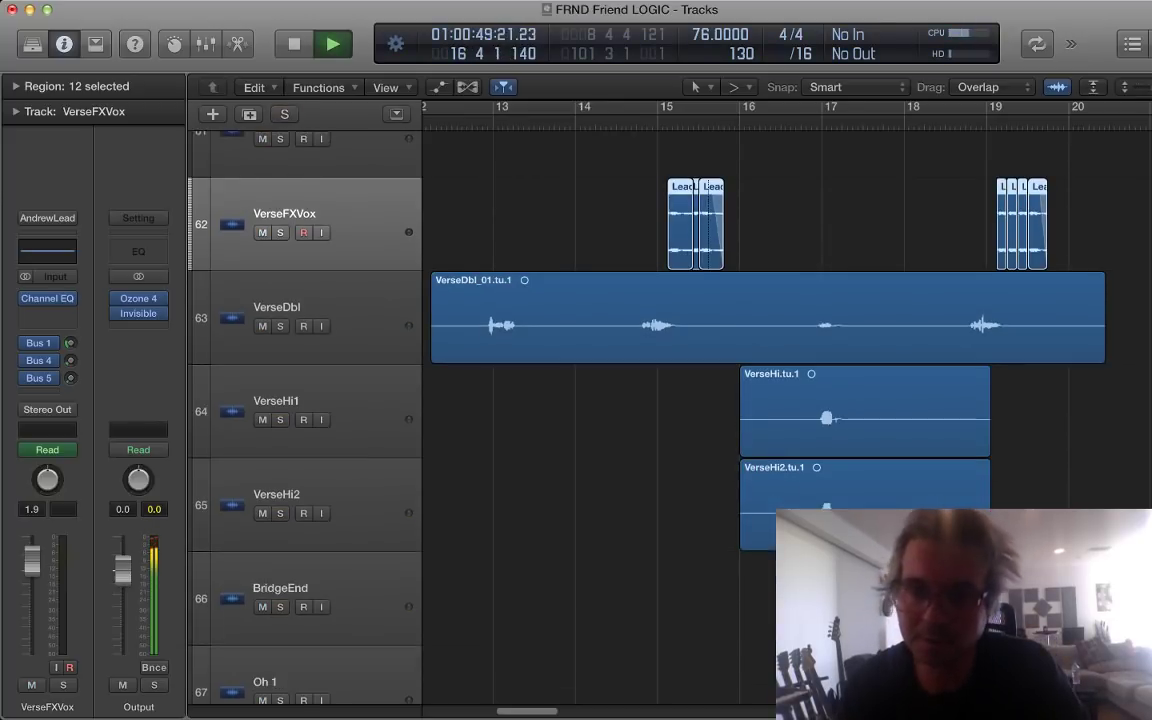
key(super+Up)
key(super+Left)
key(super+Left)
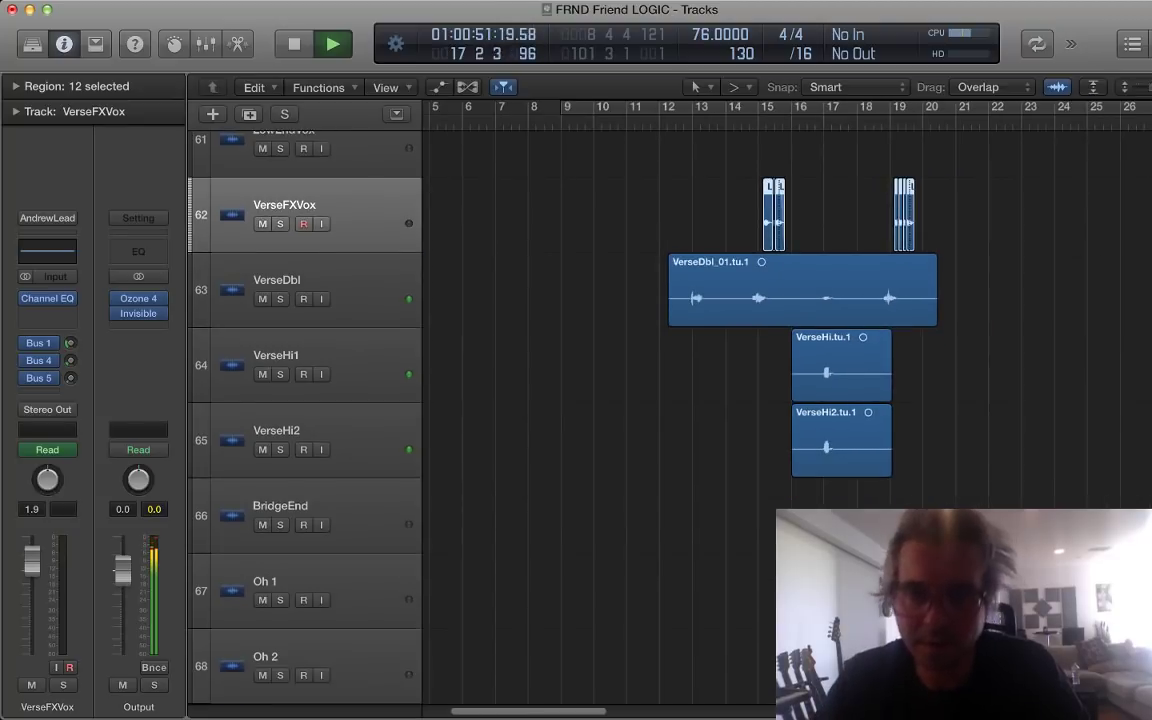
key(super+Up)
scroll(660, 400, up, 6)
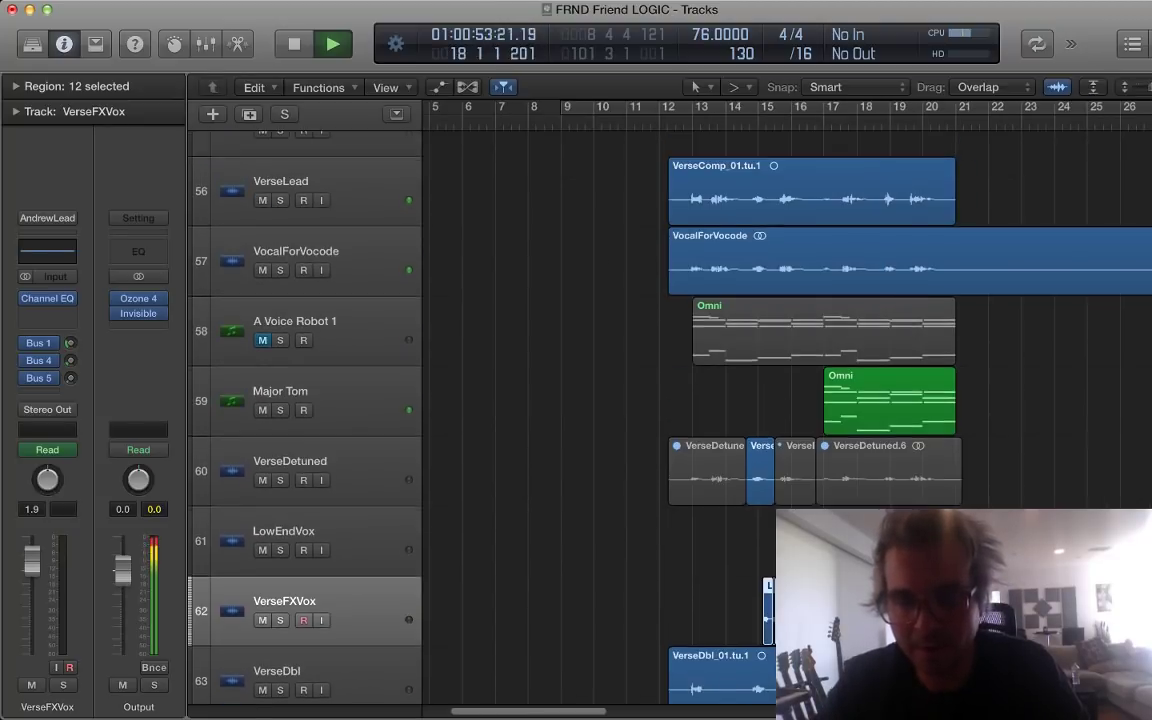
scroll(670, 400, up, 10)
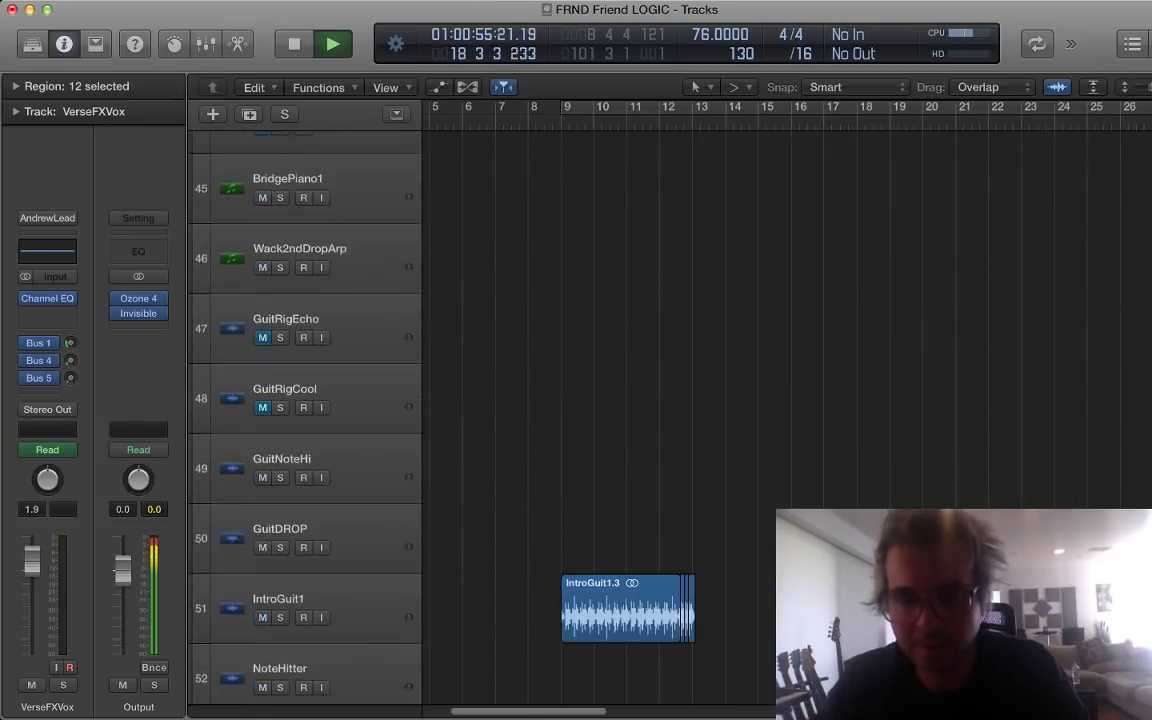
scroll(670, 400, down, 5)
click(340, 300)
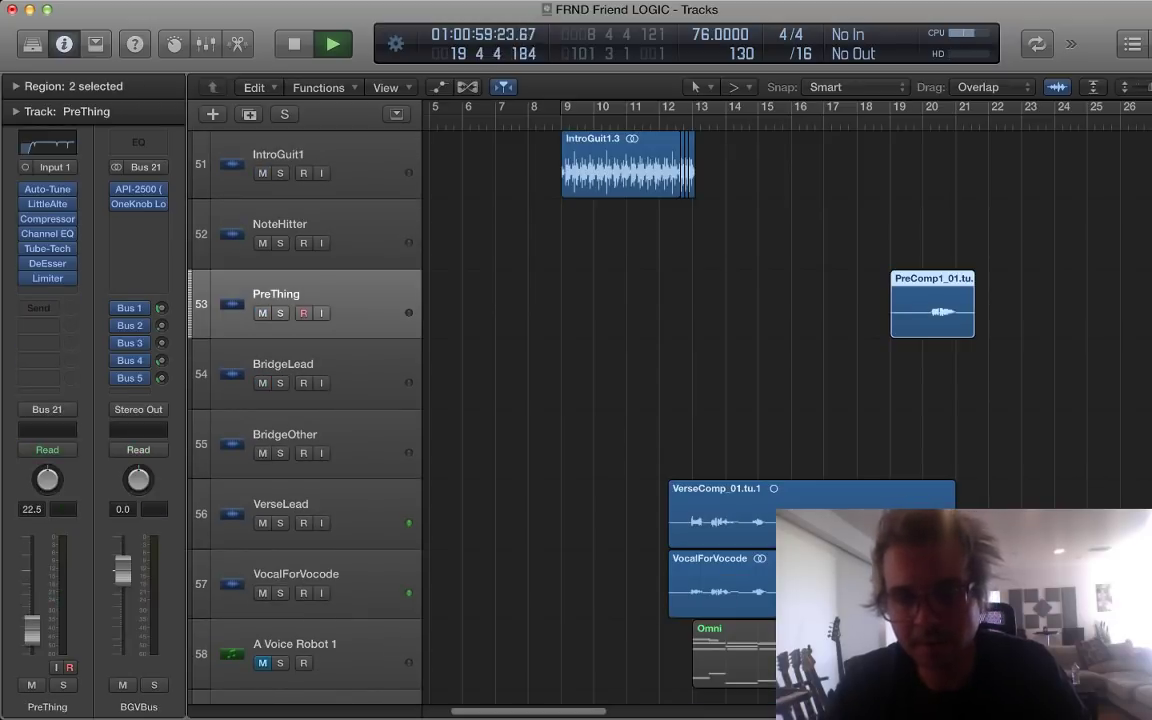
key(z)
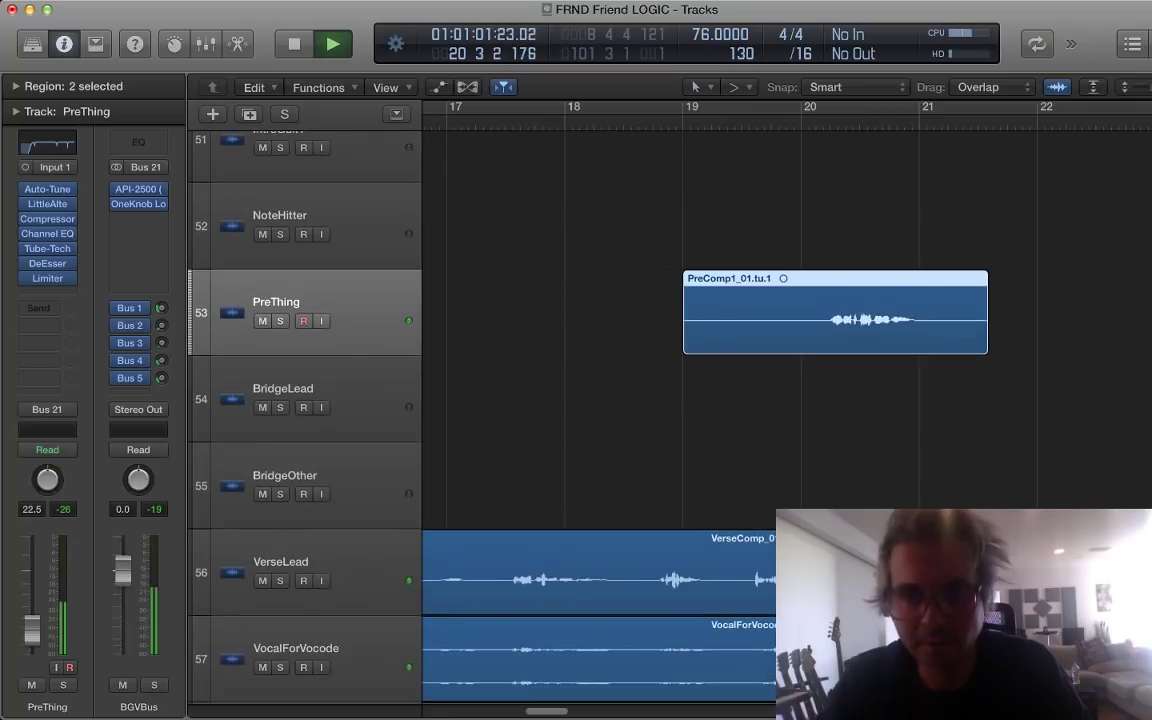
key(space)
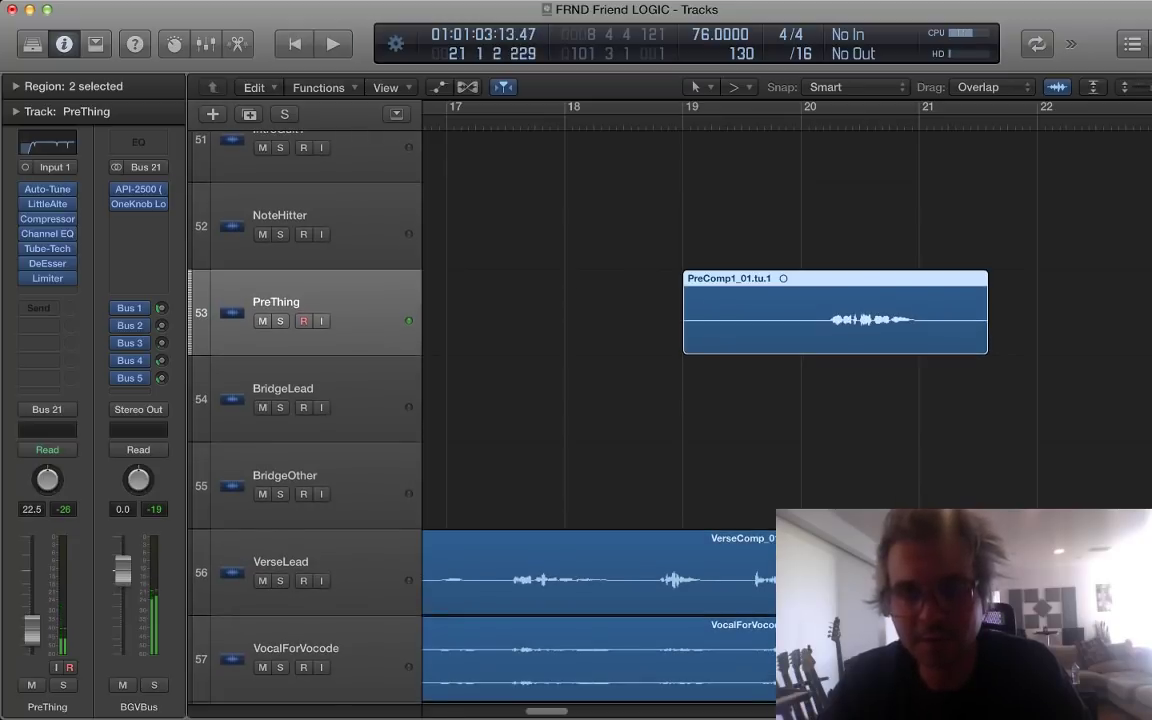
Step: Set a cycle range from bar 20 to bar 21 and loop the PreThing phrase within the full mix
key(c)
drag(802, 107, 918, 107)
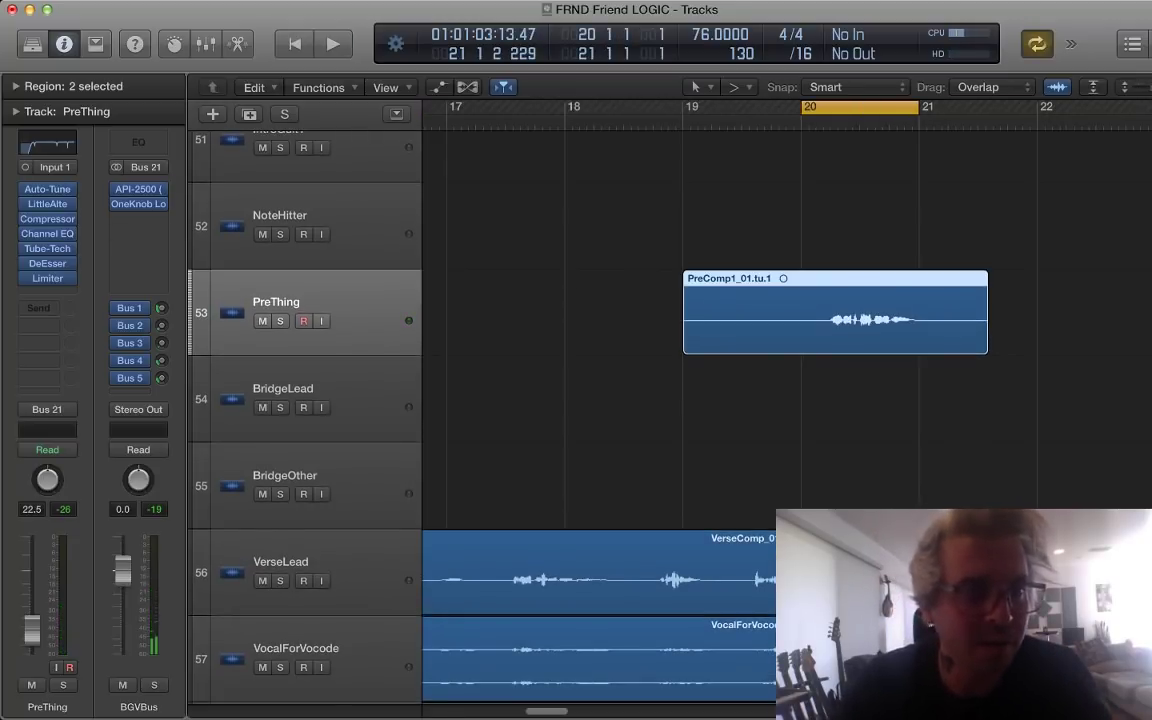
mouse_move(47, 189)
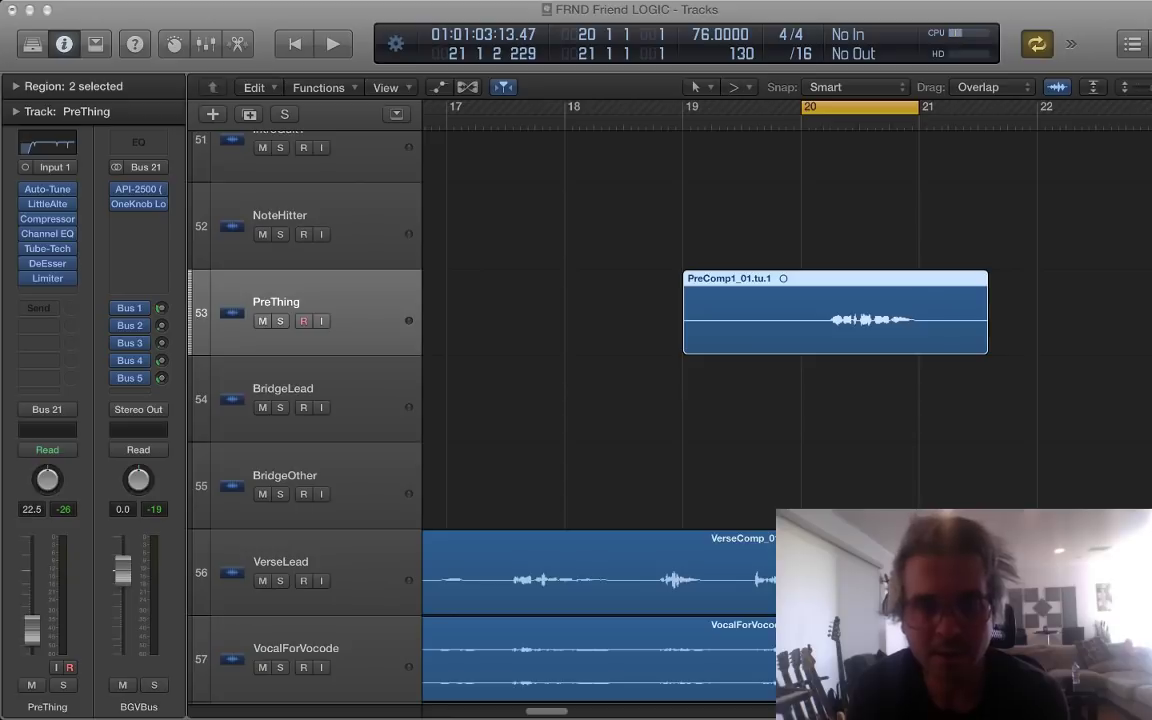
key(space)
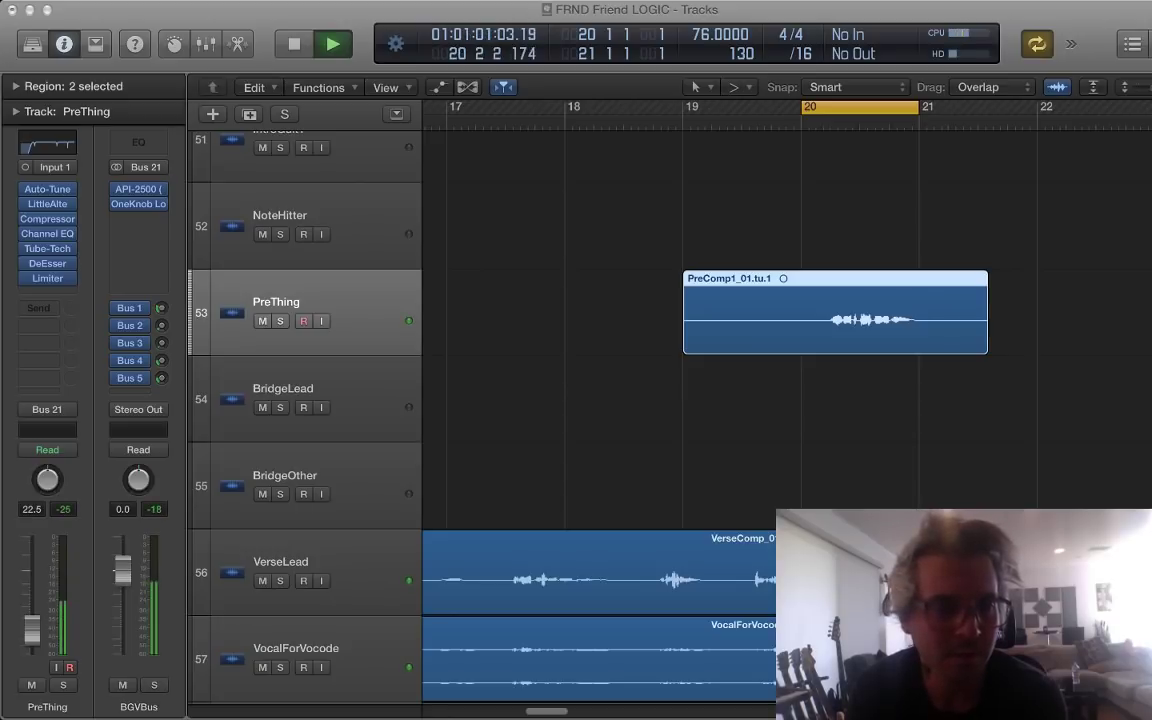
Step: Solo PreThing over the looped phrase, stop playback, release the solo, turn off the cycle and deselect its regions
key(s)
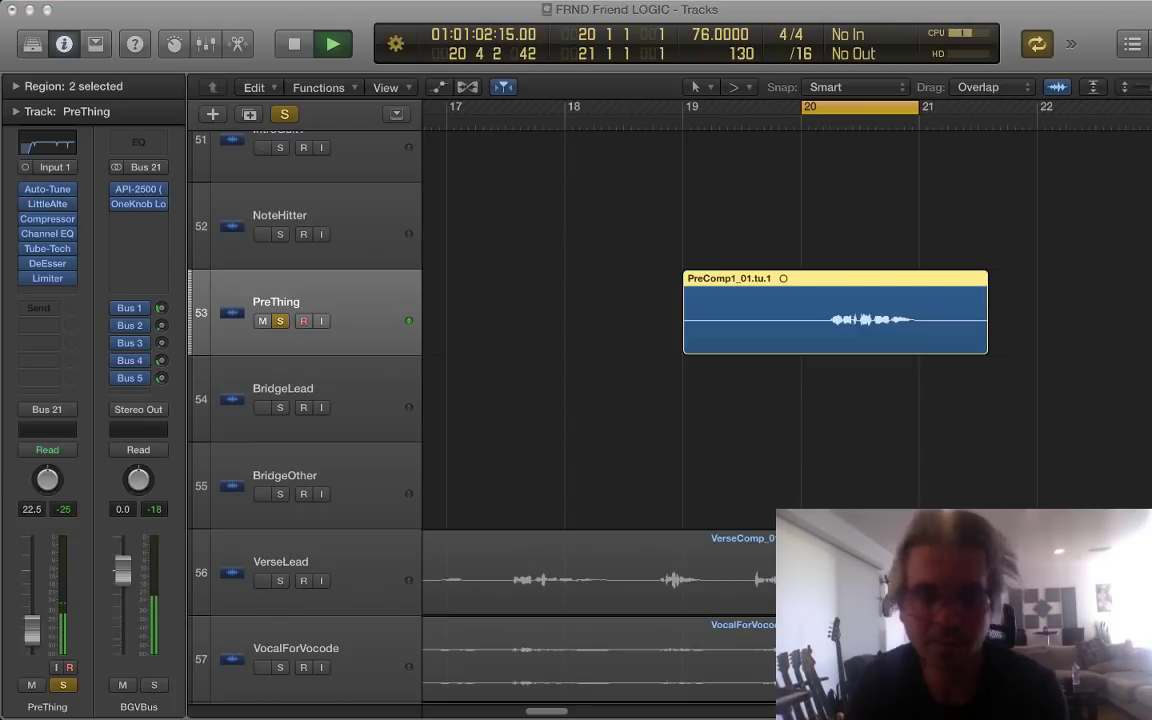
key(space)
key(s)
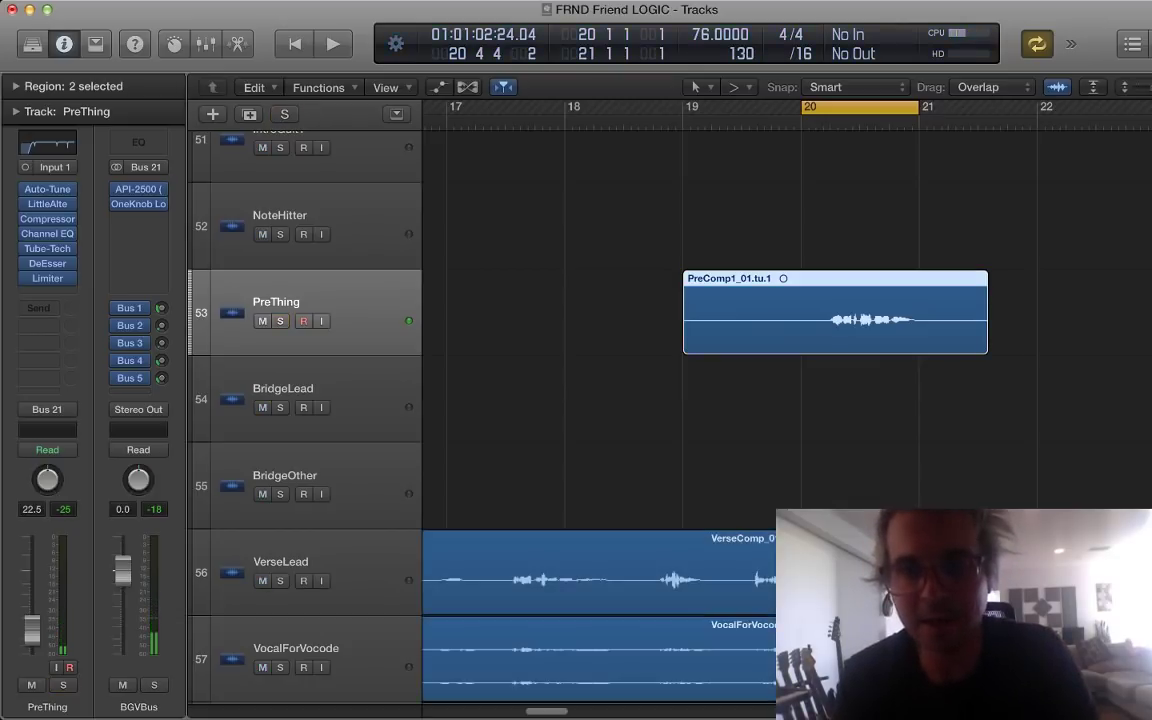
key(c)
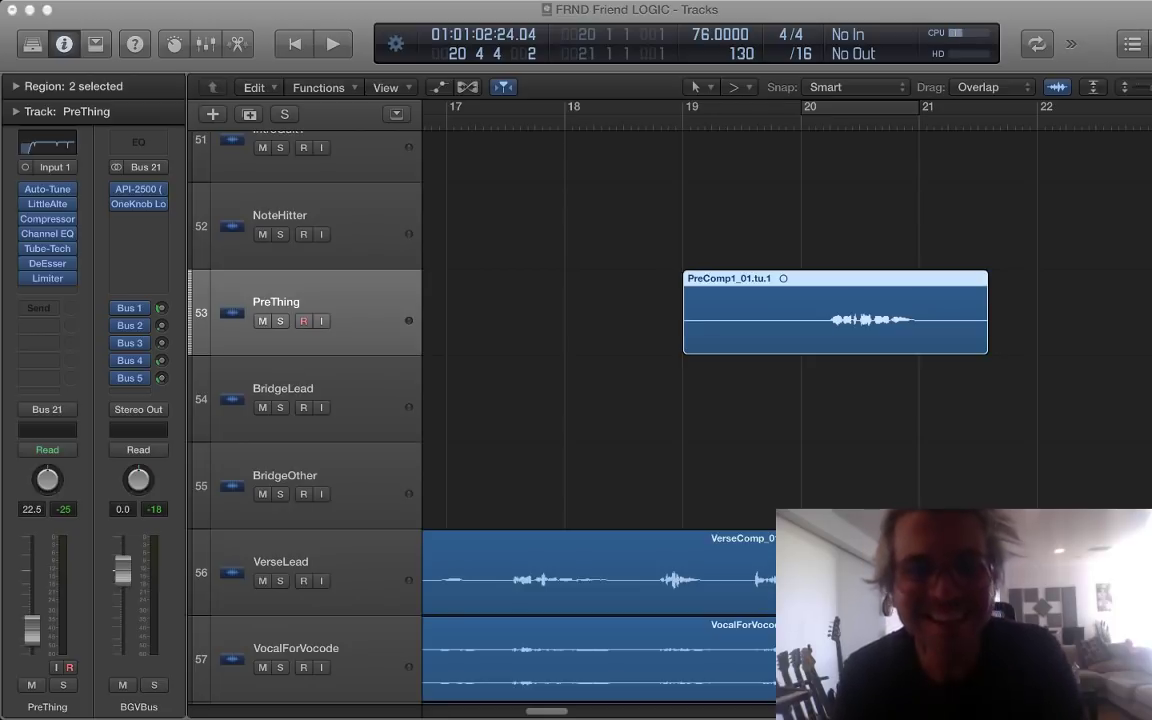
click(614, 243)
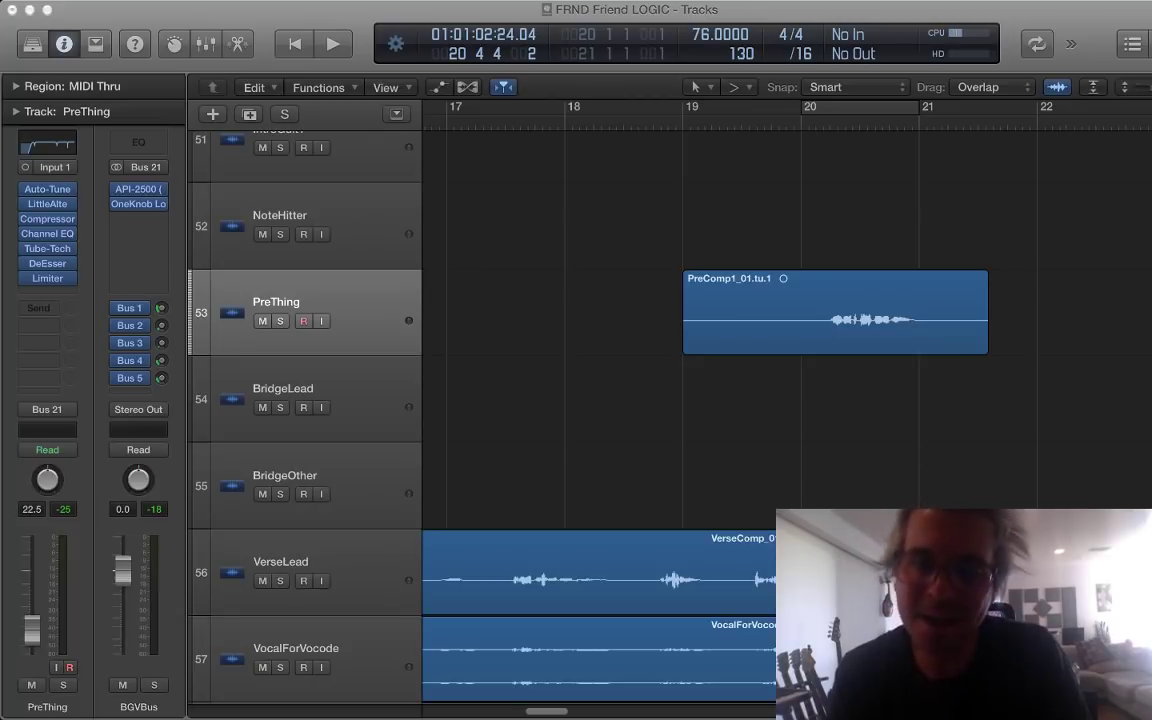
Step: Show the drum tracks from Kick 3 to Clap 1 across about bars 6 to 27
key(super+Tab)
key(super+Left)
key(super+Left)
key(super+Left)
key(super+Left)
scroll(670, 420, up, 15)
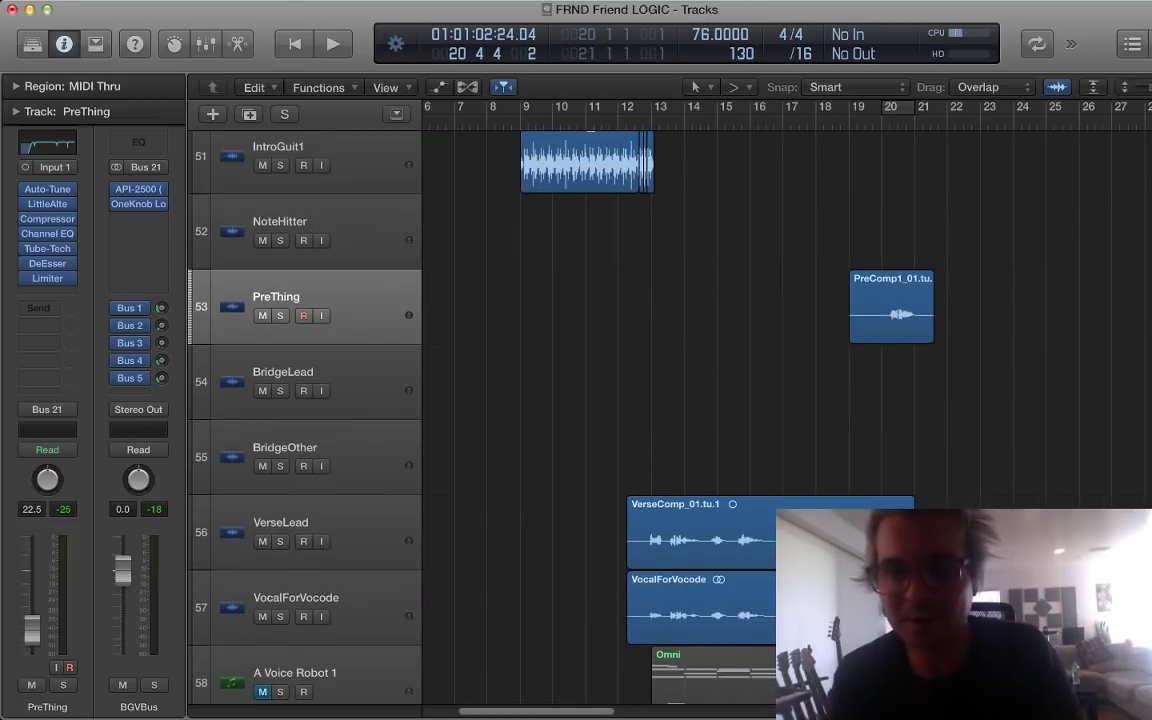
scroll(670, 420, up, 15)
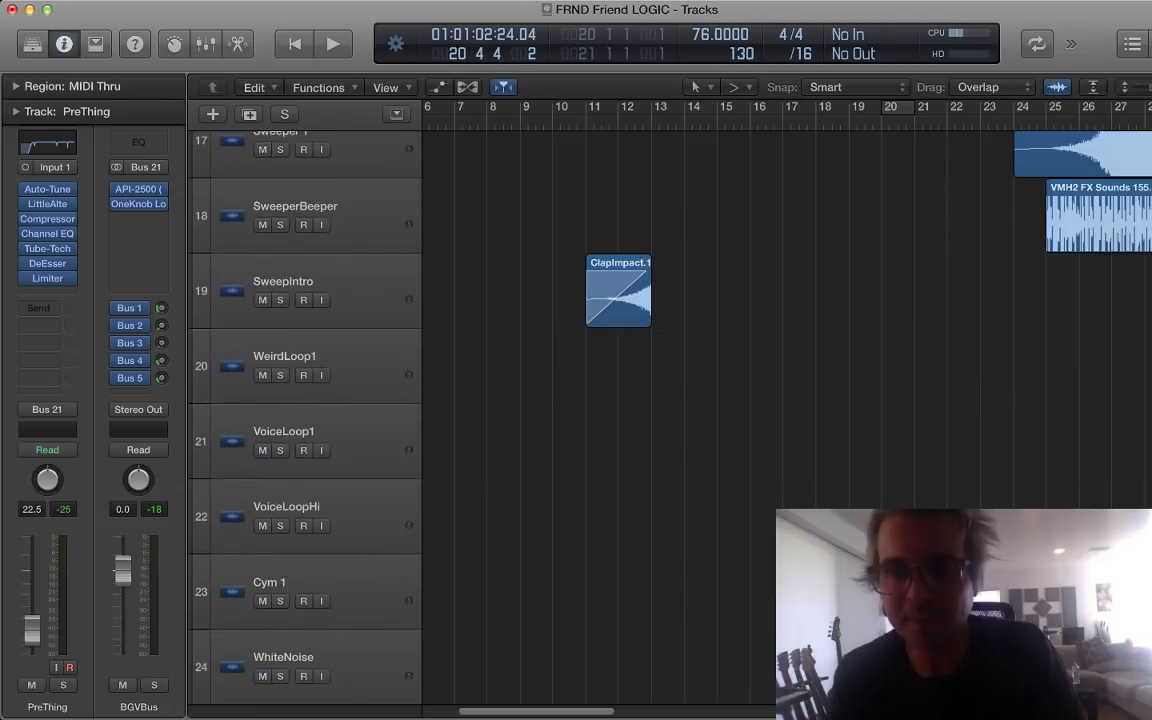
scroll(670, 420, down, 4)
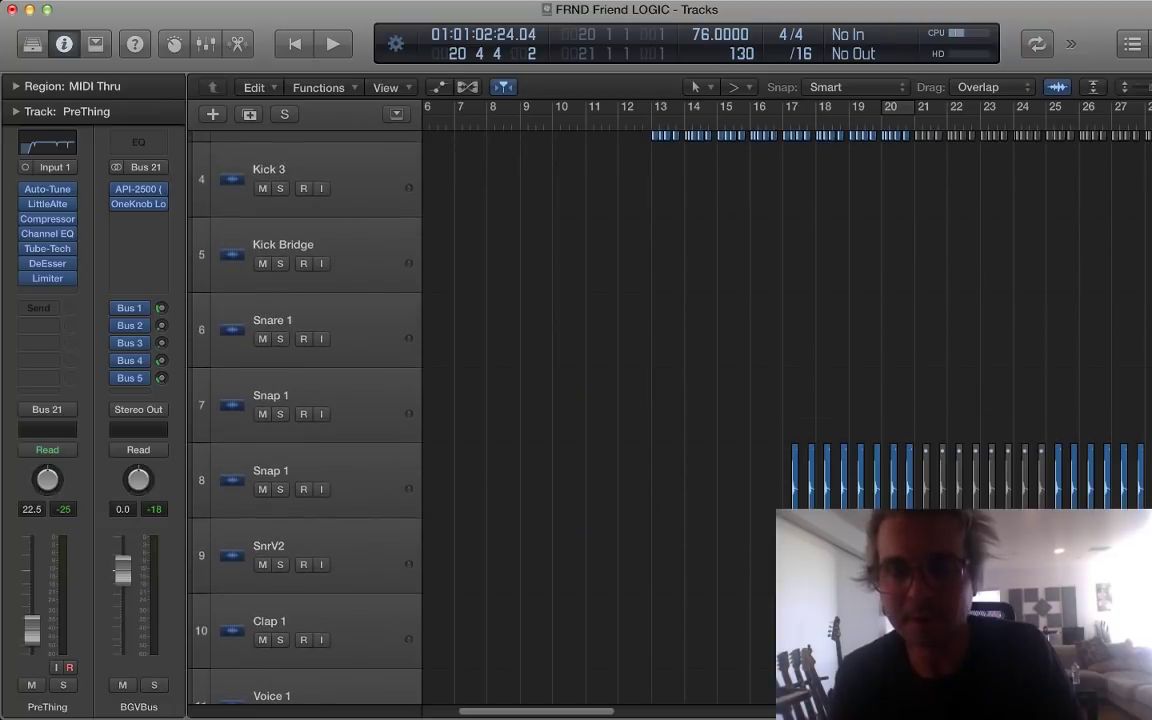
Step: Play the full mix from bar 20 while surveying the drum, effect and synth tracks from Kick 3 to MusicBox1
key(space)
scroll(670, 420, down, 2)
scroll(670, 420, right, 2)
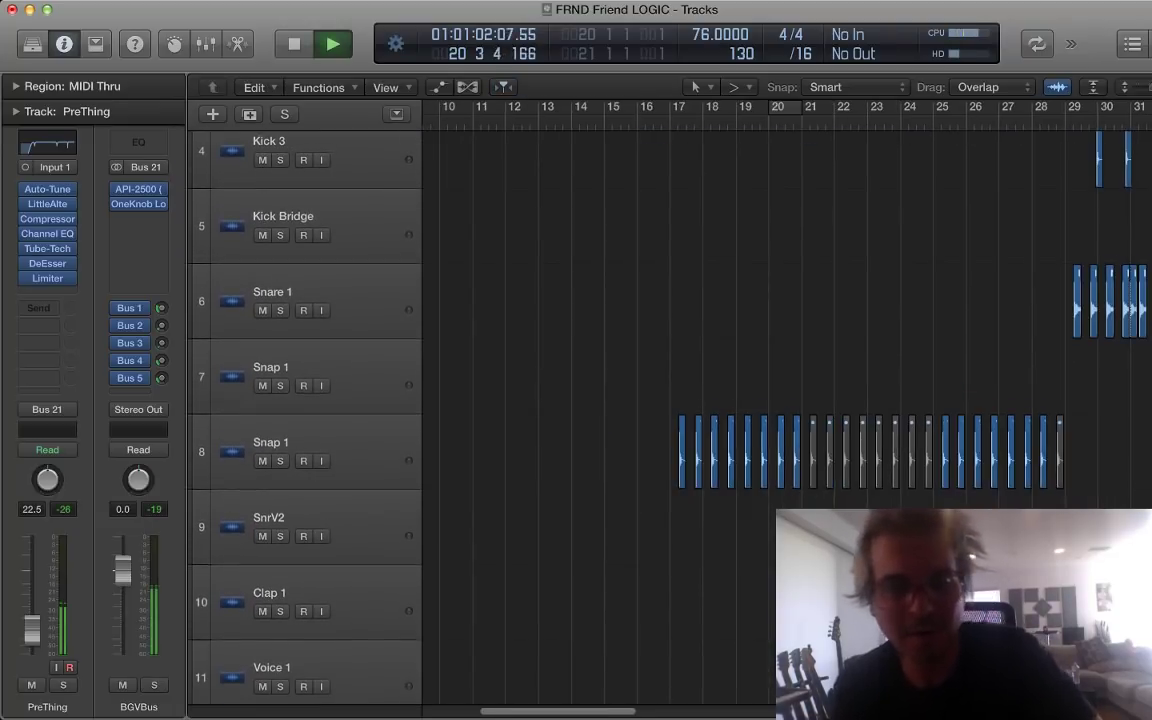
scroll(670, 420, down, 12)
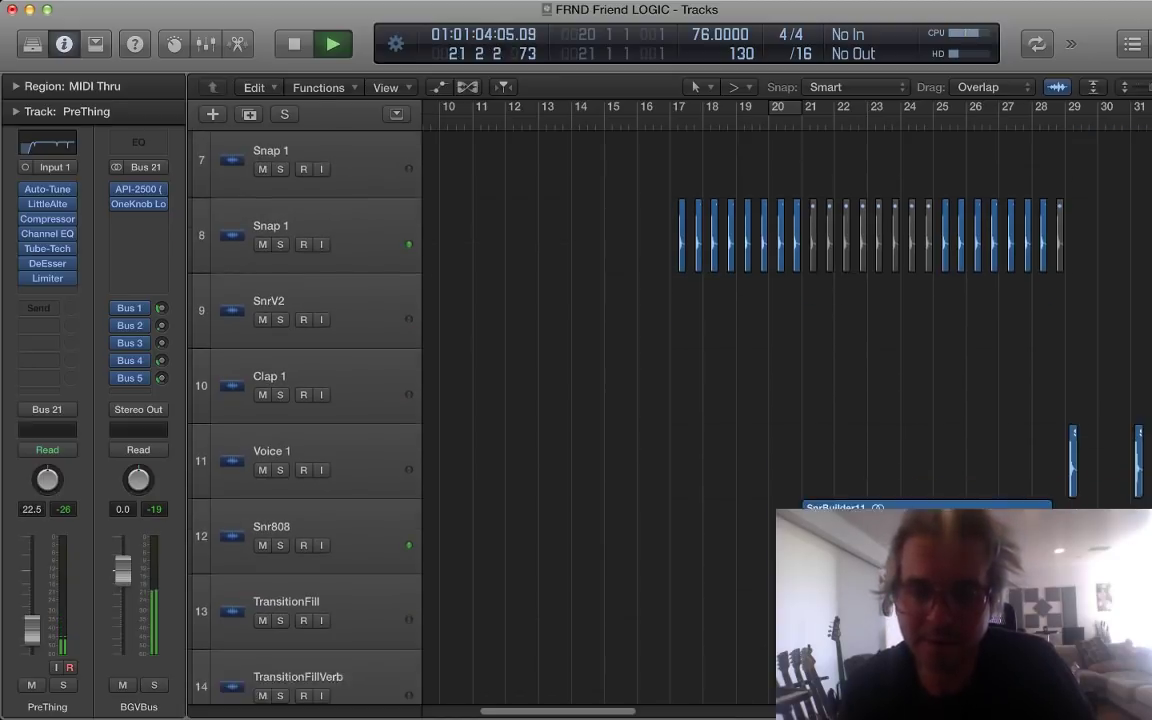
scroll(670, 420, down, 8)
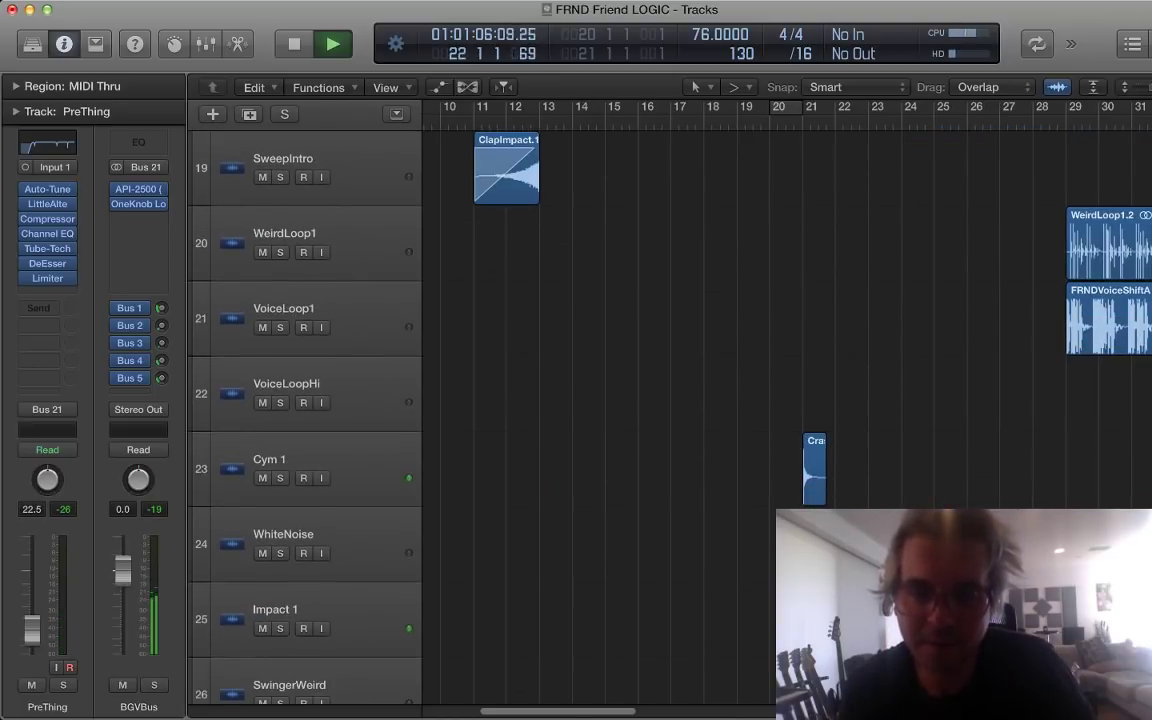
scroll(670, 420, down, 7)
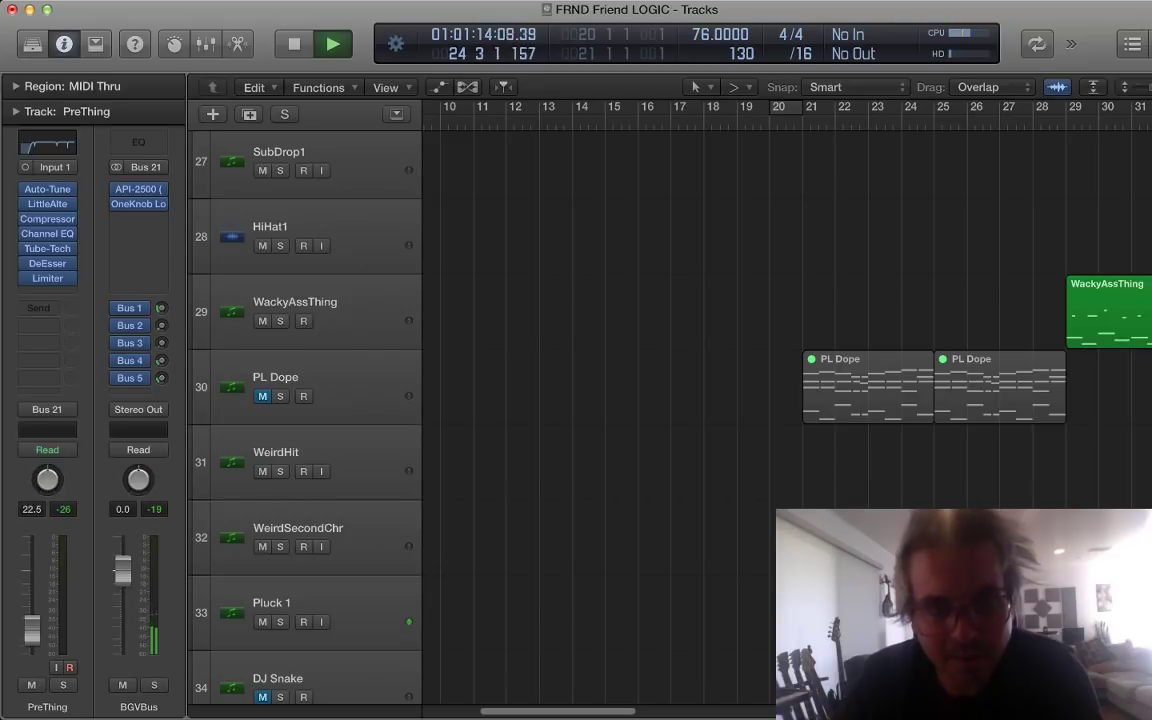
scroll(600, 400, down, 5)
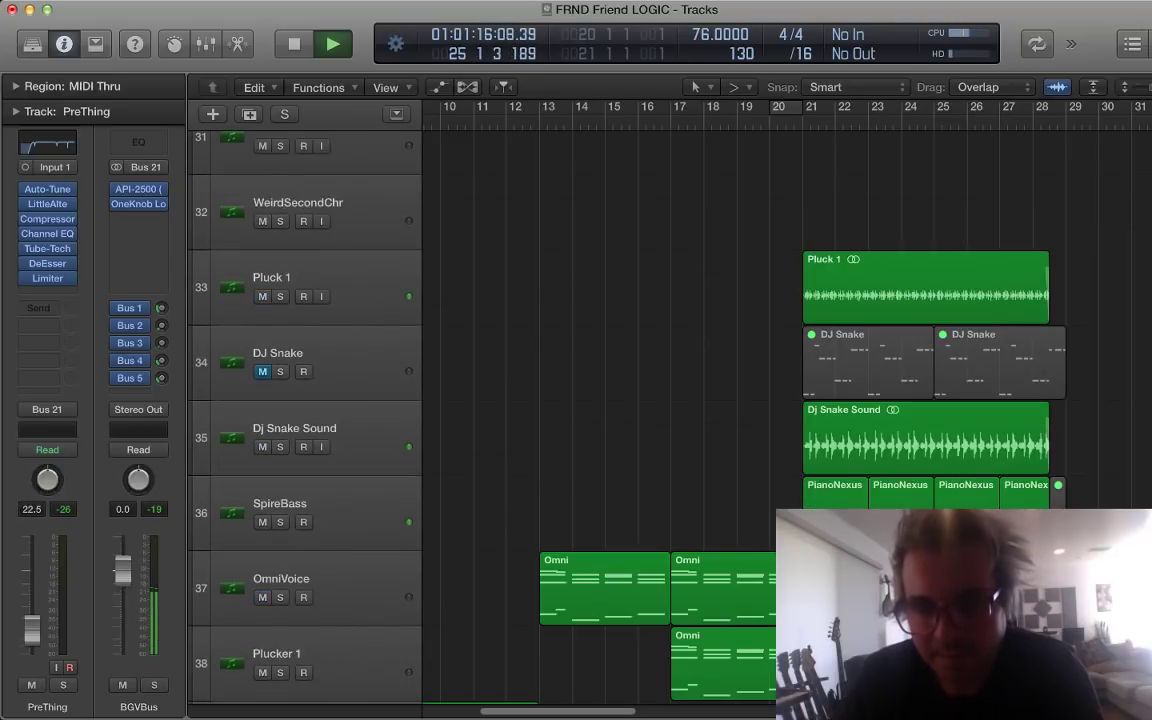
scroll(600, 400, down, 4)
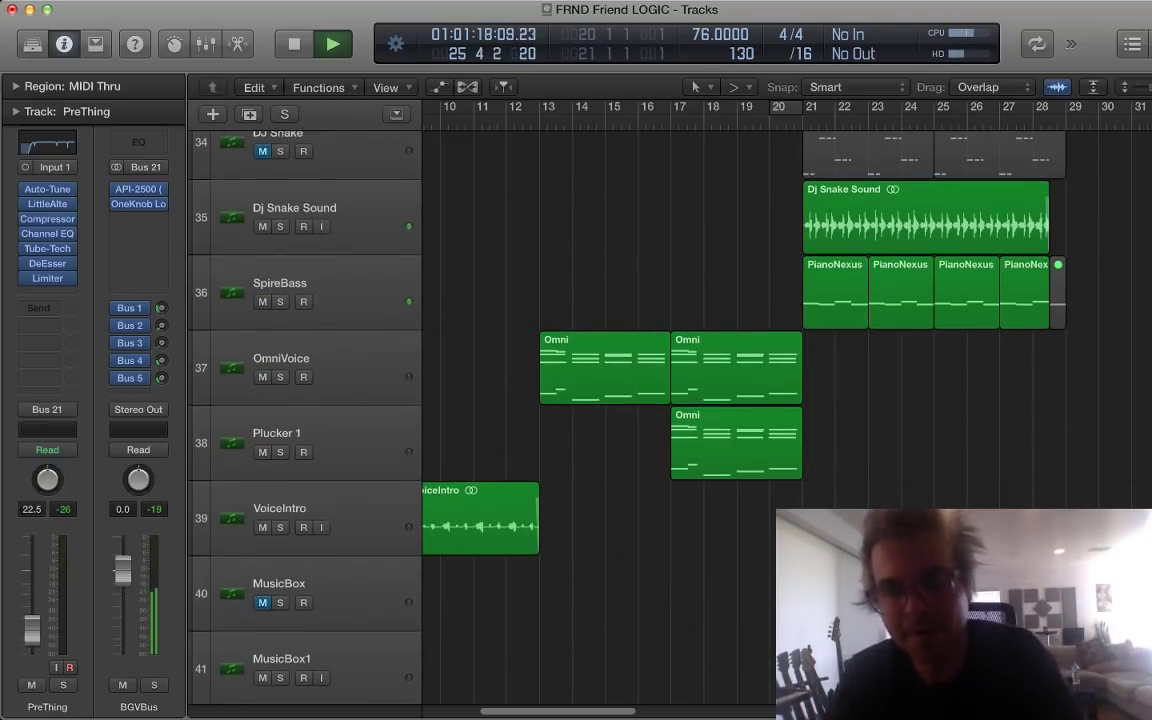
Step: Survey the arrangement from the synth tracks down to the chorus vocals ChrLead to ChrHarm2 during playback, and stop the playback
key(super+Left)
key(super+Left)
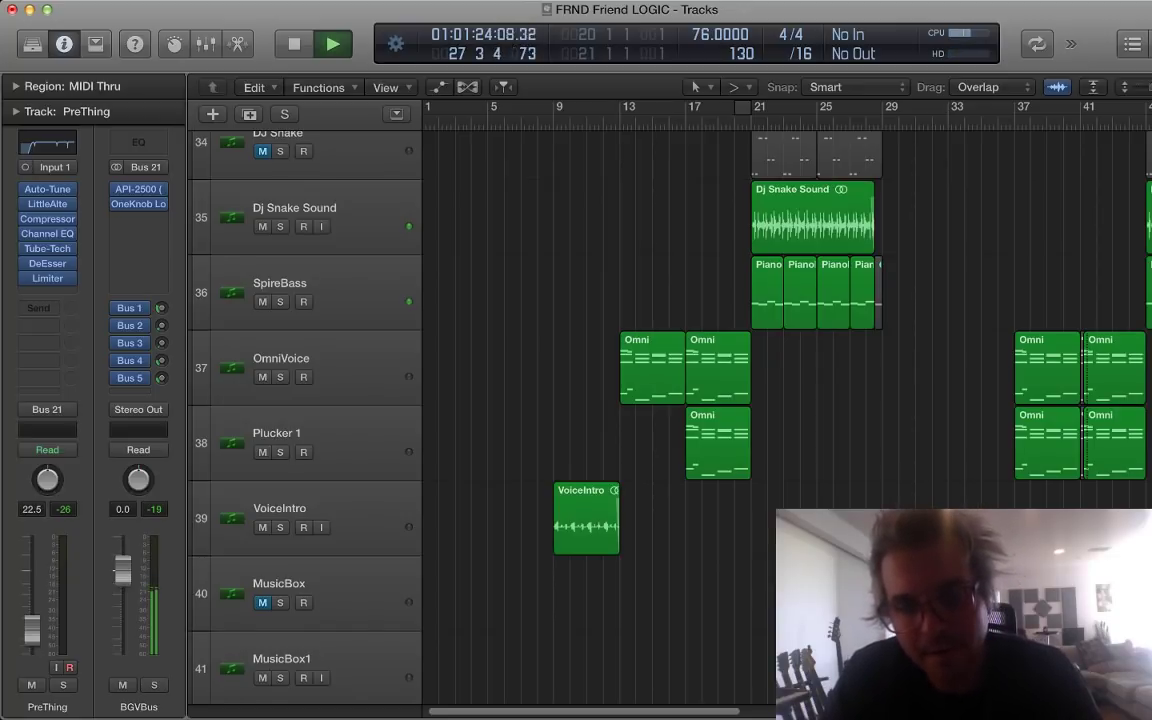
scroll(700, 400, down, 15)
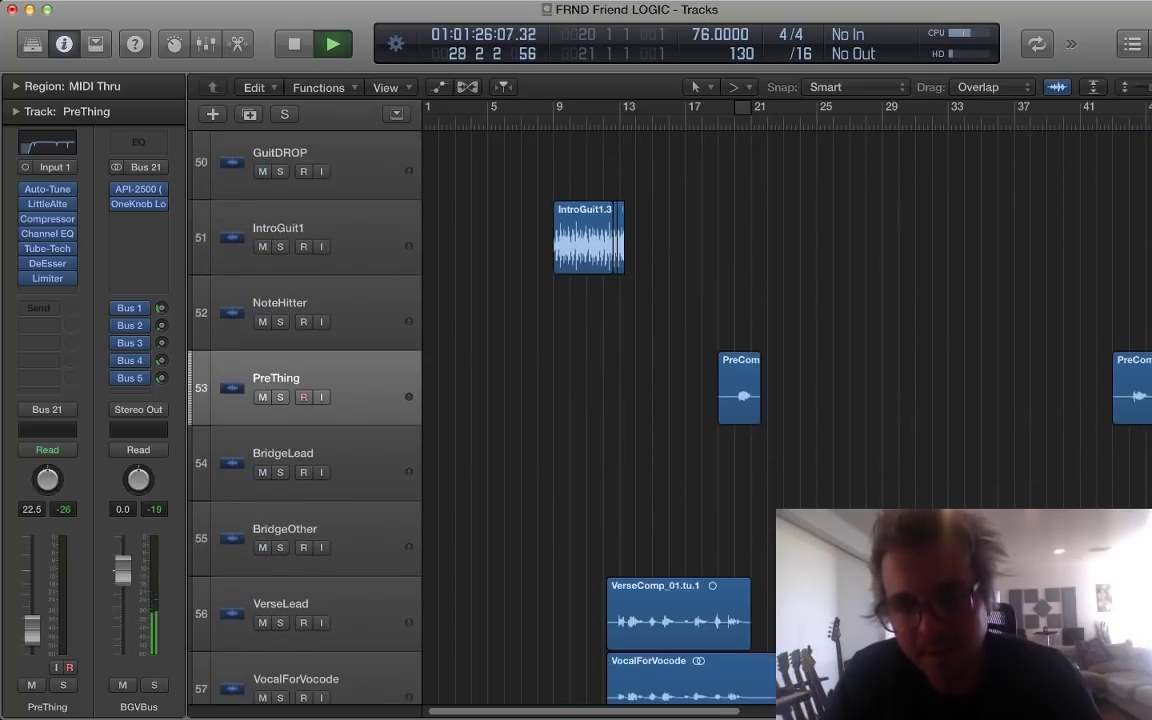
scroll(700, 400, down, 10)
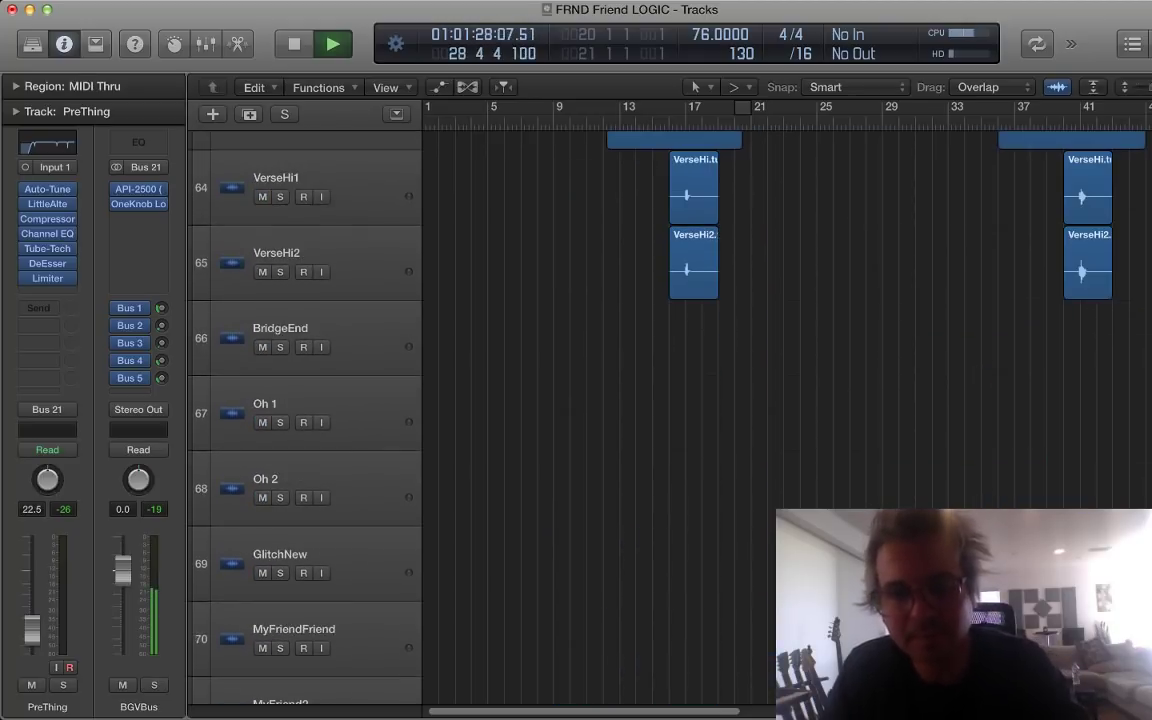
scroll(700, 400, down, 5)
key(space)
Step: Show the drum tracks from 808Cray to the second Snap 1 across about bars 20 to 34
scroll(700, 400, up, 15)
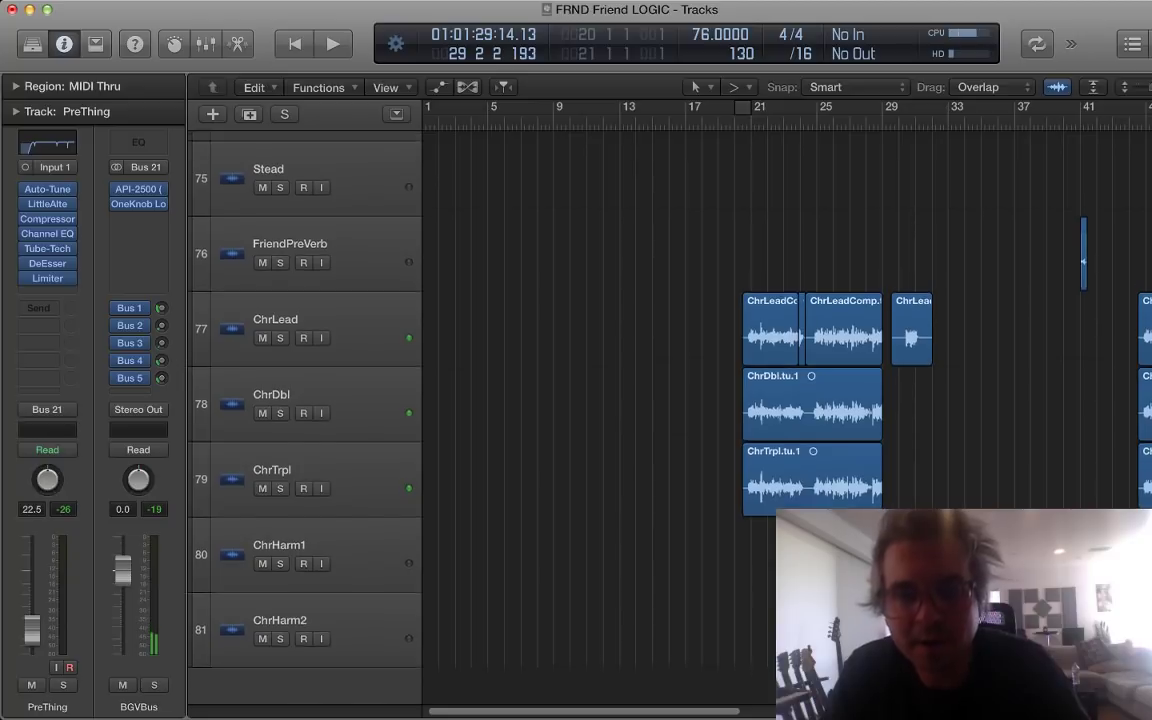
scroll(700, 400, up, 20)
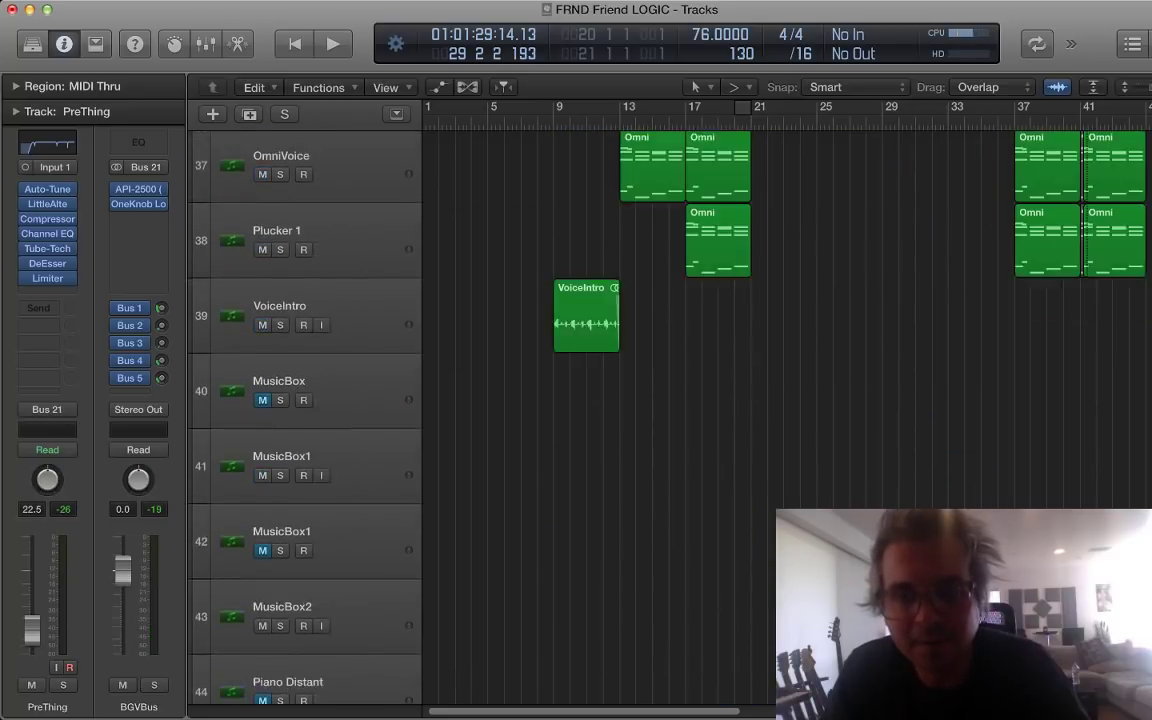
scroll(700, 400, up, 20)
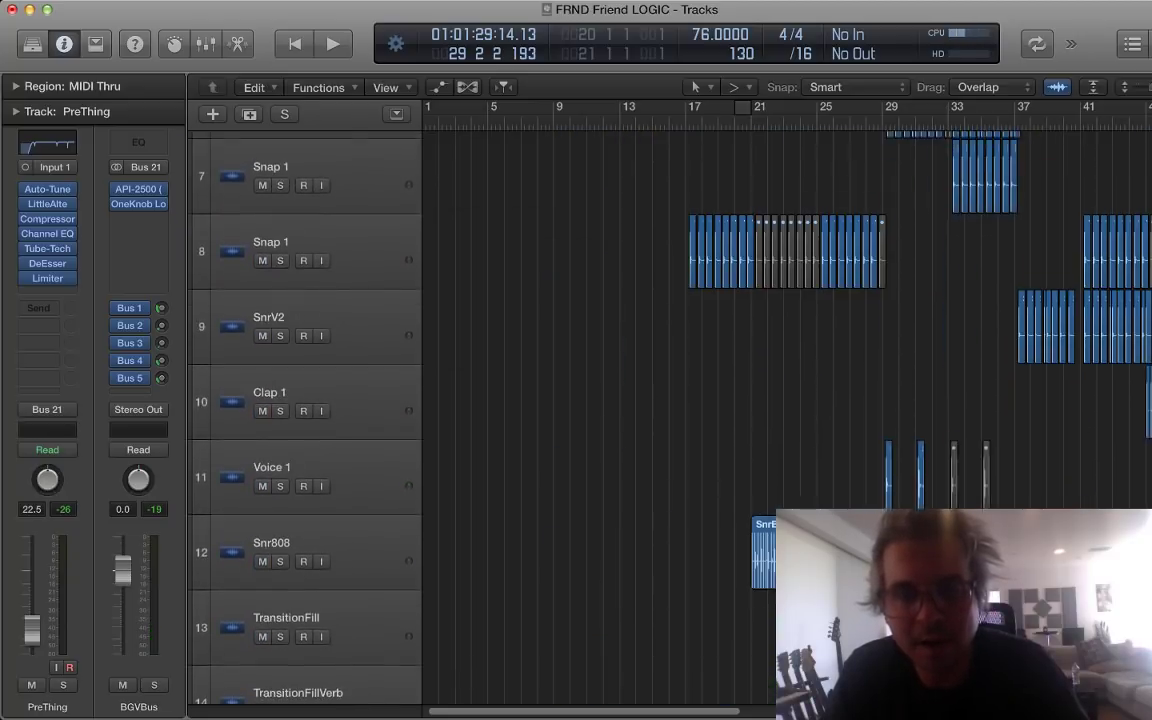
scroll(700, 400, up, 3)
key(super+Right)
key(super+Right)
key(super+Right)
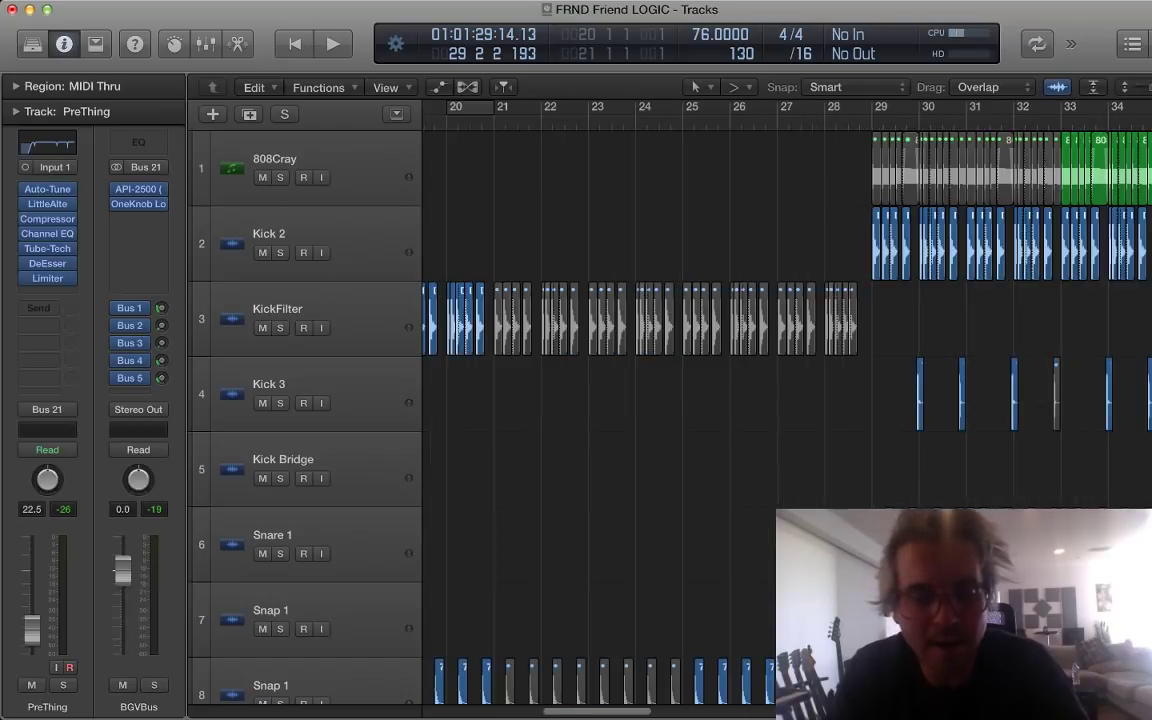
Step: Play the SnrBuilder11 region on Snr808 in solo from bar 21, select its track and release the solo
scroll(700, 400, down, 6)
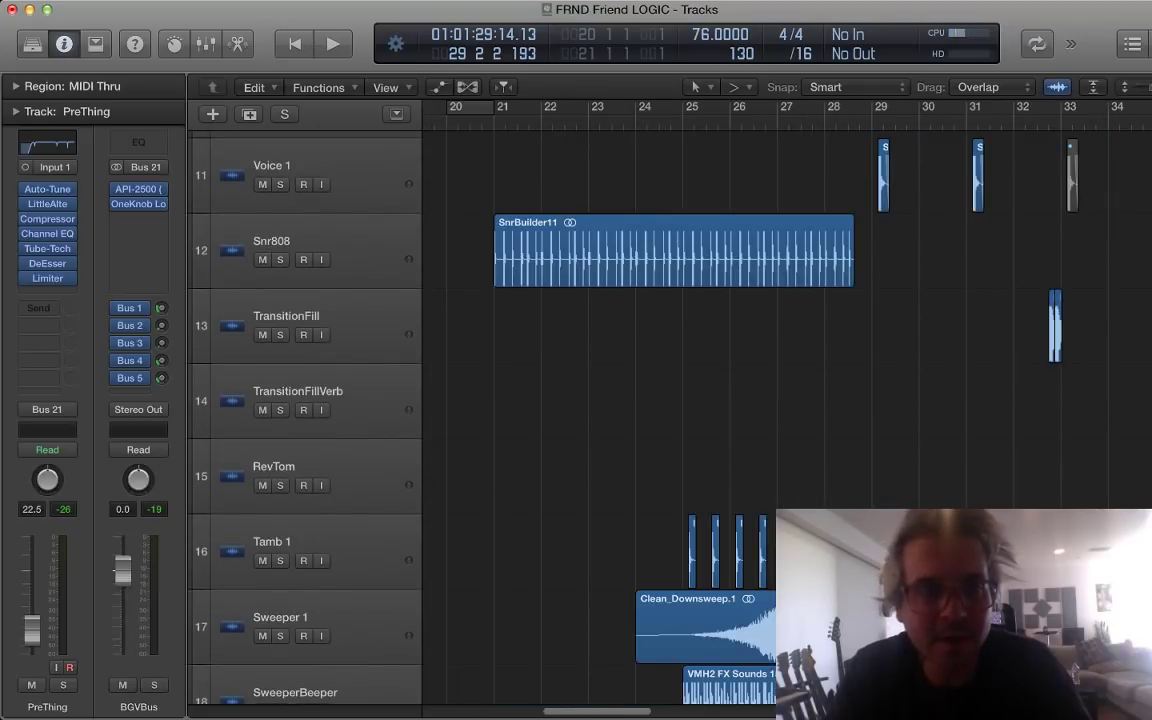
click(494, 118)
key(space)
click(280, 259)
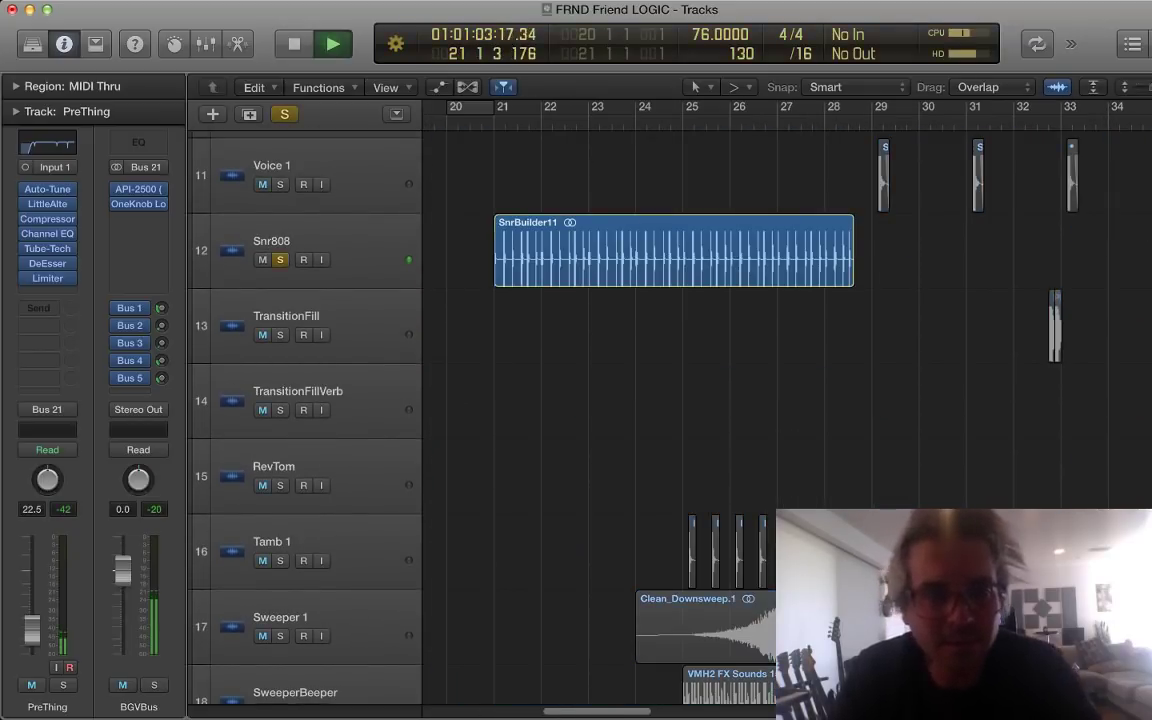
click(340, 245)
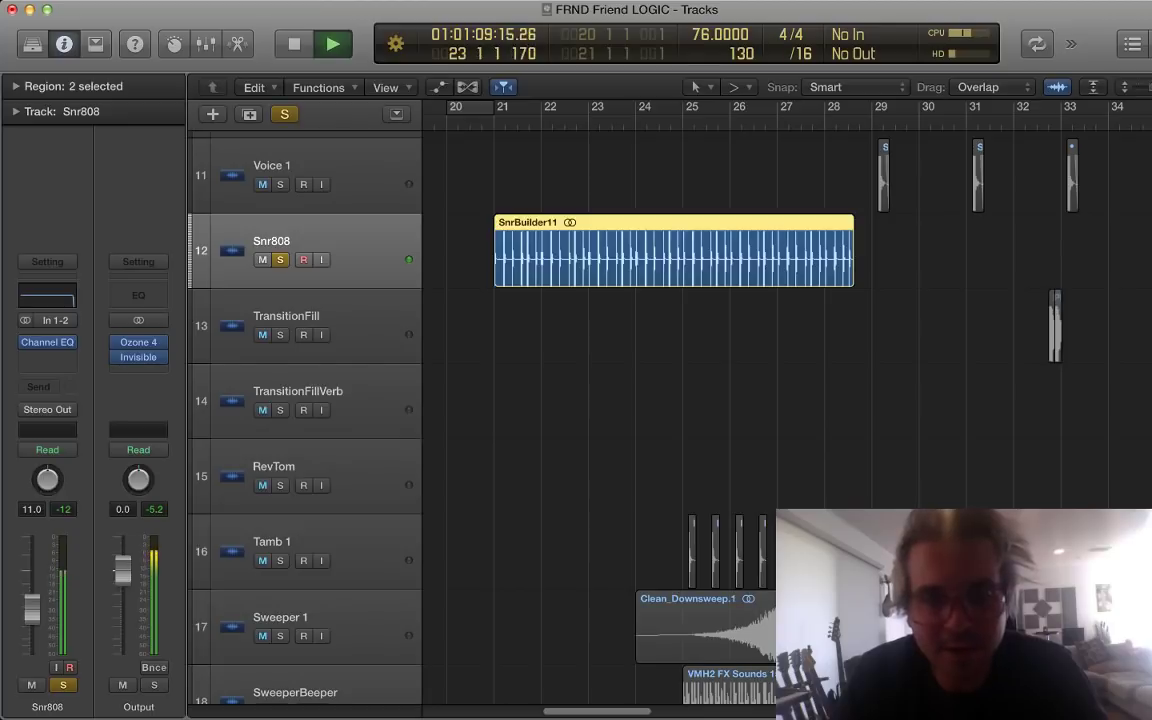
key(s)
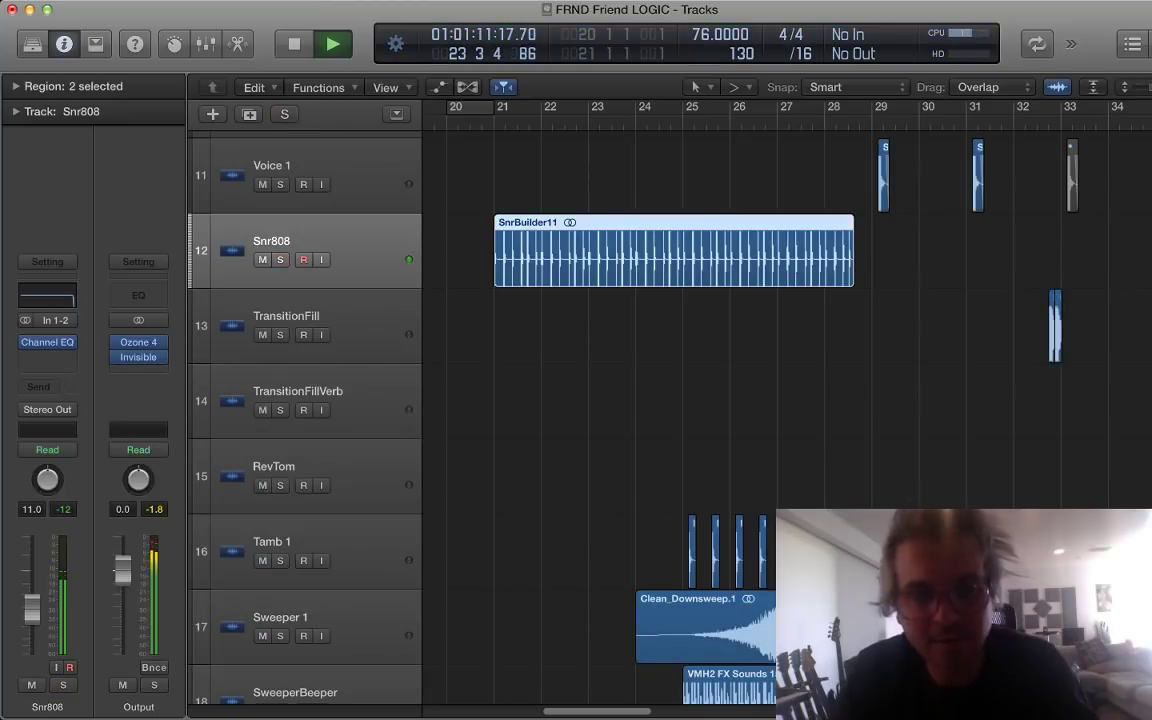
Step: Play Sweeper 1 and SweeperBeeper soloed together and select the VMH2 FX Sounds 155.1 region
scroll(680, 400, down, 3)
key(space)
scroll(680, 400, down, 2)
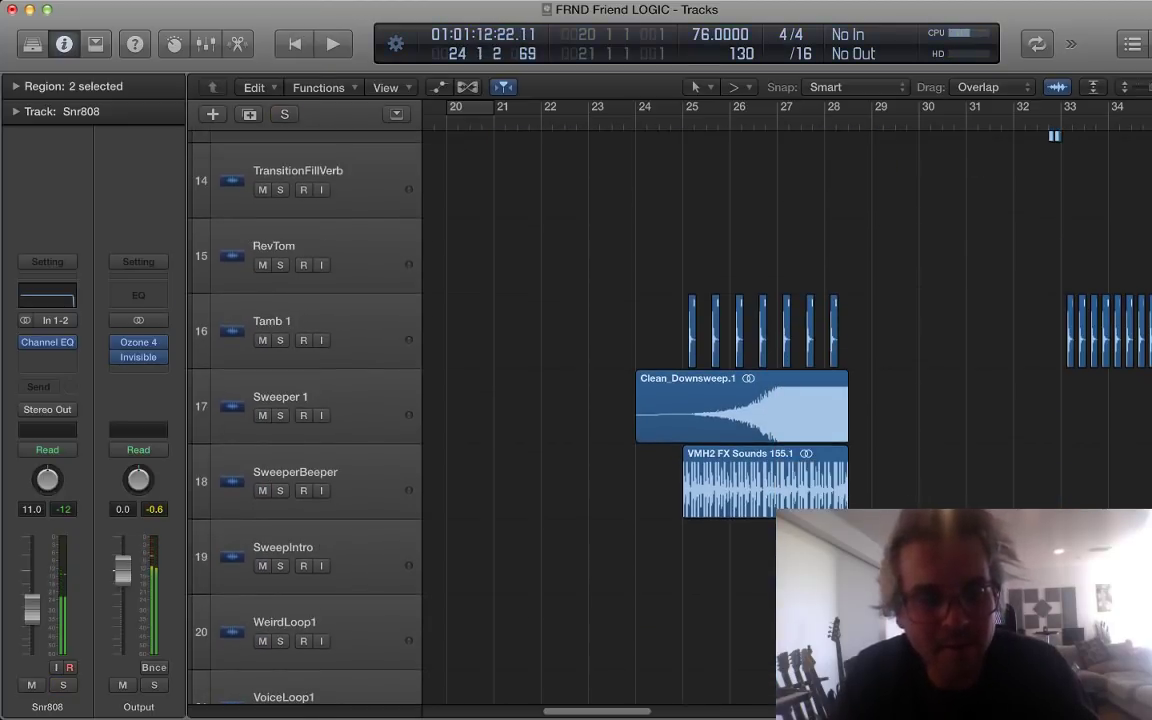
key(space)
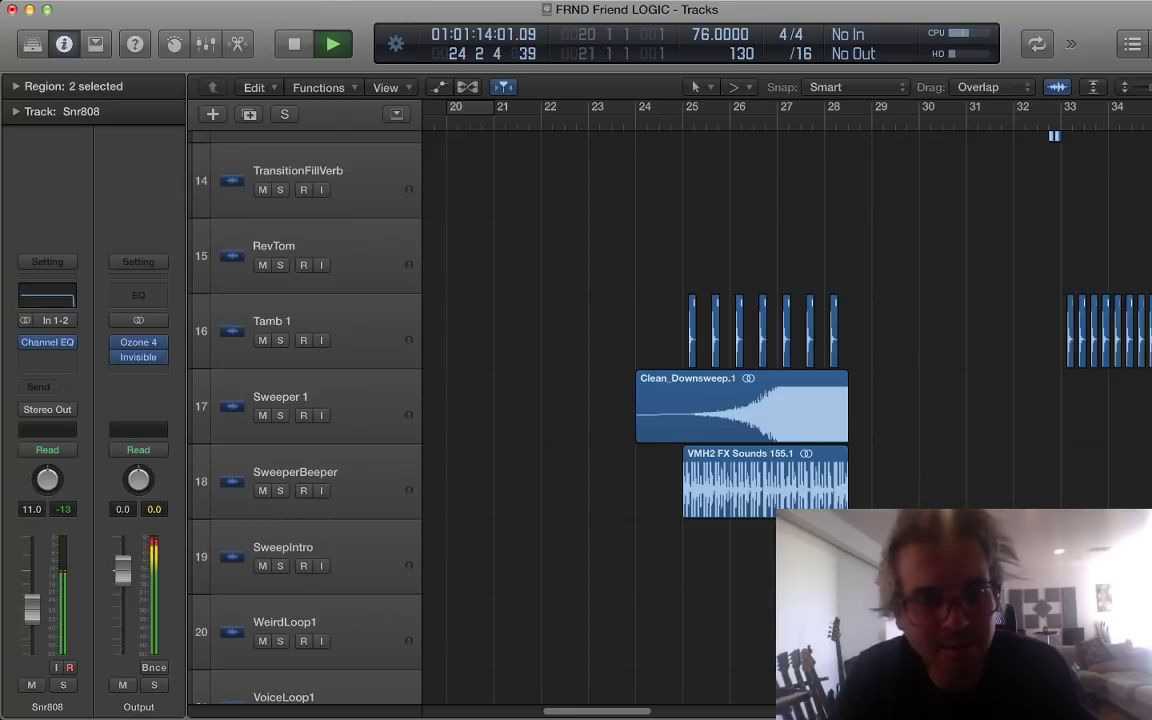
key(s)
key(s)
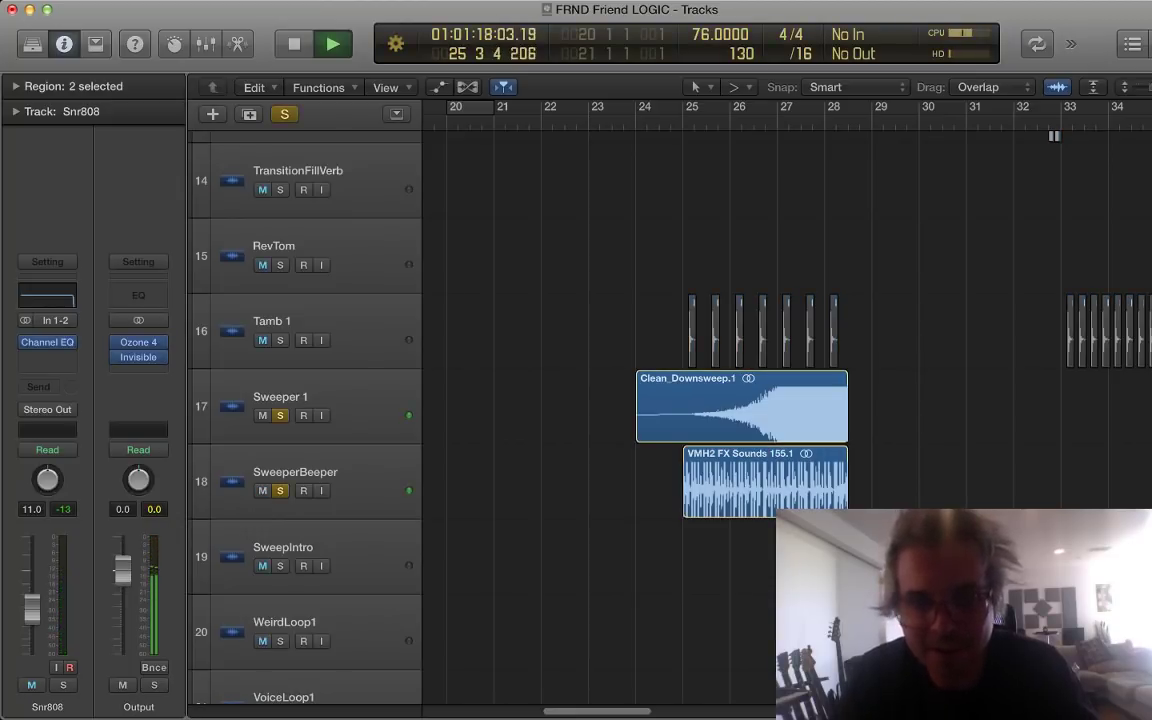
click(740, 470)
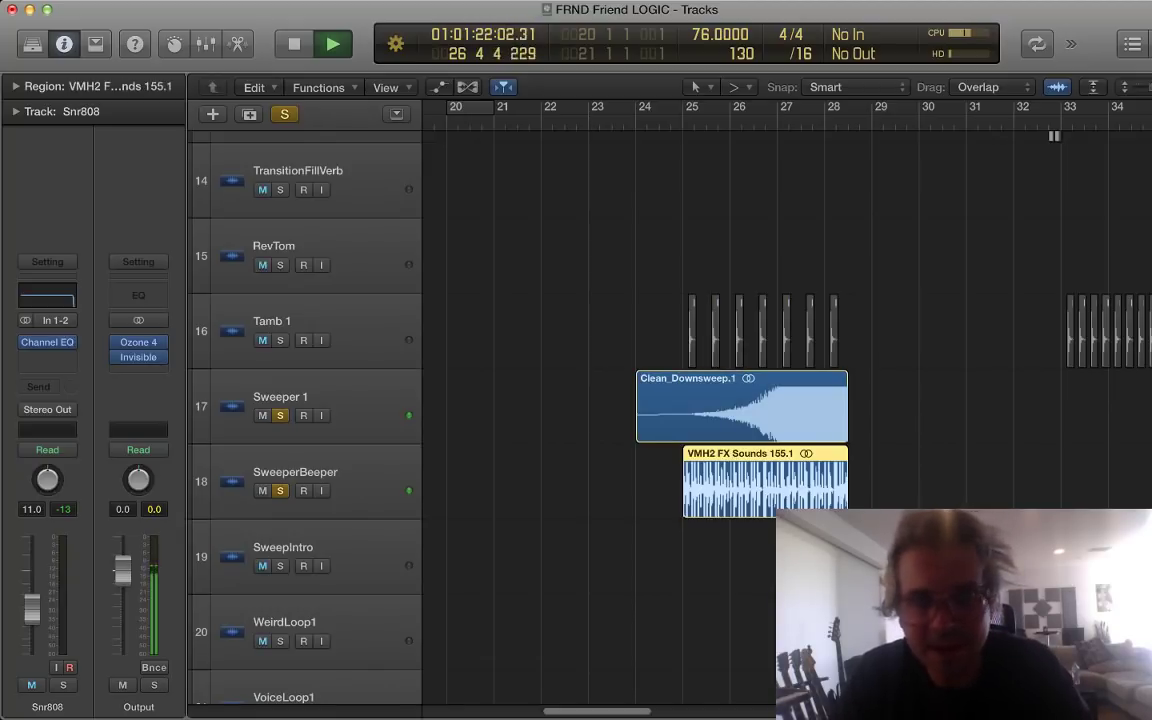
Step: Add Tamb 1 to the soloed sweepers, release all solos and stop playback
click(280, 340)
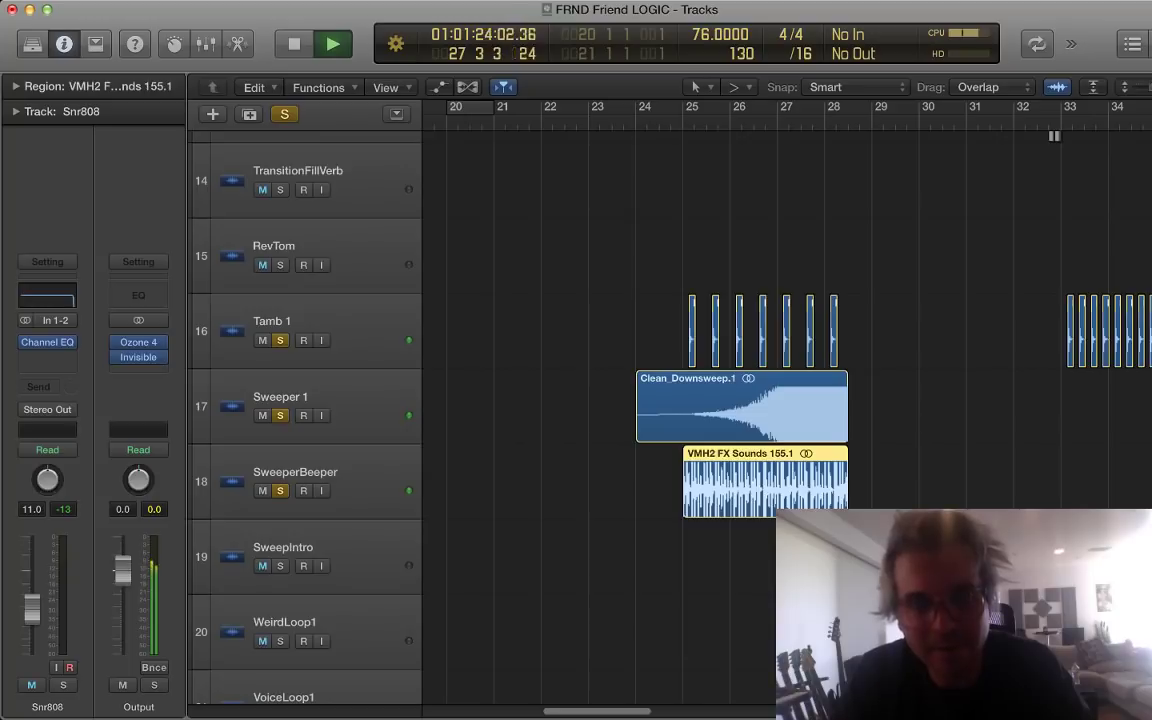
click(280, 340)
click(280, 415)
key(s)
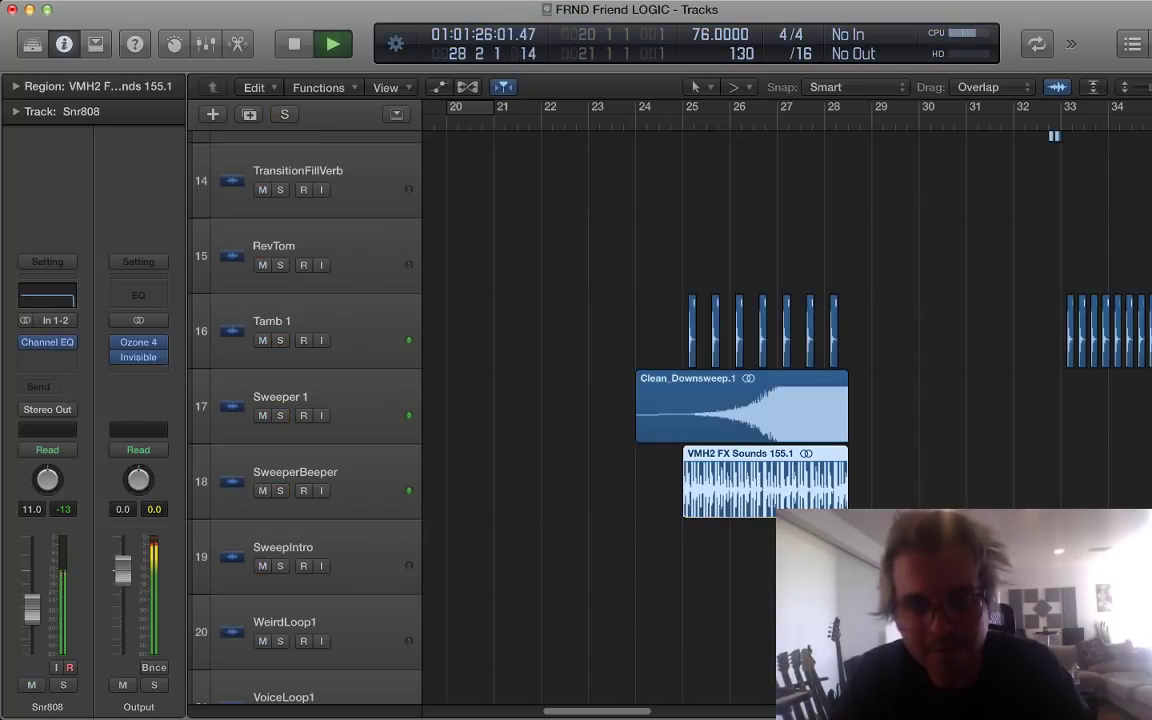
key(space)
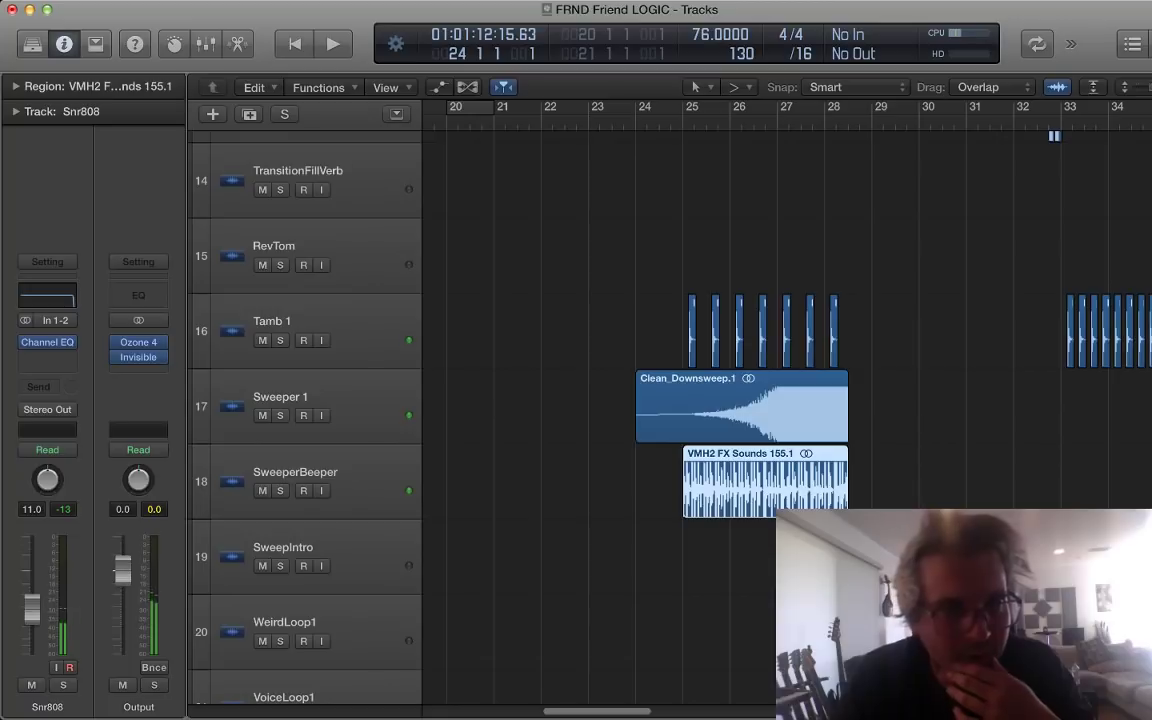
Step: Examine the channel strips and regions of Sweeper 1 and SweeperBeeper
click(340, 405)
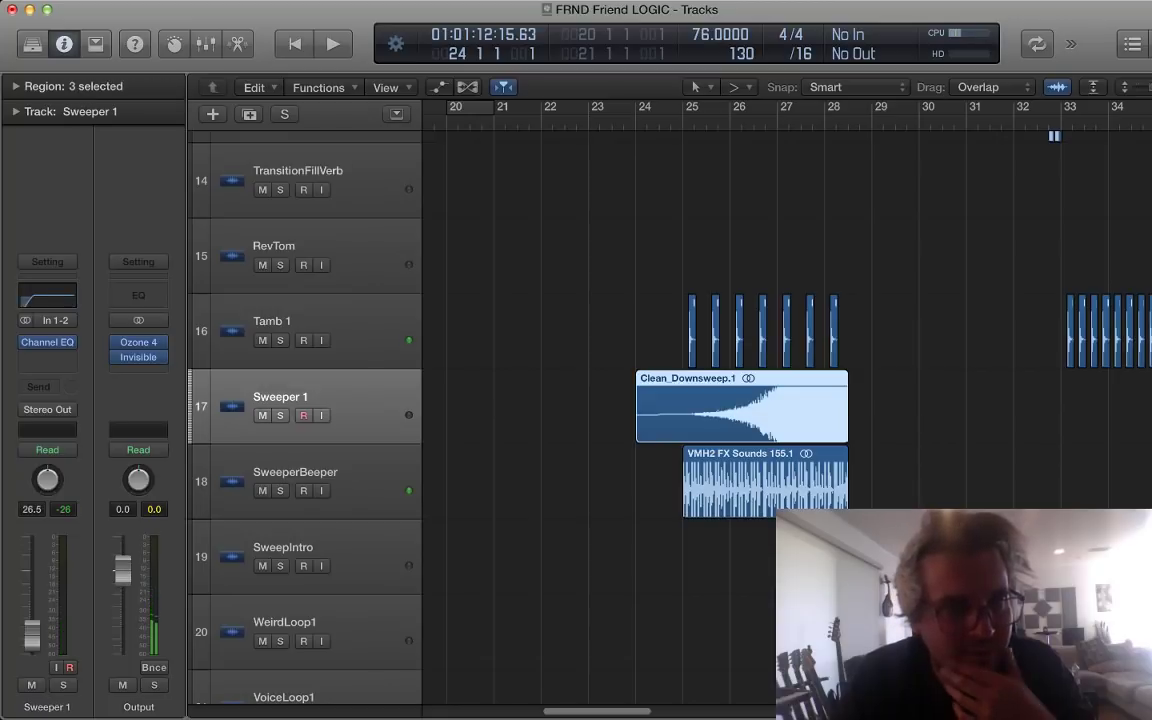
click(340, 480)
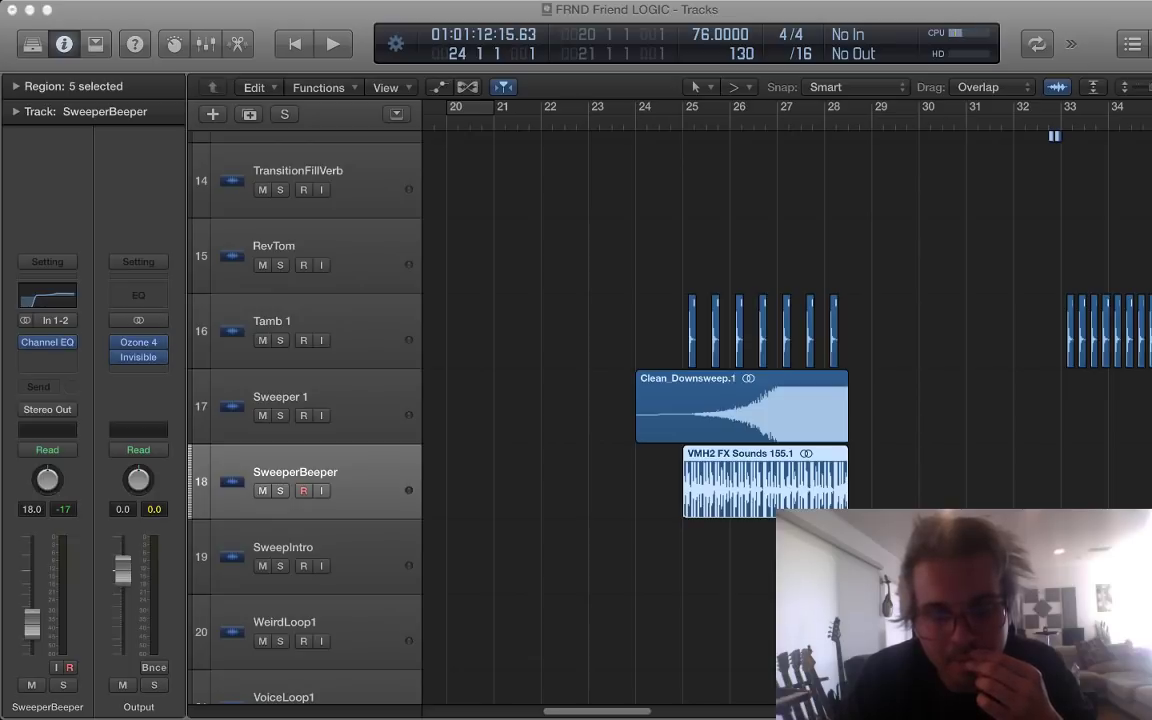
scroll(680, 400, down, 3)
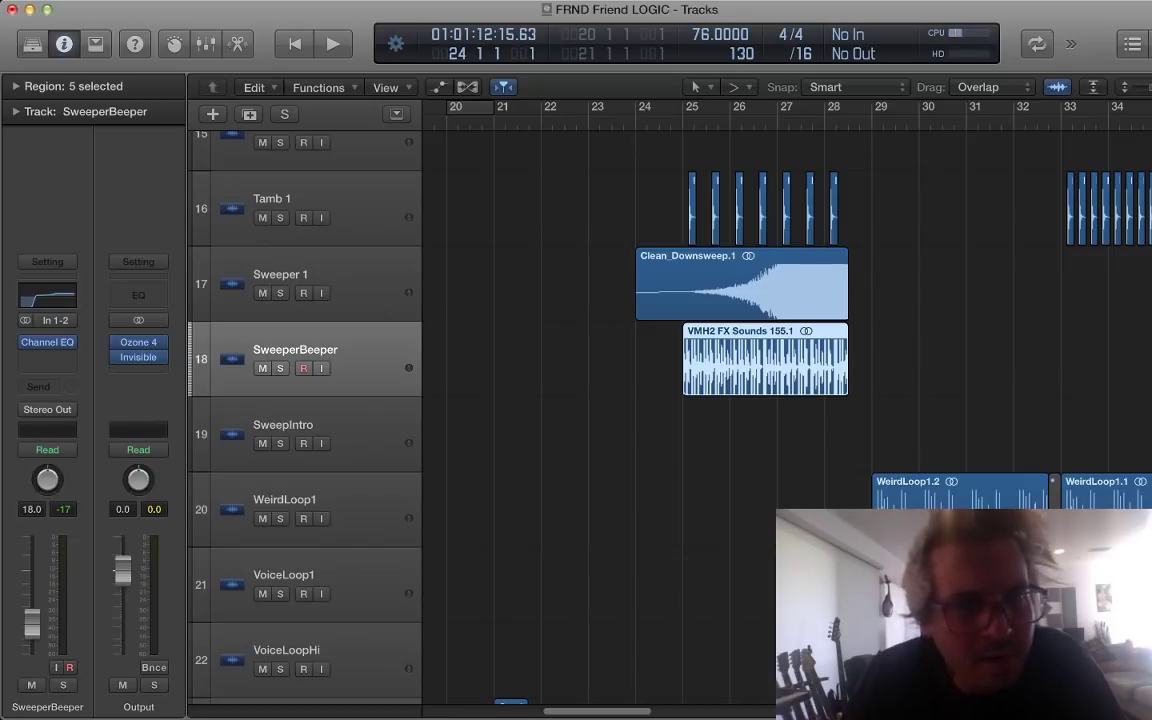
Step: Place the playhead at bar 21 and select the muted PL Dope track
scroll(660, 400, down, 10)
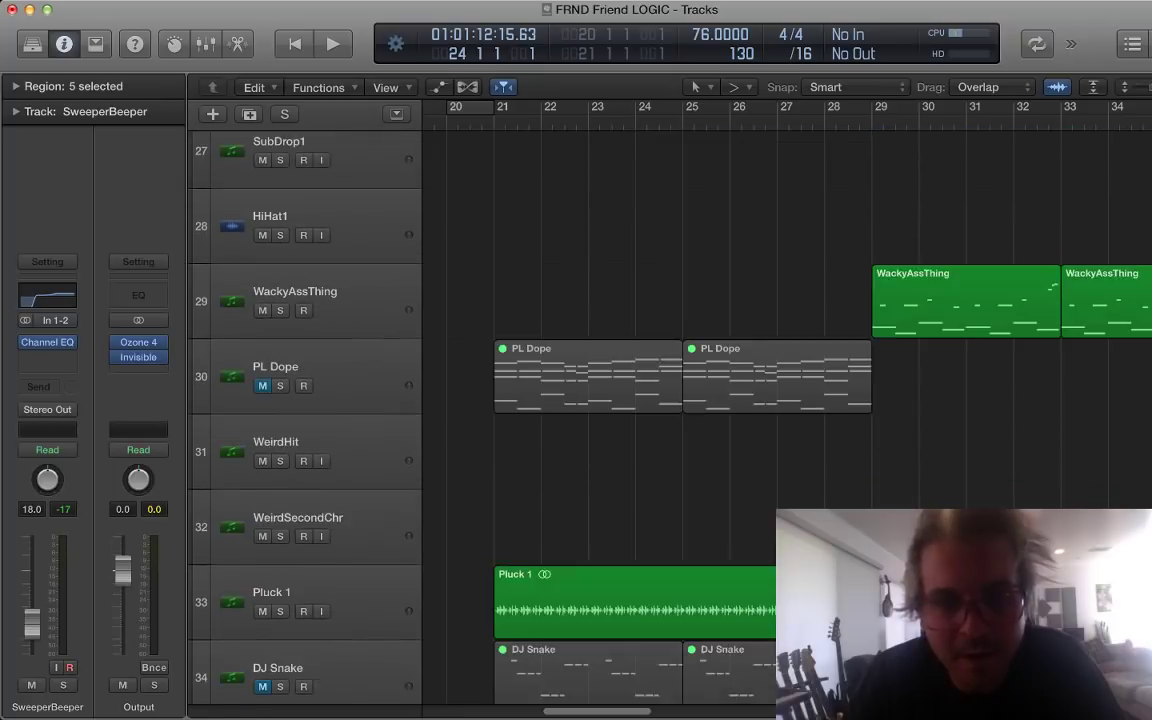
scroll(660, 400, down, 4)
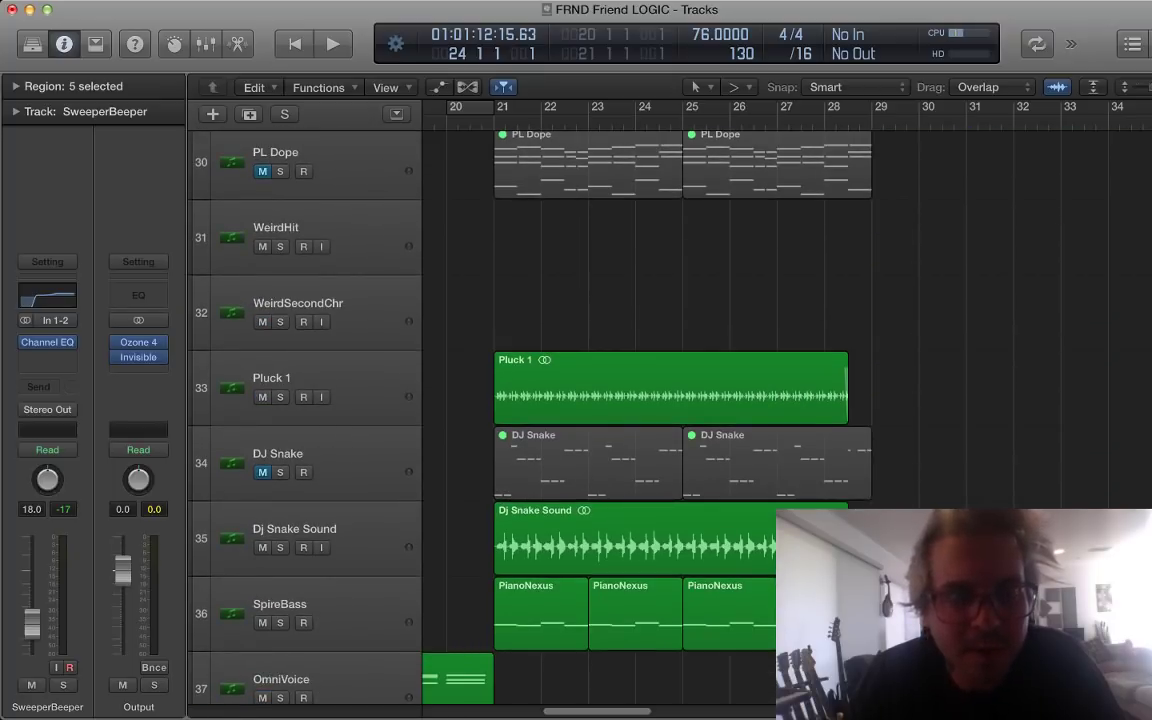
click(494, 120)
scroll(660, 400, up, 2)
click(330, 240)
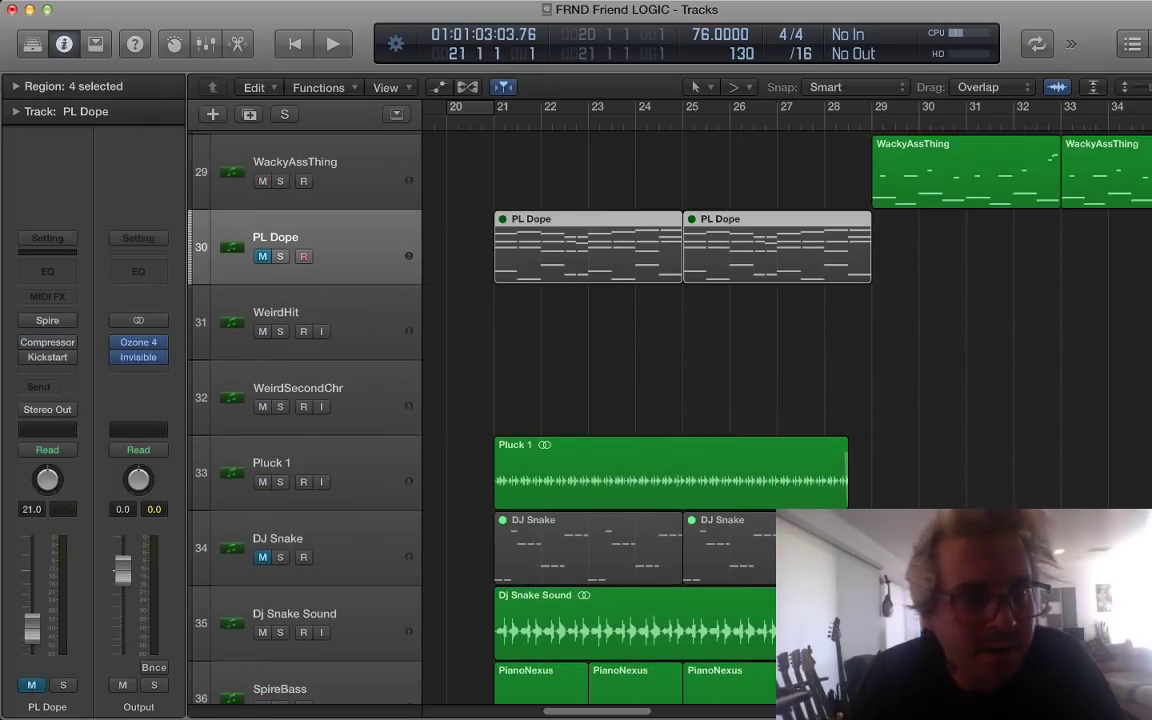
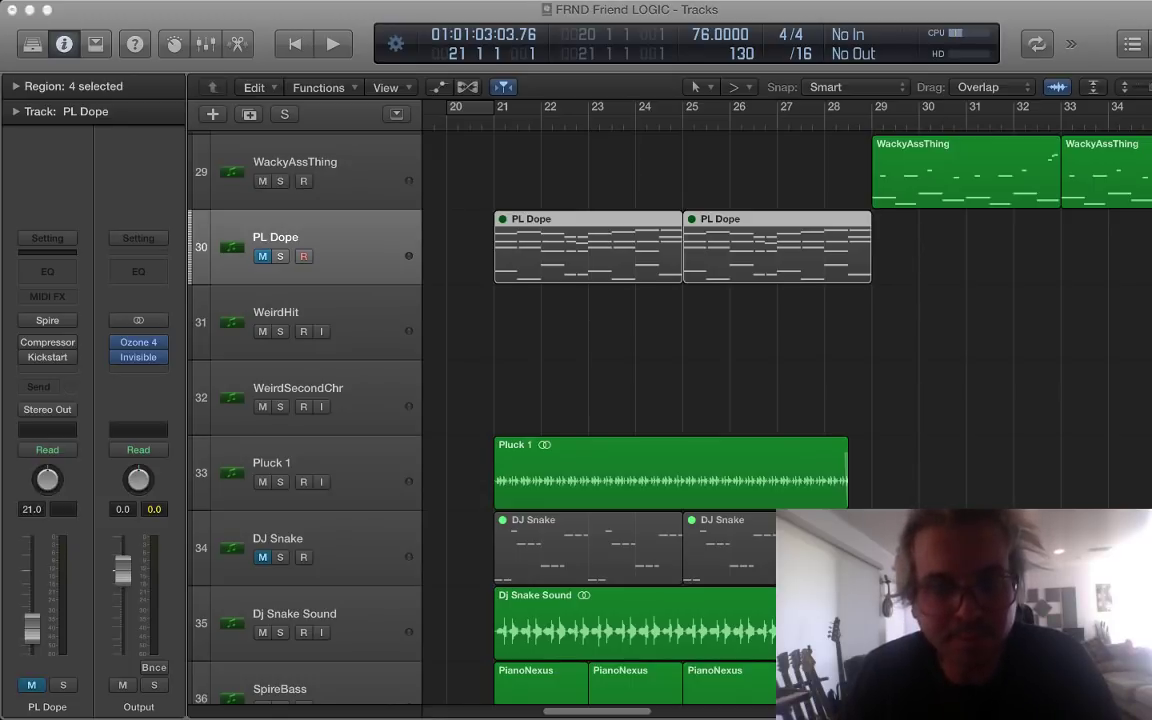
Step: Play the Pluck 1 track in solo from bar 21, stop playback and release the solo
scroll(485, 496, down, 3)
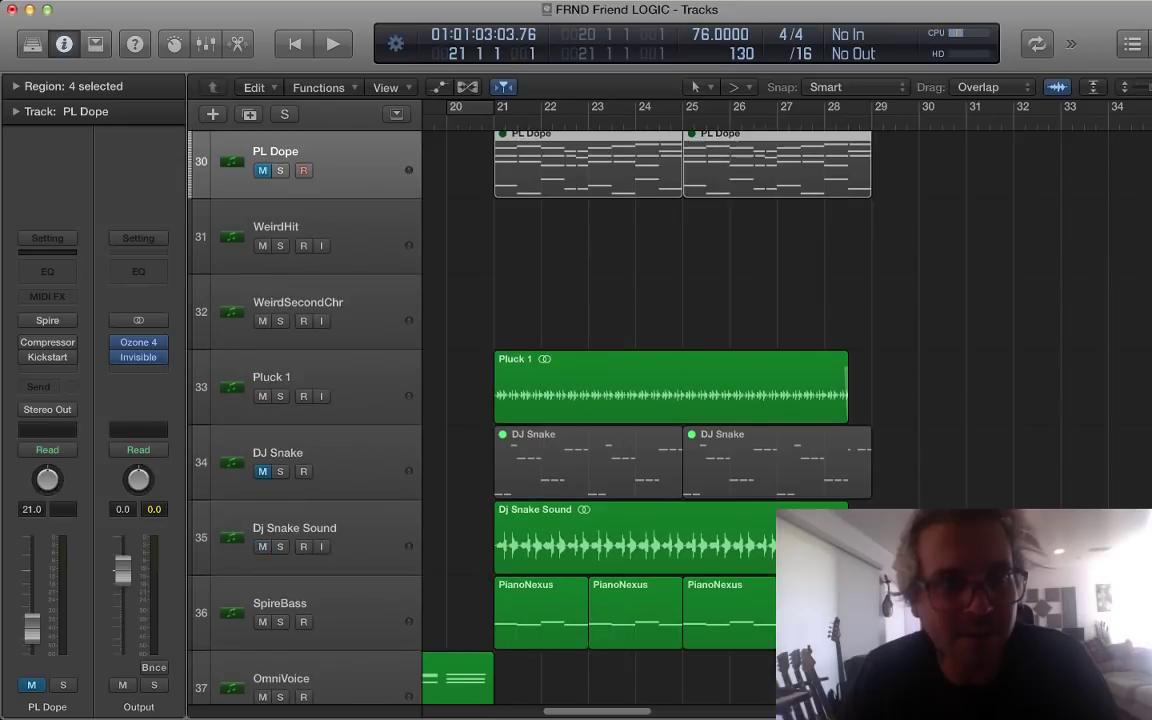
click(340, 386)
key(s)
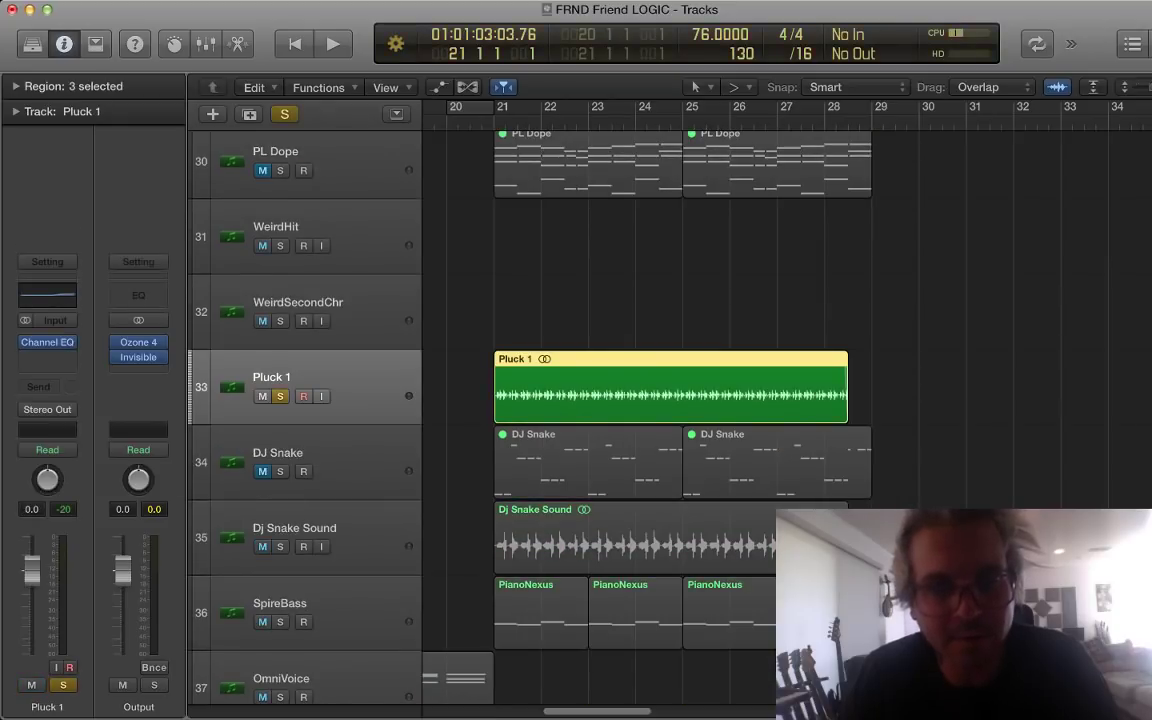
key(space)
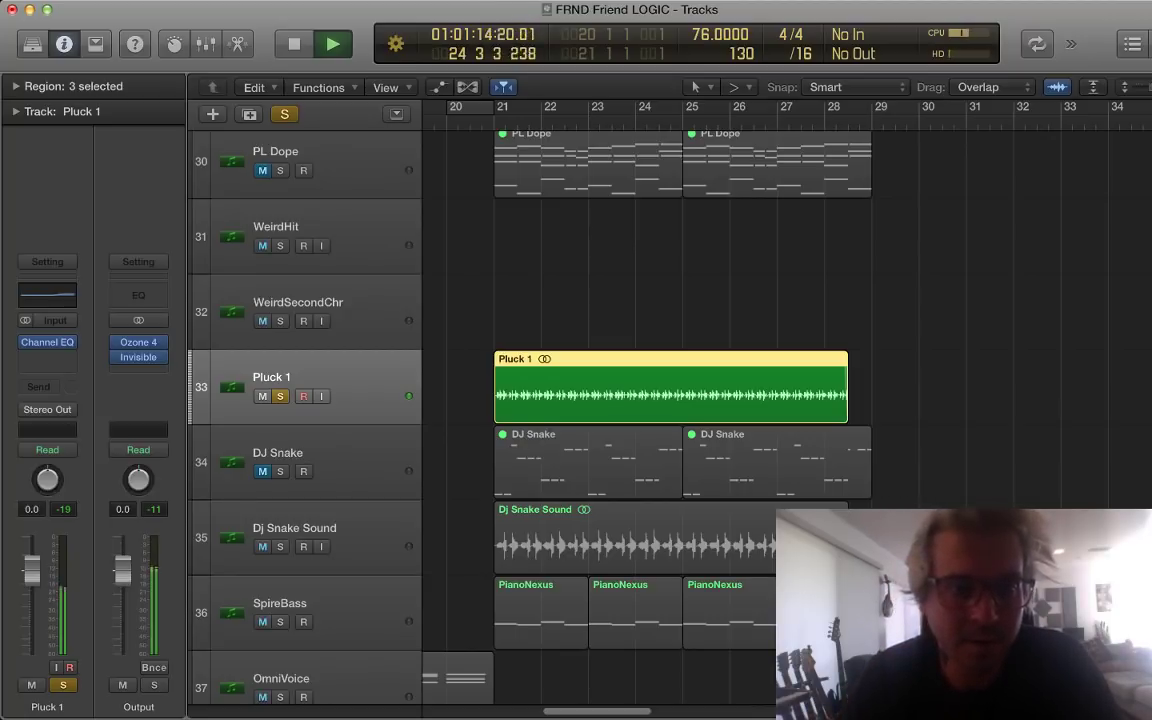
key(space)
key(s)
Step: Examine the first muted PL Dope region, starting at bar 21, and leave it deselected
scroll(670, 400, up, 2)
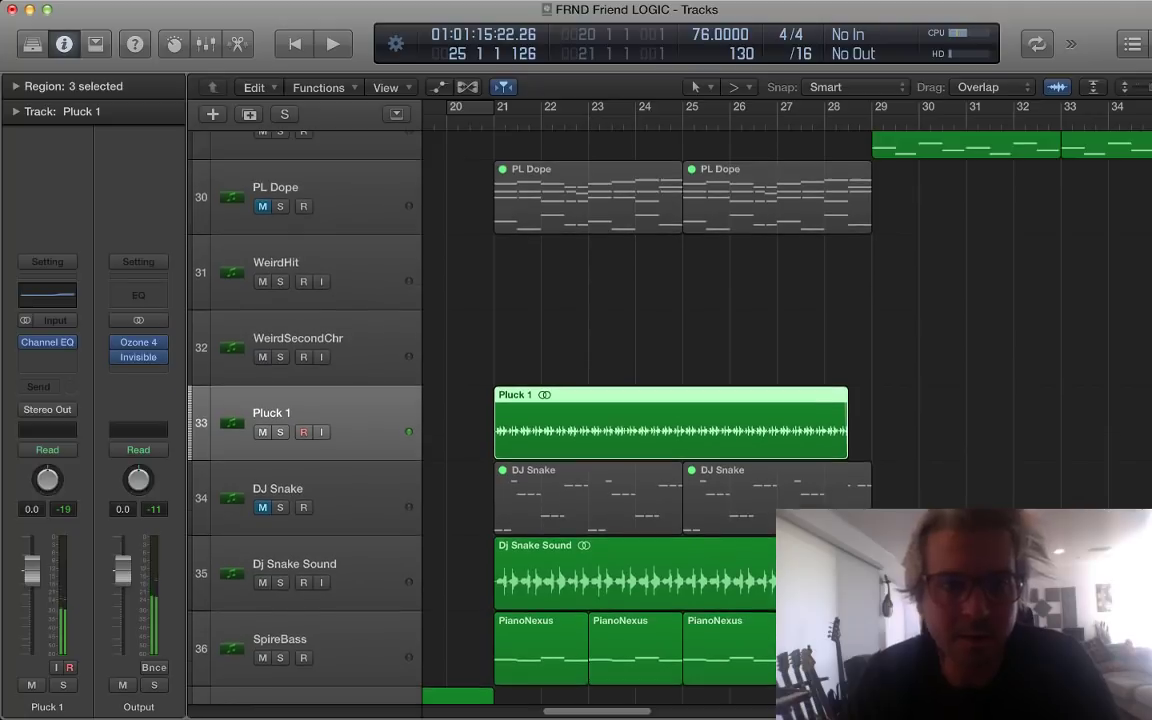
double_click(588, 198)
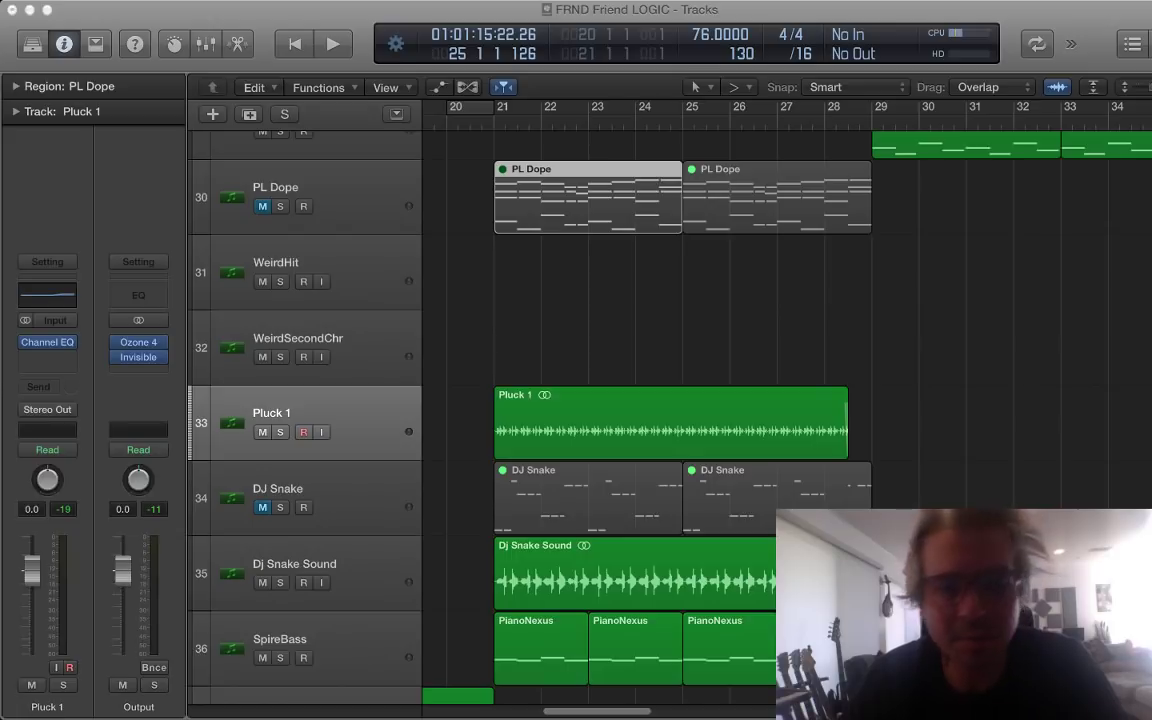
scroll(600, 400, down, 4)
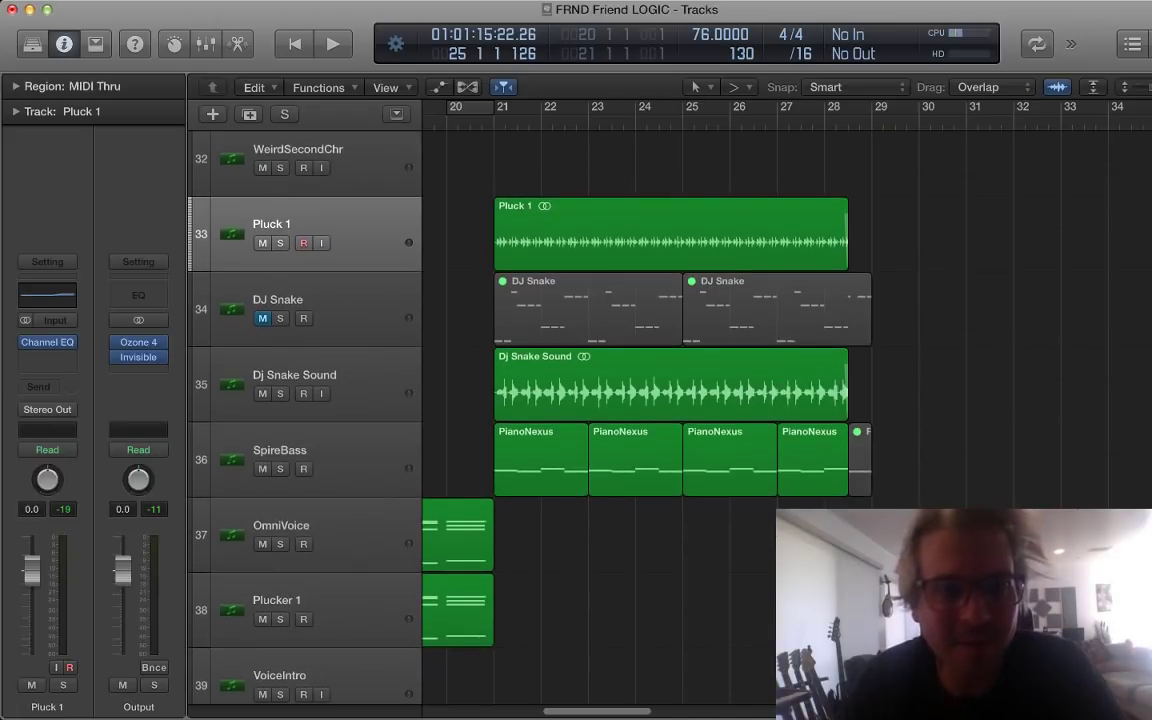
Step: Return the playhead to bar 21, select the muted DJ Snake track and play Dj Snake Sound in solo
click(494, 121)
click(340, 305)
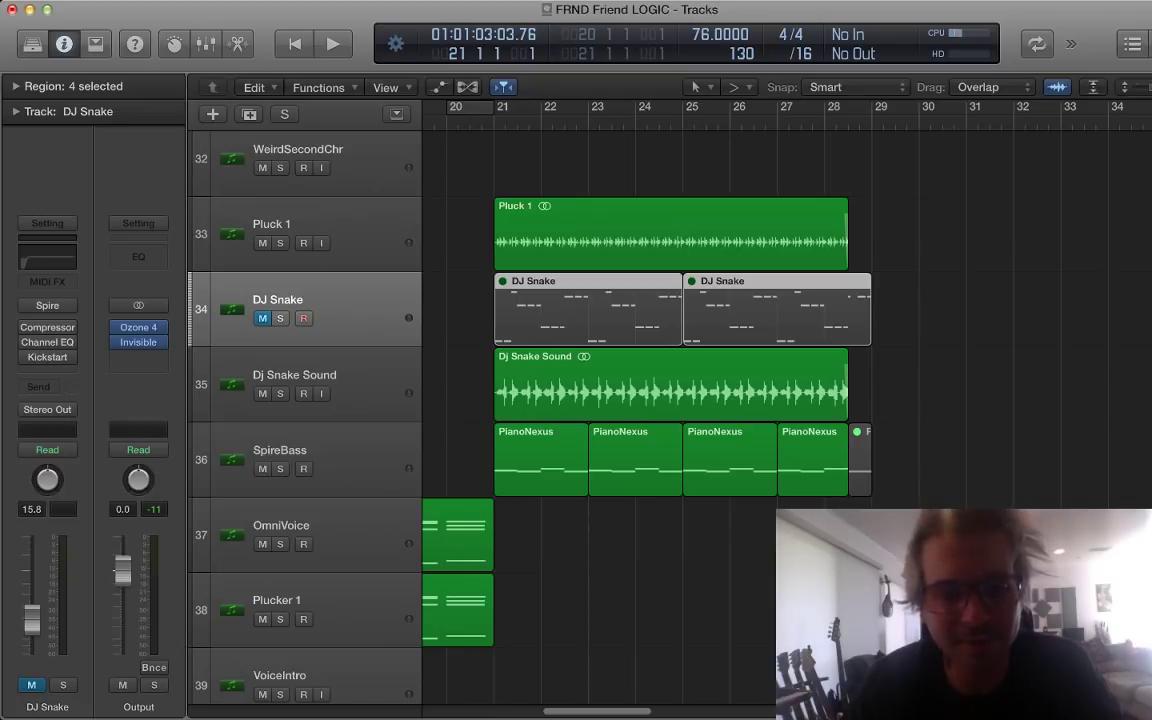
key(Down)
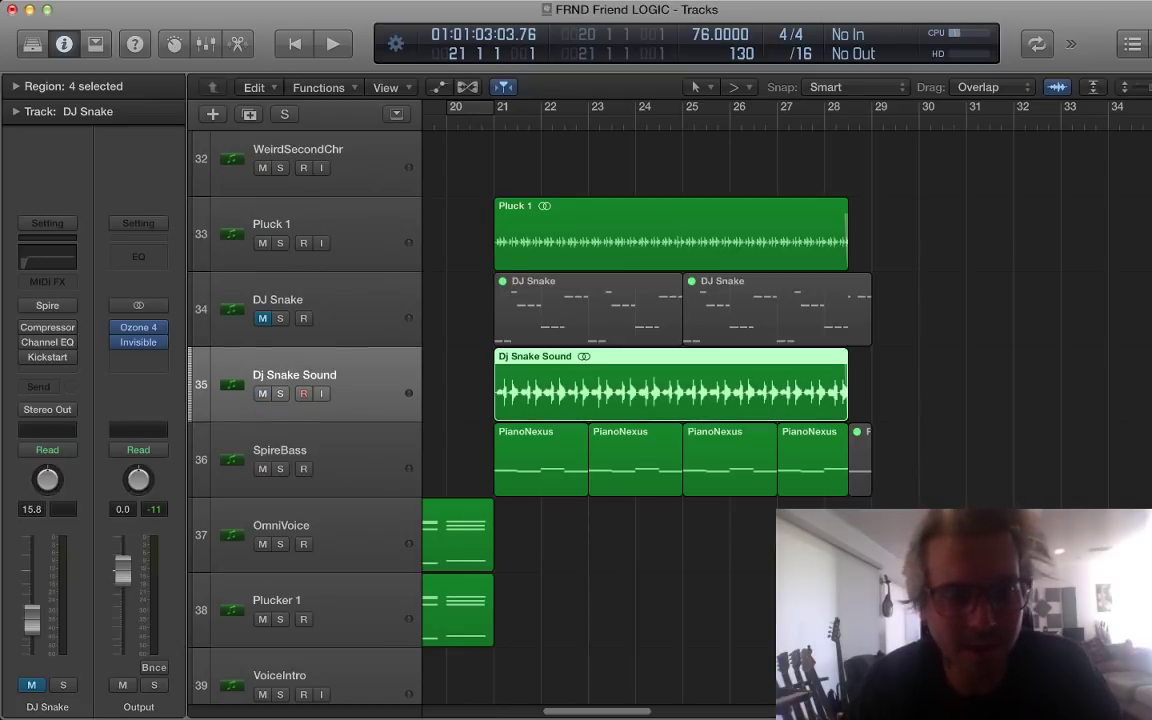
key(s)
key(space)
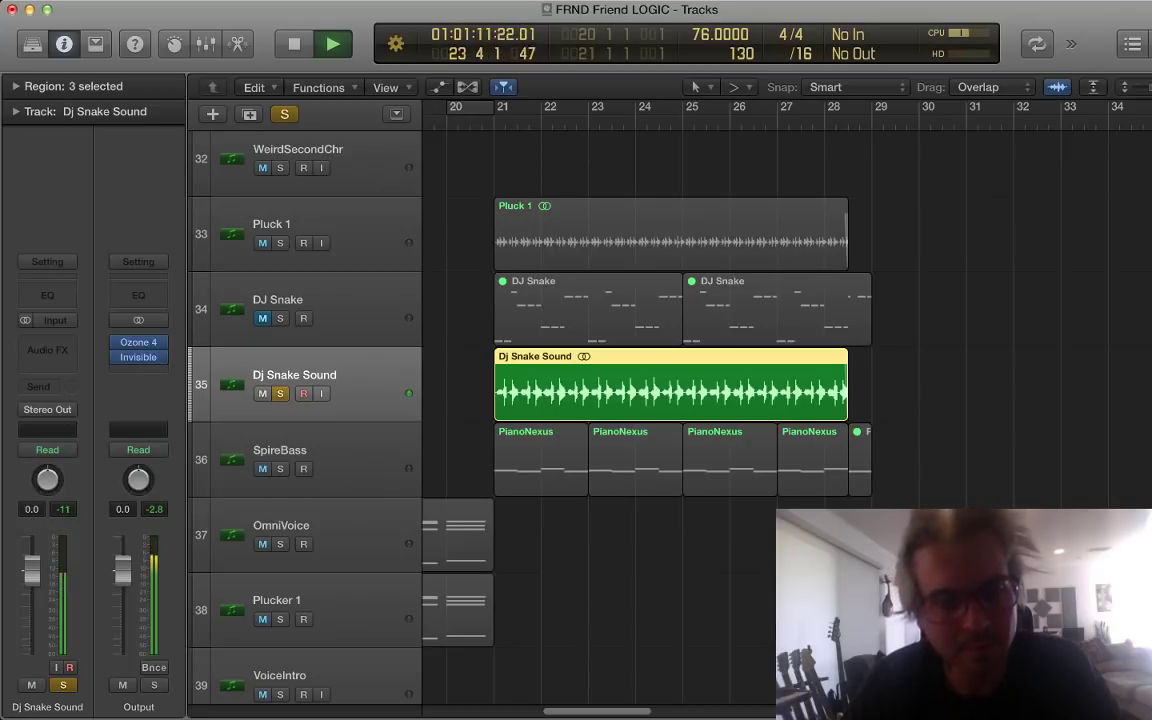
Step: Release the solo on Dj Snake Sound, select the SpireBass track and stop playback
key(s)
key(Down)
key(space)
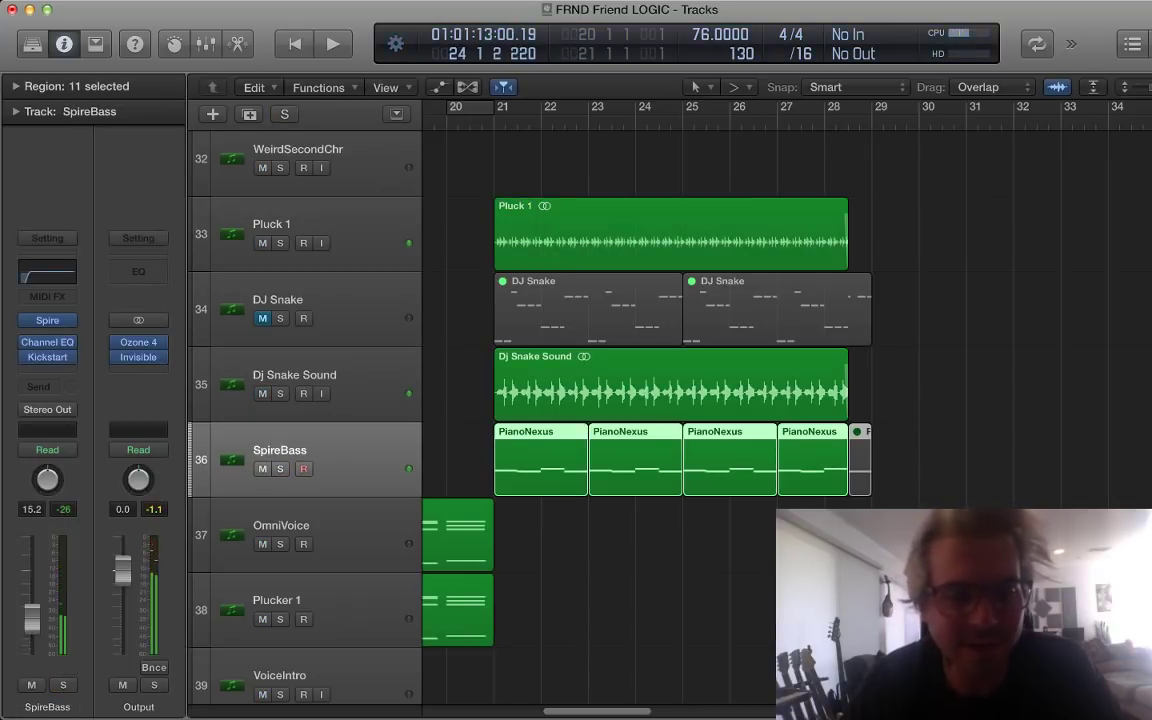
Step: Play the SpireBass track in solo from bar 21, release the solo, stop playback and deselect its regions
key(s)
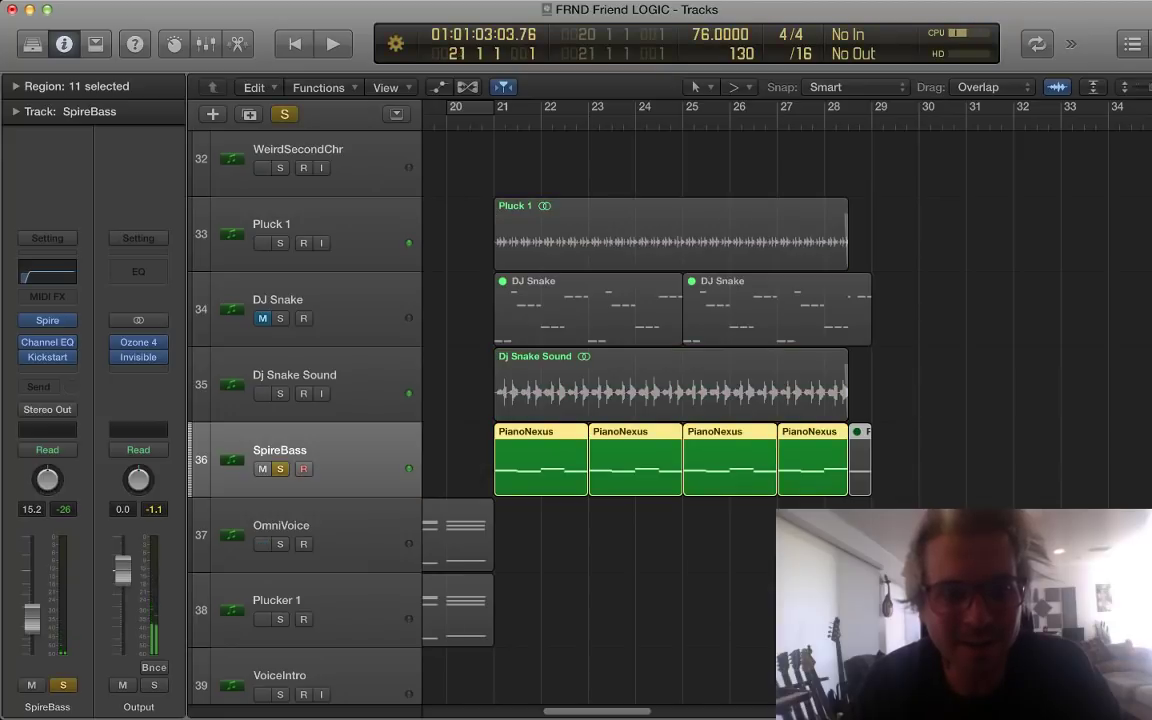
key(space)
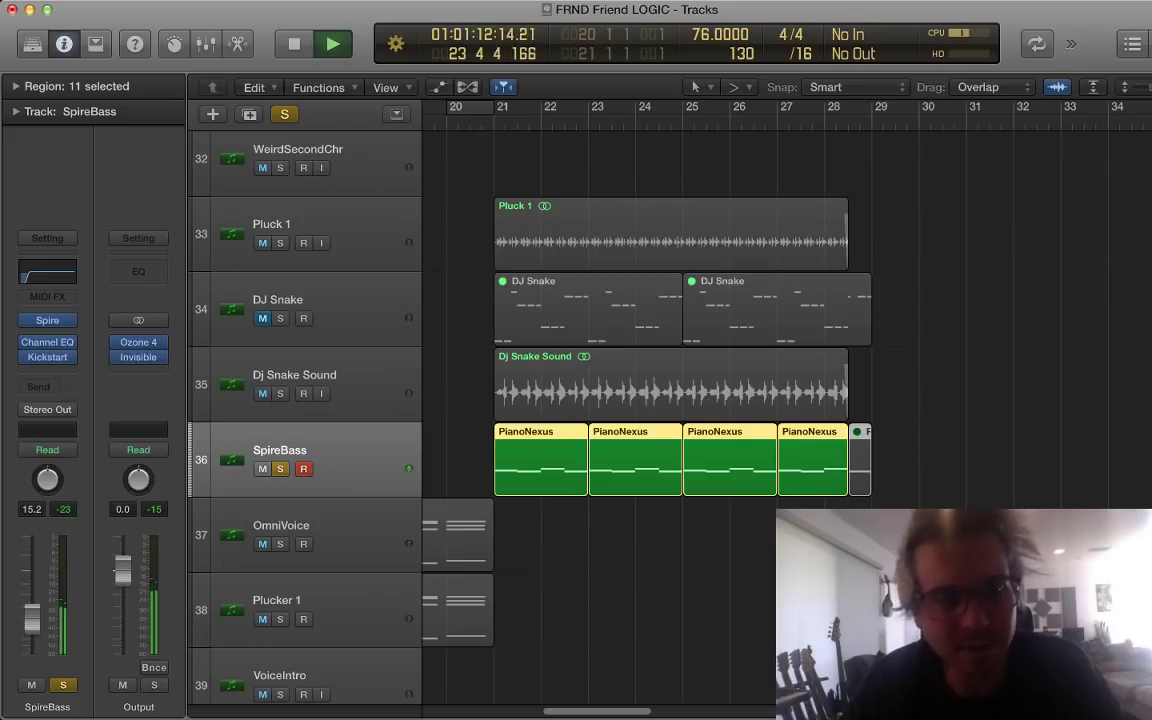
mouse_move(48, 357)
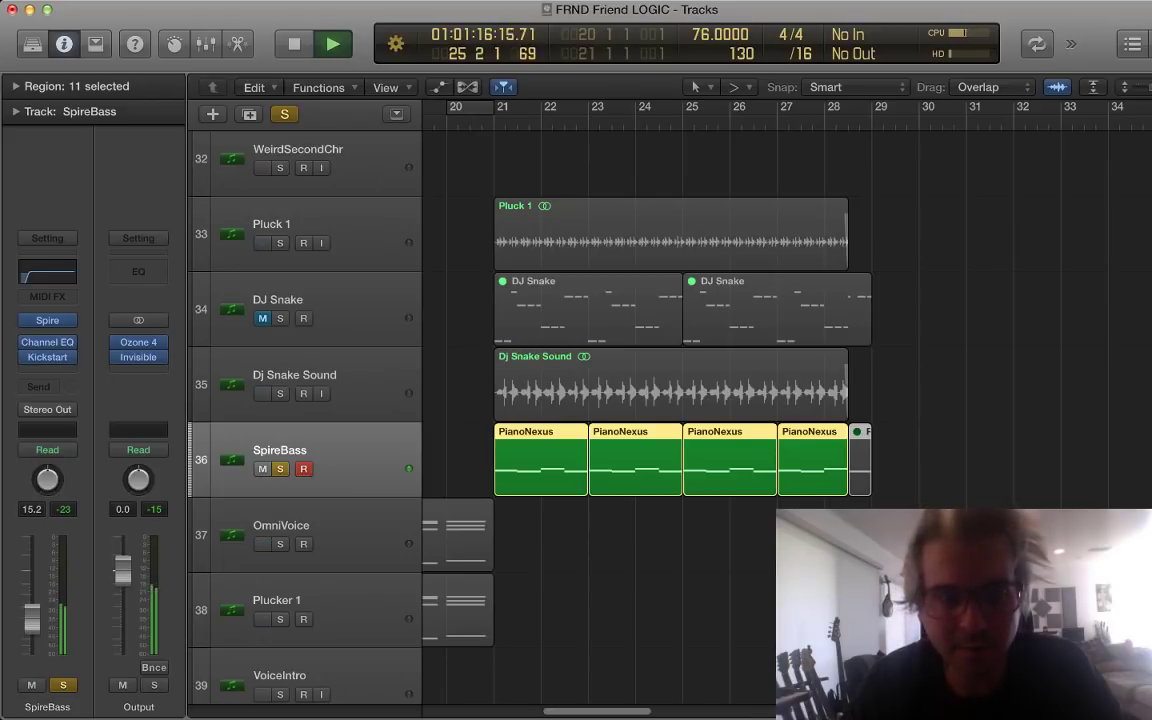
key(s)
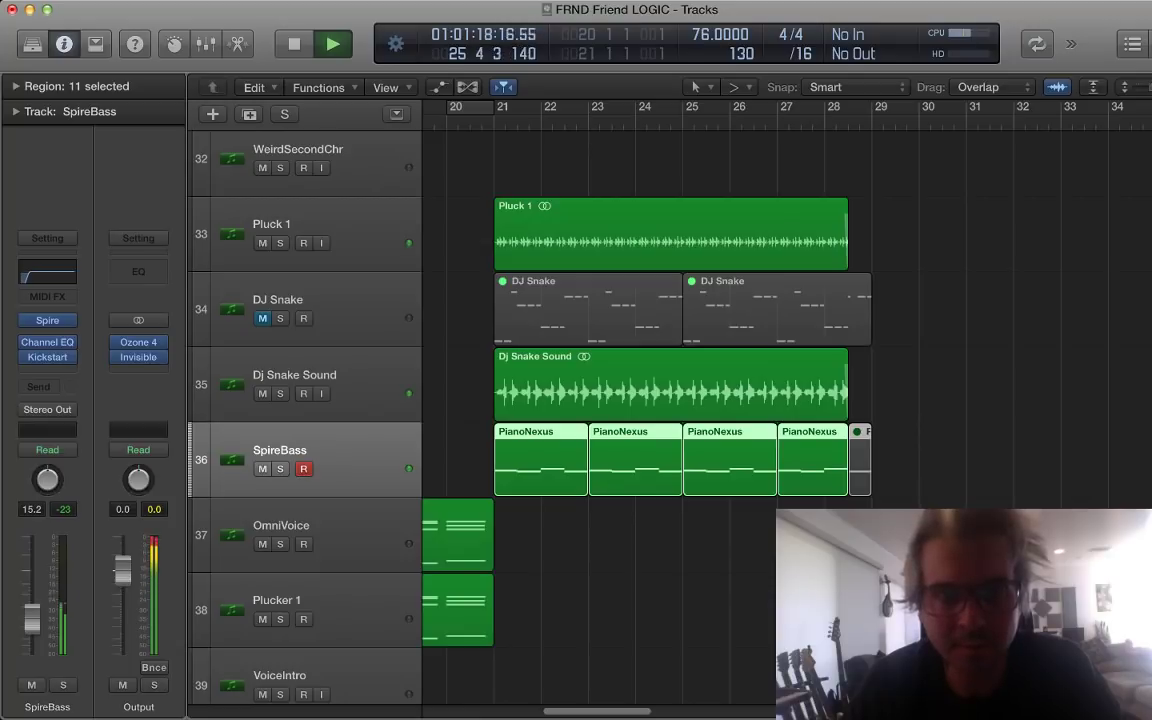
key(space)
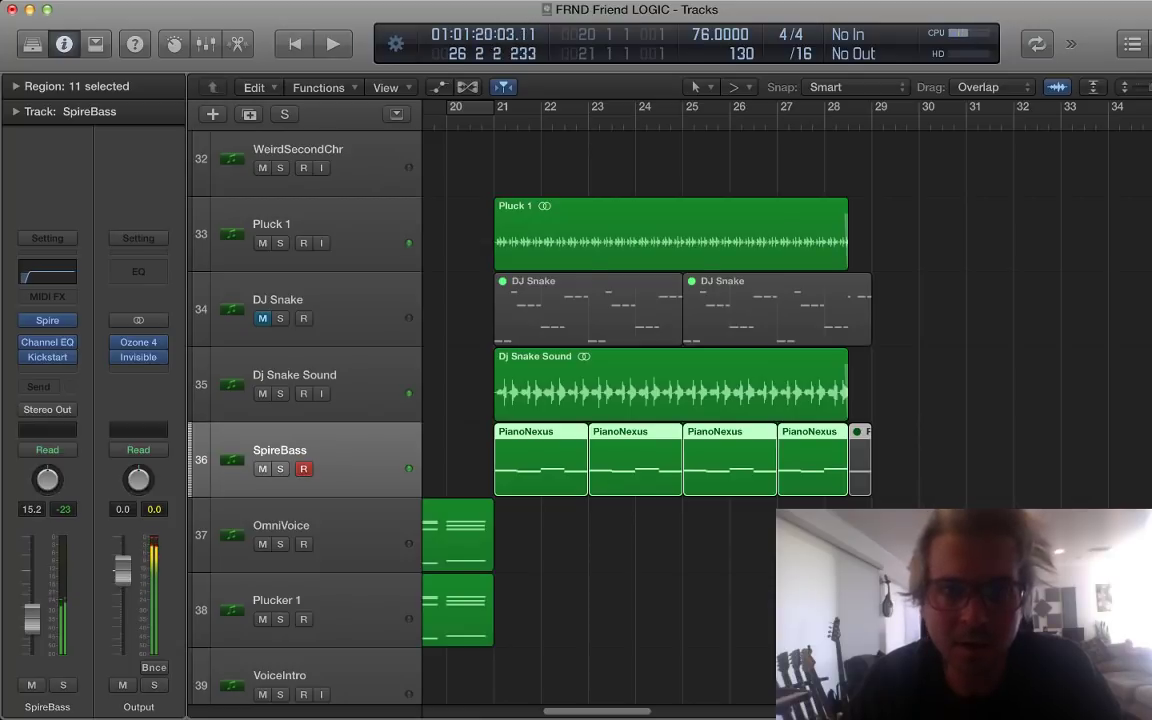
key(alt+shift+d)
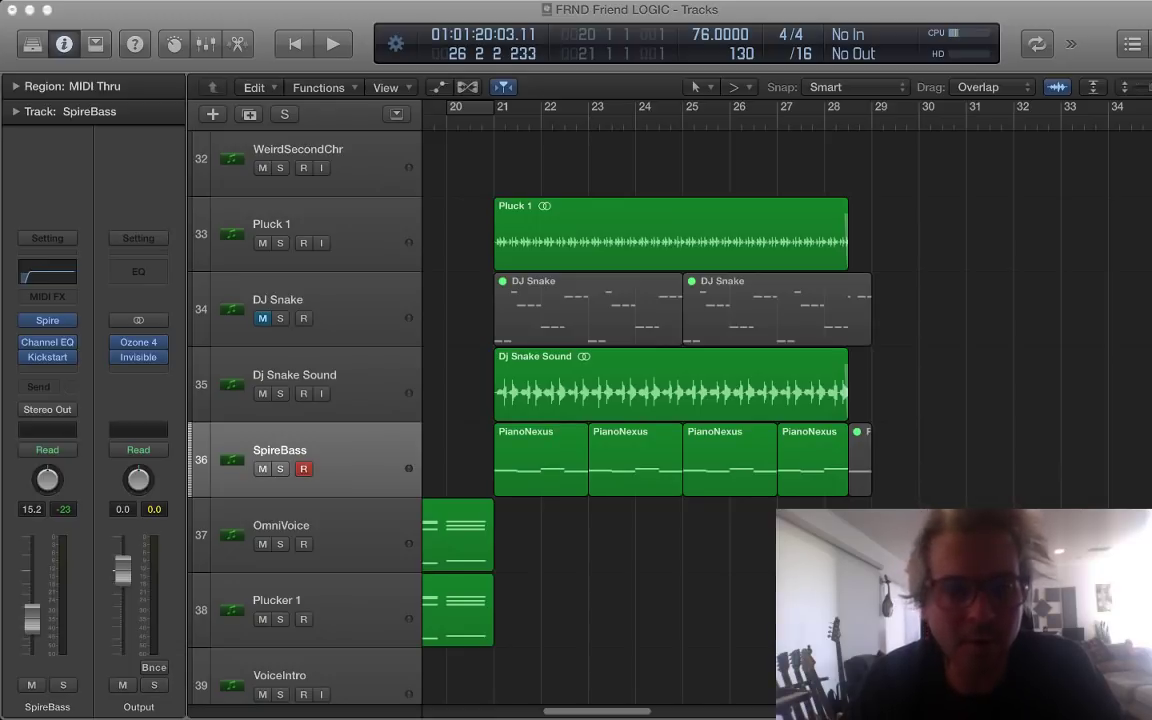
Step: Select the ChrLead vocal track, play it in solo from bar 21, stop playback and release the solo
scroll(640, 400, down, 3)
scroll(640, 400, down, 20)
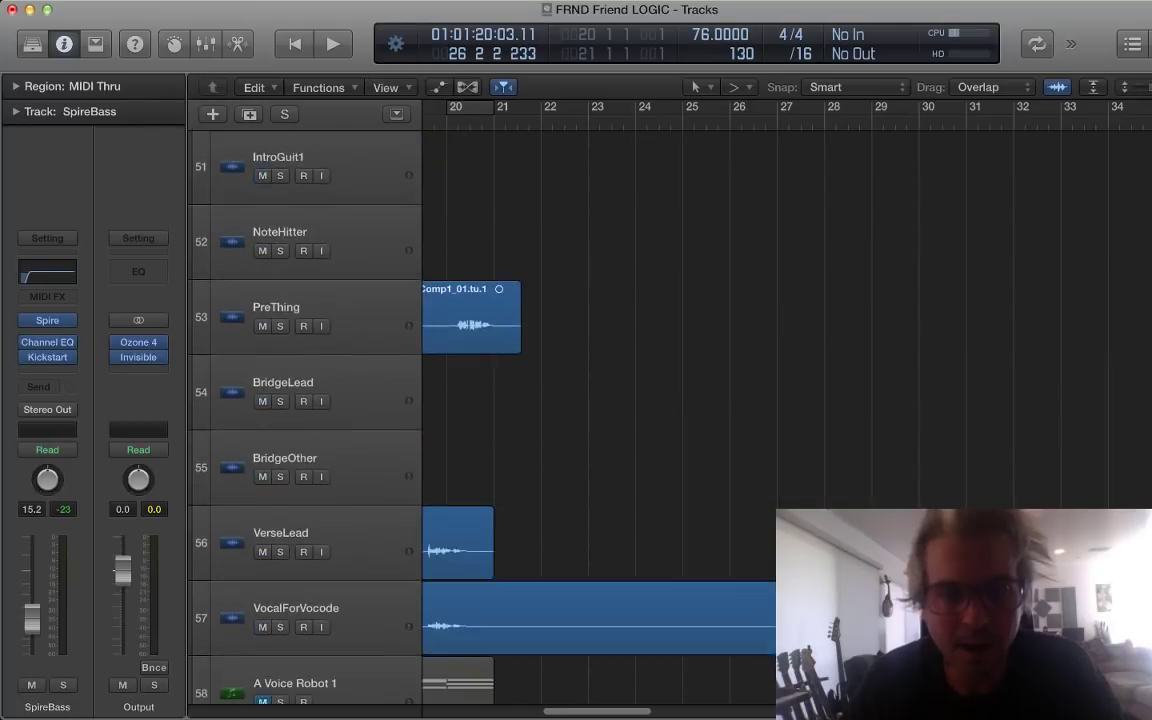
scroll(640, 400, down, 16)
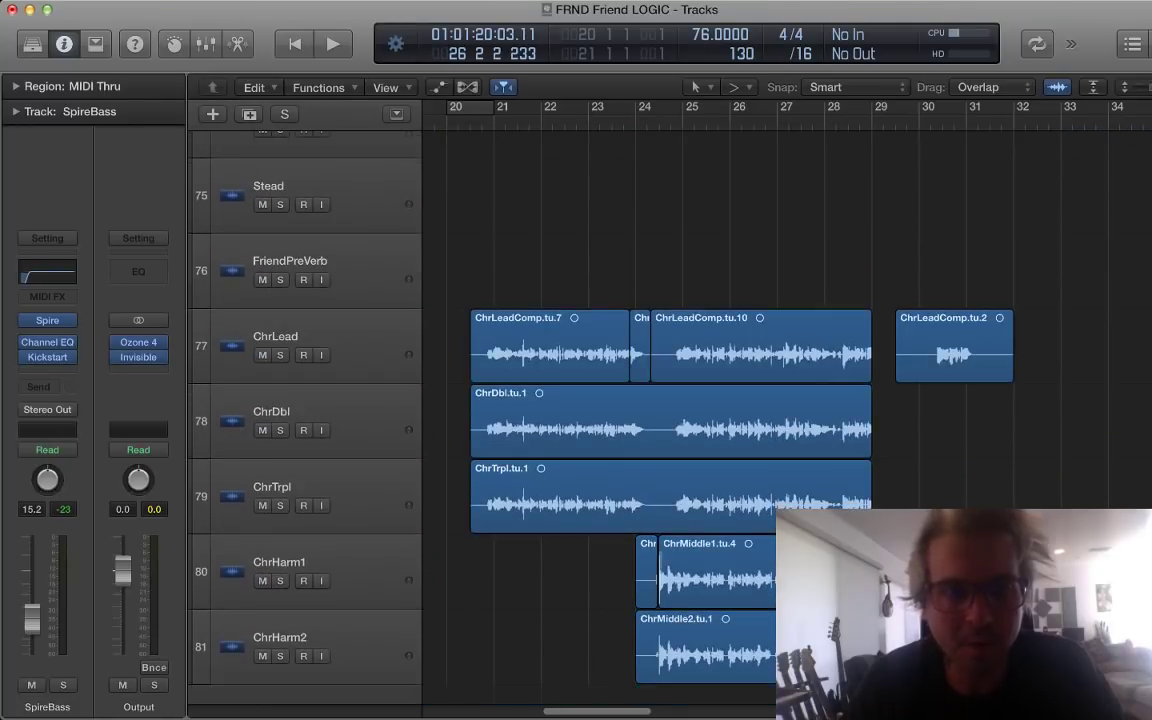
key(space)
click(280, 345)
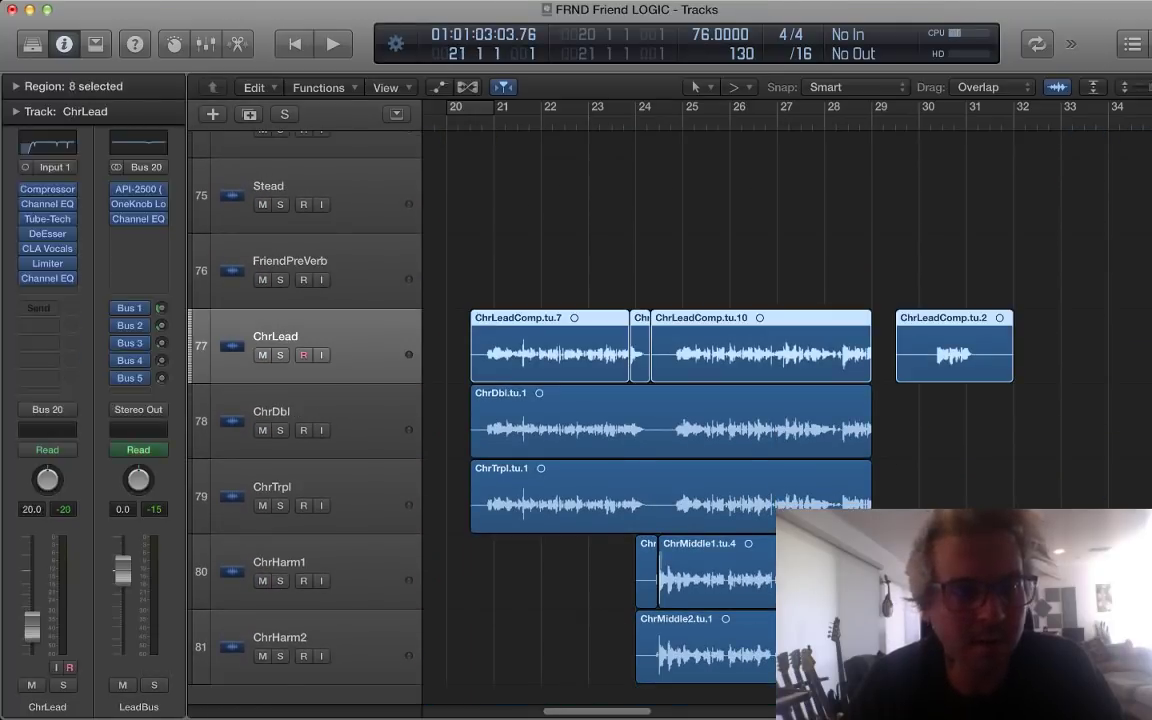
key(s)
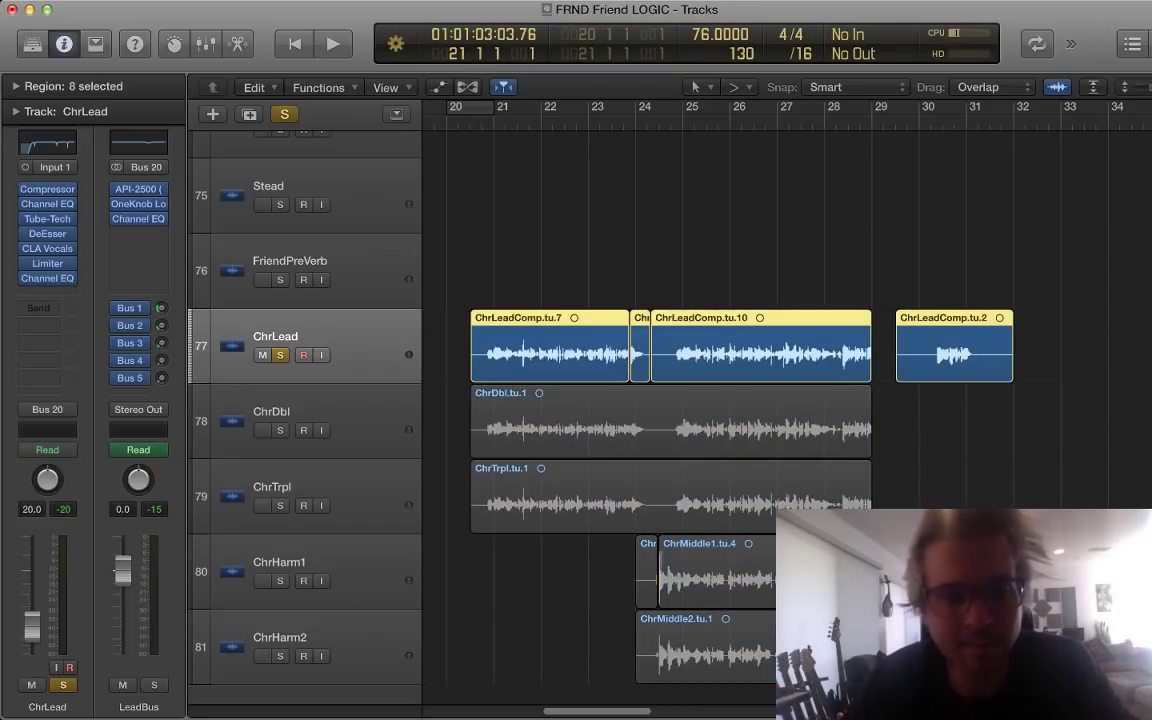
key(space)
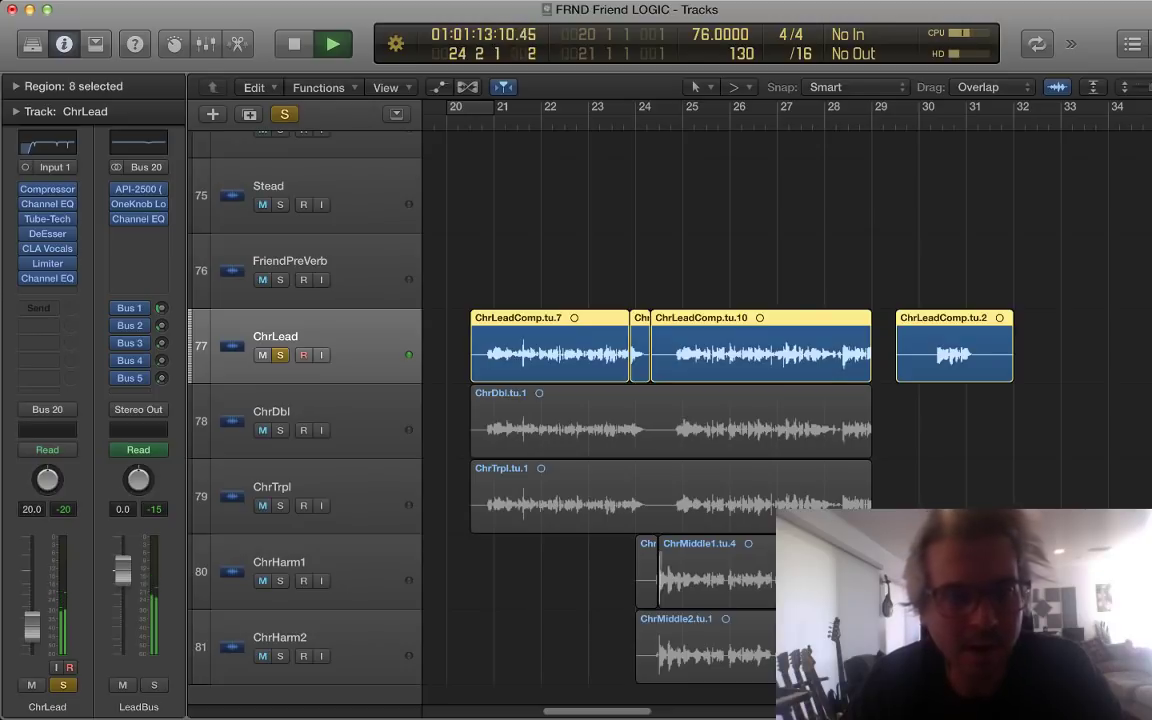
key(space)
key(s)
Step: Compare the channel strip panning and effects of the ChrDbl and ChrTrpl vocal tracks, ending with ChrTrpl selected
key(Down)
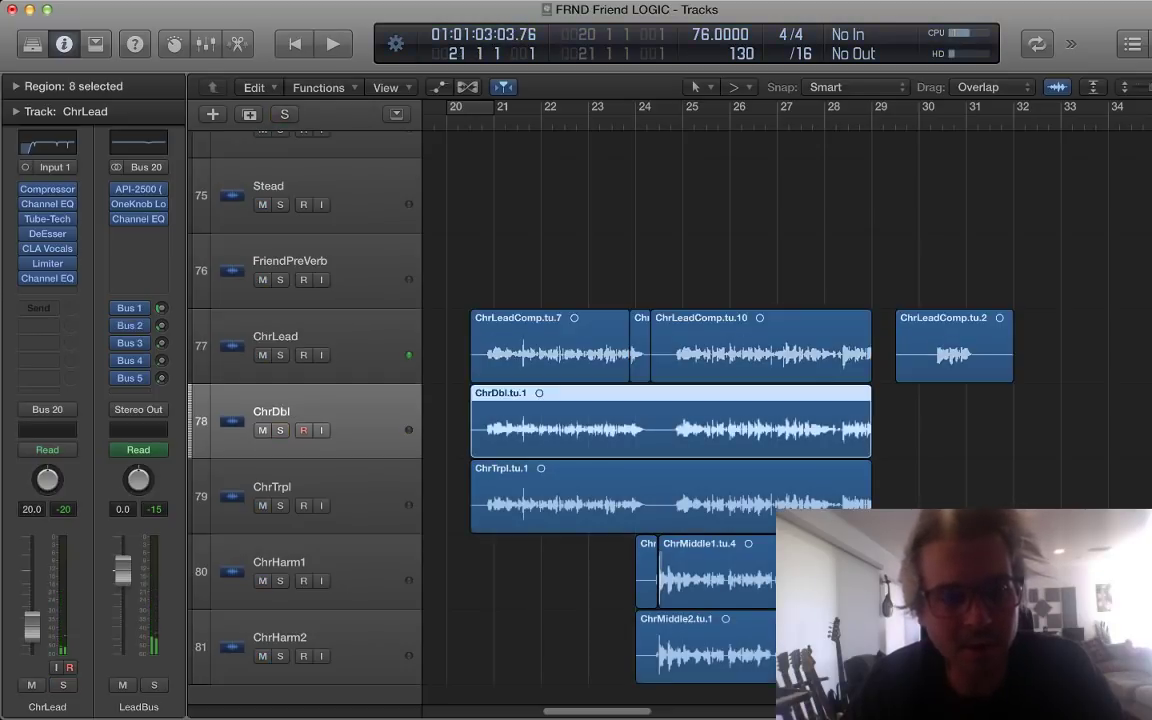
key(Down)
key(Up)
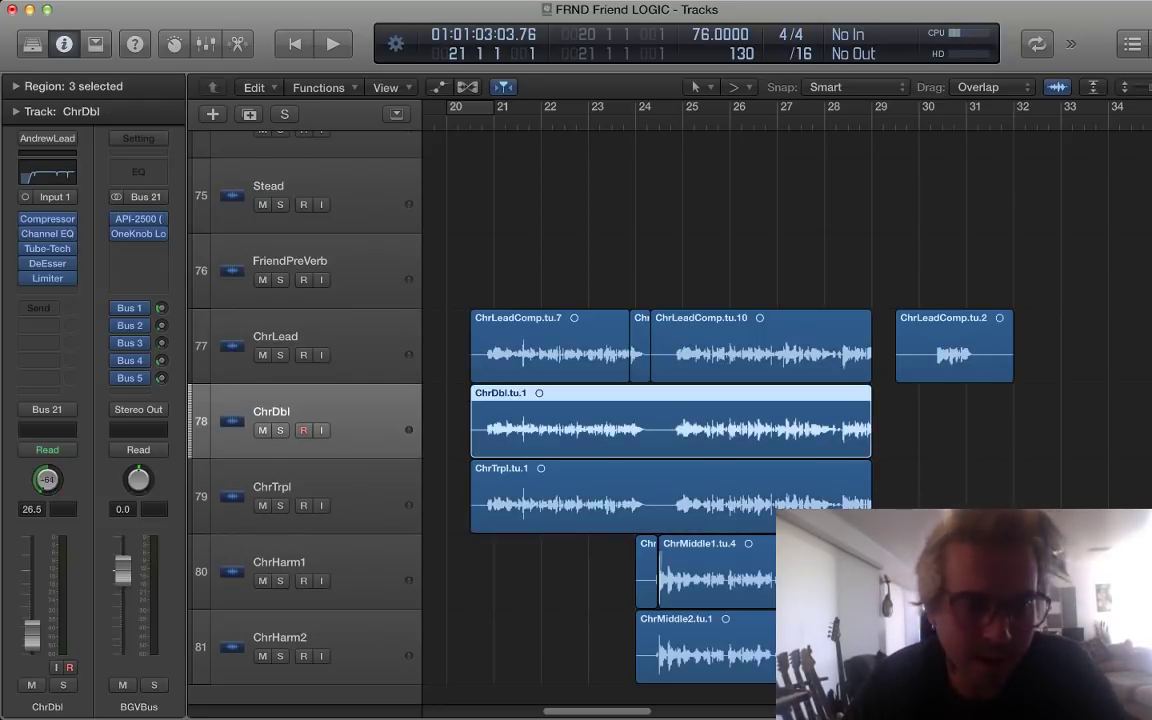
key(Down)
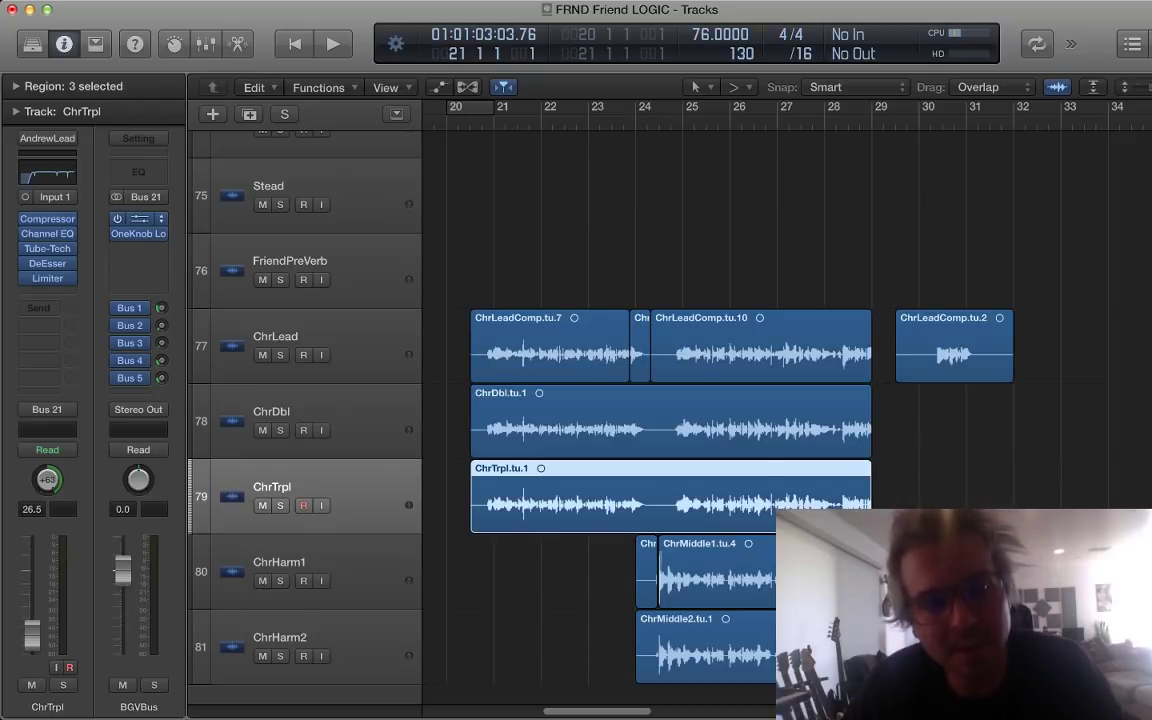
mouse_move(138, 233)
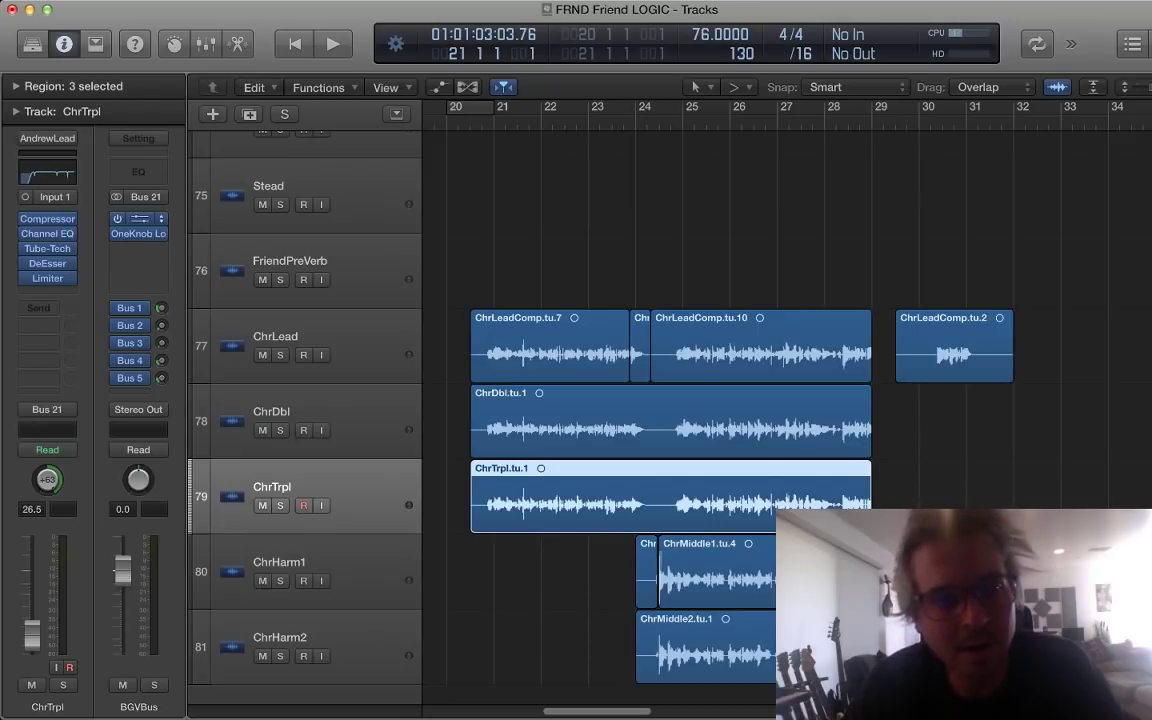
key(Up)
key(Up)
key(Down)
key(Down)
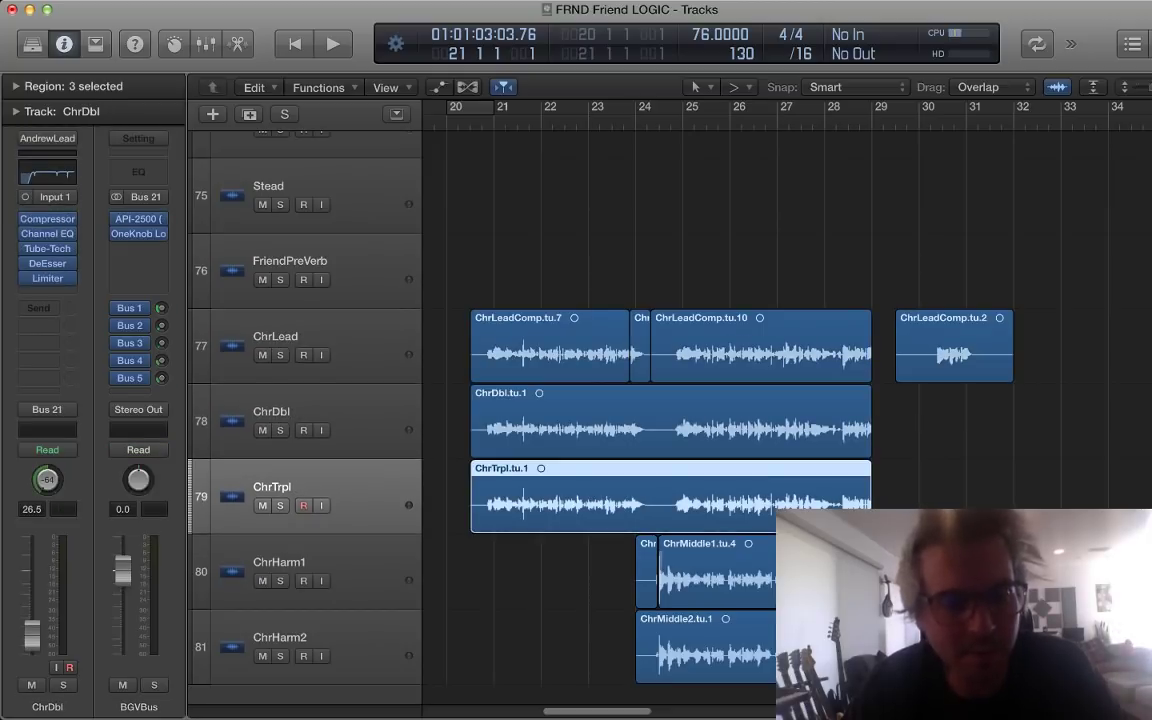
Step: Play the ChrDbl and ChrTrpl vocals in solo from just before bar 21, adding ChrLead to the solo during playback
key(s)
key(space)
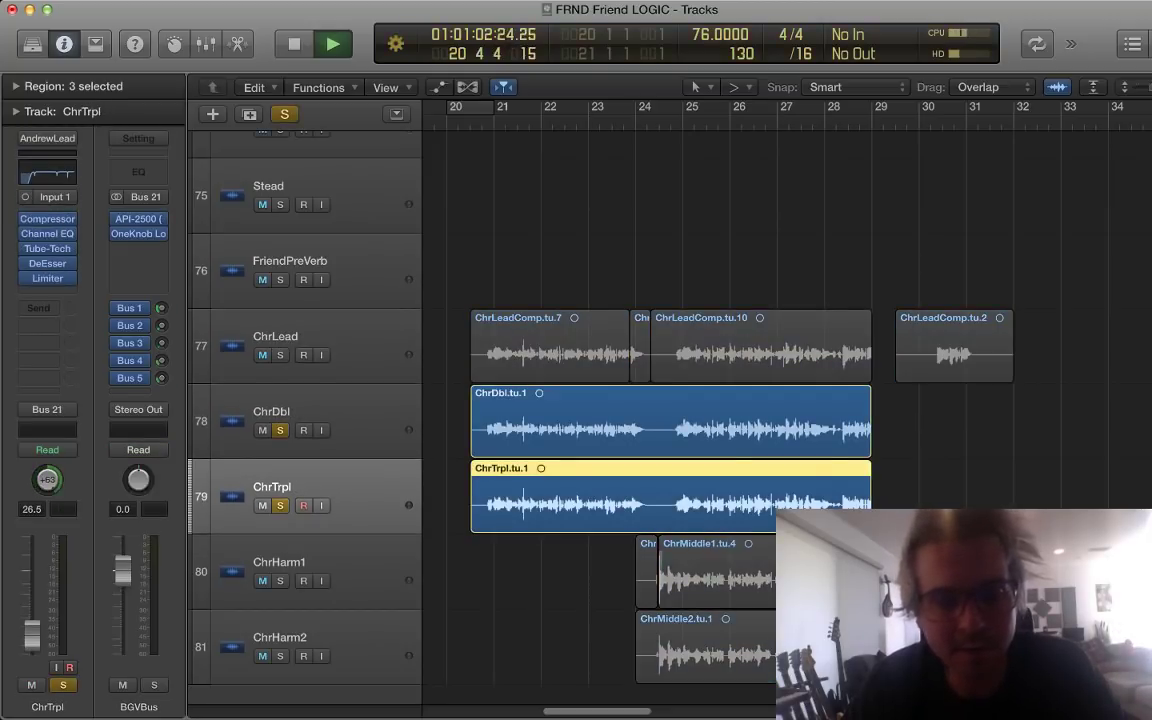
click(280, 355)
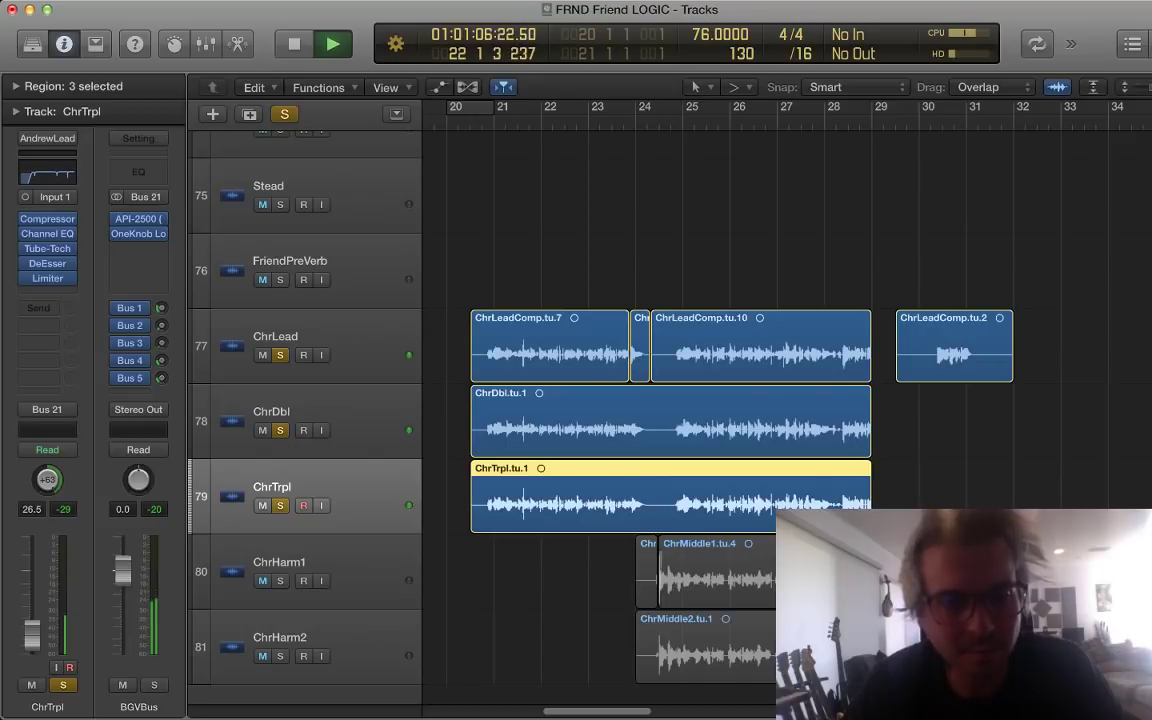
scroll(660, 400, down, 1)
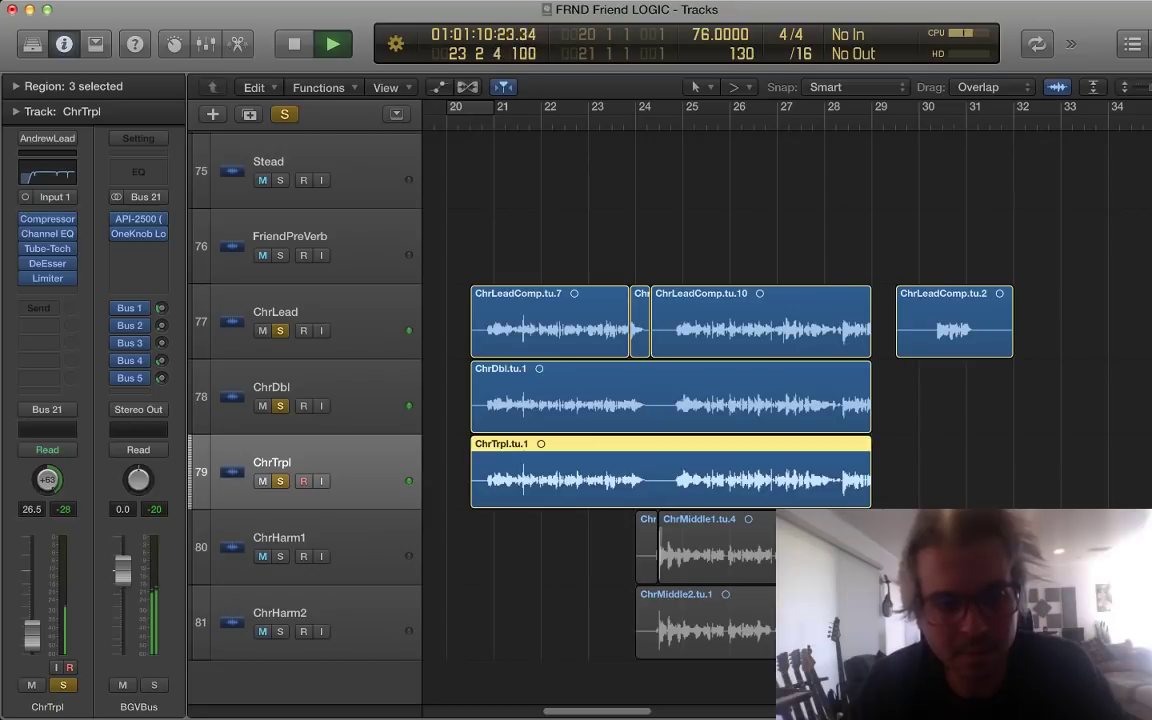
Step: Switch the solo to the ChrHarm1 and ChrHarm2 harmony tracks during playback, then stop and clear all solos
key(Down)
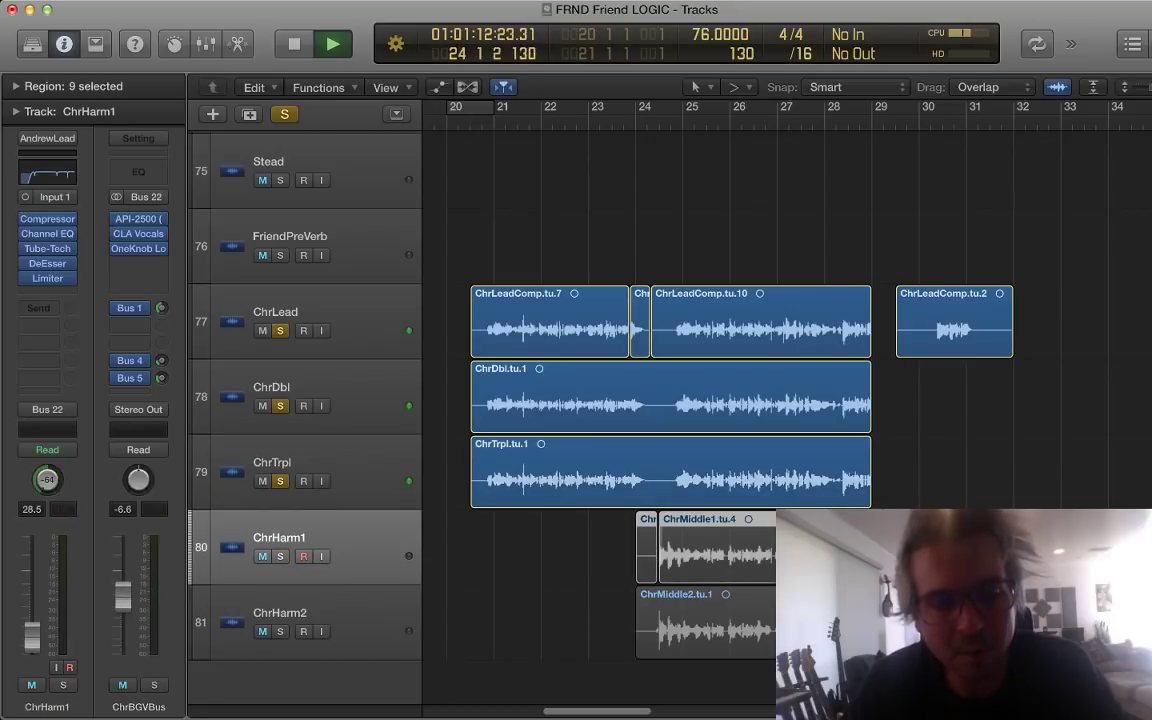
key(s)
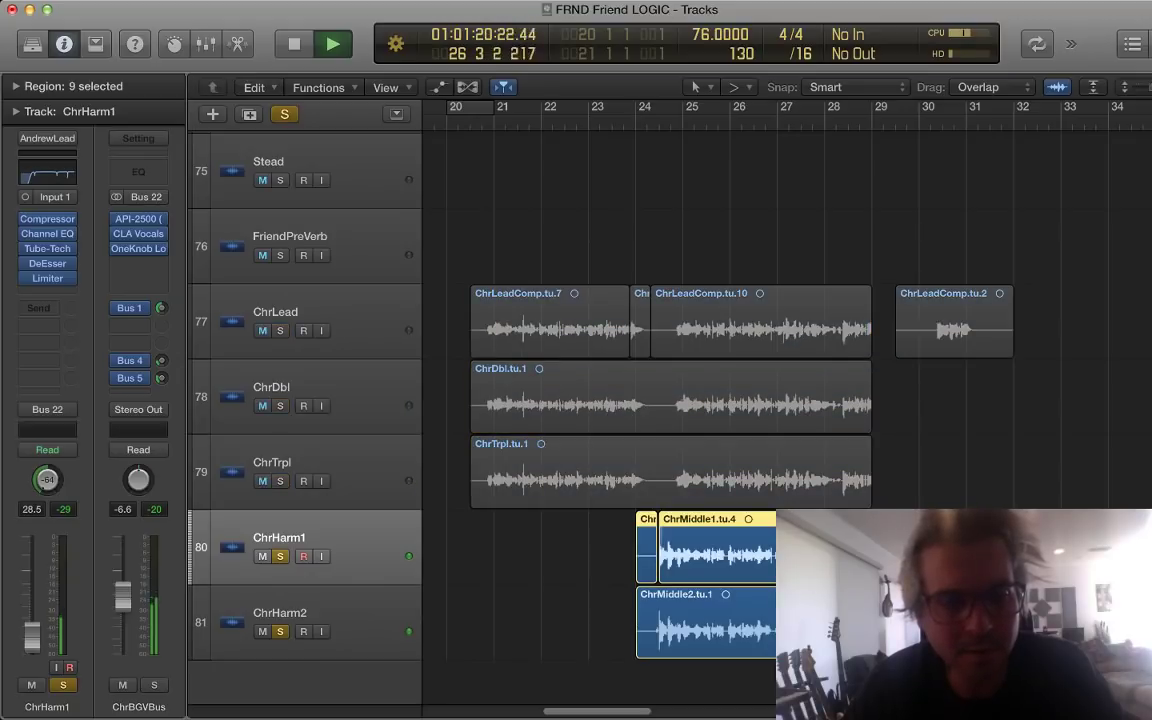
key(space)
key(ctrl+alt+super+s)
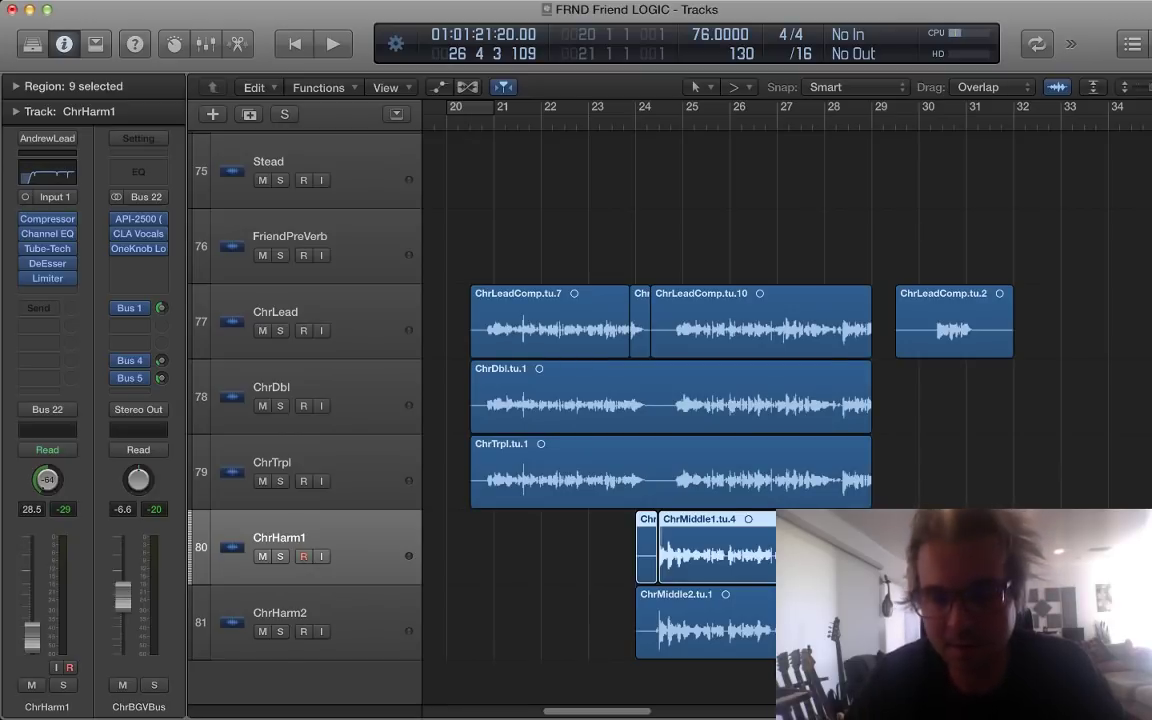
Step: Deselect the ChrHarm1 regions and examine the drum, sweep and loop tracks between bars 20 and 41
click(893, 463)
key(super+Left)
key(super+Up)
scroll(600, 400, right, 3)
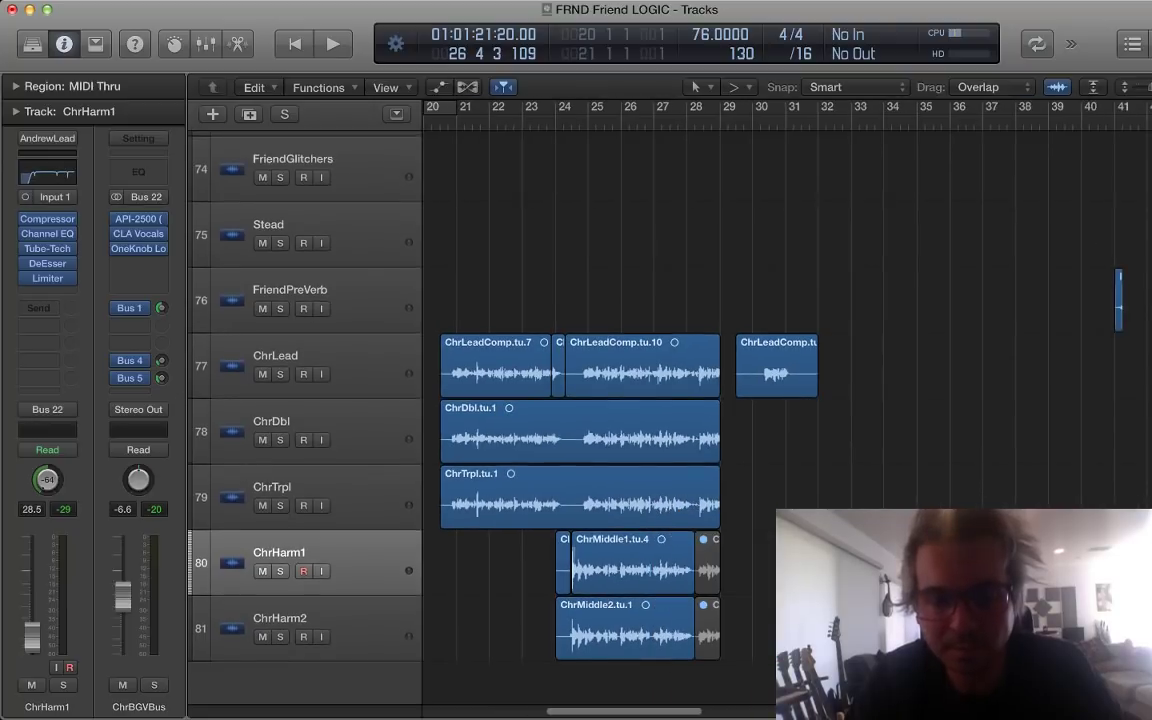
scroll(600, 400, up, 14)
key(space)
scroll(600, 400, up, 20)
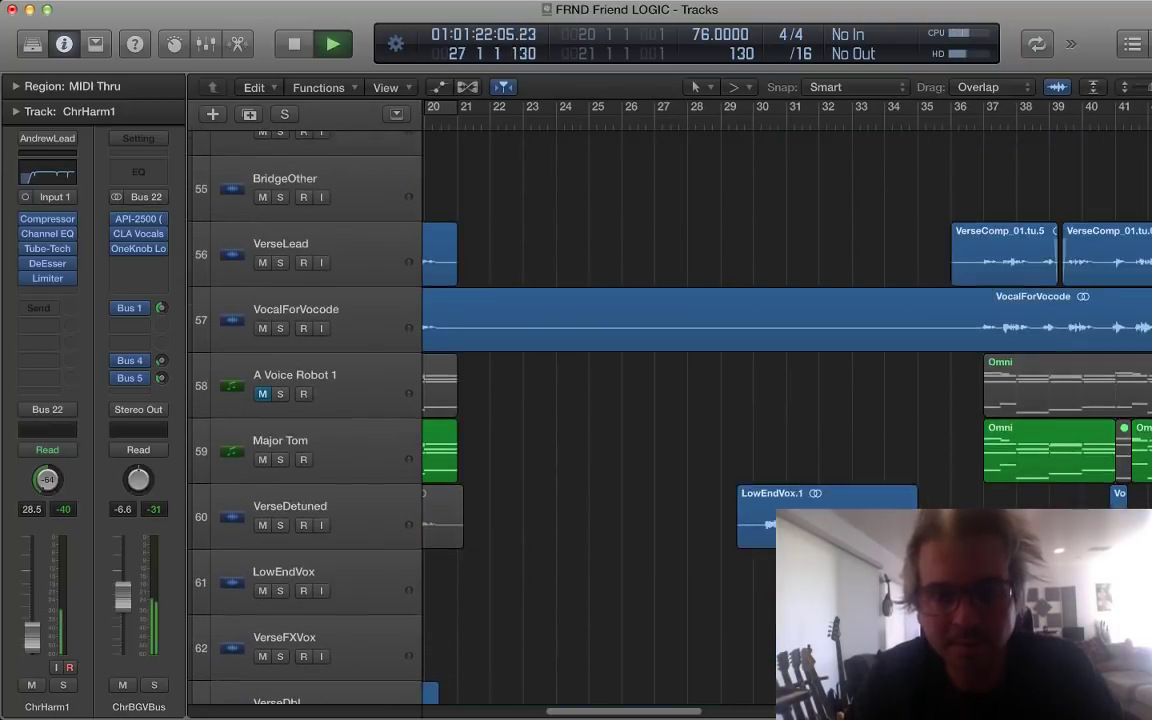
key(space)
scroll(600, 400, up, 10)
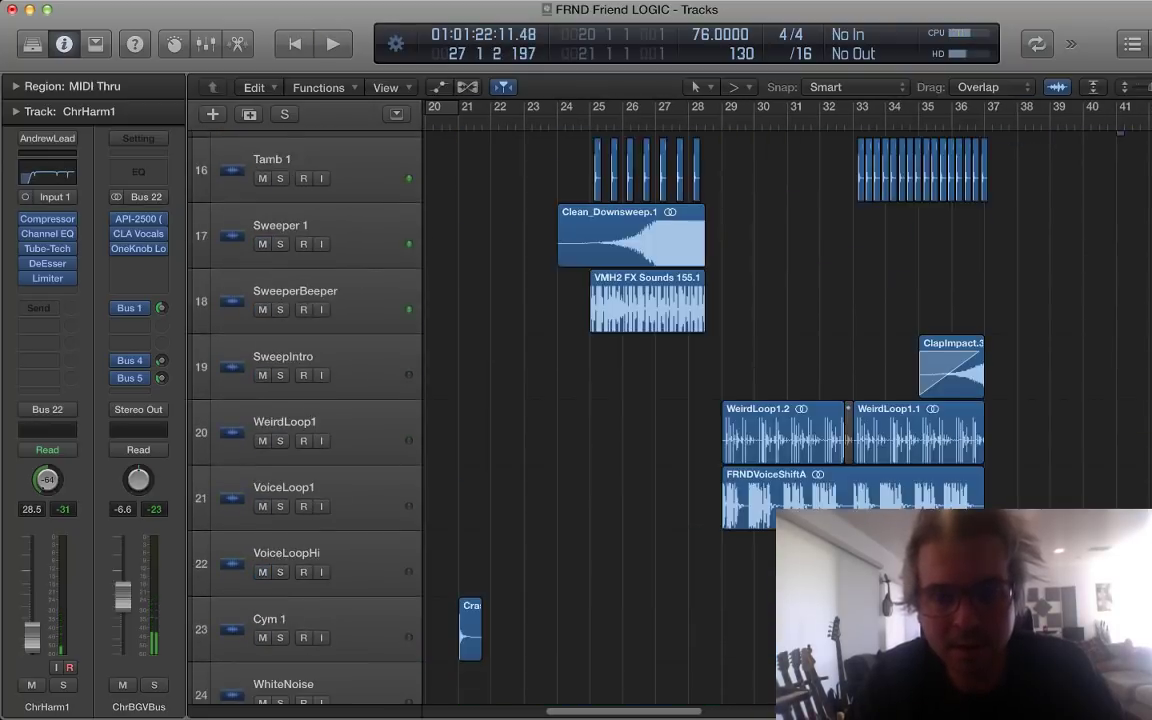
scroll(600, 400, down, 20)
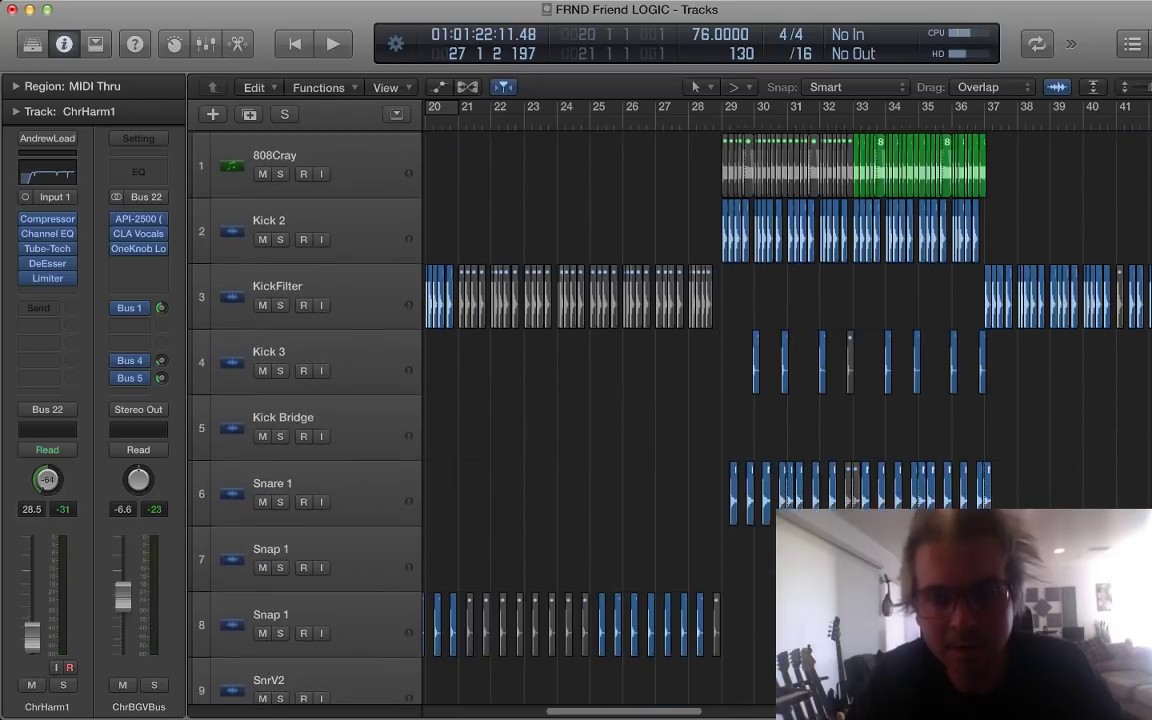
scroll(600, 400, up, 15)
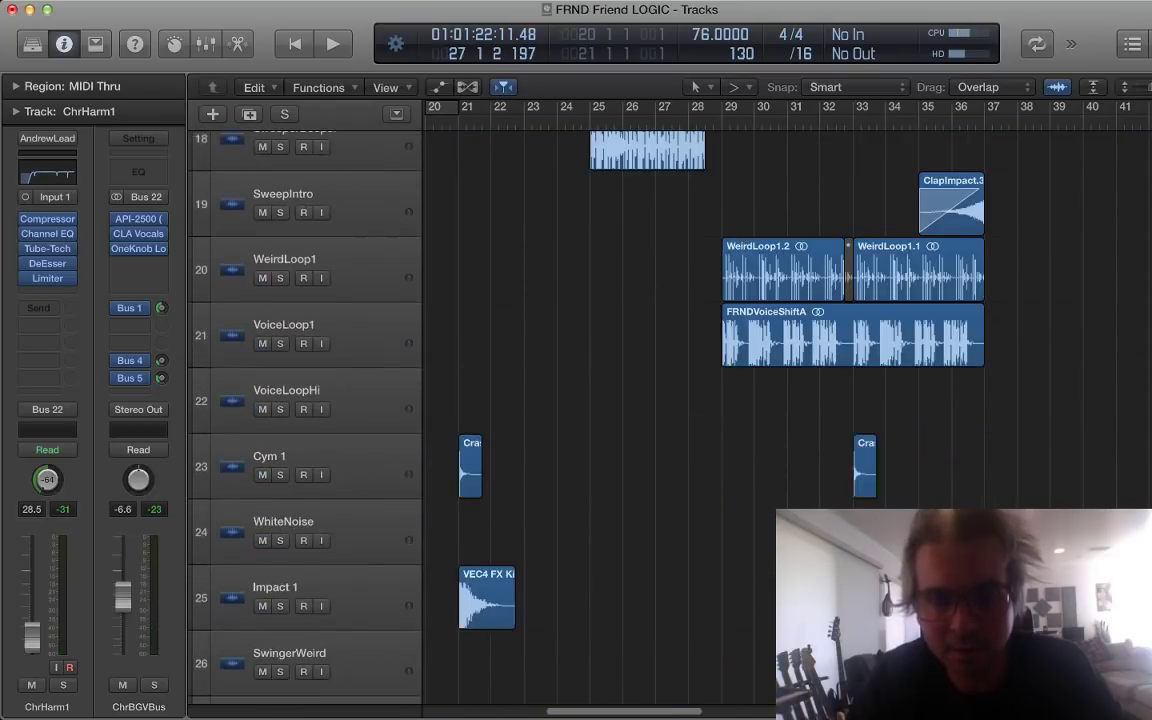
Step: Play the full mix from bar 27 into the section after bar 29, examining the vocal tracks down to VerseDetuned
key(space)
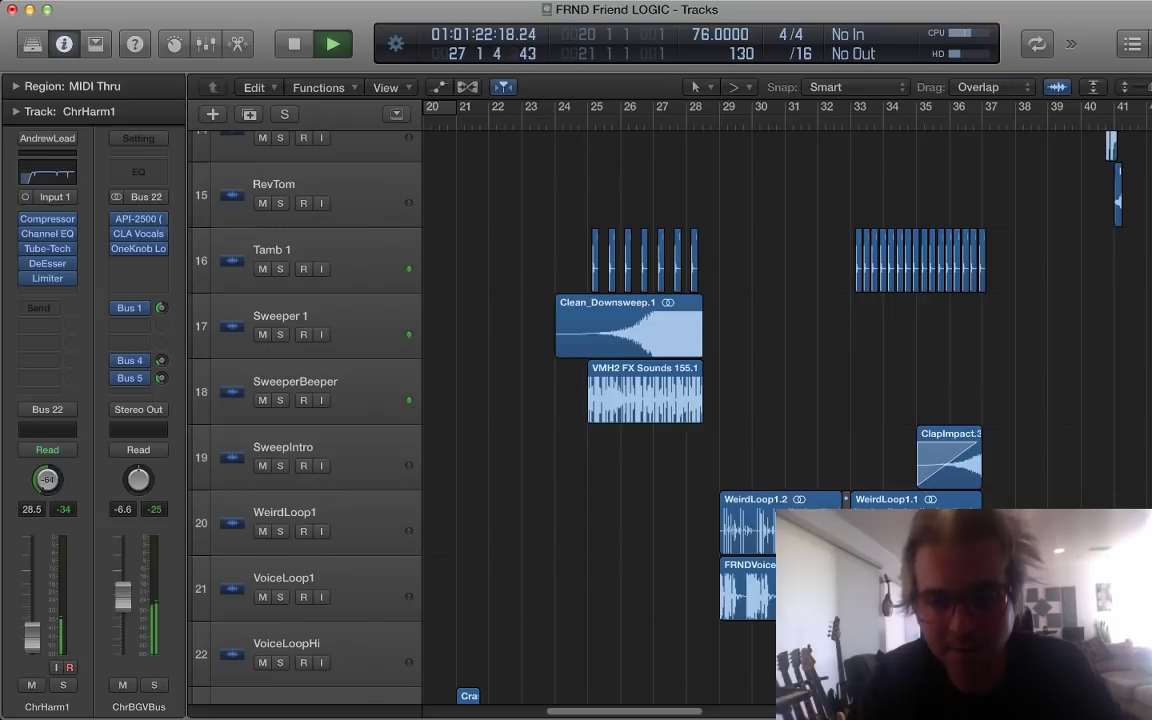
scroll(600, 400, down, 5)
scroll(600, 400, down, 20)
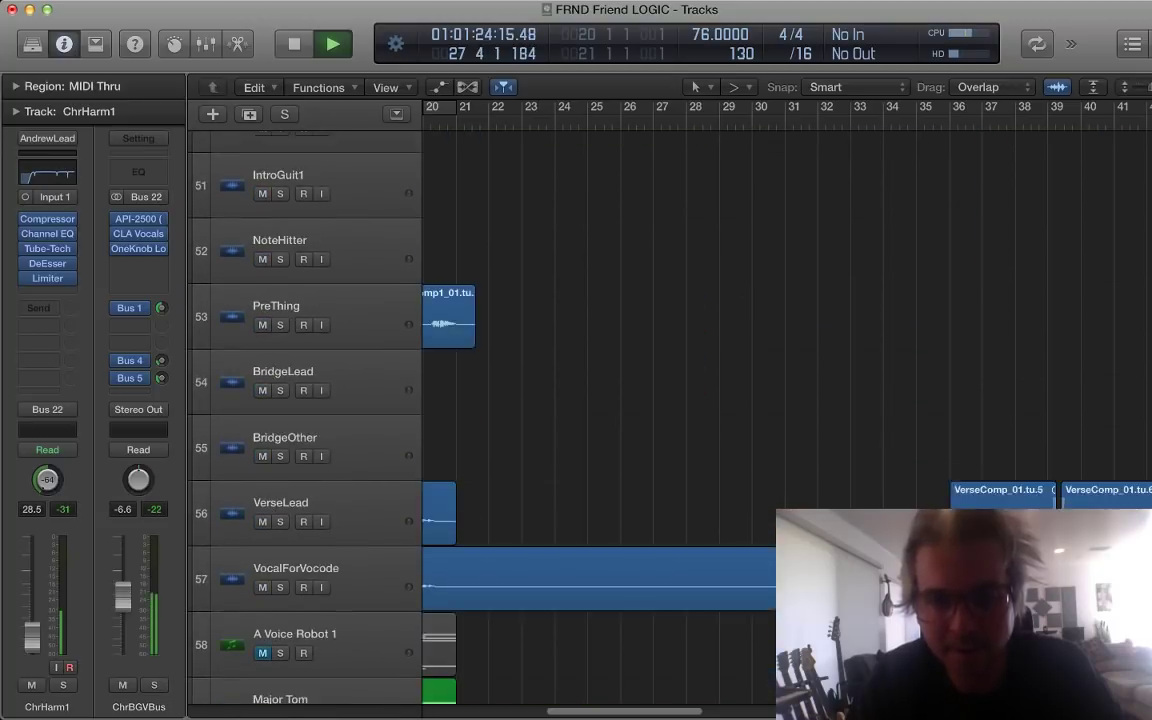
scroll(600, 400, down, 14)
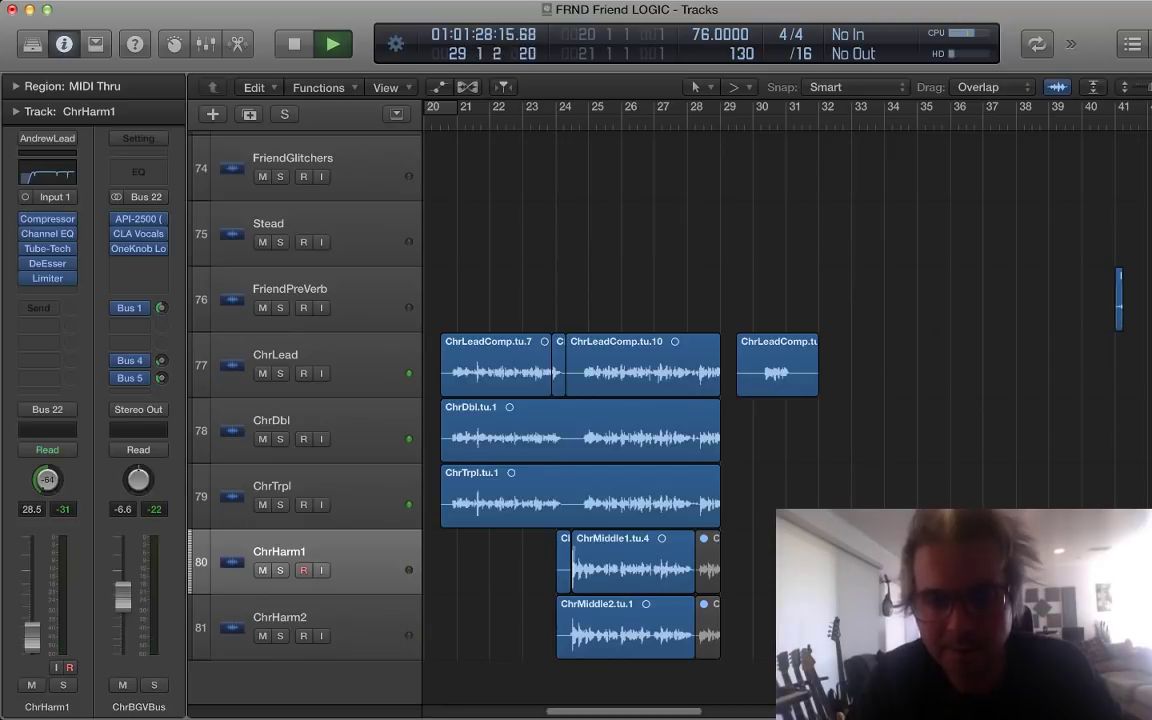
scroll(600, 400, up, 5)
scroll(600, 400, down, 2)
scroll(600, 400, right, 2)
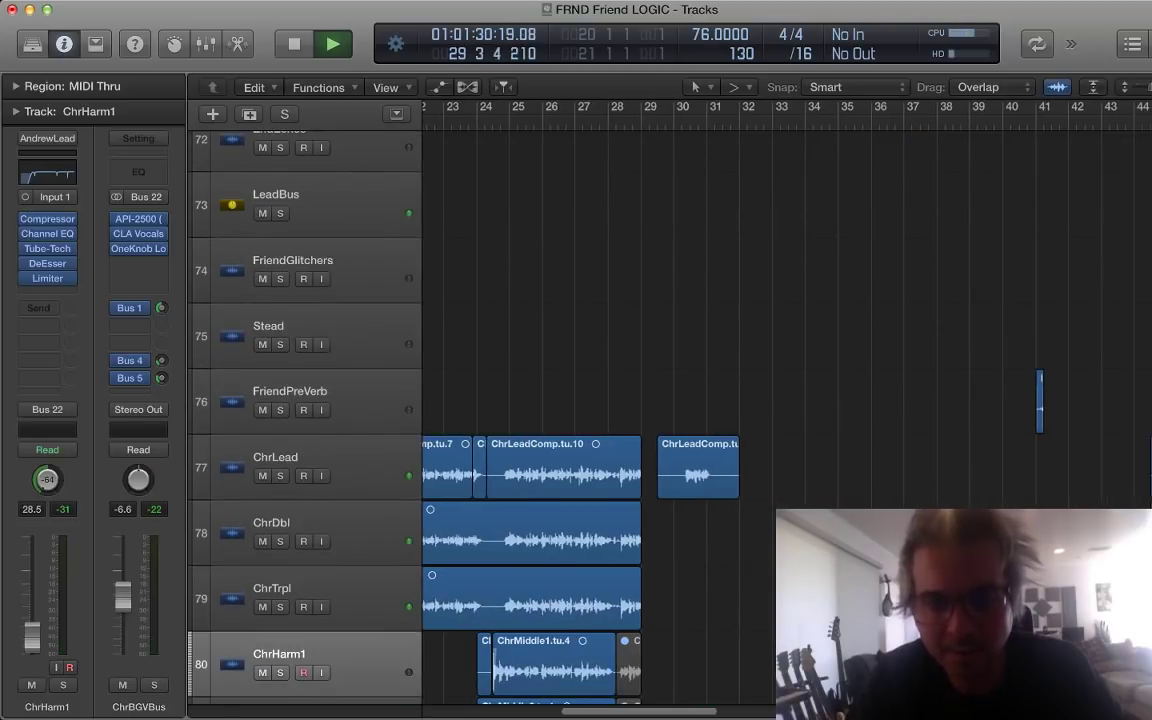
scroll(600, 400, up, 5)
scroll(600, 400, up, 10)
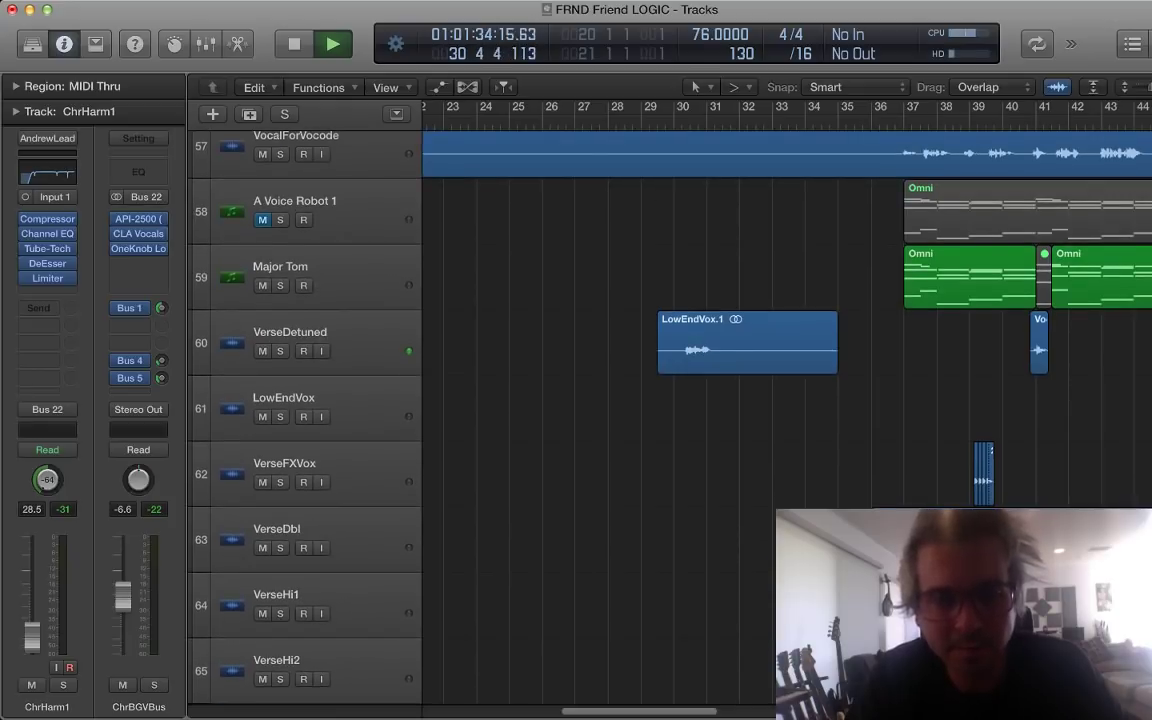
Step: Stop at bar 31, select the VerseDetuned track, play it briefly in solo, release the solo and stop playback
key(space)
click(355, 342)
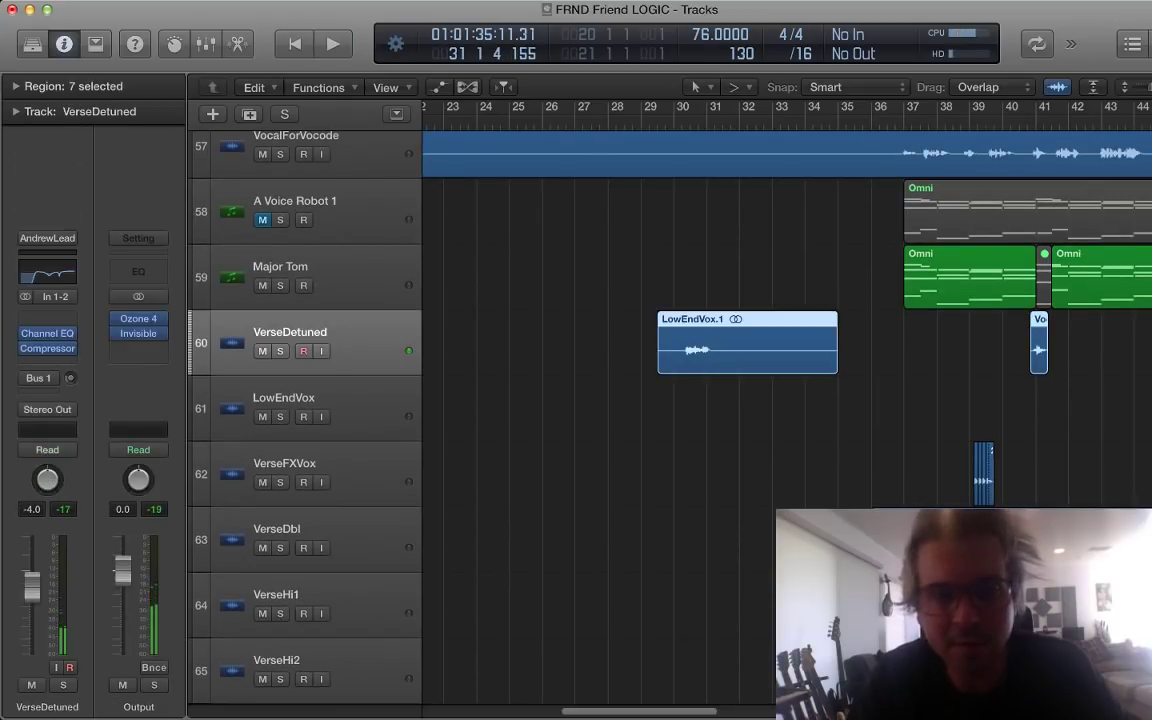
key(s)
key(space)
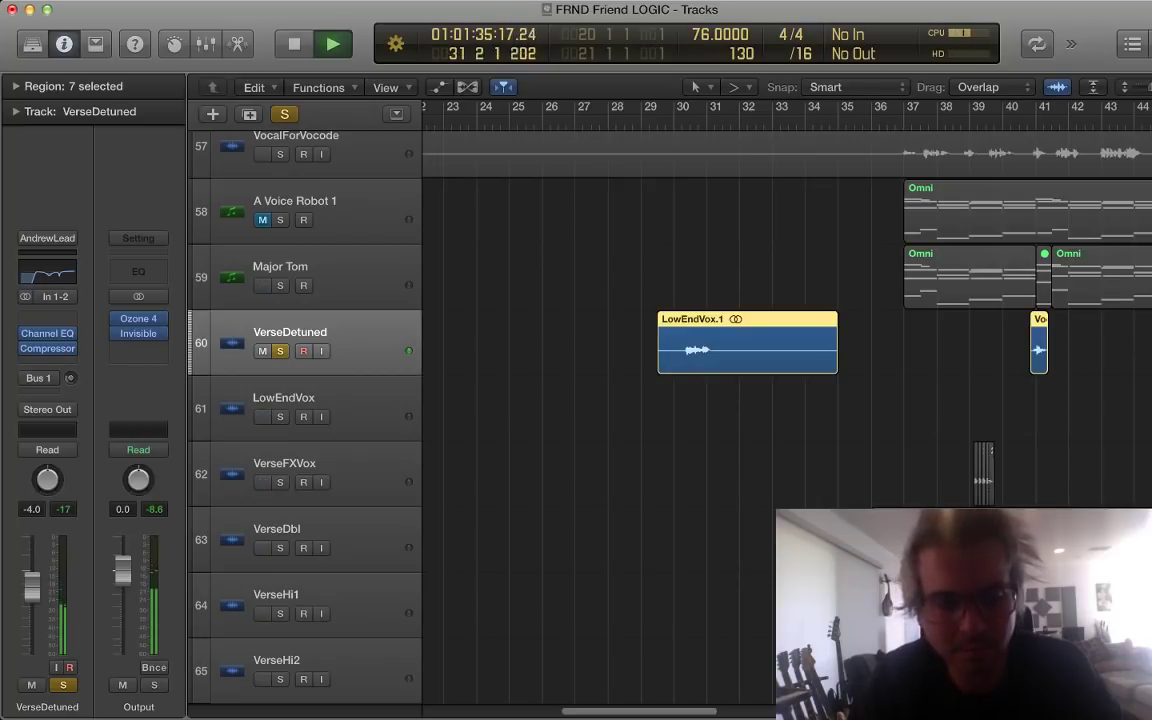
key(s)
key(space)
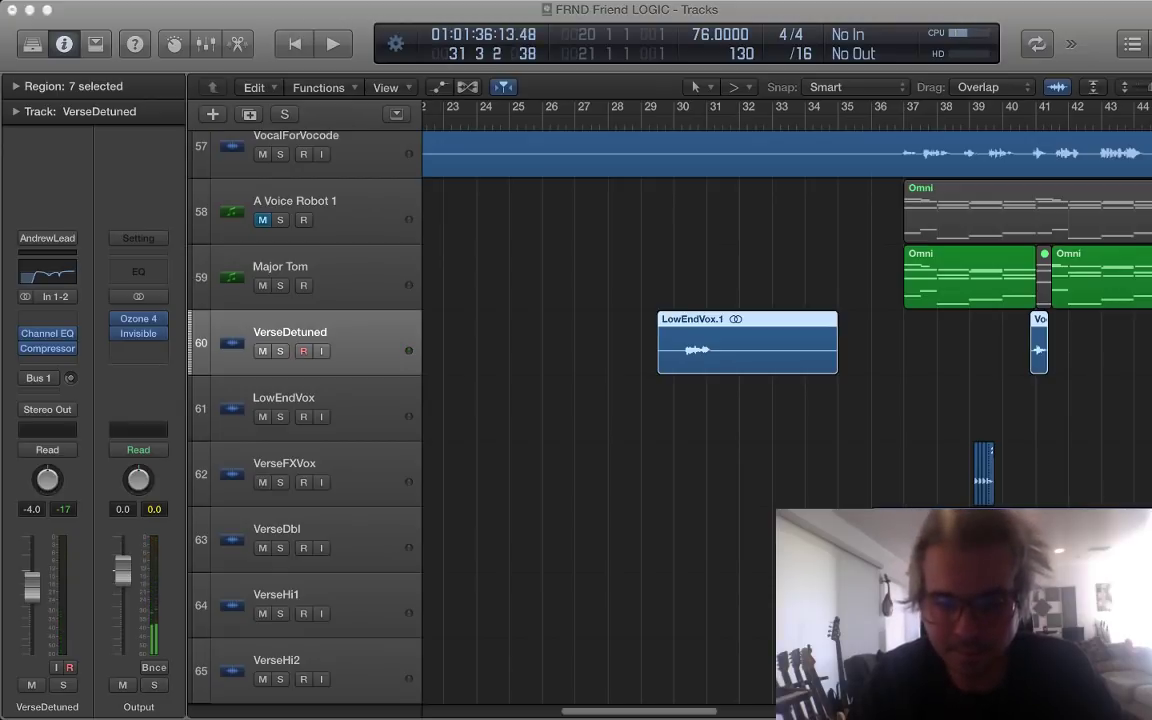
Step: Select the WackyAssThing track, place the playhead at bar 29, select only its first region and solo the track
scroll(660, 400, up, 20)
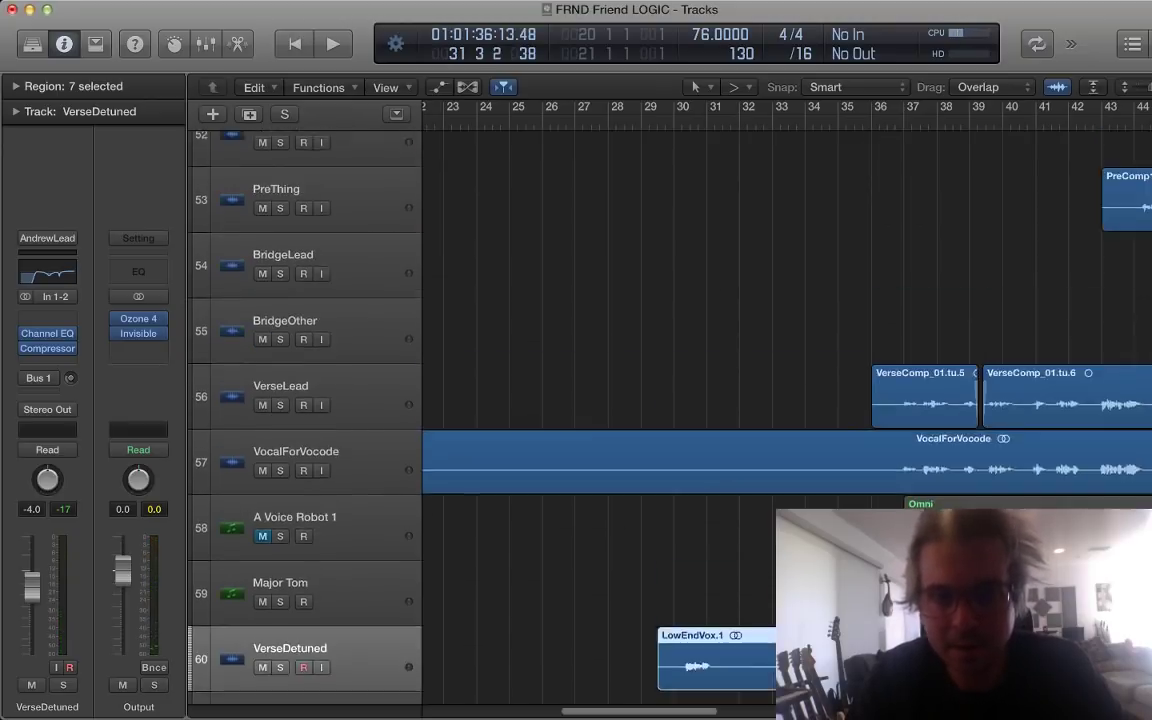
scroll(600, 400, down, 8)
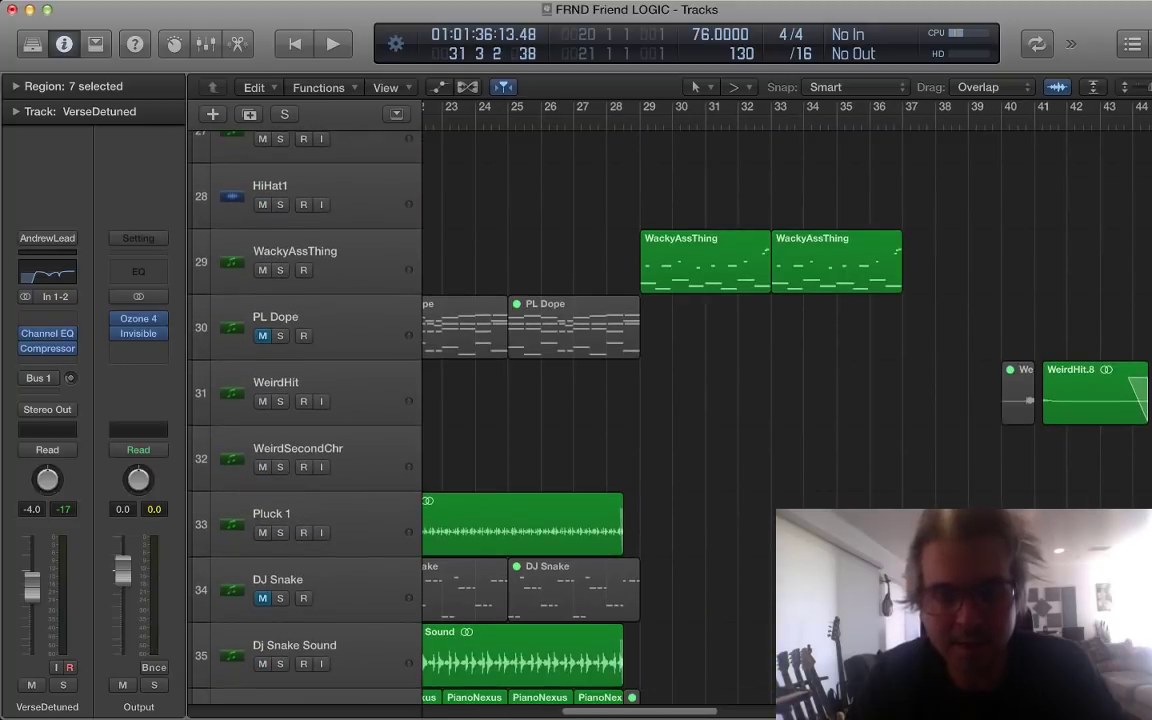
click(330, 261)
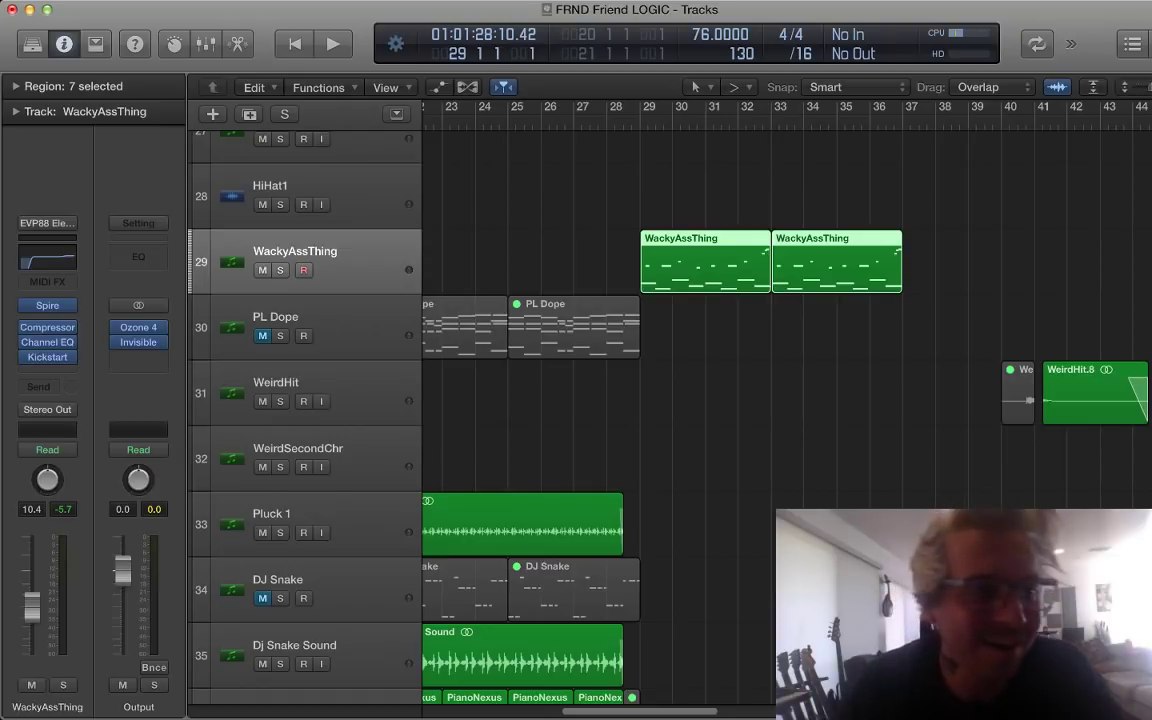
mouse_move(47, 305)
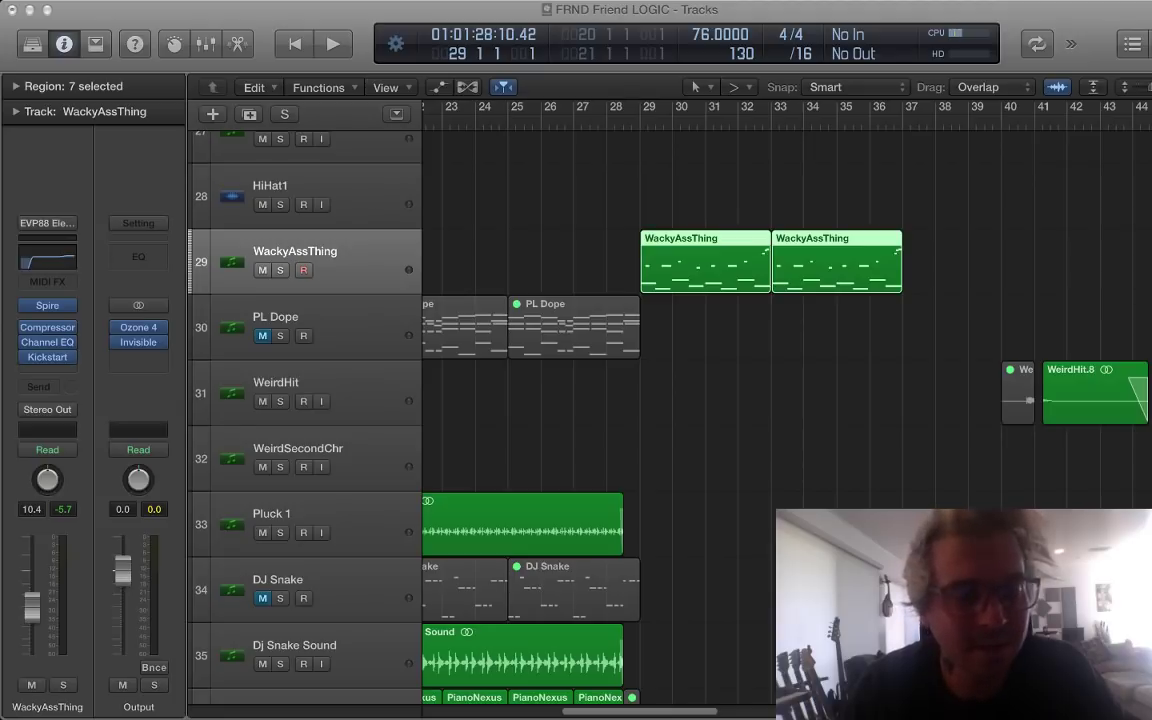
key(shift+d)
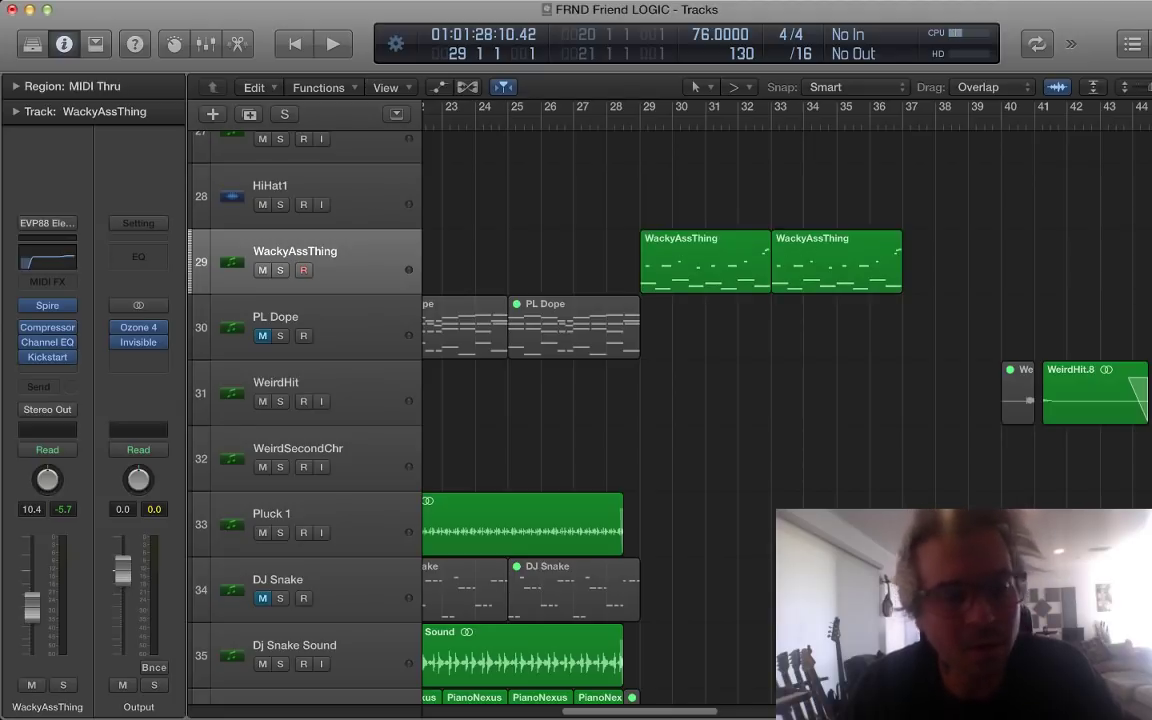
scroll(660, 410, up, 1)
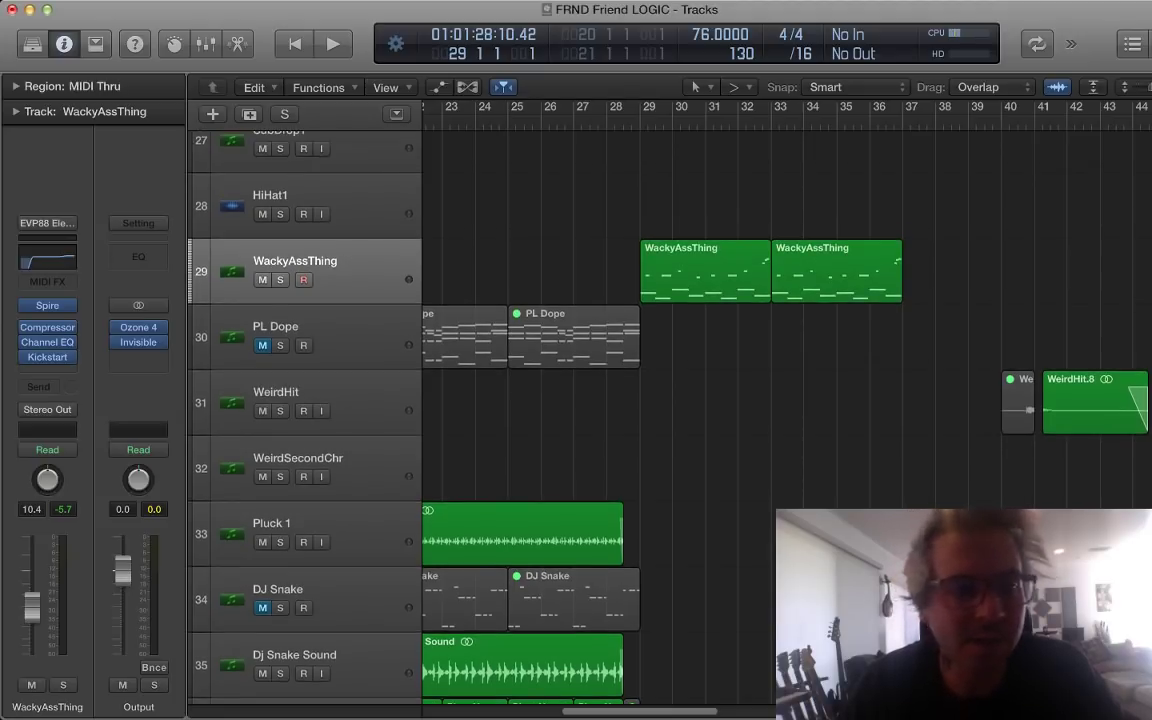
click(705, 270)
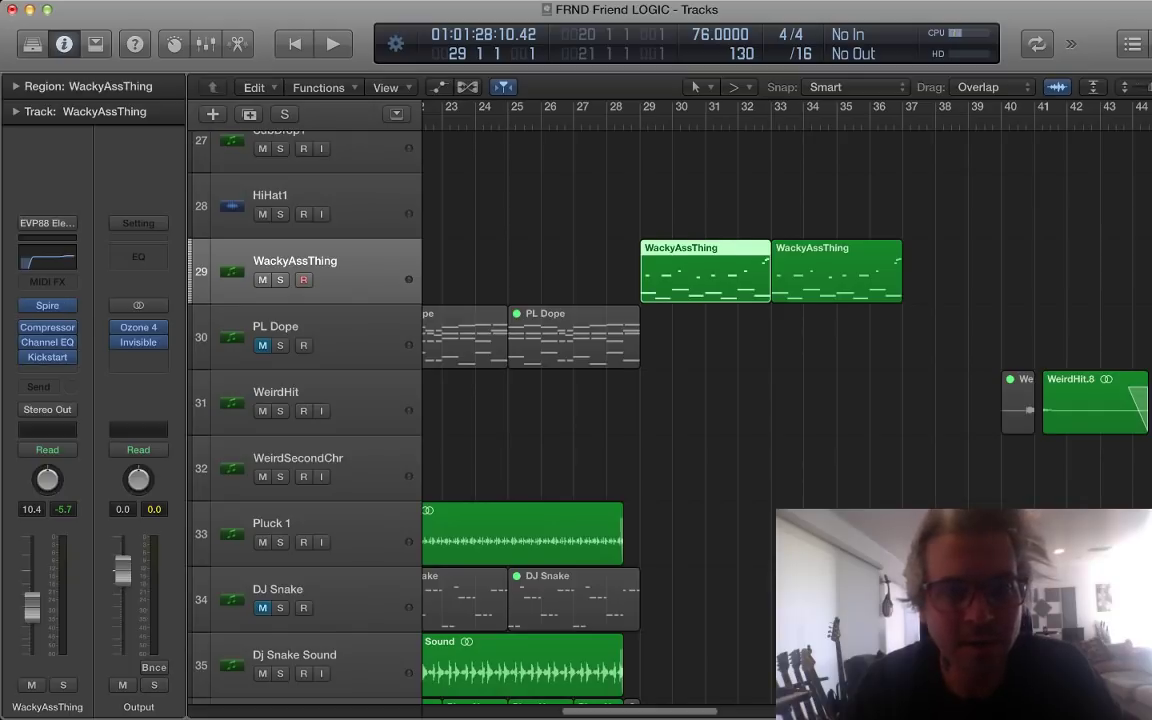
key(s)
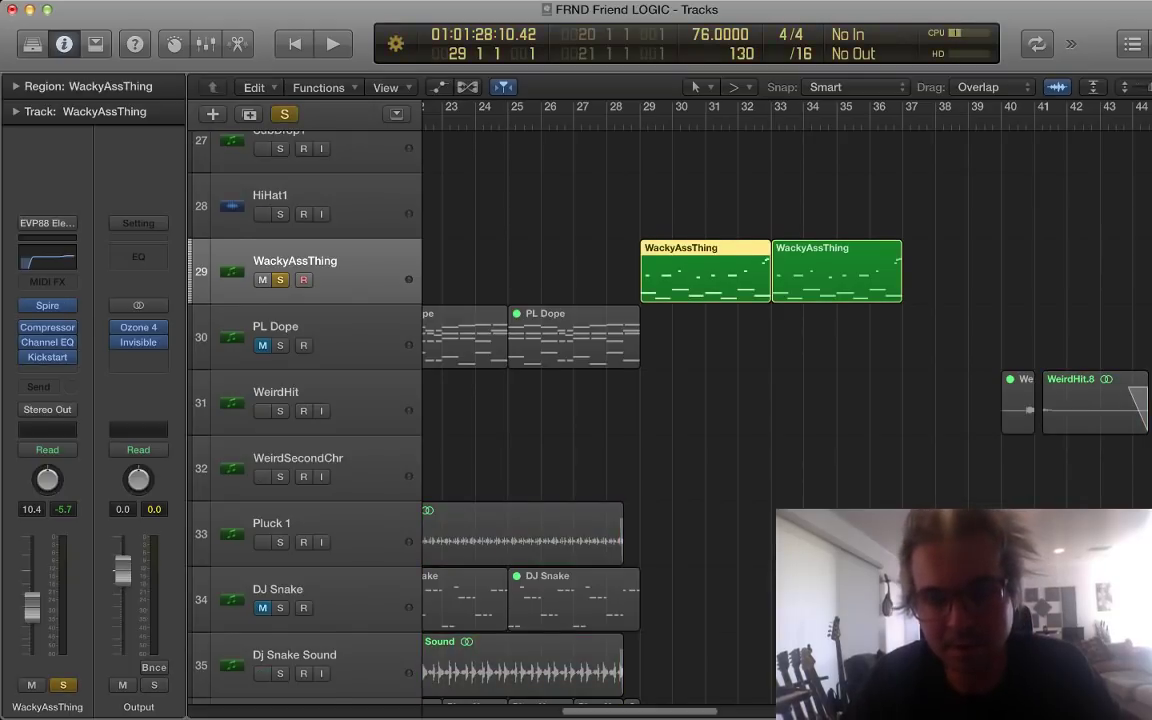
Step: Enlarge the track display slightly and open the first WackyAssThing region in the Piano Roll
key(super+Down)
key(super+Down)
key(super+Down)
key(super+Down)
key(super+Down)
key(super+Up)
key(super+Up)
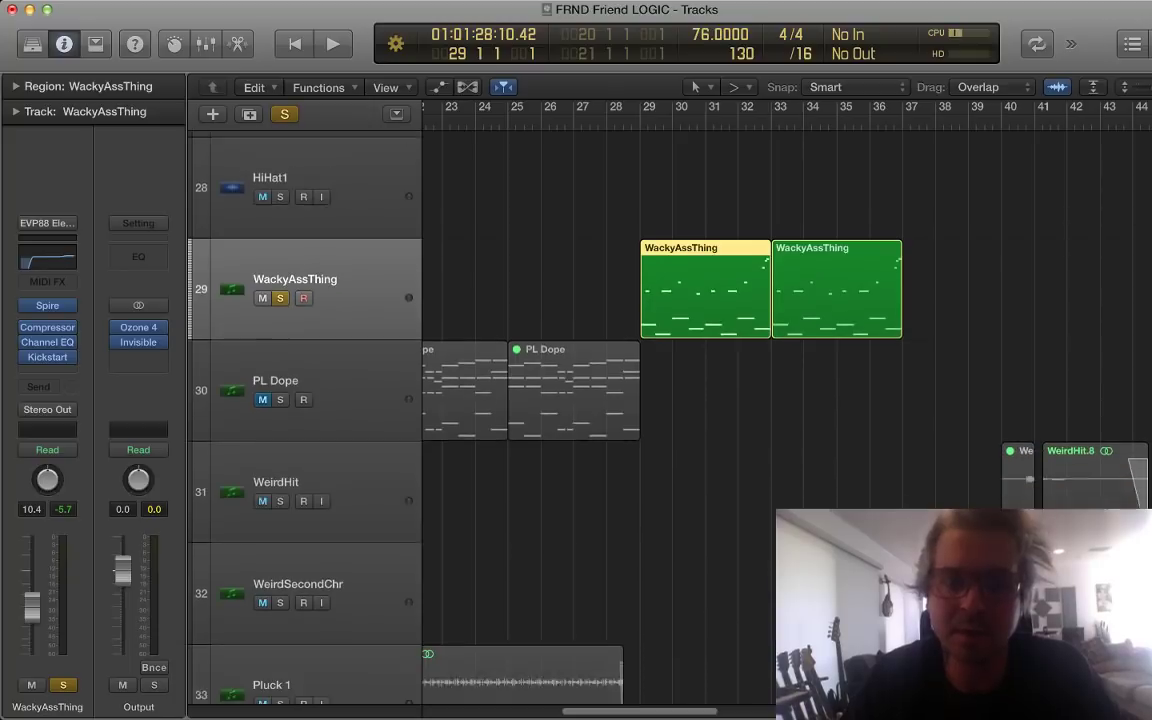
key(super+Up)
key(alt+shift+d)
double_click(705, 280)
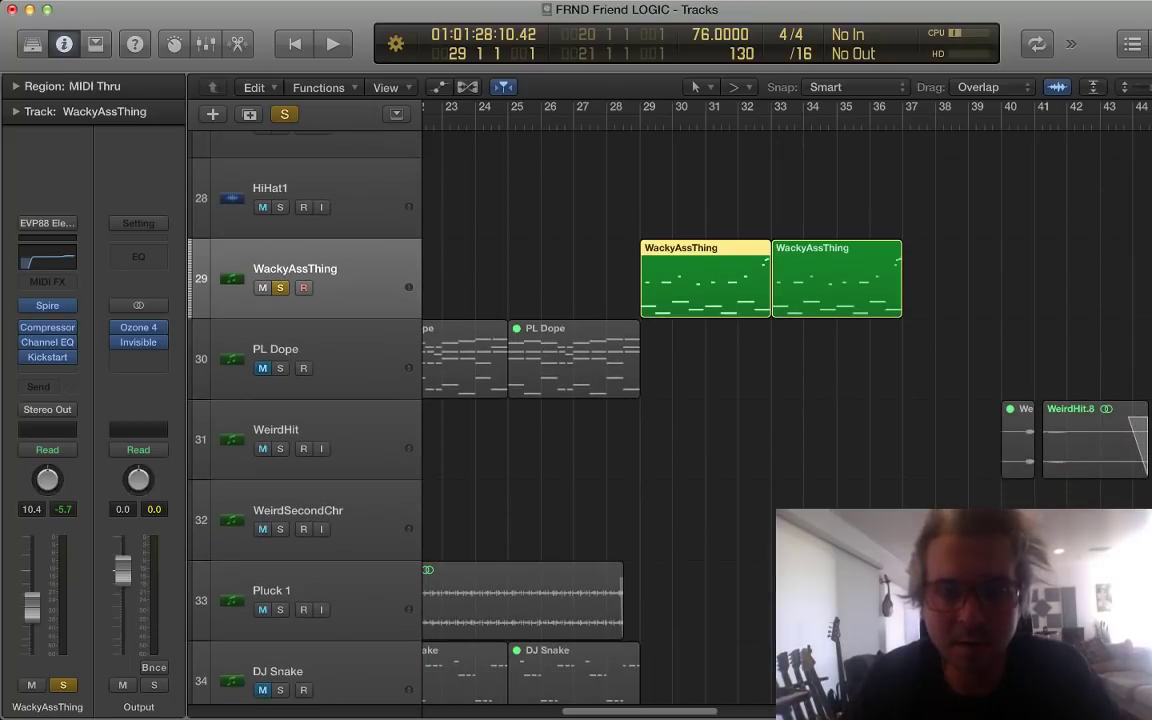
drag(668, 501, 668, 393)
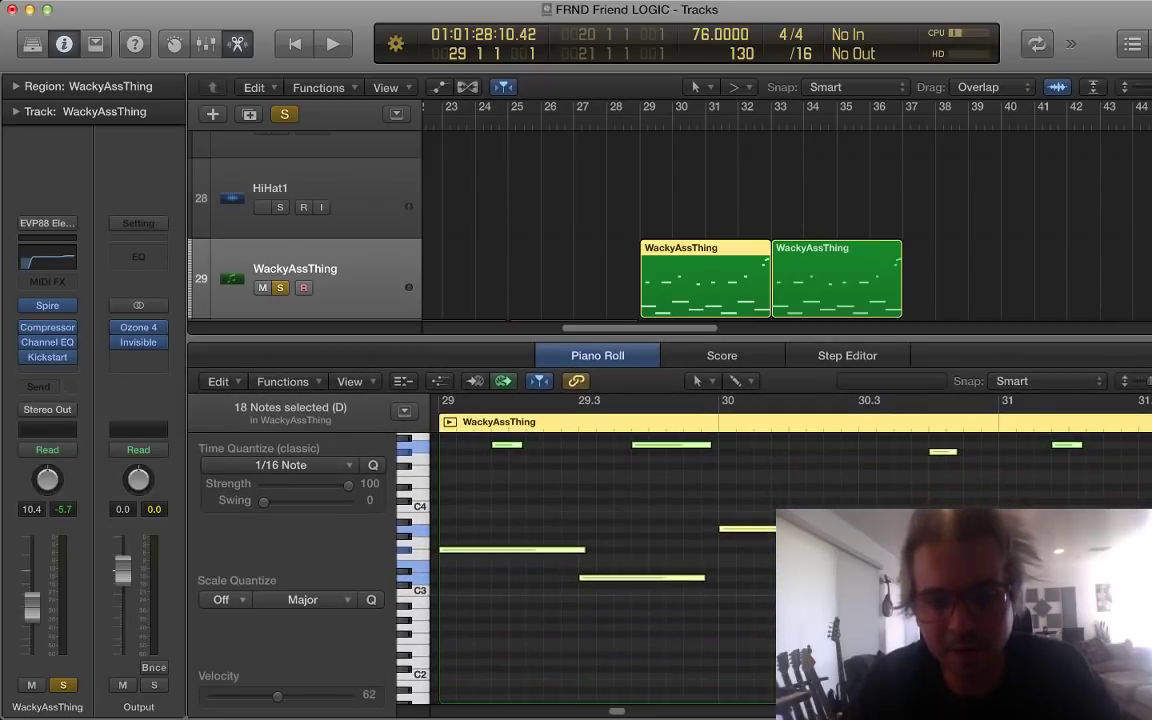
Step: Play the soloed WackyAssThing notes from bar 29 to bar 33, stop playback and close the Piano Roll
scroll(790, 560, up, 3)
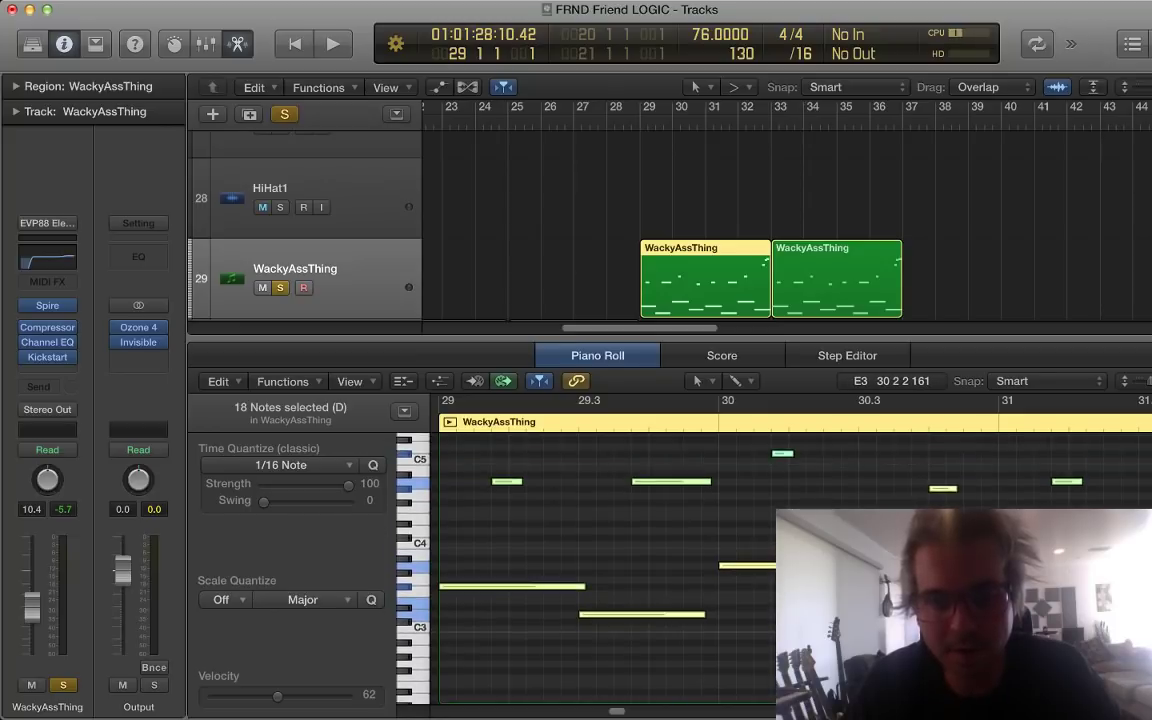
key(space)
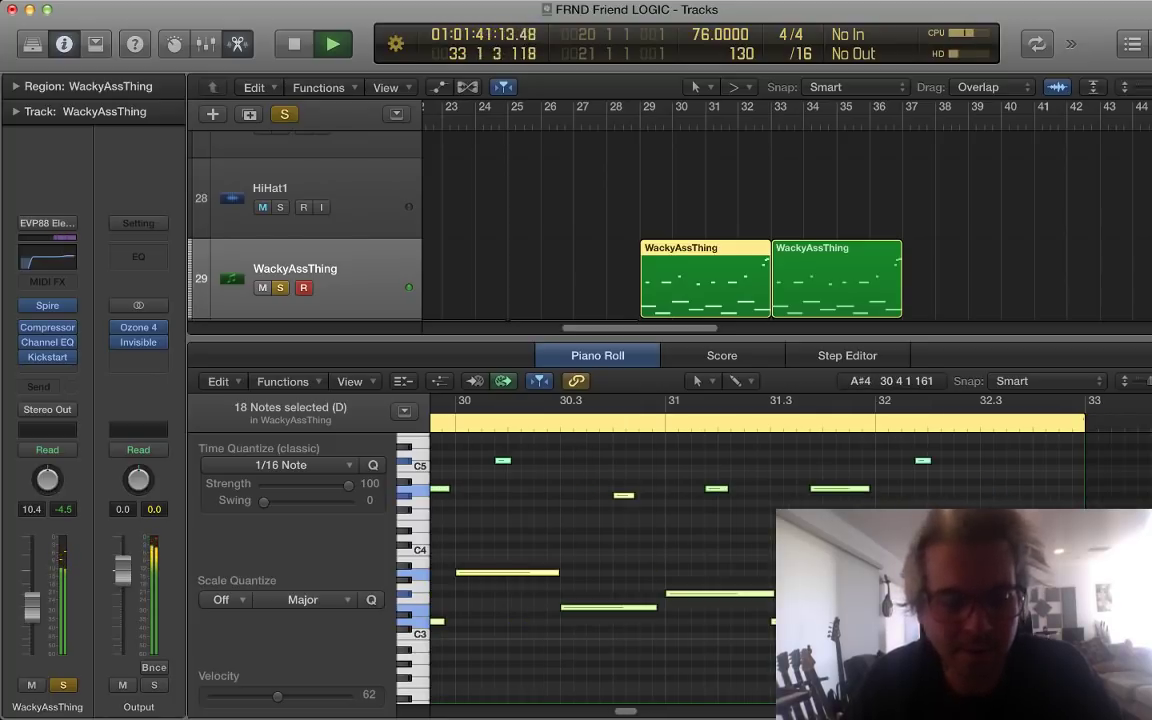
key(space)
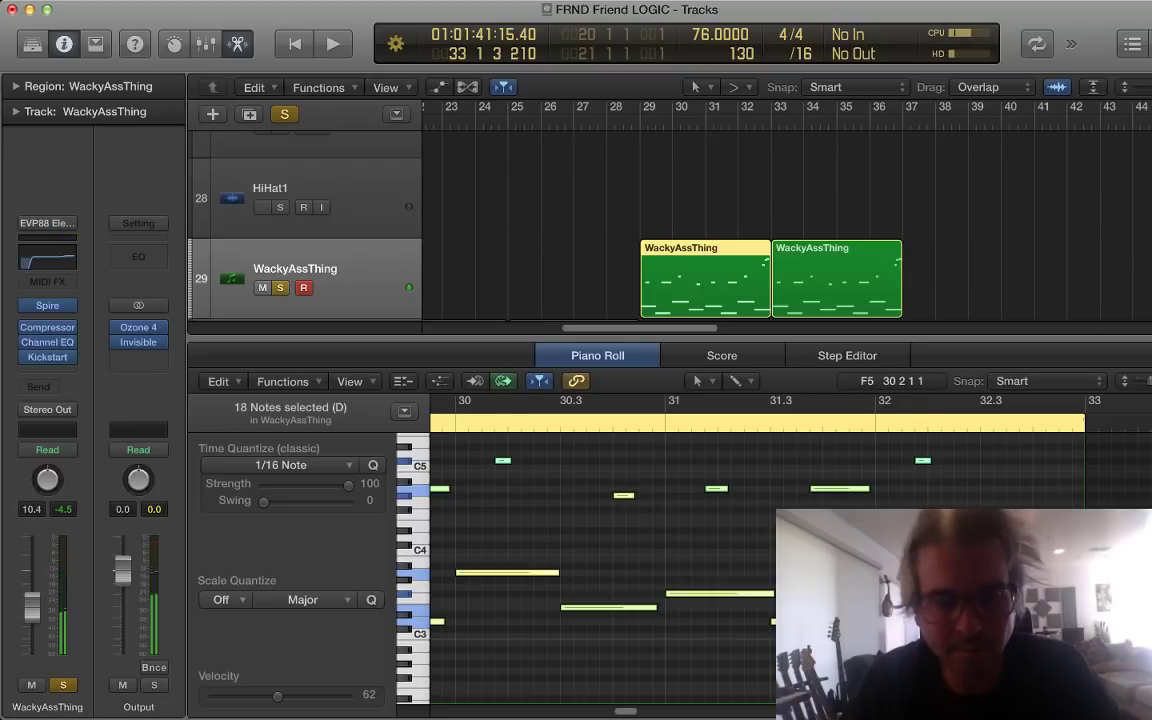
key(x)
key(x)
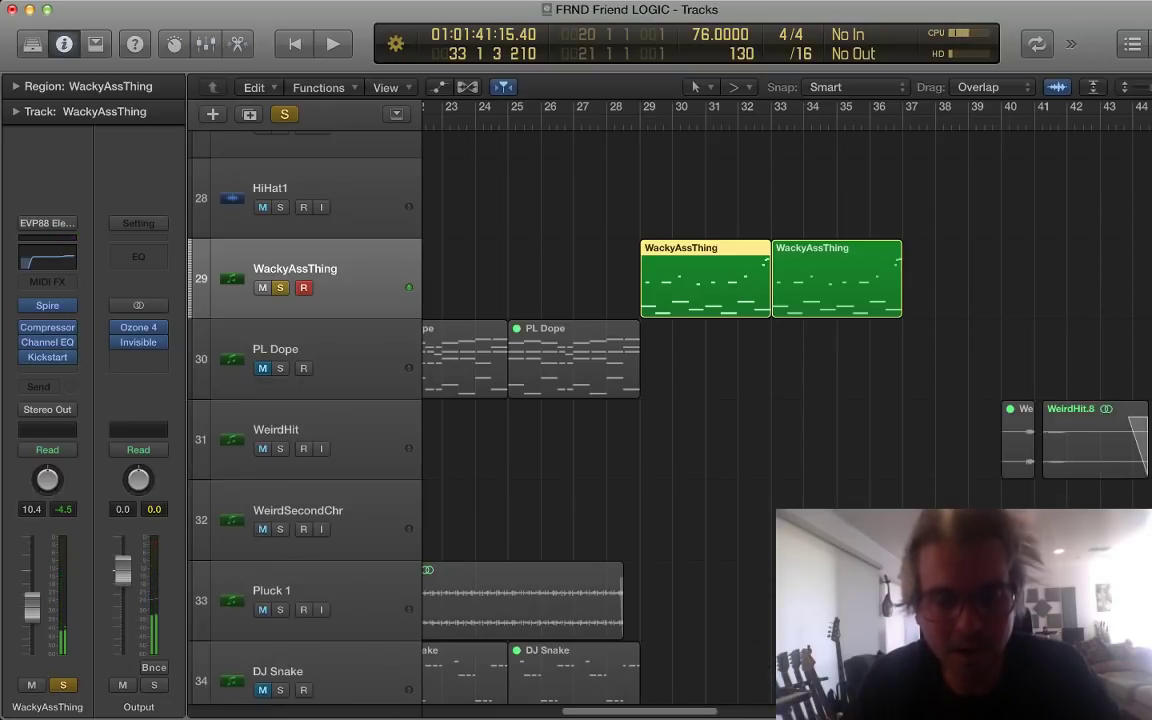
Step: Open the Mixer to examine the plug-ins and sends across the channel strips, then close it and clear the solo
key(x)
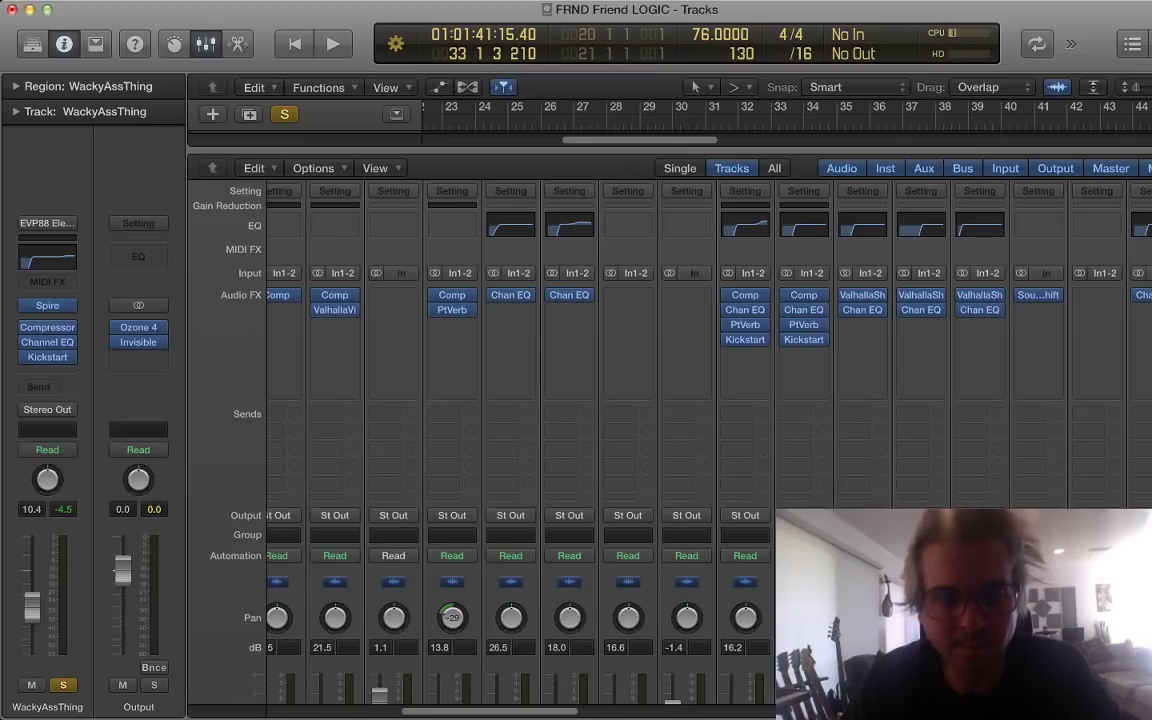
scroll(660, 420, left, 10)
scroll(660, 420, right, 15)
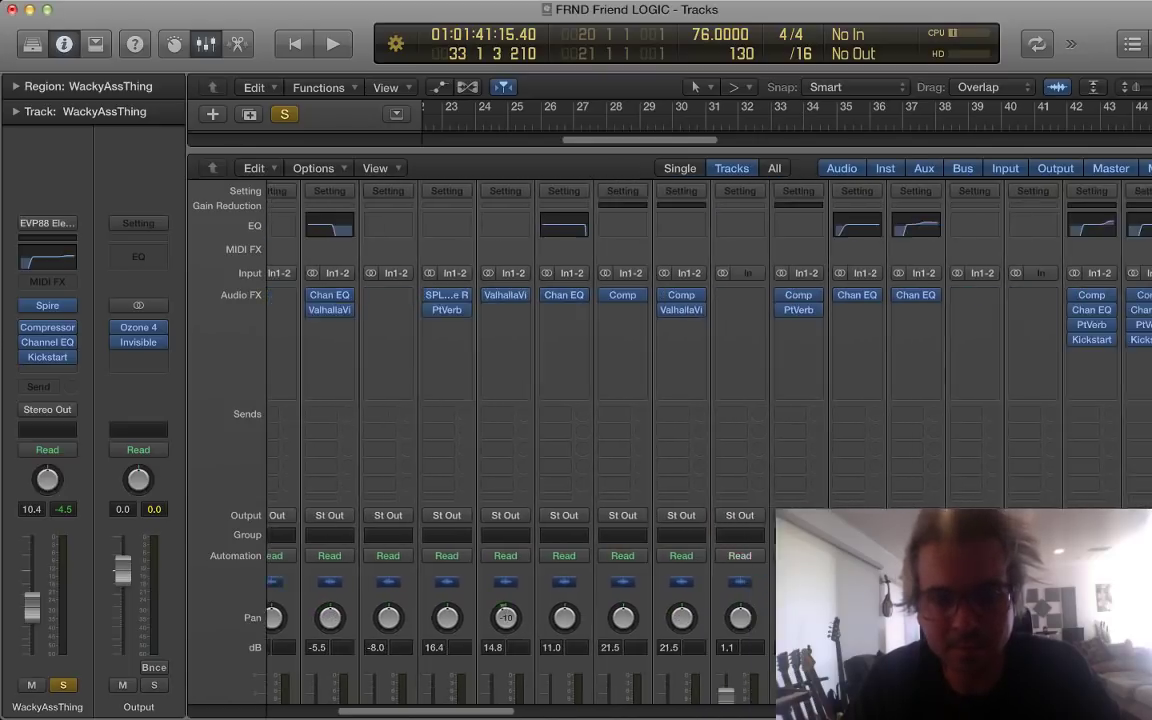
scroll(660, 420, right, 15)
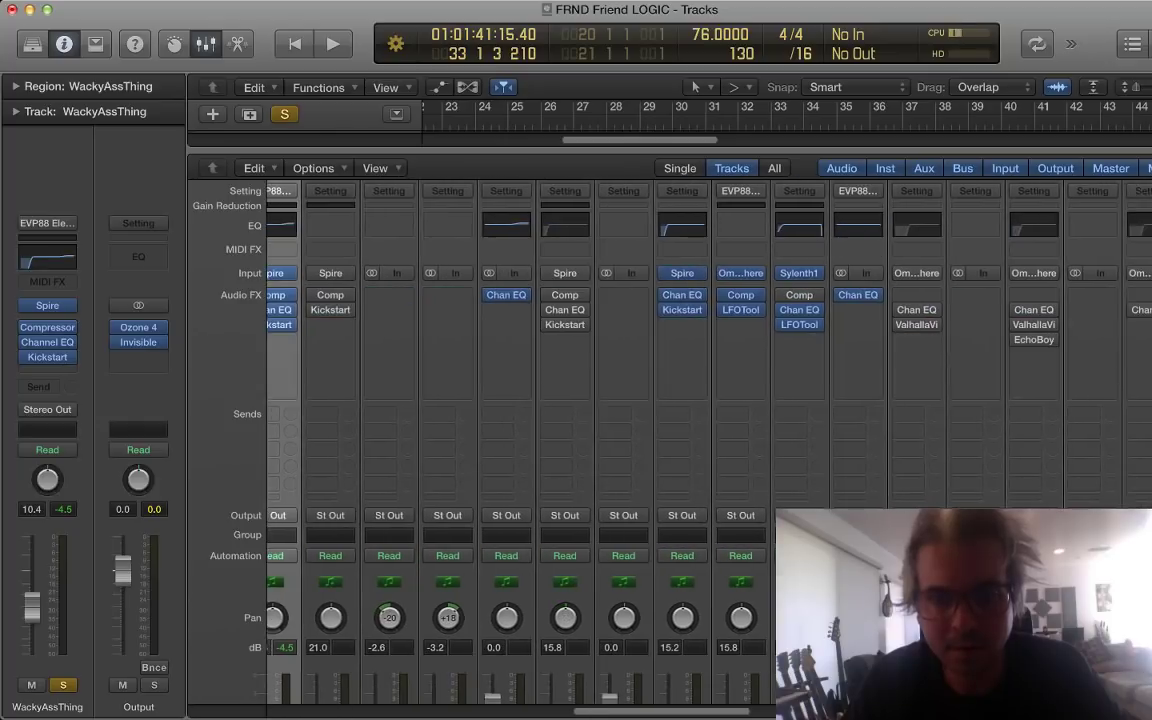
scroll(660, 420, right, 5)
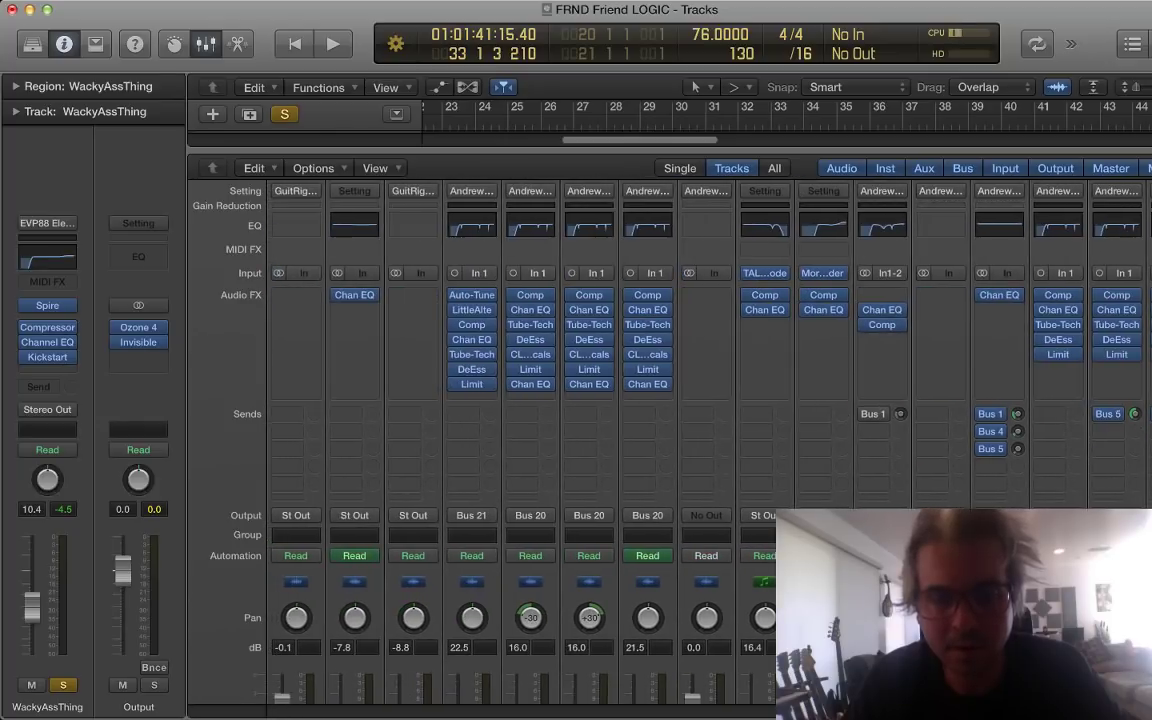
scroll(660, 420, right, 10)
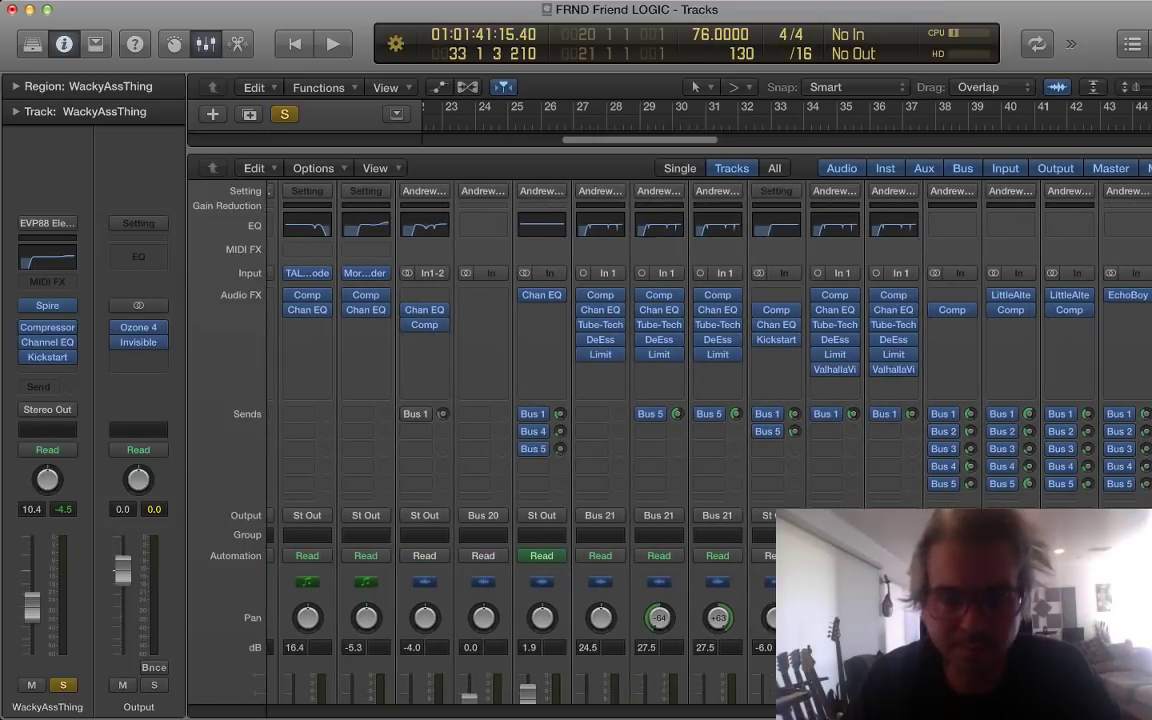
key(x)
key(ctrl+s)
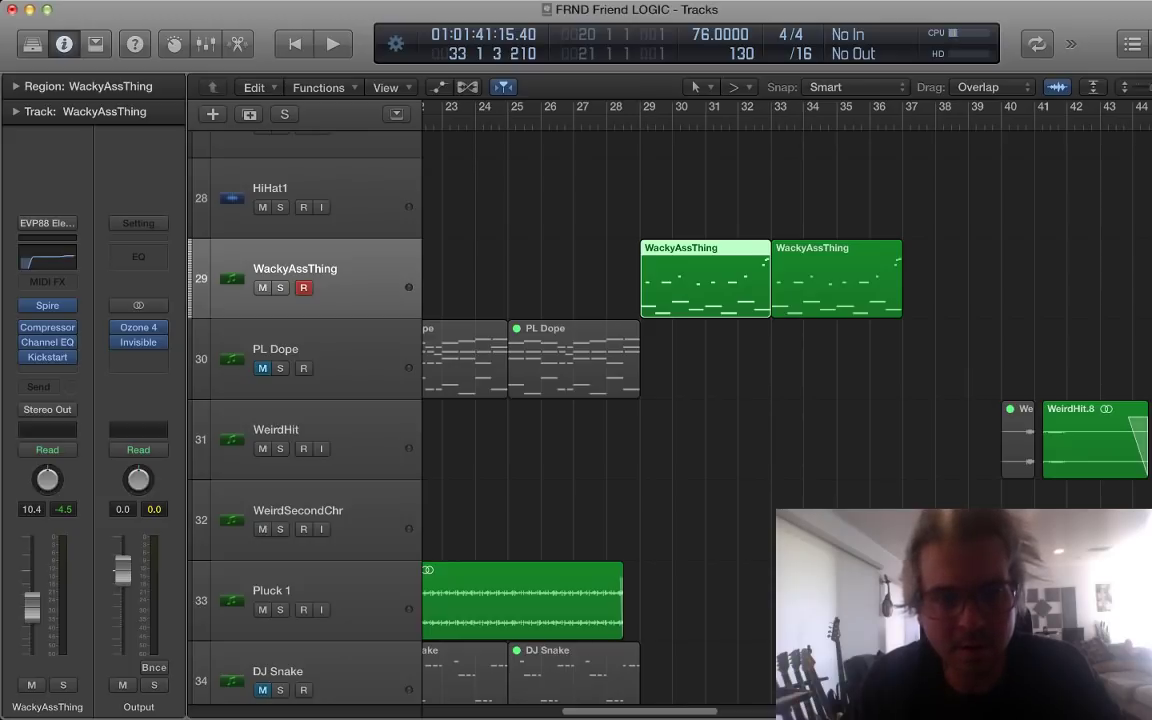
Step: Deselect the WackyAssThing region, return the playhead to bar 29, then select and solo the VoiceLoop1 track
scroll(600, 400, up, 5)
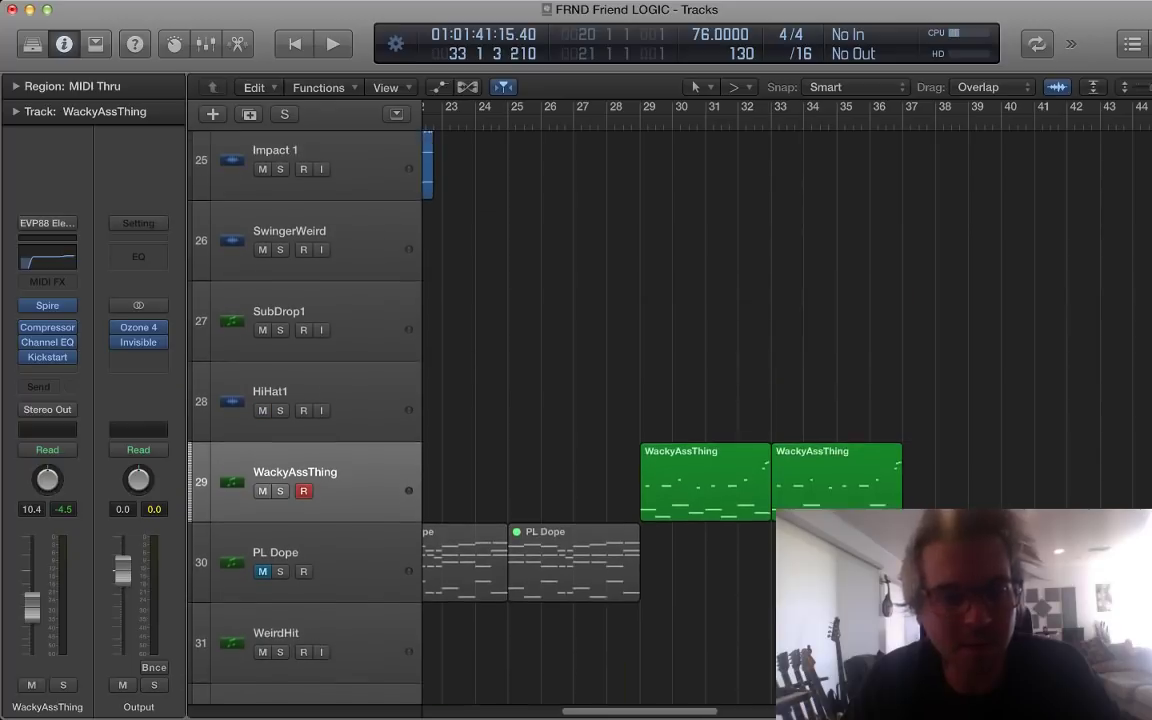
scroll(600, 400, up, 5)
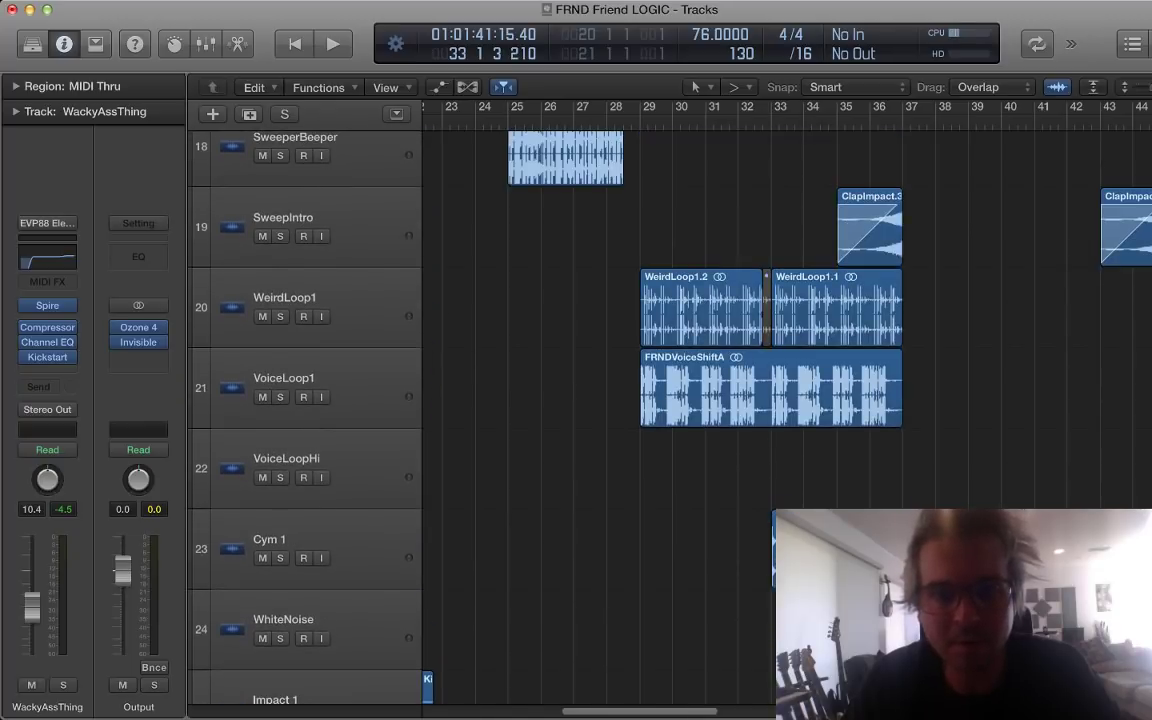
key(comma)
key(comma)
key(comma)
key(comma)
key(comma)
click(350, 387)
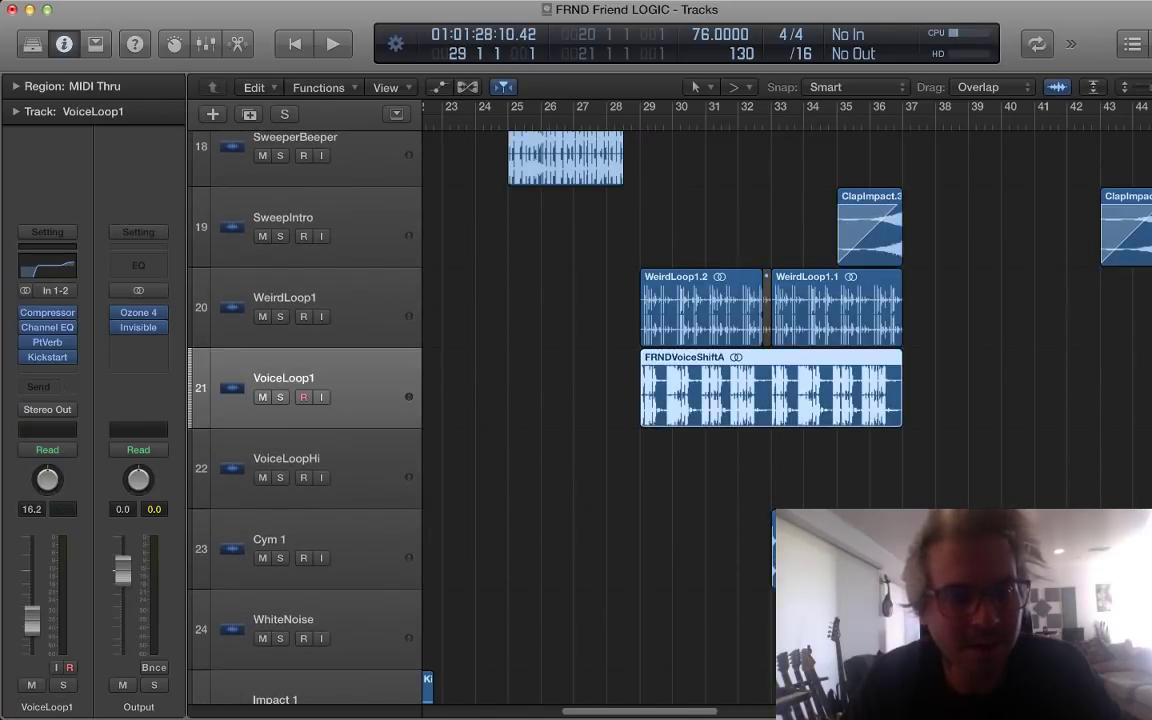
key(s)
key(s)
Step: Play the soloed VoiceLoop1 from bar 29 to bar 33, examining the FRNDVoiceShiftA waveform up close, and stop playback
key(space)
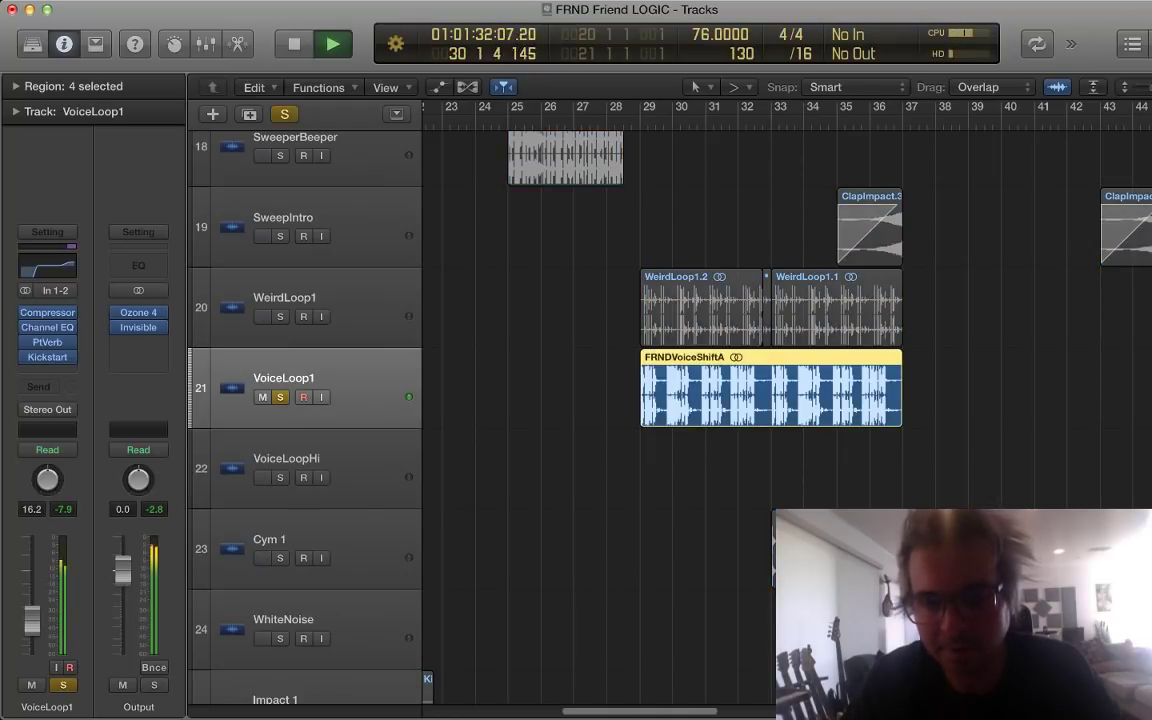
key(super+Right)
key(super+Right)
key(super+Right)
key(super+Right)
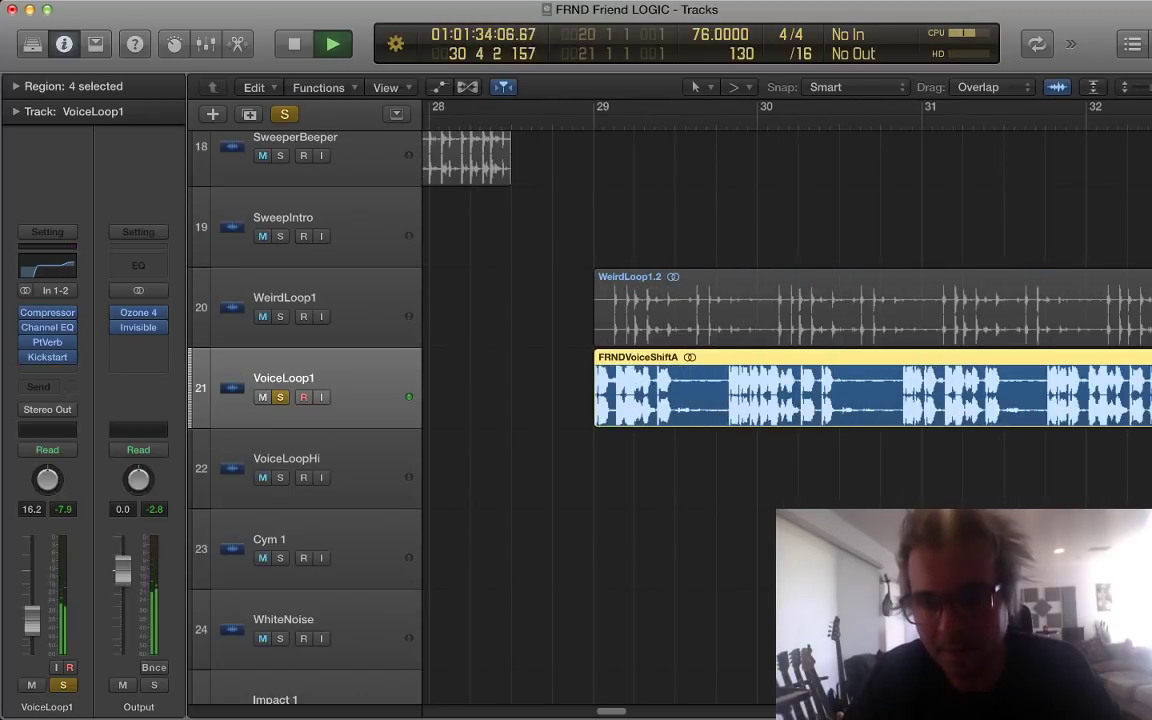
key(super+Left)
key(super+Left)
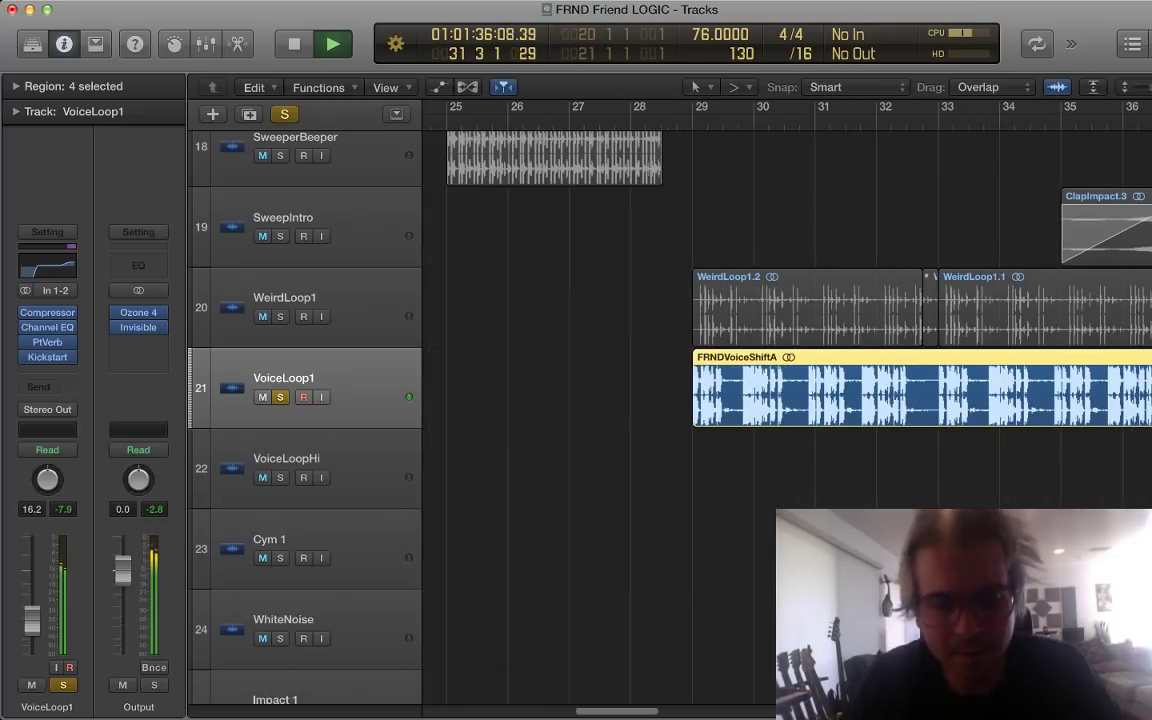
scroll(787, 400, right, 5)
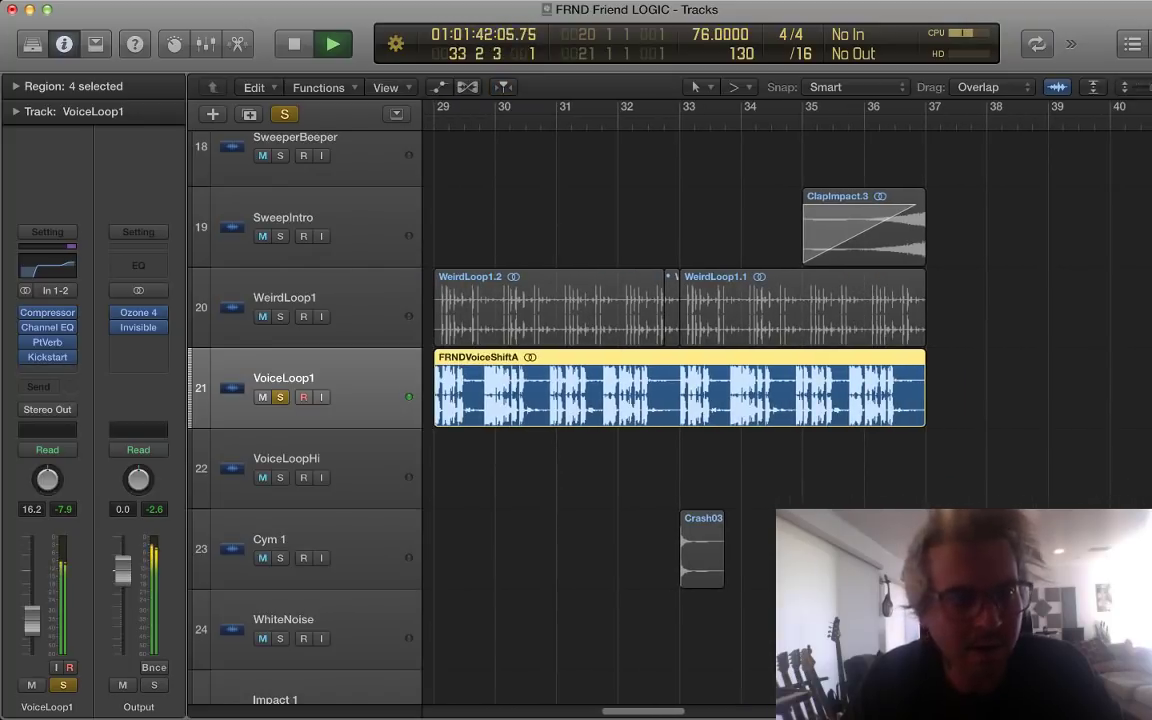
key(space)
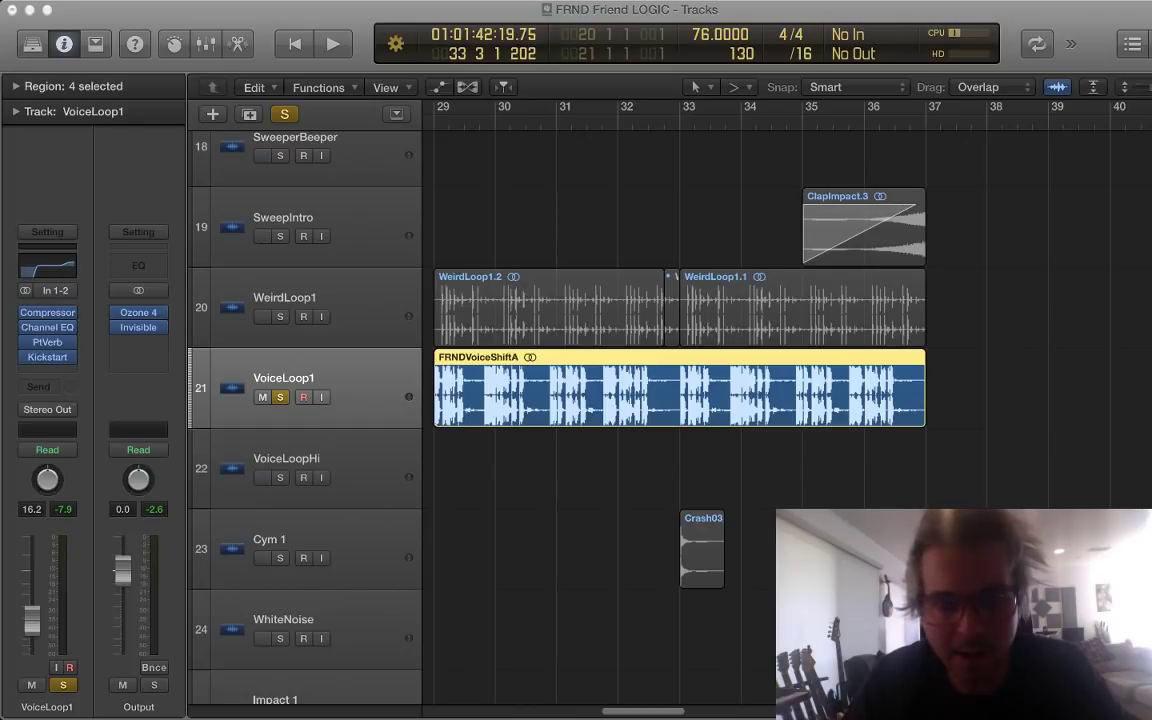
Step: Deselect the FRNDVoiceShiftA region, return the playhead to bar 29 and release the solo on VoiceLoop1
key(alt+shift+d)
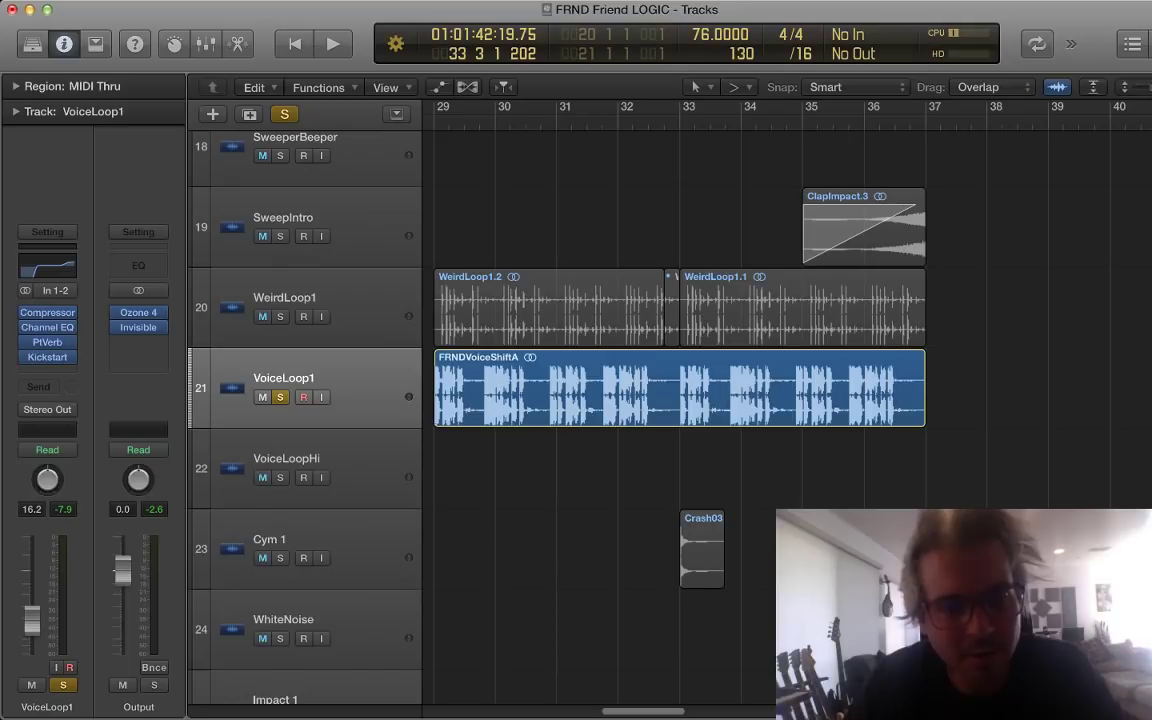
key(super+Left)
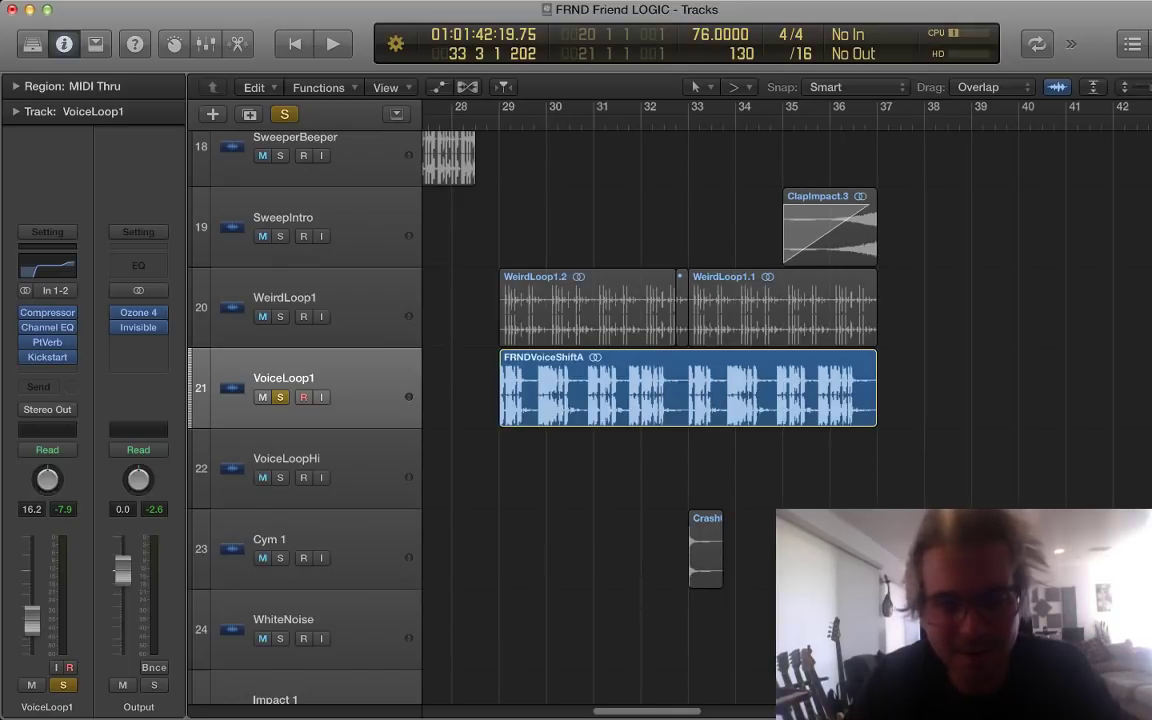
key(super+Up)
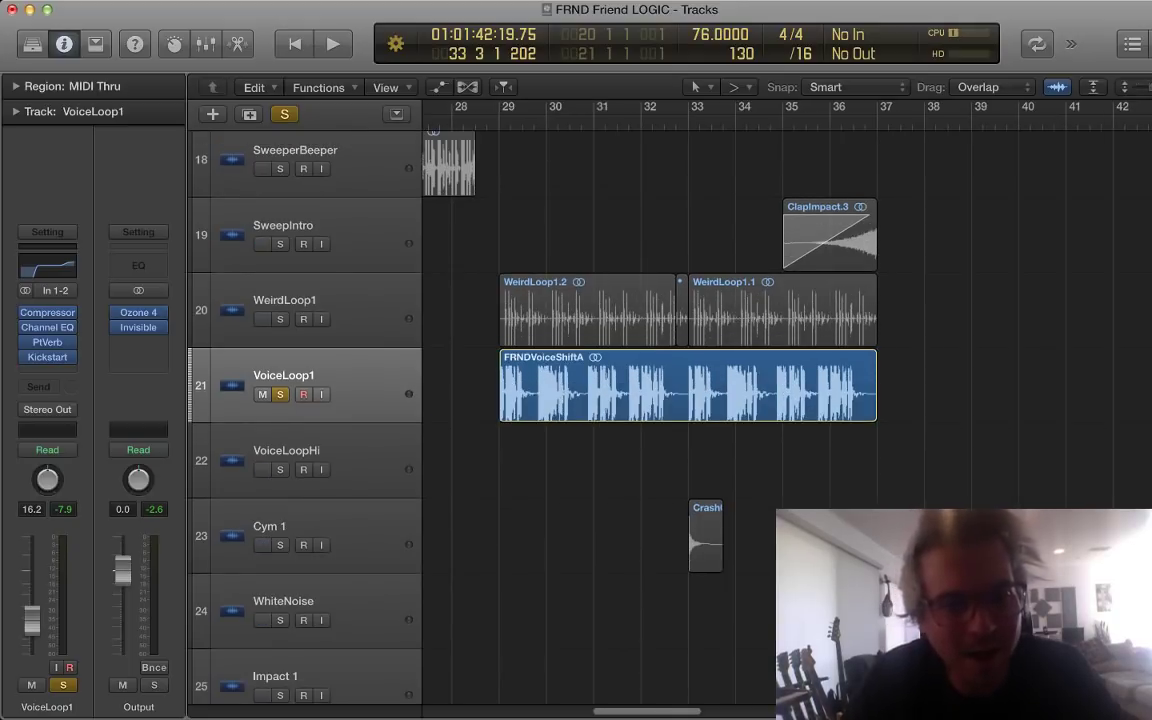
scroll(650, 400, up, 2)
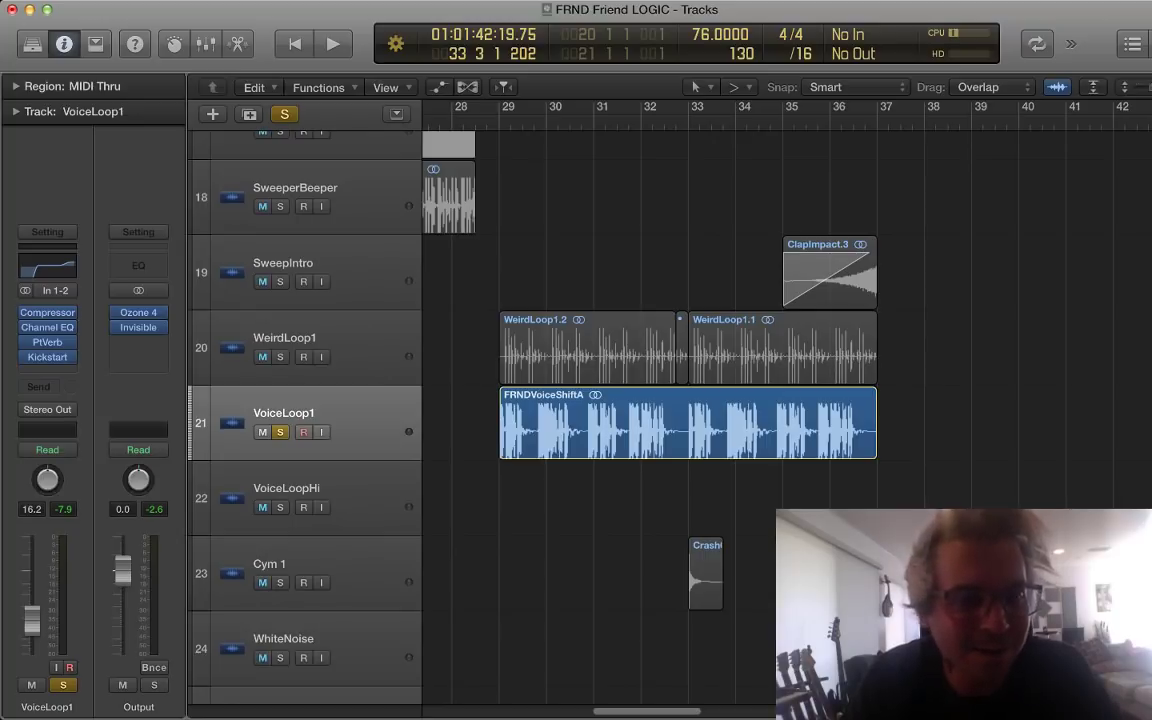
key(shift+space)
key(s)
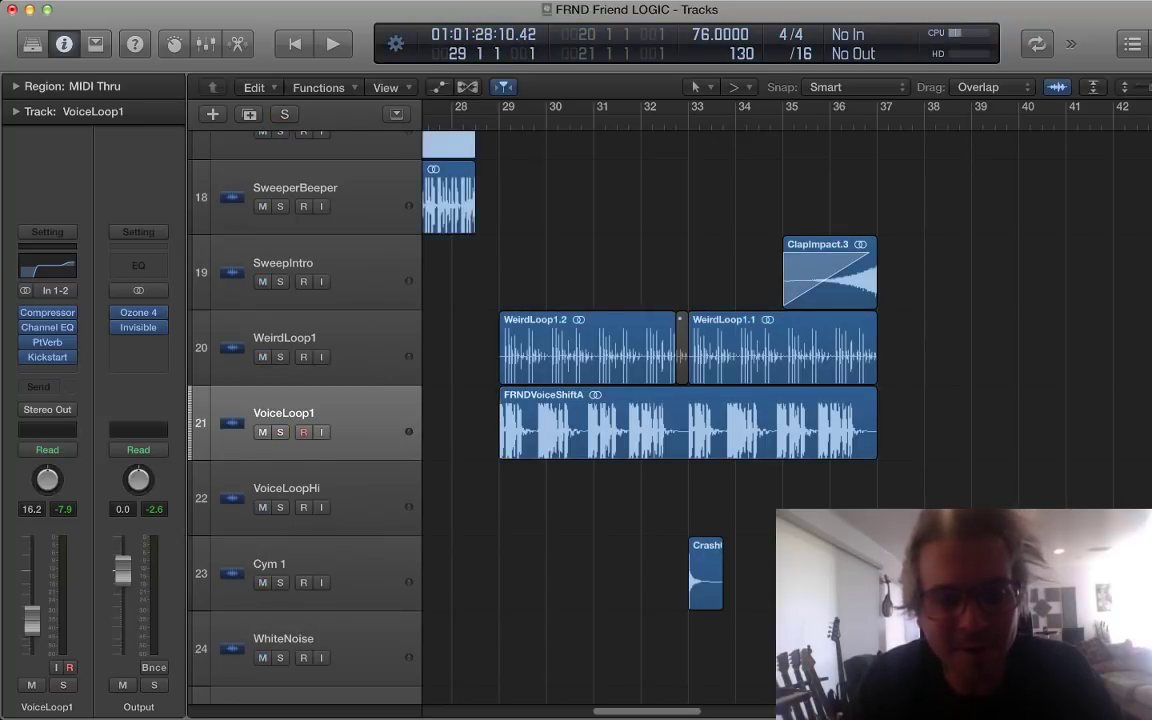
scroll(600, 420, down, 10)
scroll(650, 420, up, 10)
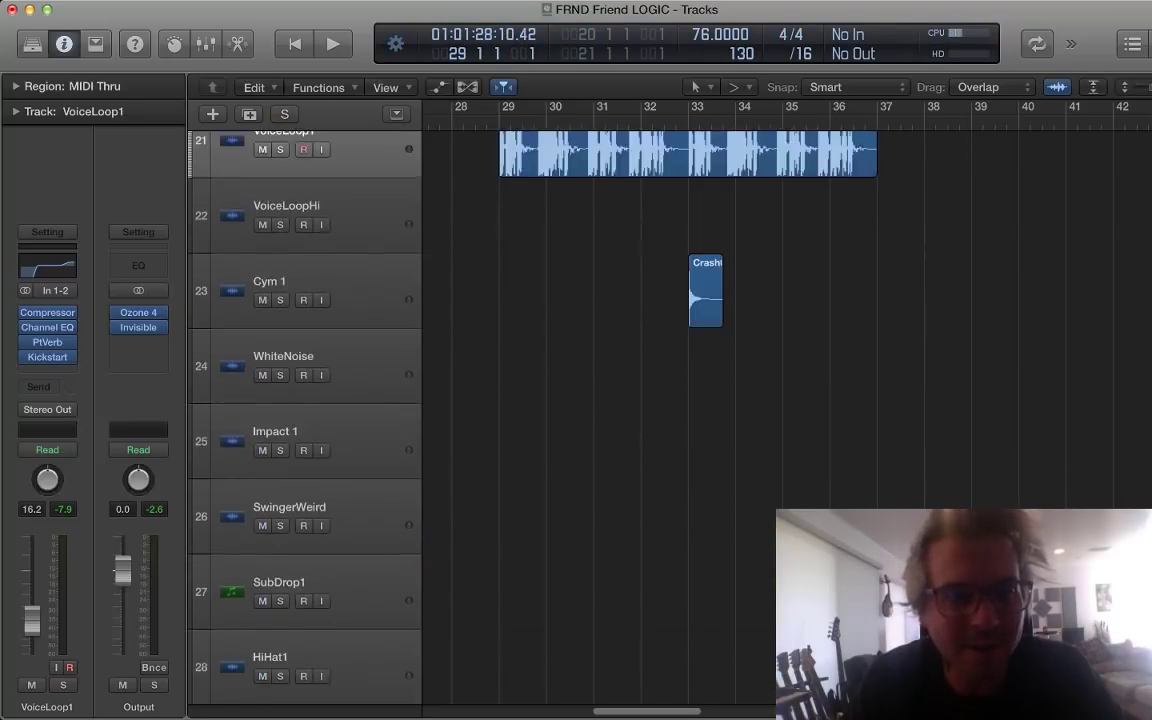
Step: Play from bar 29 with VoiceLoop1 muted, then unmute it and continue playback to compare before stopping
key(m)
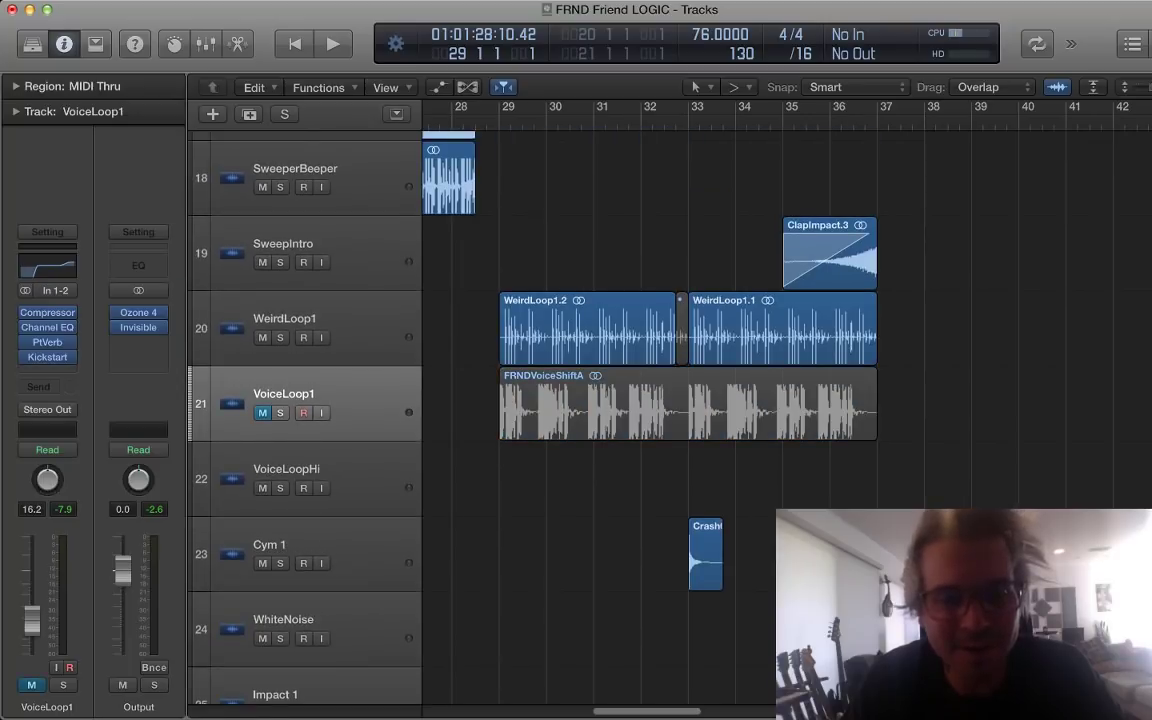
key(space)
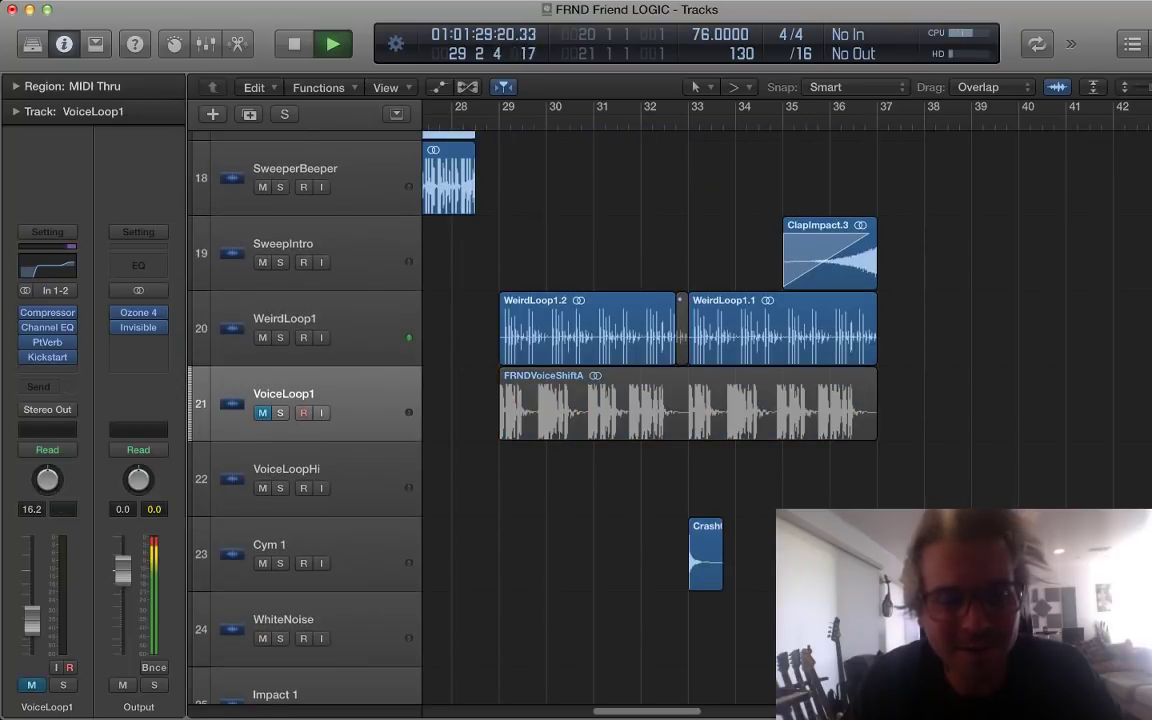
key(space)
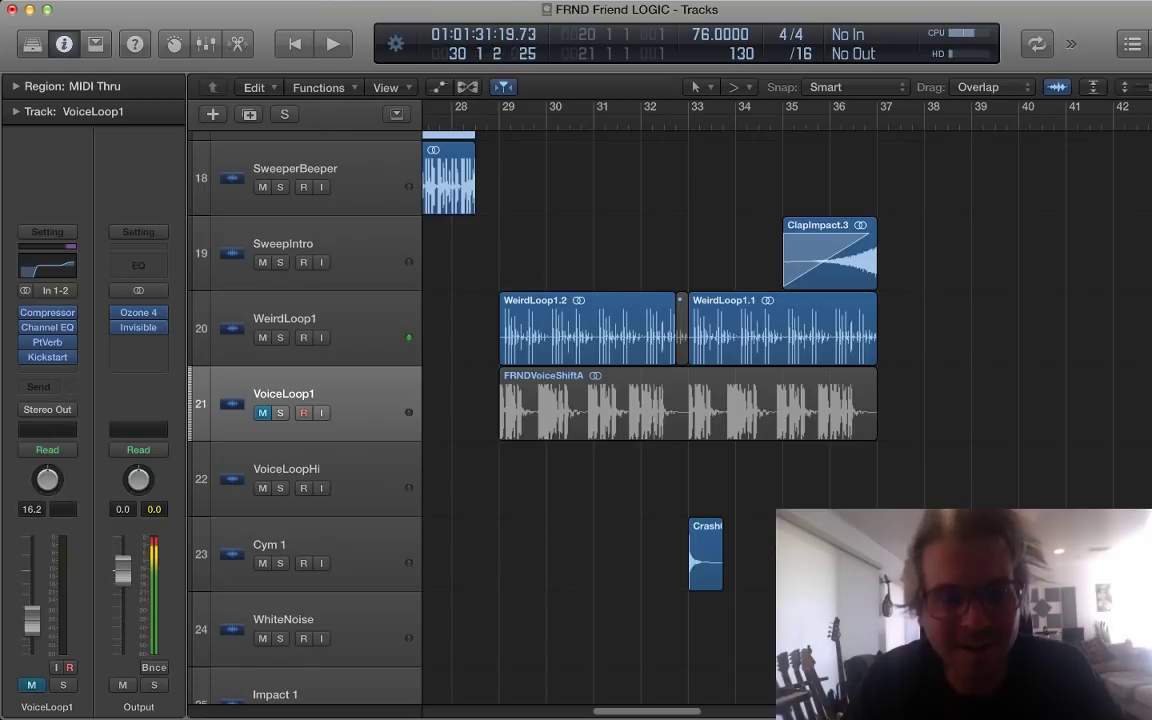
key(m)
key(space)
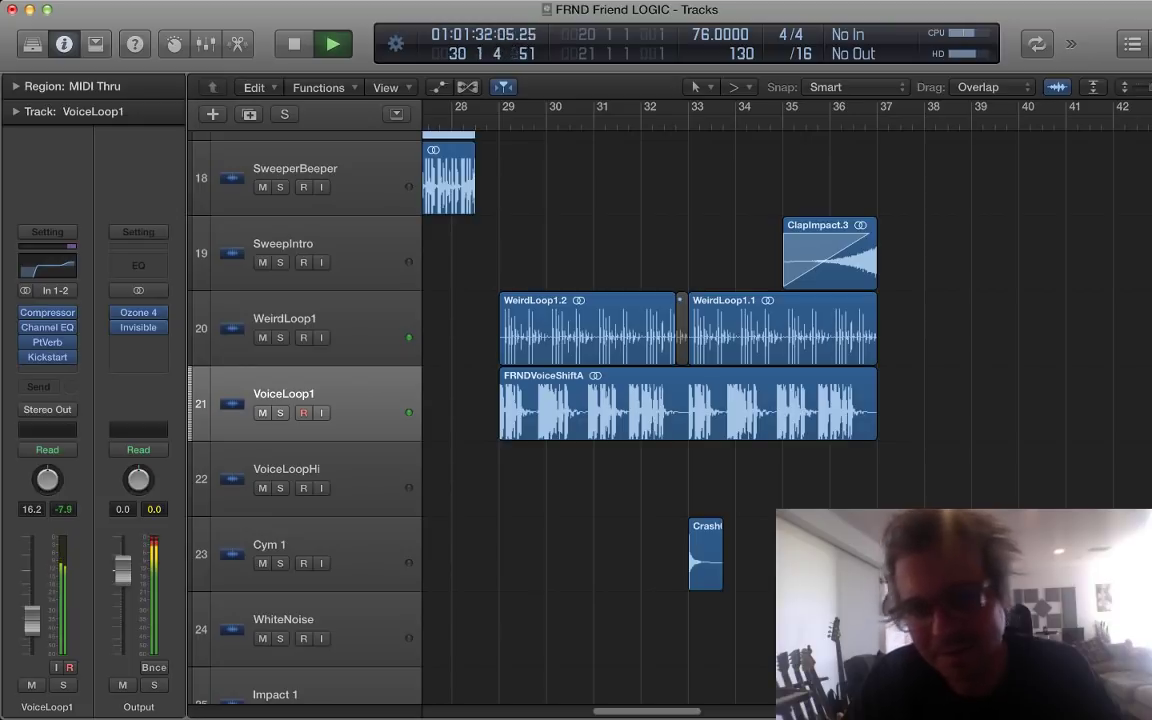
key(space)
Step: Select and solo the WeirdLoop1 track, and return the playhead to bar 29 with its regions in close view
key(Up)
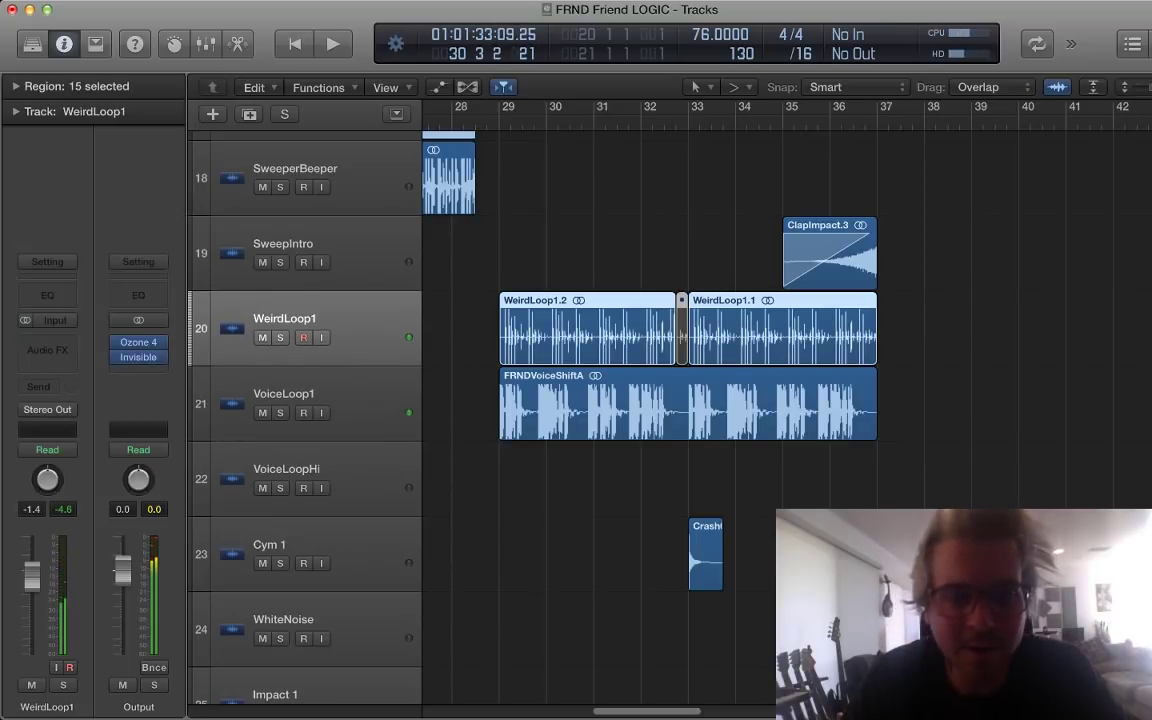
key(s)
key(Return)
key(super+Right)
key(super+Right)
key(super+Right)
key(super+Right)
key(super+Right)
key(super+Right)
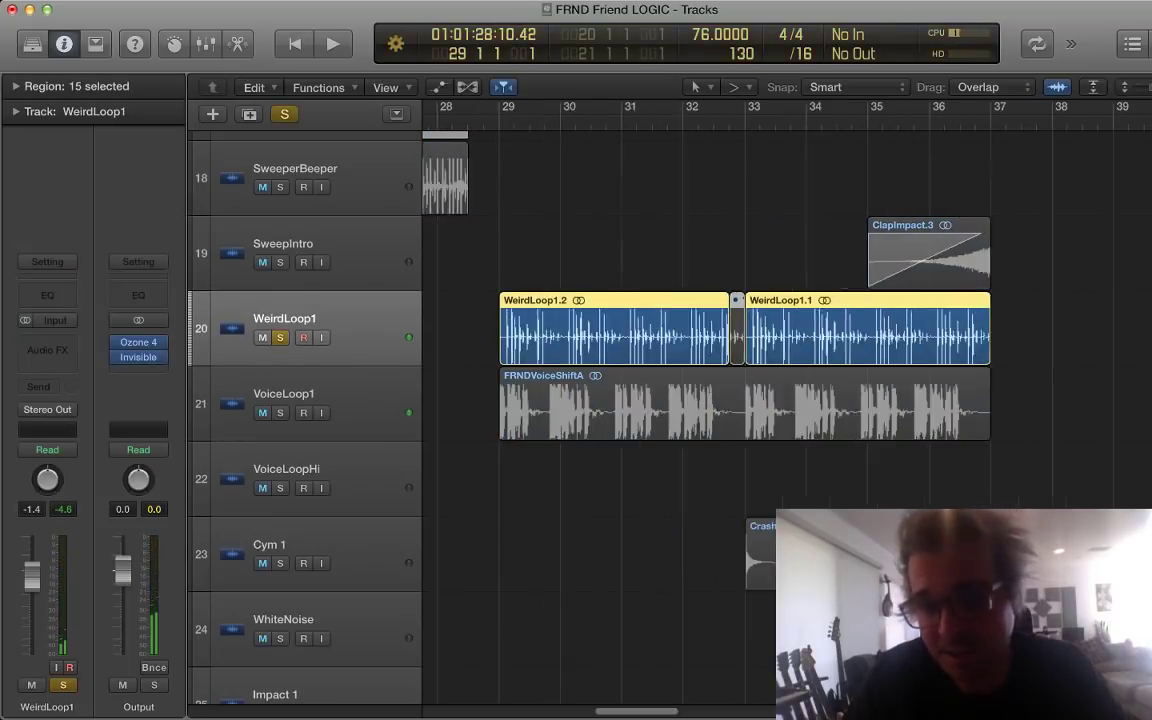
Step: Play the soloed WeirdLoop1 from bar 29 and stop partway through bar 30
key(space)
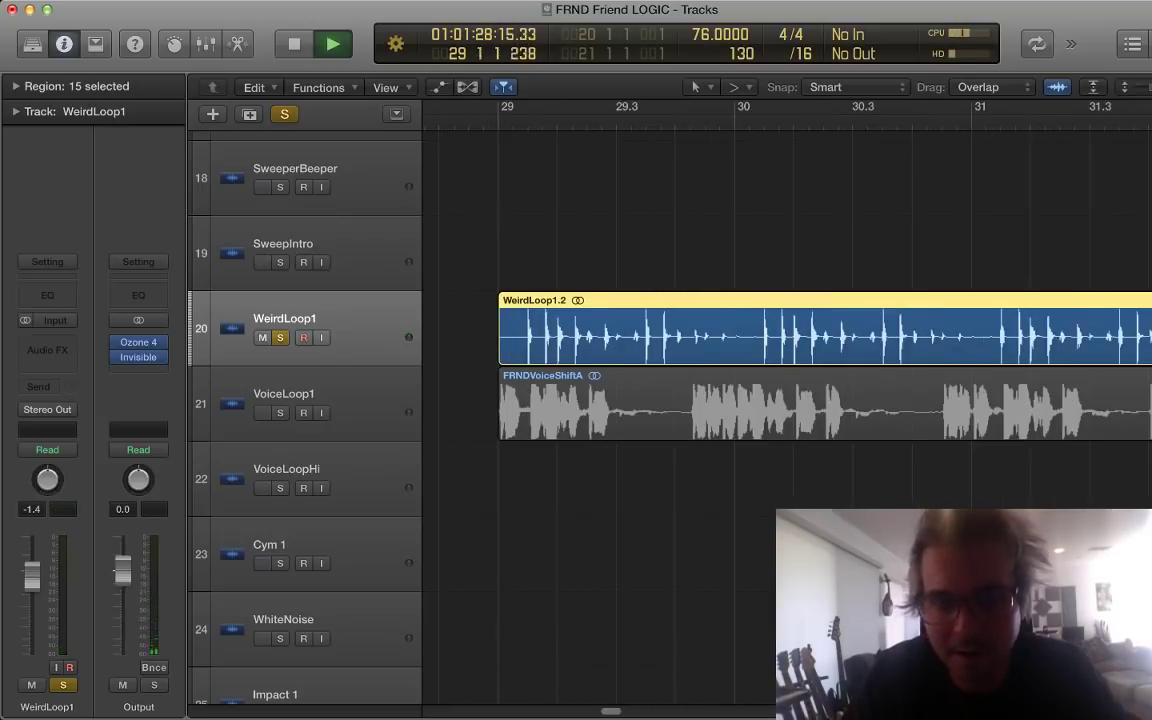
key(ctrl+Left)
key(ctrl+Left)
key(ctrl+Left)
key(ctrl+Left)
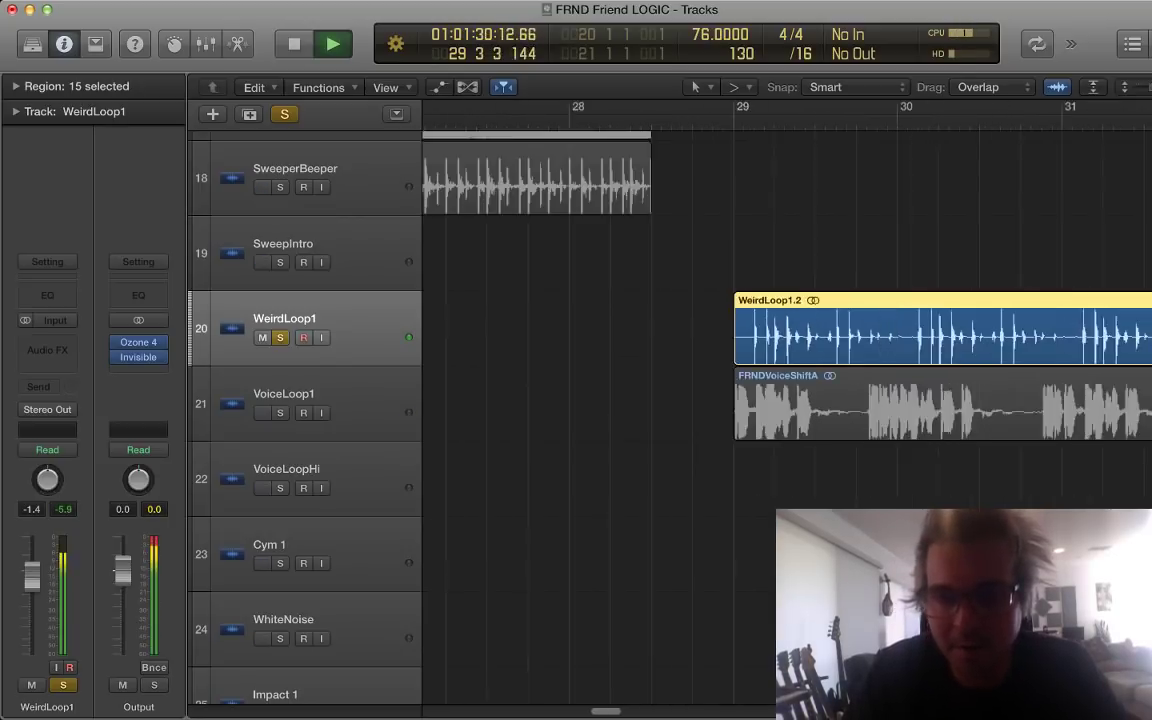
scroll(787, 330, right, 4)
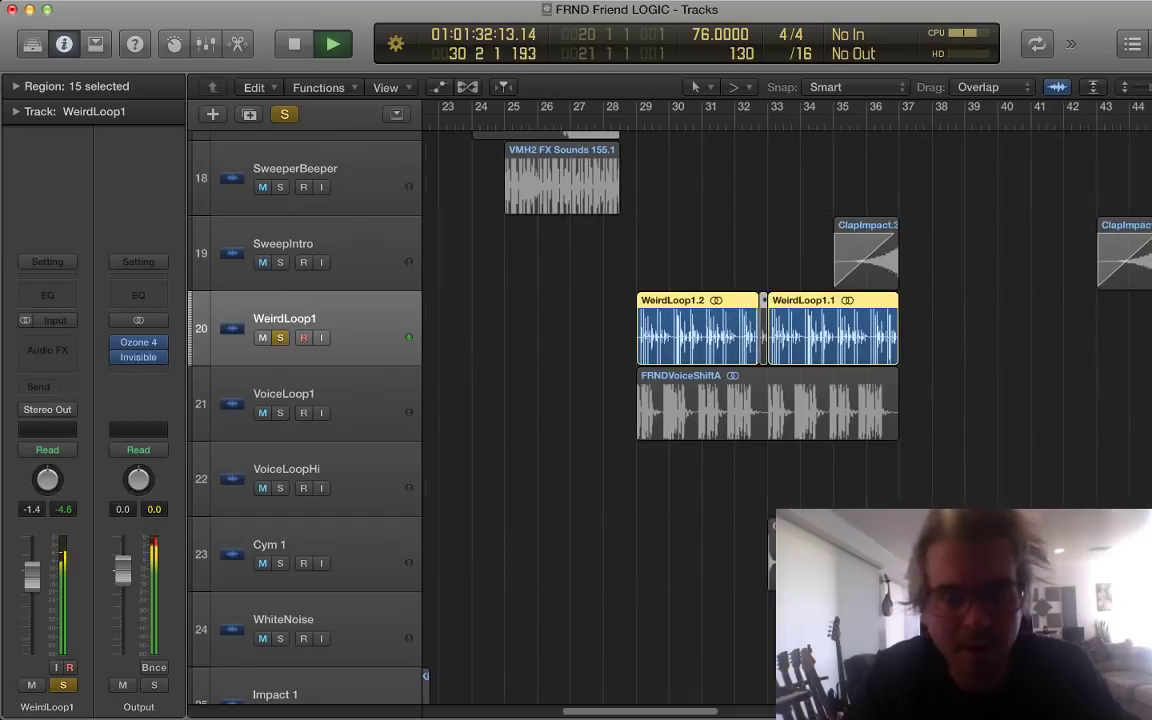
key(space)
Step: Show the Flex controls to check the tracks' flex modes, resume playback, and hide them again
key(ctrl+f)
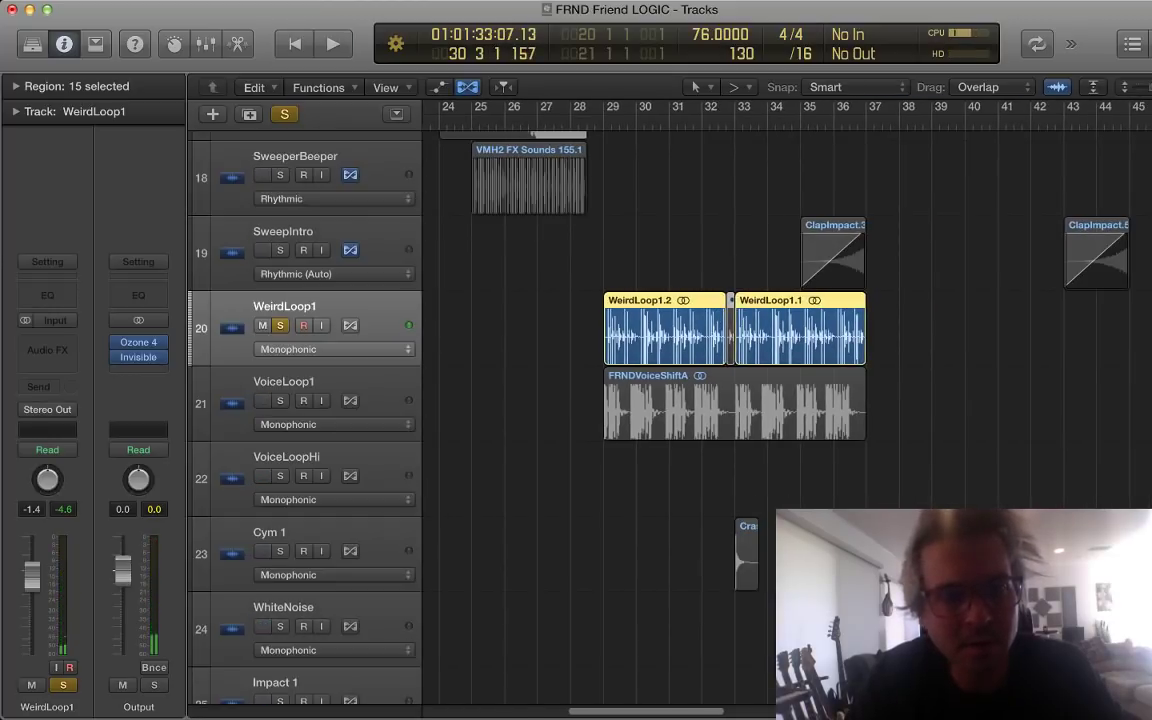
key(space)
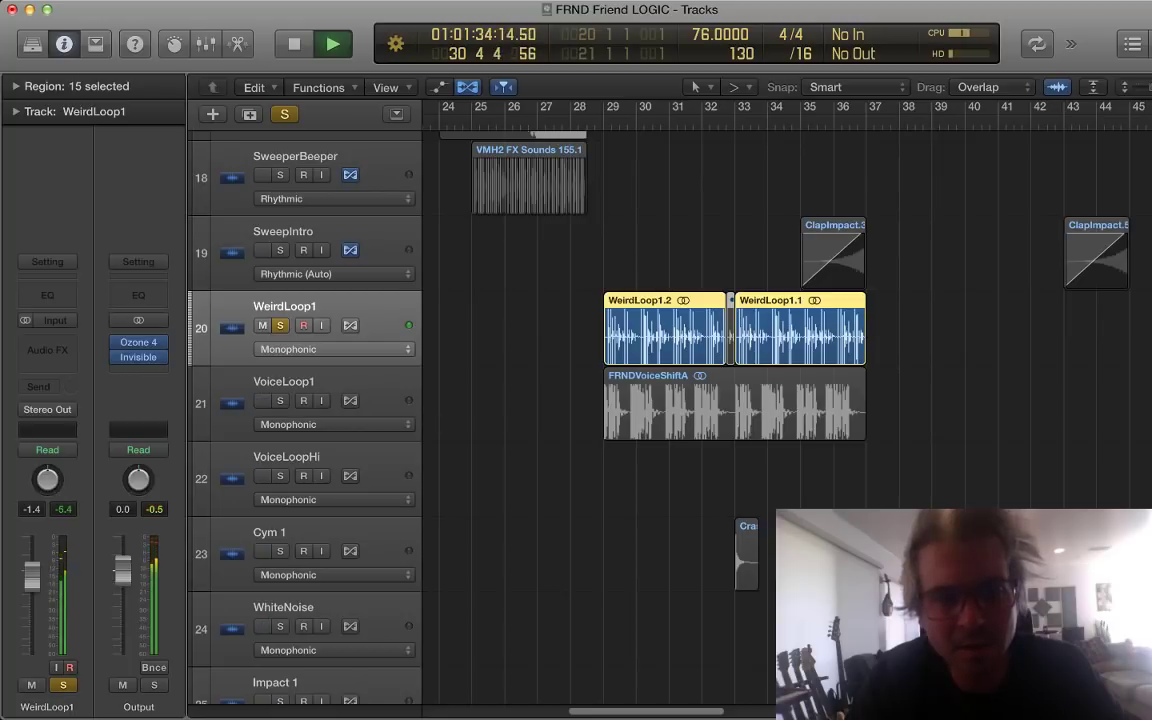
key(ctrl+f)
Step: Examine the WeirdLoop1 waveforms and the muted segment just before bar 33 up close during playback
key(super+Right)
key(super+Right)
key(super+Right)
key(super+Right)
key(super+Right)
key(super+Right)
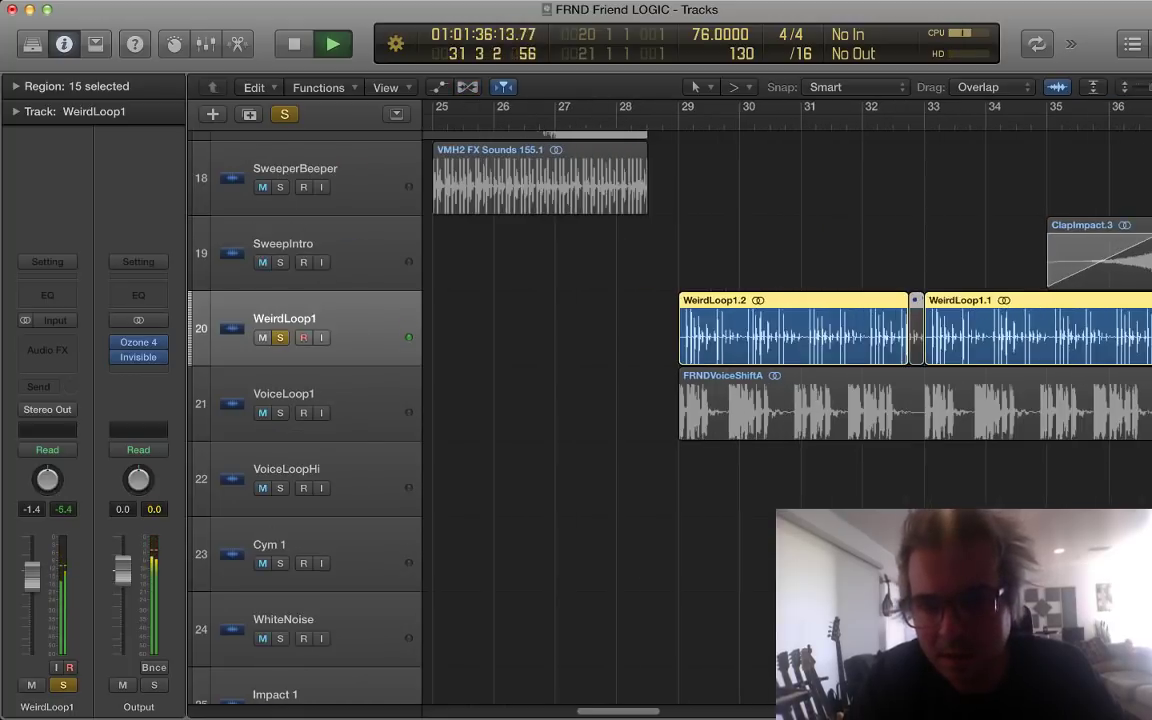
scroll(786, 400, right, 3)
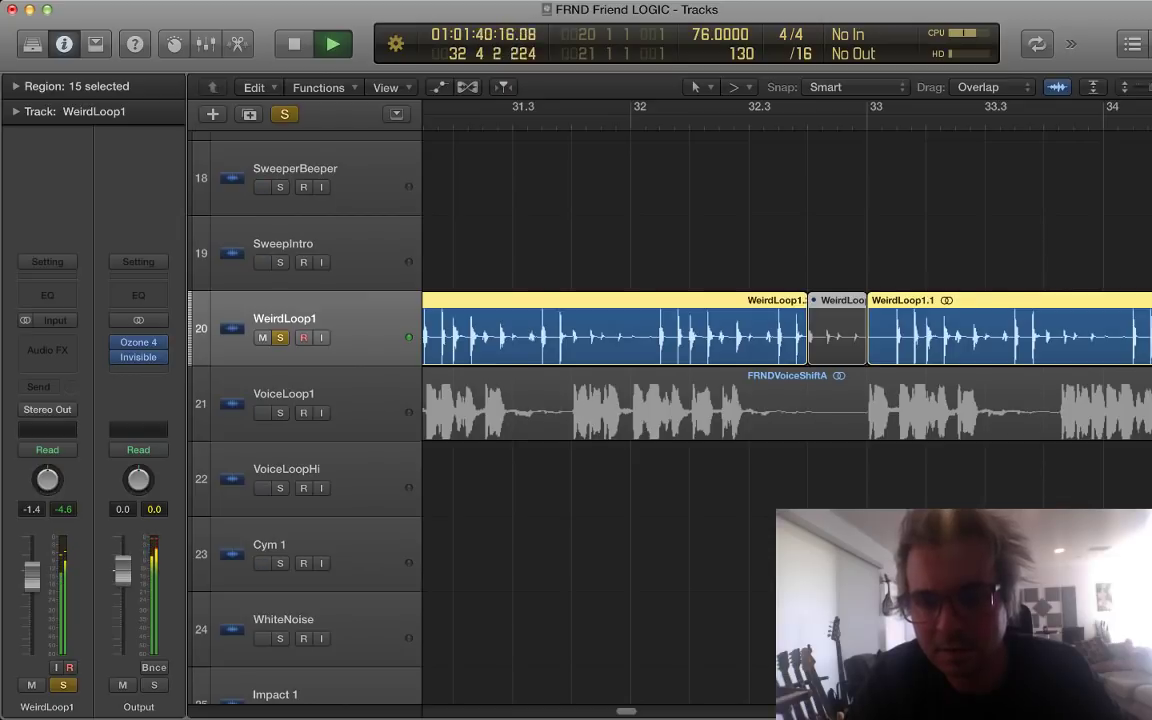
key(super+Left)
key(super+Left)
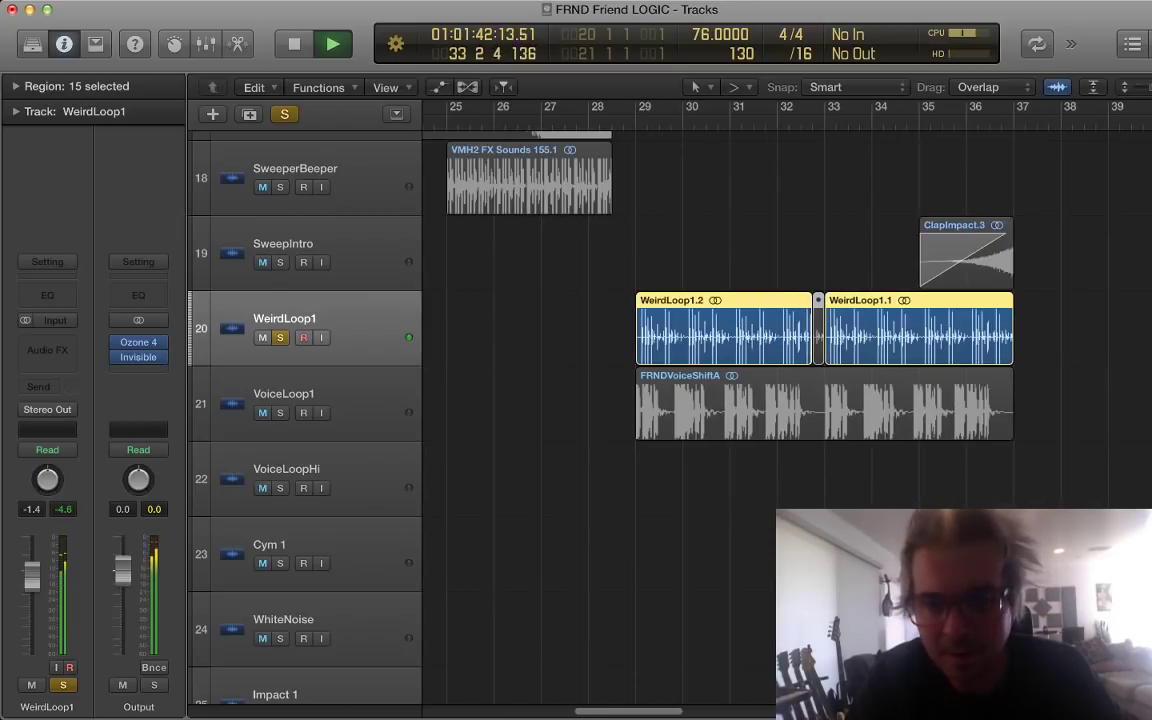
Step: Add VoiceLoop1 and SweepIntro to the soloed playback, then stop at bar 37 and release all solos
click(280, 412)
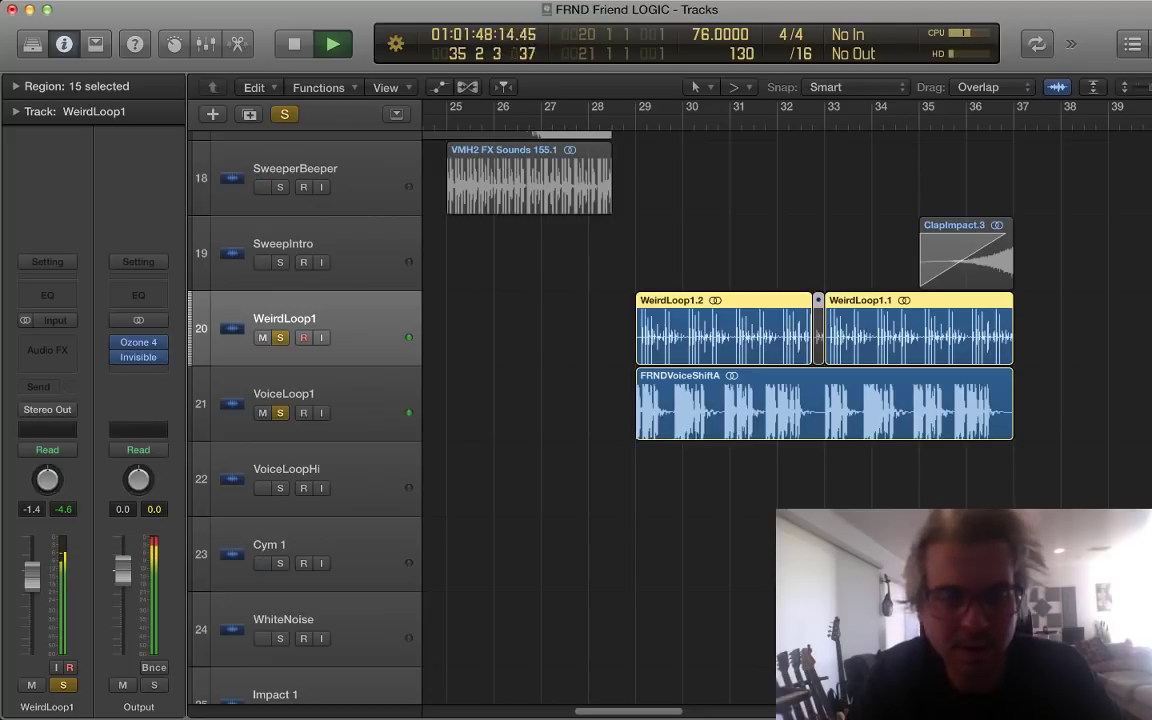
click(280, 262)
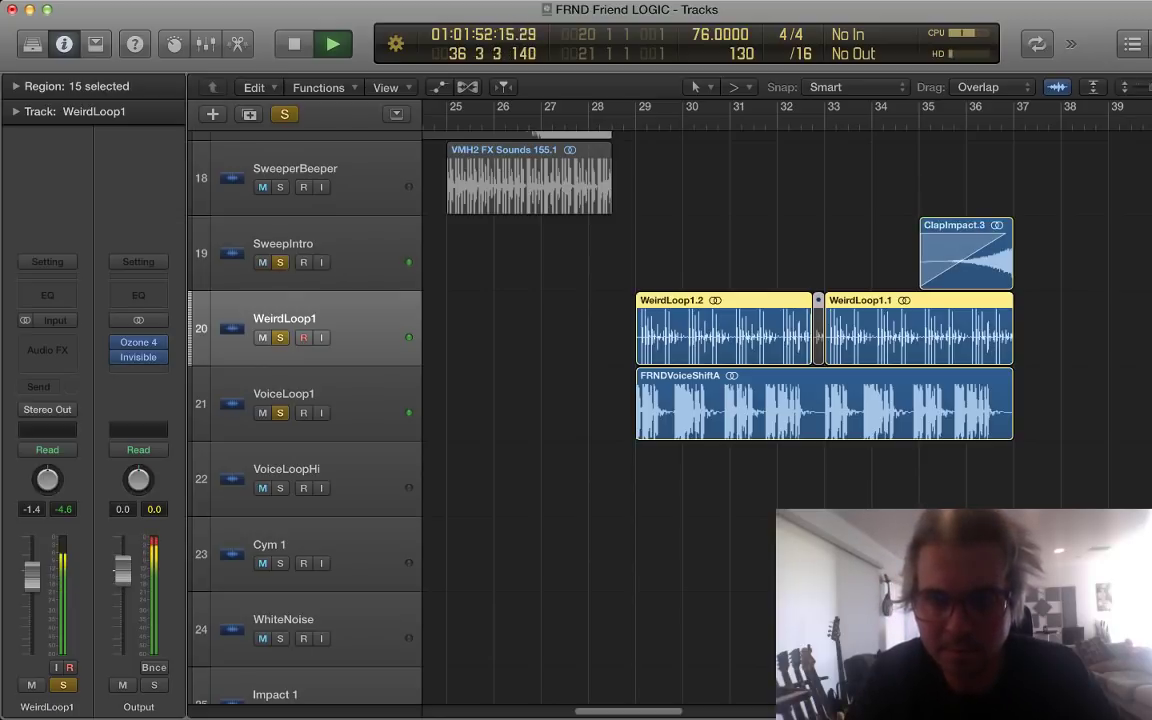
key(space)
drag(280, 262, 280, 412)
Step: Look through the tracks for parts used between bars 29 and 37, deselecting the WeirdLoop1 regions along the way
scroll(600, 400, down, 15)
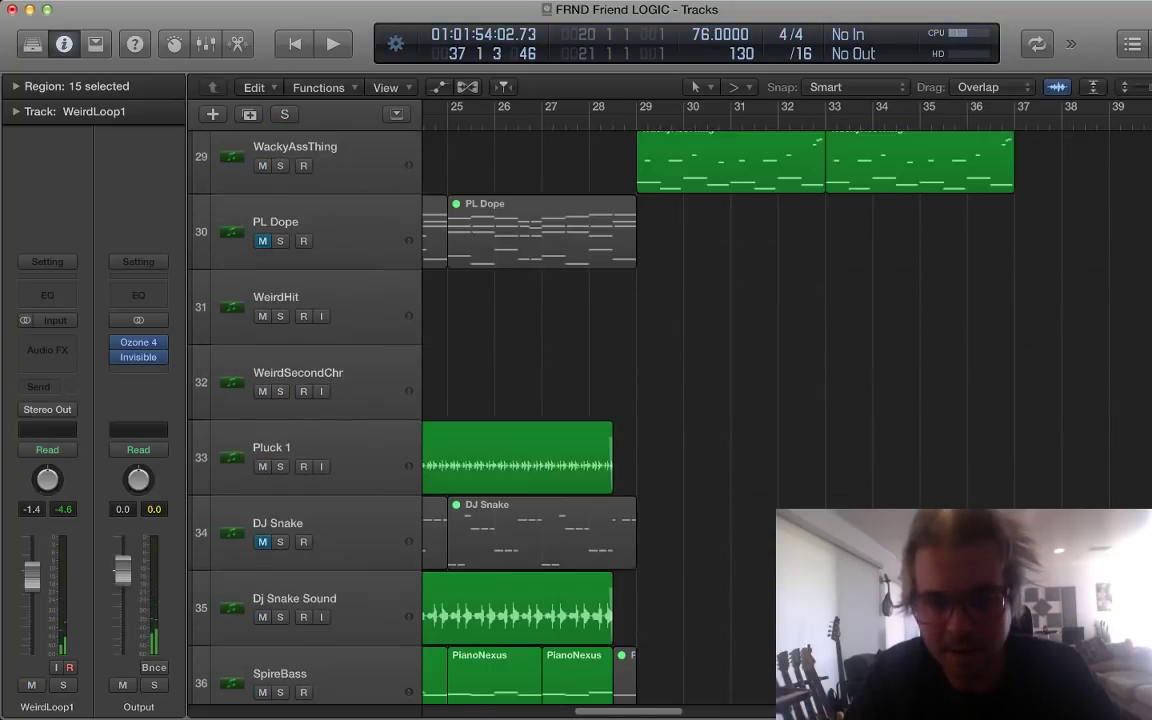
scroll(600, 400, up, 10)
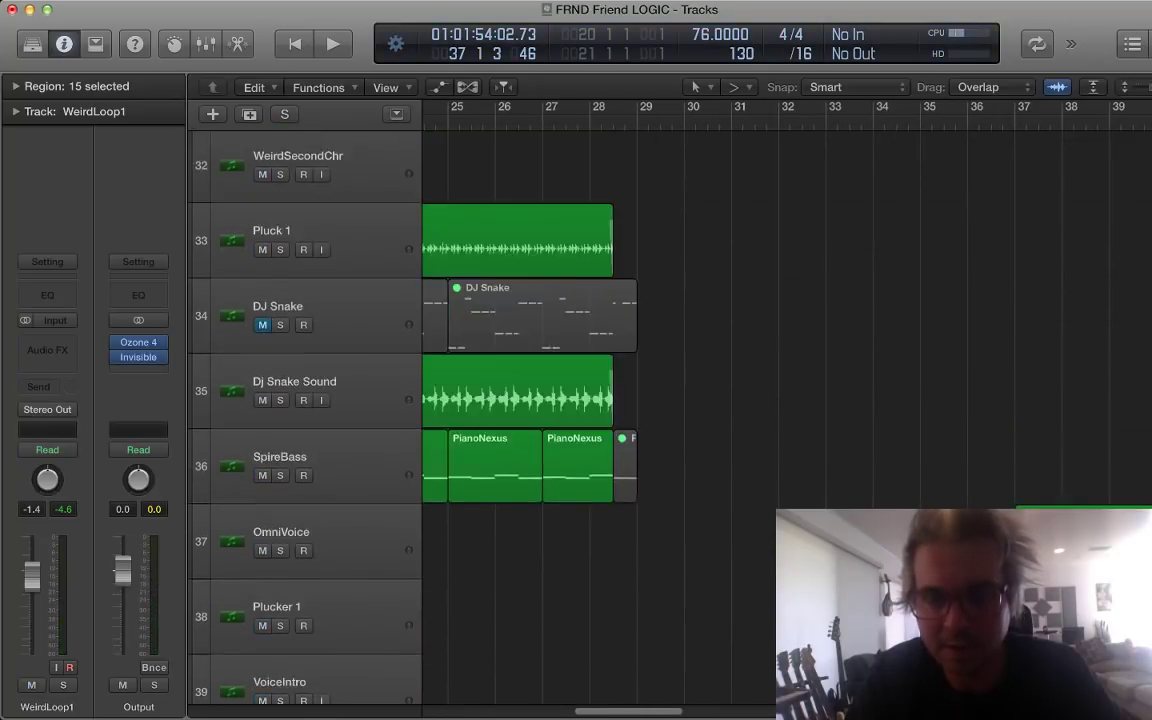
scroll(600, 400, up, 7)
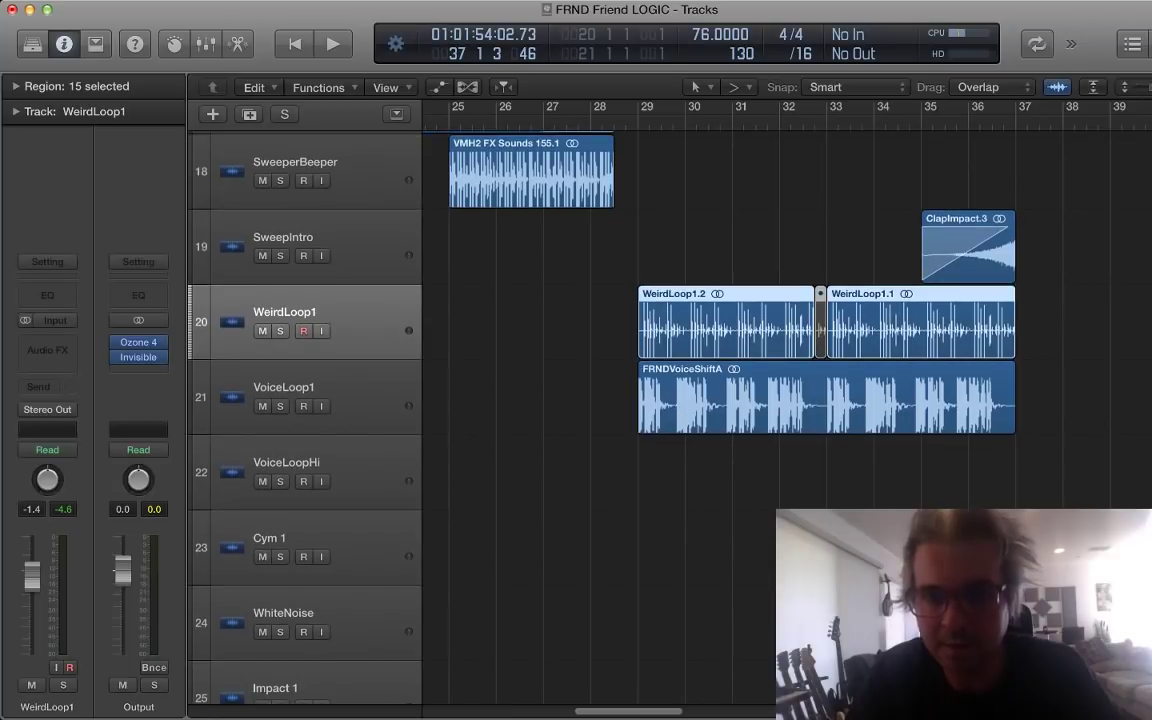
key(alt+shift+d)
scroll(600, 400, up, 3)
scroll(600, 400, up, 1)
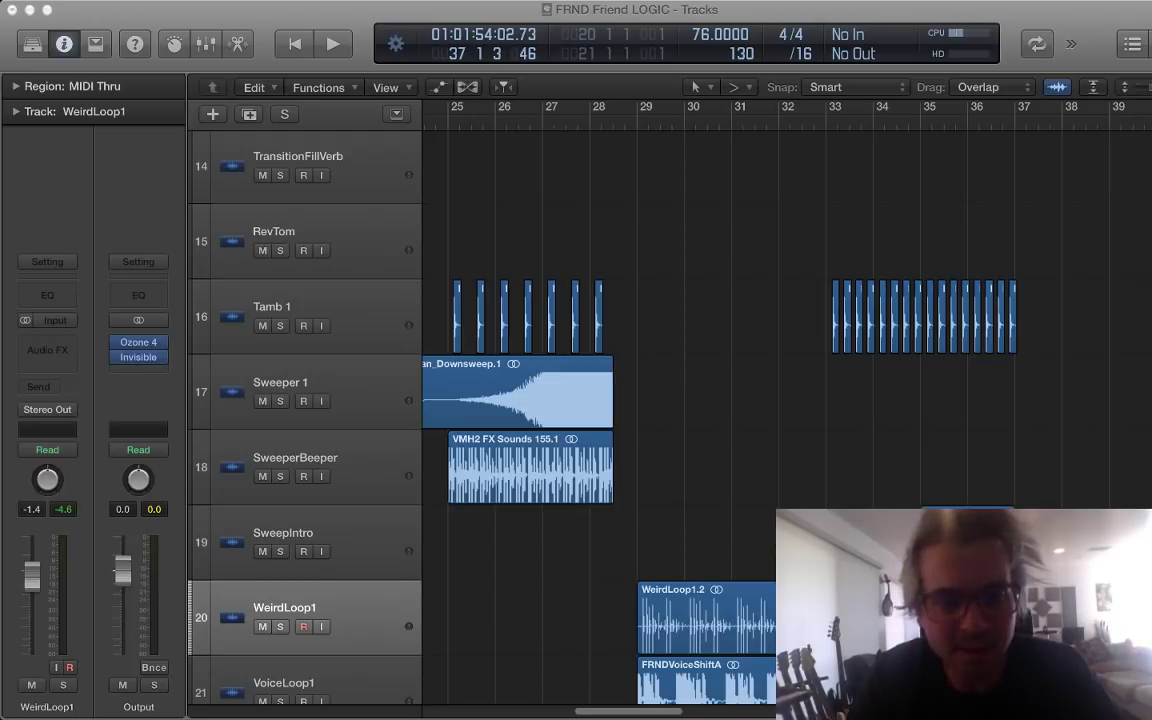
scroll(818, 134, up, 8)
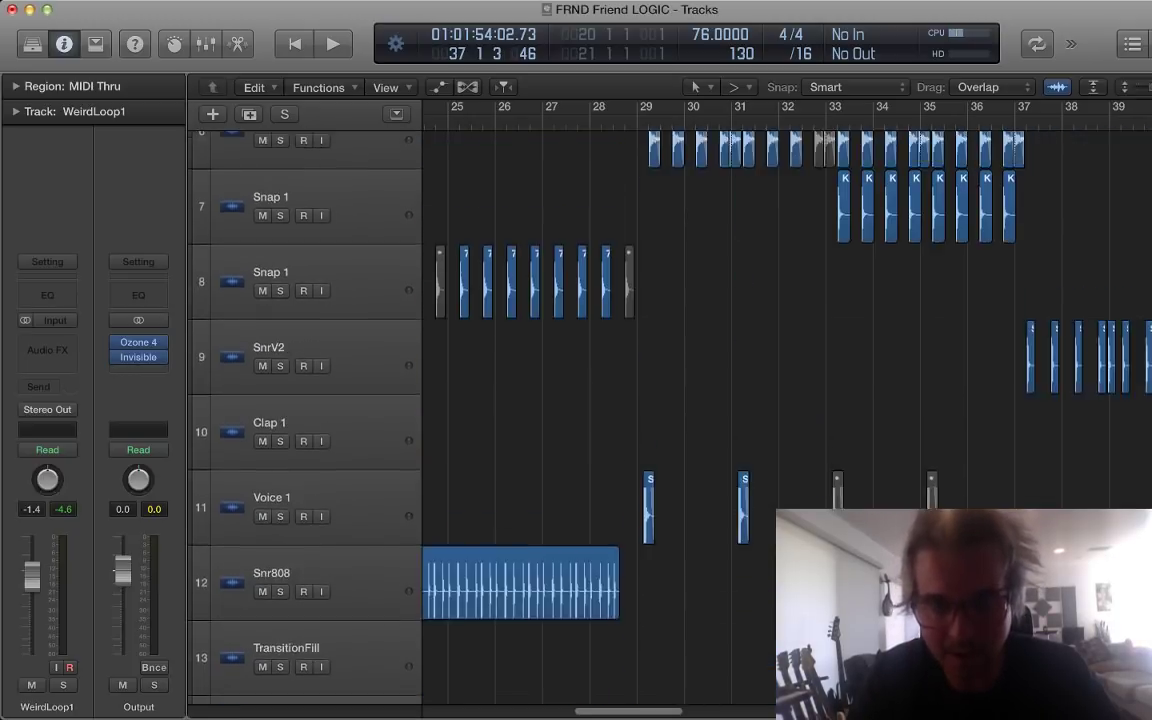
scroll(818, 300, up, 5)
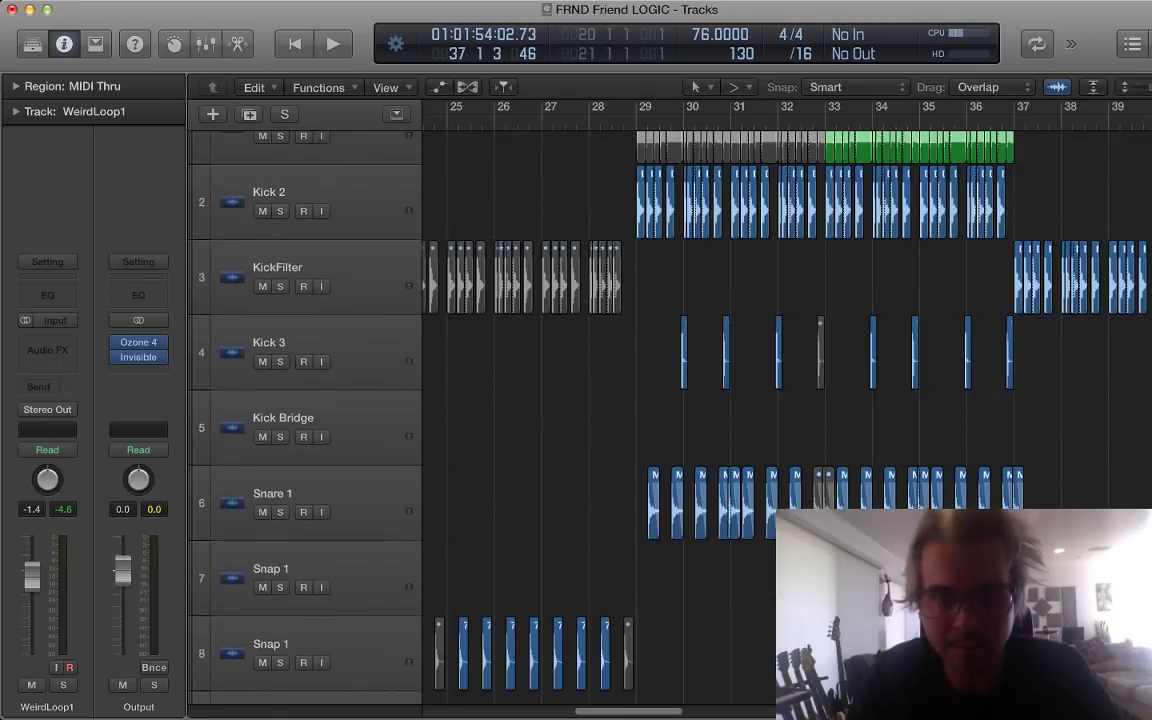
scroll(700, 400, up, 2)
Step: Return the playhead to bar 29 and select the Kick 2 track with its regions in close view
key(space)
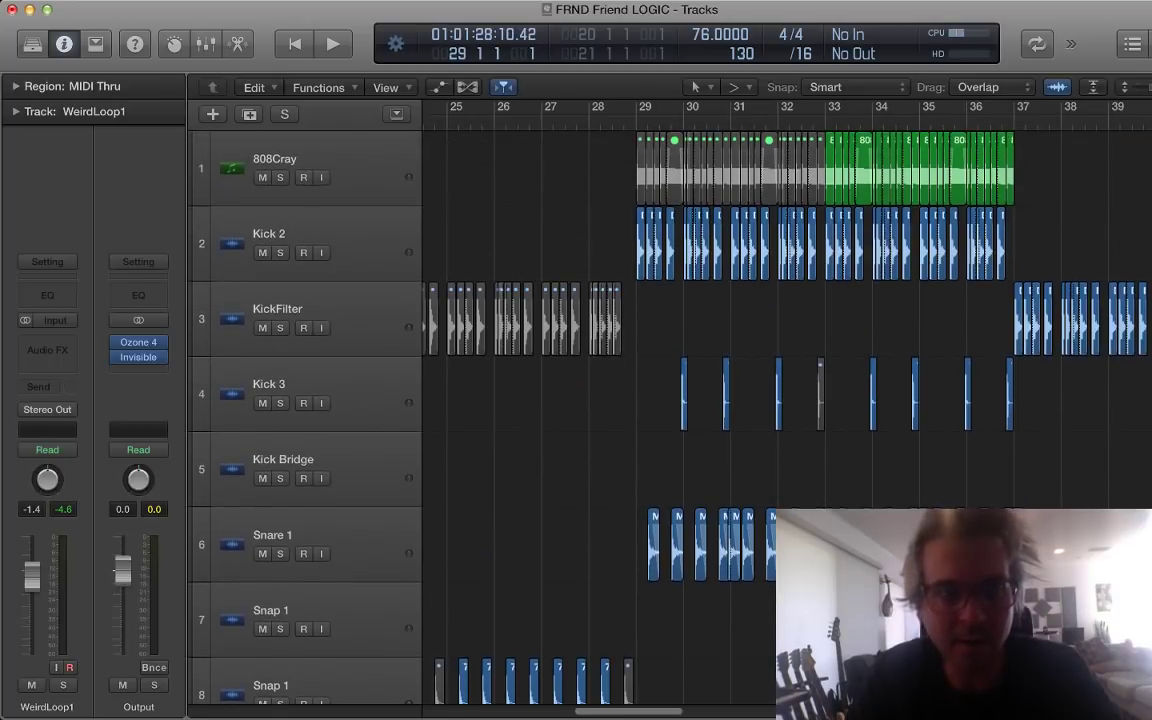
click(345, 234)
key(super+Right)
key(super+Right)
key(super+Right)
key(super+Right)
key(super+Right)
key(super+Right)
key(super+Right)
key(super+Right)
key(super+Right)
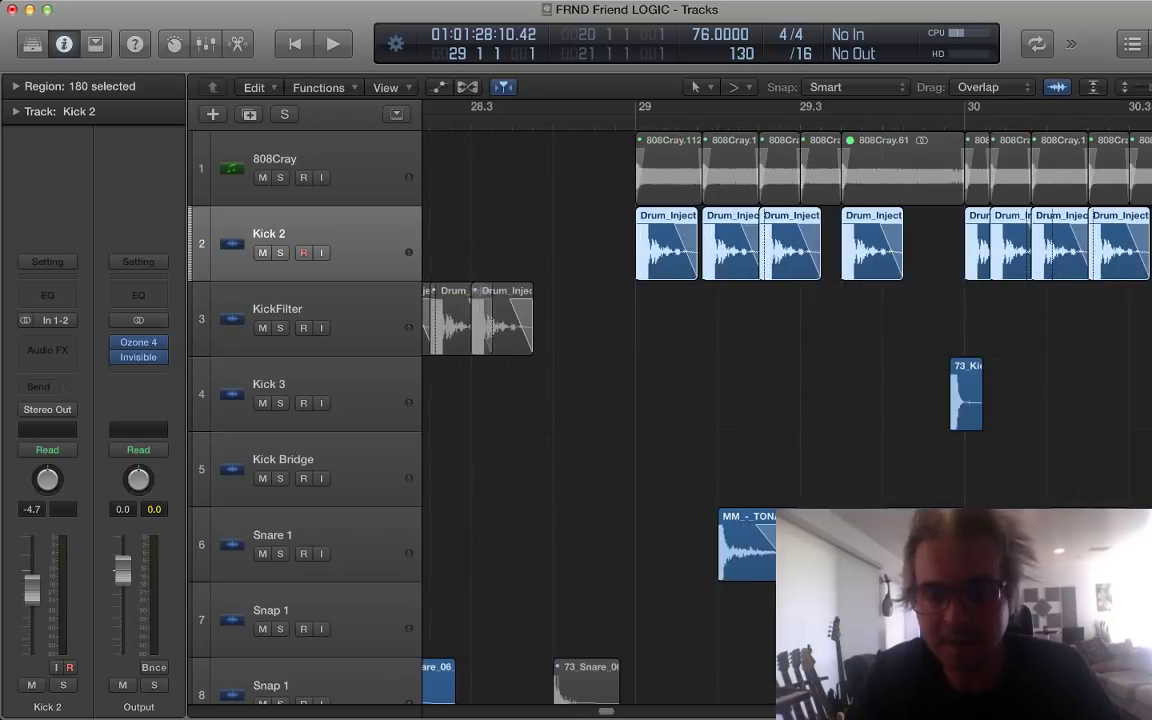
Step: Enlarge the track heights to examine the Kick 2 waveforms, keeping Kick 2 selected
key(super+Down)
key(super+Left)
key(super+Left)
key(super+Left)
key(super+Left)
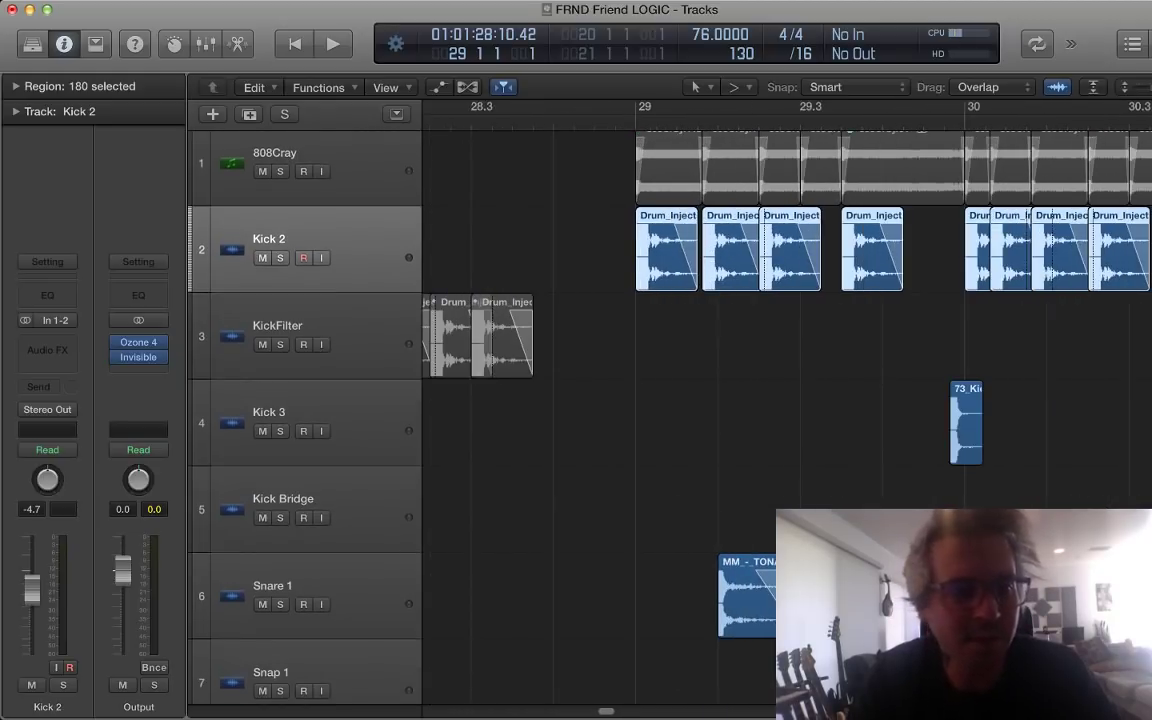
key(Down)
key(Up)
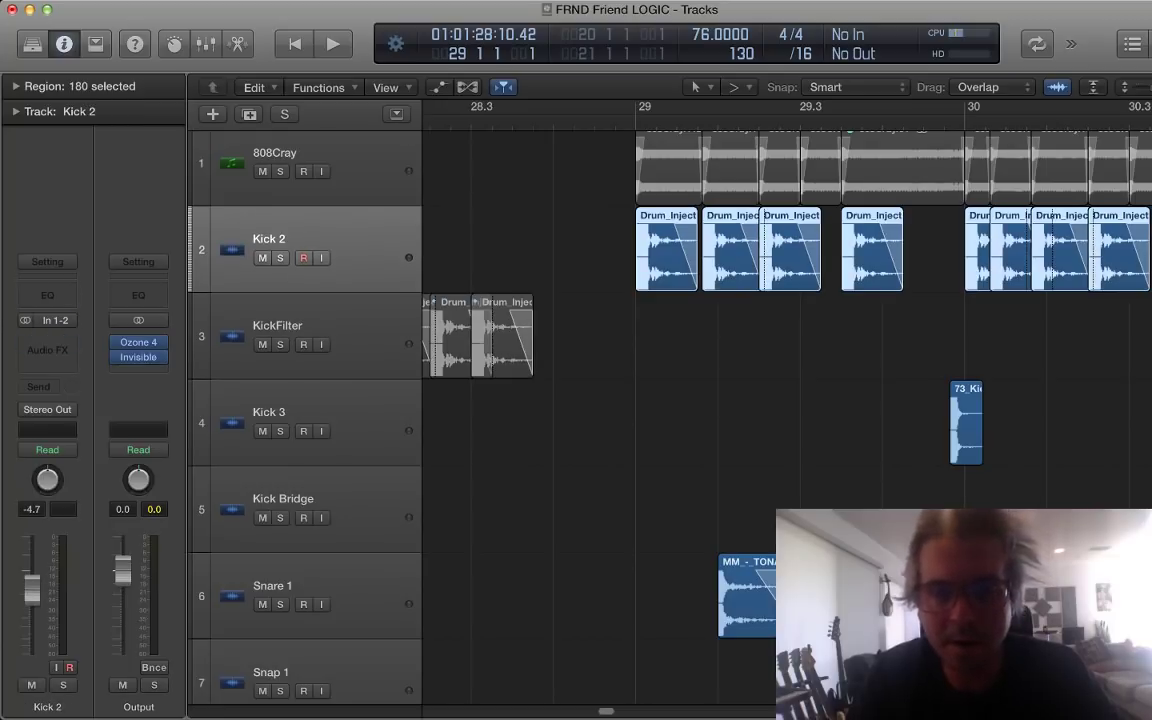
Step: Play from bar 29, solo Kick 2 during playback to hear its pattern, and stop in bar 31
key(space)
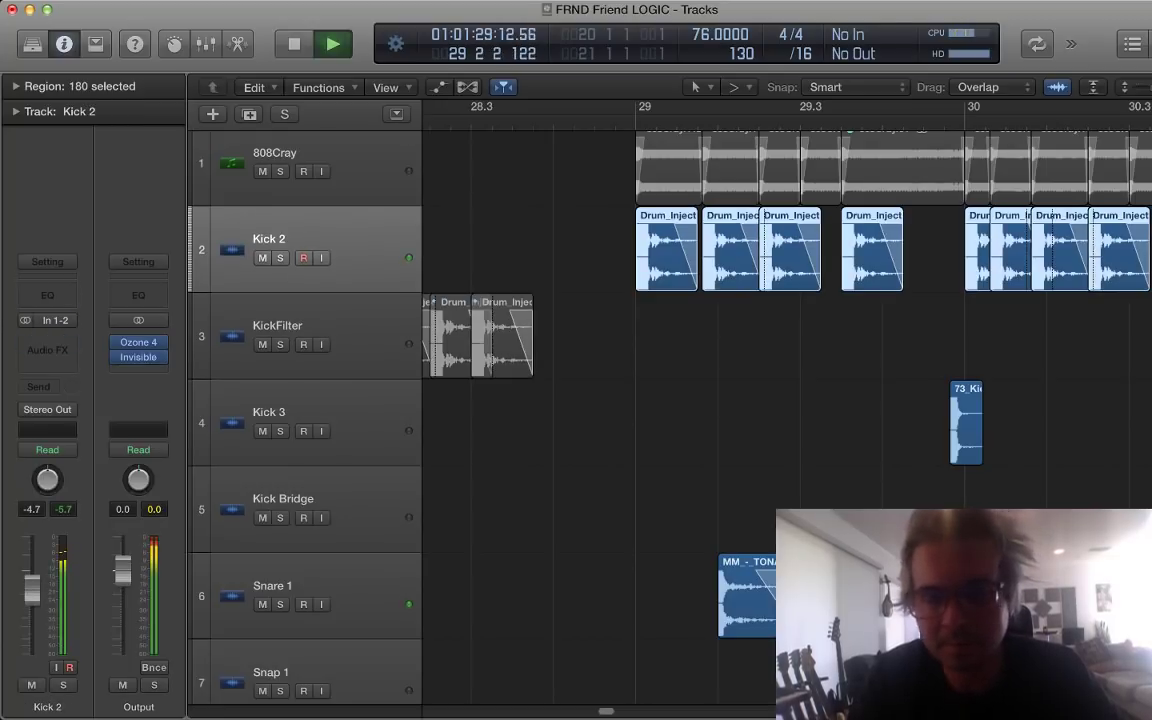
key(s)
key(super+Left)
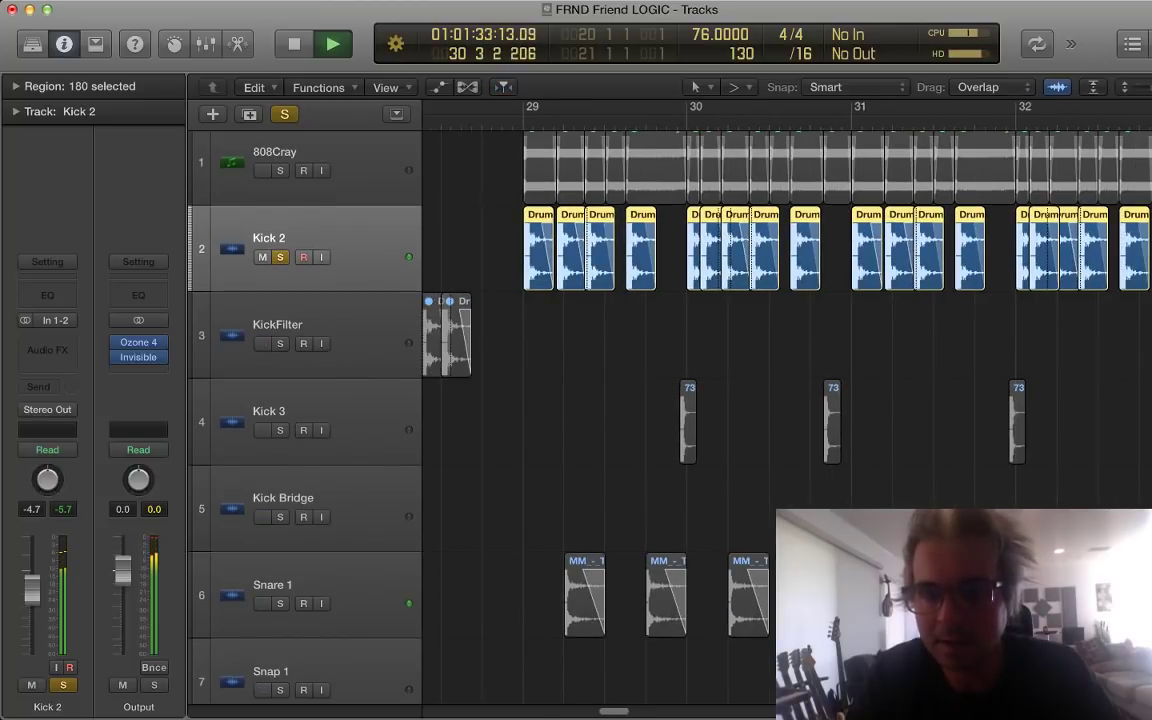
key(super+Left)
key(super+Left)
key(super+Left)
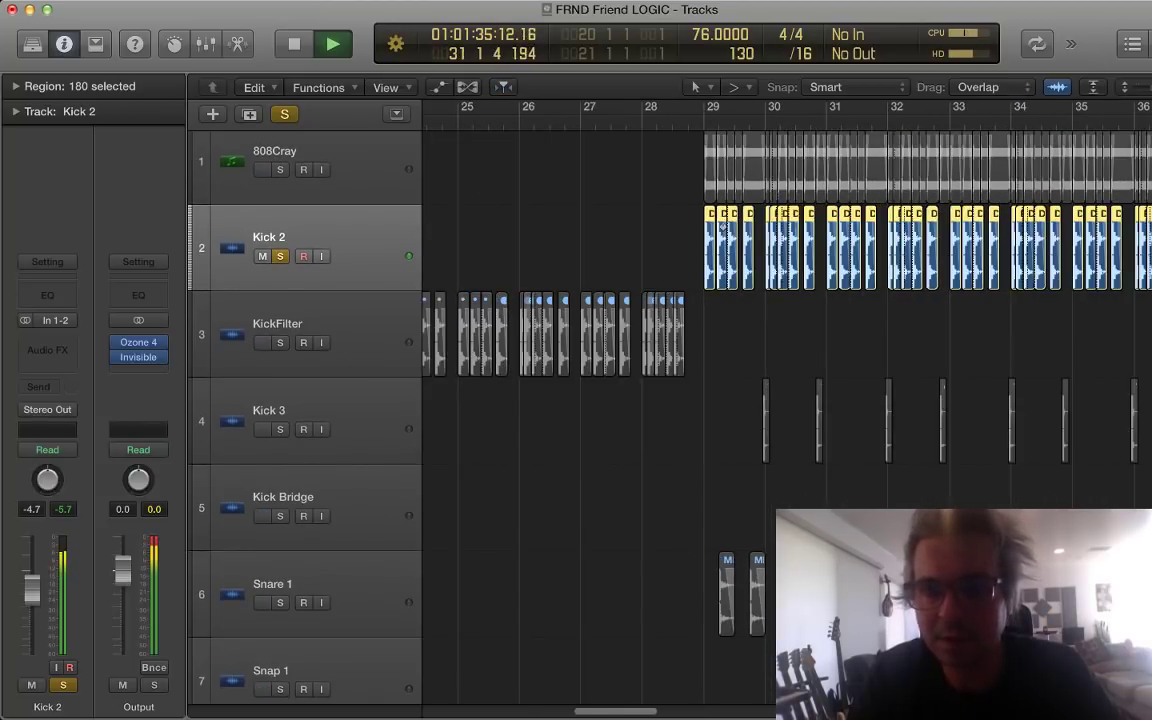
key(space)
Step: Select only the Kick 2 regions between bars 29 and 37 and open the Event List
scroll(722, 228, right, 4)
key(super+Left)
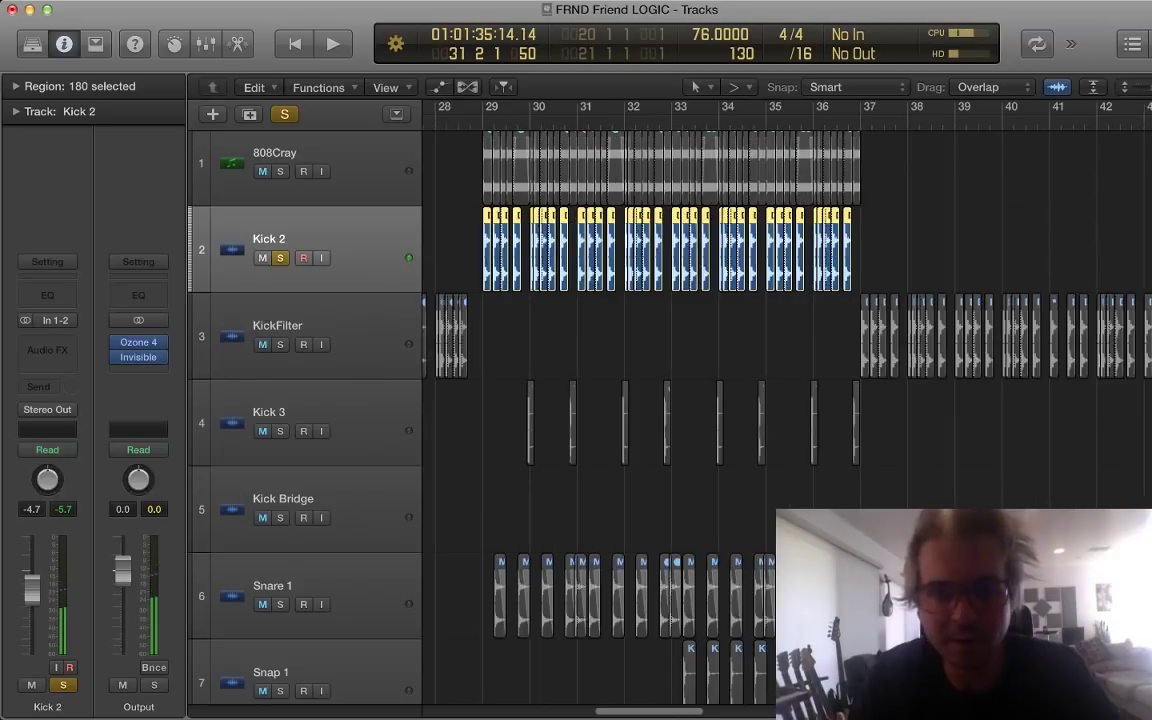
key(super+Left)
drag(762, 250, 480, 250)
key(d)
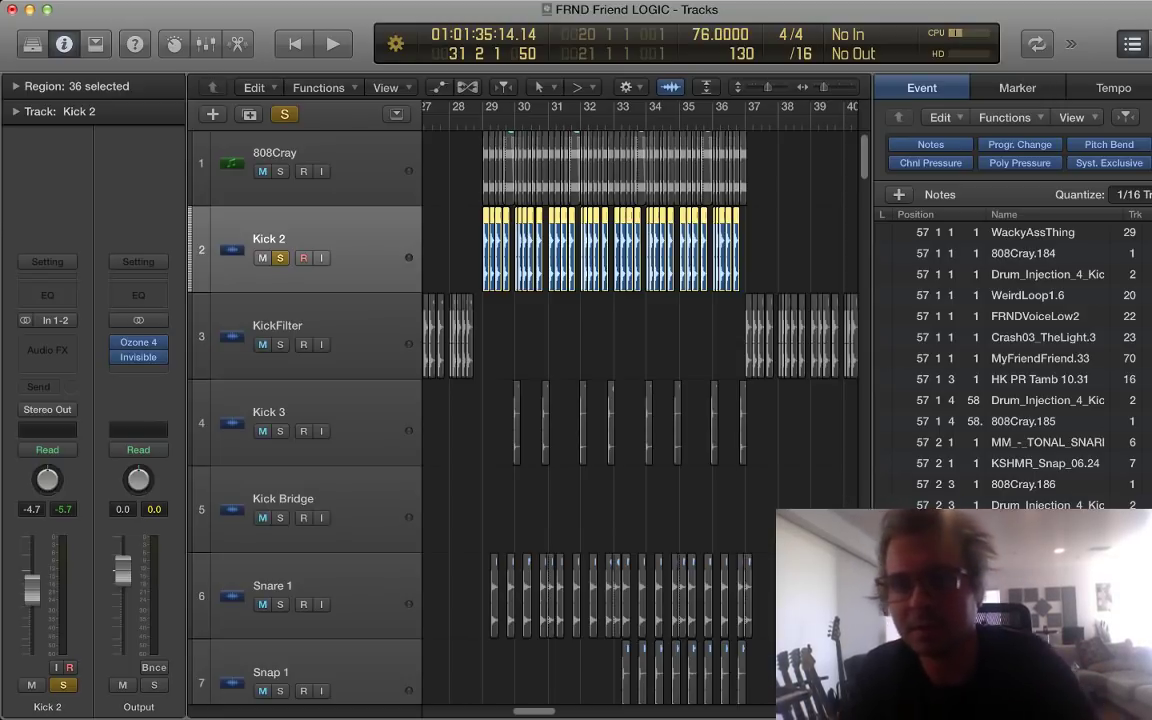
Step: Hide the event list and switch the solo from the Kick 2 track to the 808Cray track
key(d)
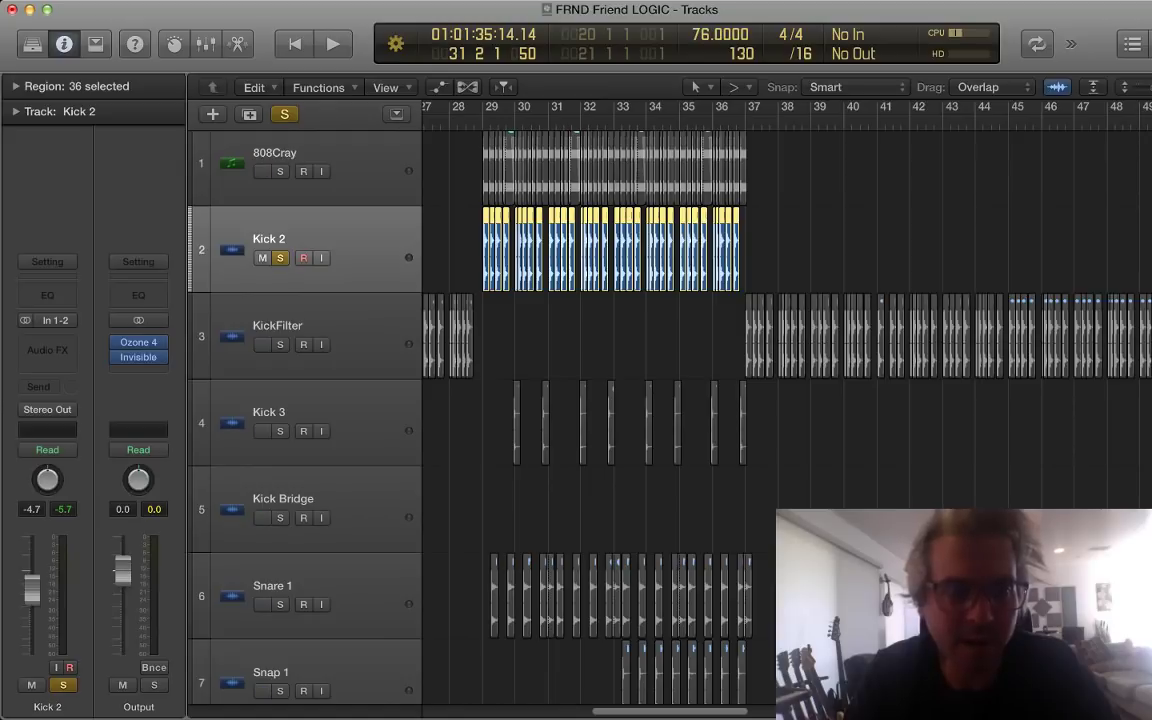
key(s)
key(Up)
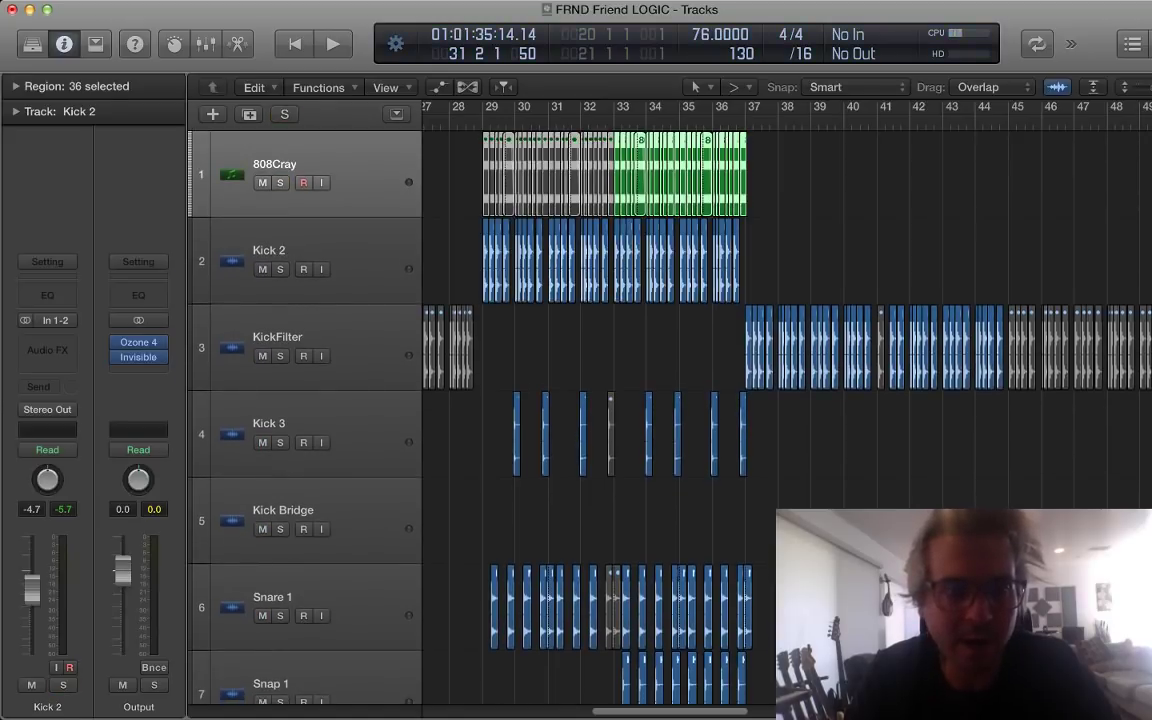
key(s)
key(super+Right)
key(super+Right)
key(super+Right)
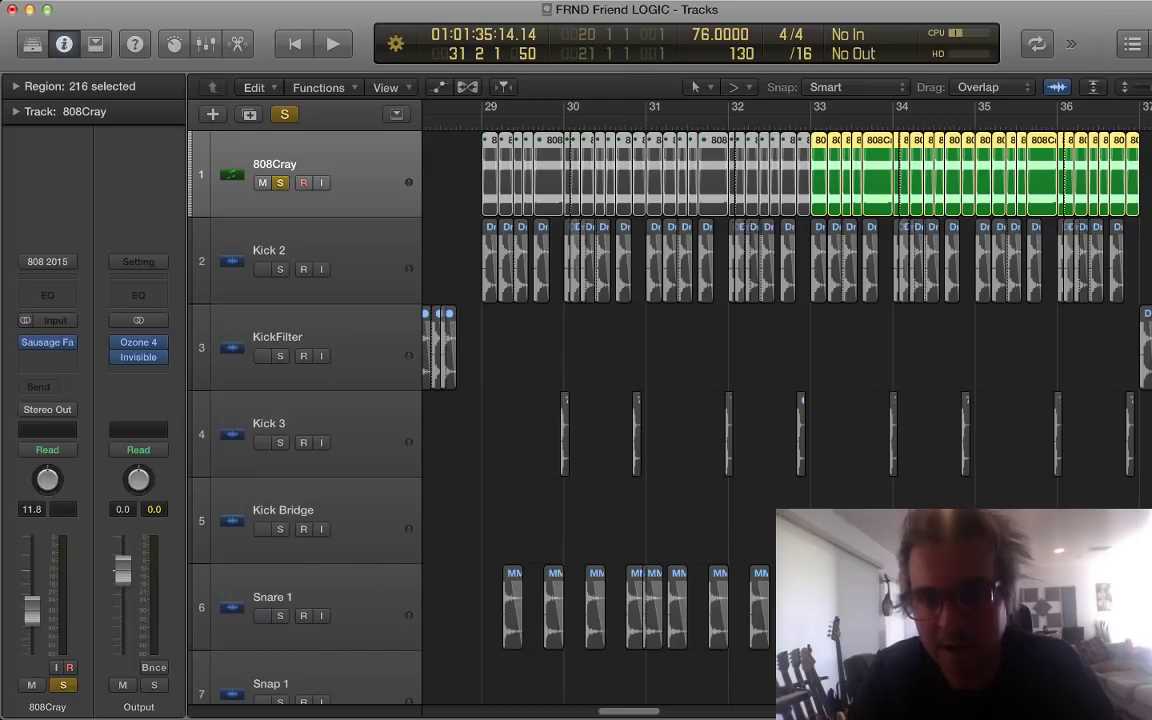
Step: Deselect the 808Cray regions, set the playhead to bar 33 and play the soloed 808Cray track from there
key(shift+d)
key(super+Right)
scroll(786, 350, right, 5)
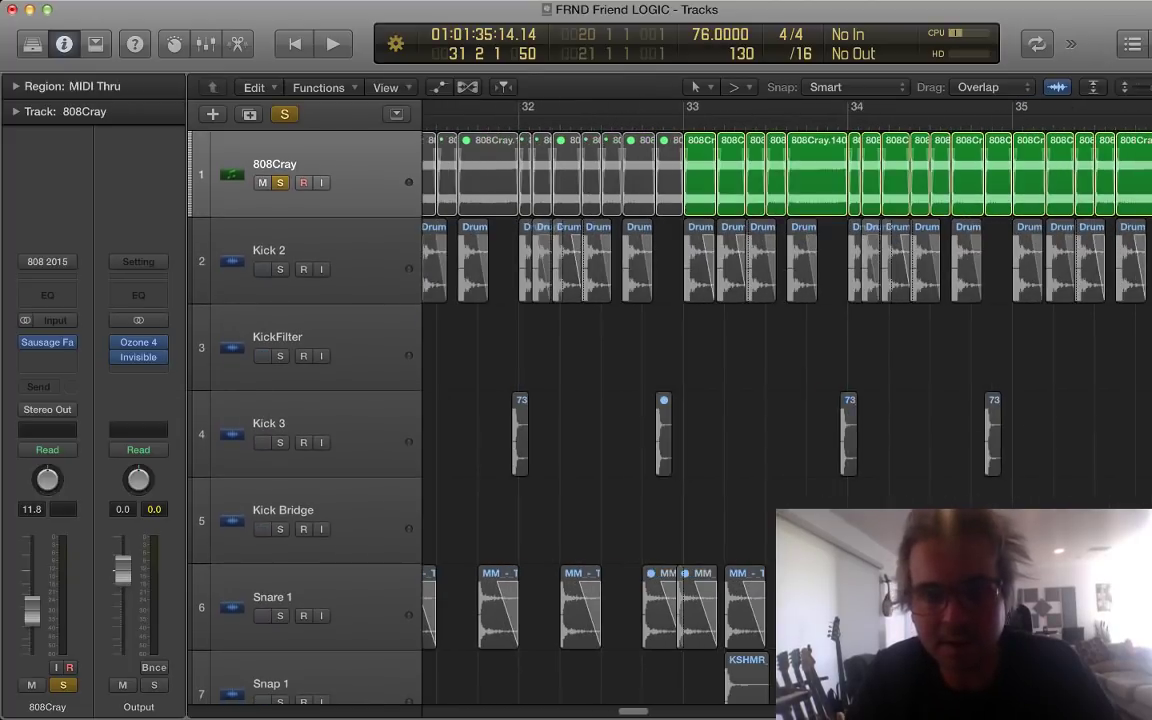
key(period)
key(period)
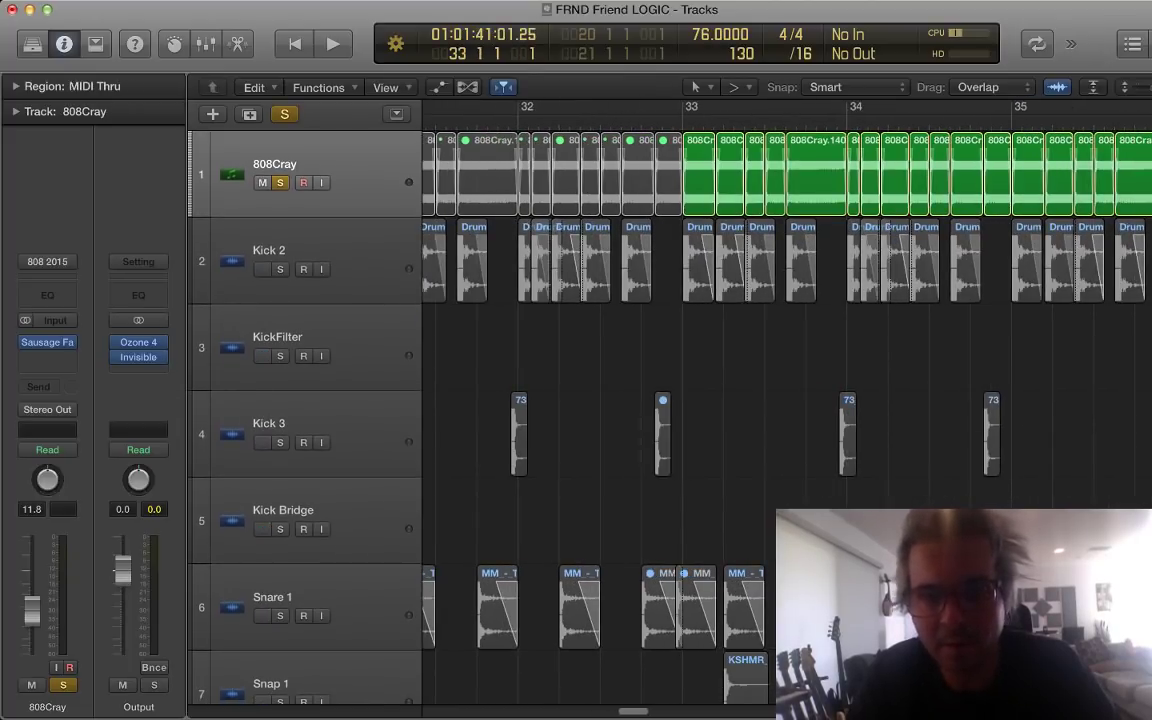
key(space)
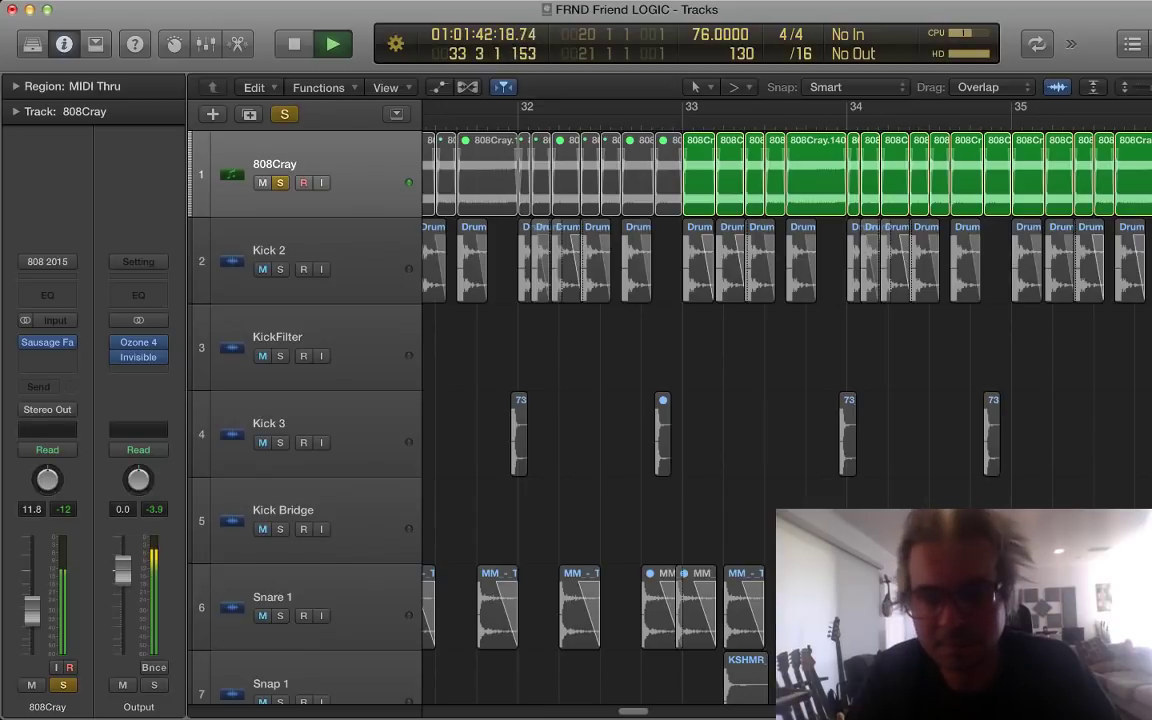
key(super+Left)
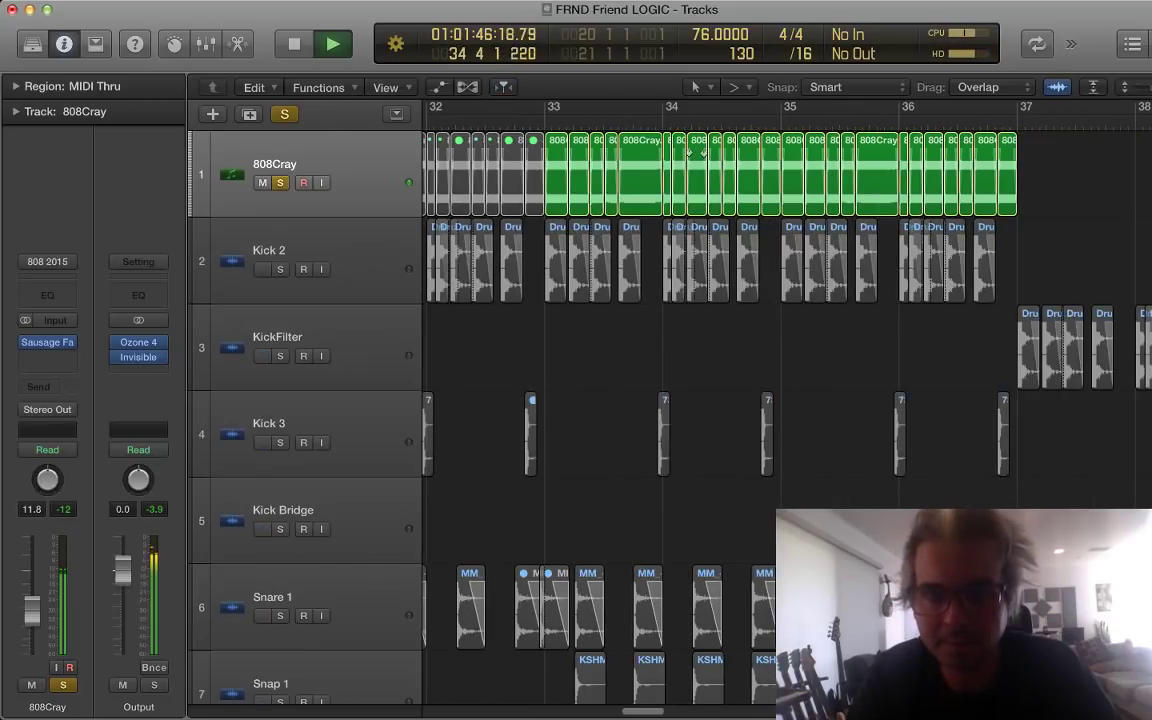
mouse_move(47, 342)
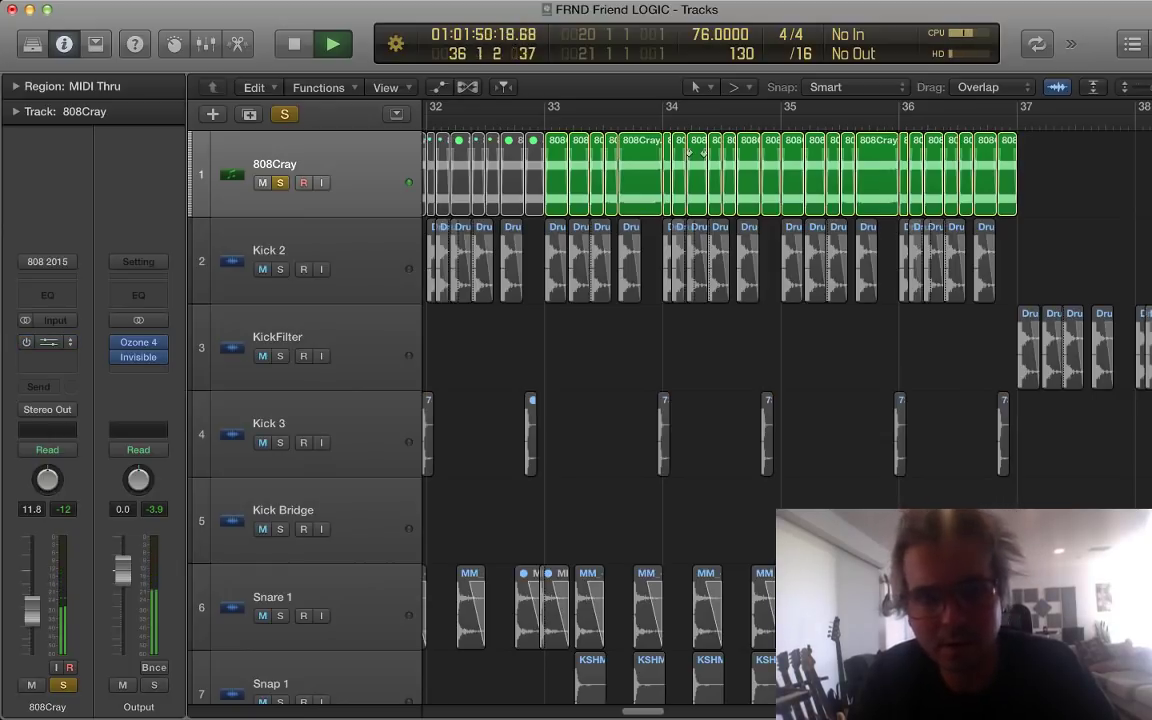
Step: Turn off the 808Cray solo and play the full mix leading into bar 33
key(s)
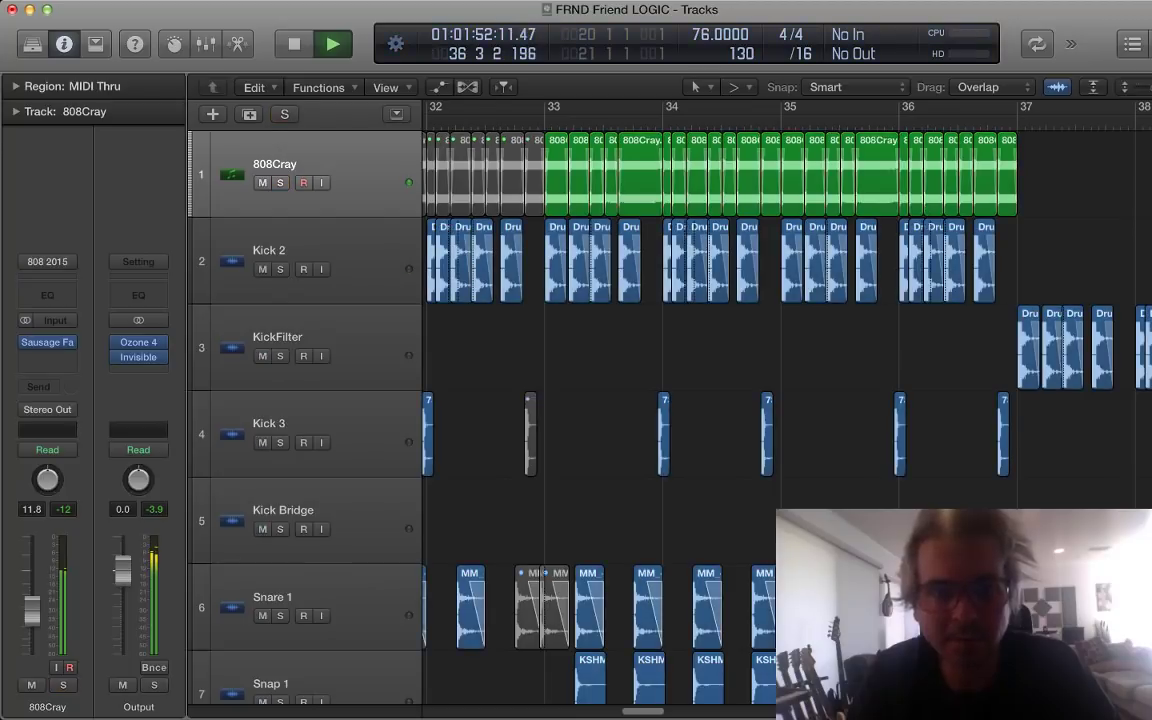
key(space)
key(space)
scroll(664, 420, down, 5)
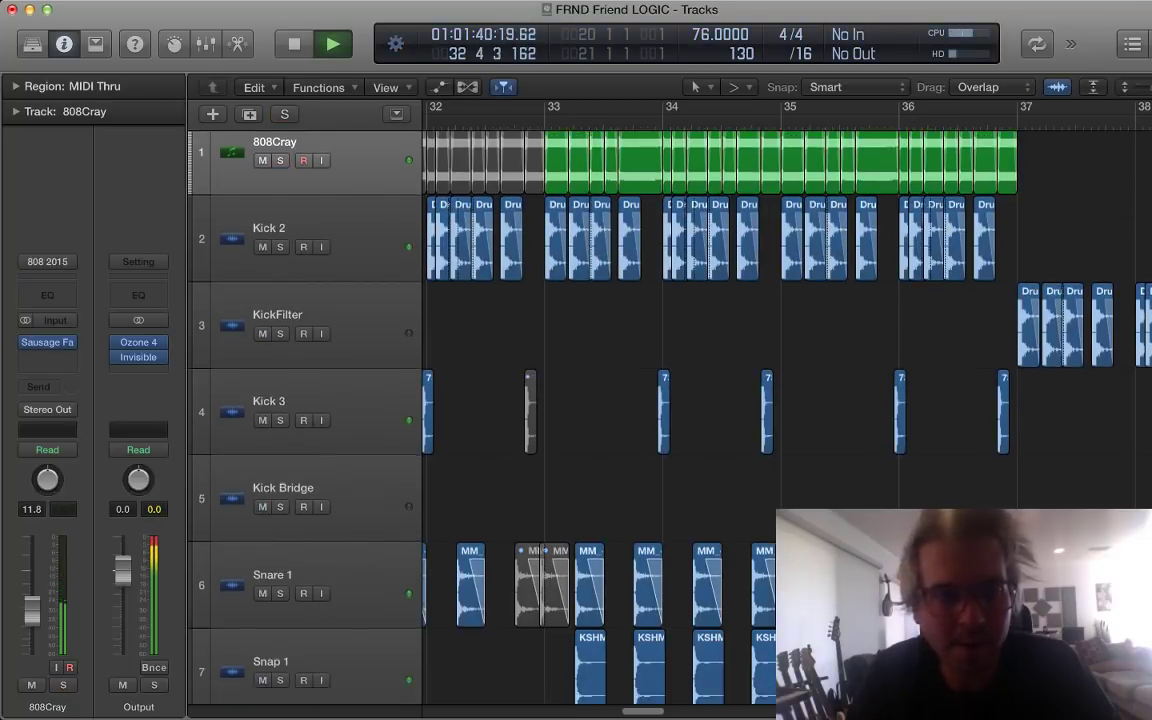
key(space)
Step: Solo the Snare 1 track, examine its regions around bars 29 to 33 and play them back
click(350, 350)
key(s)
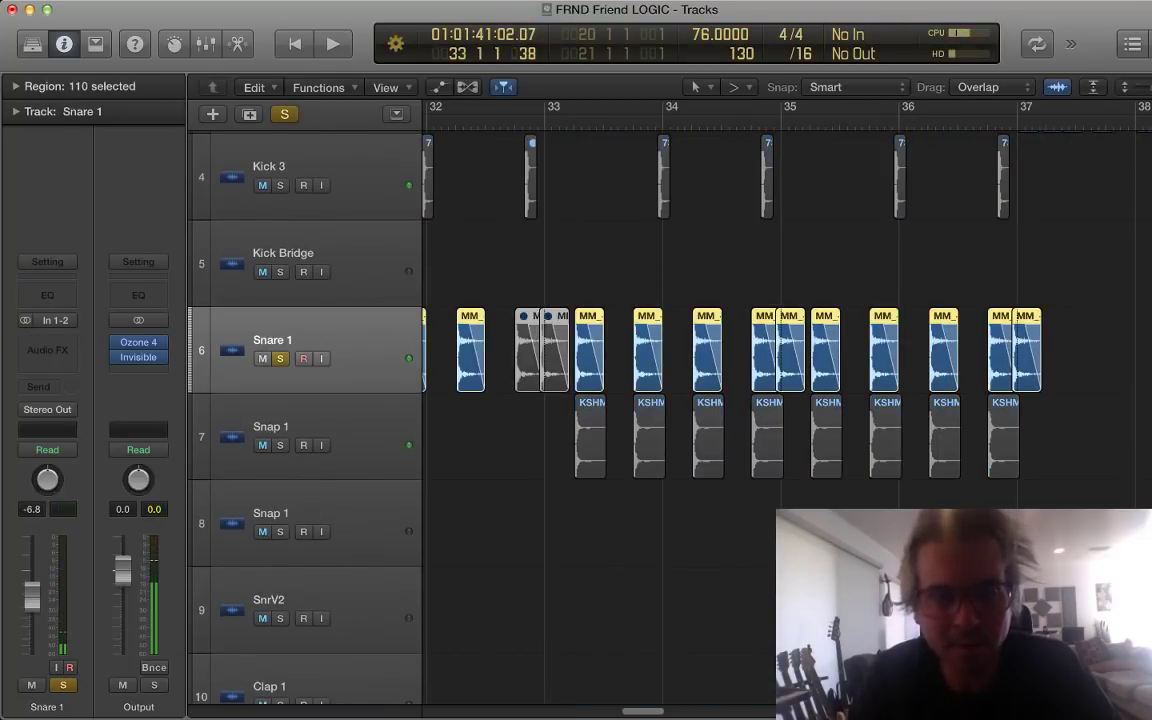
scroll(700, 400, left, 5)
key(super+Right)
key(super+Right)
key(super+Right)
key(super+Right)
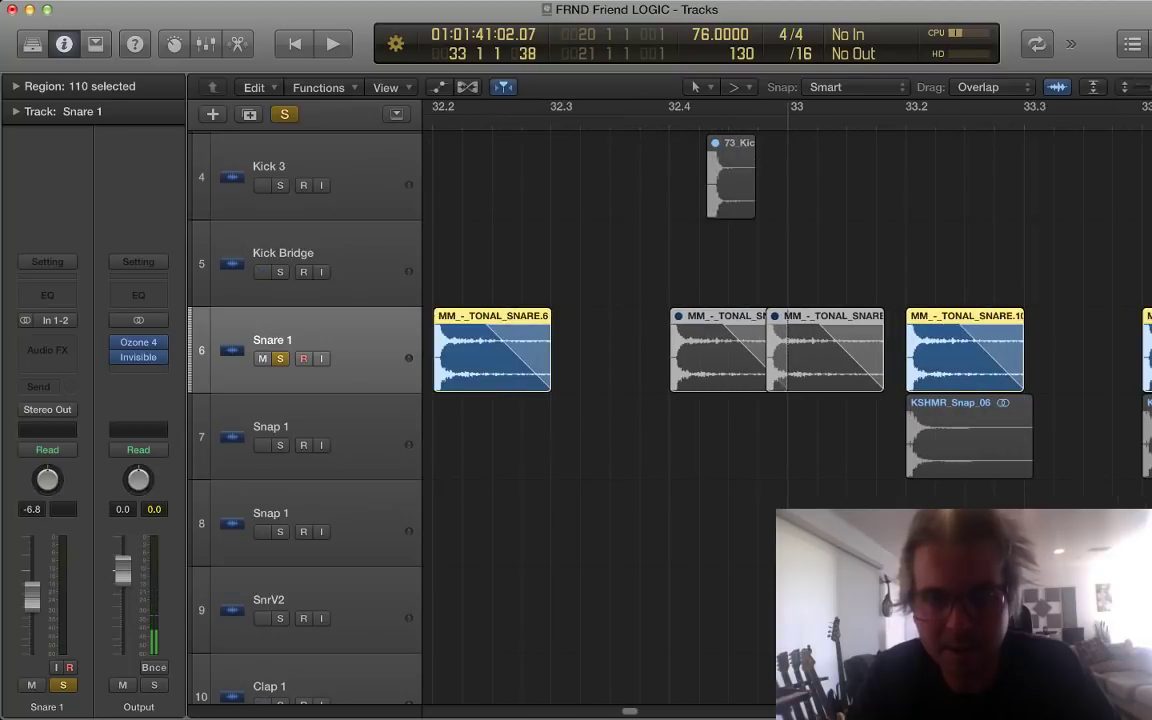
key(super+Left)
key(super+Left)
key(super+Left)
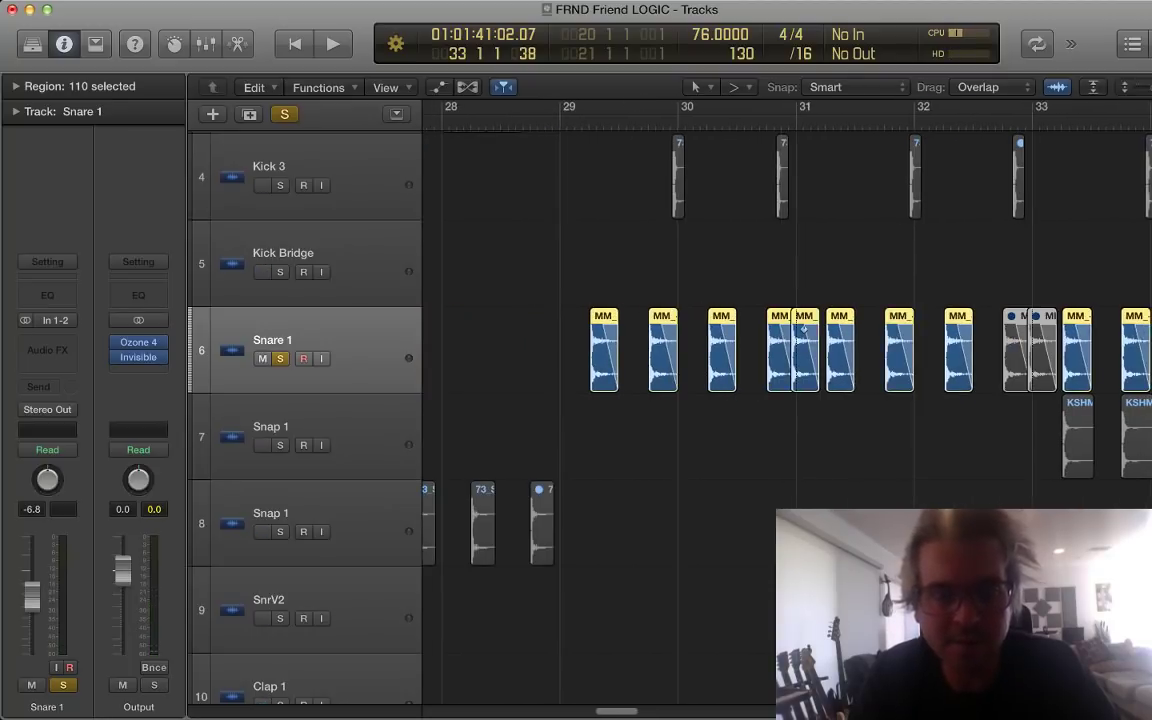
key(space)
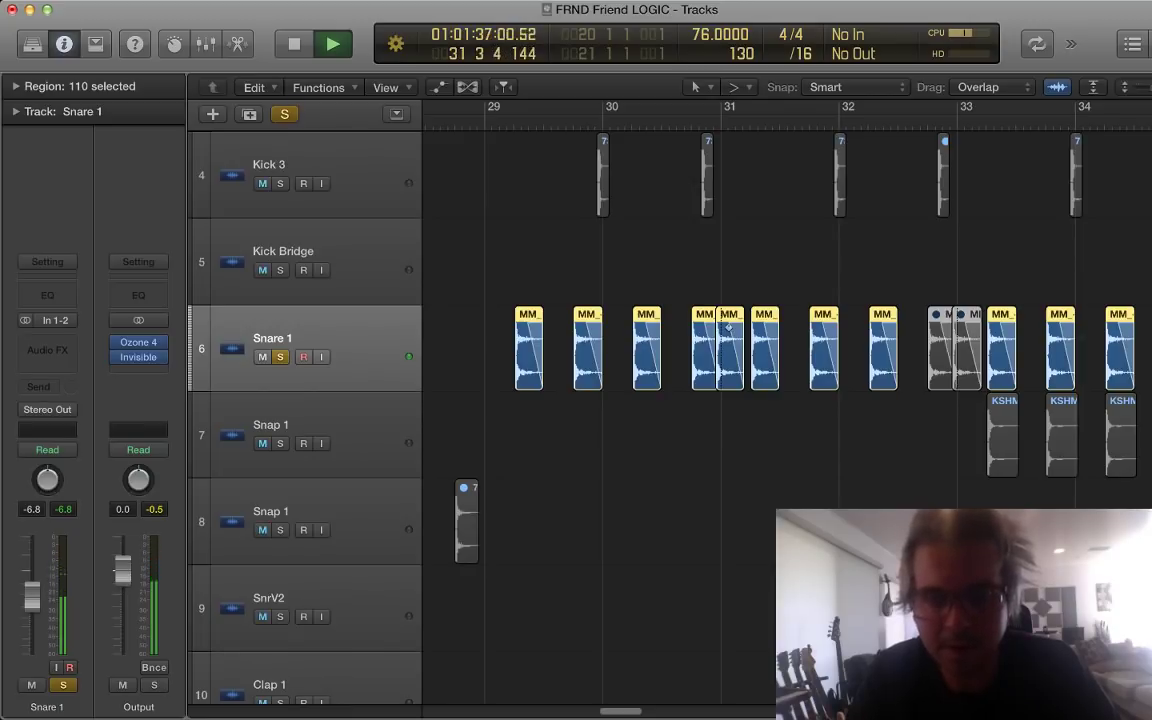
Step: Solo the KSHMR Snap 1 track together with Snare 1 and listen to both across bar 33
scroll(729, 328, right, 3)
key(Down)
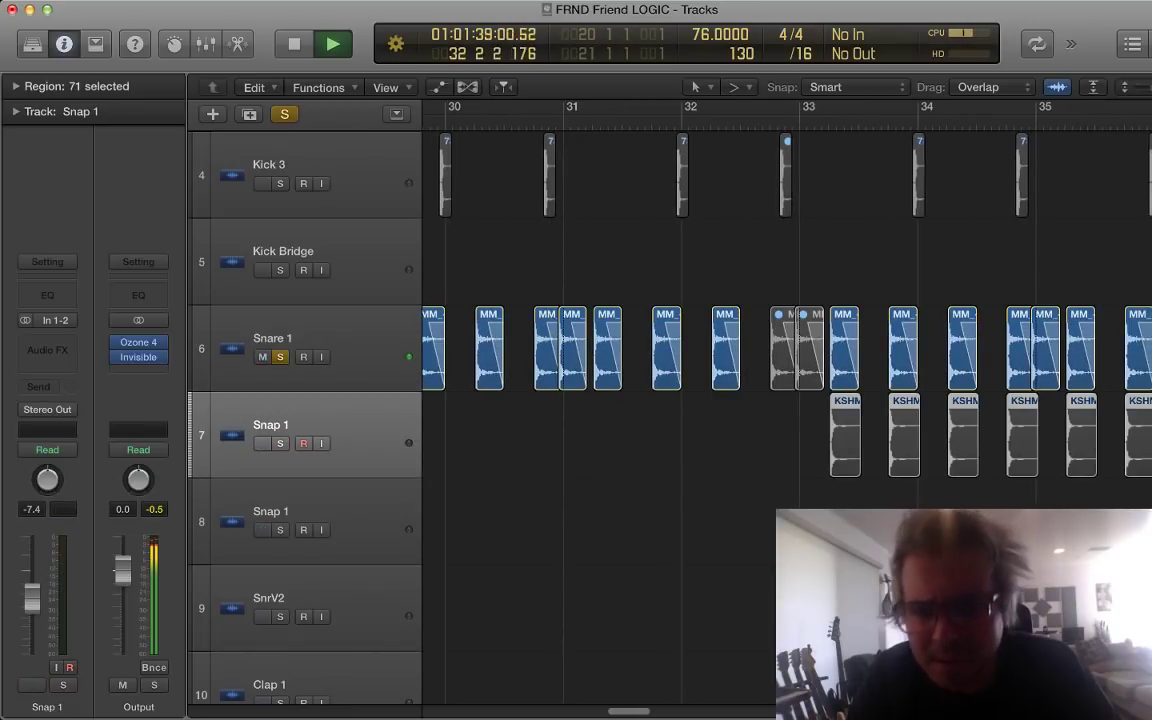
key(s)
key(super+Right)
key(super+Right)
key(super+Right)
key(super+Right)
key(super+Down)
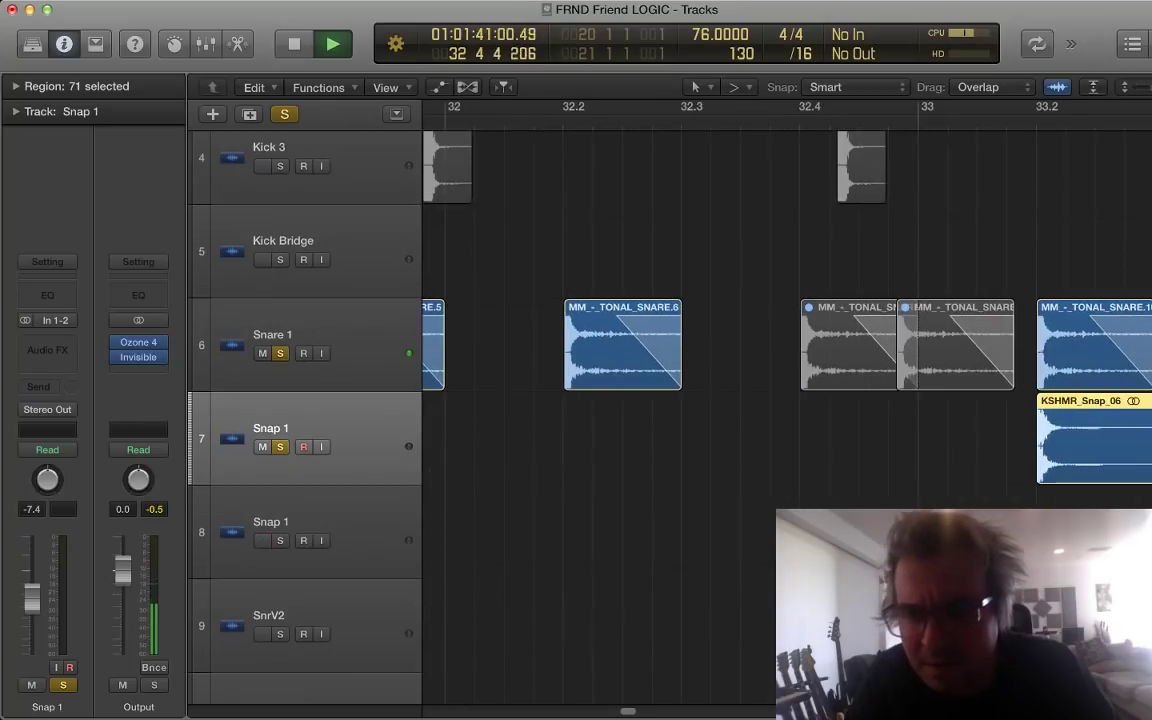
key(super+Left)
key(super+Left)
key(super+Left)
key(super+Left)
key(super+Left)
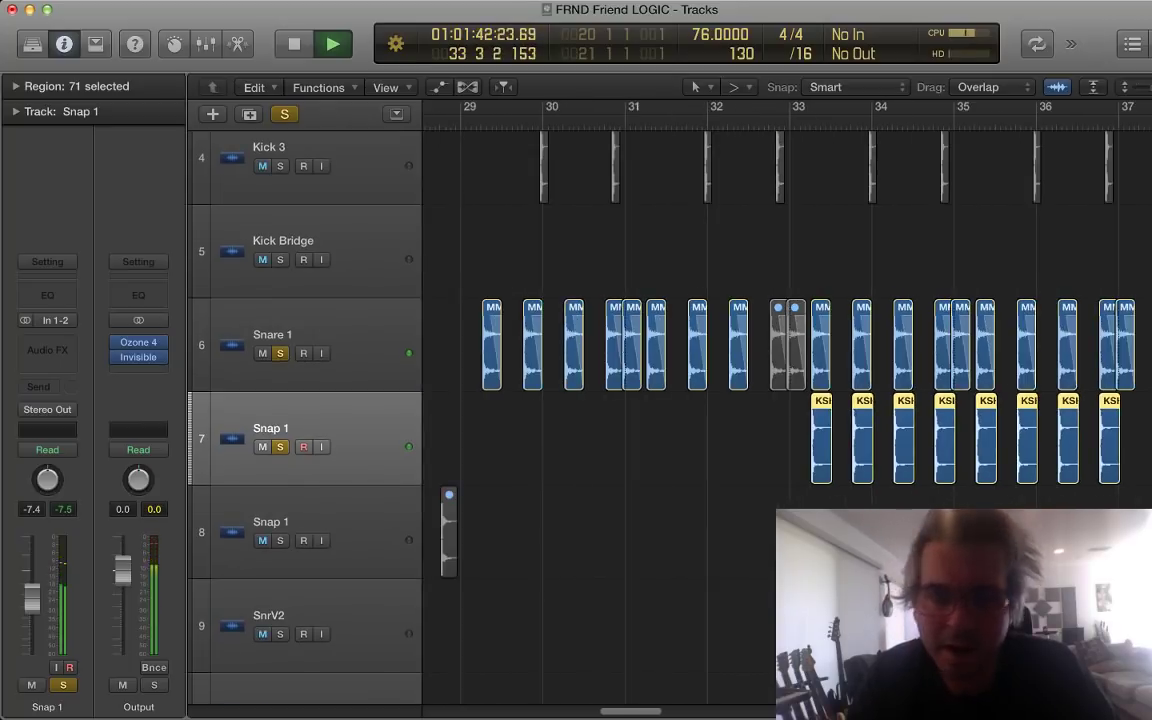
Step: Turn off the snare and snap solos, hear the full mix, and stop playback at the Voice 1 and TransitionFill tracks
key(s)
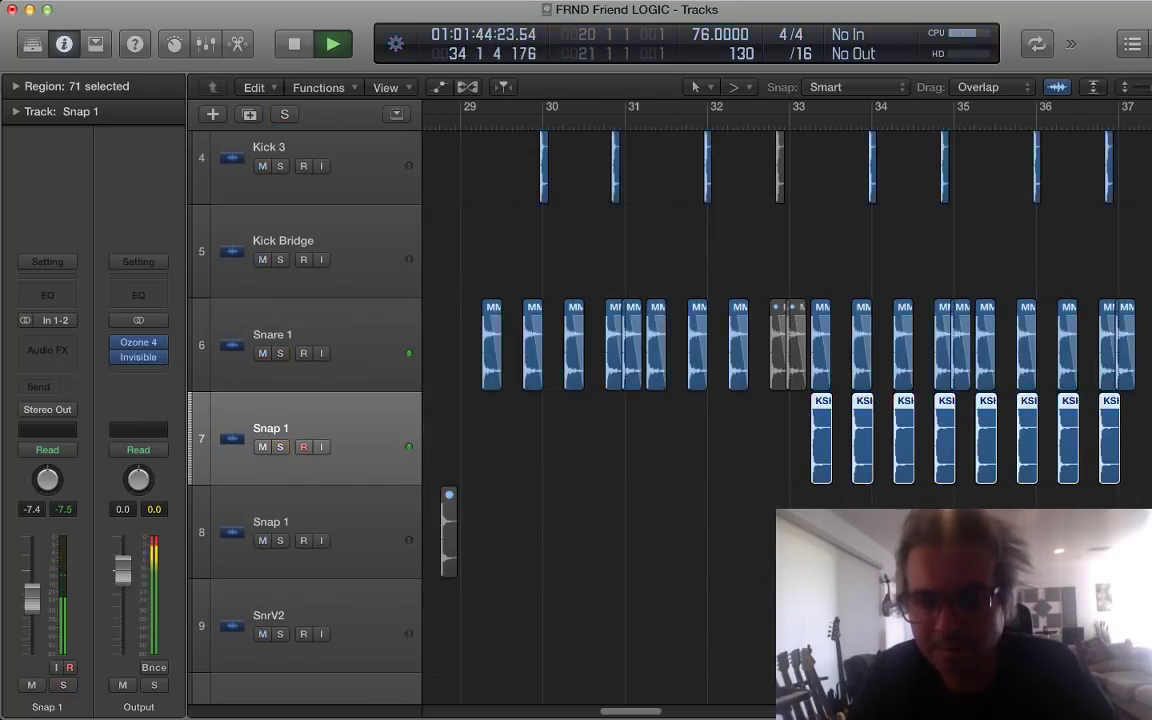
scroll(660, 400, down, 3)
scroll(660, 400, down, 3)
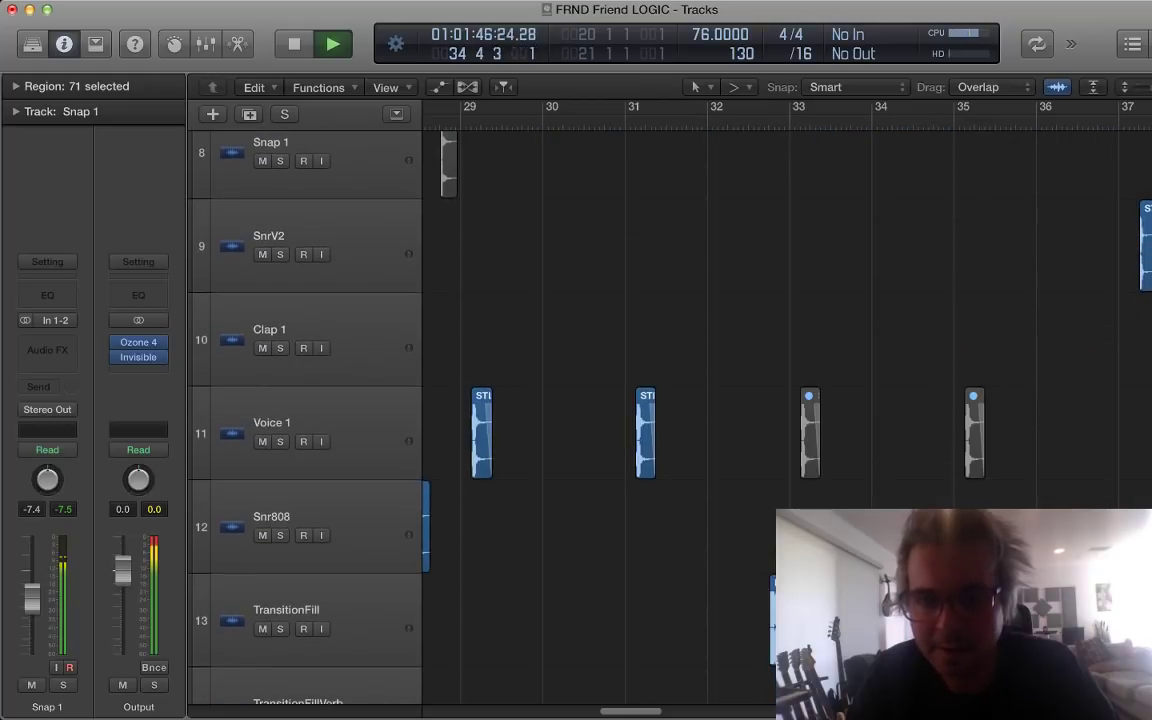
scroll(660, 400, down, 3)
key(space)
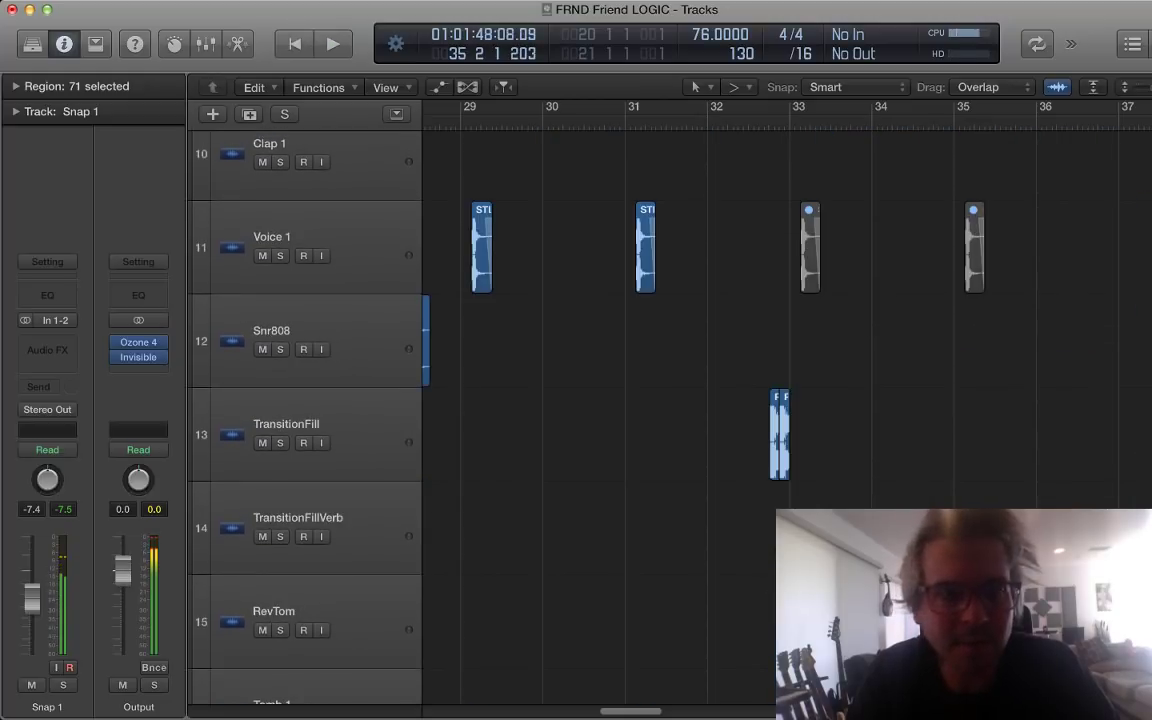
Step: Play the soloed Voice 1 track from just before bar 29 and turn its solo off to hear the full mix
key(space)
key(s)
key(space)
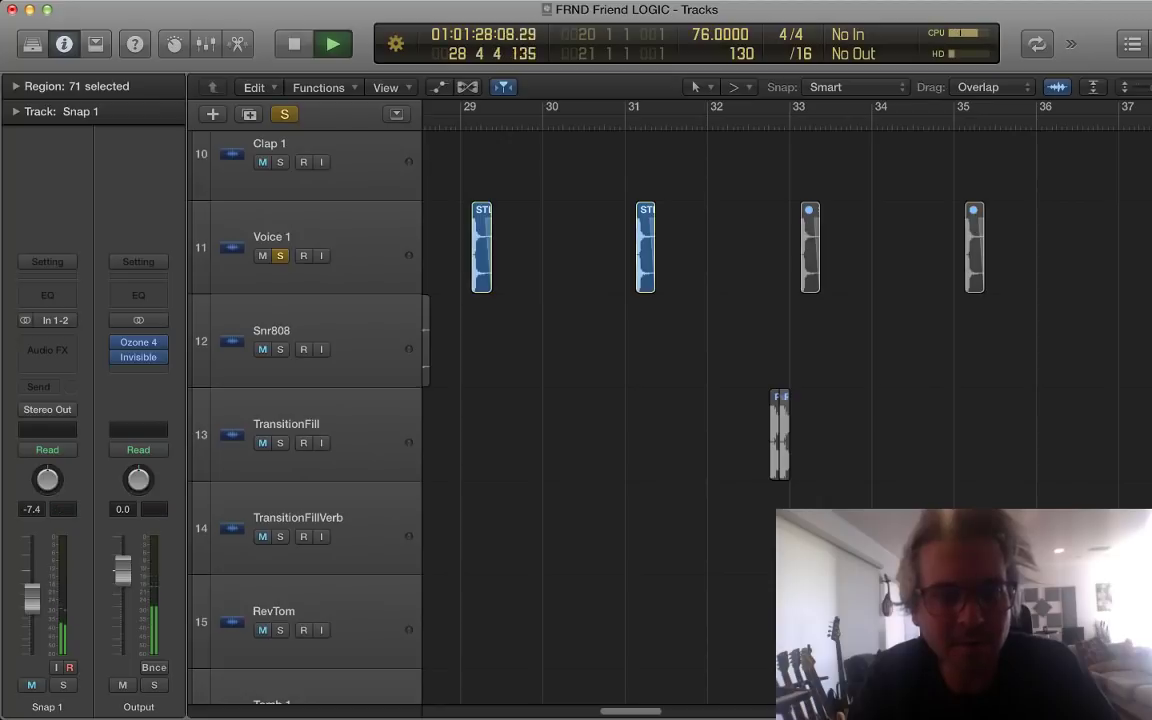
click(340, 247)
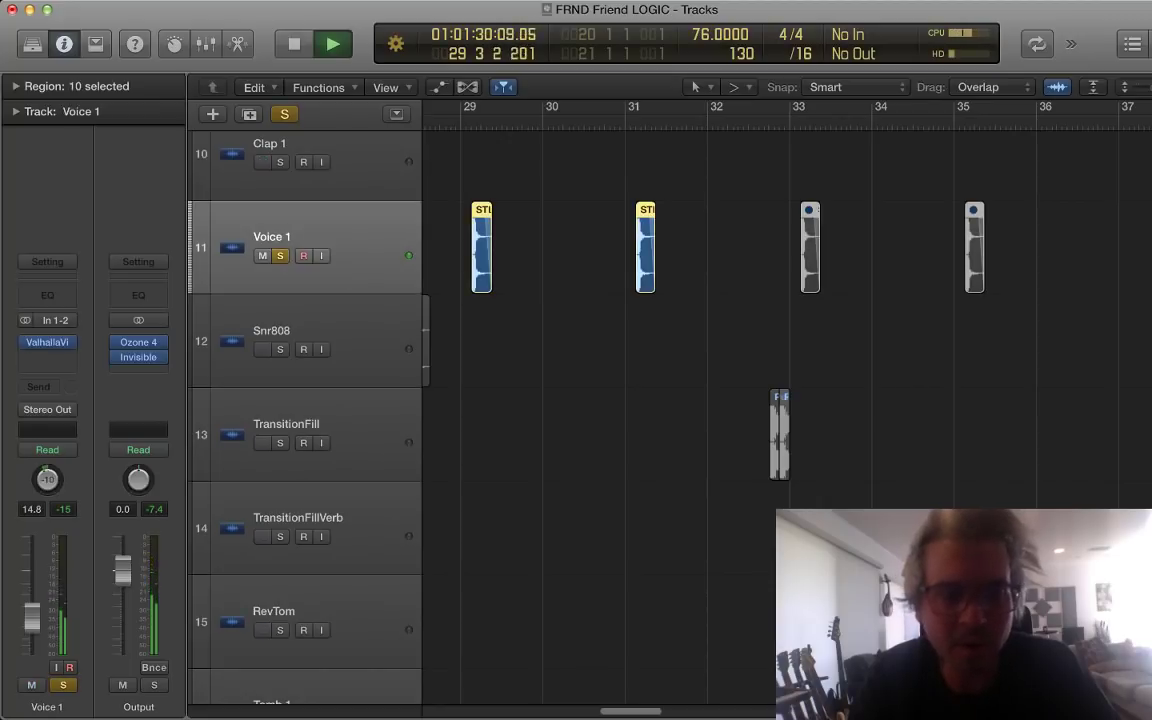
key(s)
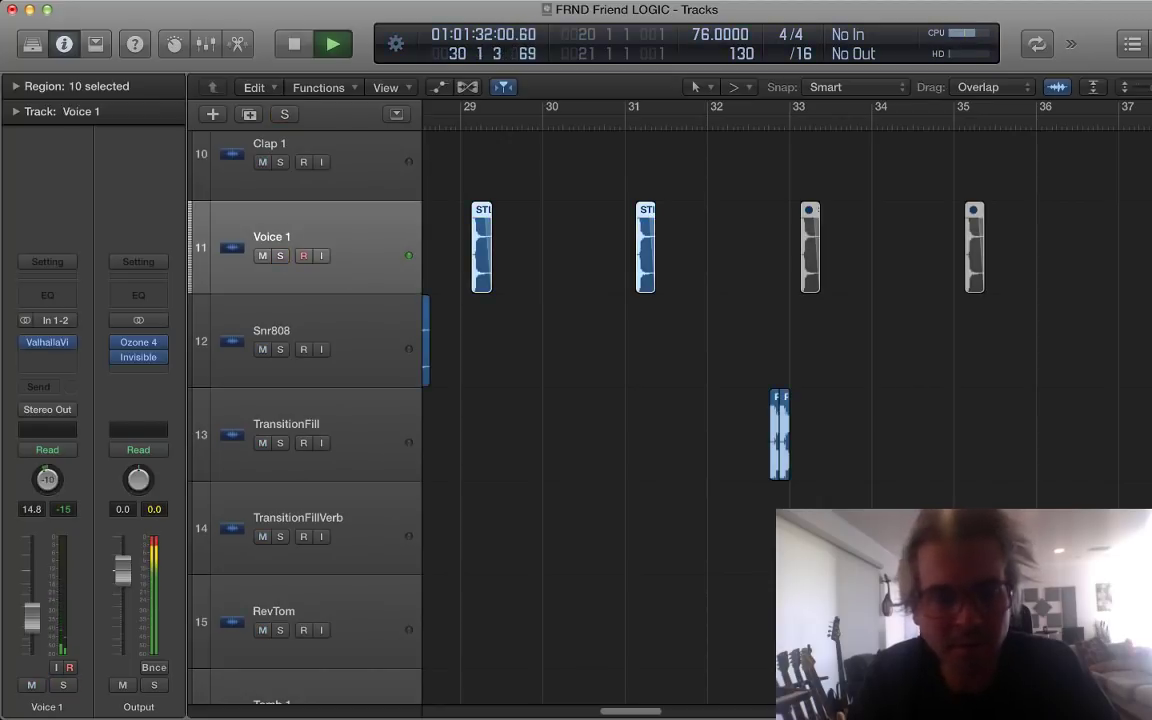
Step: Solo the TransitionFill track to hear its fill before bar 33, clear the solo and stop playback
click(280, 443)
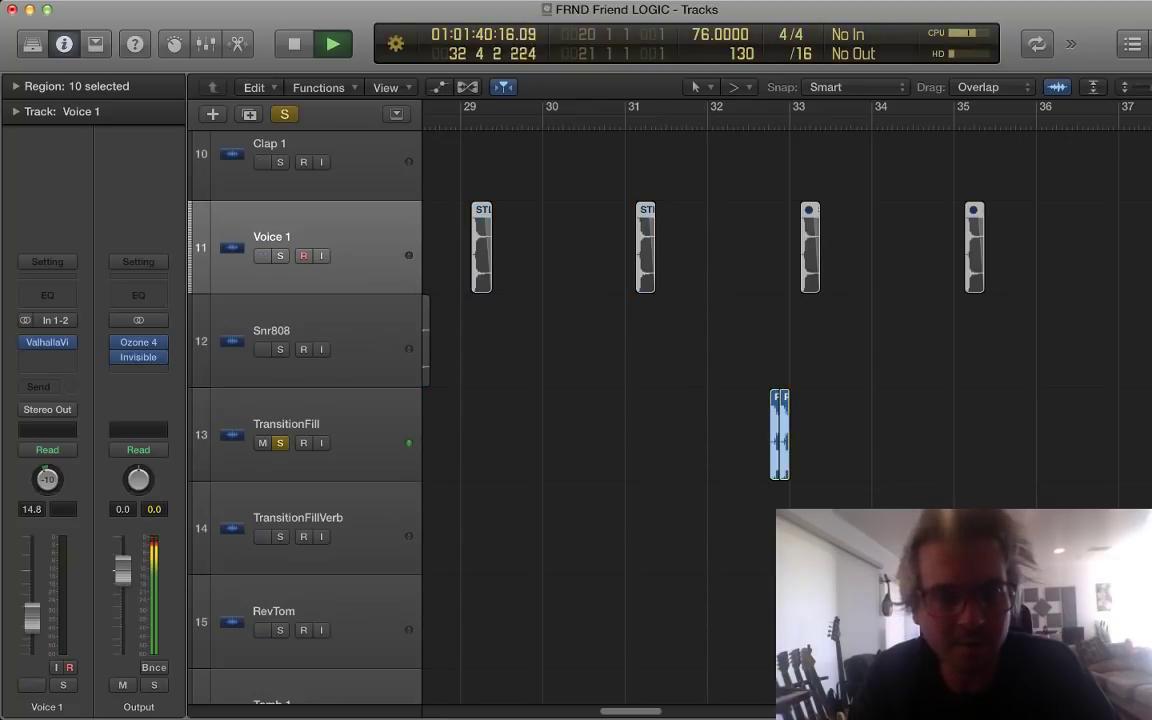
click(776, 434)
key(s)
key(space)
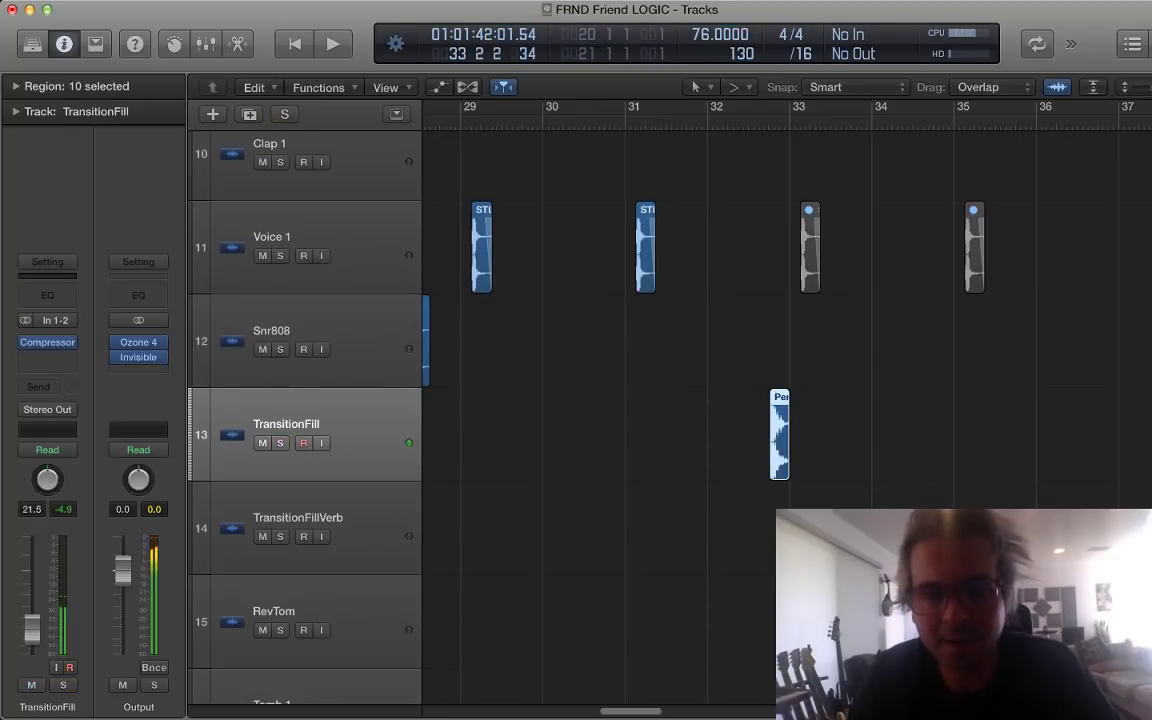
Step: Set the playhead to the TransitionFill regions at 32 4 1 1, deselect them and examine the two Perc_TomFlam regions up close
key(shift+Return)
key(shift+d)
key(super+Right)
key(super+Right)
key(super+Right)
key(super+Right)
key(super+Right)
key(super+Right)
key(super+Right)
key(super+Right)
key(super+Right)
key(super+Right)
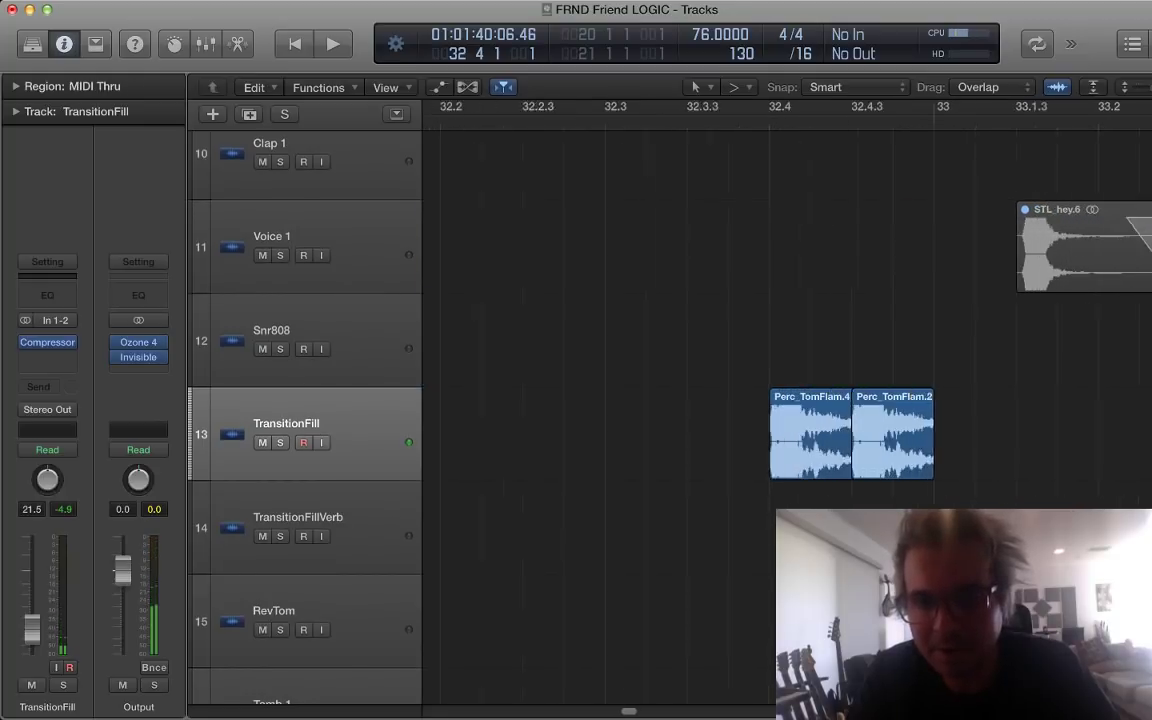
key(super+Left)
key(super+Left)
key(super+Left)
key(super+Left)
key(super+Left)
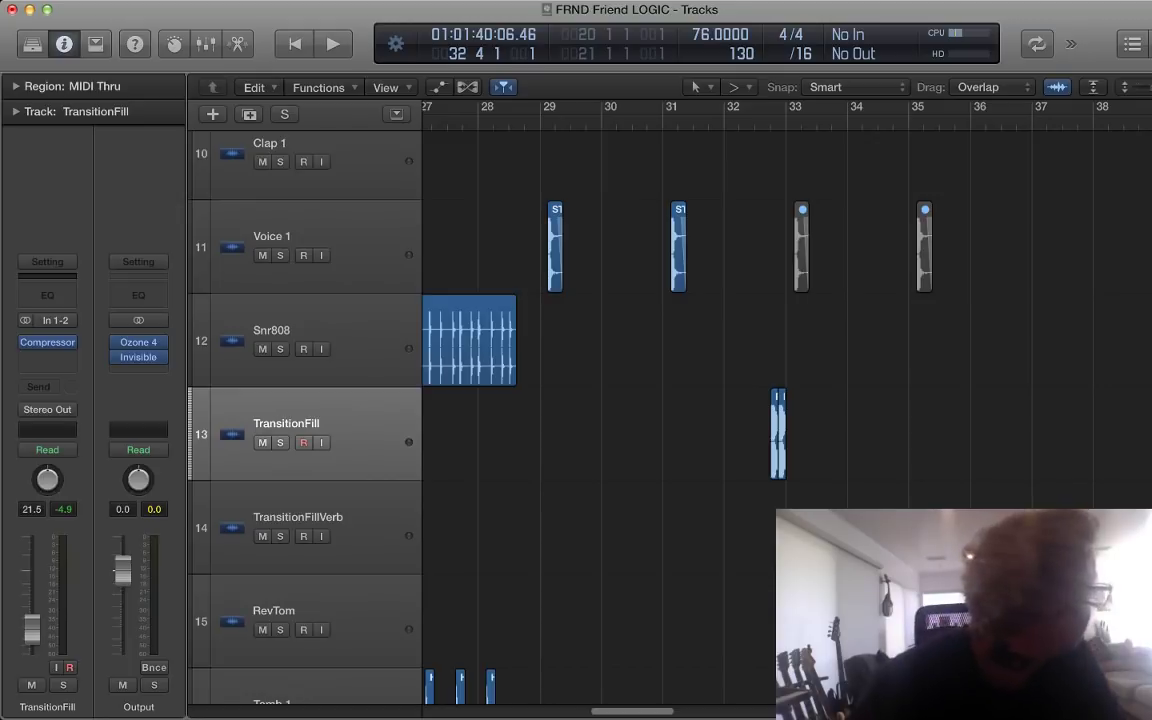
Step: Play from before bar 33, solo the Tamb 1 track to hear its regions, and turn the solo off
scroll(600, 400, down, 3)
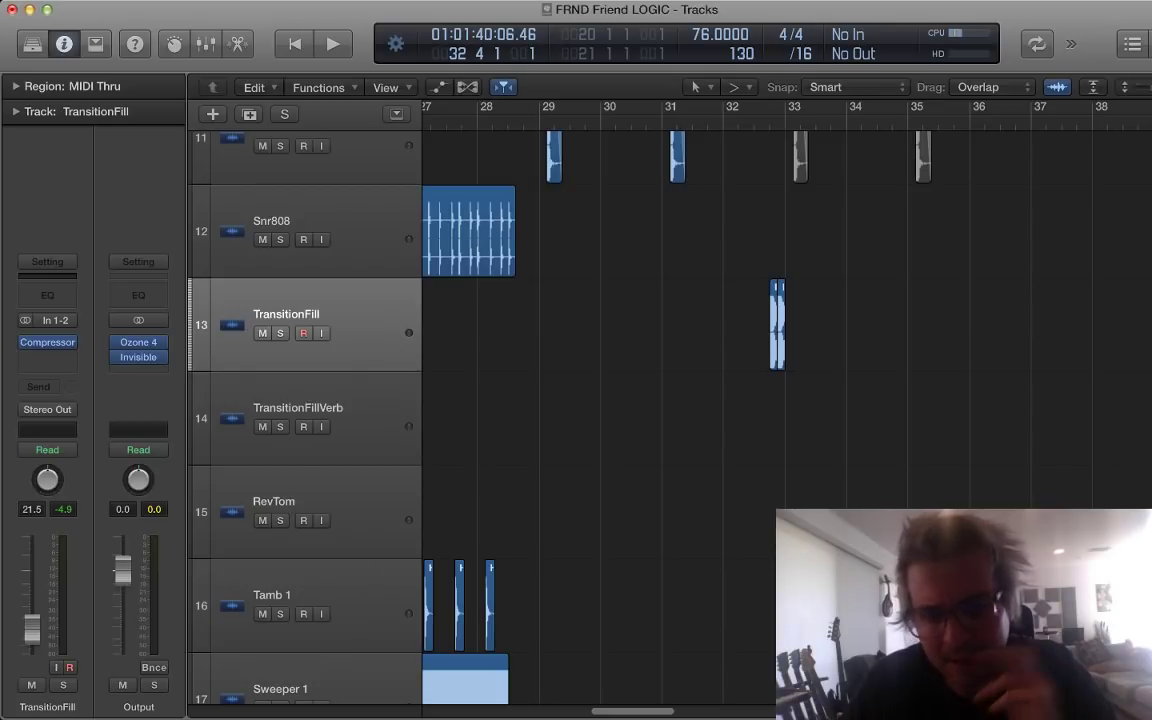
scroll(600, 400, down, 3)
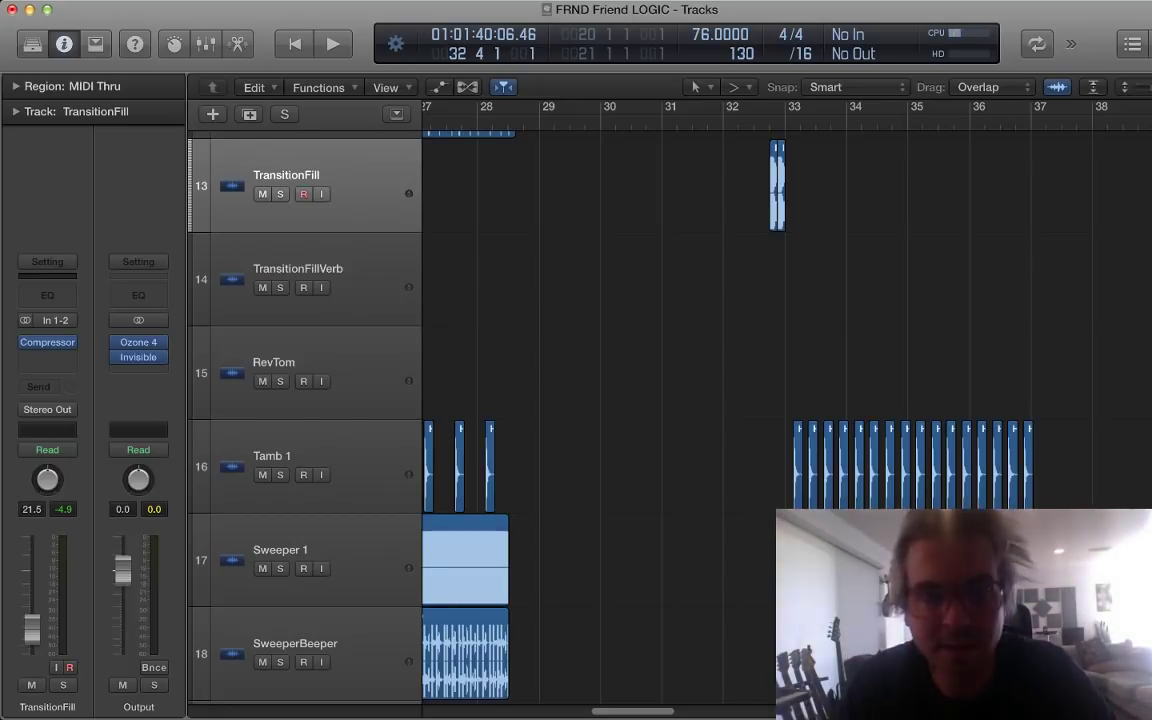
scroll(600, 400, down, 2)
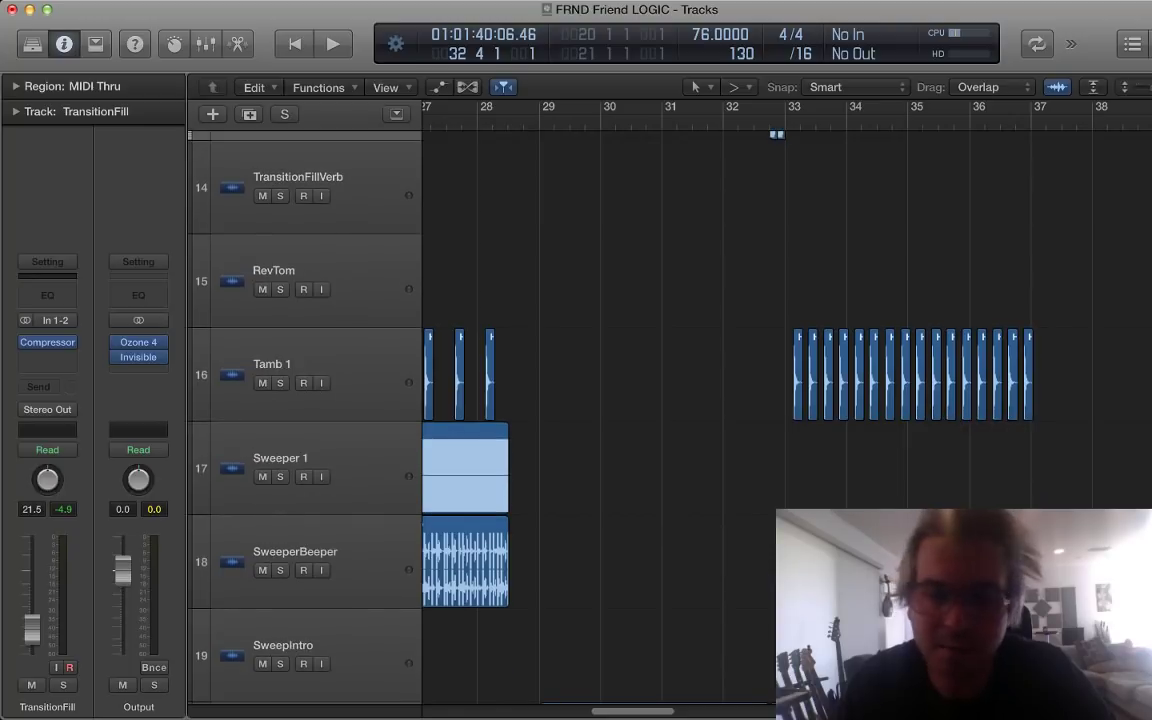
key(space)
click(335, 372)
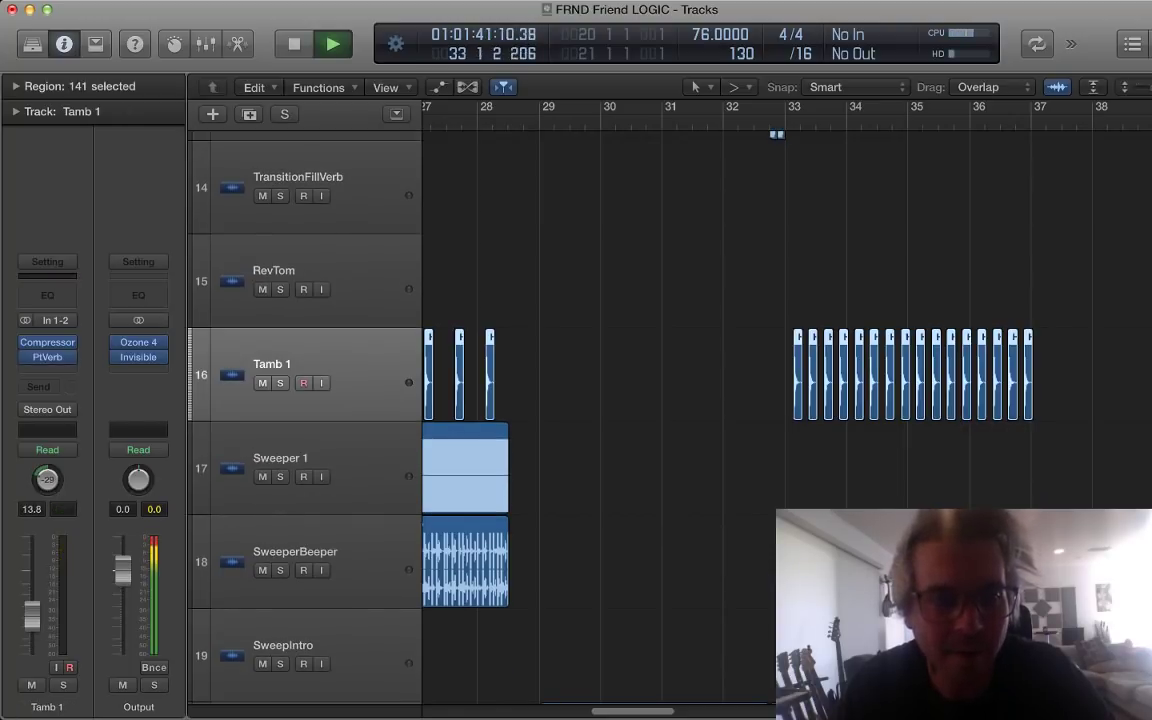
key(s)
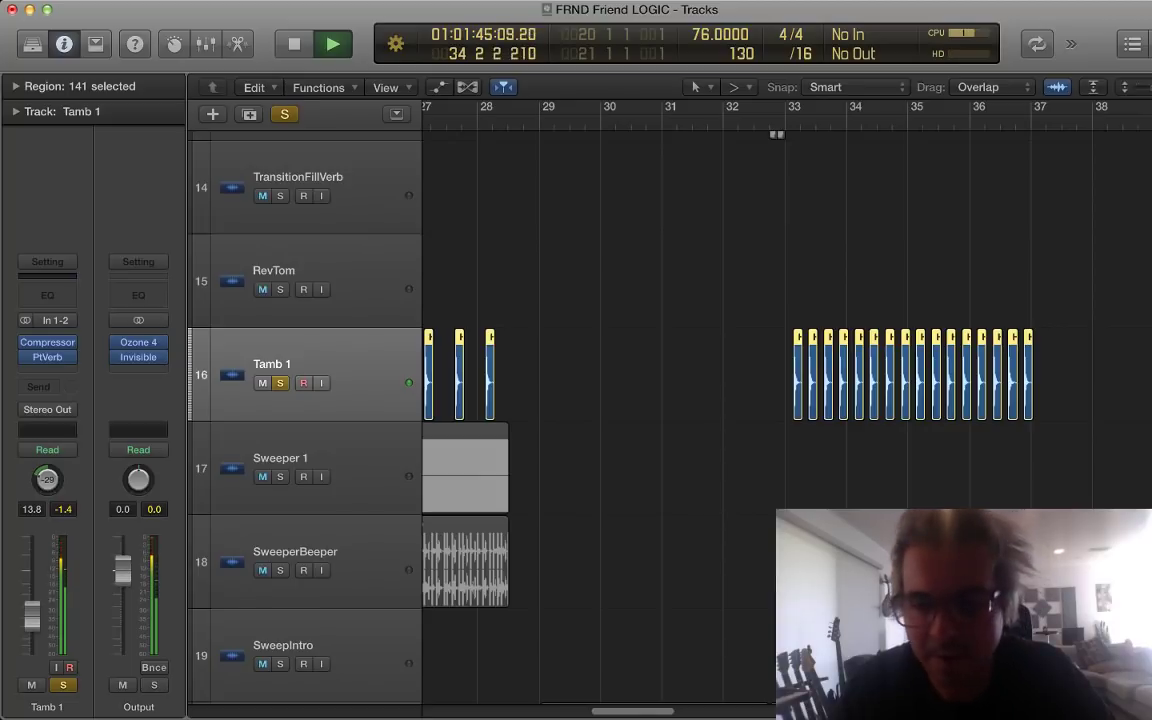
key(s)
Step: Stop playback, look through the tracks after Tamb 1 for parts in bars 29–37, and select the MyFriendFriend track
scroll(670, 400, down, 10)
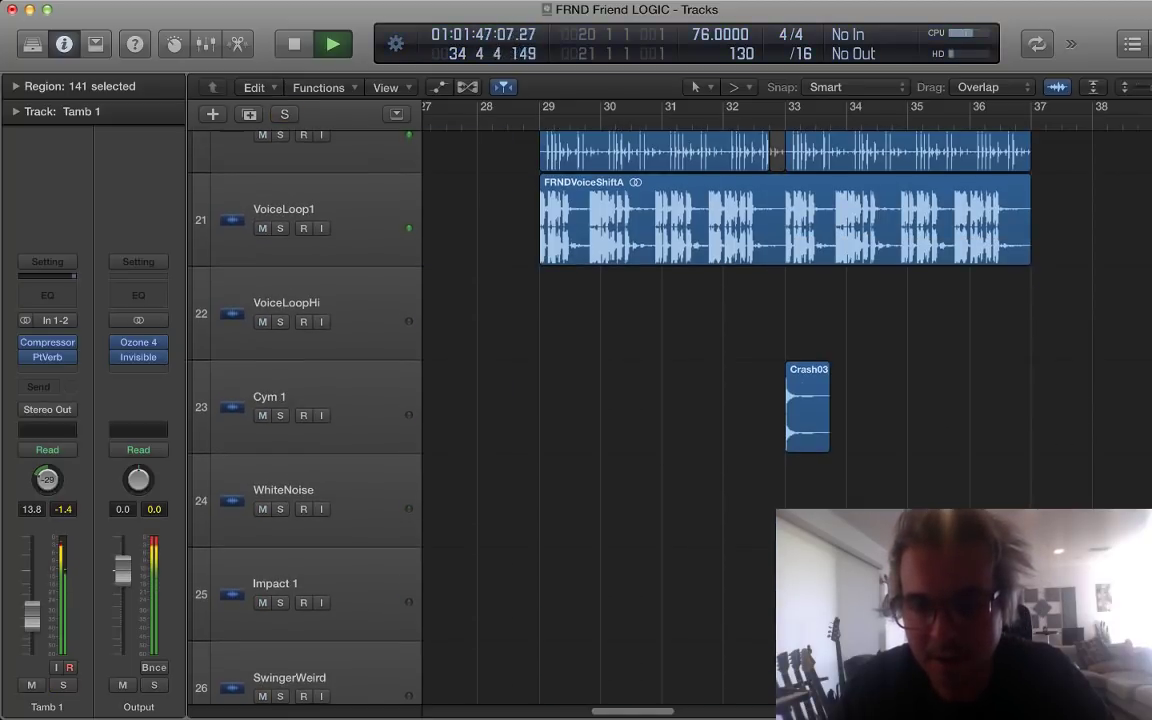
key(space)
scroll(670, 400, down, 2)
scroll(670, 400, up, 5)
scroll(670, 400, down, 15)
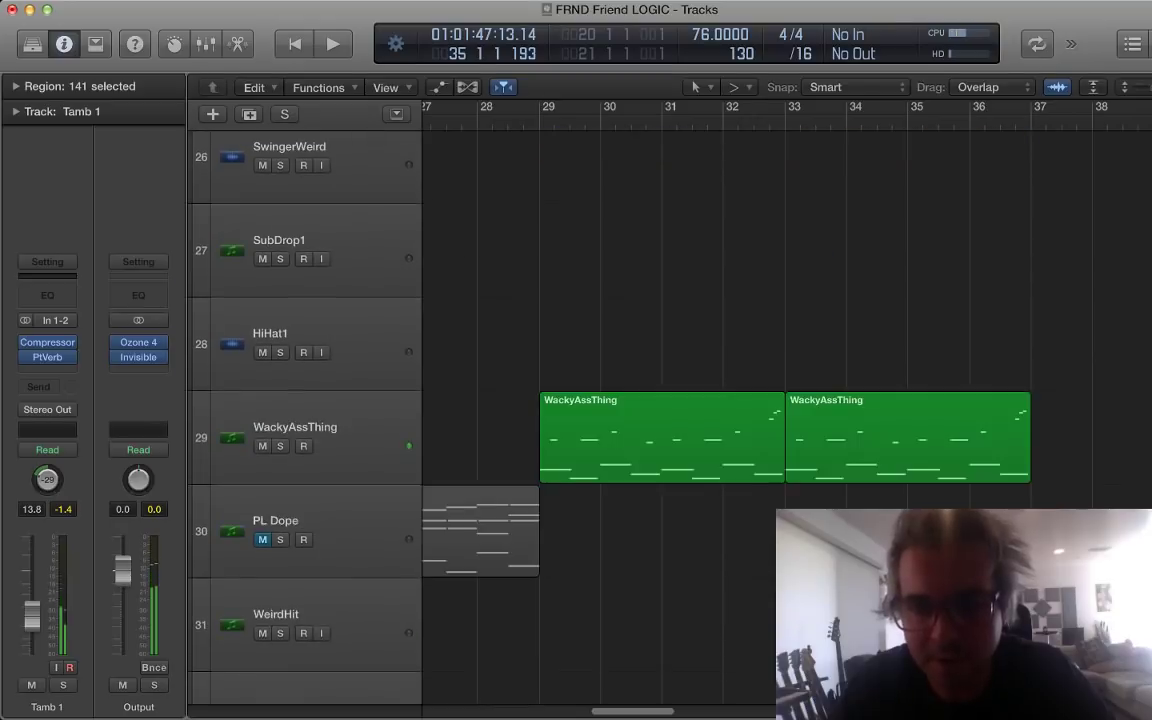
scroll(670, 400, down, 20)
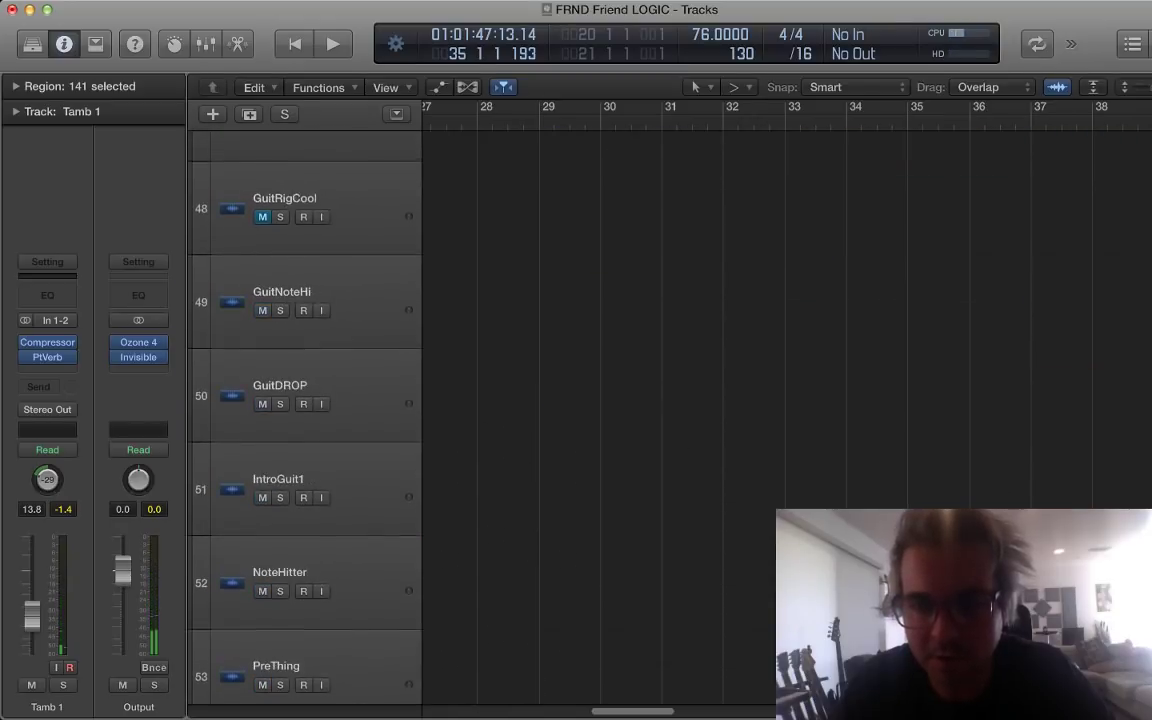
scroll(670, 400, down, 17)
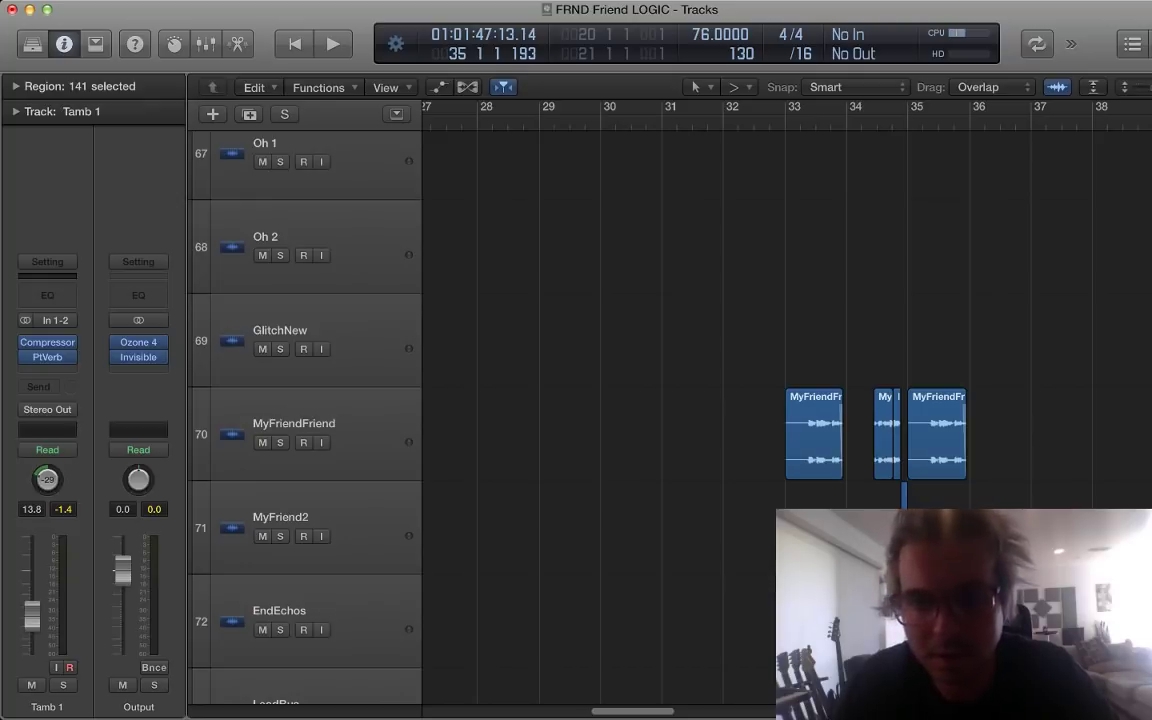
scroll(670, 400, down, 1)
click(330, 390)
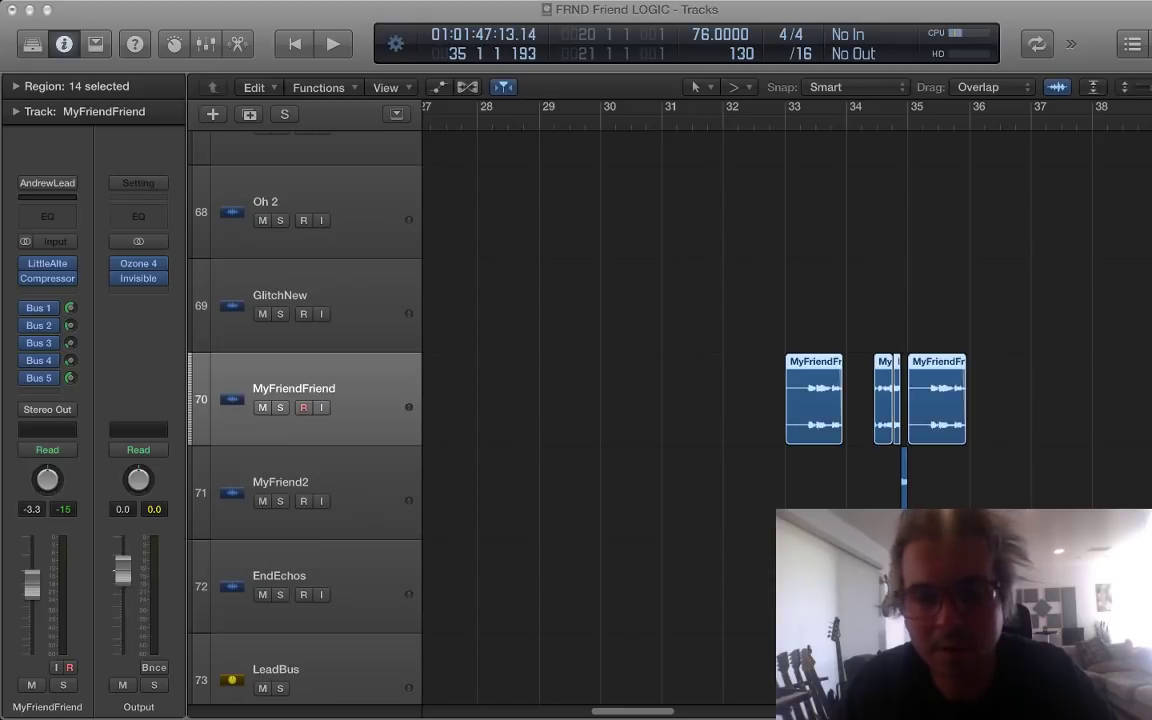
Step: Play the section, solo the MyFriendFriend track, add MyFriend2 to the solo, and stop playback
key(space)
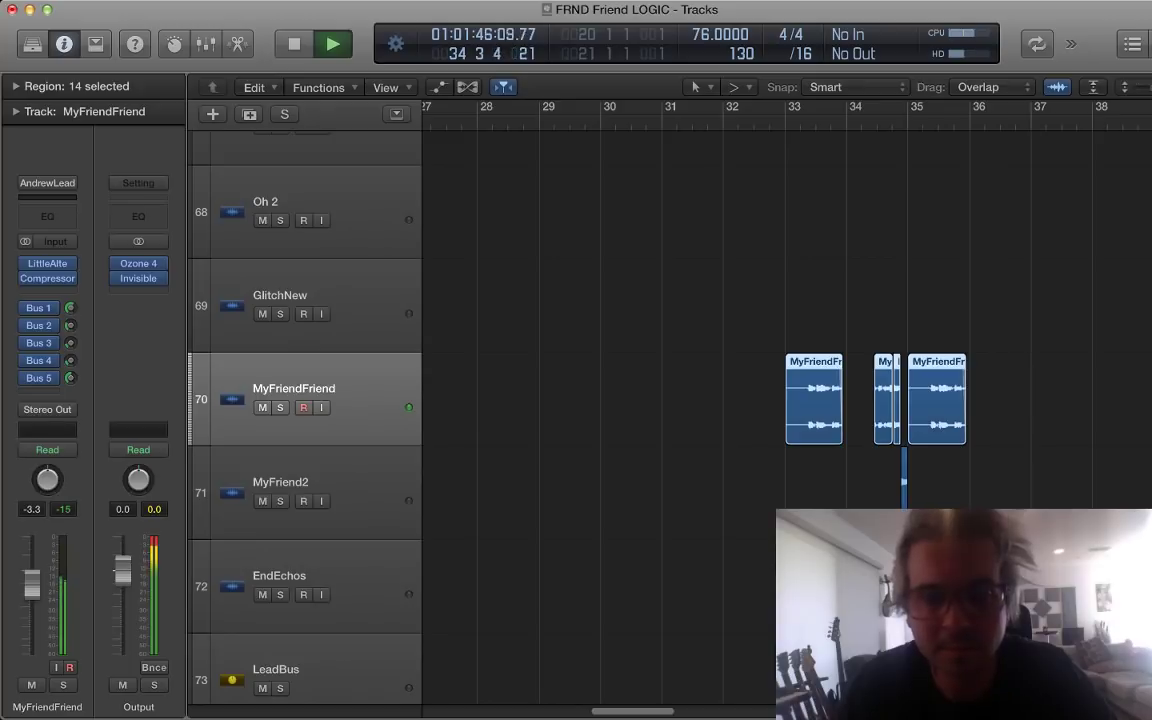
key(s)
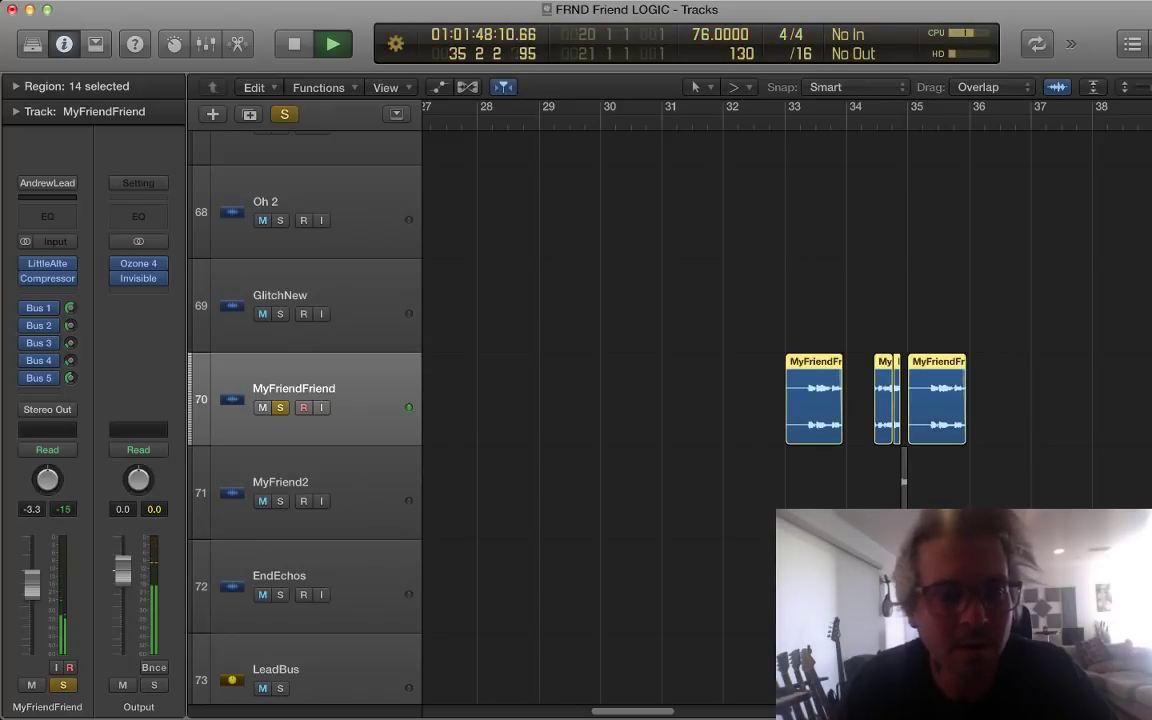
click(280, 501)
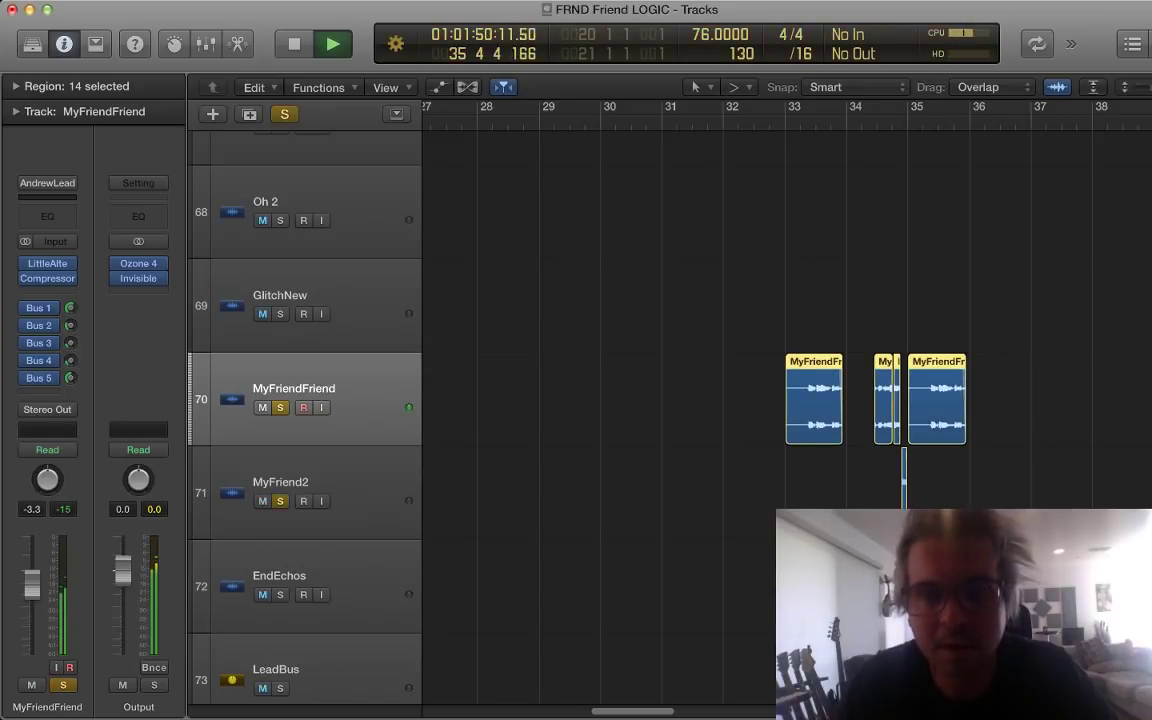
key(space)
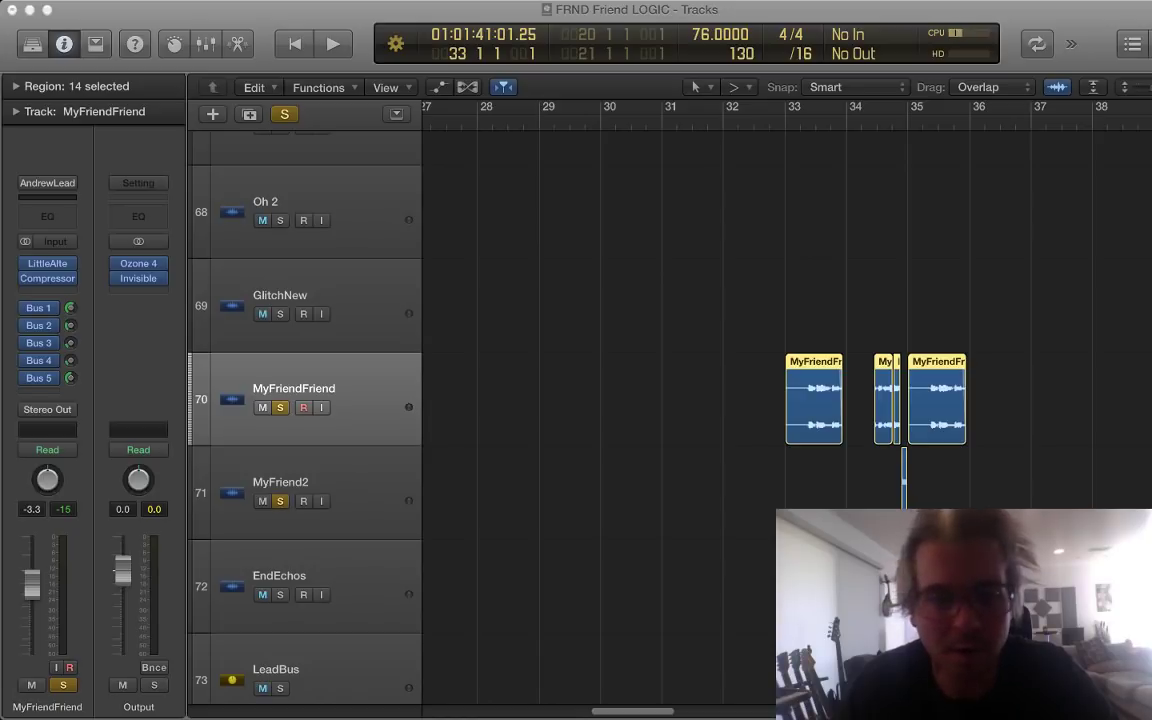
Step: Play the soloed MyFriendFriend and MyFriend2 vocals from bar 33, select MyFriend2 and clear the solos
key(space)
key(Down)
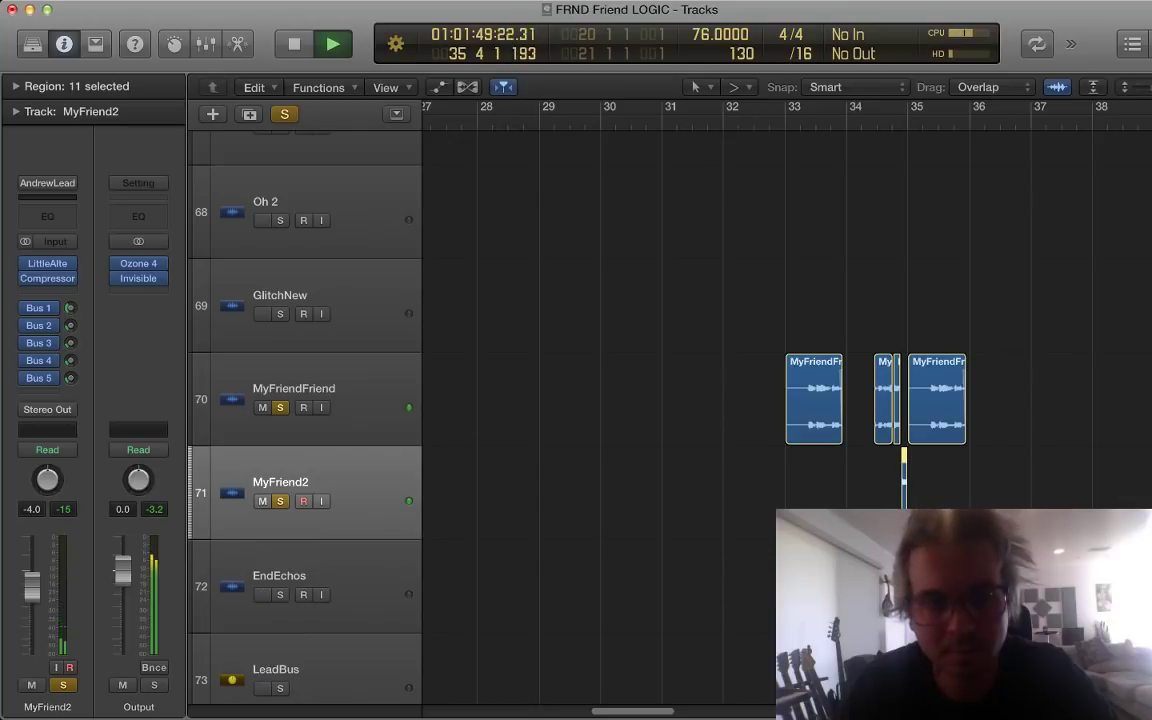
key(ctrl+s)
Step: Examine the verse vocal tracks from VerseLead through VerseHi2 in bars 37–45 while the full mix plays
key(super+Left)
key(super+Left)
key(super+Left)
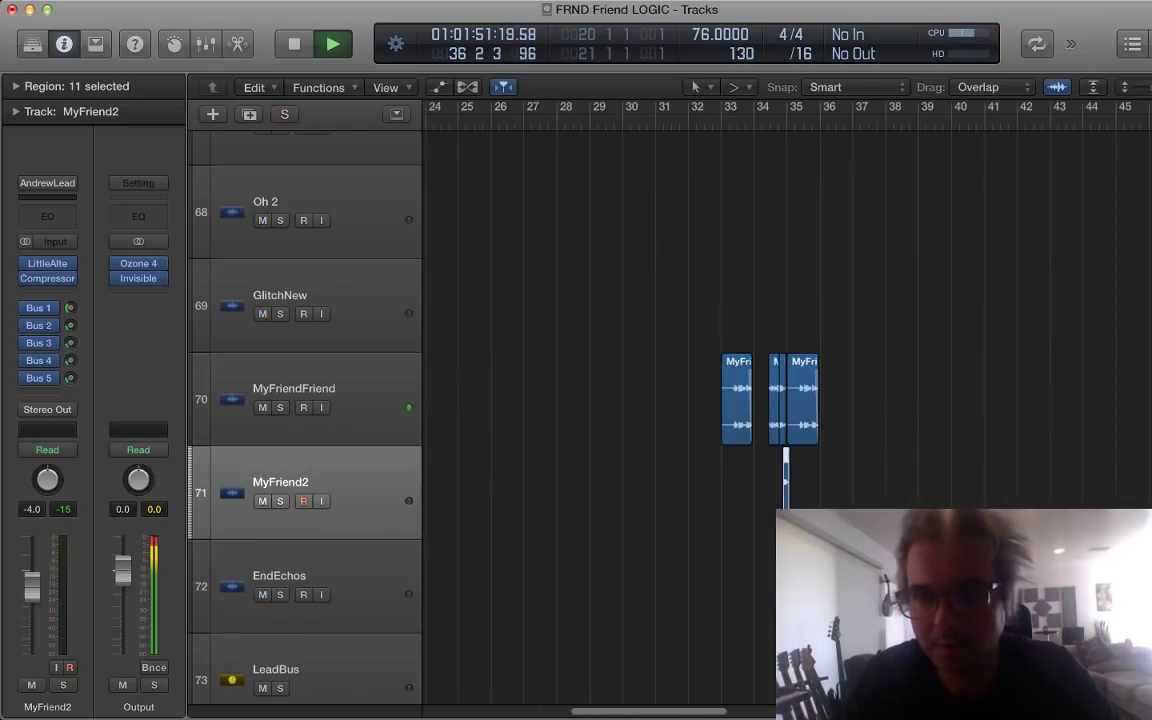
key(super+Up)
key(super+Up)
key(super+Up)
scroll(660, 400, up, 10)
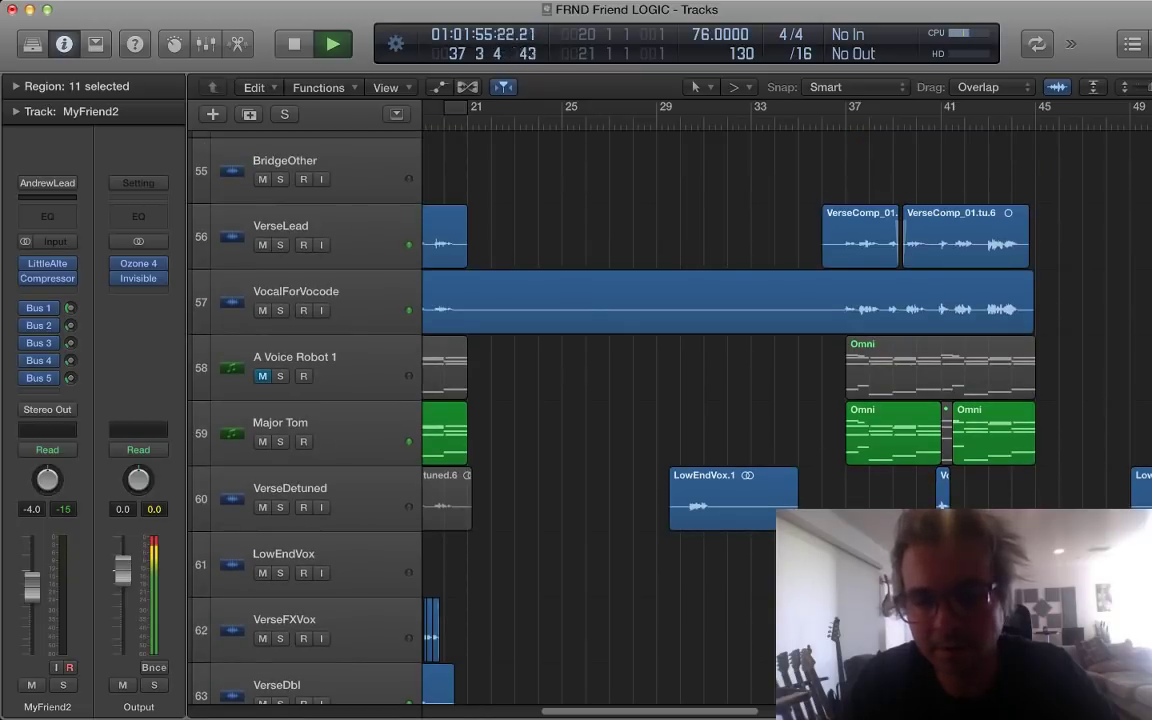
scroll(600, 400, down, 5)
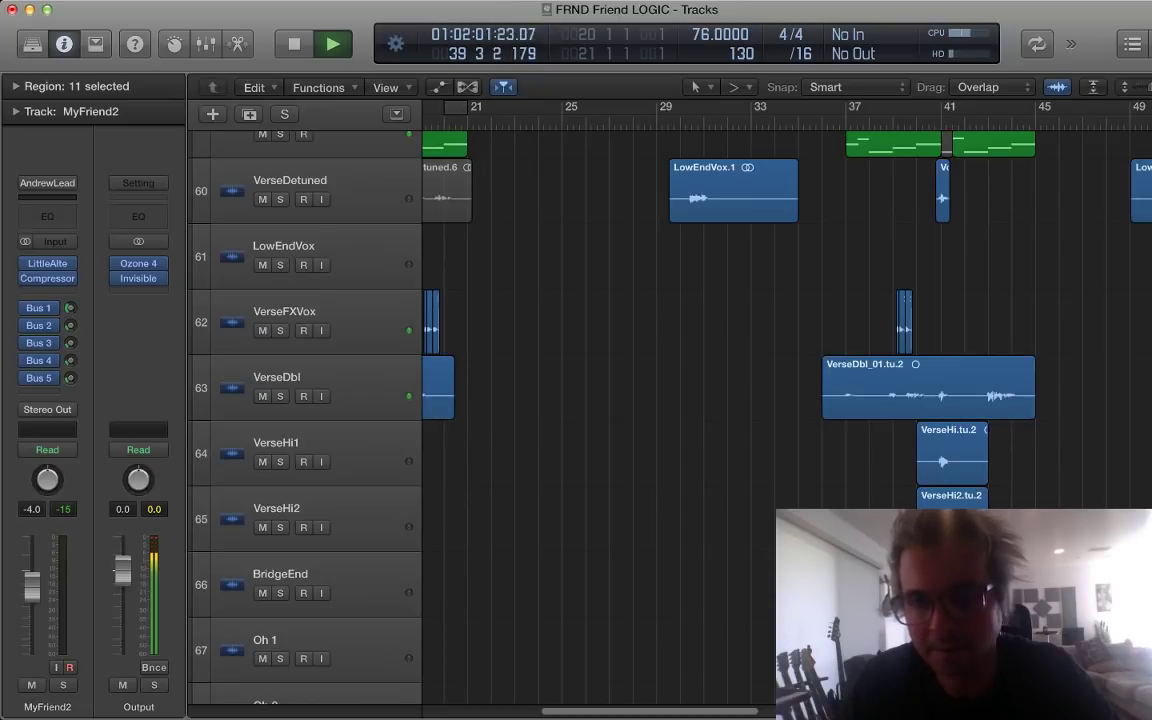
scroll(600, 400, up, 6)
scroll(600, 400, down, 2)
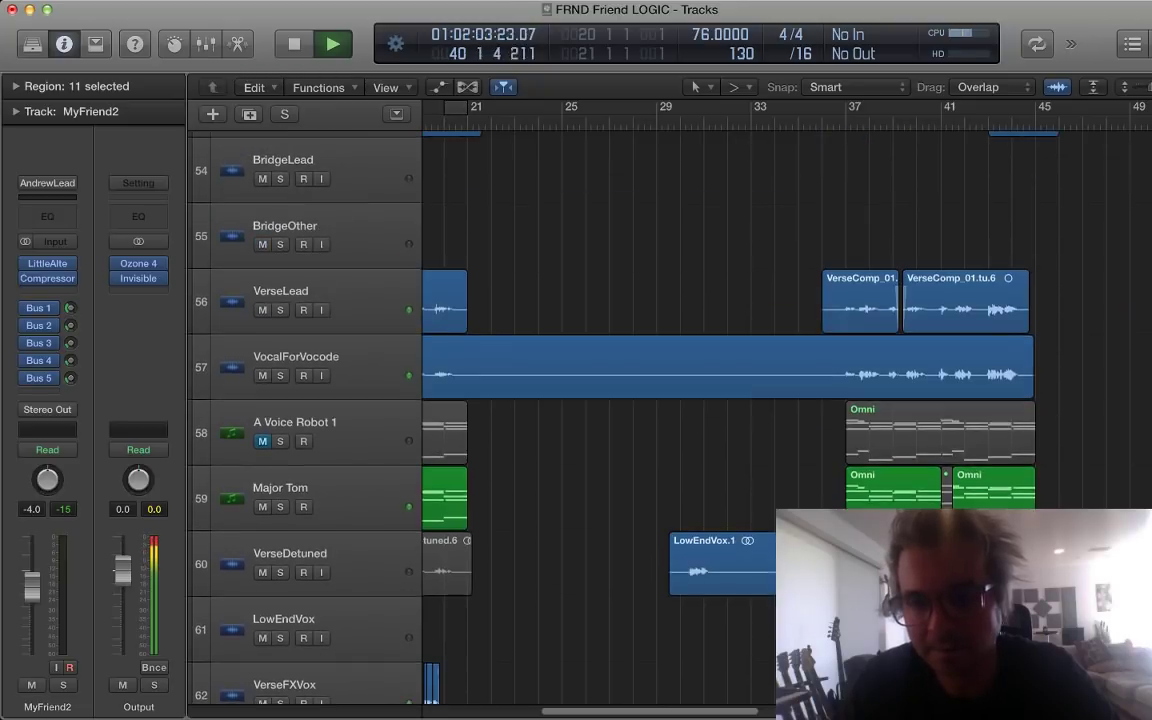
Step: Examine the verse vocal and Major Tom regions up close in bars 38–43 and stop playback
key(super+Right)
key(super+Right)
key(super+Right)
key(super+Right)
key(super+Right)
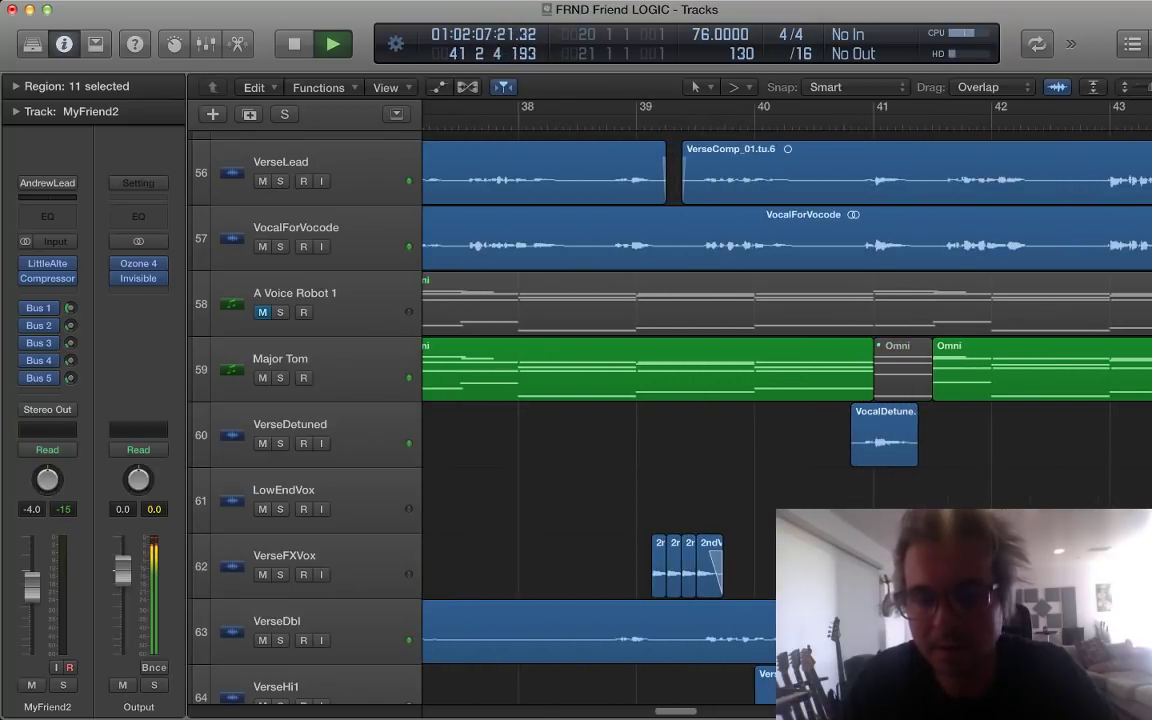
key(space)
Step: Select the OmniVoice track and the Plucker 1 track in turn to inspect their Omni regions in bars 37–45
scroll(600, 400, up, 3)
scroll(600, 400, up, 20)
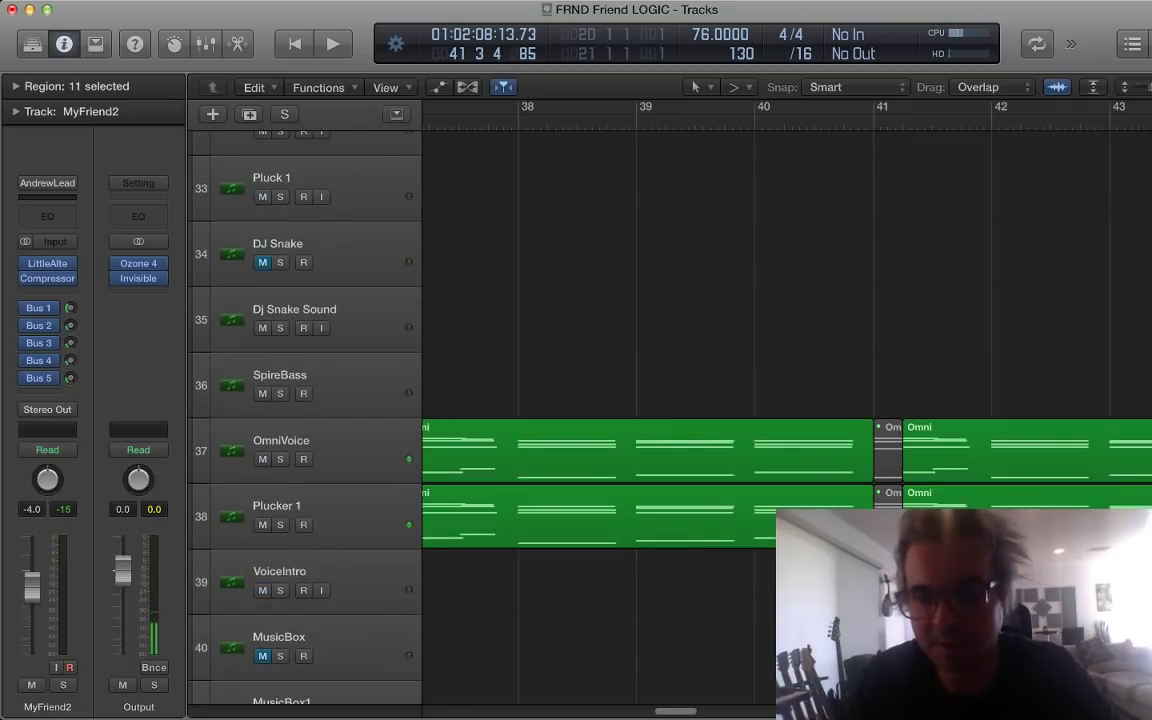
key(super+Left)
key(super+Left)
scroll(600, 400, right, 3)
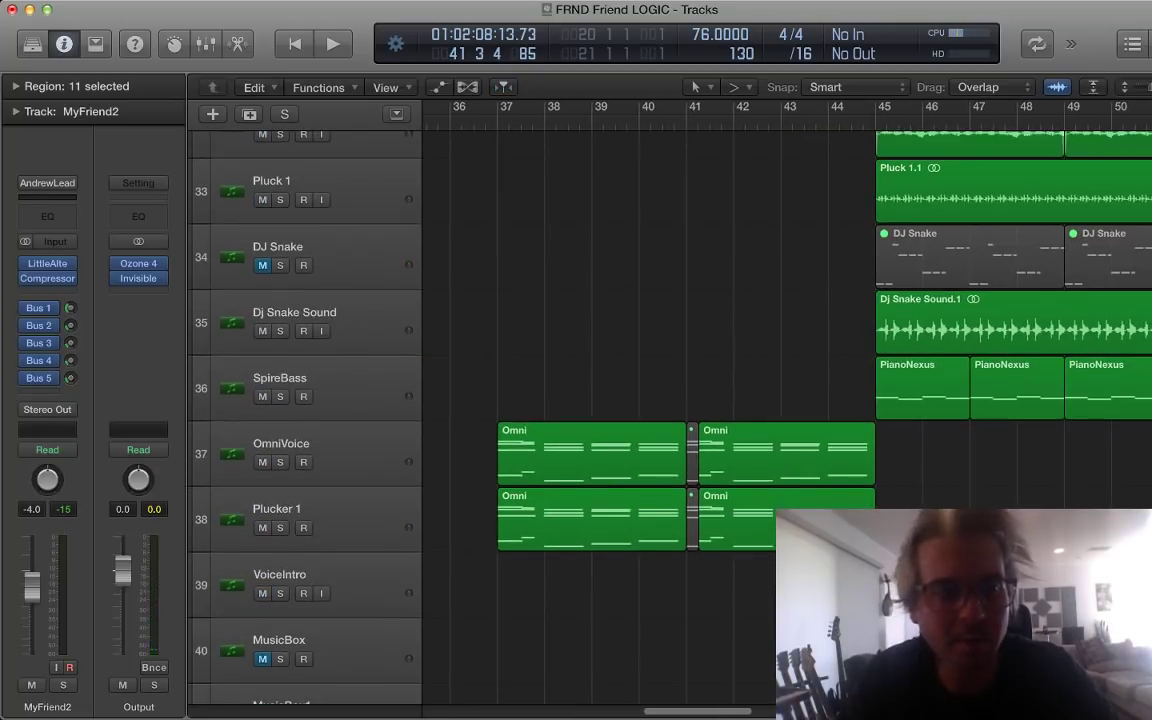
click(340, 443)
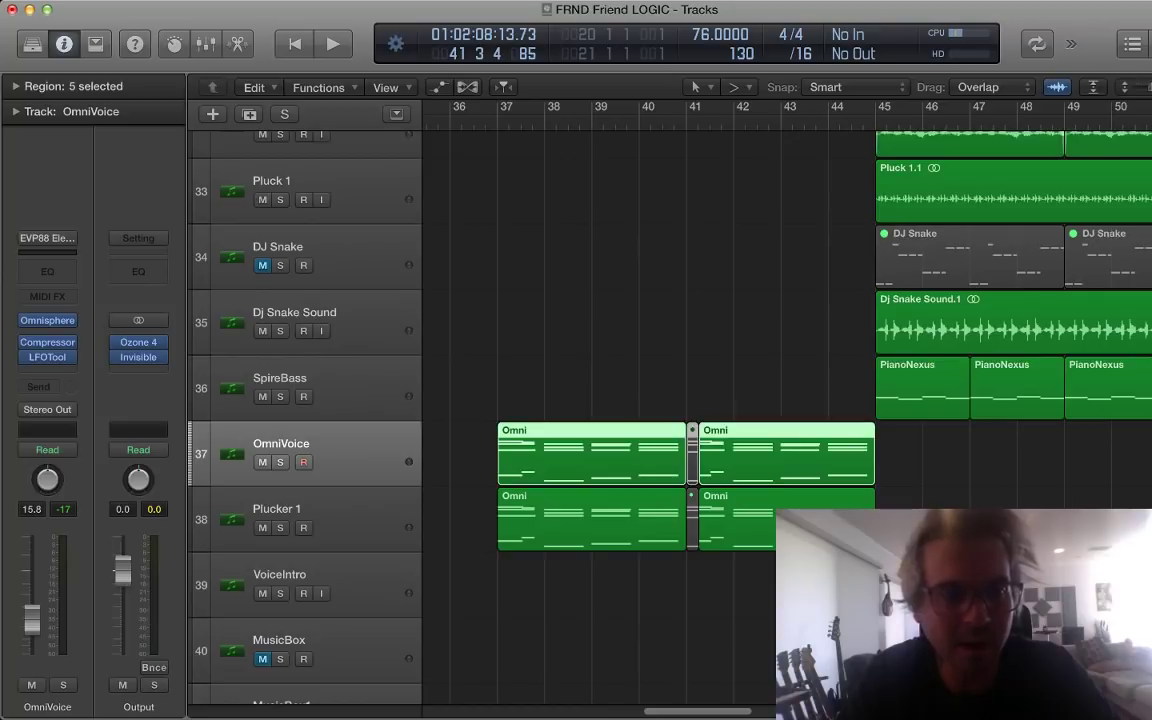
click(340, 519)
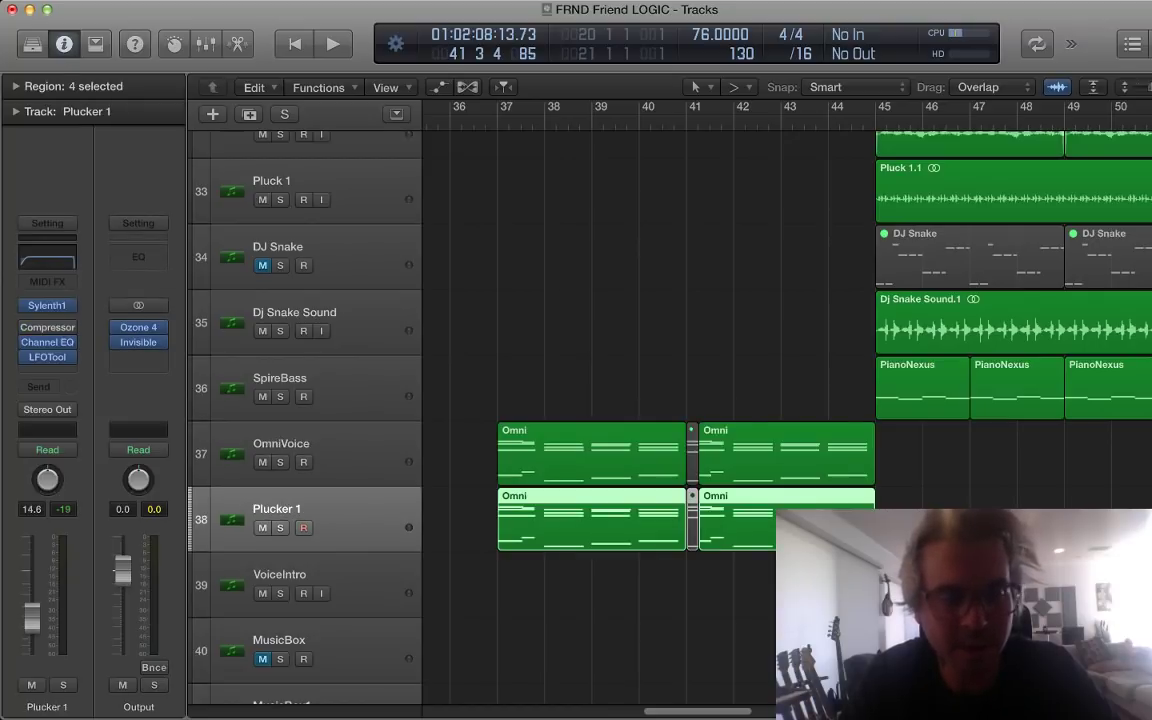
Step: Set the playhead to bar 41, select the WeirdHit track and examine its WeirdHit.8 region up close
scroll(640, 400, up, 5)
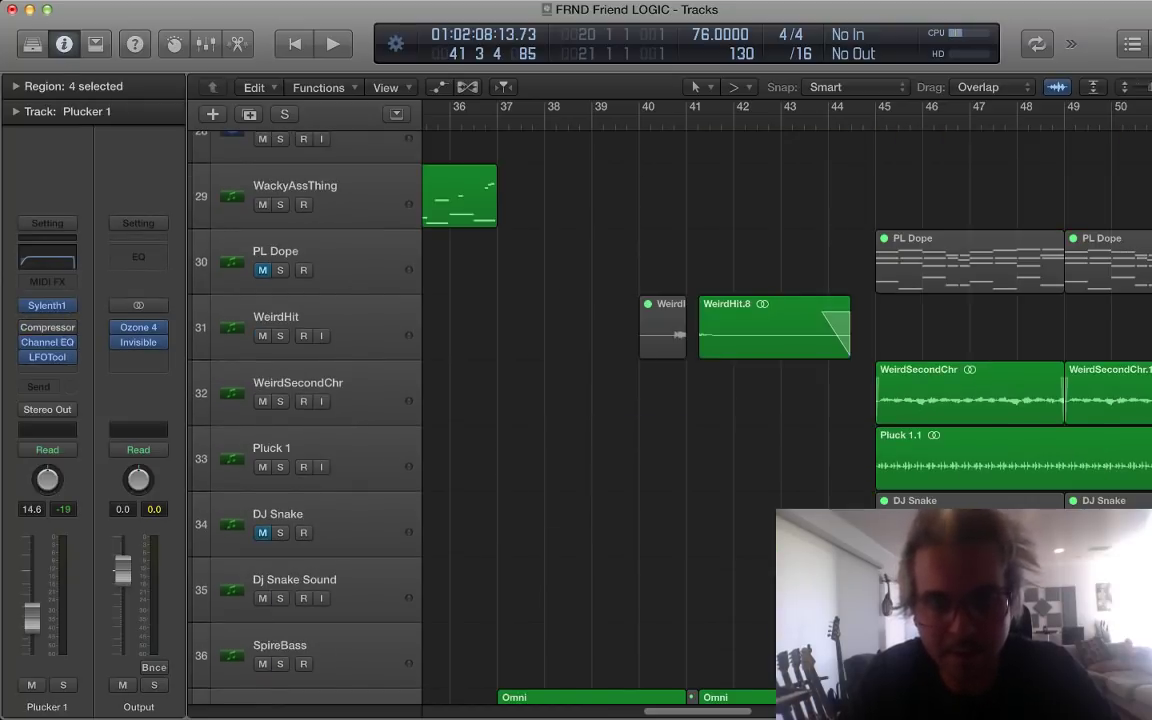
key(comma)
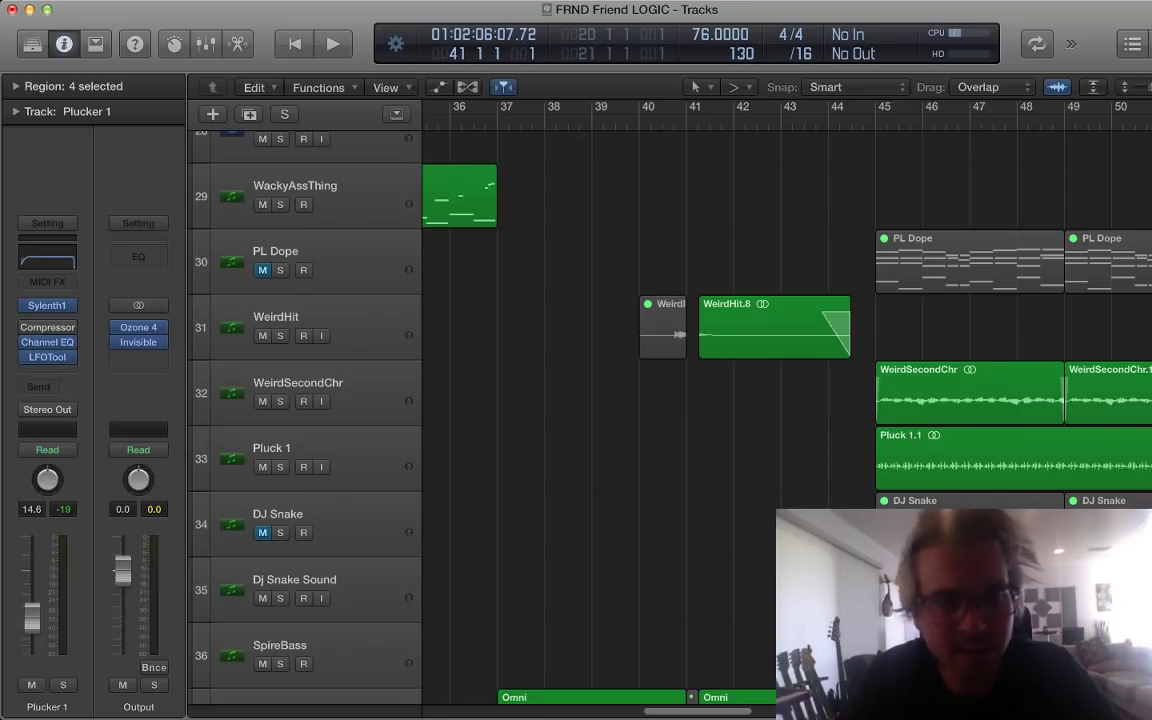
click(340, 327)
key(super+Down)
key(super+Down)
key(super+Down)
key(super+Down)
key(super+Down)
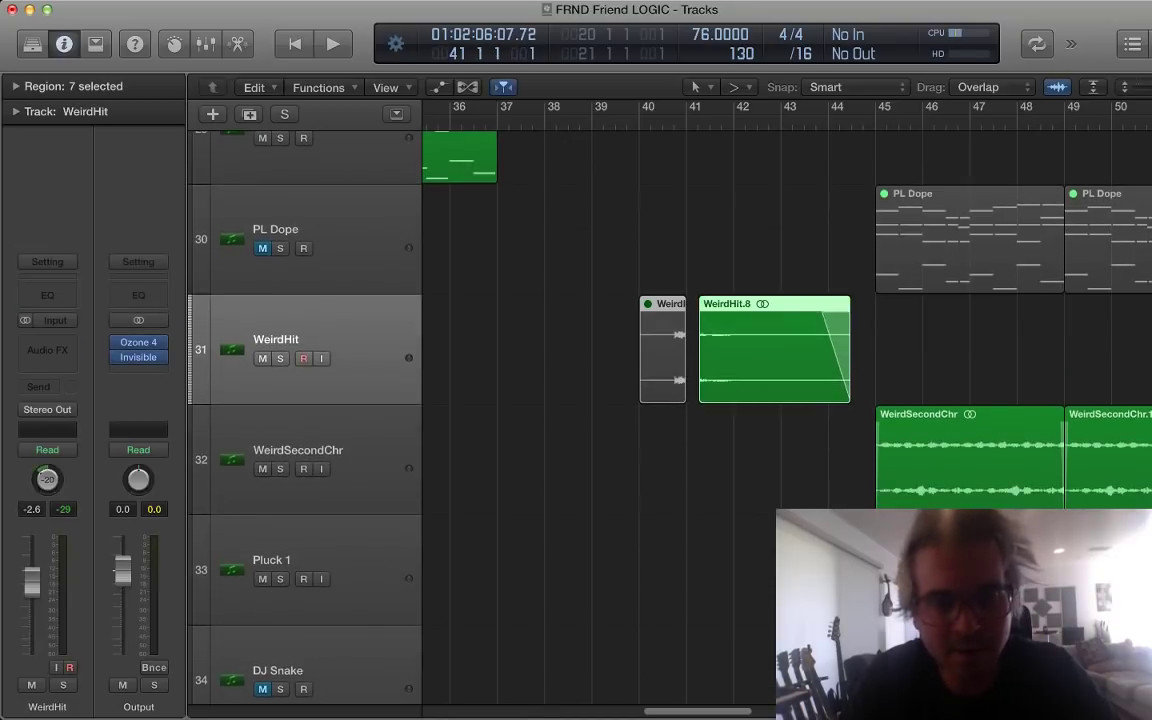
Step: Play from bar 41 with the WeirdHit track soloed, stop playback and clear the solo
key(space)
key(s)
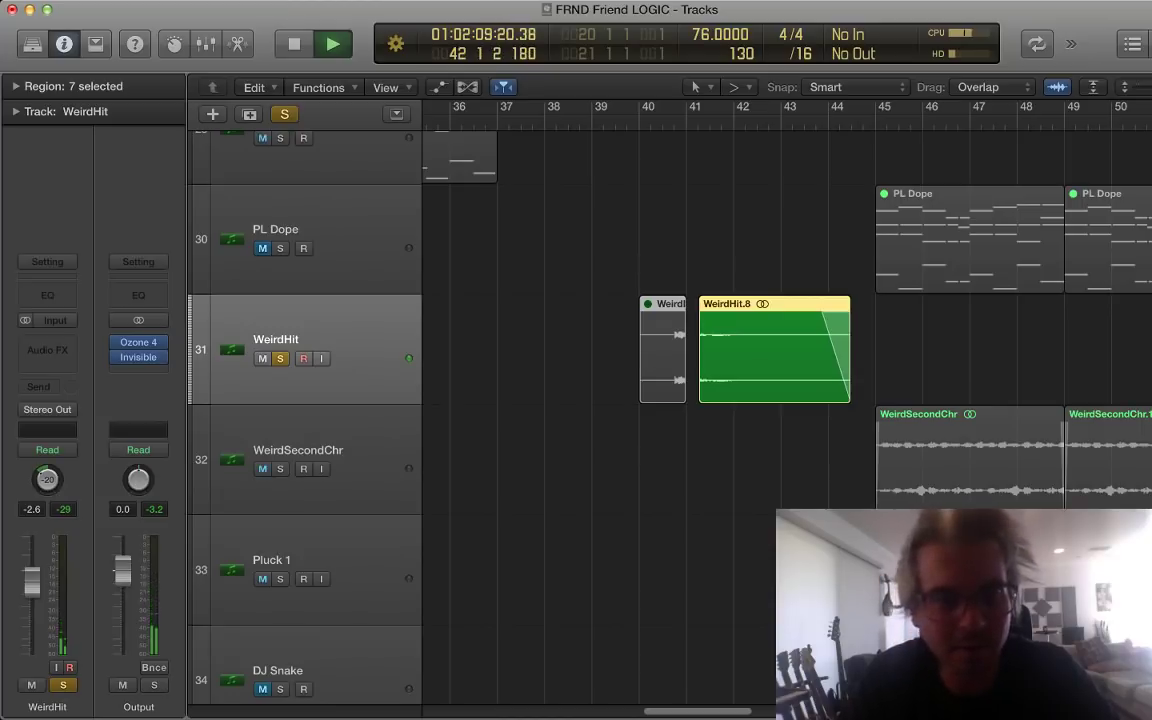
key(space)
key(s)
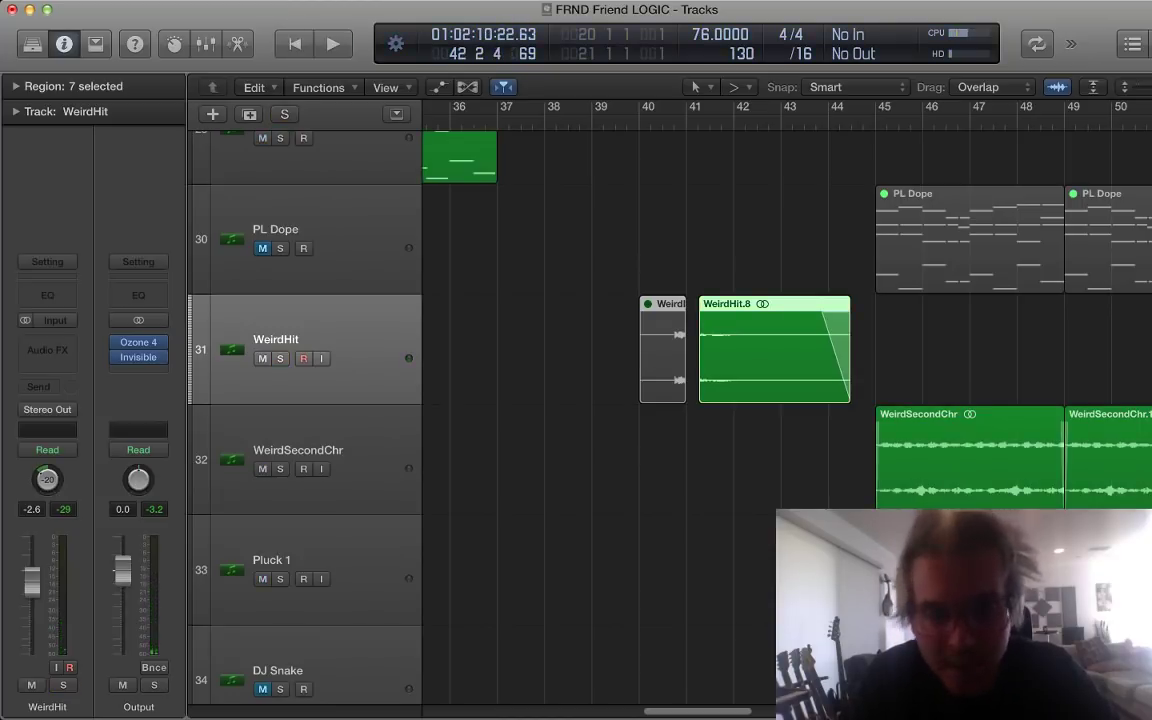
Step: Examine the kick, snap and snare tracks around bars 37–45 and resume playback of the full mix
key(super+Down)
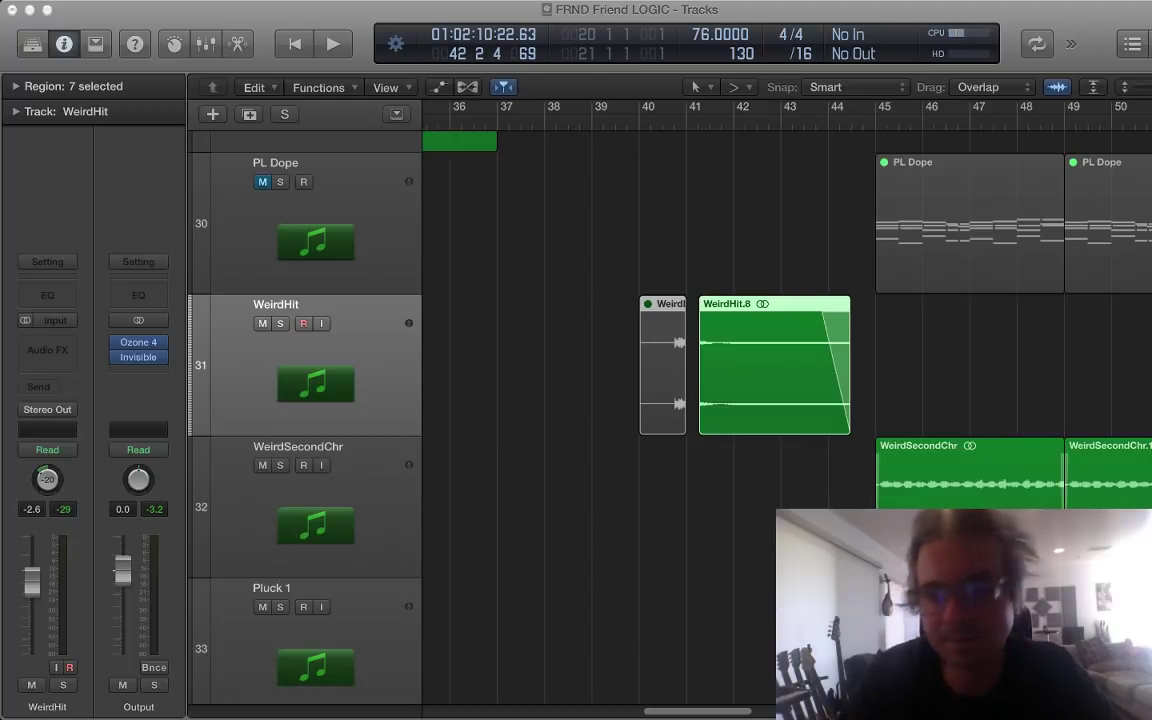
scroll(670, 400, up, 20)
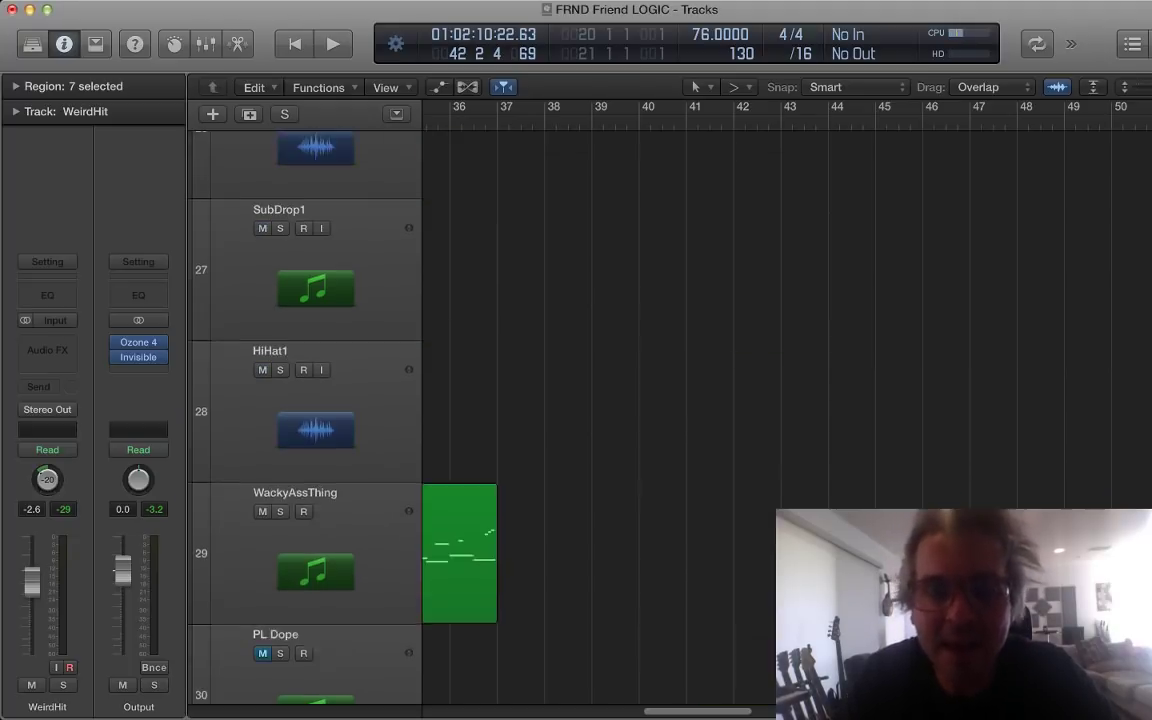
scroll(670, 400, up, 15)
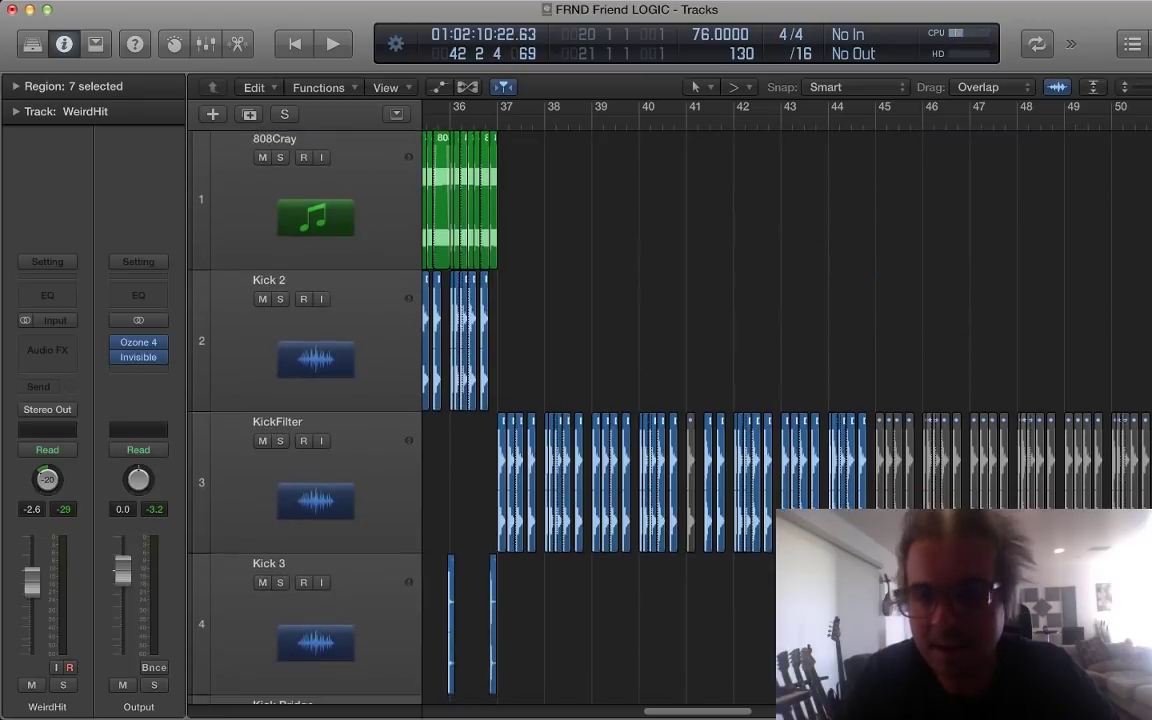
scroll(670, 400, down, 5)
key(space)
scroll(670, 400, down, 20)
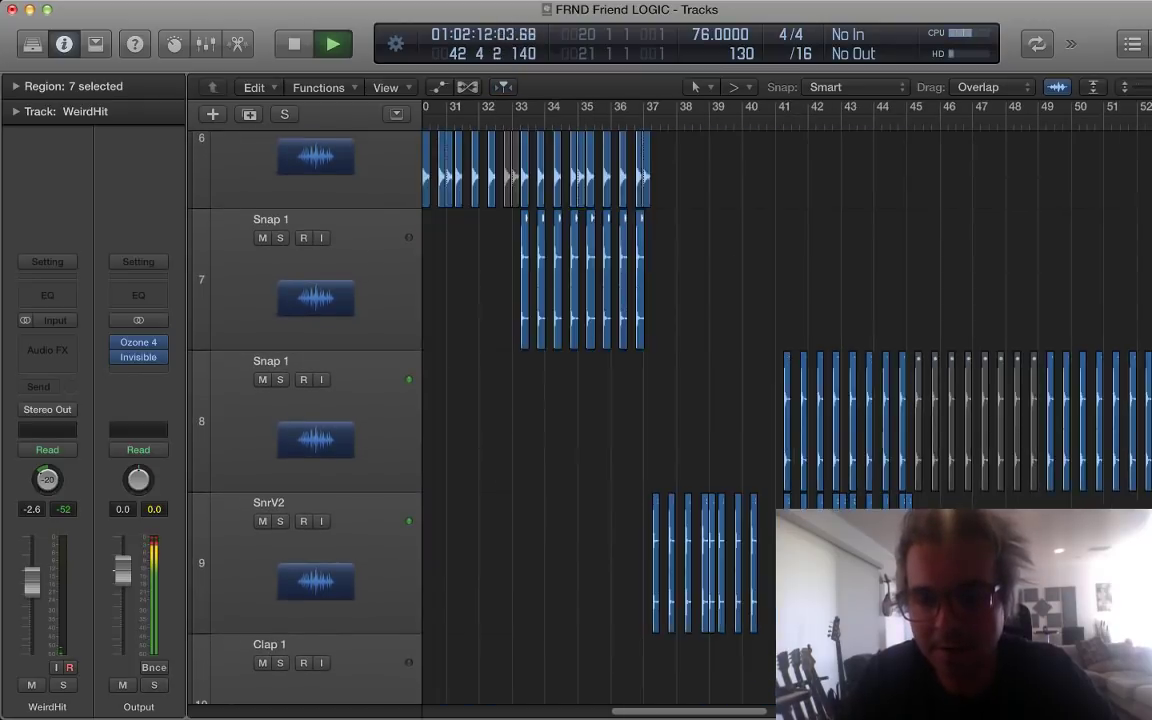
Step: Look through the verse vocal and Major Tom tracks and up to the guitar tracks while the song plays past bar 44
scroll(670, 400, down, 20)
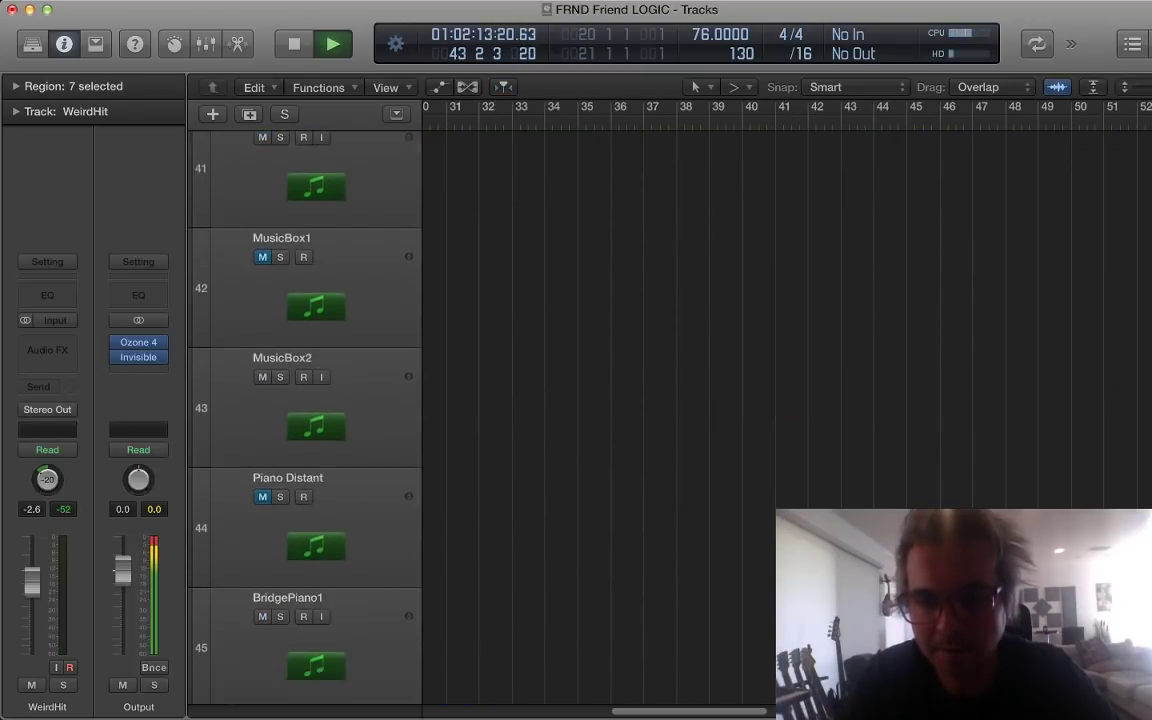
scroll(670, 400, down, 3)
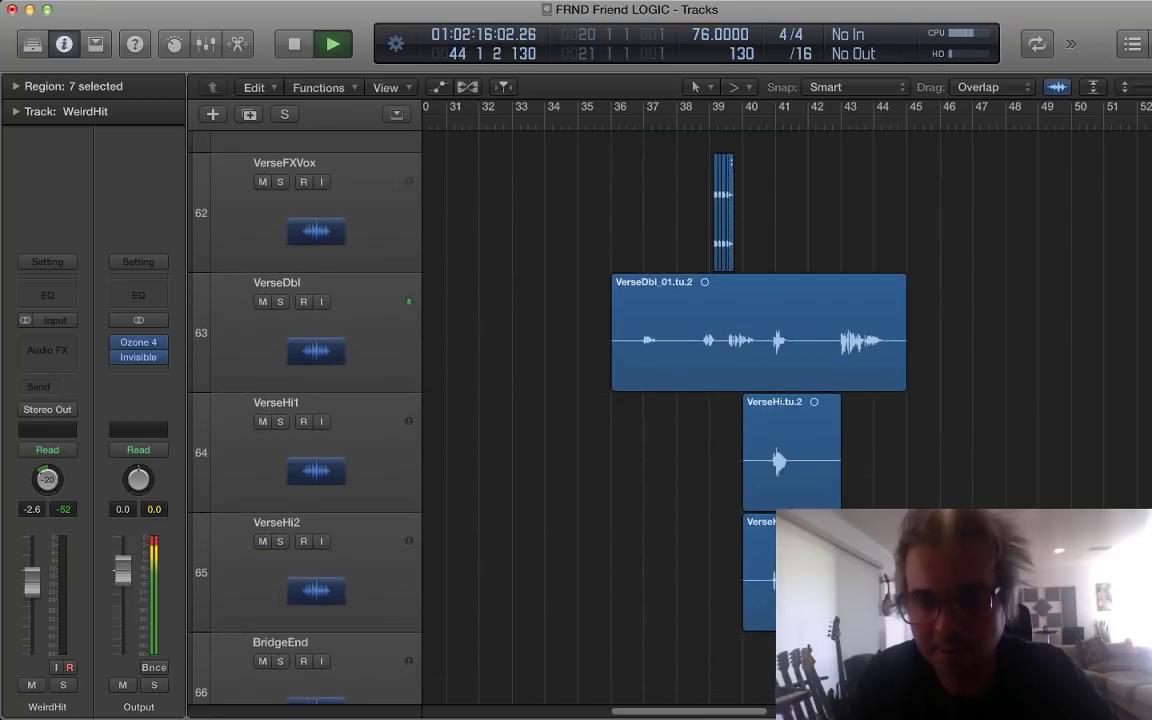
scroll(670, 400, up, 5)
scroll(670, 400, up, 2)
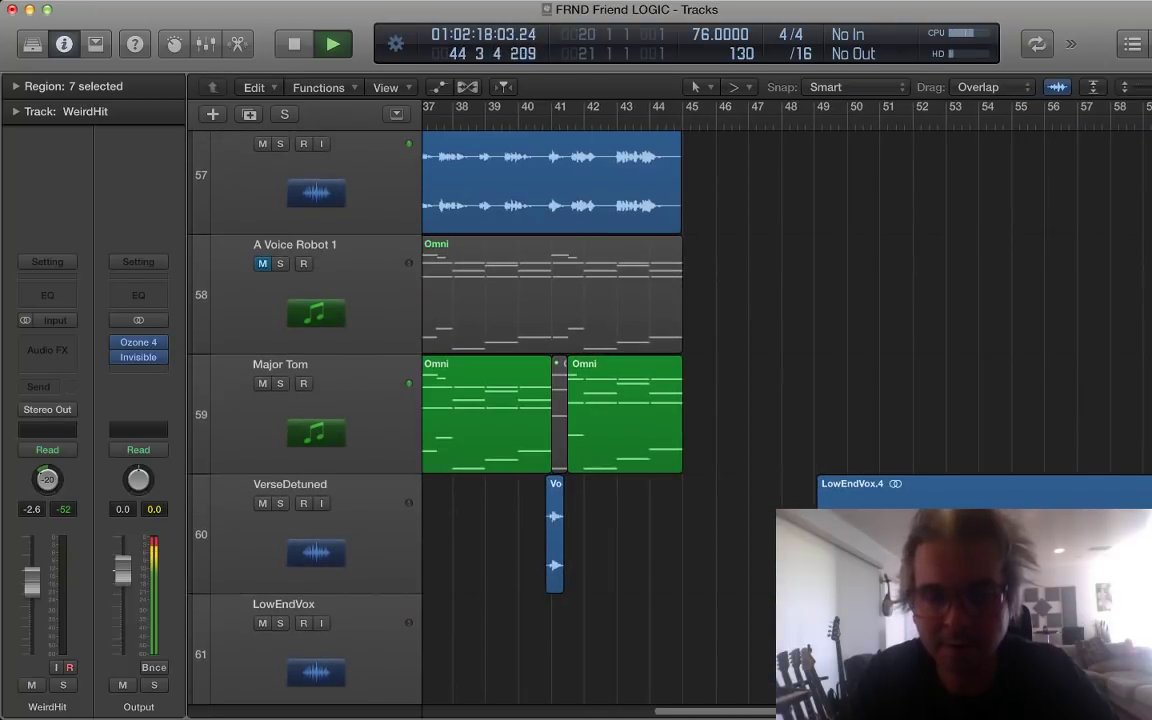
scroll(670, 400, up, 5)
scroll(670, 400, up, 10)
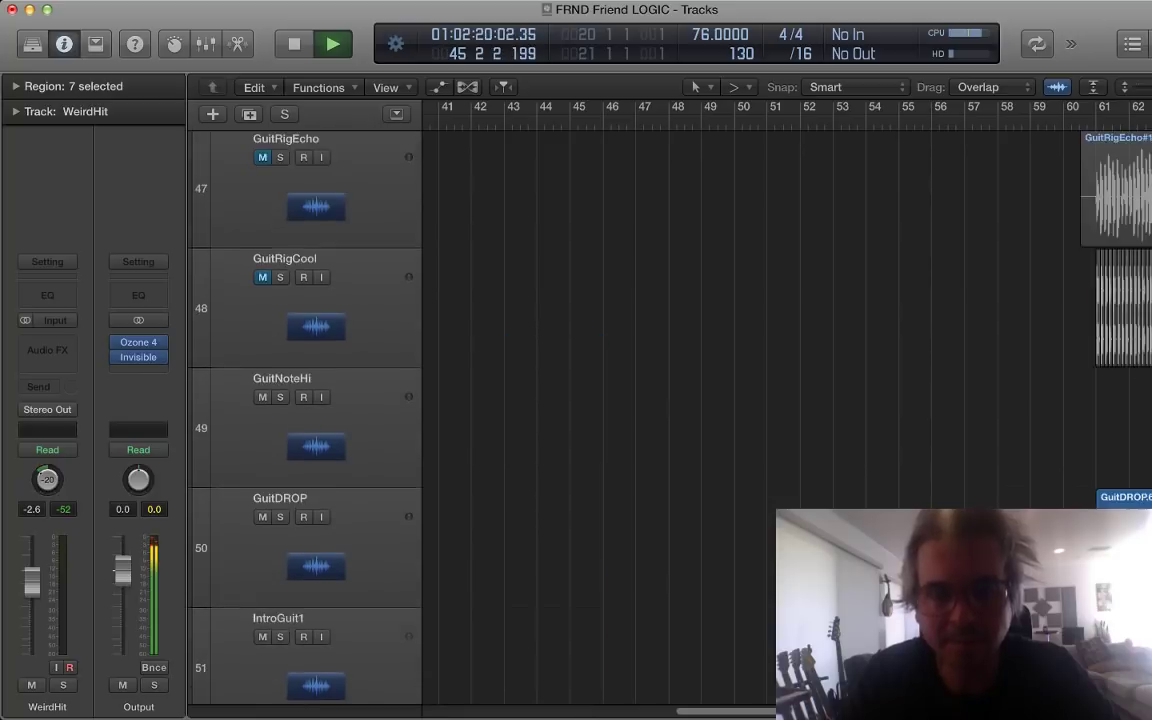
Step: Check the PreThing vocal region and overview the synth tracks from PL Dope to SpireBass in bars 45–53 during playback
scroll(670, 400, down, 15)
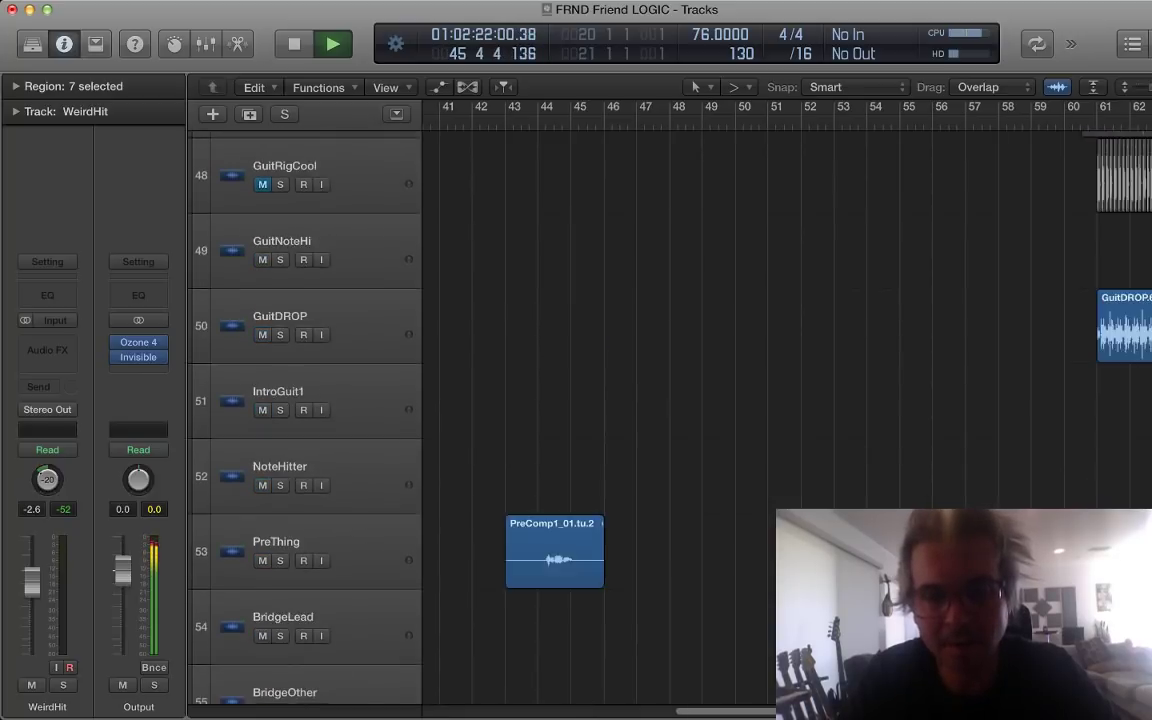
scroll(670, 400, down, 7)
scroll(670, 400, up, 20)
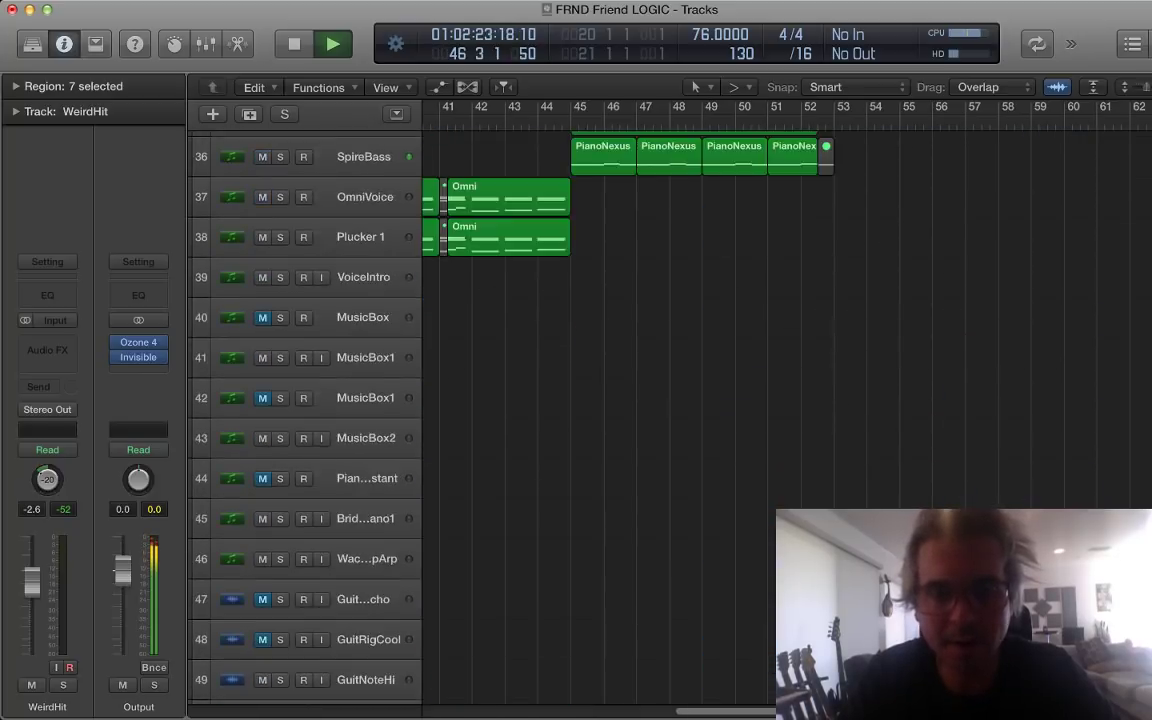
scroll(670, 400, down, 1)
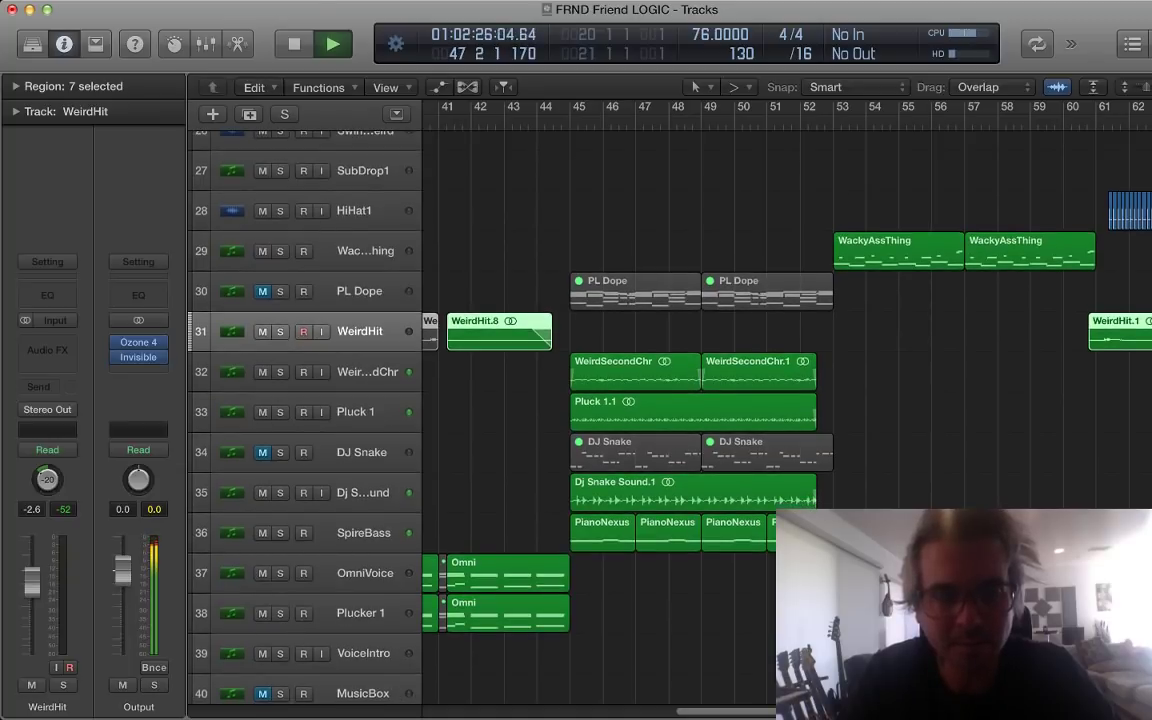
Step: Stop playback, select the WeirdSecondChr track and play it soloed from bar 45
key(space)
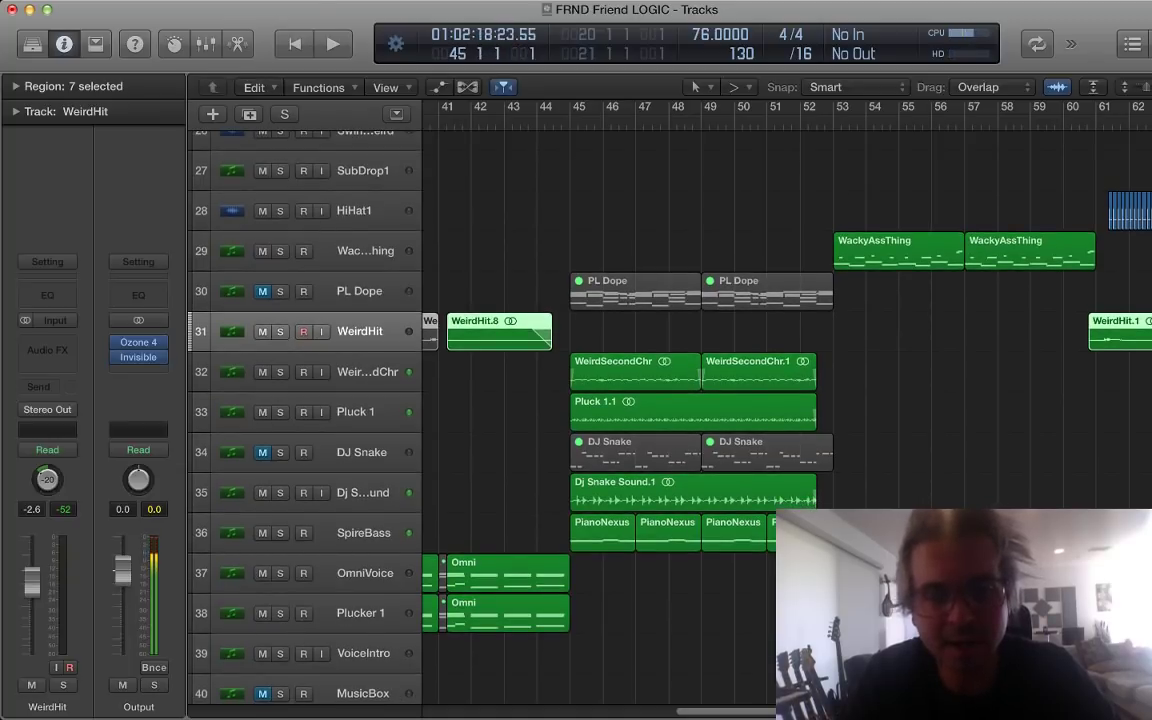
key(super+Down)
key(Down)
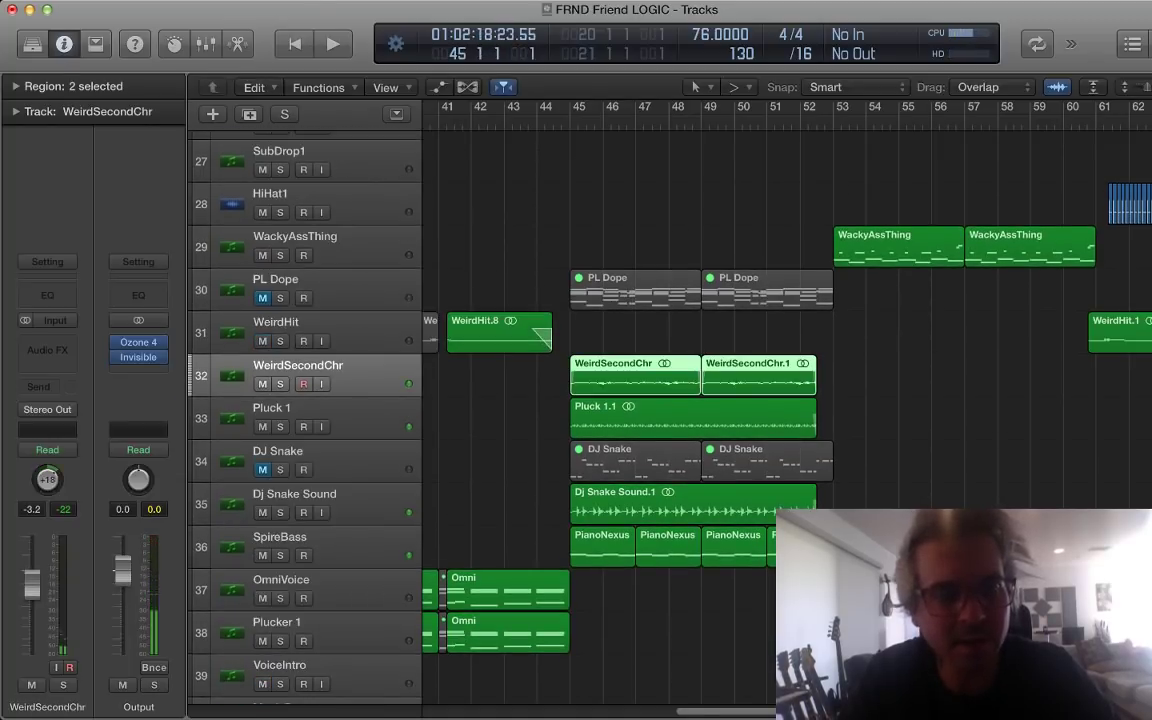
key(s)
key(space)
key(super+Down)
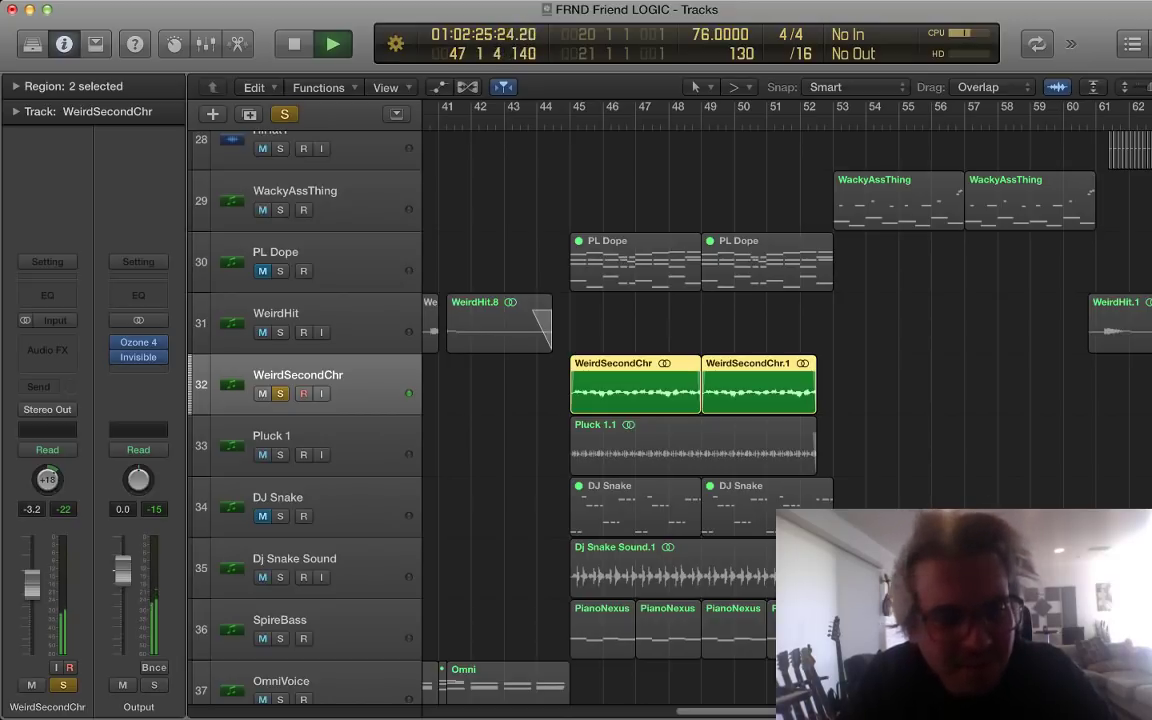
Step: Add the Pluck 1, Dj Snake Sound and SpireBass tracks to the solo one after another during playback
key(super+Down)
key(super+Down)
key(super+Down)
click(280, 475)
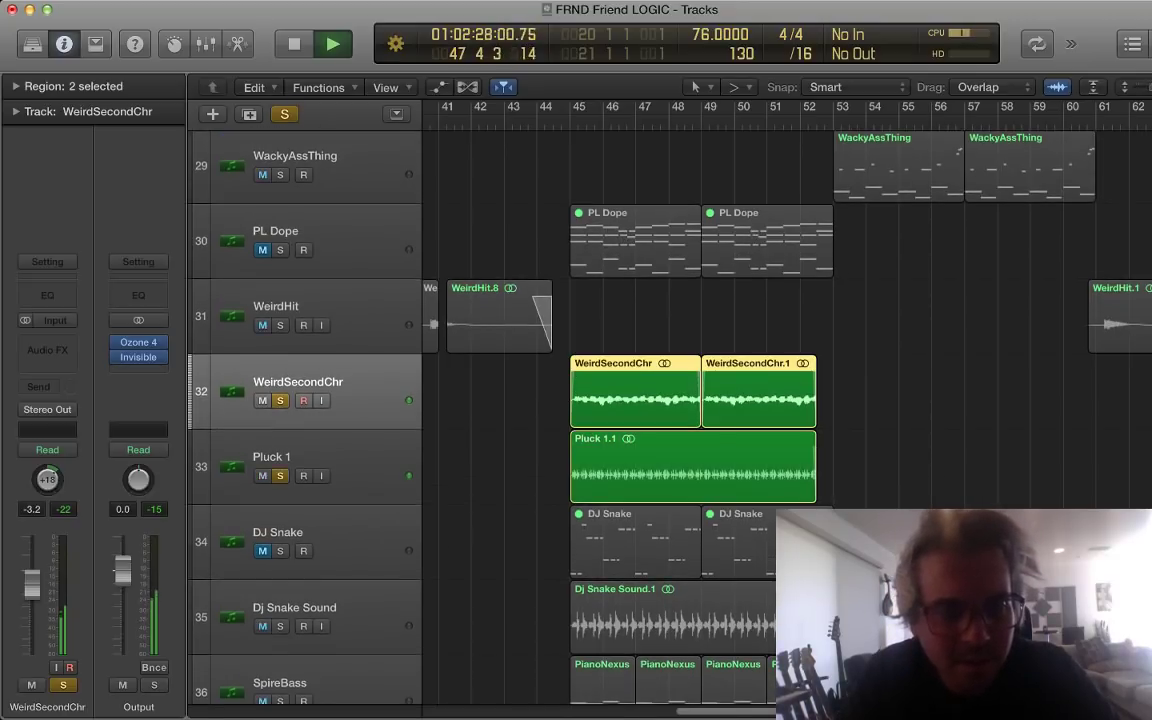
click(280, 626)
scroll(280, 600, down, 3)
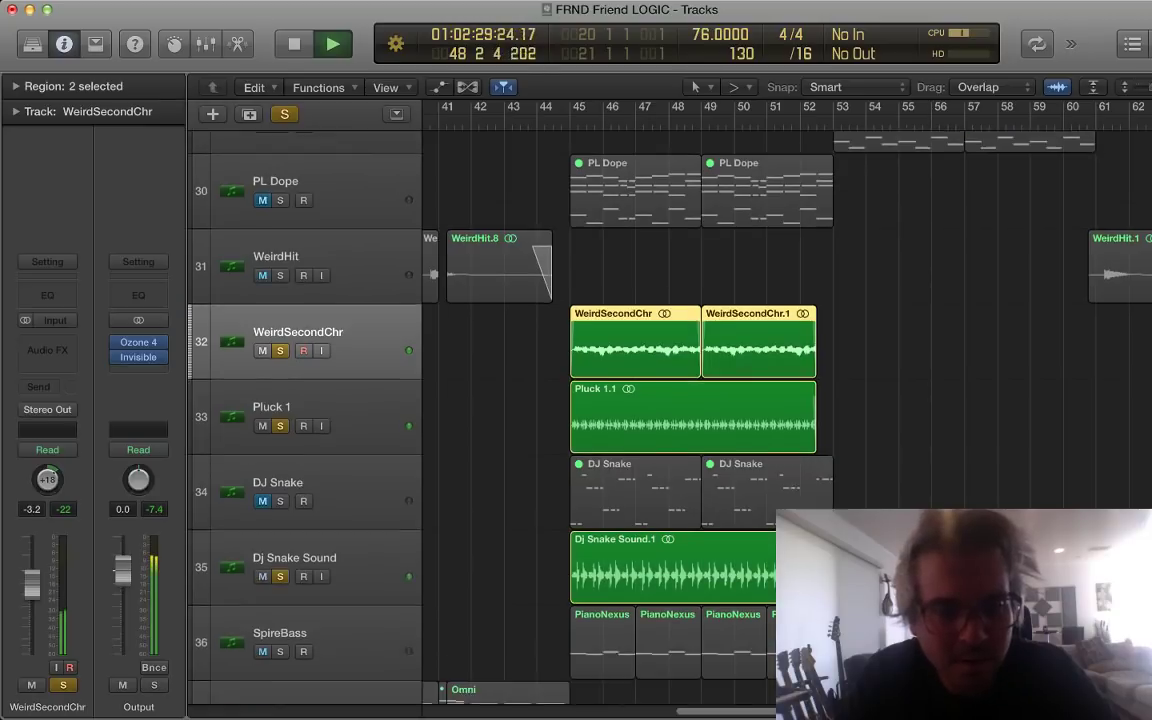
click(280, 597)
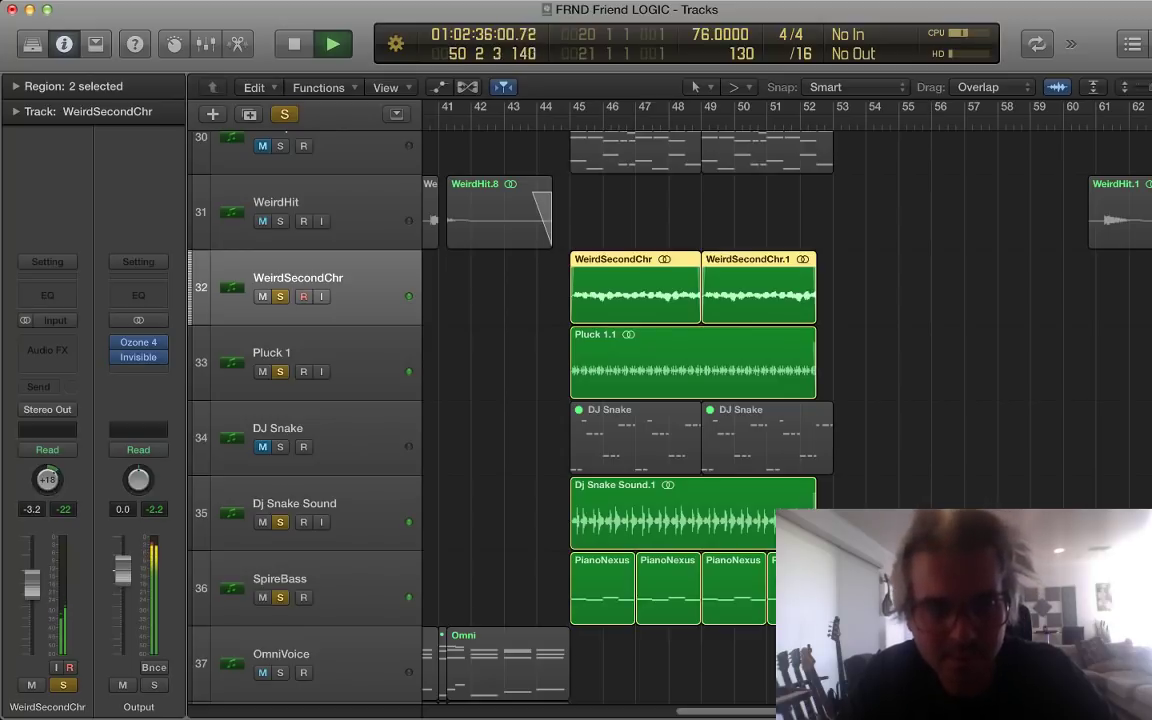
Step: Stop playback and clear the solos on SpireBass, Dj Snake Sound, Pluck 1 and WeirdSecondChr
key(space)
click(280, 597)
click(280, 522)
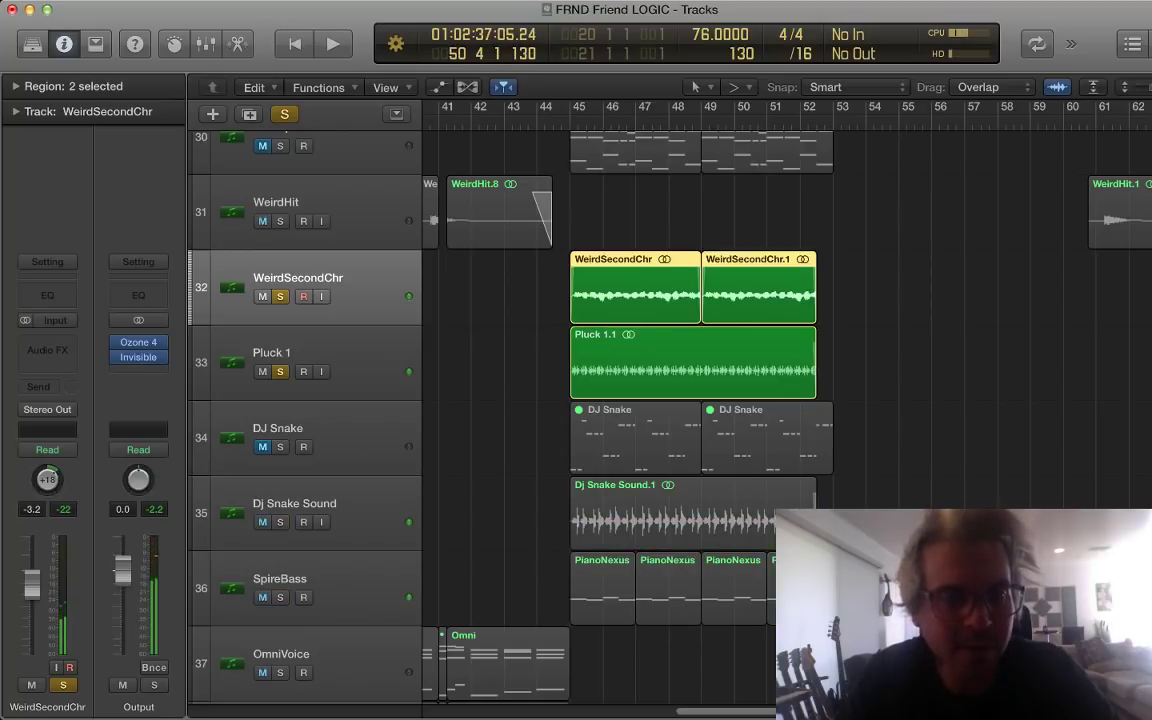
click(280, 371)
click(280, 296)
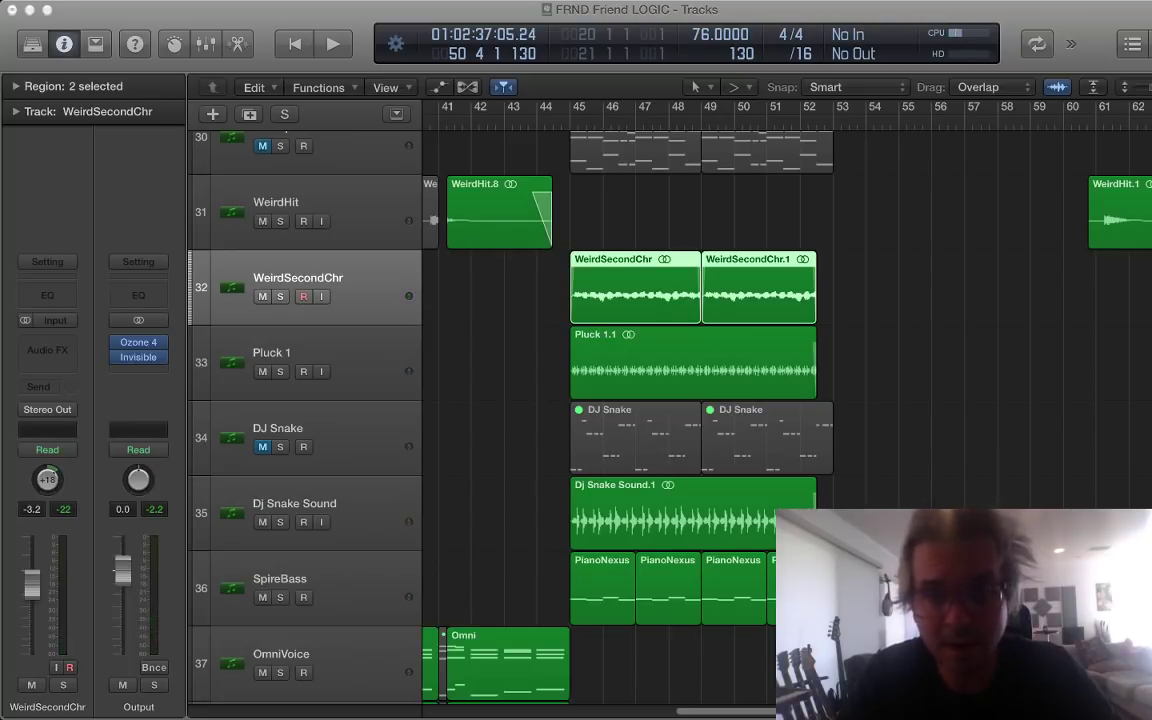
Step: Place the playhead in bar 44 and select the Clap 1 track to examine its regions and effects
scroll(670, 415, up, 15)
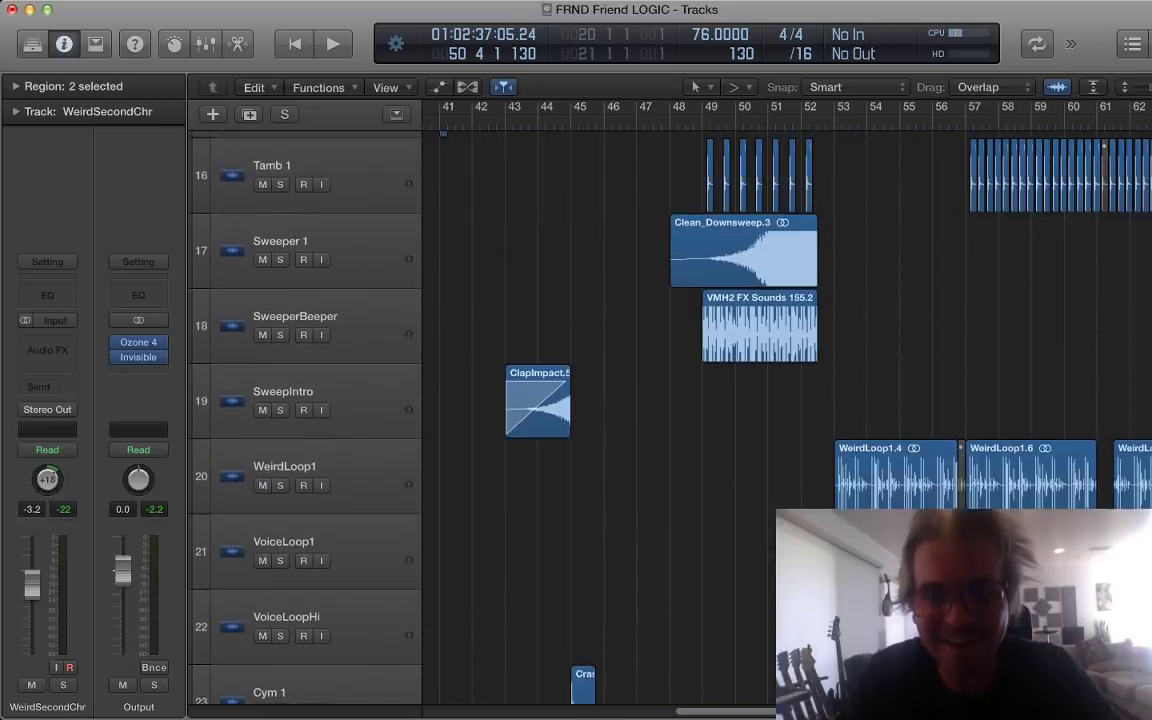
scroll(670, 415, up, 18)
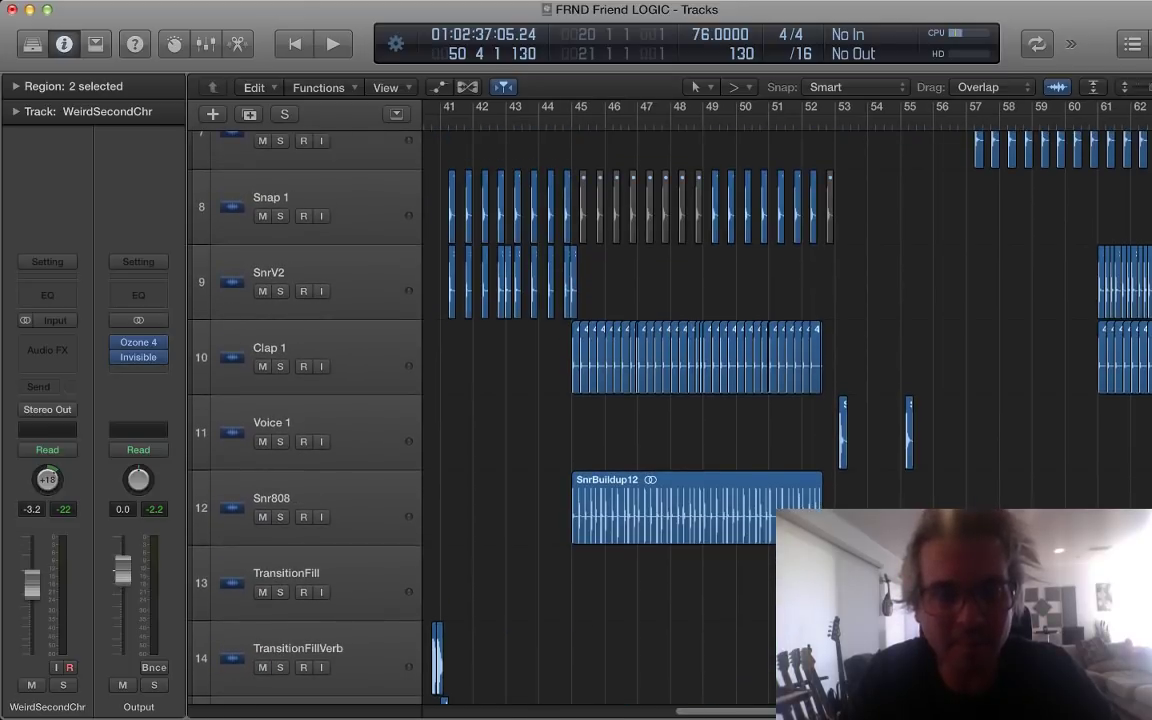
click(555, 120)
scroll(572, 415, up, 5)
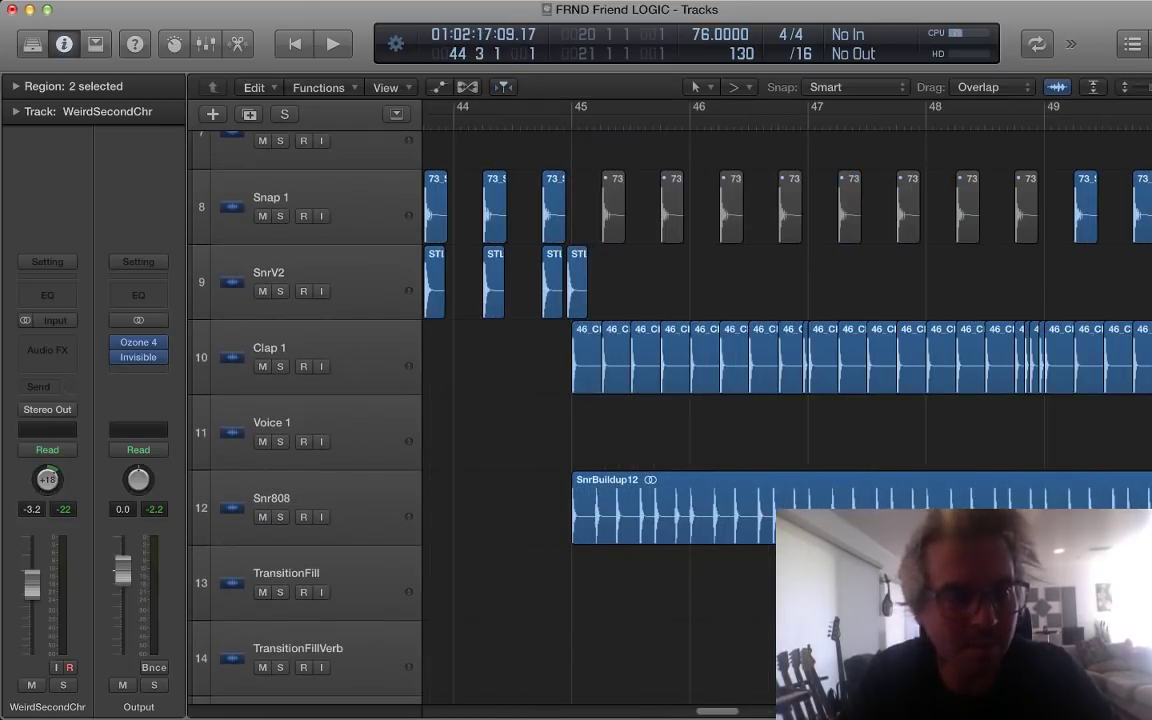
click(335, 348)
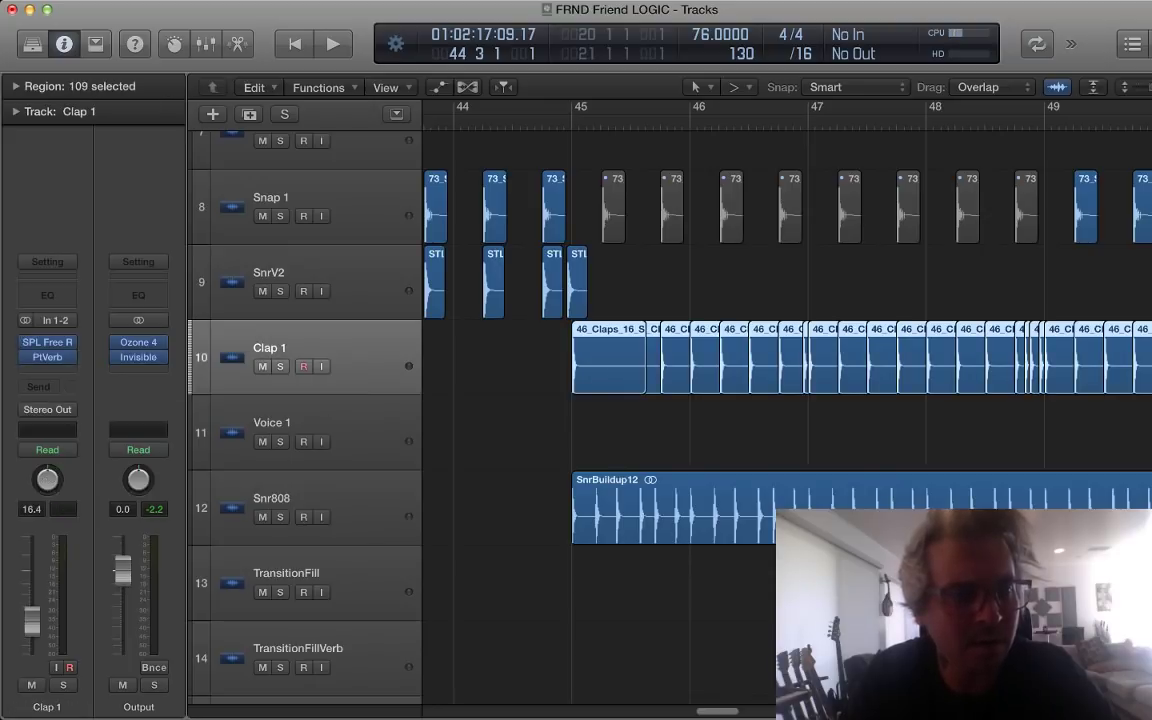
mouse_move(48, 342)
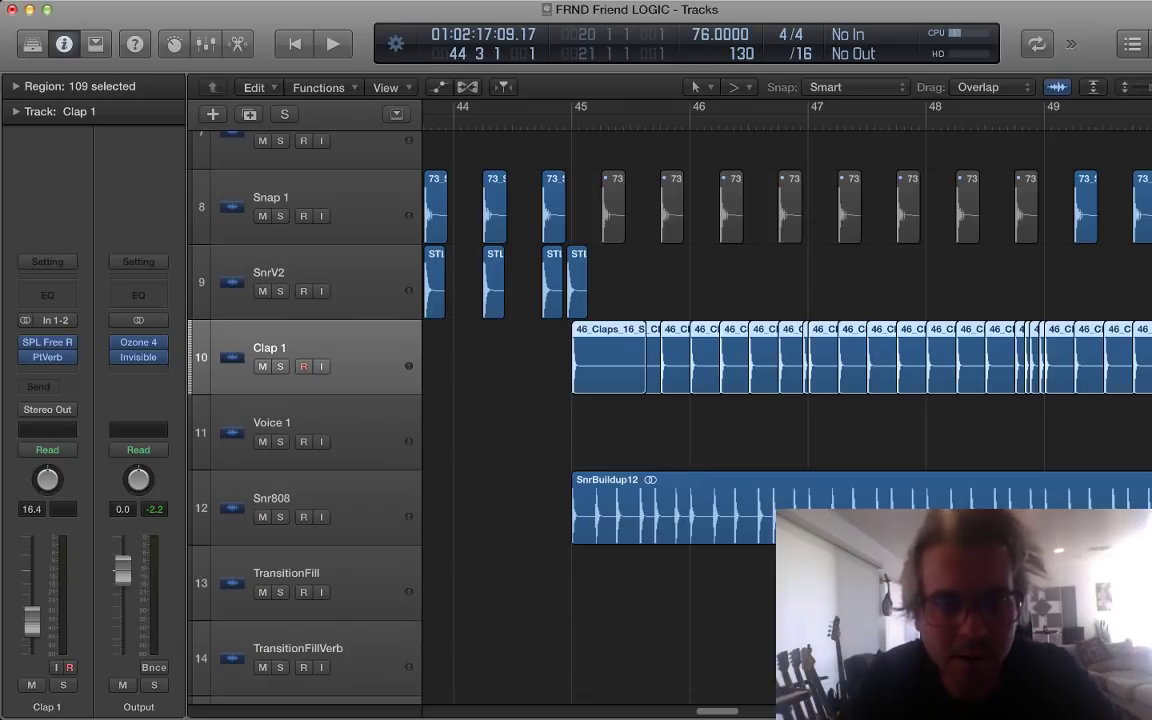
Step: Play from bar 44, solo the Clap 1 track to hear it alone and clear its solo
key(space)
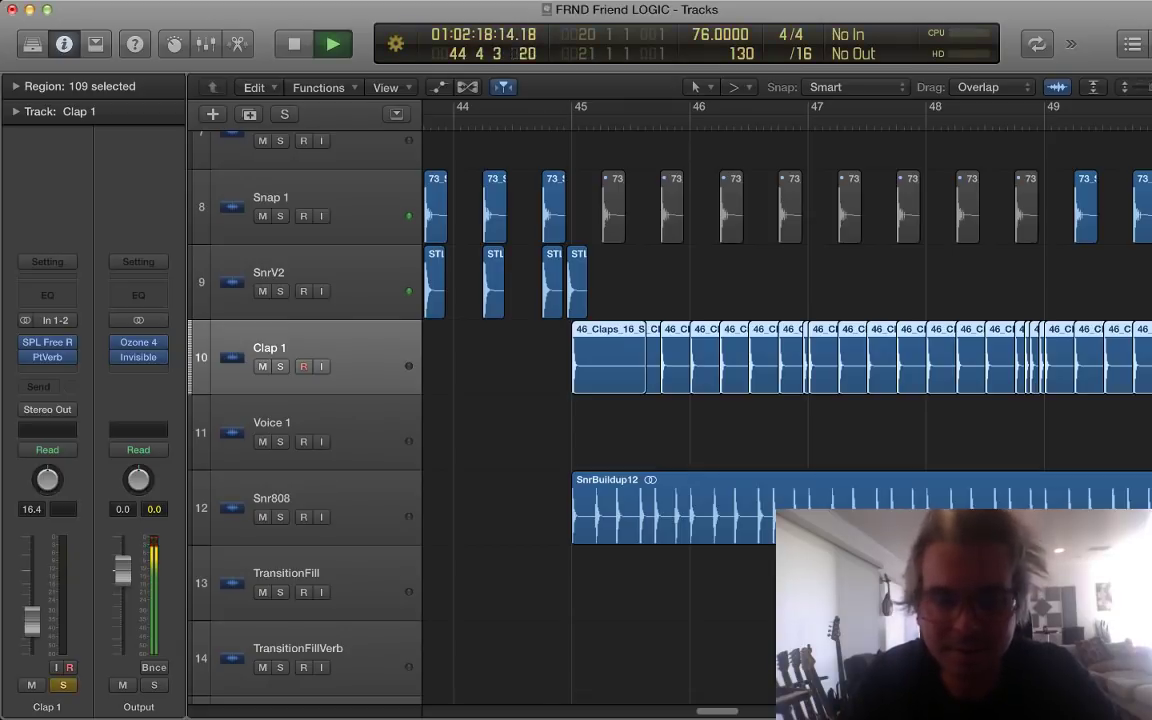
key(s)
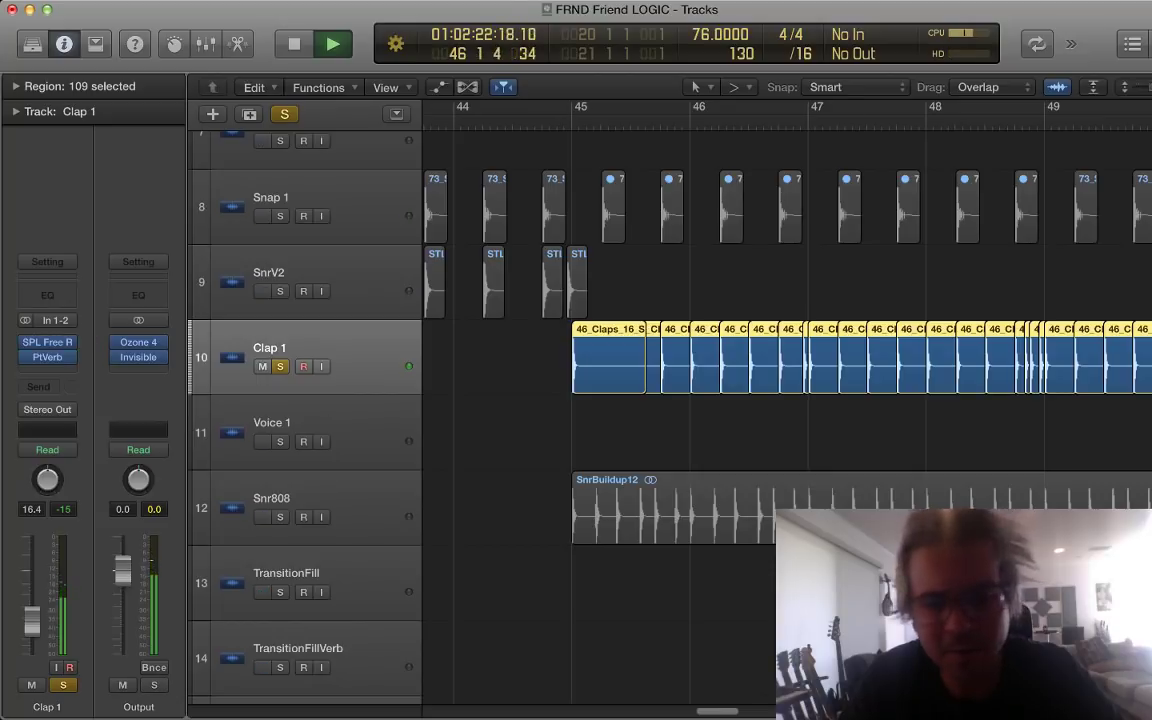
key(s)
Step: Look through the percussion, sweeper and synth tracks from bar 45 onward while the full mix plays
key(super+Left)
key(super+Left)
key(super+Left)
key(super+Left)
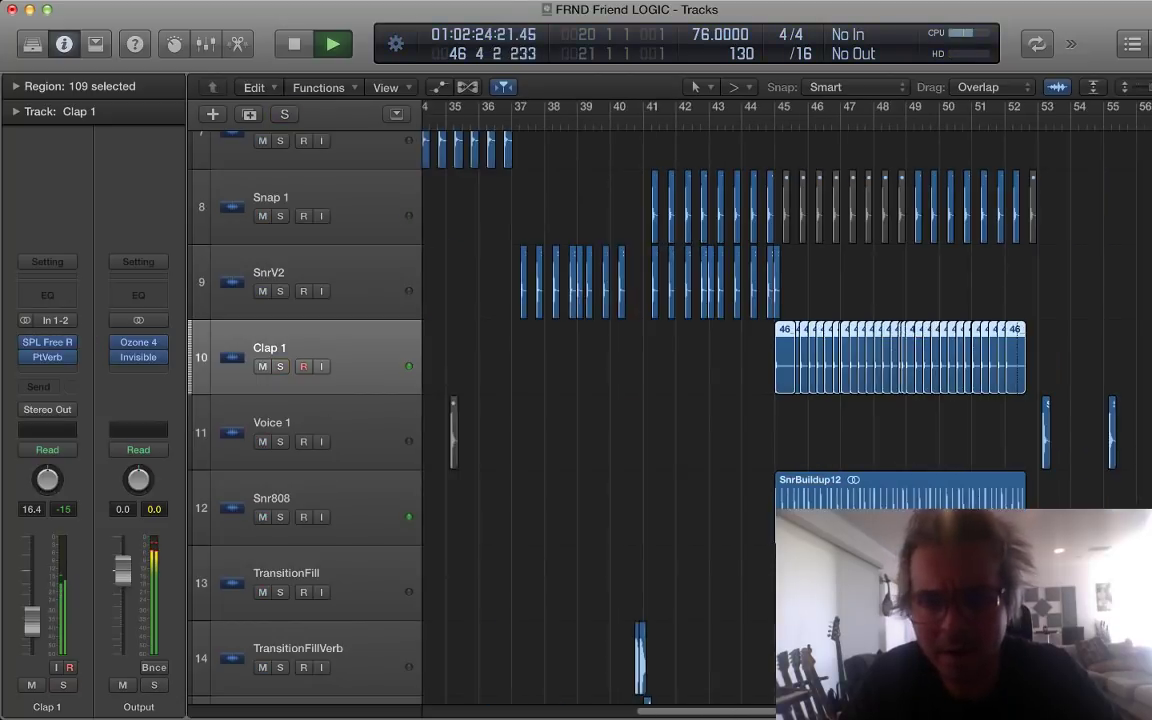
scroll(786, 400, right, 4)
scroll(660, 400, down, 15)
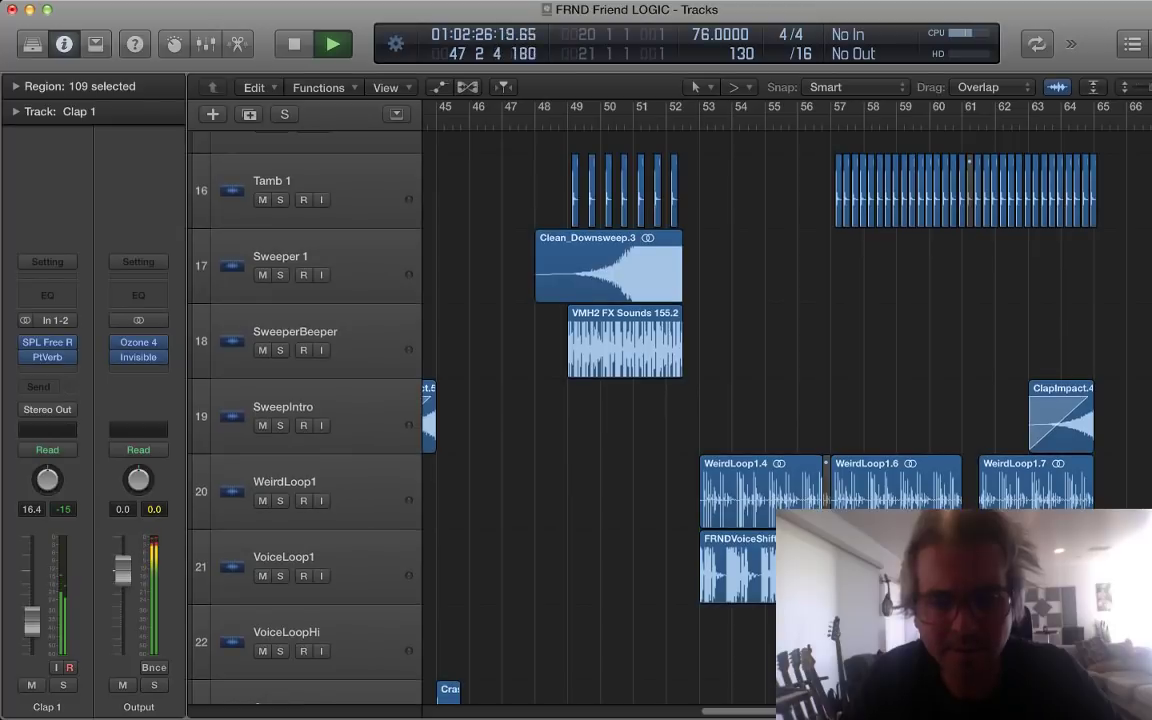
scroll(660, 400, down, 15)
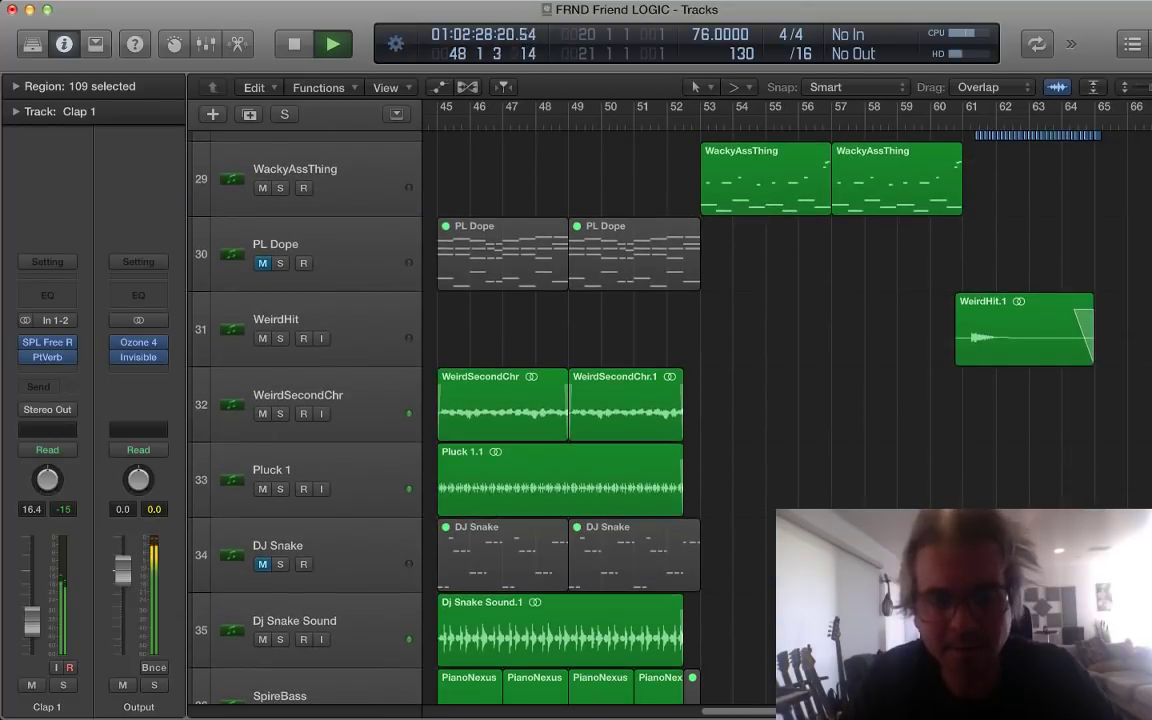
Step: Skip playback ahead to about bar 51, examine the sweeper and loop tracks around bar 53 and stop
key(period)
key(period)
key(period)
scroll(660, 400, right, 3)
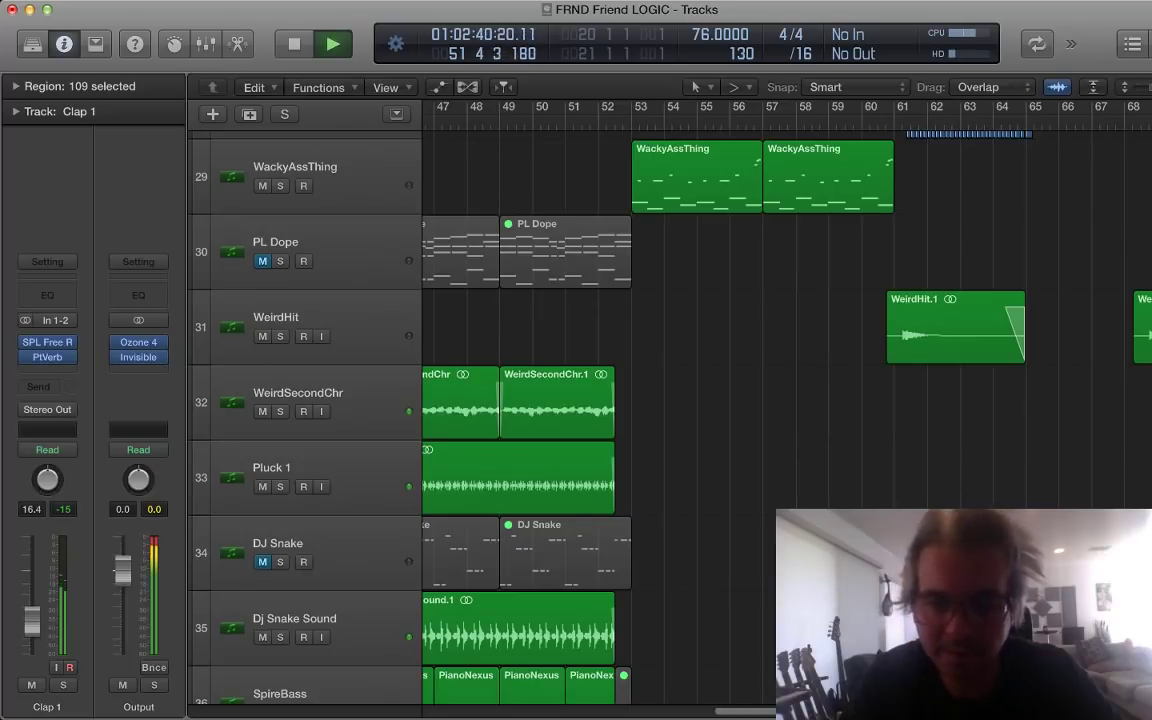
scroll(660, 400, down, 5)
scroll(660, 400, up, 20)
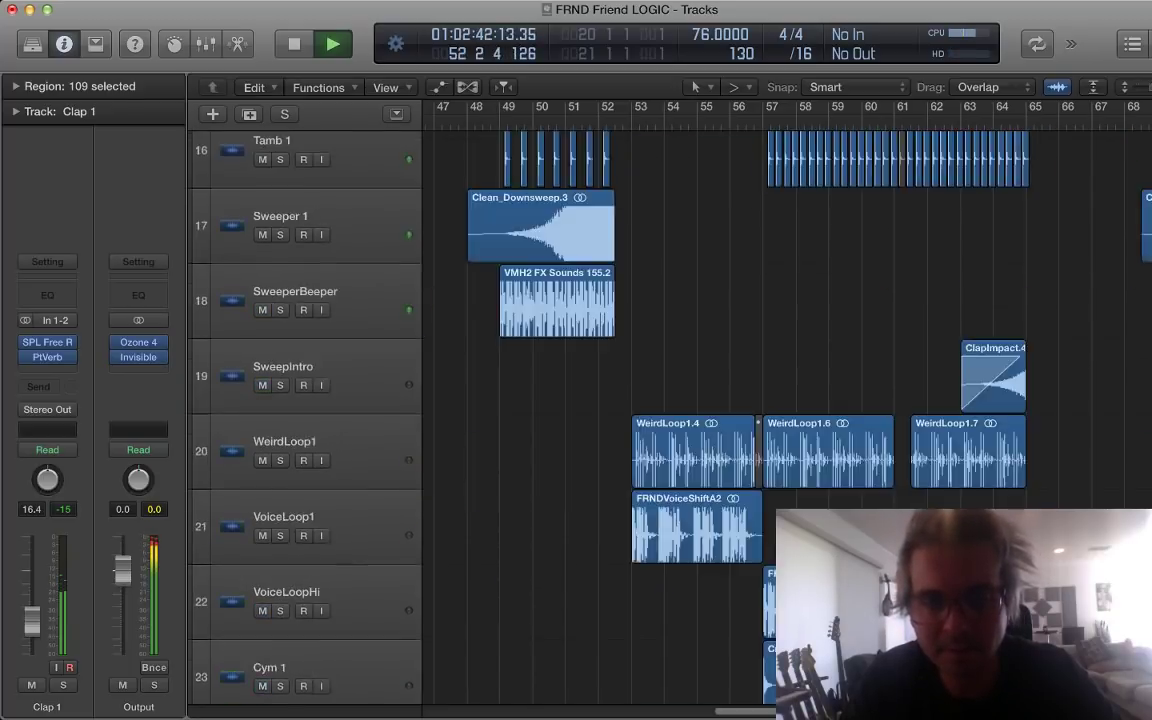
scroll(660, 400, up, 10)
scroll(660, 400, down, 10)
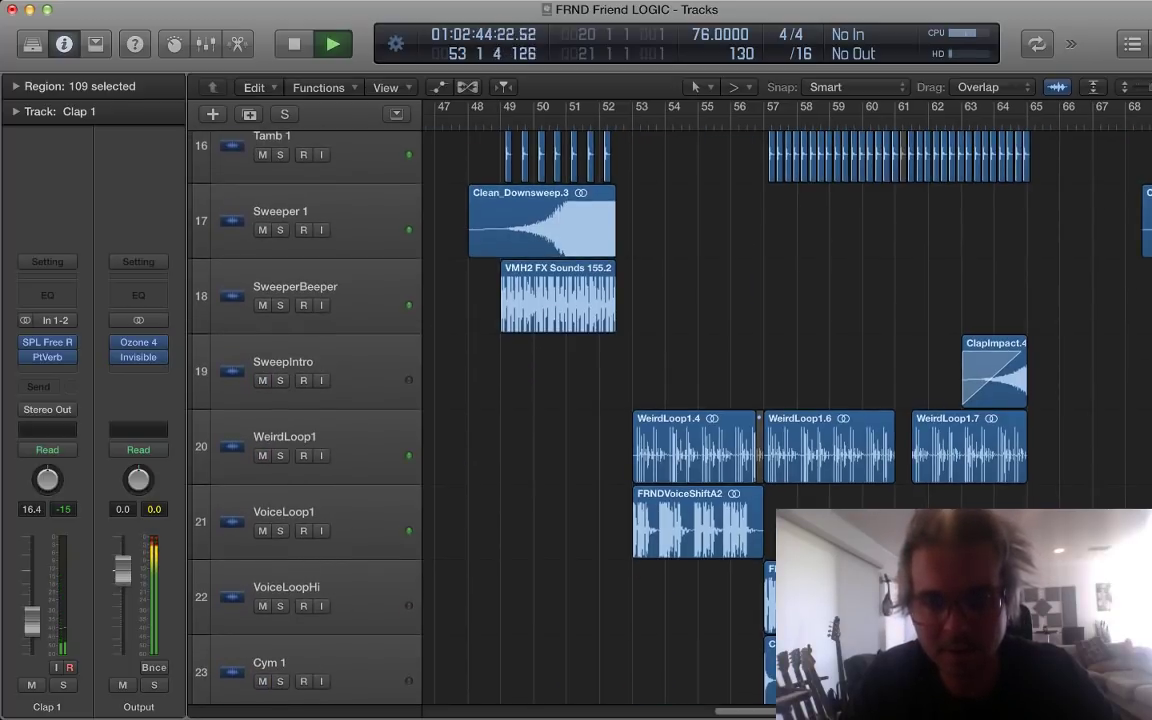
scroll(660, 400, down, 8)
key(space)
scroll(660, 400, down, 2)
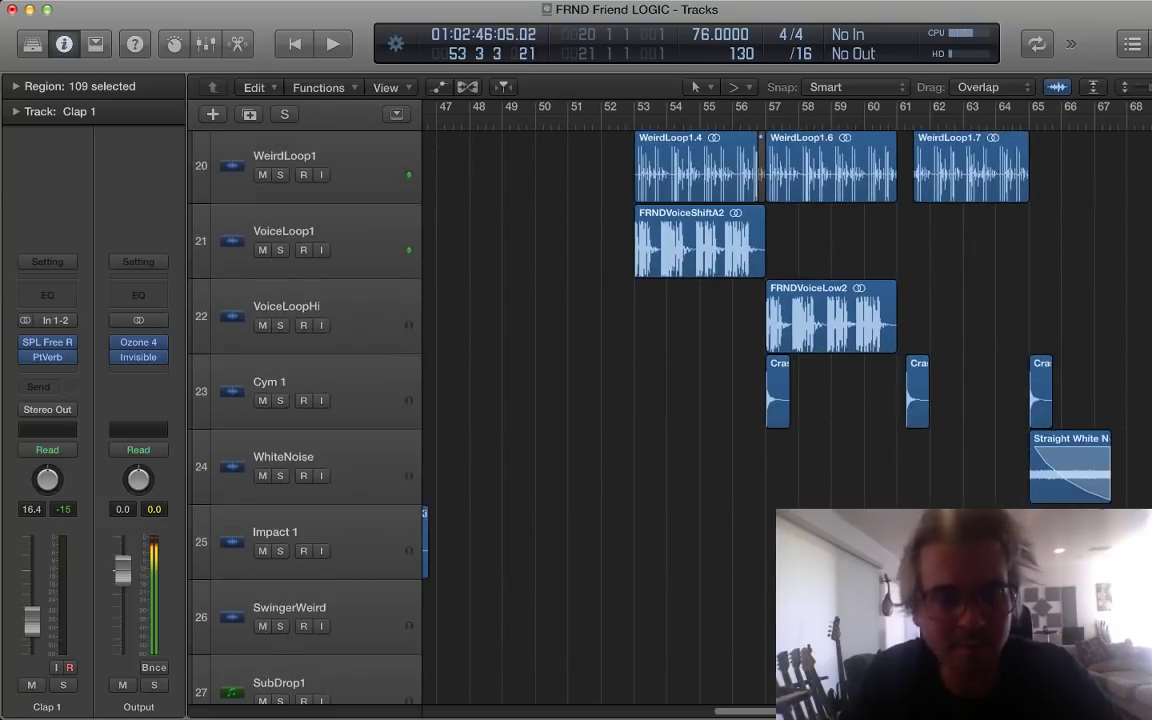
Step: Play the VoiceLoop1 track soloed from bar 53, clear its solo and stop playback
click(340, 240)
key(space)
key(s)
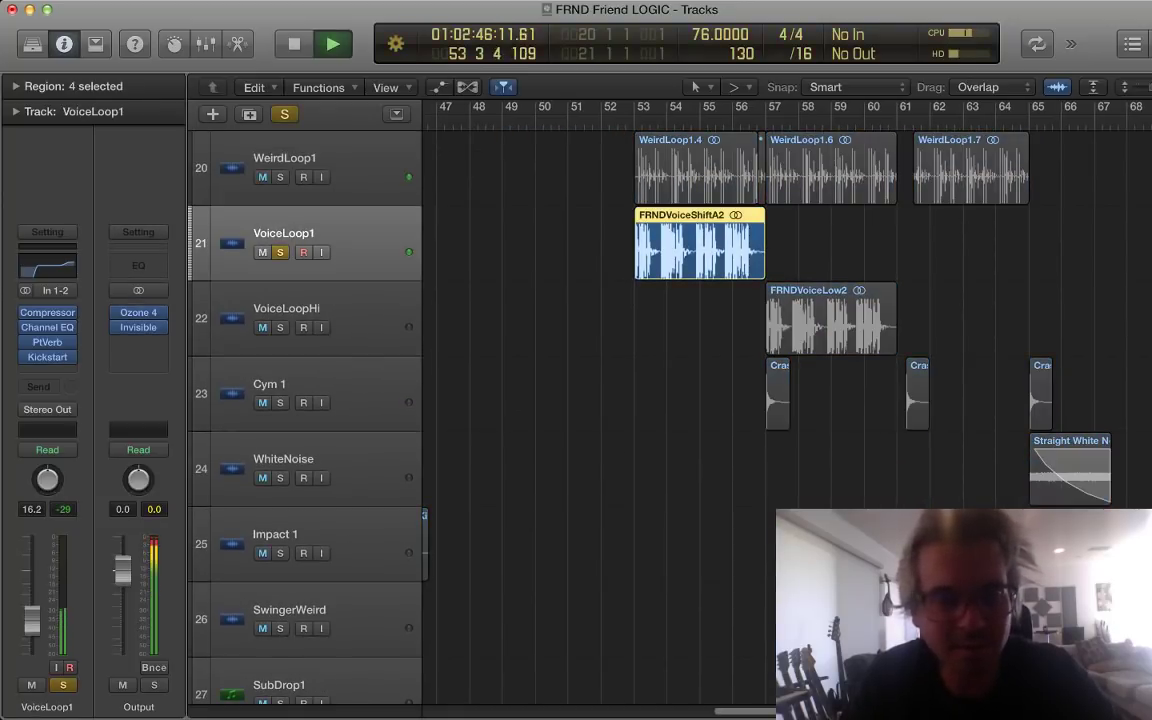
key(s)
scroll(660, 400, down, 20)
key(space)
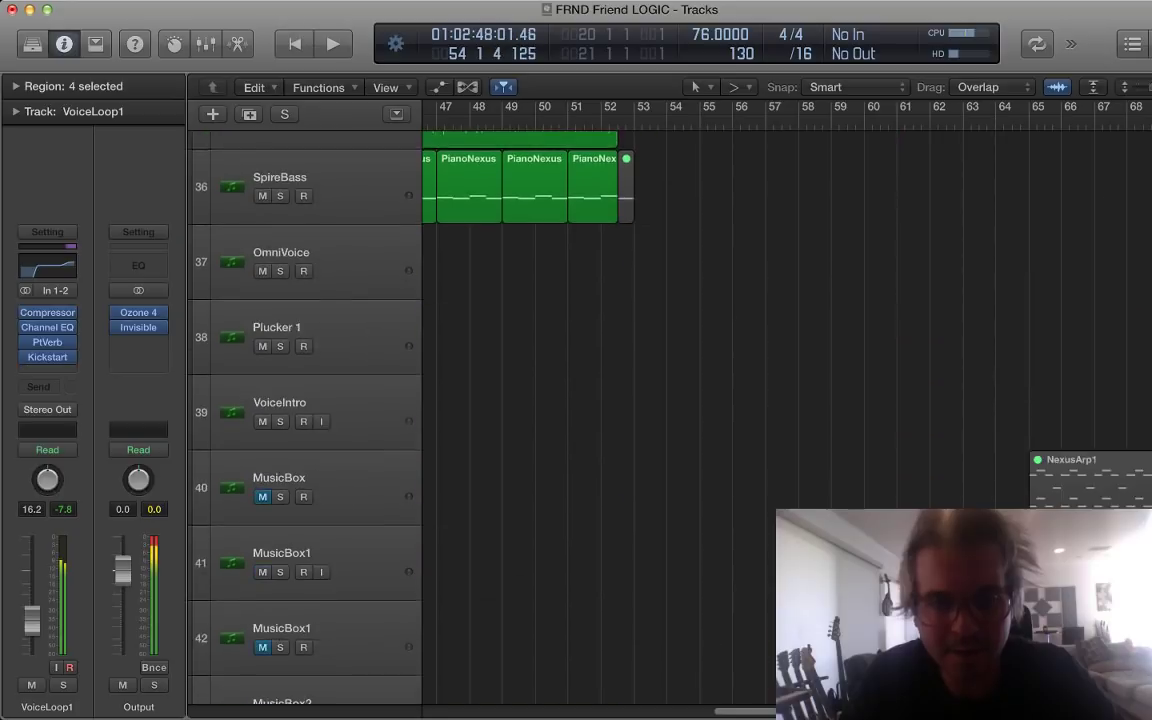
Step: Play from about bar 51 and solo the chorus vocals one by one, from ChrHarm2 up to ChrLead
scroll(660, 400, down, 20)
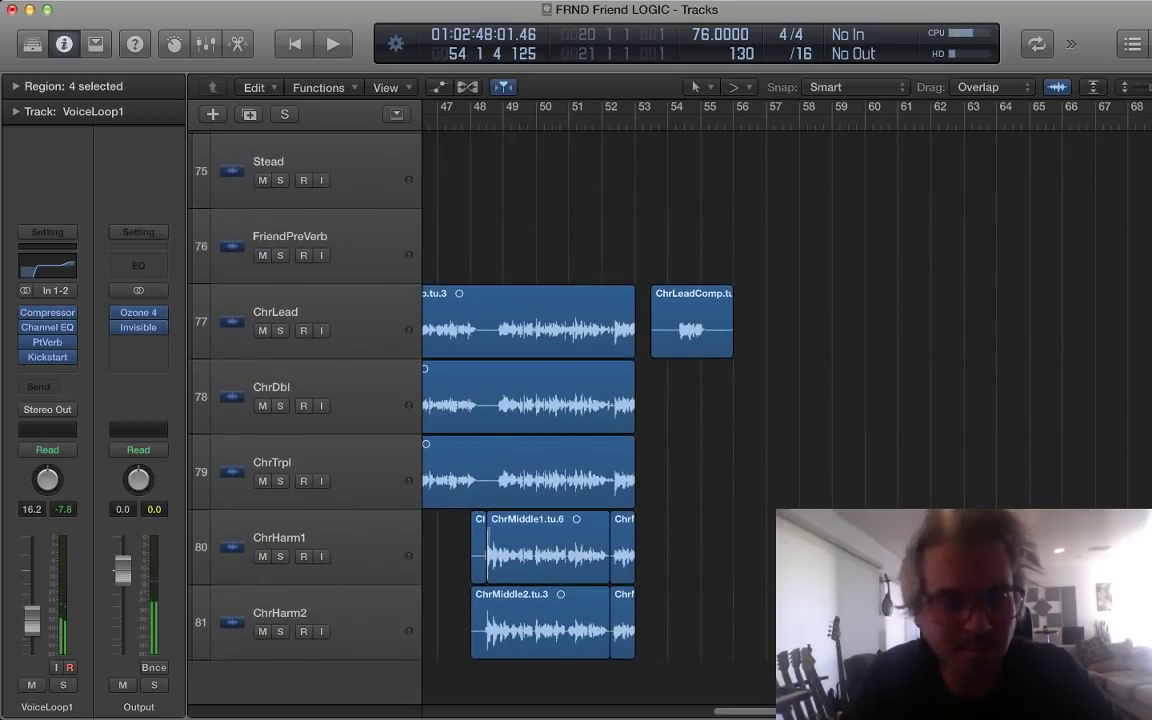
key(space)
click(280, 631)
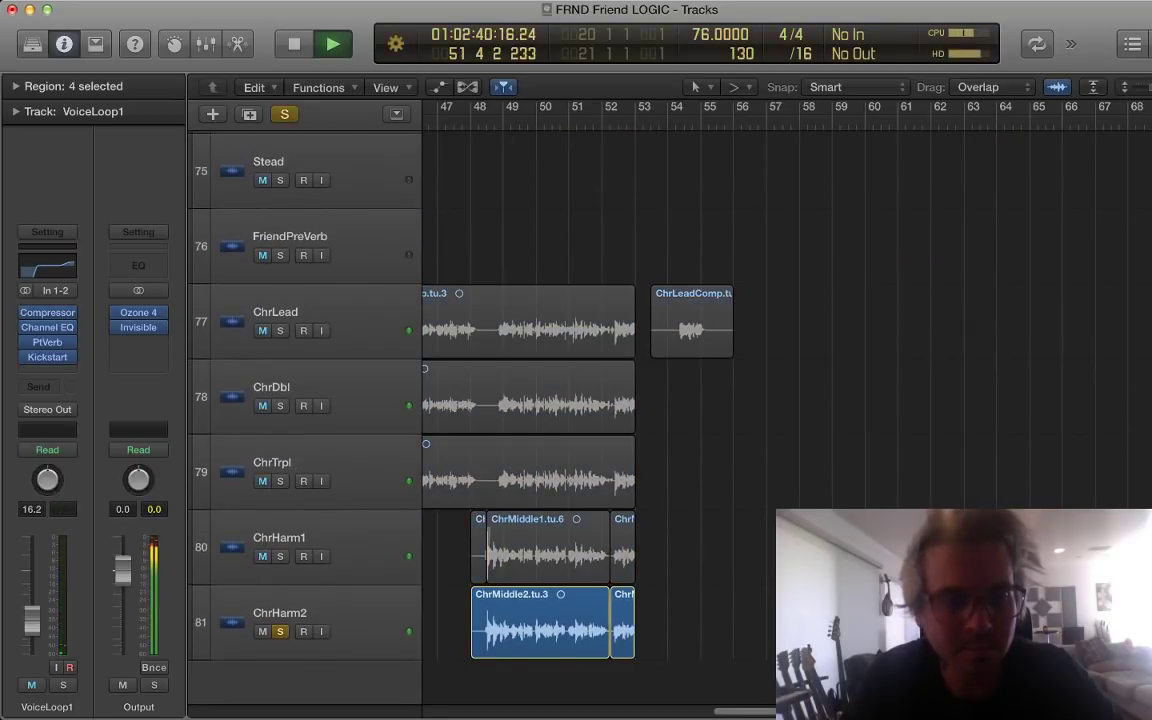
click(280, 556)
click(280, 481)
click(280, 405)
click(280, 330)
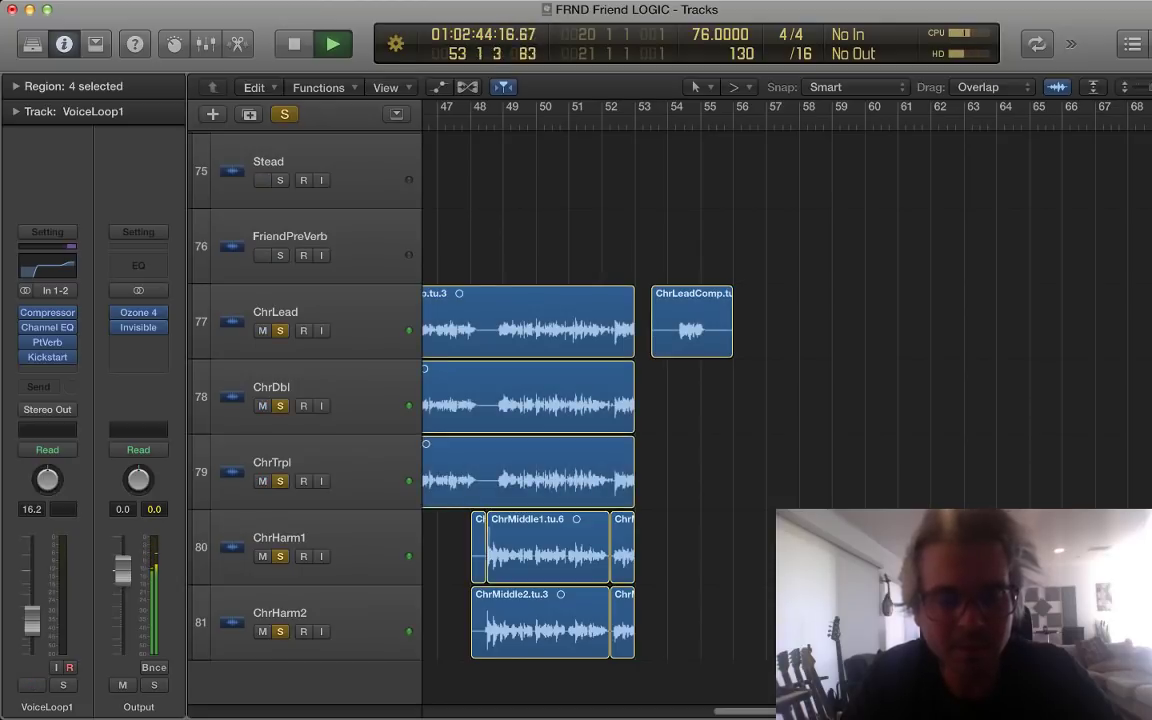
Step: Restart playback of the soloed chorus vocals from about bar 51 and examine their waveforms up close
key(space)
key(space)
key(super+Right)
key(super+Right)
key(super+Right)
key(super+Right)
key(super+Right)
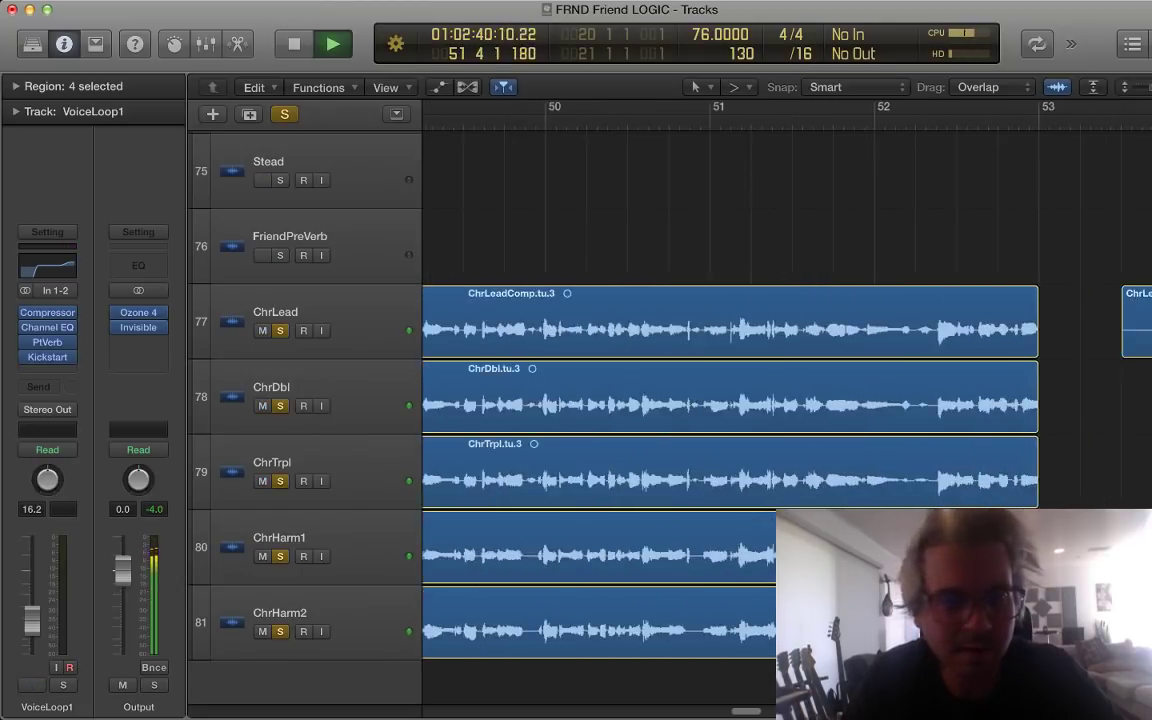
Step: Remove ChrLead, ChrDbl and ChrTrpl from the solo and play only the two chorus harmony tracks
key(space)
click(280, 330)
click(280, 405)
click(280, 481)
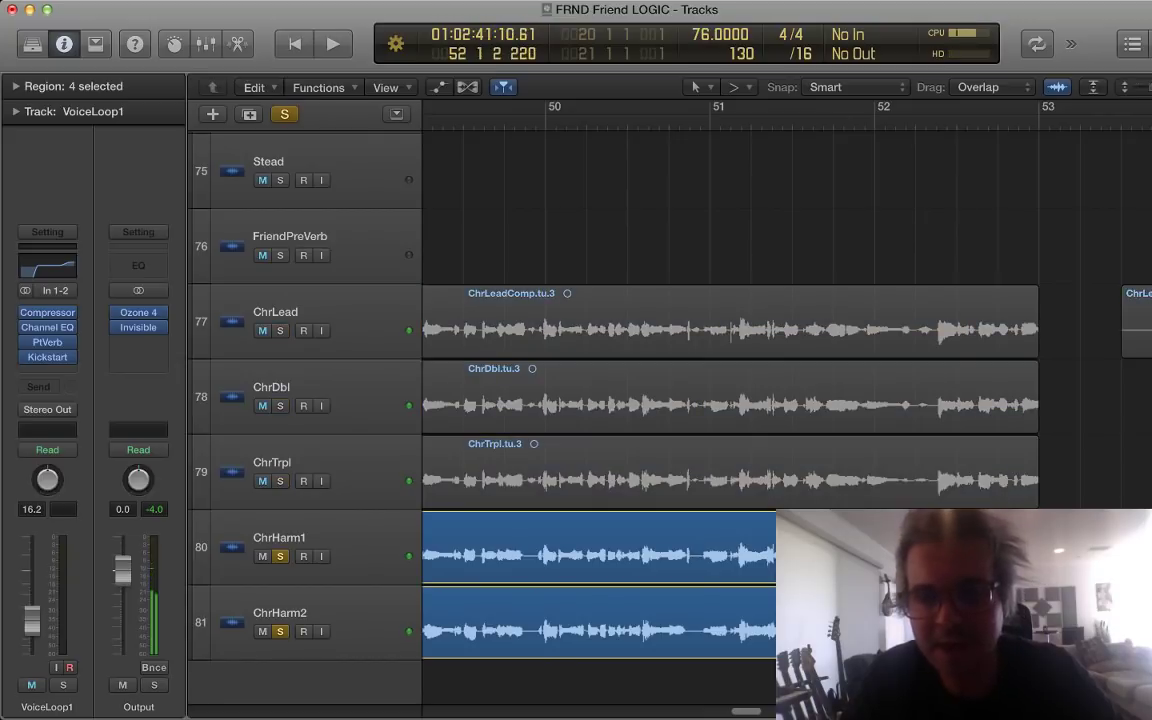
key(space)
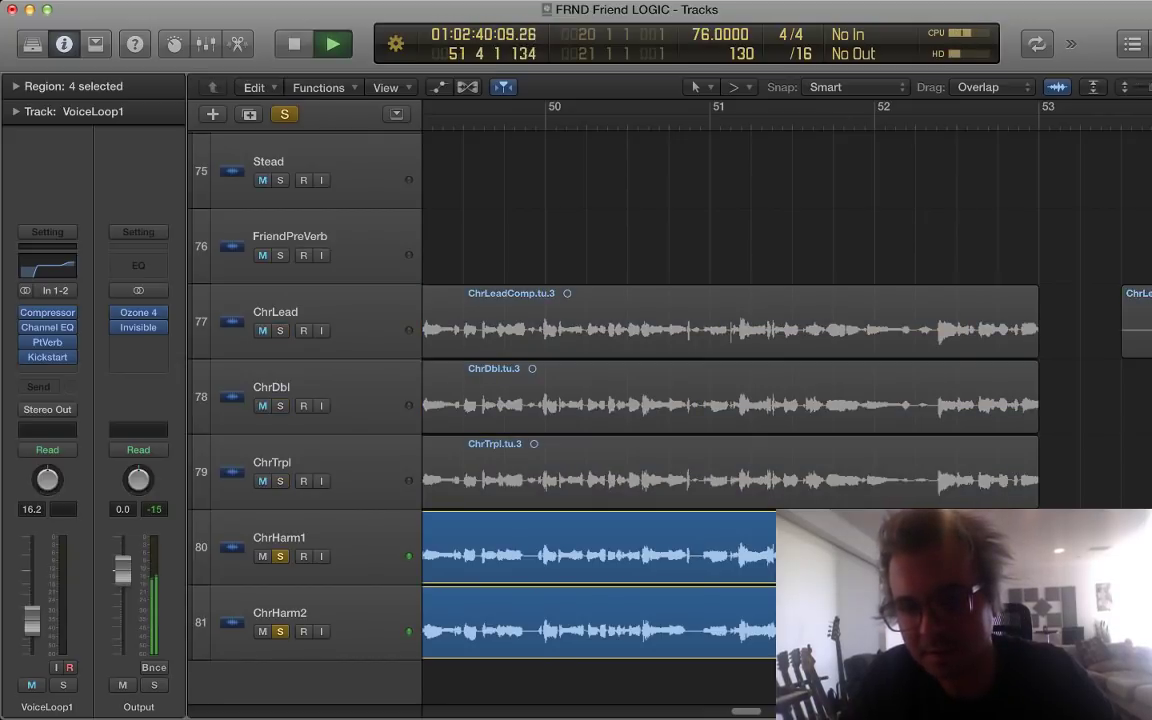
Step: Widen the view of the chorus vocals, stop playback and clear the solos on ChrHarm1 and ChrHarm2
key(super+Left)
key(super+Left)
key(super+Left)
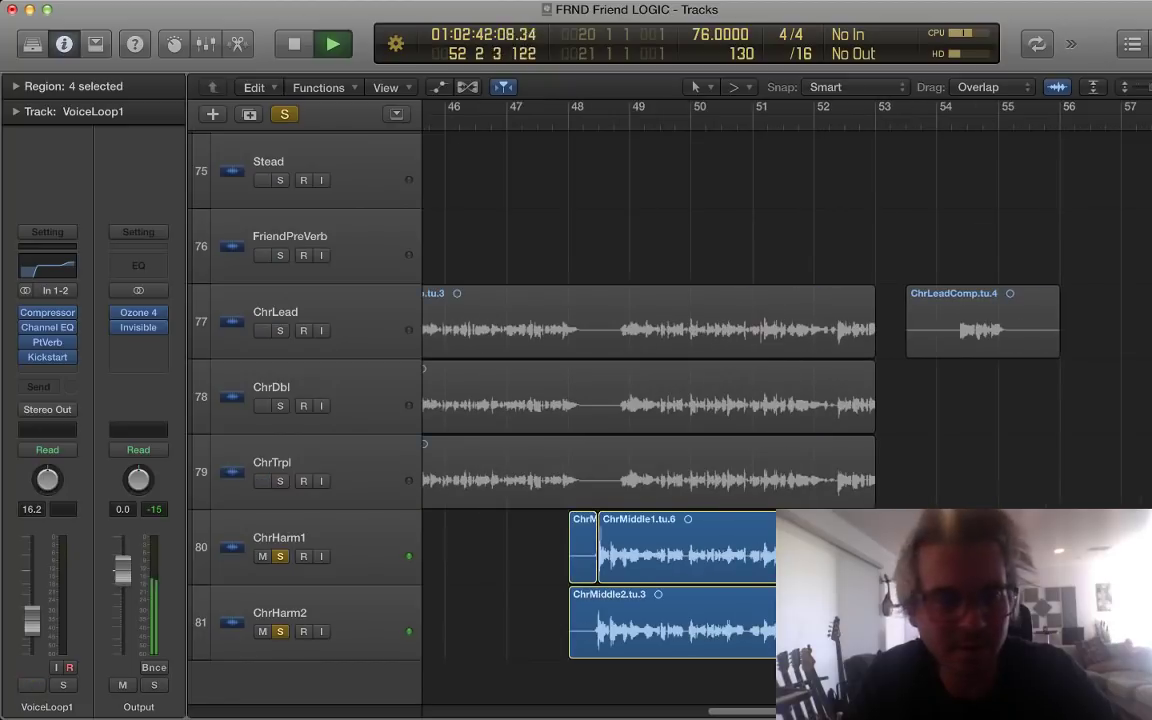
key(space)
click(280, 556)
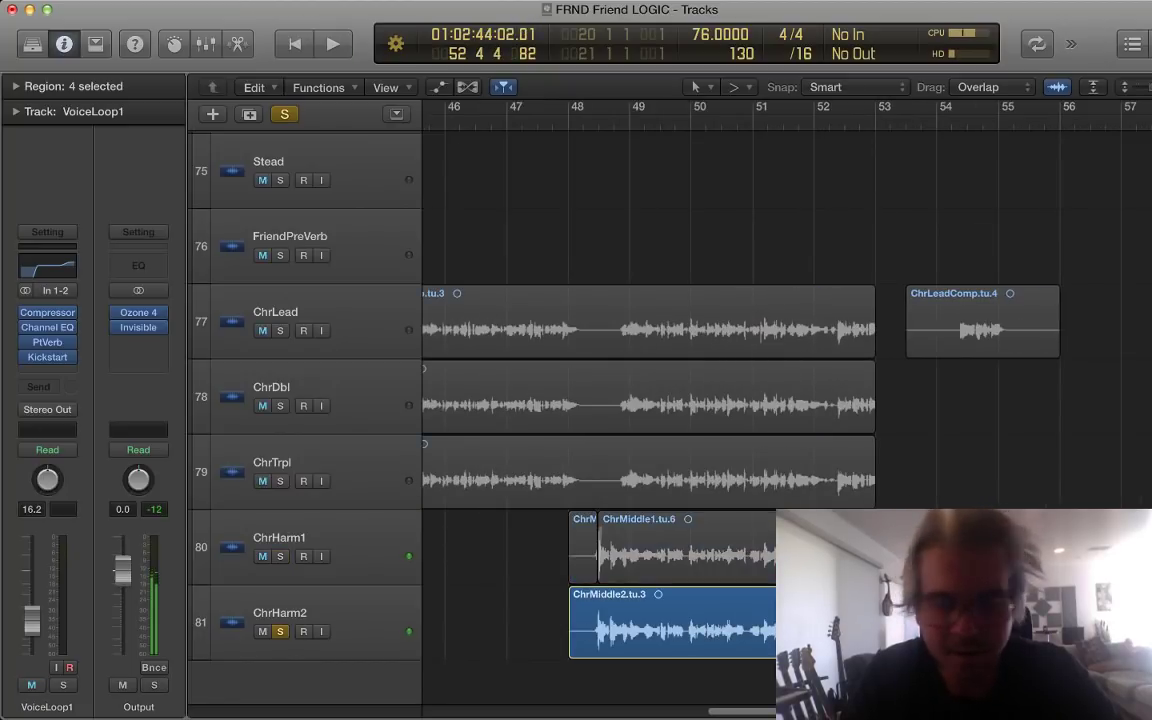
click(280, 631)
Step: Play the full arrangement from about bar 53 at the WeirdLoop1 and VoiceLoop1 tracks
scroll(280, 631, up, 5)
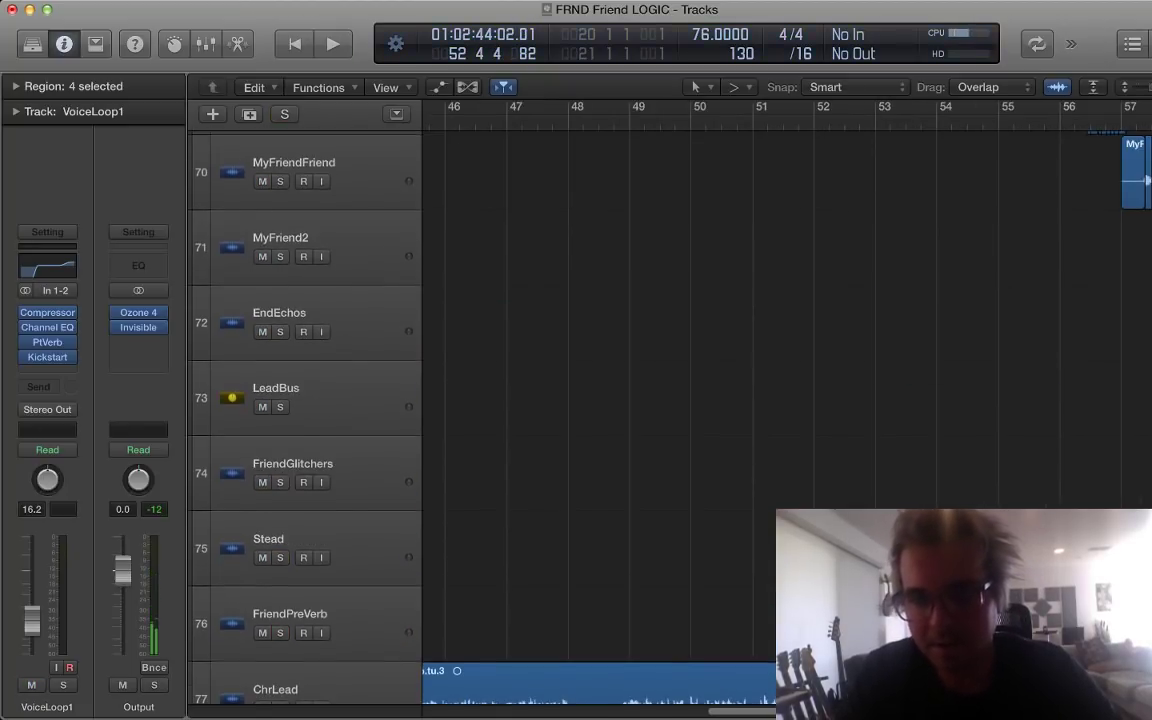
scroll(650, 400, up, 15)
scroll(650, 400, right, 2)
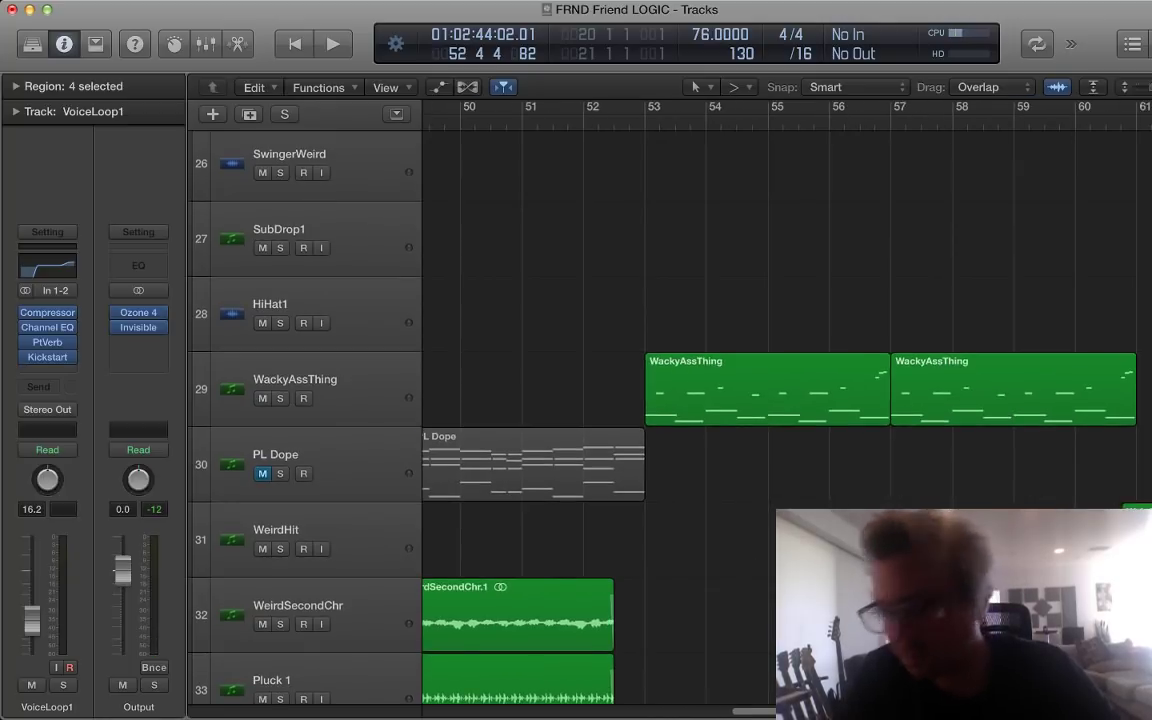
key(super+Left)
scroll(650, 400, up, 10)
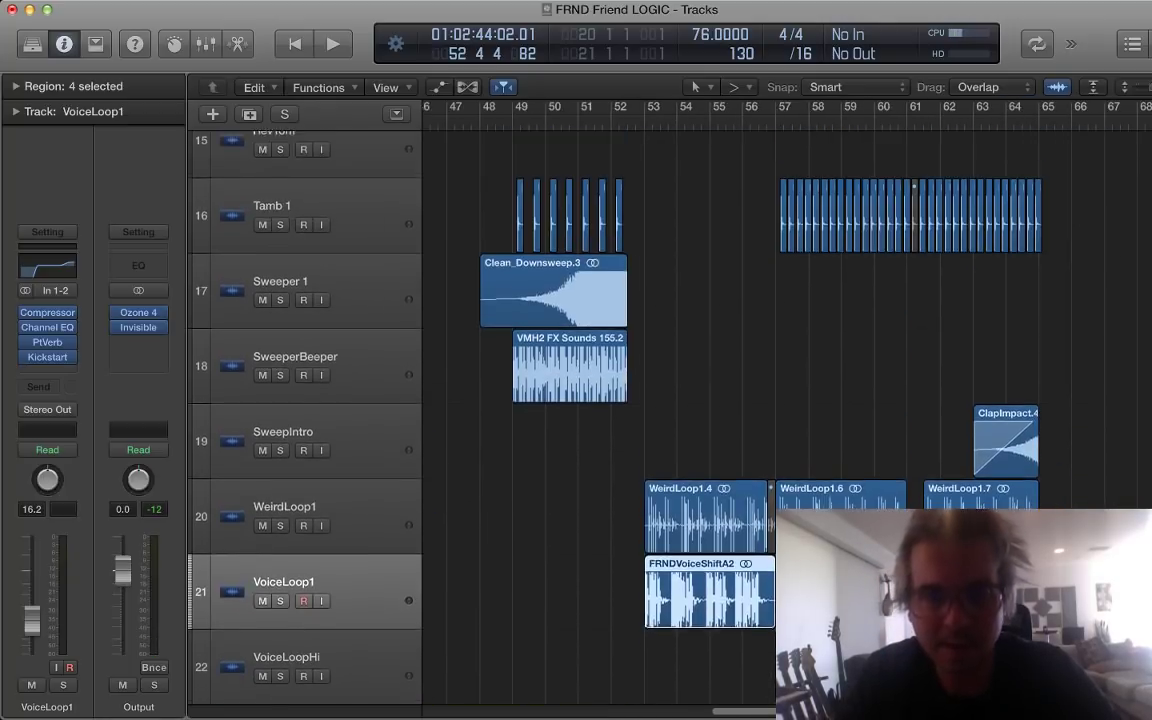
scroll(650, 400, down, 3)
key(space)
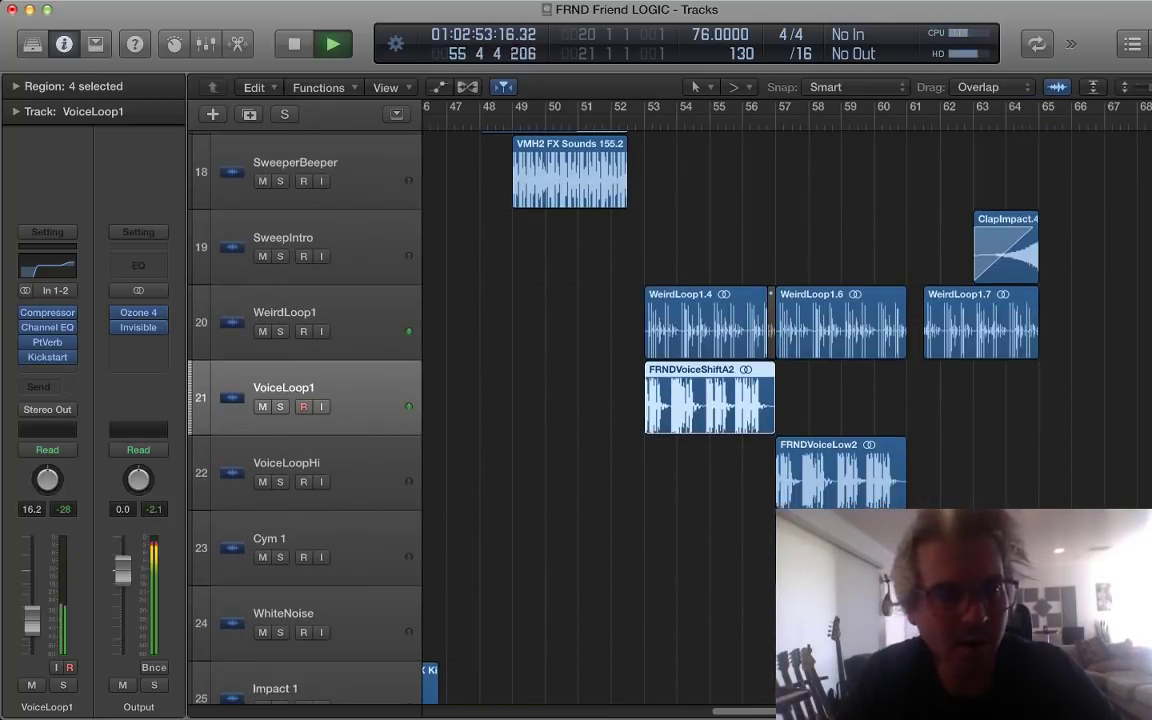
Step: Solo VoiceLoopHi briefly during playback at about bar 57, clear its solo, stop playback and deselect its regions
key(Down)
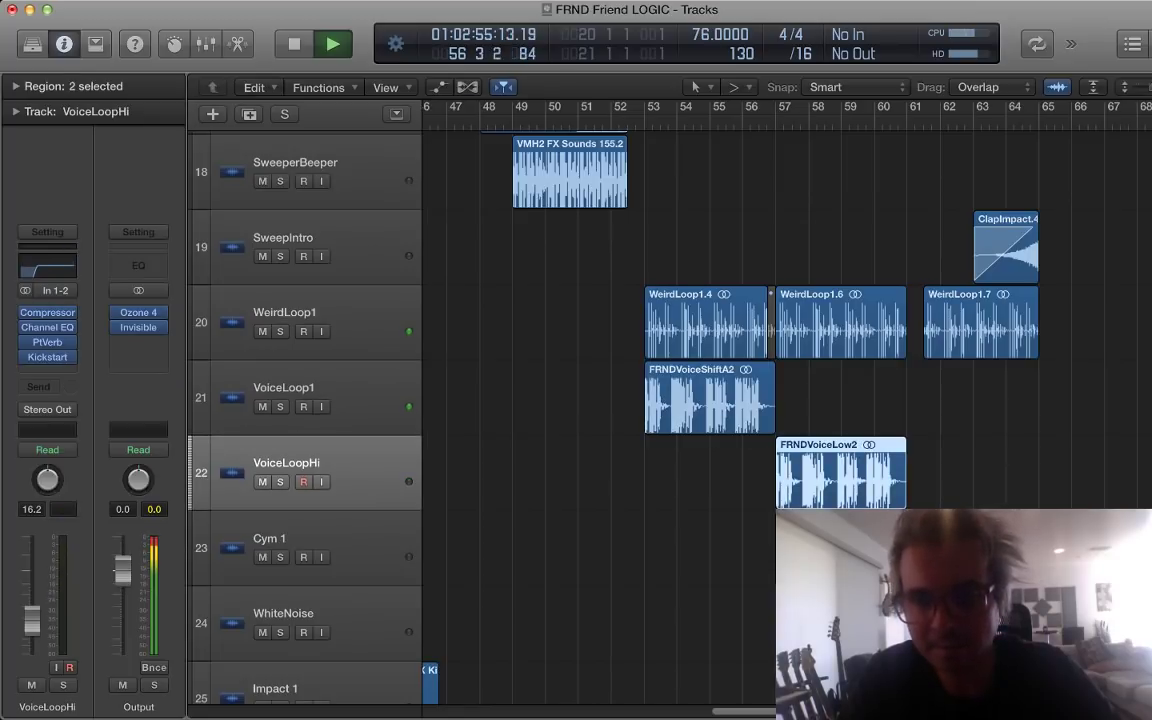
key(super+Right)
key(super+Right)
key(super+Right)
key(super+Down)
key(super+Down)
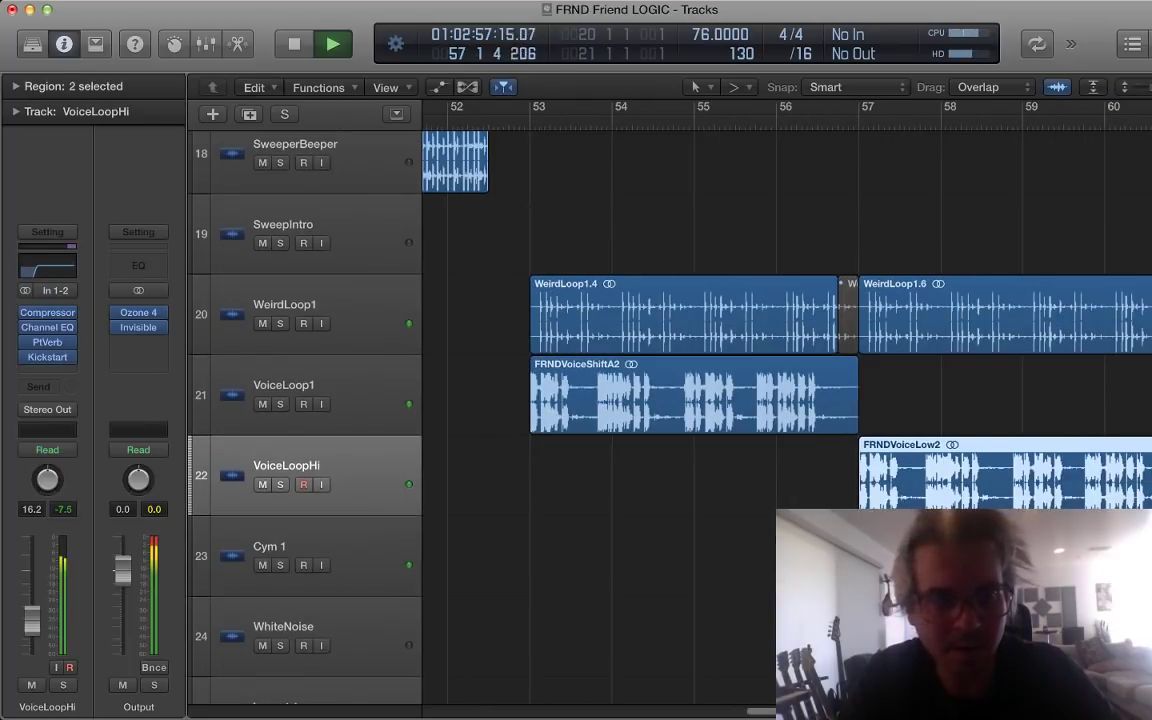
key(s)
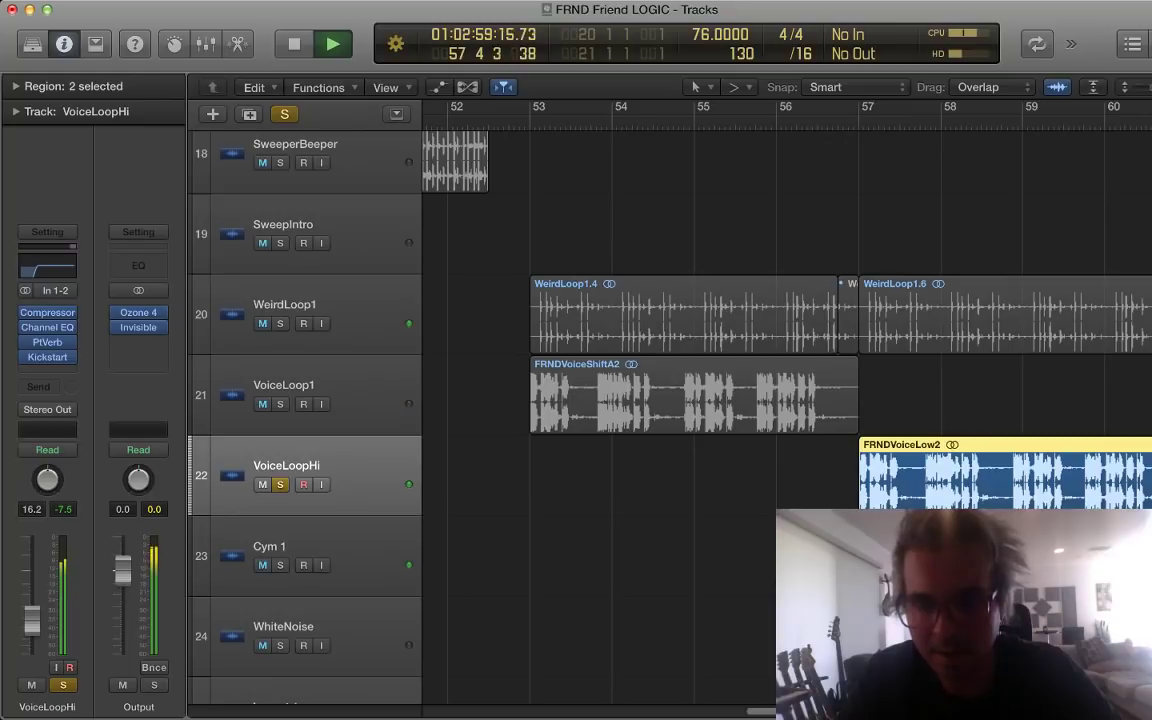
key(s)
key(space)
key(shift+super+a)
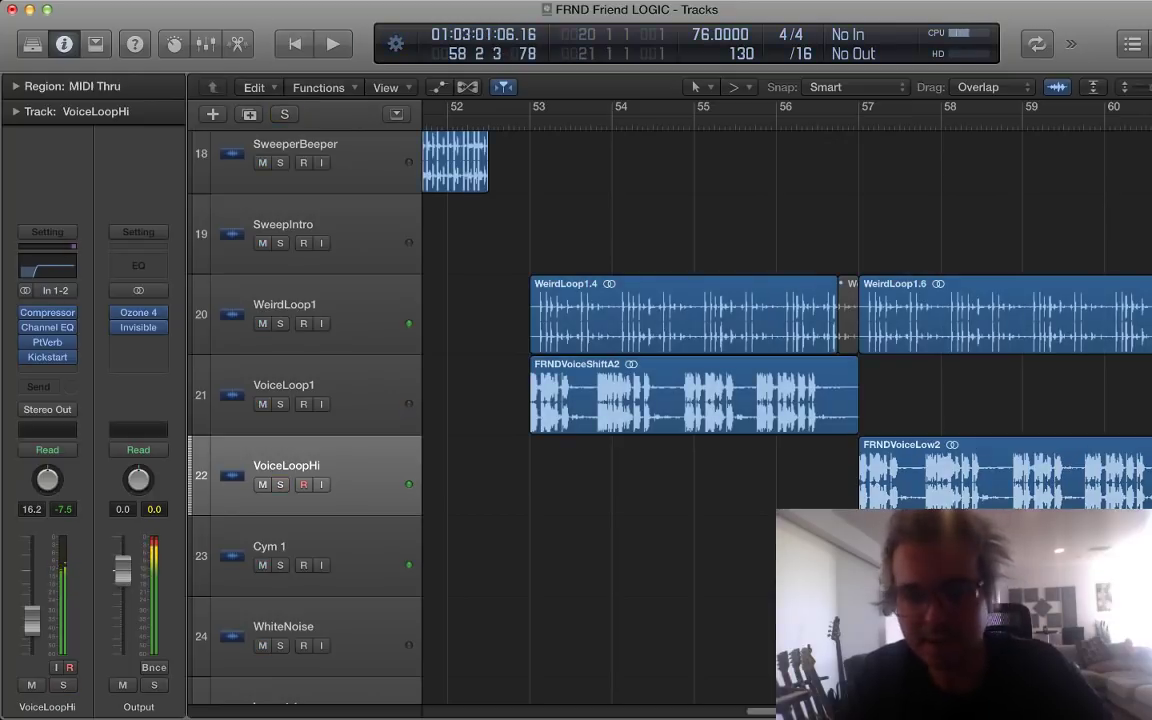
Step: Examine the FRNDVoiceLow2 region's waveform in the audio file editor and close the editor area
scroll(670, 400, down, 1)
double_click(950, 460)
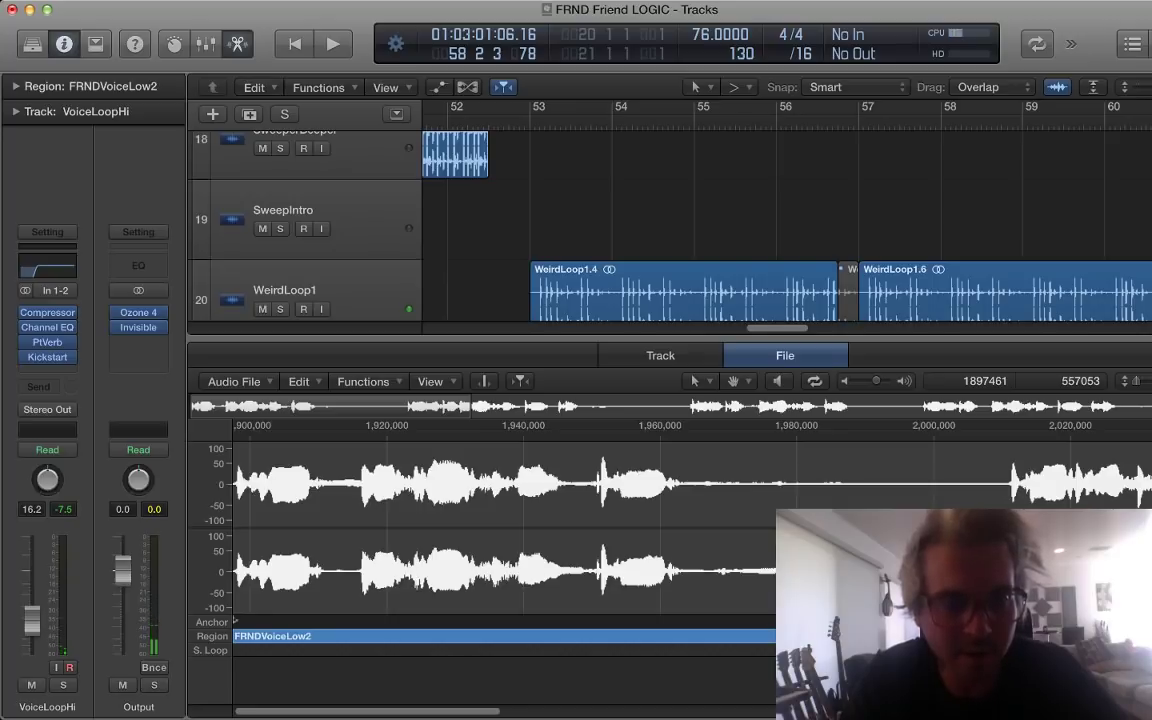
key(super+Tab)
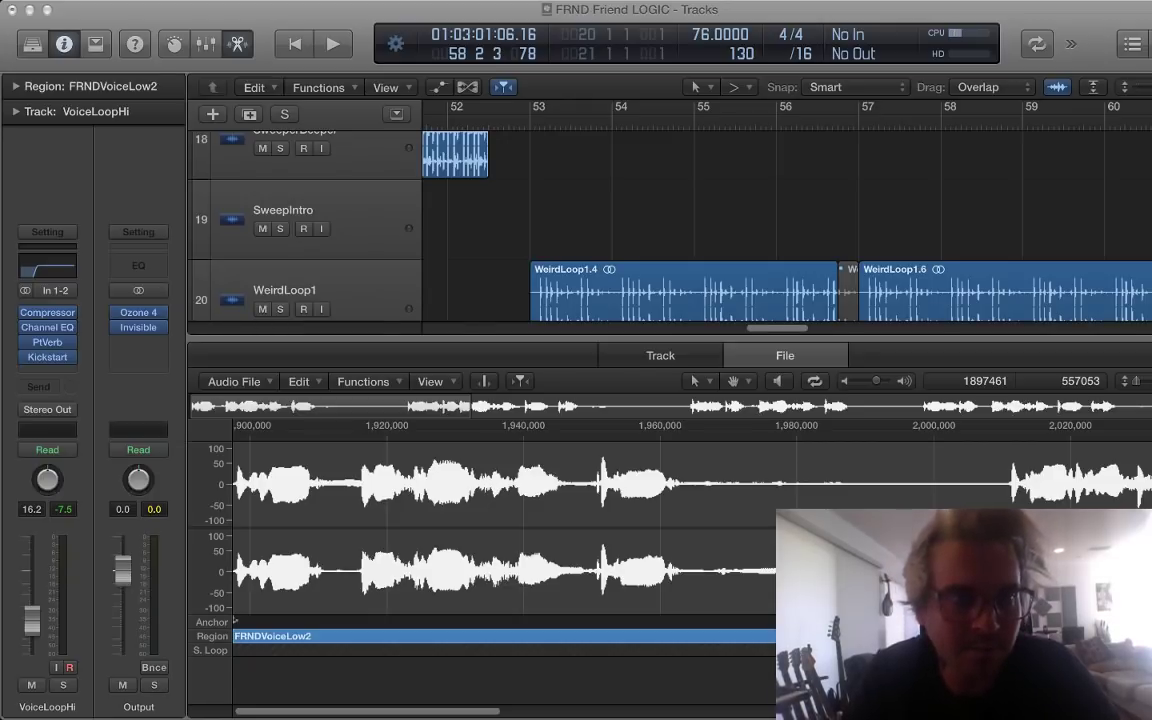
key(x)
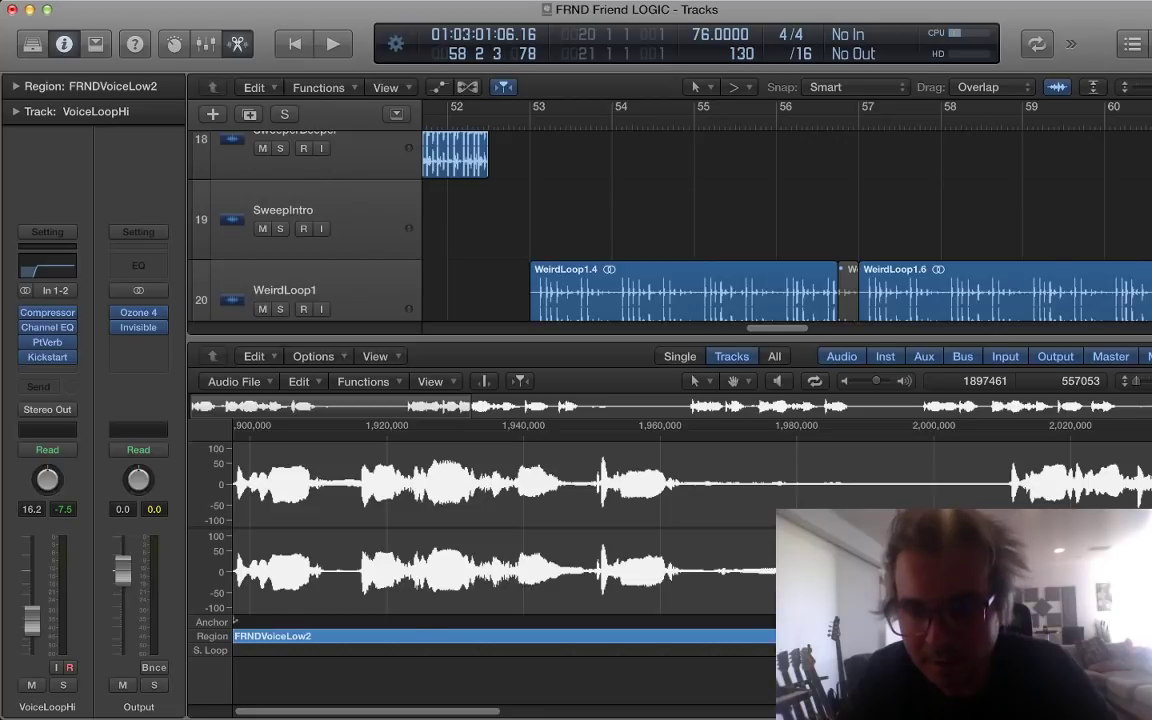
key(x)
Step: Place the playhead at about bar 56.2 and select the GlitchNew track with all its regions
scroll(670, 420, down, 8)
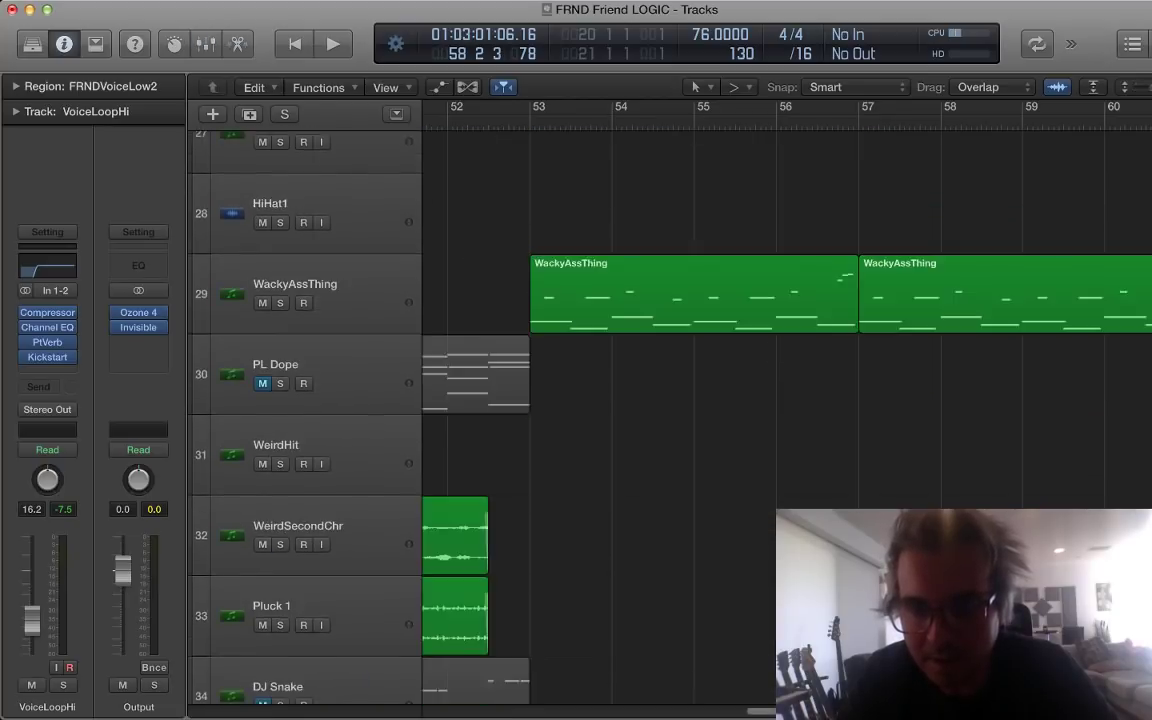
scroll(670, 420, down, 20)
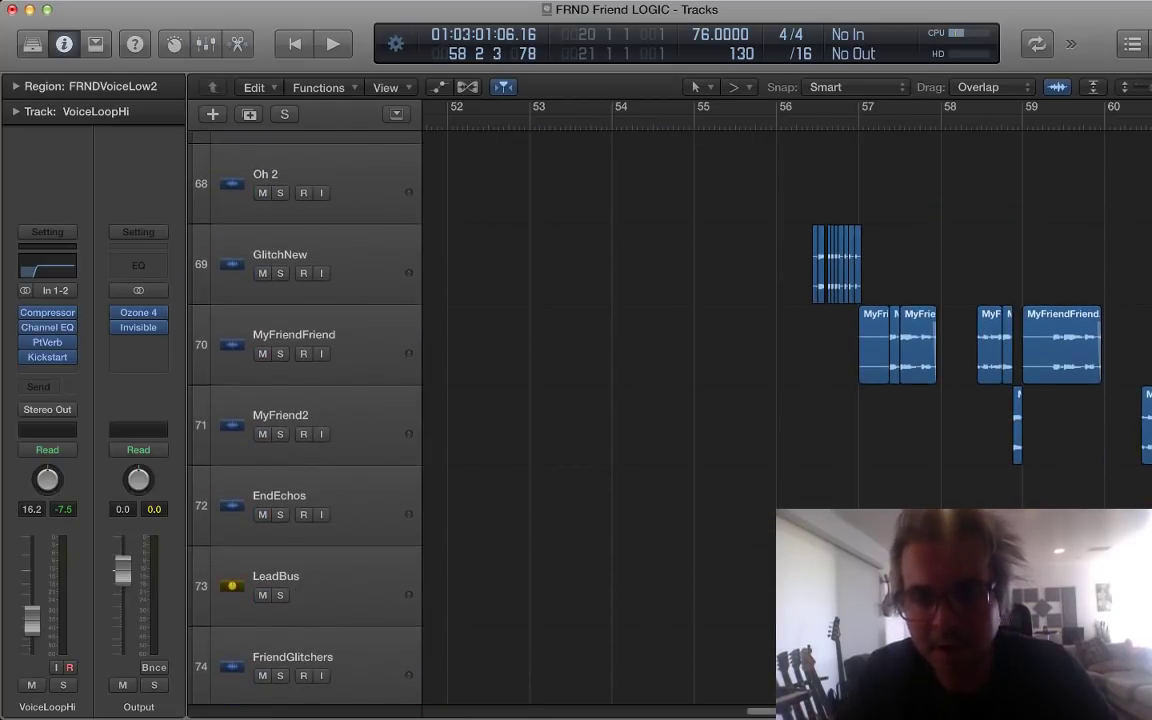
click(797, 122)
key(super+Right)
key(super+Right)
key(super+Right)
key(super+Right)
key(super+Down)
key(super+Down)
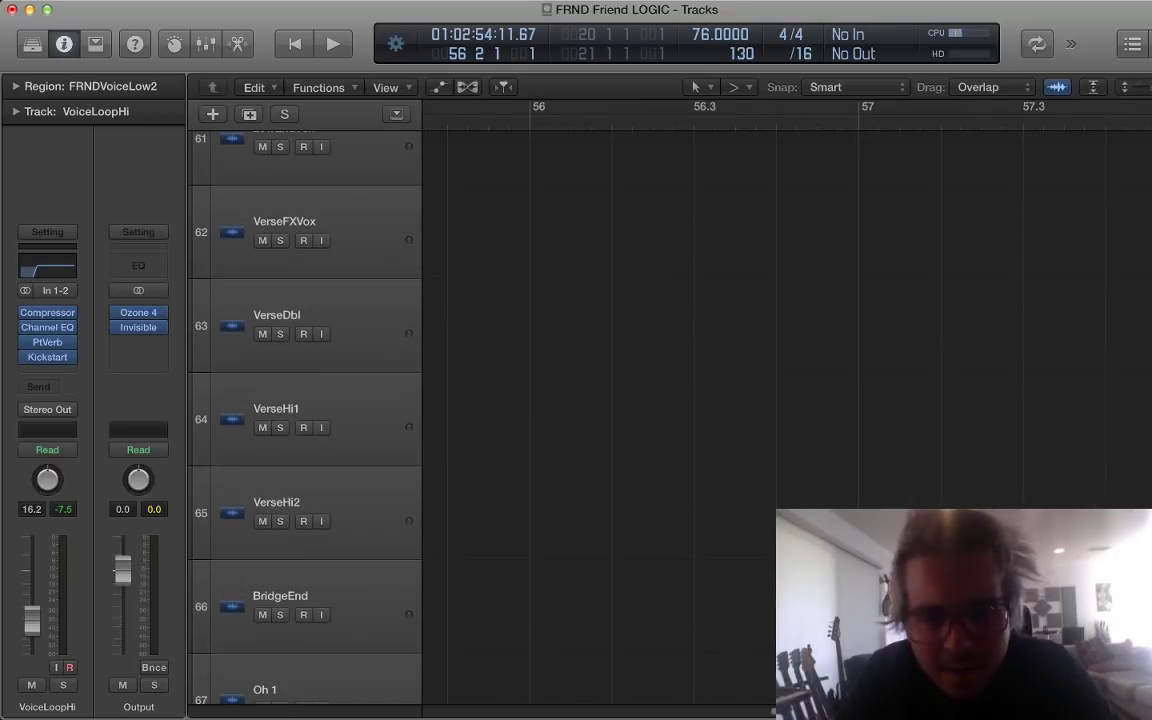
scroll(670, 420, down, 5)
click(350, 410)
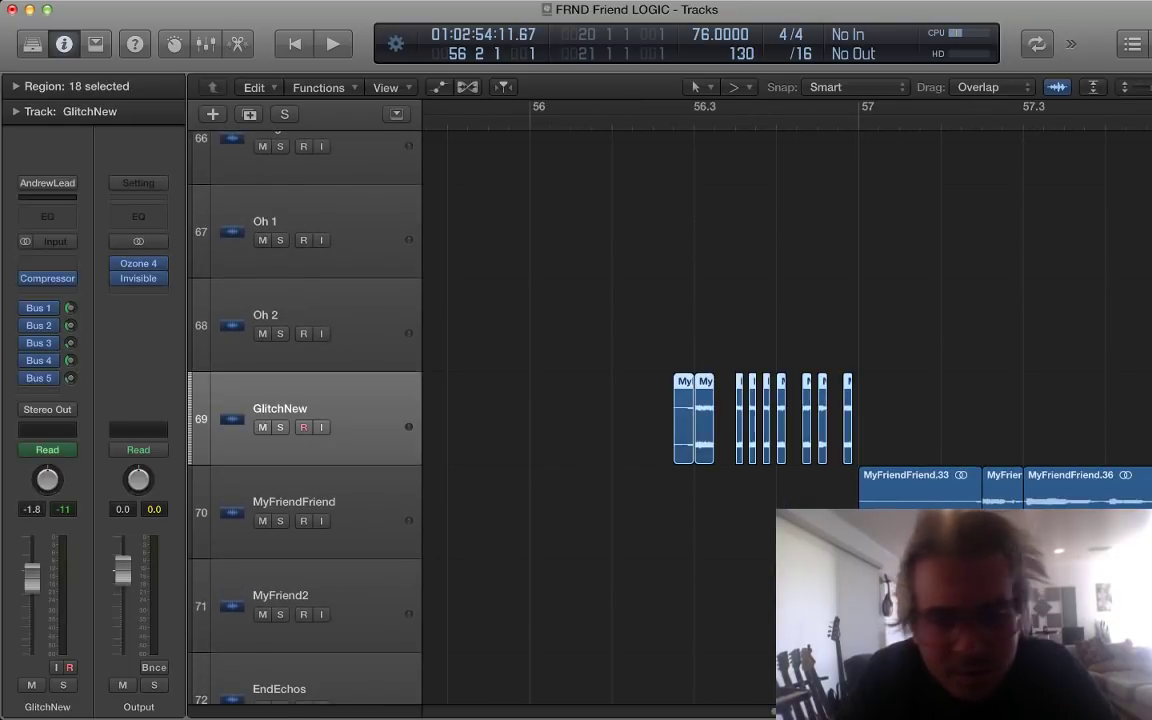
Step: Solo the GlitchNew track and play its chopped vocal regions leading into bar 57
key(z)
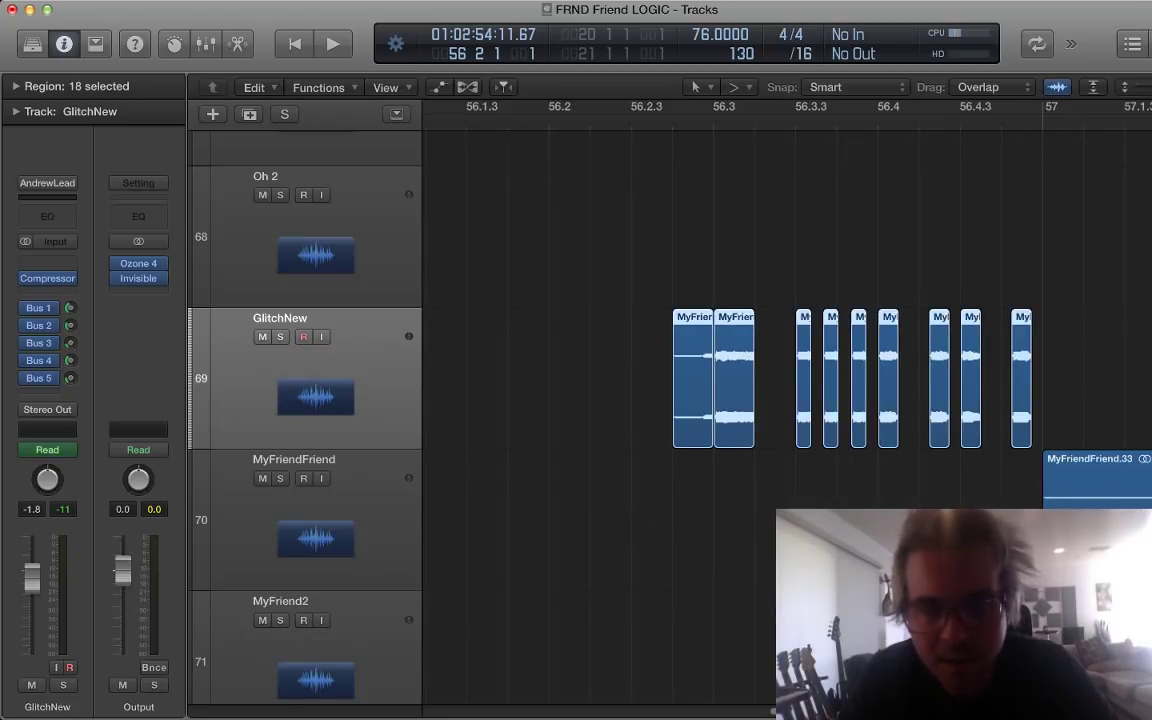
key(s)
key(space)
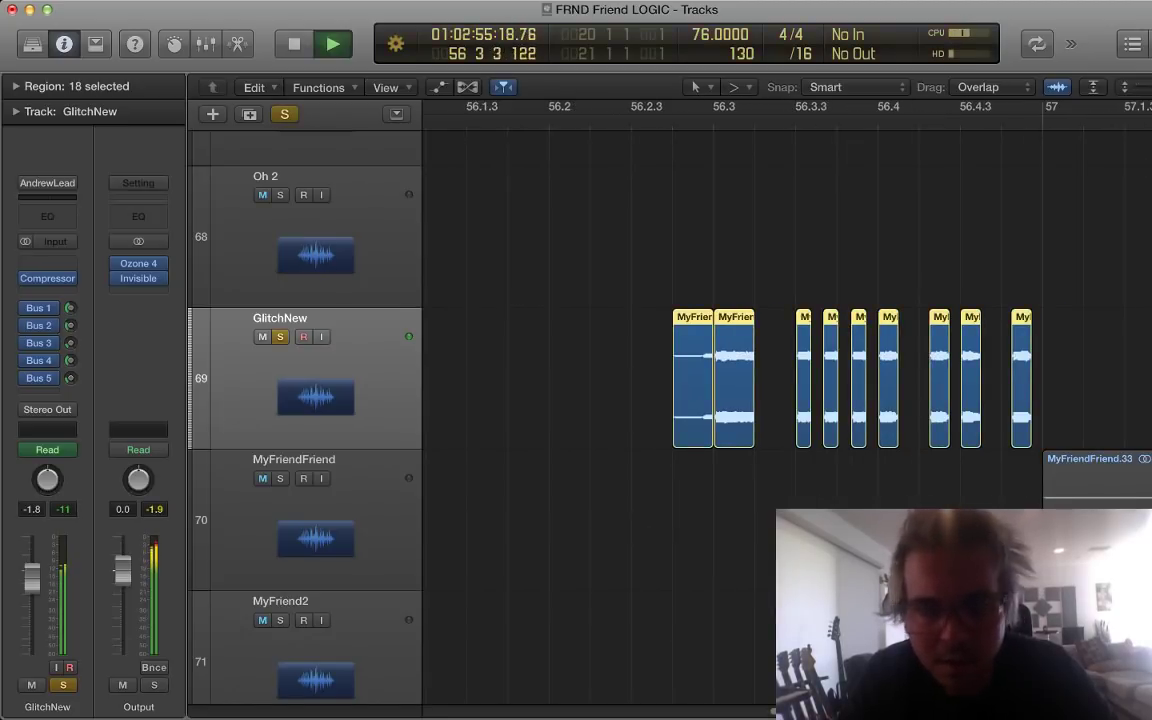
scroll(786, 400, right, 2)
key(super+Left)
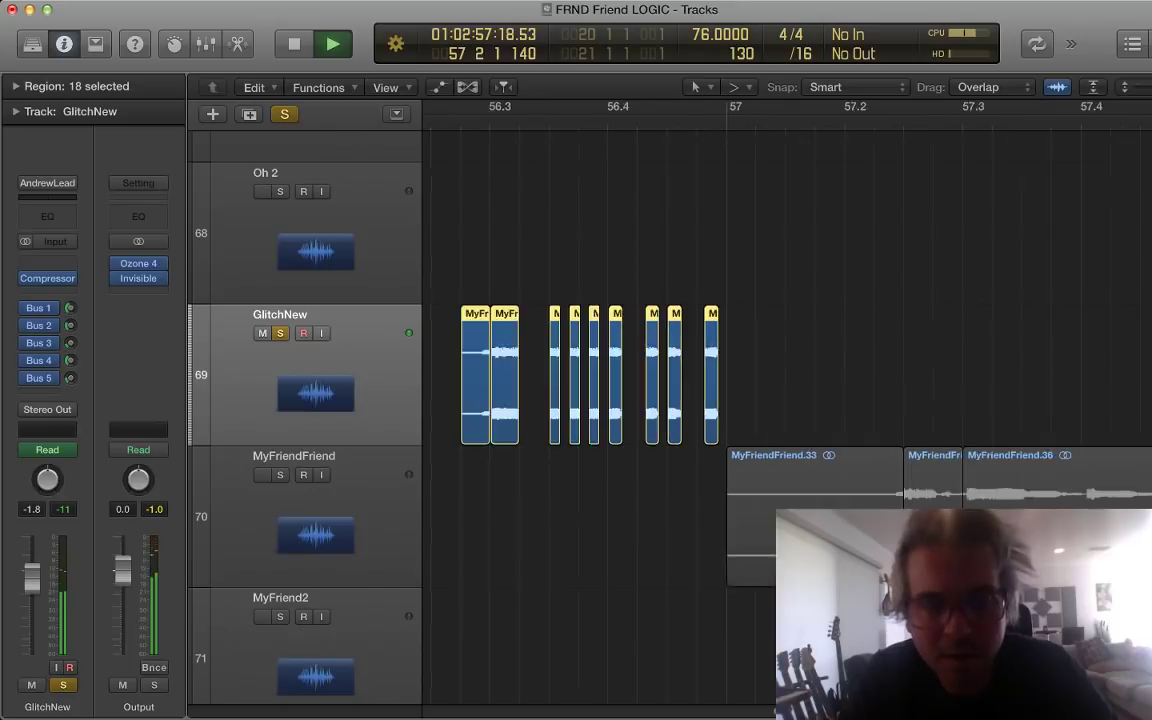
key(super+Left)
key(super+Left)
Step: Replay the soloed GlitchNew regions from about bar 56.2, deselect them and play them once more
key(space)
key(space)
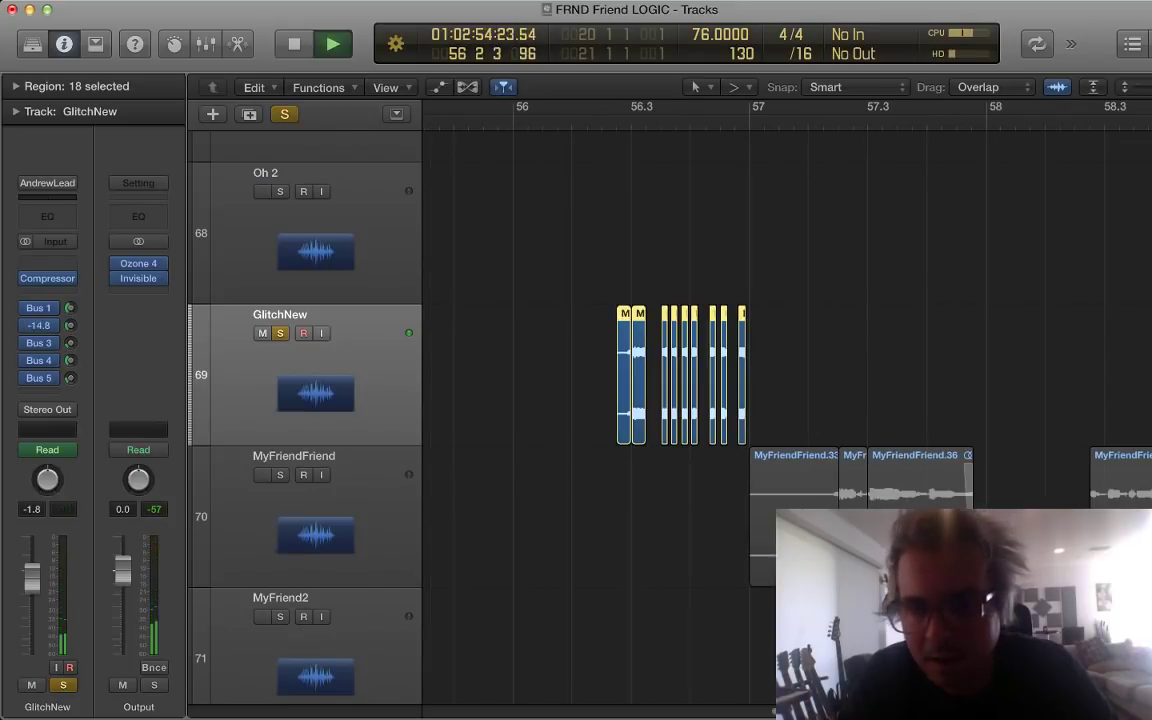
key(super+Right)
key(super+Right)
key(super+Right)
key(super+Left)
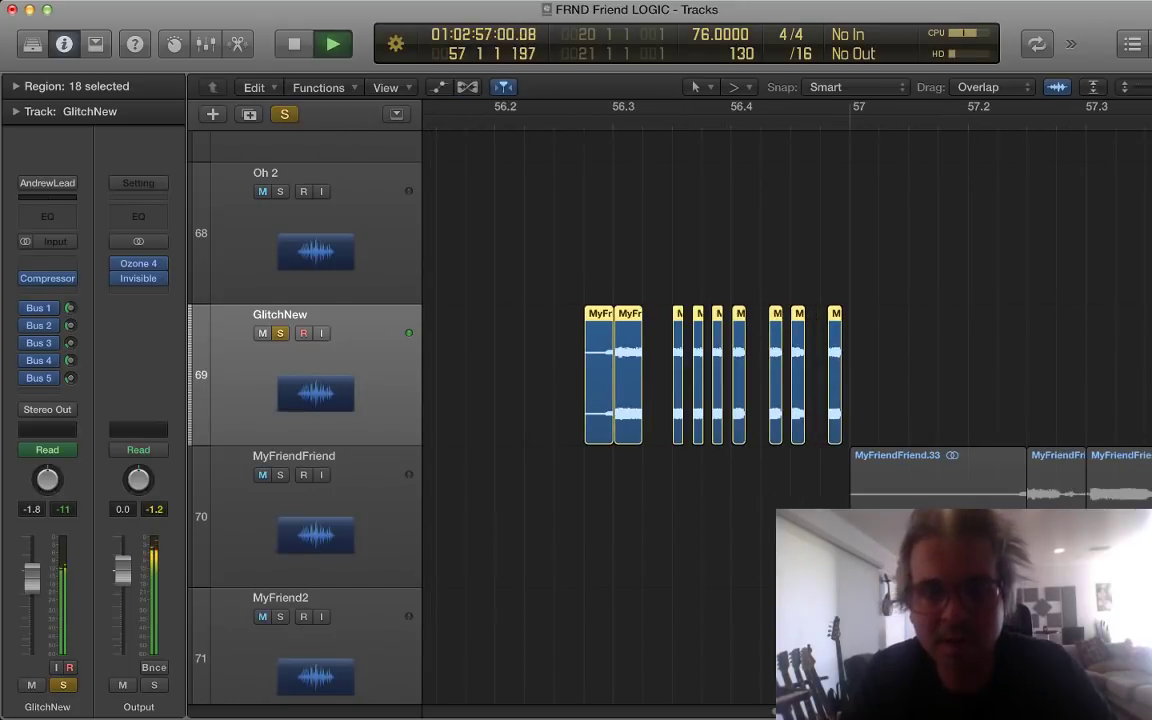
key(space)
key(super+shift+a)
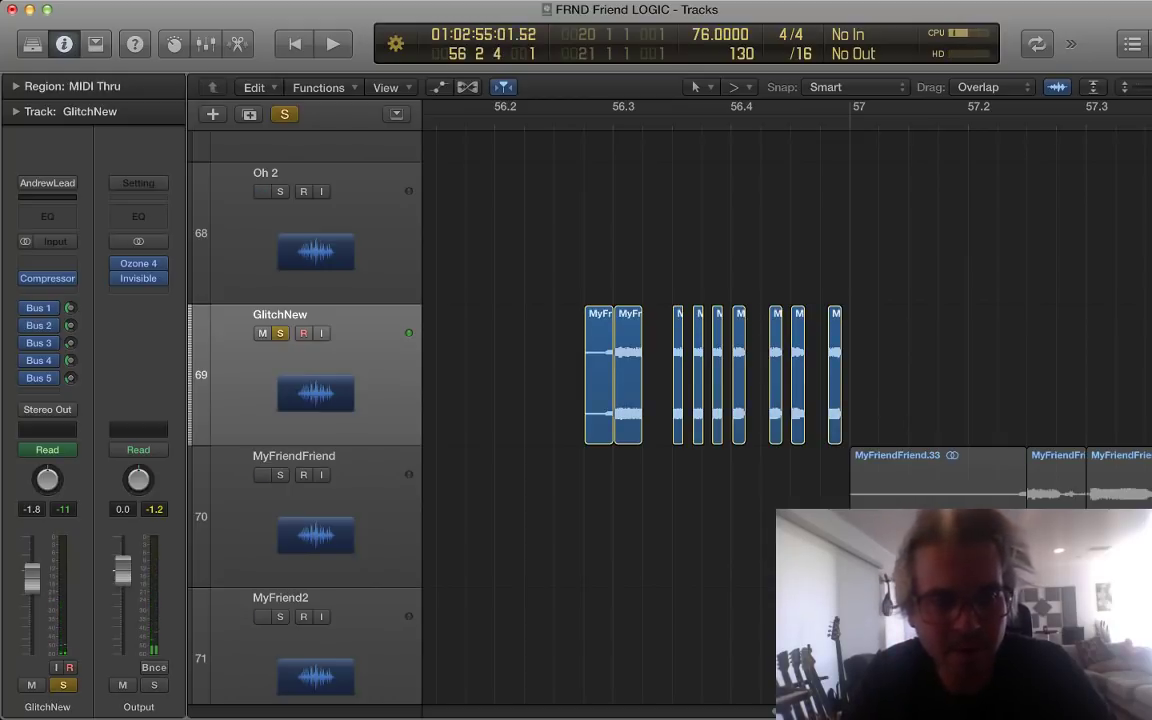
key(space)
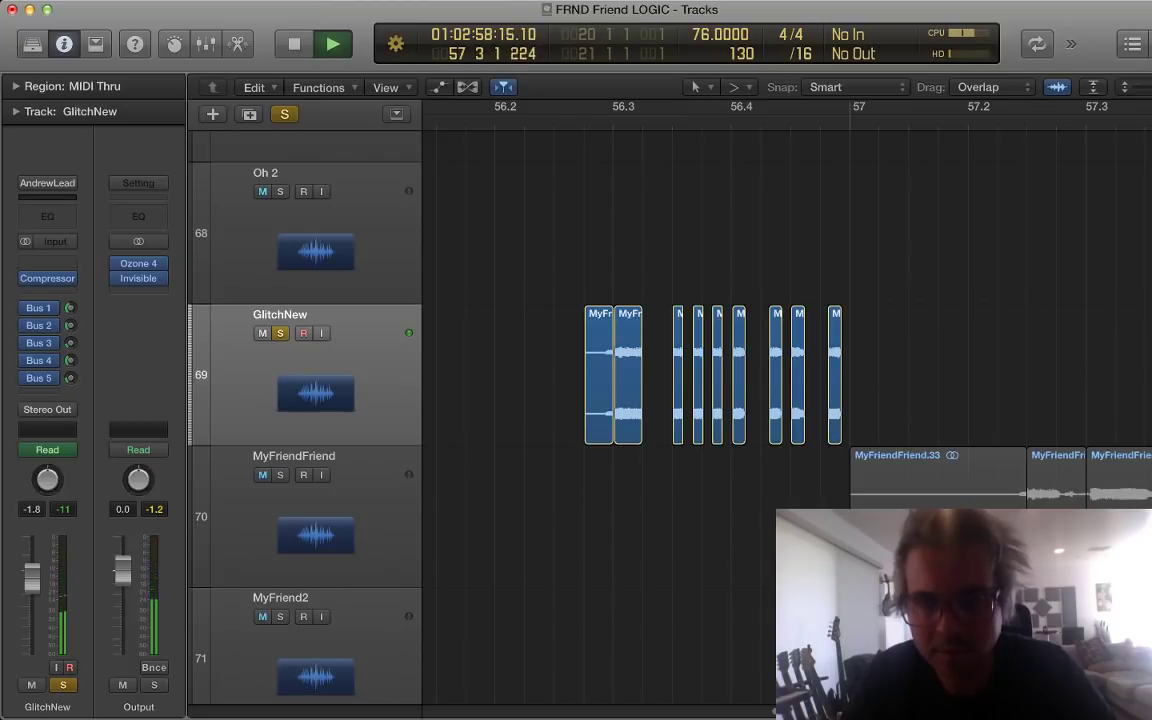
Step: Clear the GlitchNew solo, follow the full mix through the MyFriendFriend and MyFriend2 regions, and stop near bar 61
key(s)
key(super+Left)
key(super+Left)
key(super+Left)
key(super+Left)
key(super+Left)
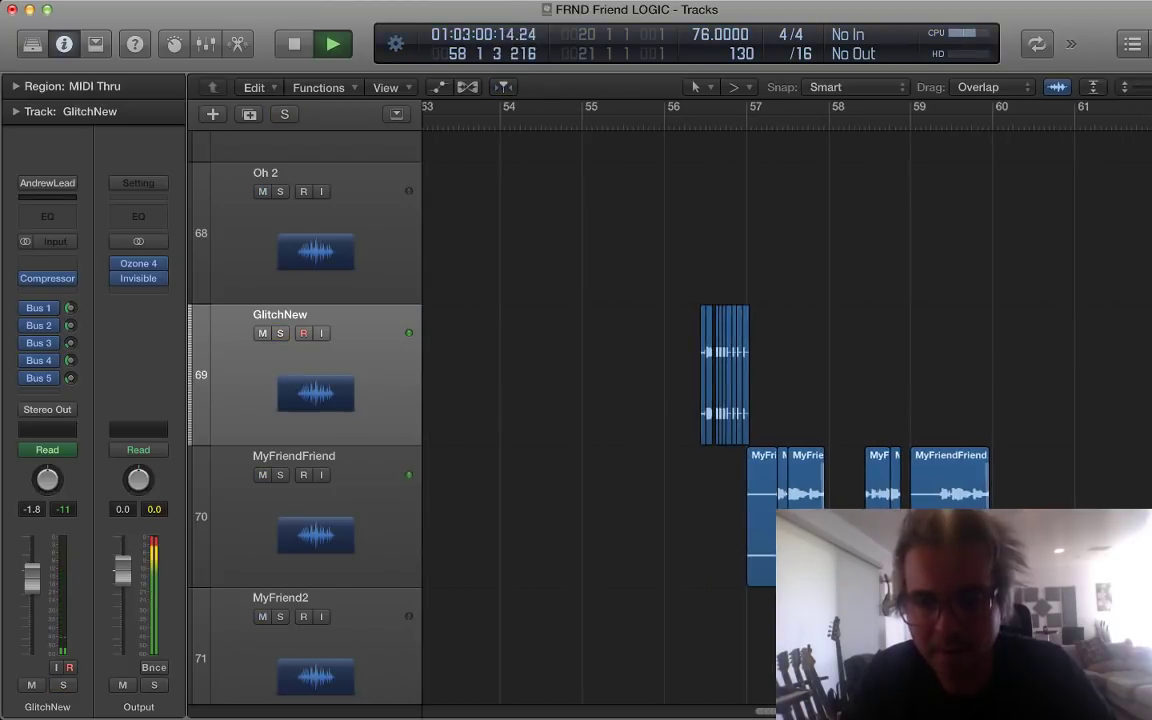
scroll(786, 410, right, 7)
scroll(786, 410, down, 3)
scroll(786, 410, down, 2)
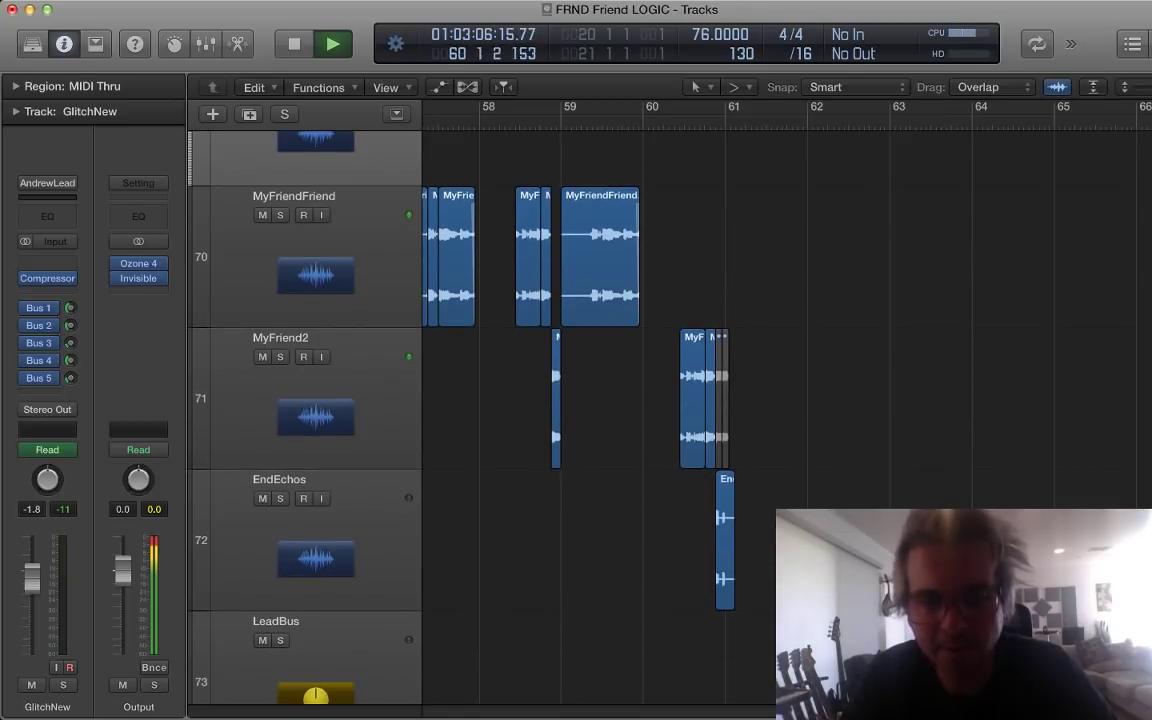
key(super+Up)
key(super+Up)
key(super+Up)
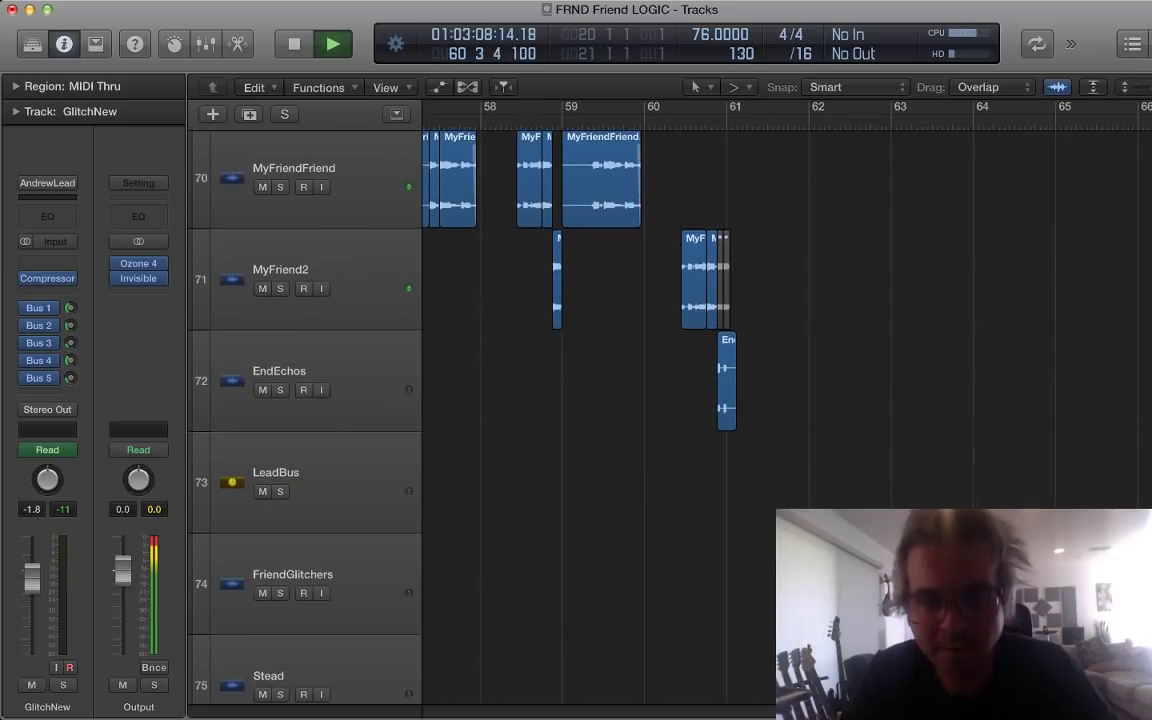
key(space)
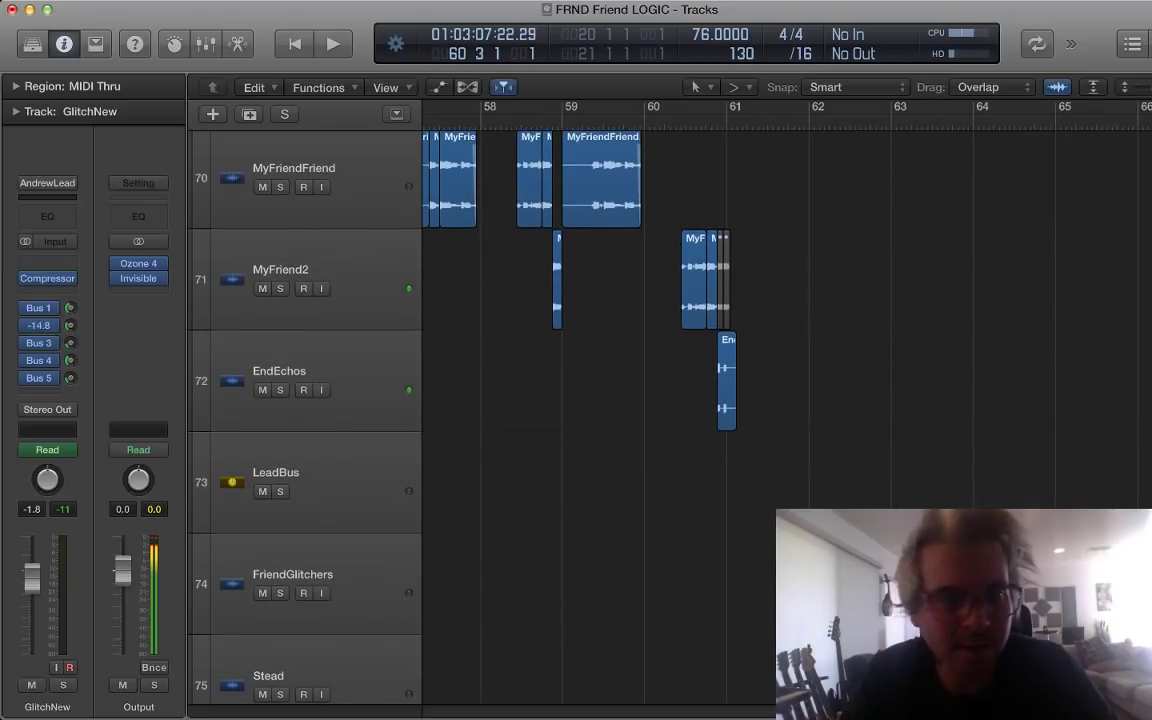
Step: Solo the EndEchos track, play its echo regions from bar 60.3, stop and clear the solo
click(340, 380)
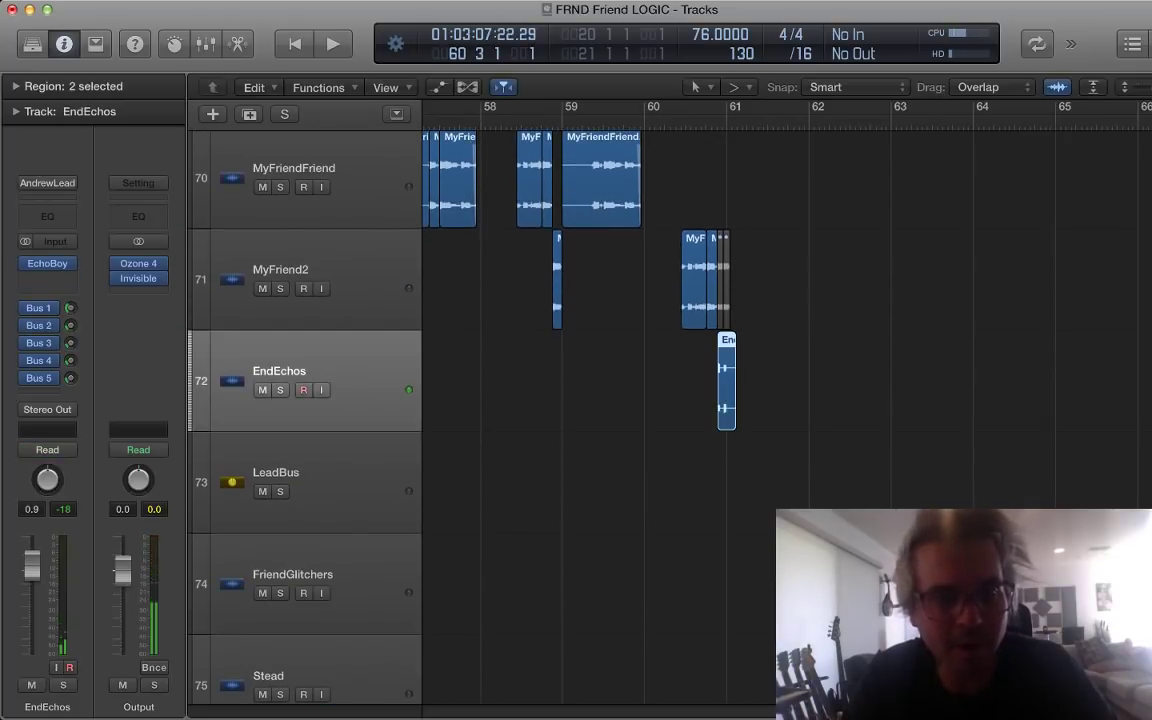
key(s)
key(space)
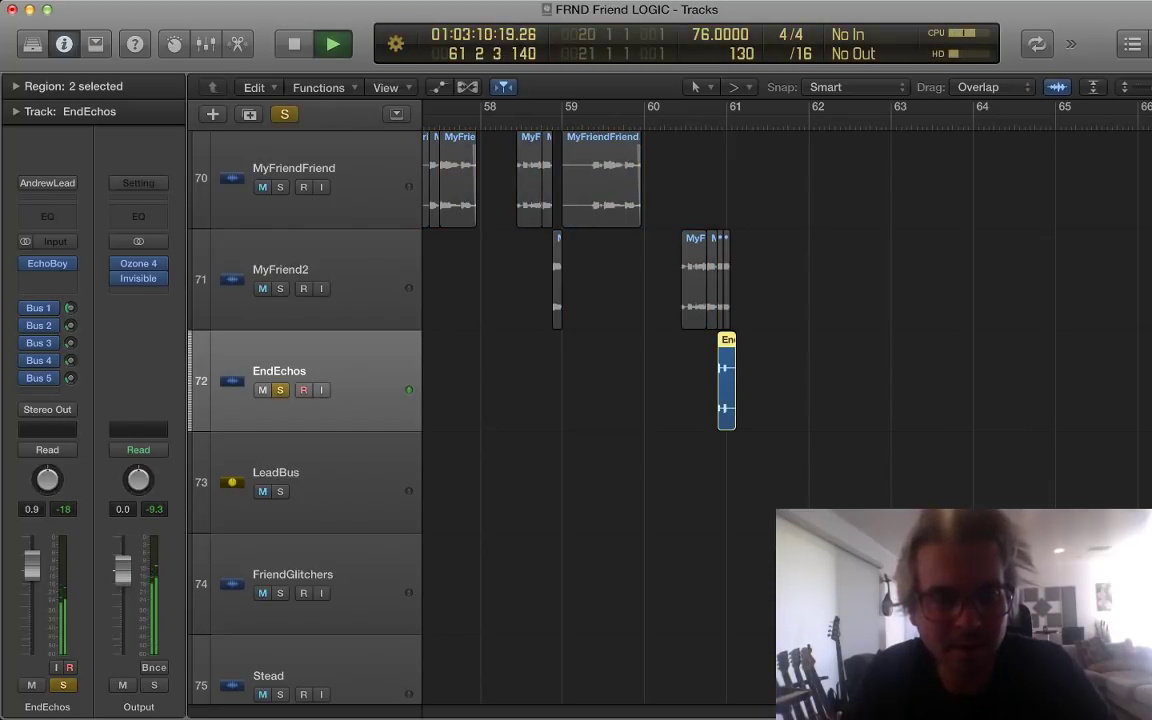
key(space)
key(s)
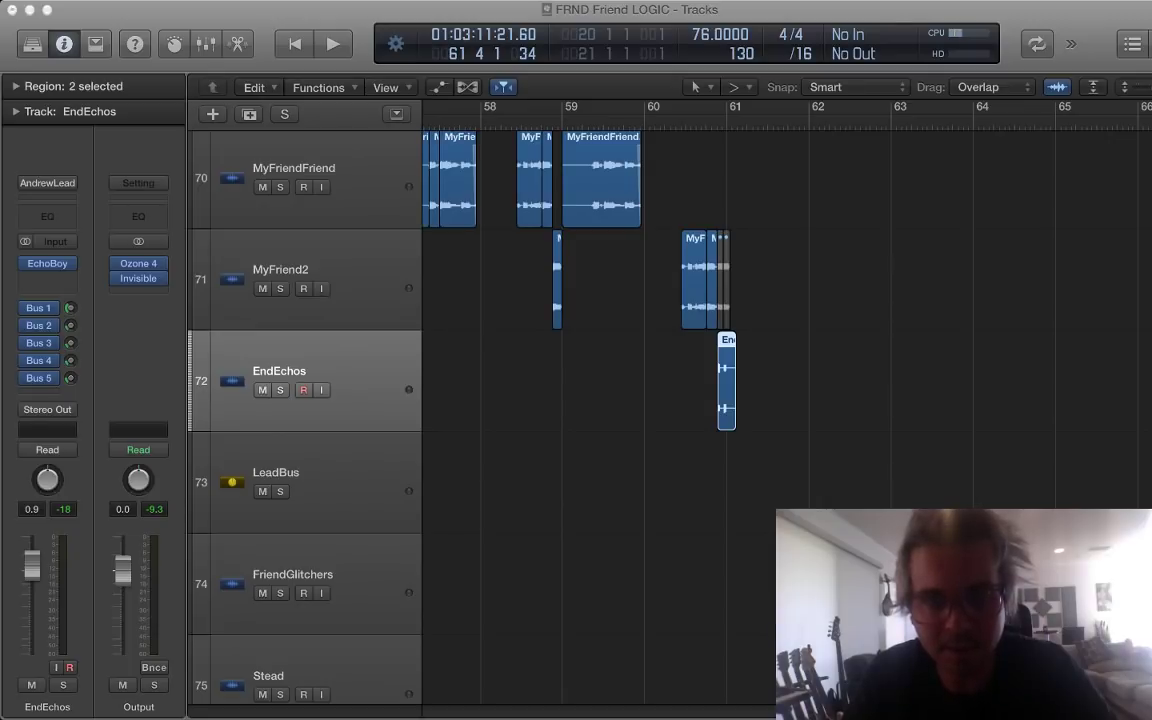
Step: Move the playhead to bar 61, then solo the GuitDROP track and play it
scroll(600, 400, up, 10)
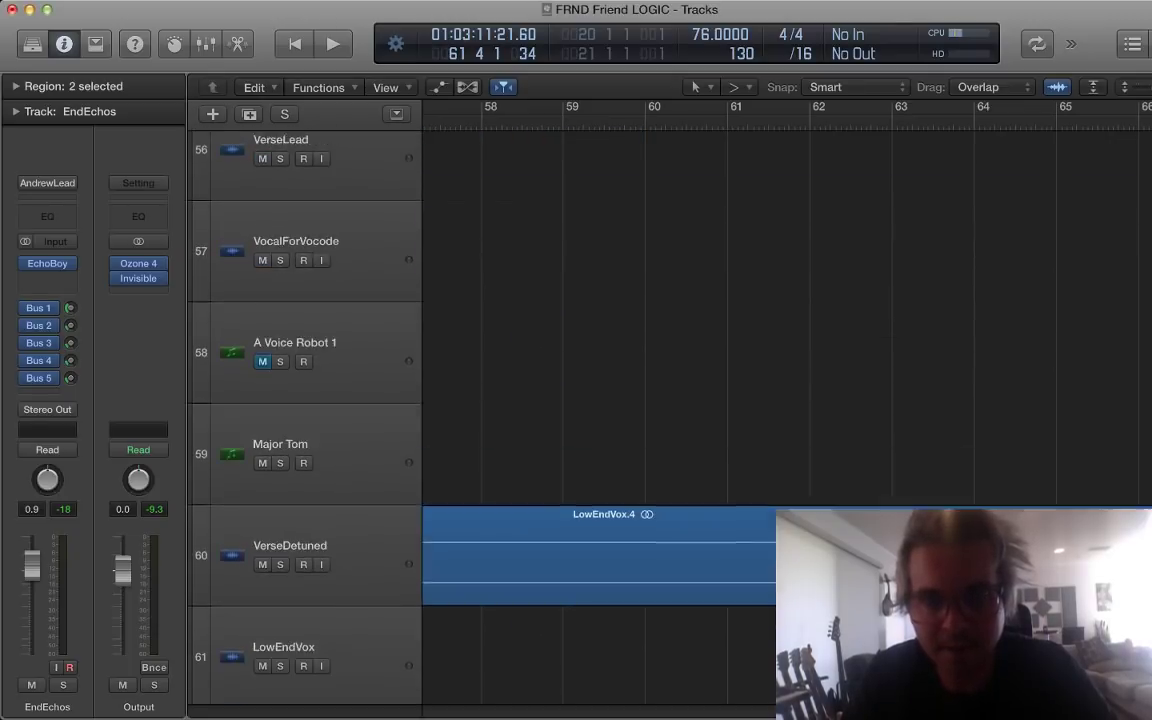
scroll(600, 400, up, 6)
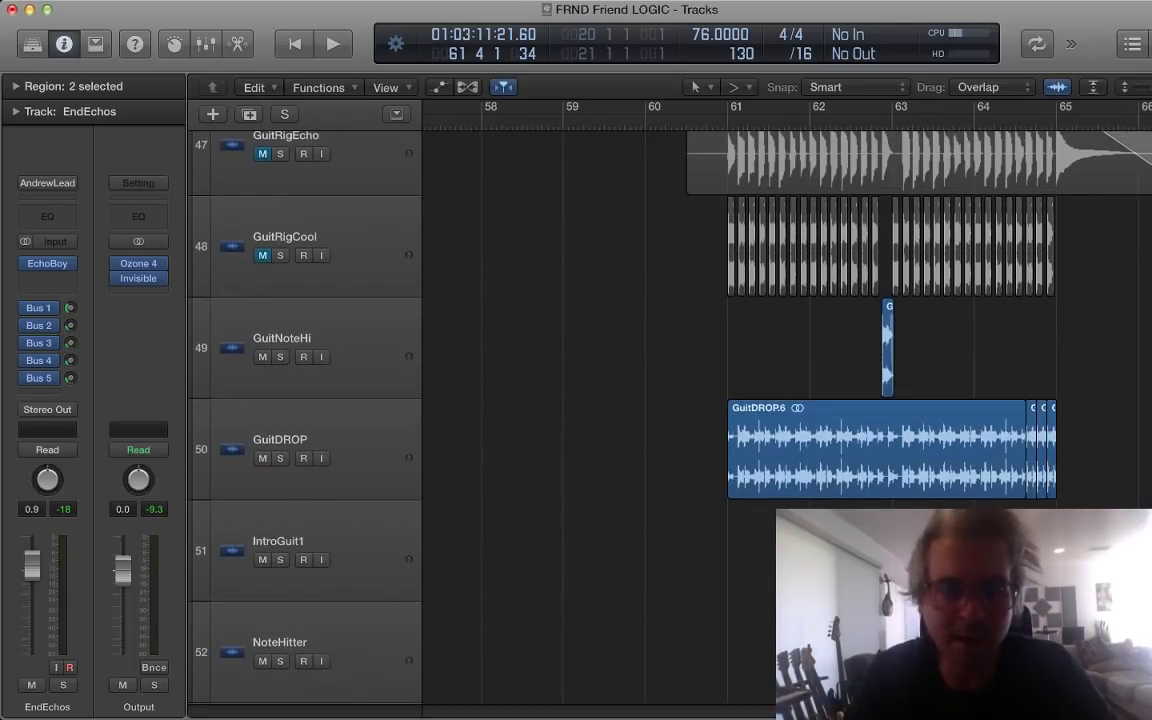
key(comma)
click(340, 440)
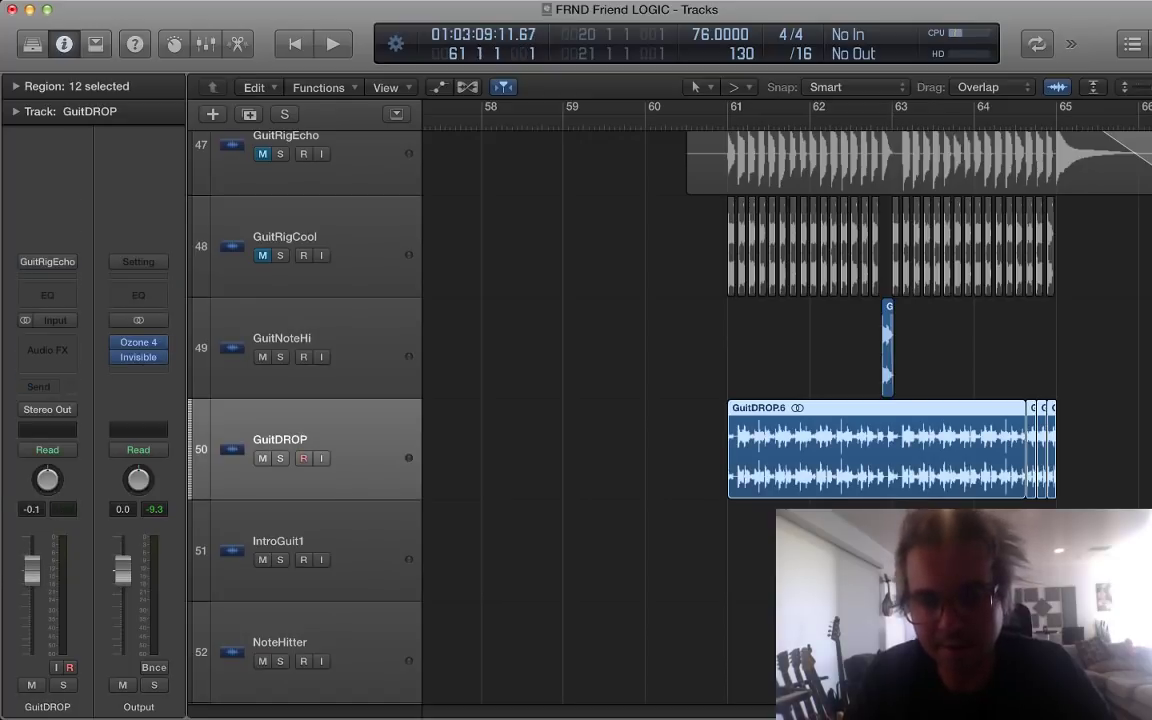
key(s)
key(space)
Step: Clear the GuitDROP solo and follow the full mix past the Wack2ndDropArp and guitar tracks to bar 65
key(s)
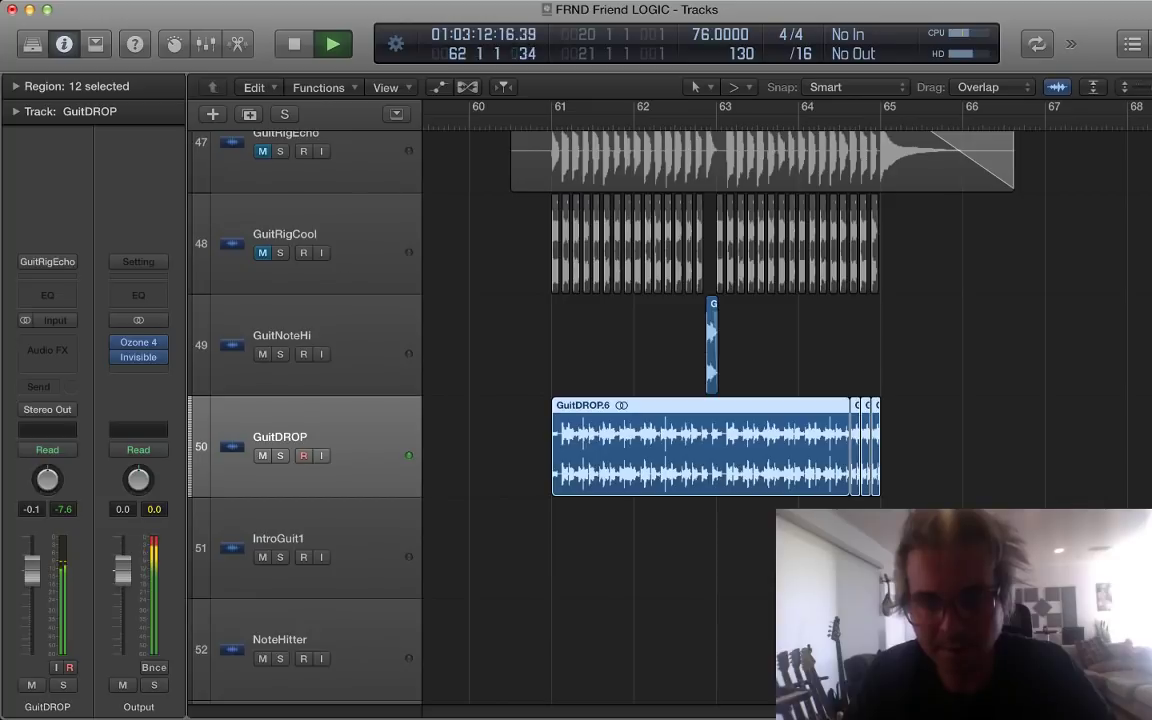
scroll(670, 400, up, 5)
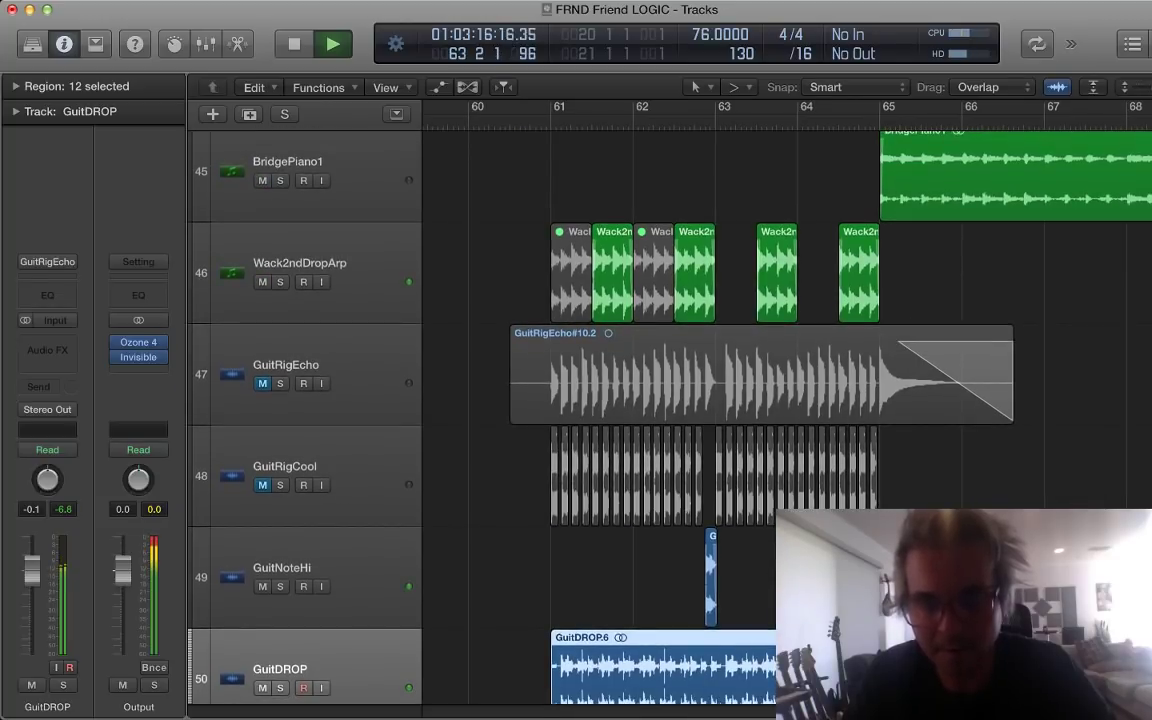
scroll(670, 400, up, 1)
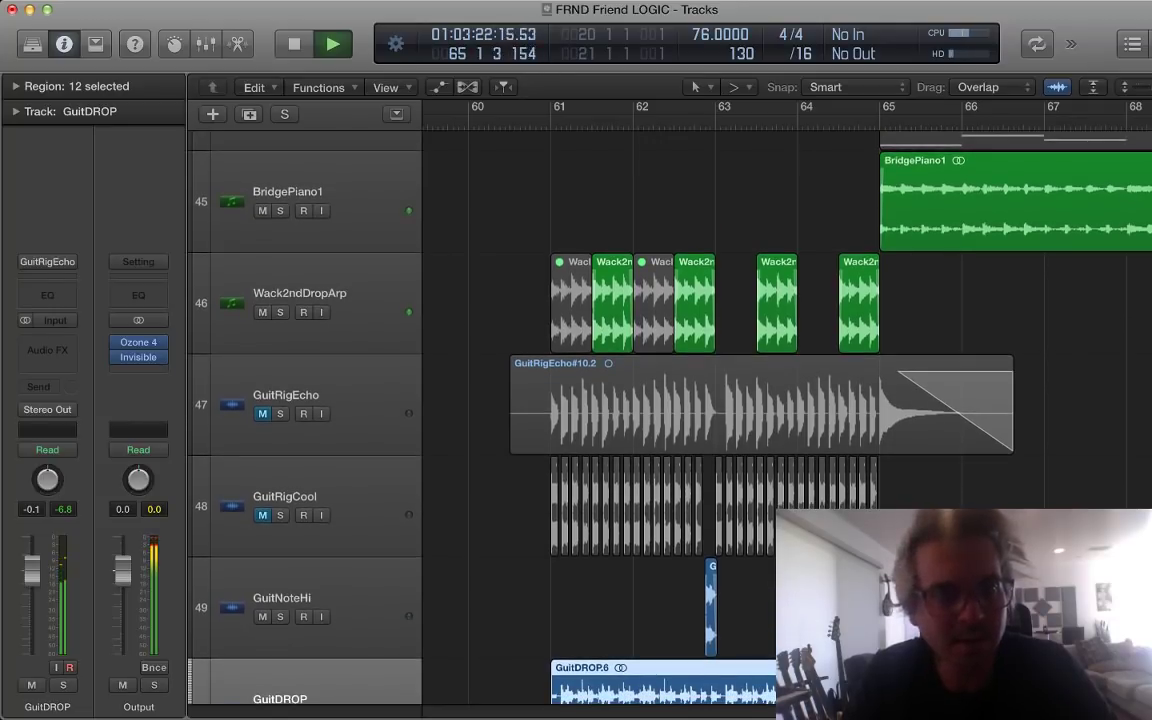
Step: Solo the Wack2ndDropArp track, play its regions from bar 61, clear the solo and stop
key(space)
click(340, 300)
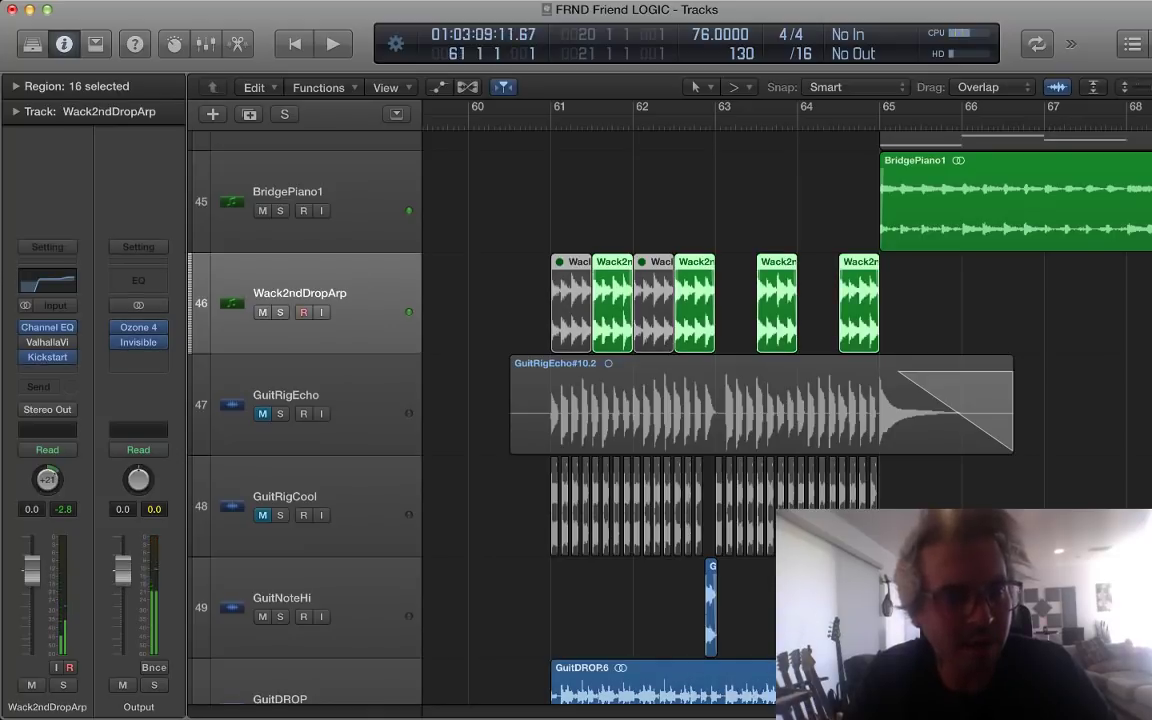
key(s)
key(super+Down)
key(super+Down)
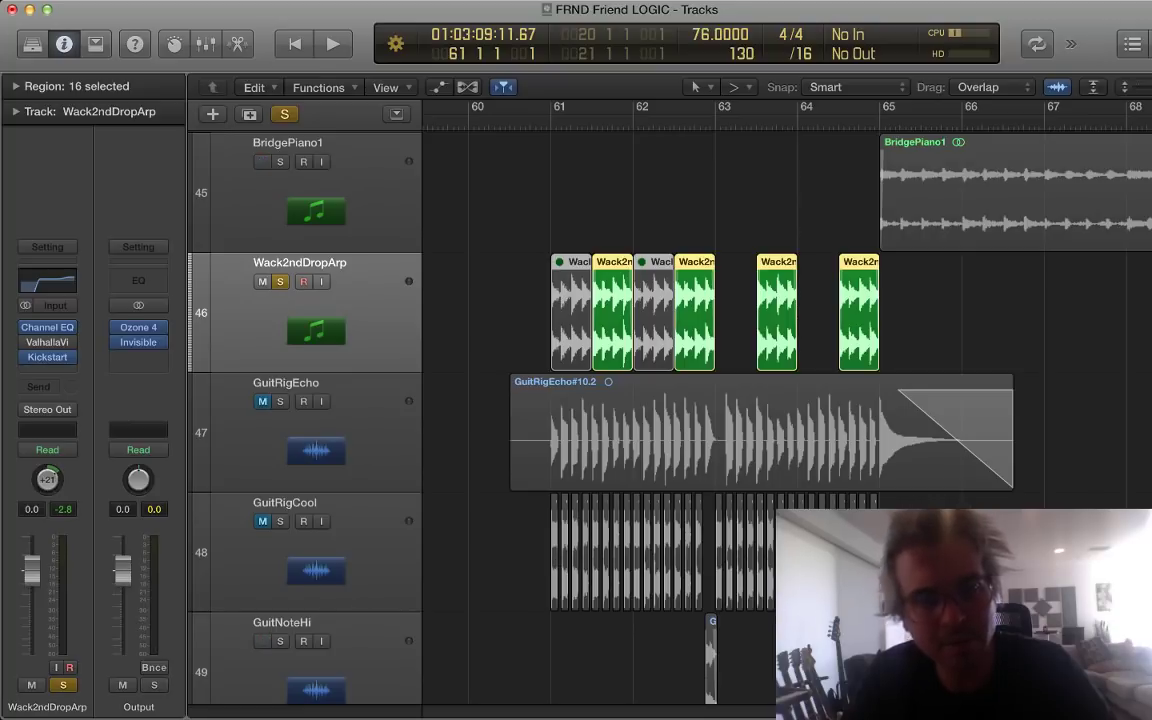
key(space)
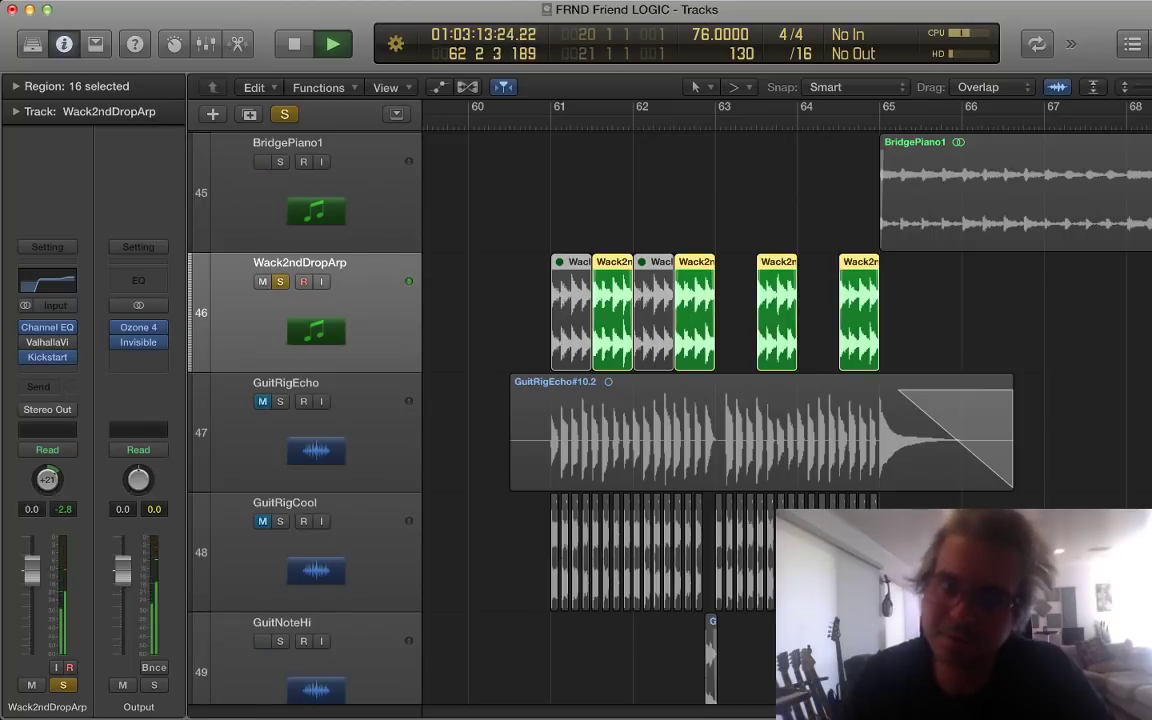
key(s)
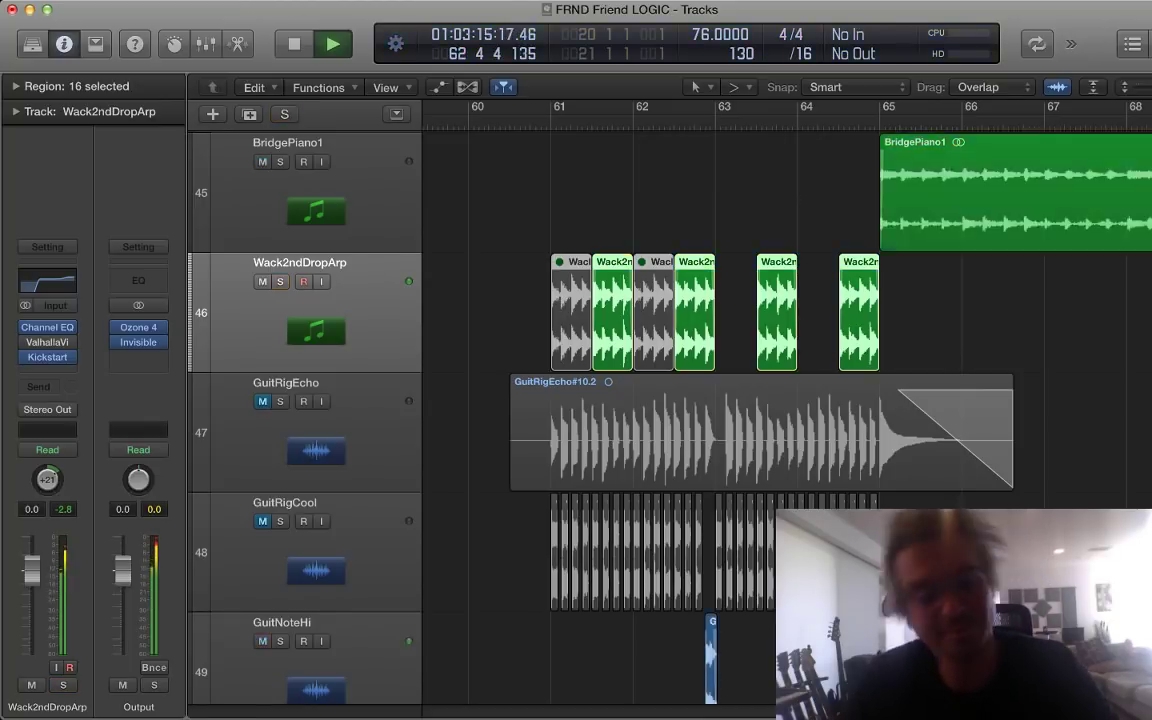
key(space)
Step: Solo the WeirdHit track, play it from bar 61, clear the solo and stop
scroll(640, 420, up, 10)
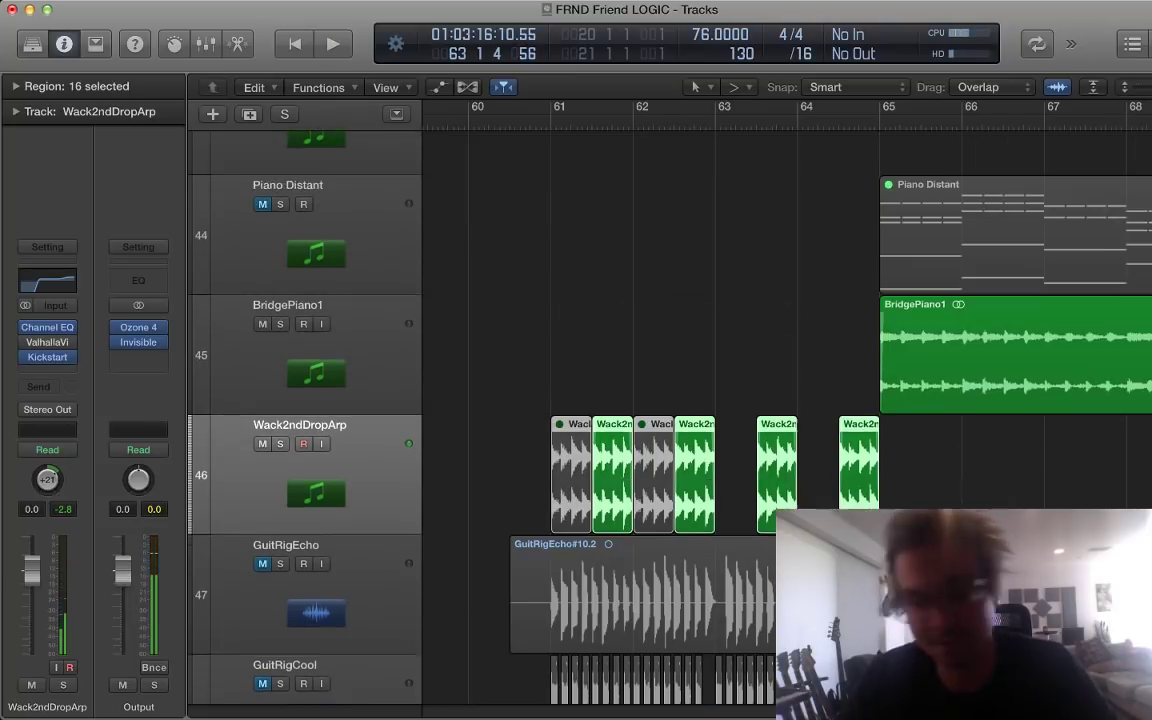
scroll(640, 420, up, 8)
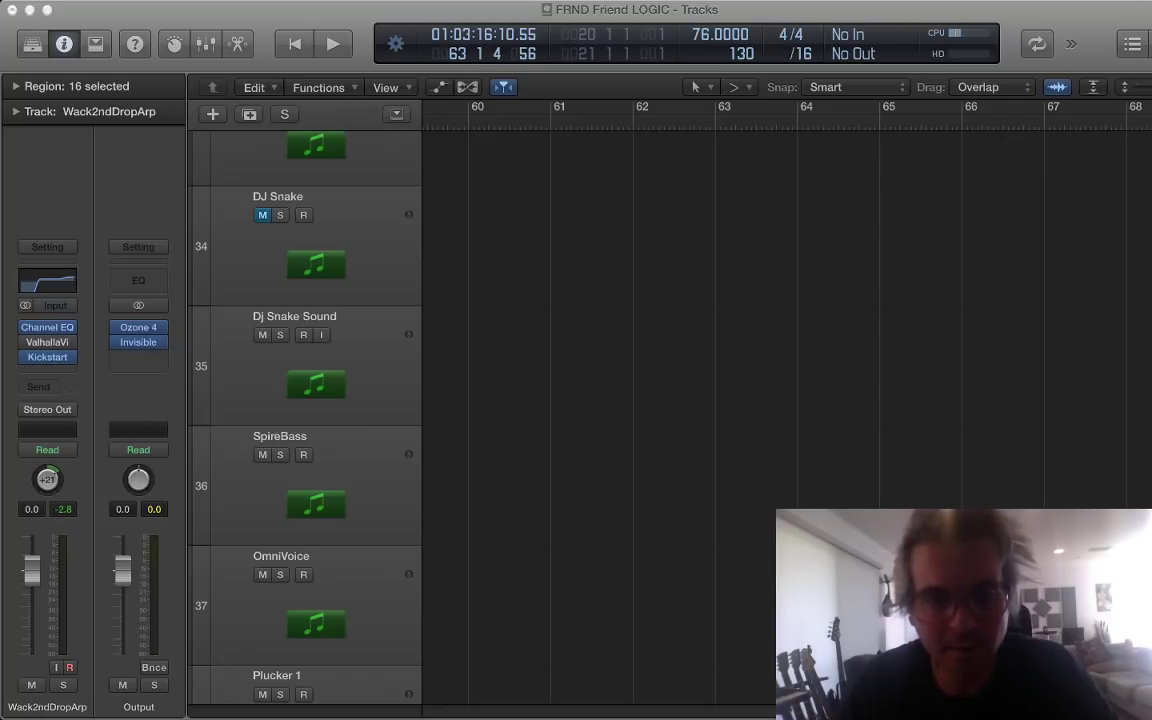
scroll(640, 420, up, 8)
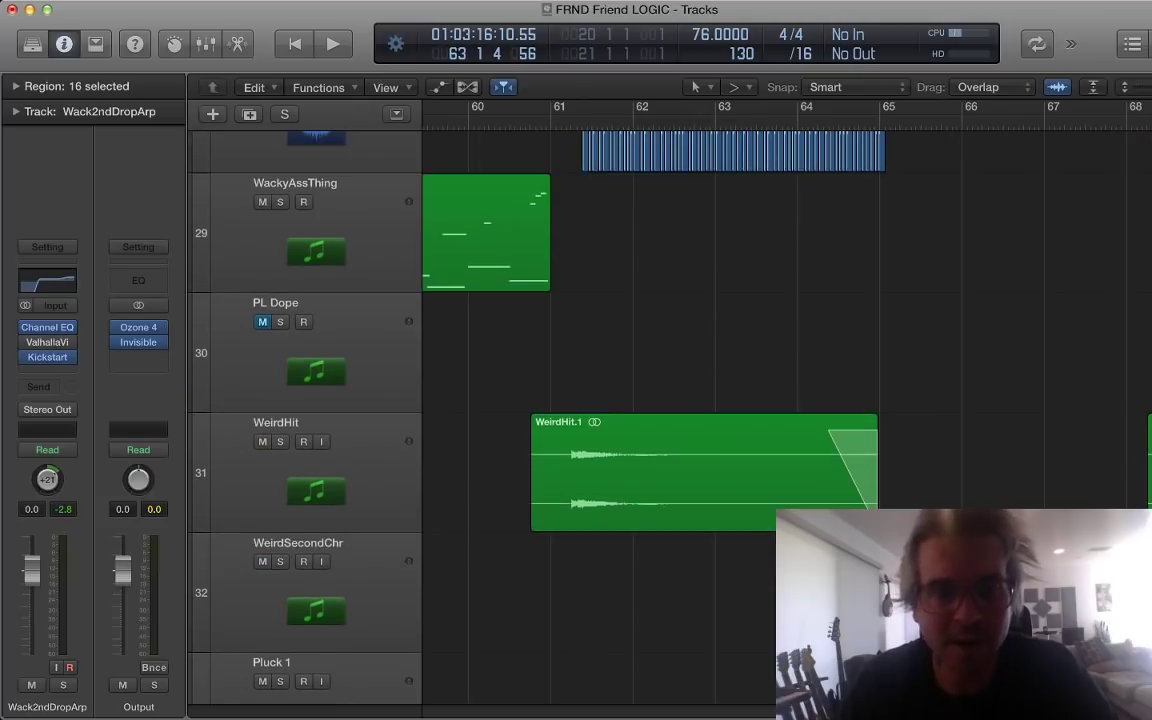
key(comma)
key(comma)
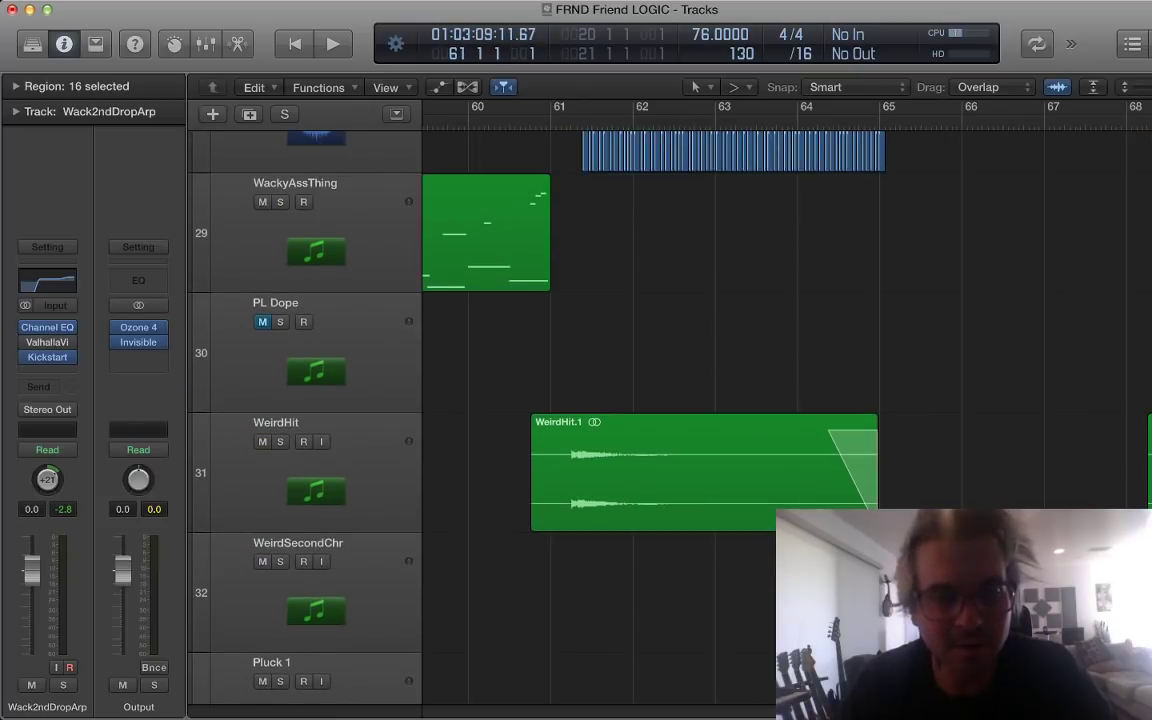
key(space)
key(s)
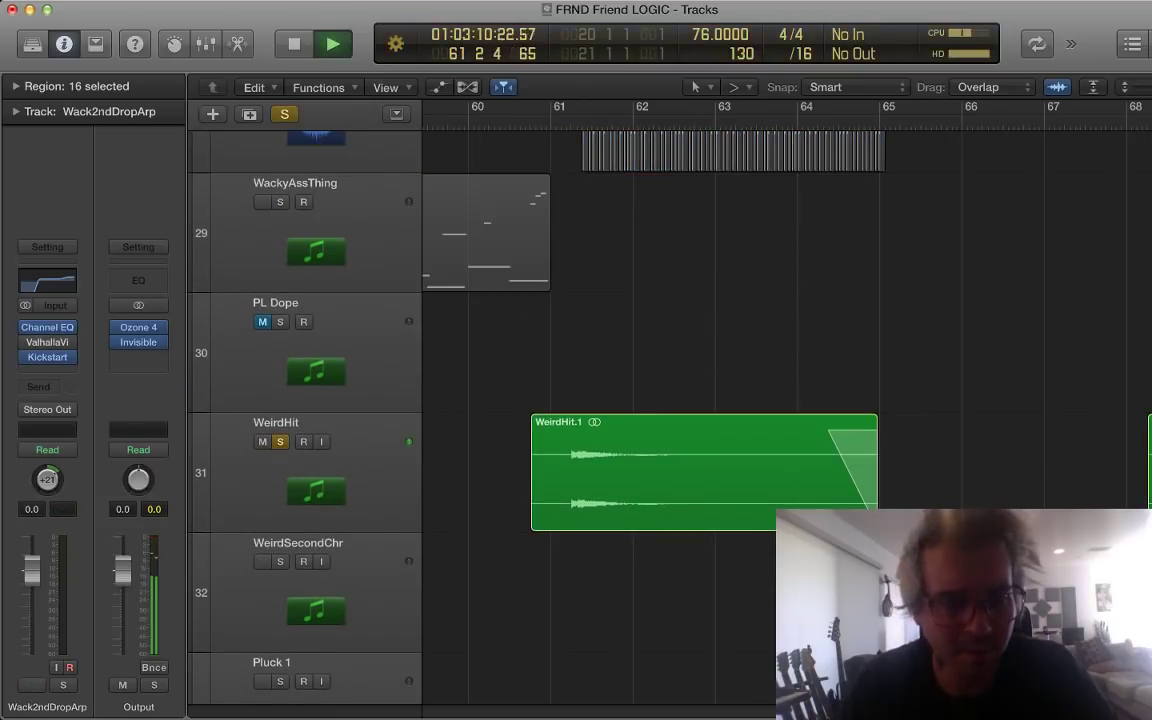
click(355, 450)
key(s)
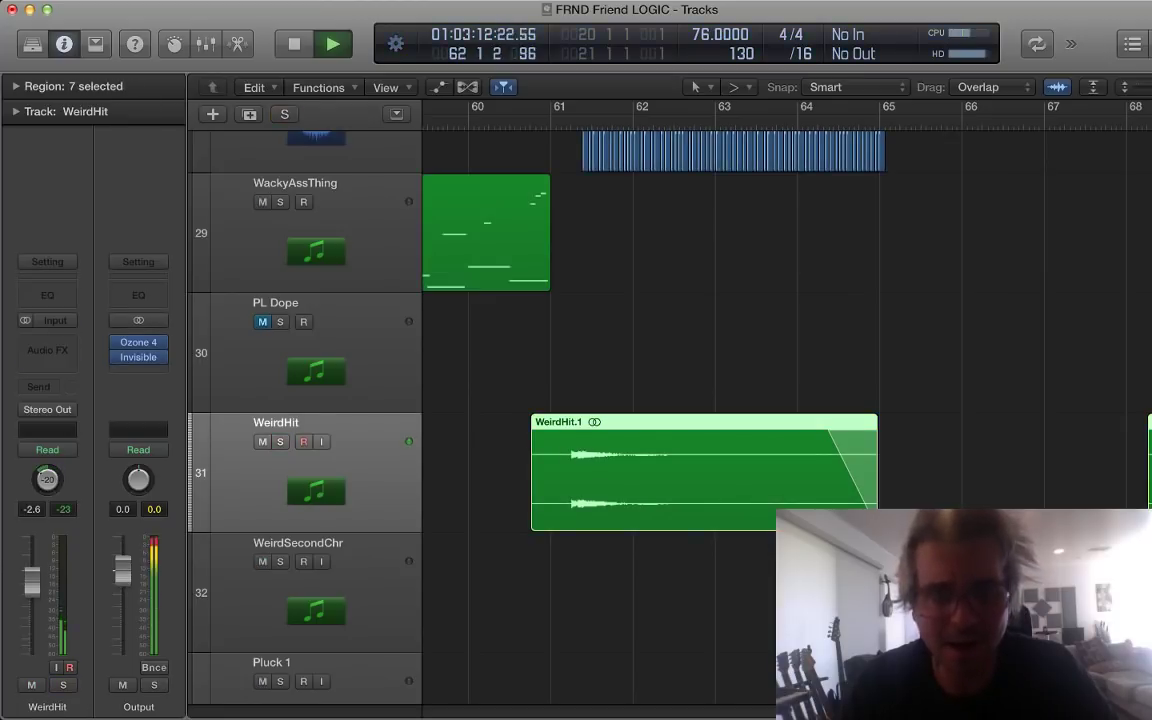
key(space)
Step: Return the playhead to bar 61, solo the HiHat1 track and inspect its first LEX Hat(4) slices at 61.2.3
scroll(600, 400, up, 4)
key(comma)
key(comma)
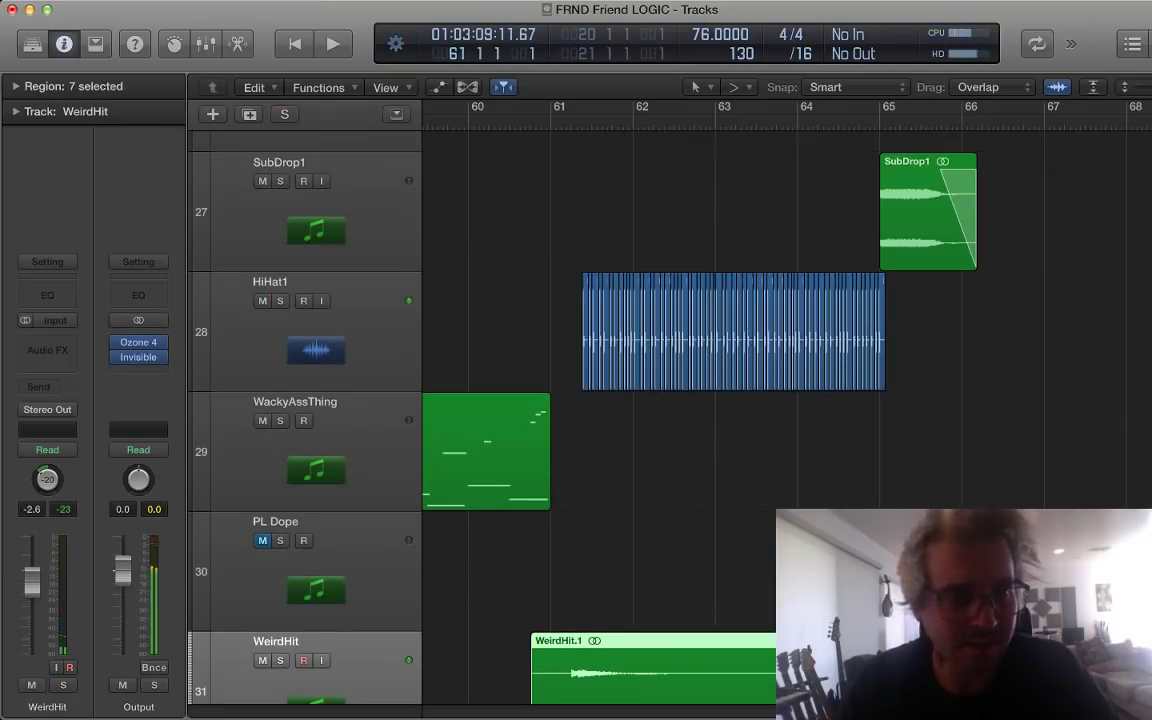
click(355, 330)
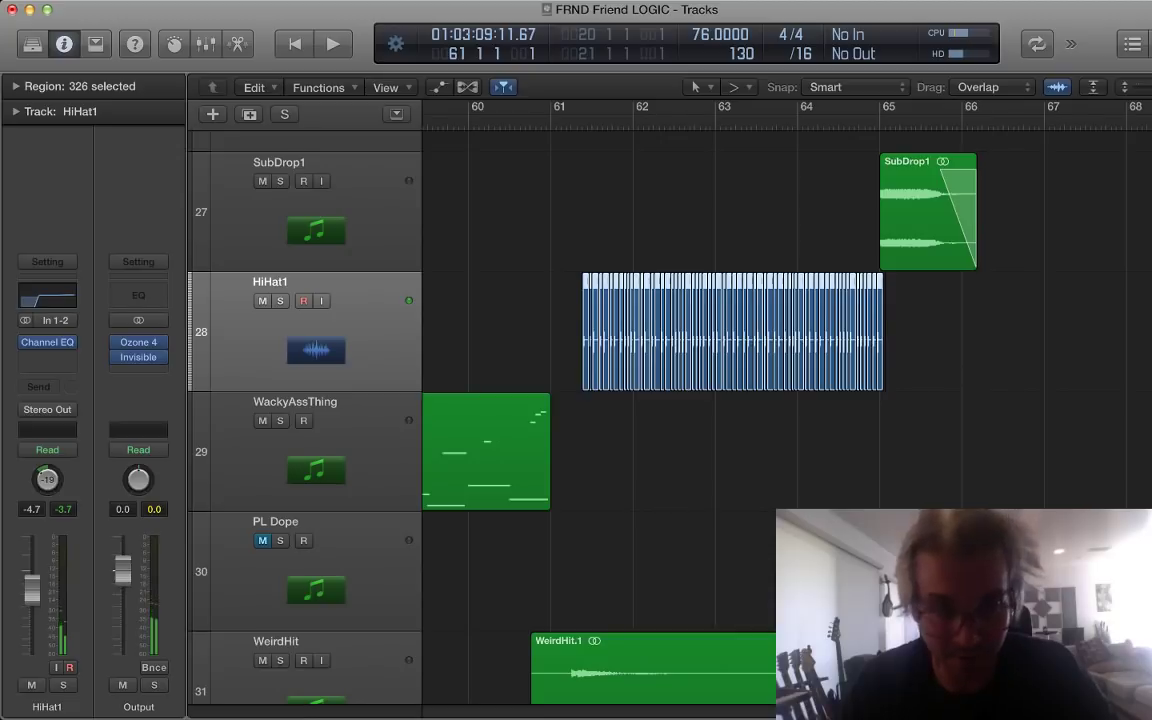
key(s)
key(super+Right)
key(super+Right)
key(super+Right)
key(super+Right)
key(super+Right)
key(super+Right)
key(super+Right)
key(super+Right)
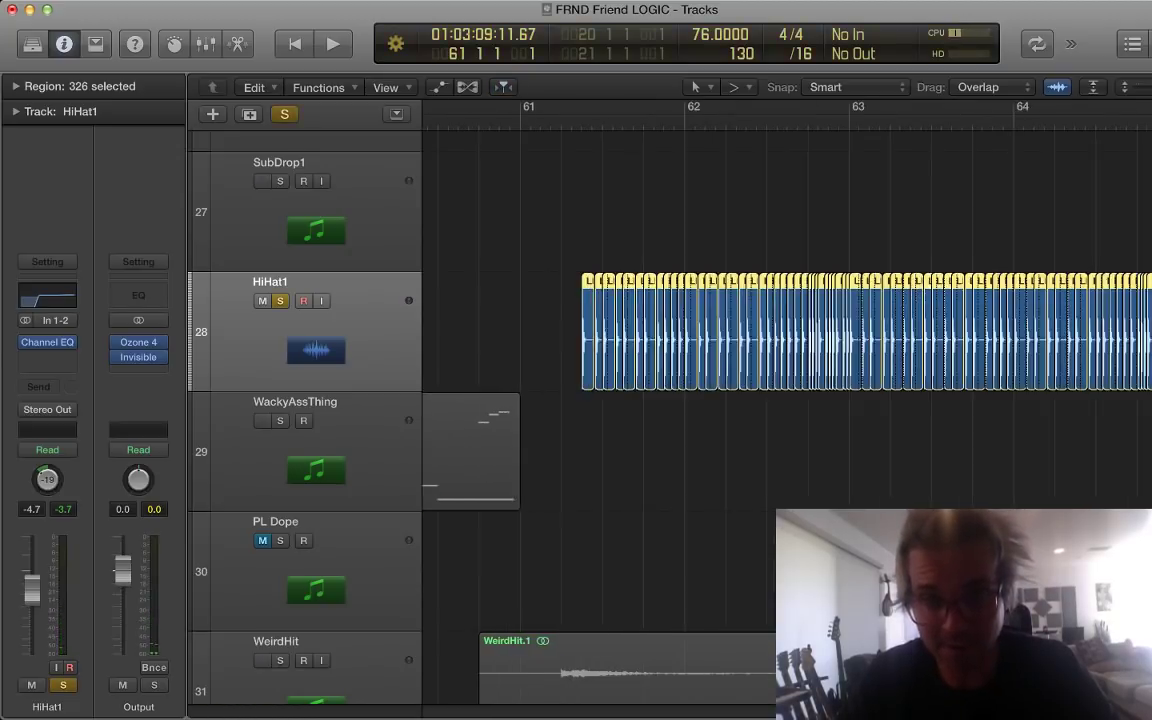
key(super+Down)
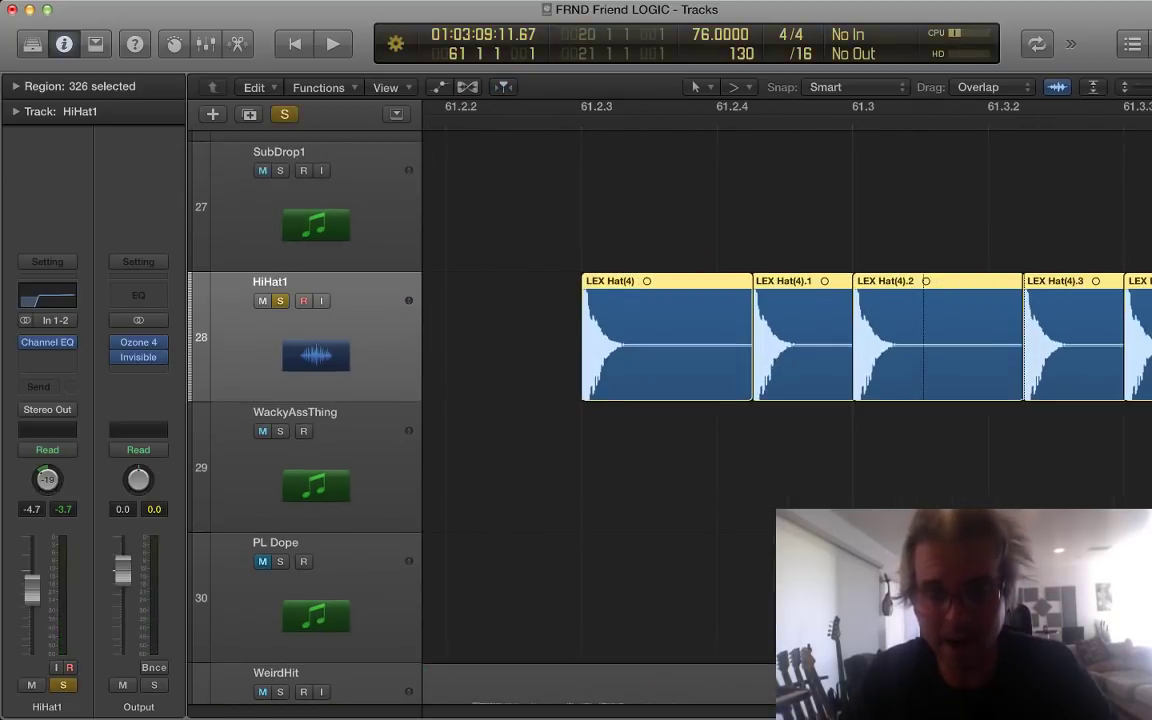
Step: Play the soloed HiHat1 track from just before bar 61, with its whole run of slices to bar 65 in view
key(super+Right)
key(super+Right)
key(super+Left)
key(super+Left)
key(super+Left)
key(space)
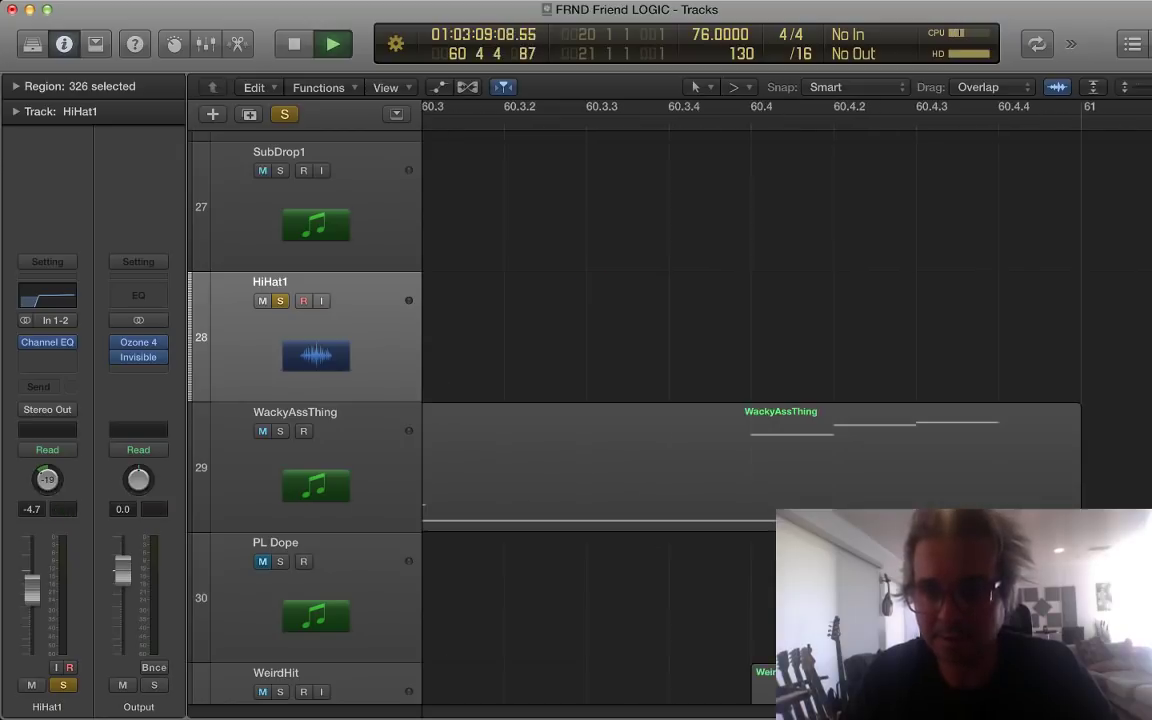
key(super+Left)
key(super+Left)
key(super+Left)
key(super+Left)
key(super+Left)
key(super+Left)
key(super+Left)
key(super+Left)
key(super+Left)
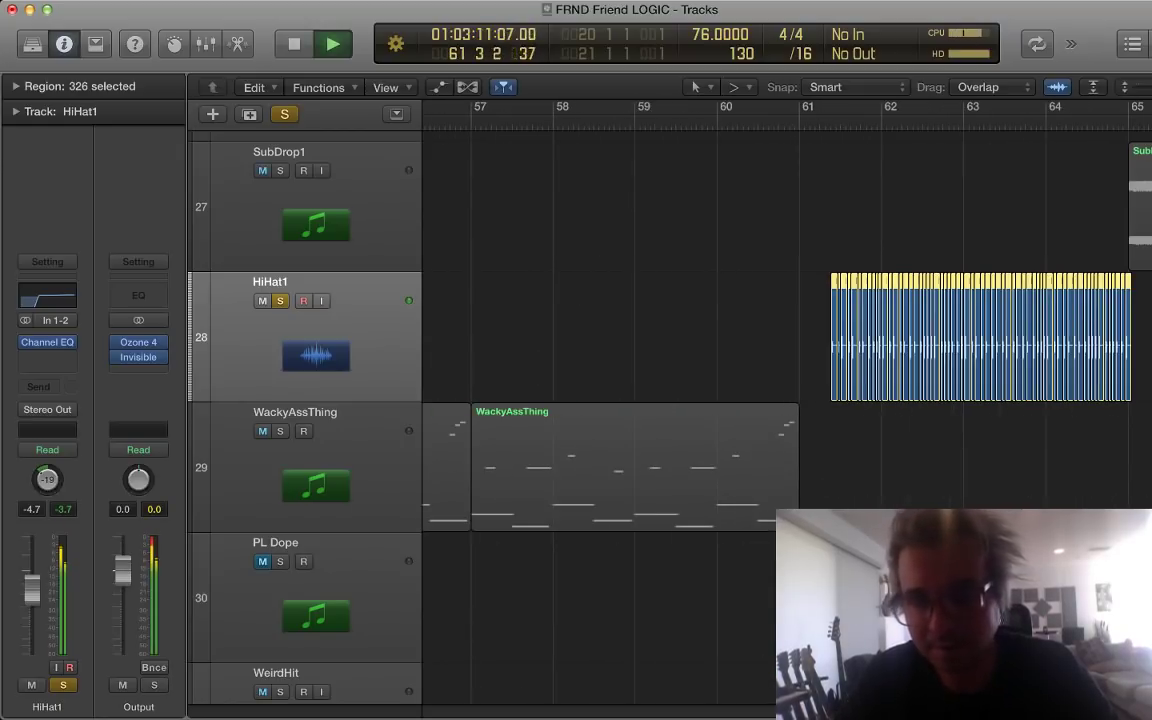
Step: Examine the spacing of the individual HiHat1 slices between bars 61.3 and 63.2 while the solo plays
scroll(787, 337, right, 1)
key(super+Right)
key(super+Right)
key(super+Right)
key(super+Right)
key(super+Right)
key(super+Right)
key(super+Right)
key(super+Right)
key(super+Right)
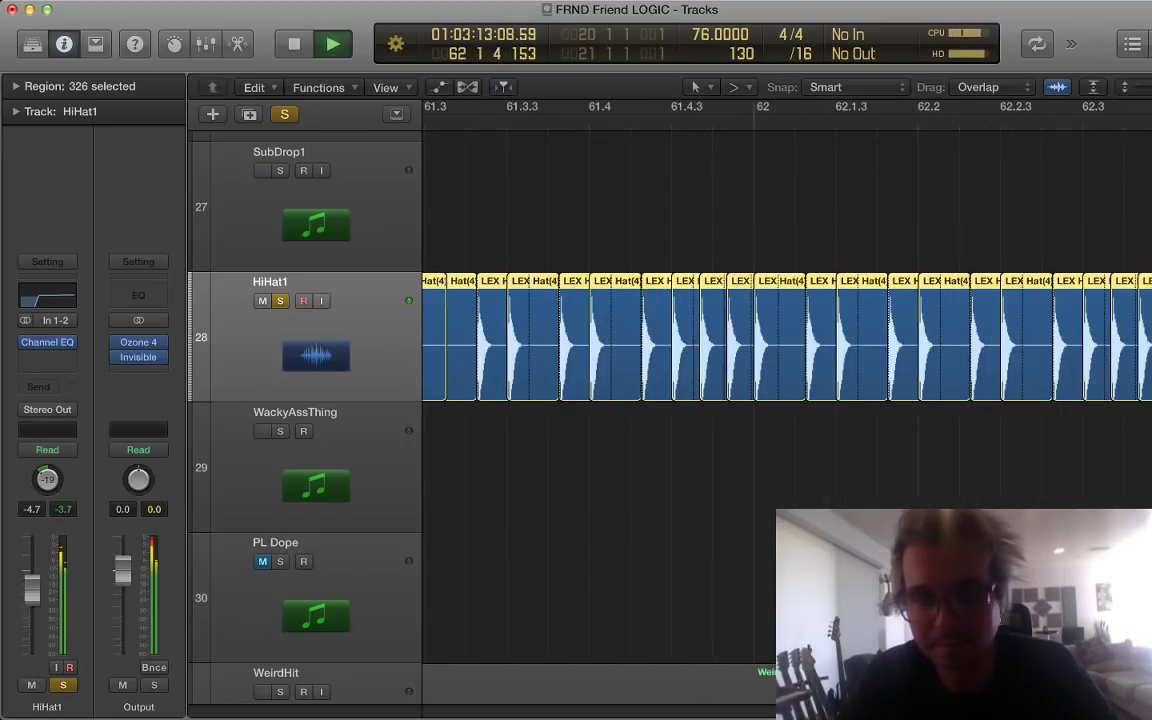
scroll(787, 337, right, 5)
scroll(787, 337, down, 1)
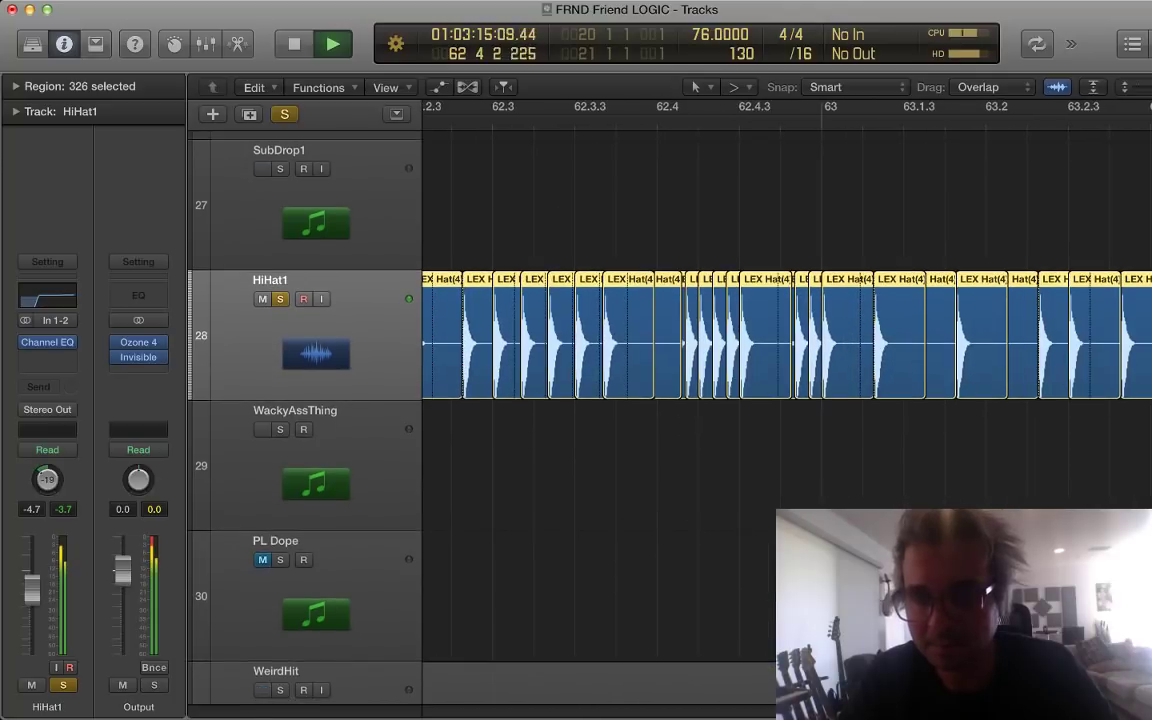
Step: Show the full HiHat1 pattern up to bar 65, stop playback past bar 63 and clear the HiHat1 solo
key(super+Left)
key(super+Left)
key(super+Left)
key(super+Left)
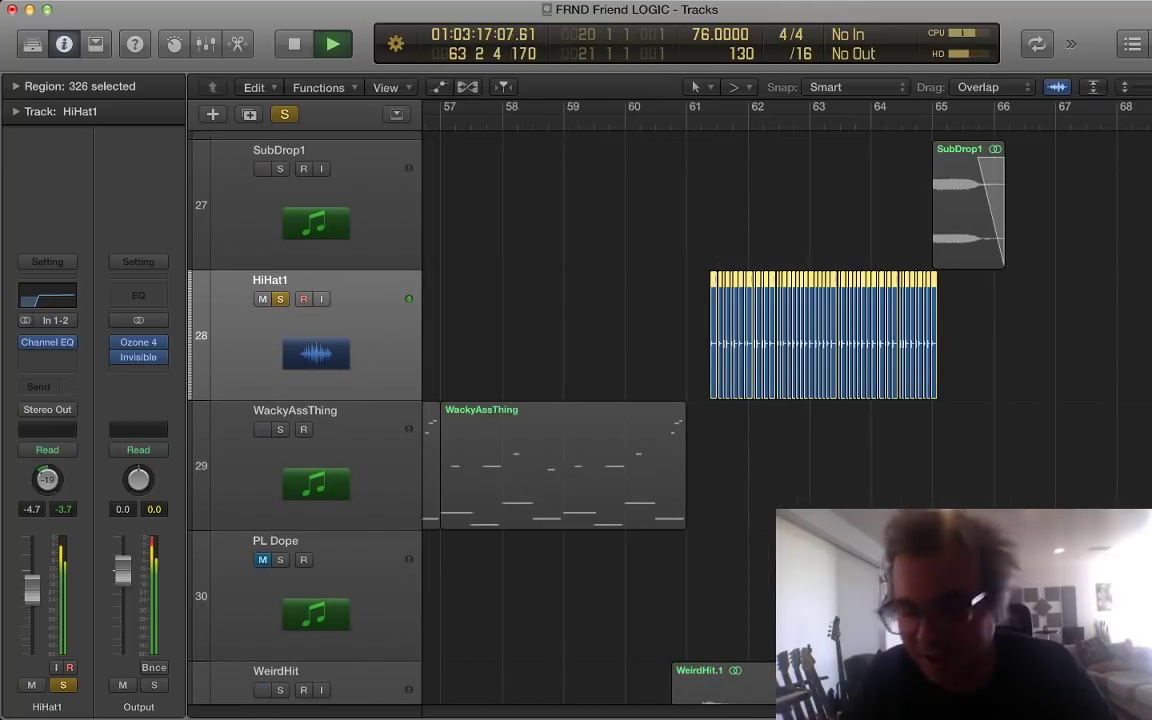
key(space)
key(s)
Step: Play the full mix from just before bar 61 at the drum tracks, briefly soloing Clap 1
scroll(660, 400, up, 10)
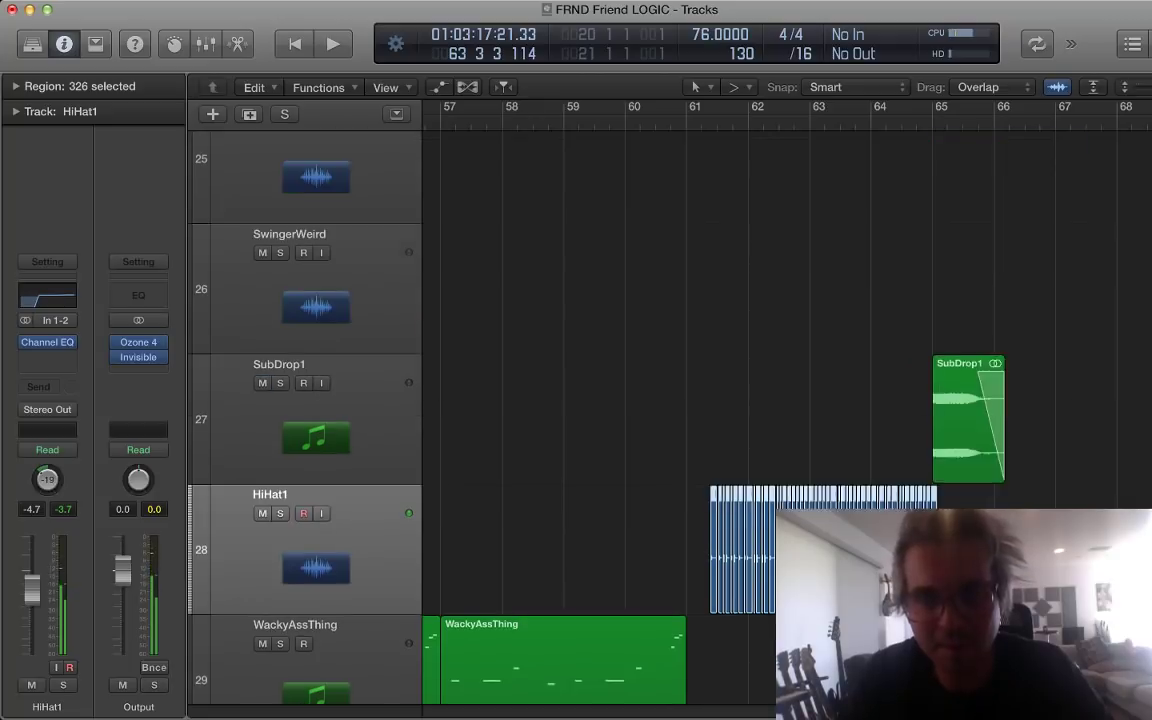
scroll(660, 400, up, 5)
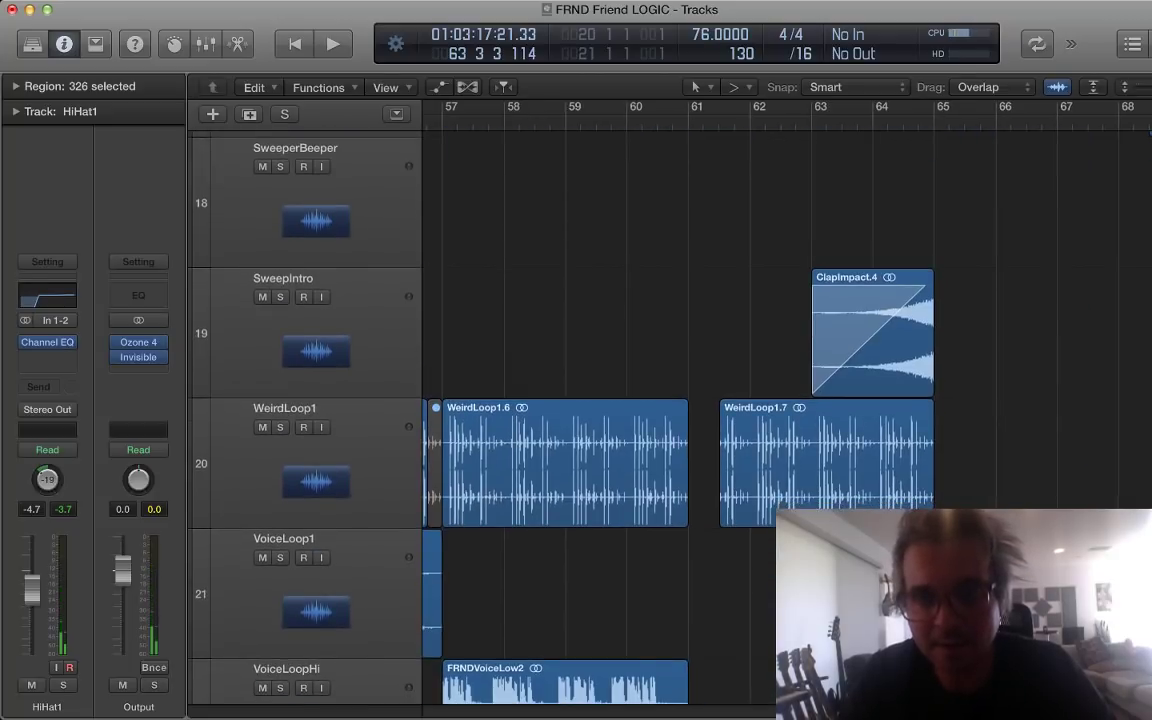
scroll(660, 400, up, 15)
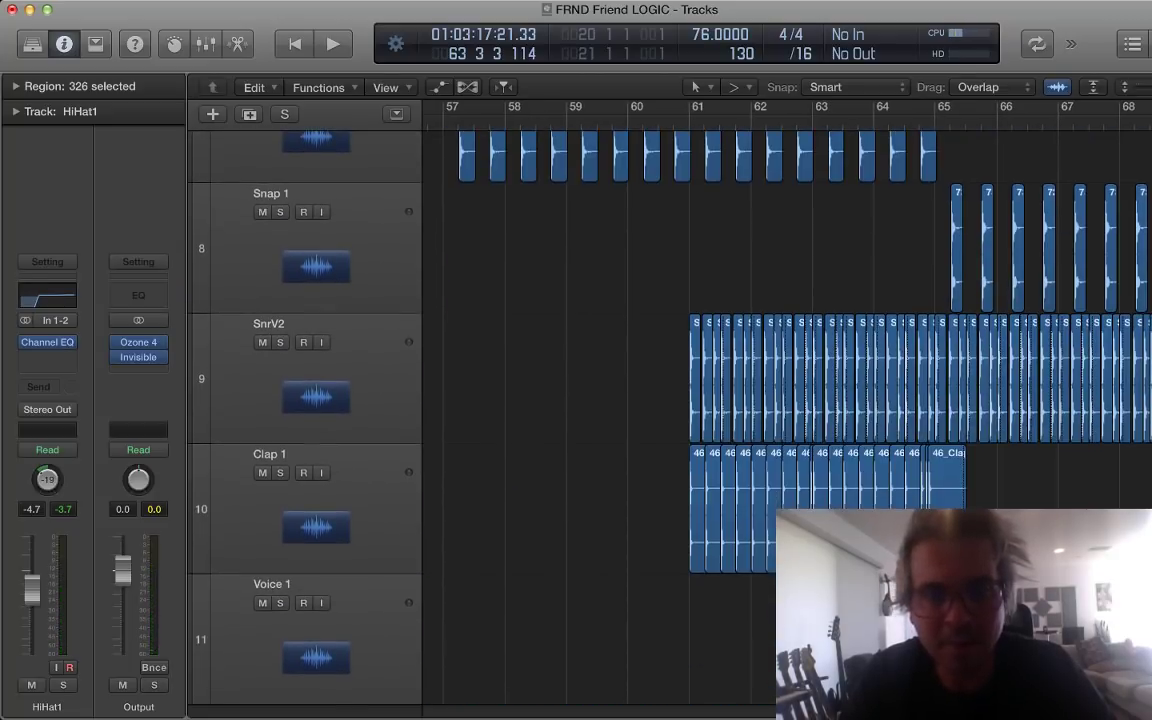
key(space)
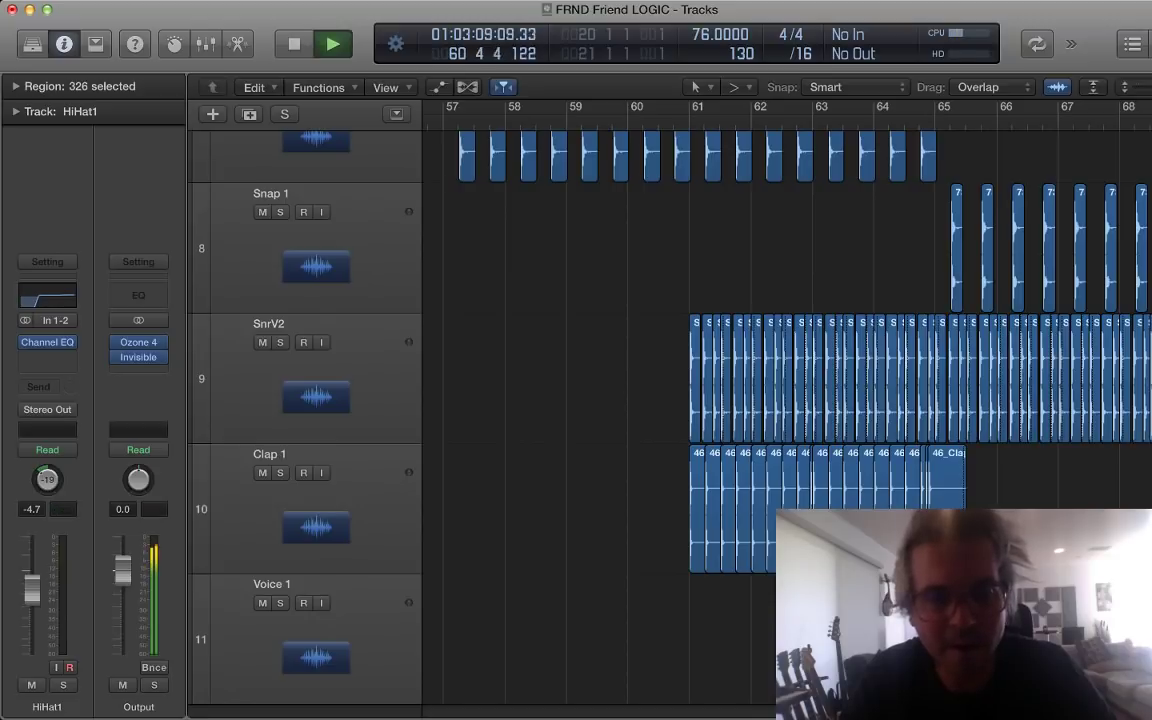
click(280, 472)
click(280, 472)
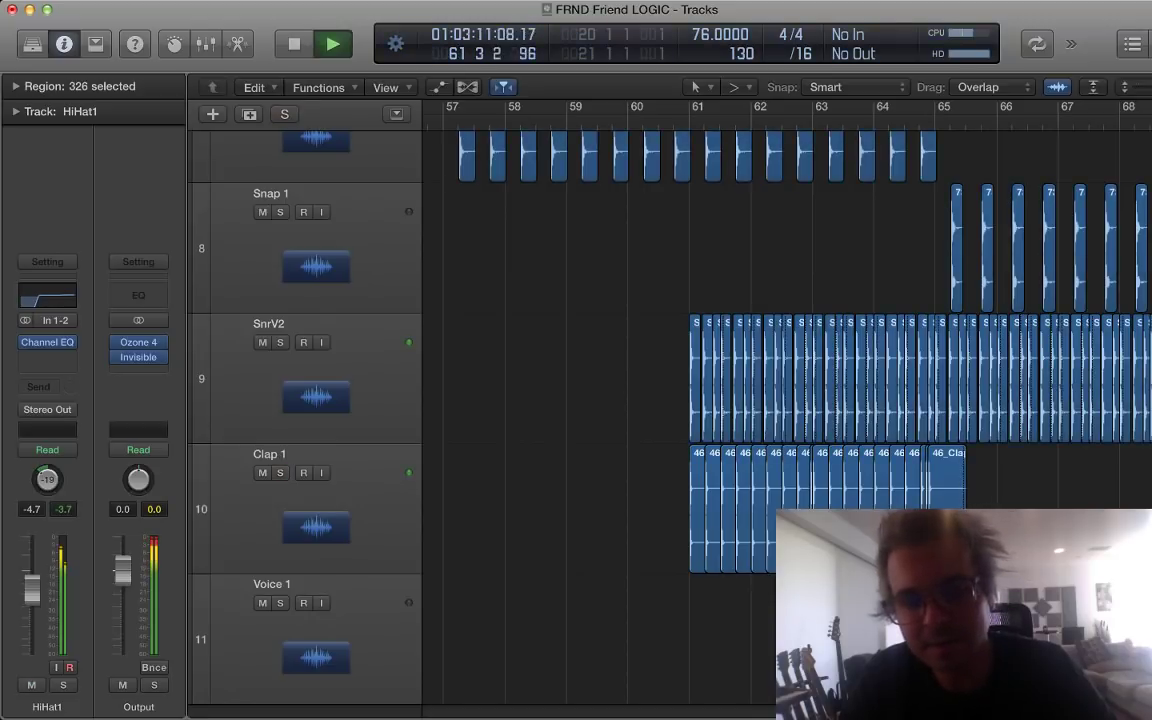
Step: Solo the SnrV2 track during playback to hear its snare regions, and clear the solo
click(350, 370)
click(280, 342)
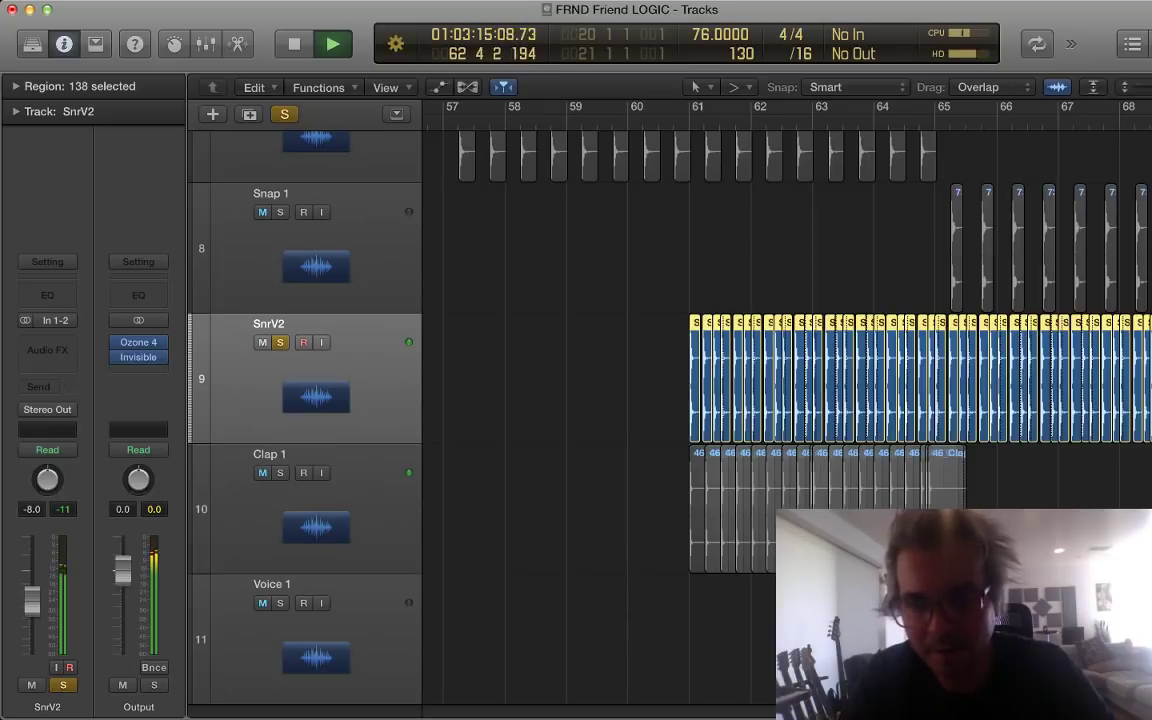
key(s)
Step: Follow the full mix through bars 63–67, examining the kick, snare, snap, clap and loop tracks around the change at bar 65
scroll(660, 400, up, 4)
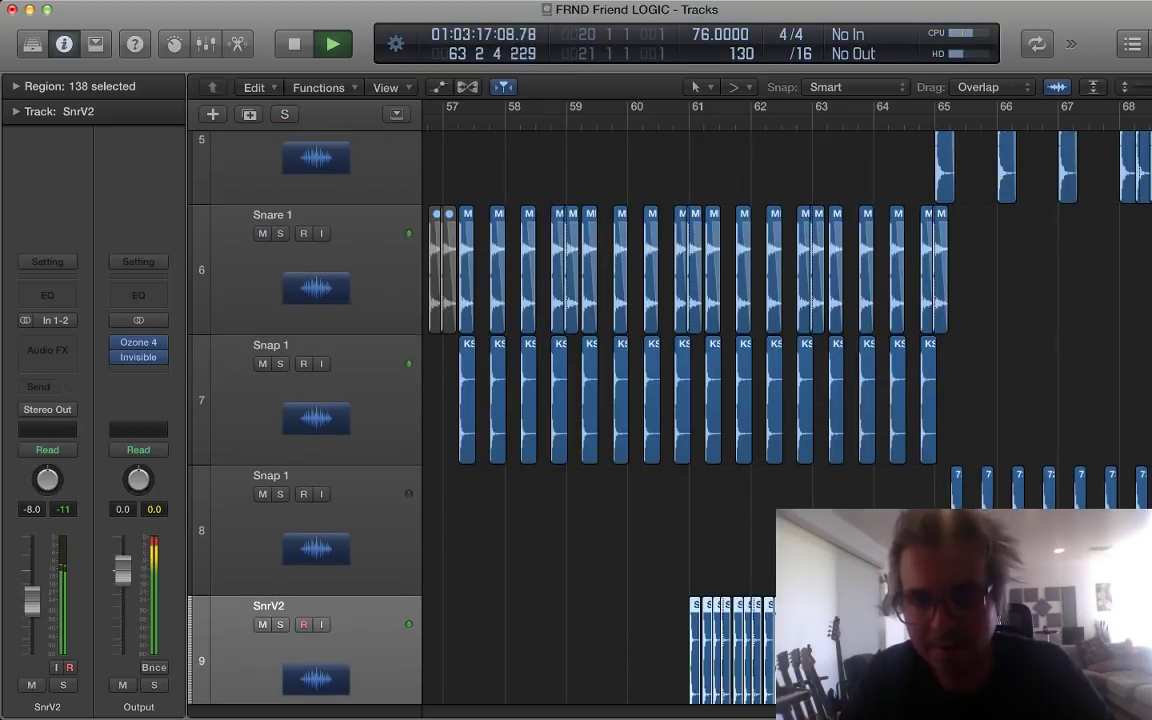
scroll(660, 400, up, 5)
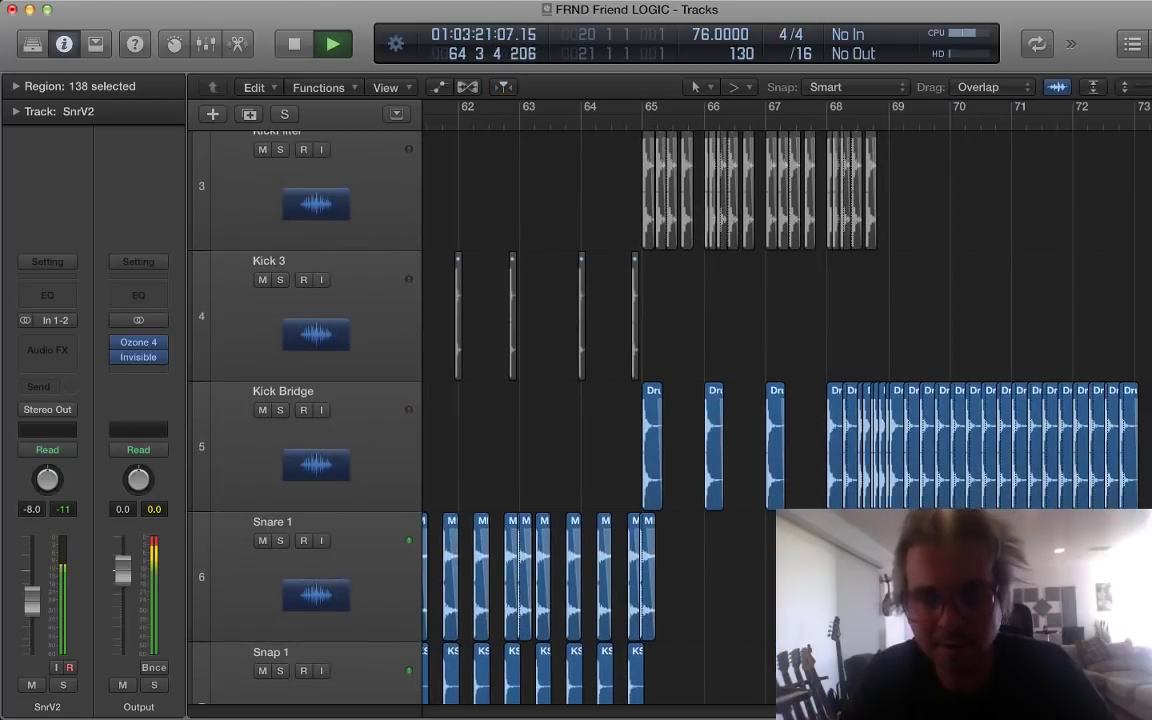
scroll(600, 400, up, 3)
scroll(600, 400, down, 7)
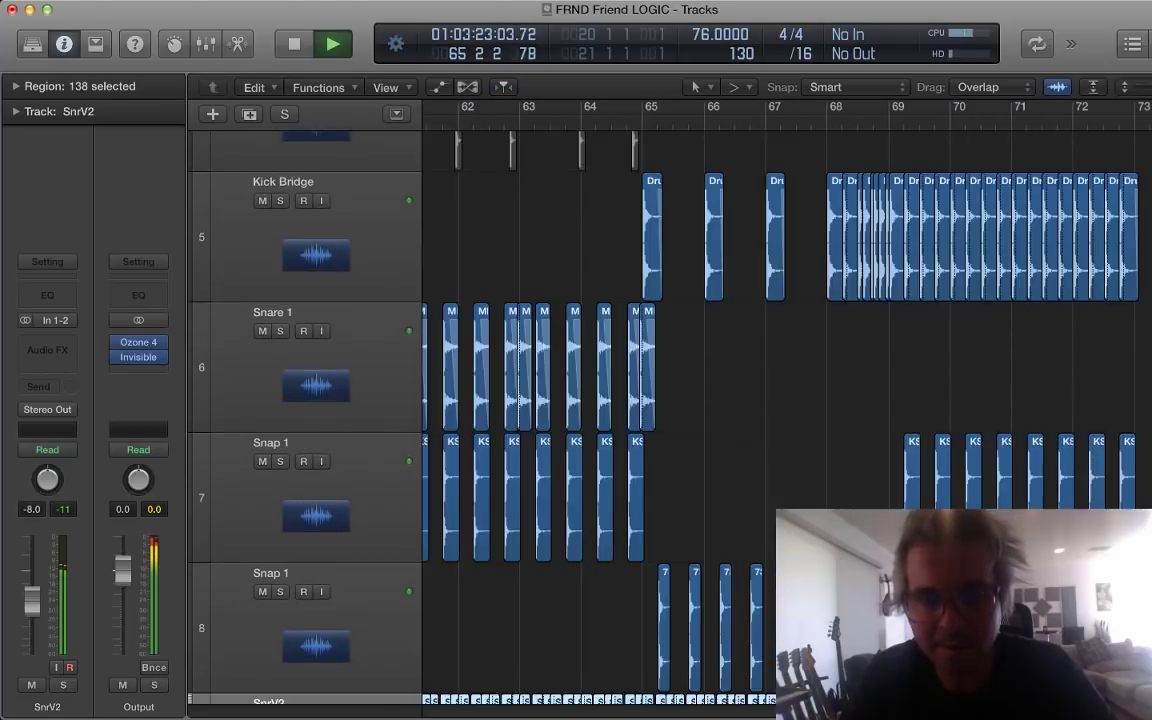
scroll(600, 400, down, 1)
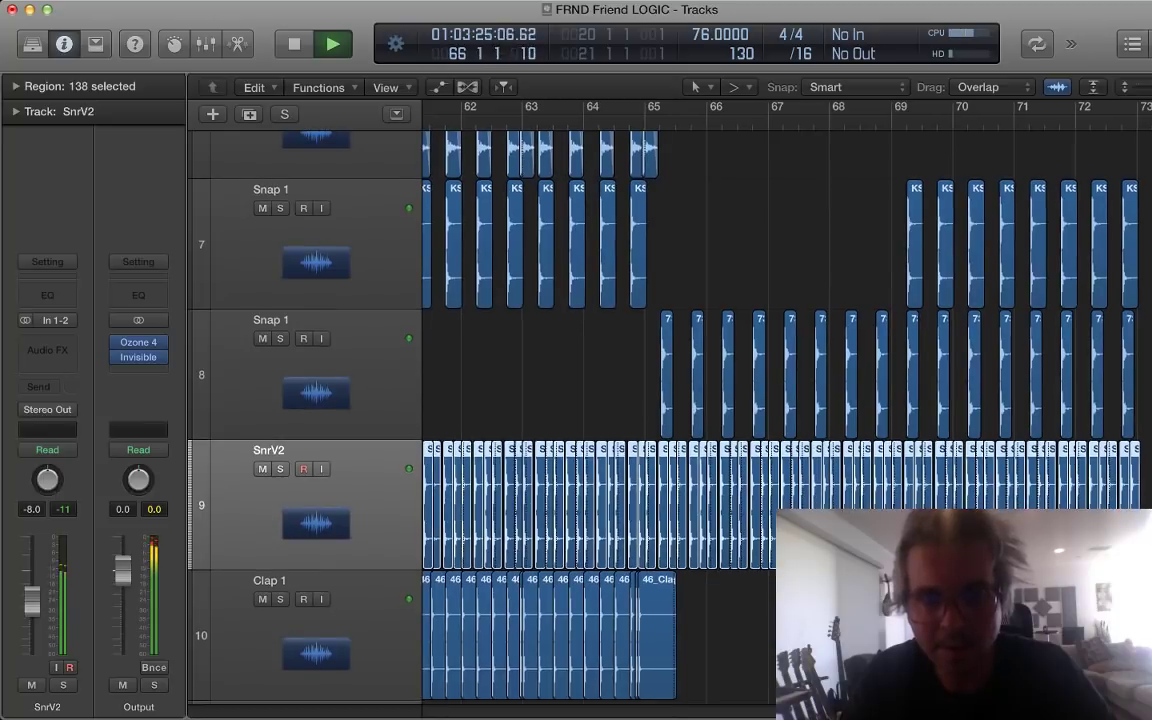
scroll(600, 400, down, 4)
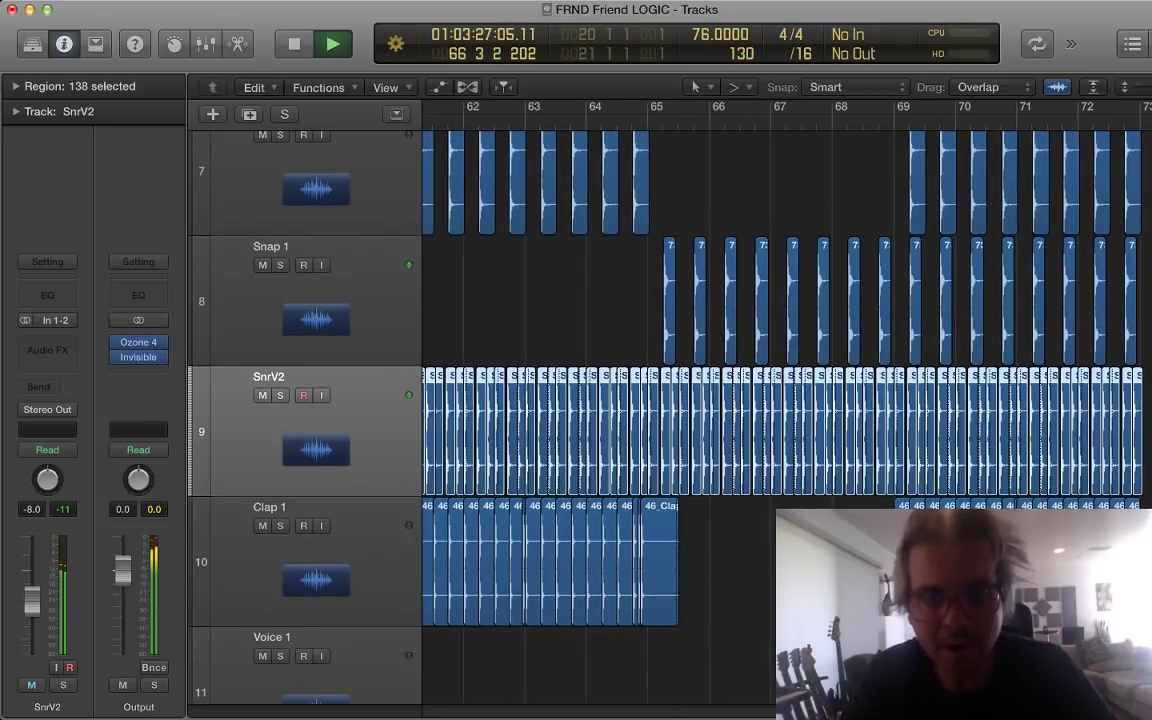
scroll(600, 400, down, 15)
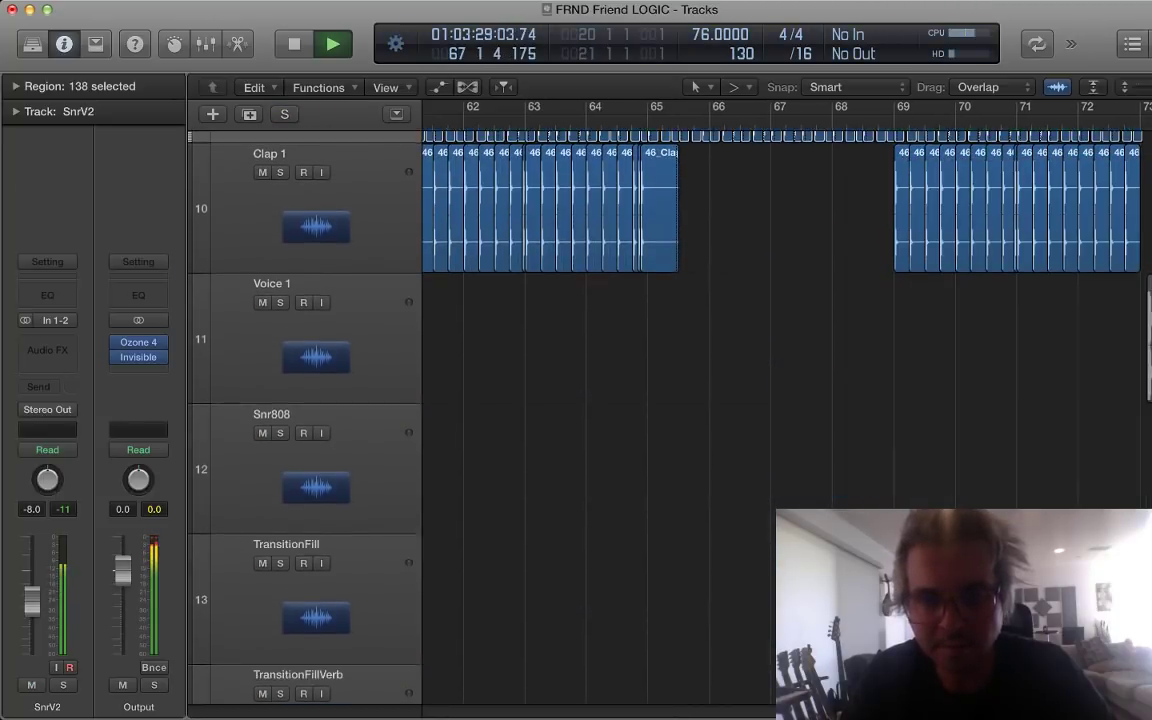
scroll(600, 400, down, 20)
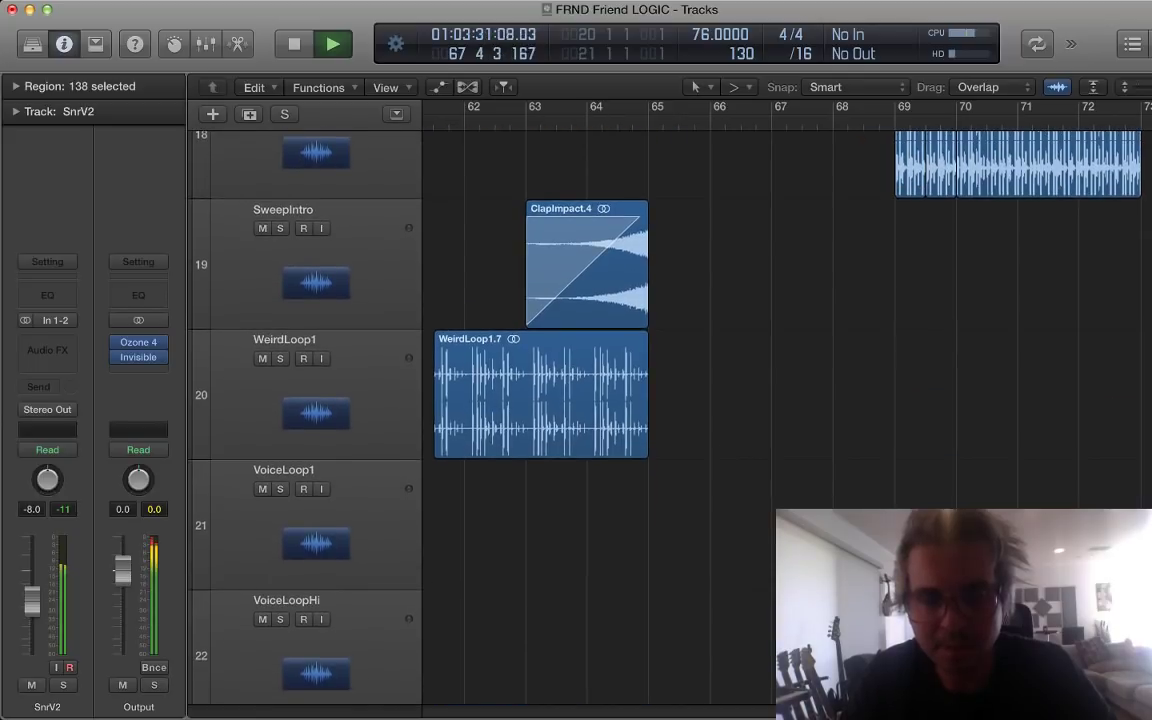
scroll(600, 400, down, 20)
Step: Stop playback at bar 65, solo the WhiteNoise track and play its Straight White Noise.1 region
key(space)
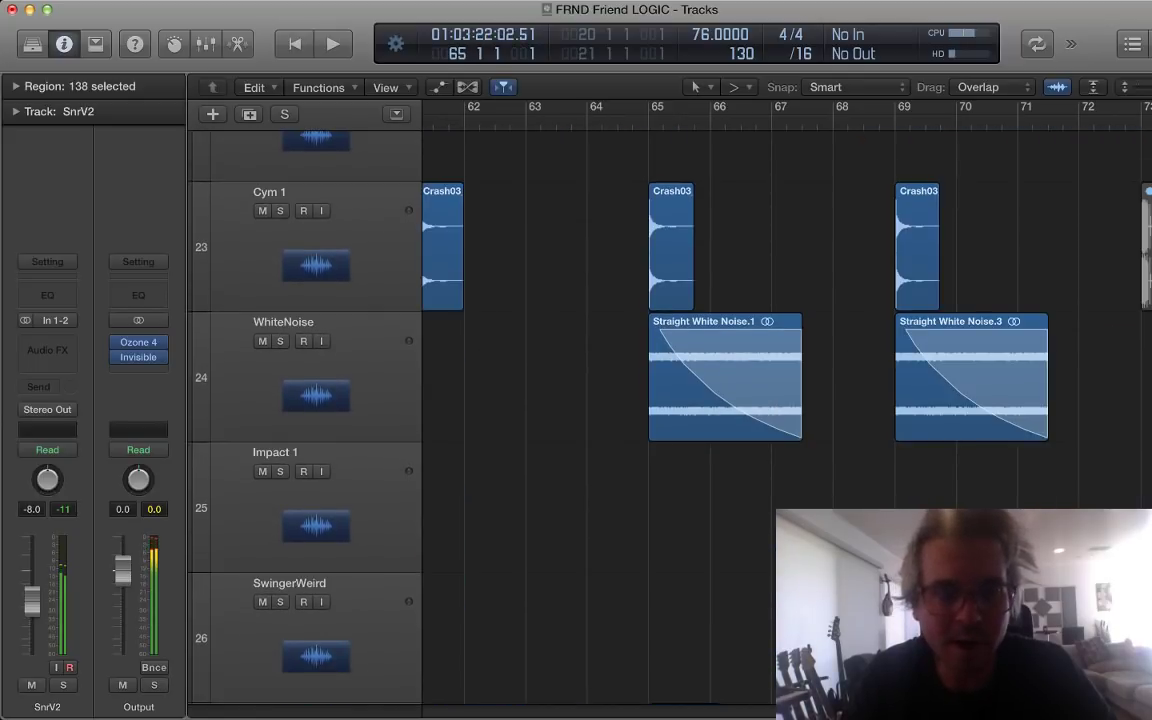
click(280, 341)
click(350, 376)
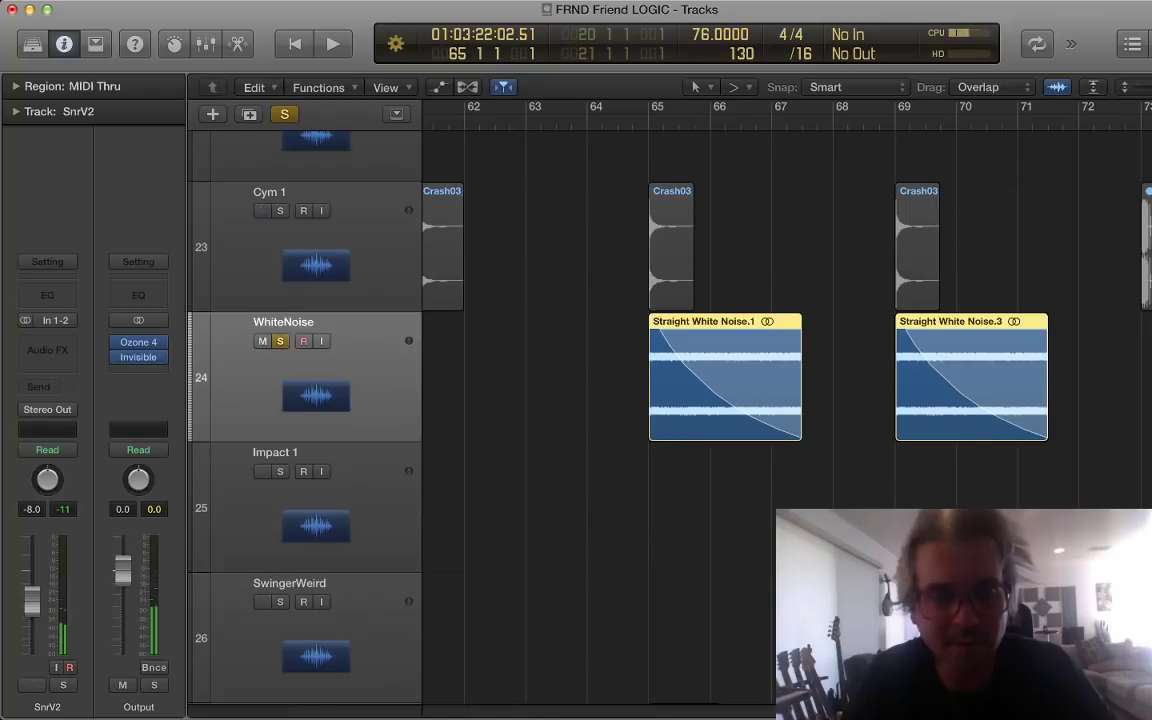
key(space)
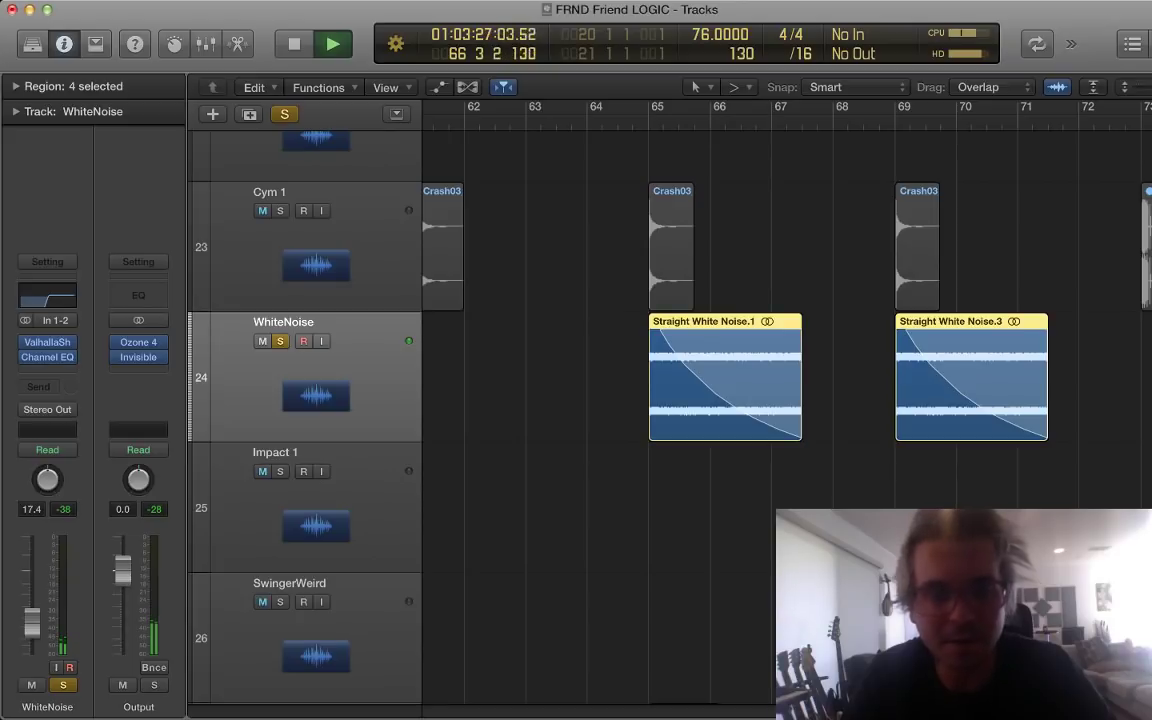
Step: Stop the WhiteNoise audition and clear its solo, then play the SubDrop1 track soloed from bar 65 and clear that solo too
key(s)
key(space)
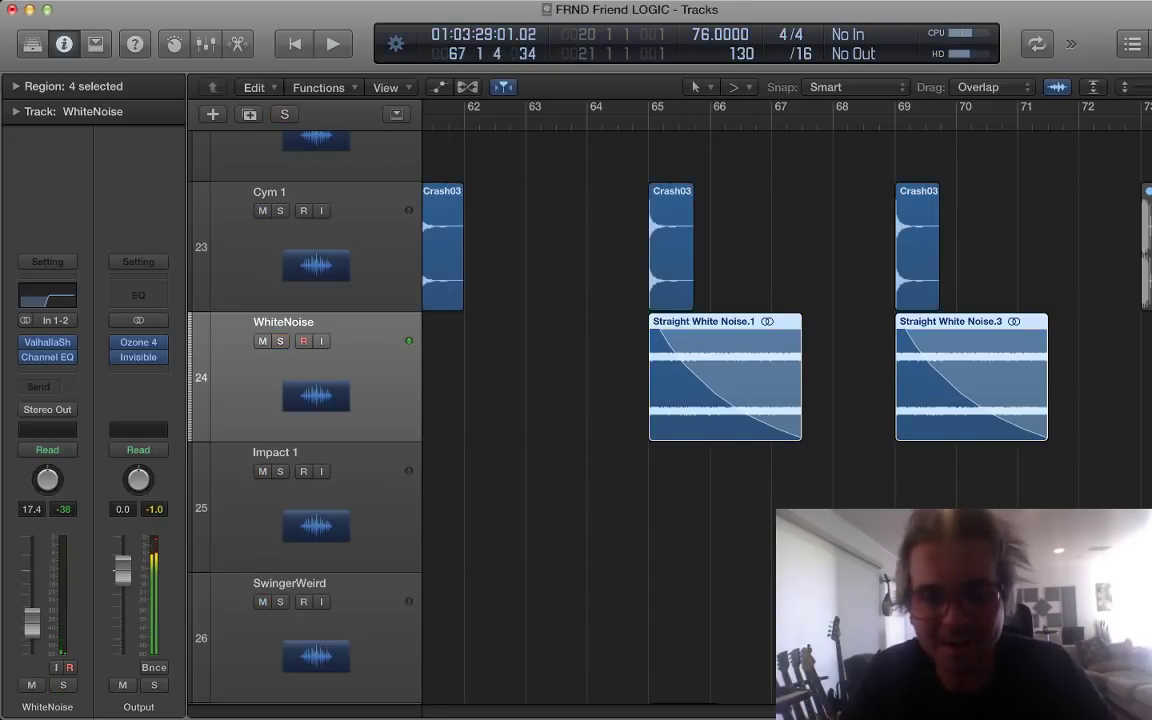
scroll(598, 416, down, 6)
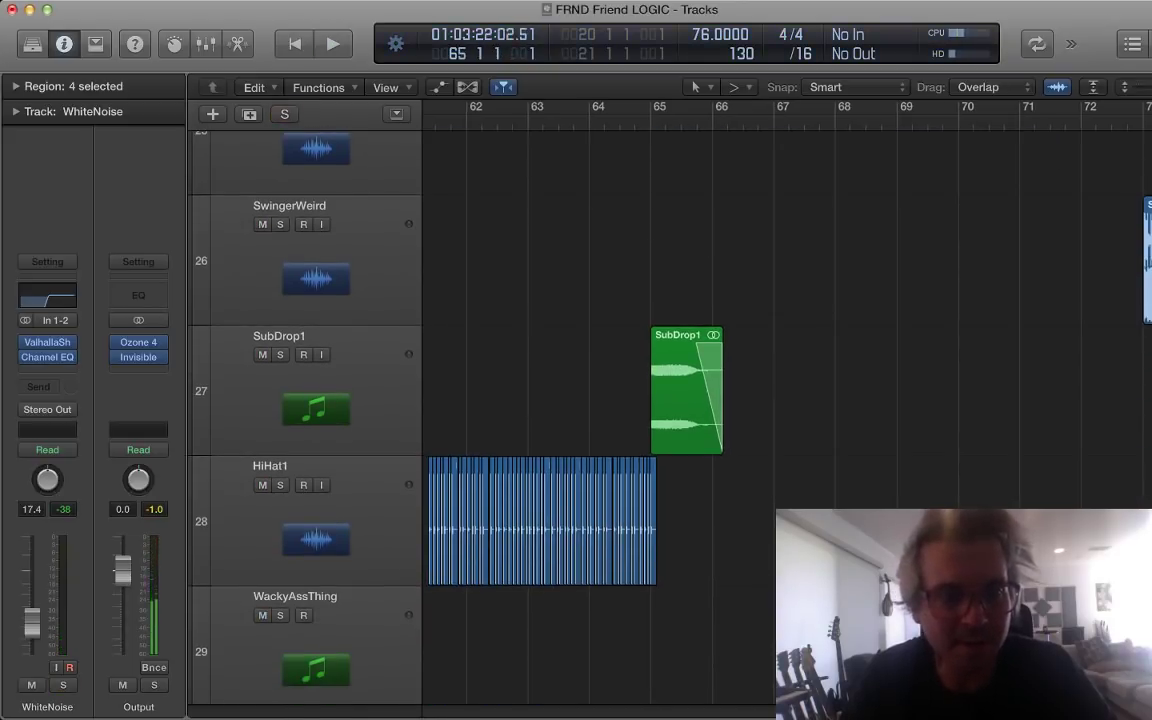
click(340, 380)
key(s)
key(space)
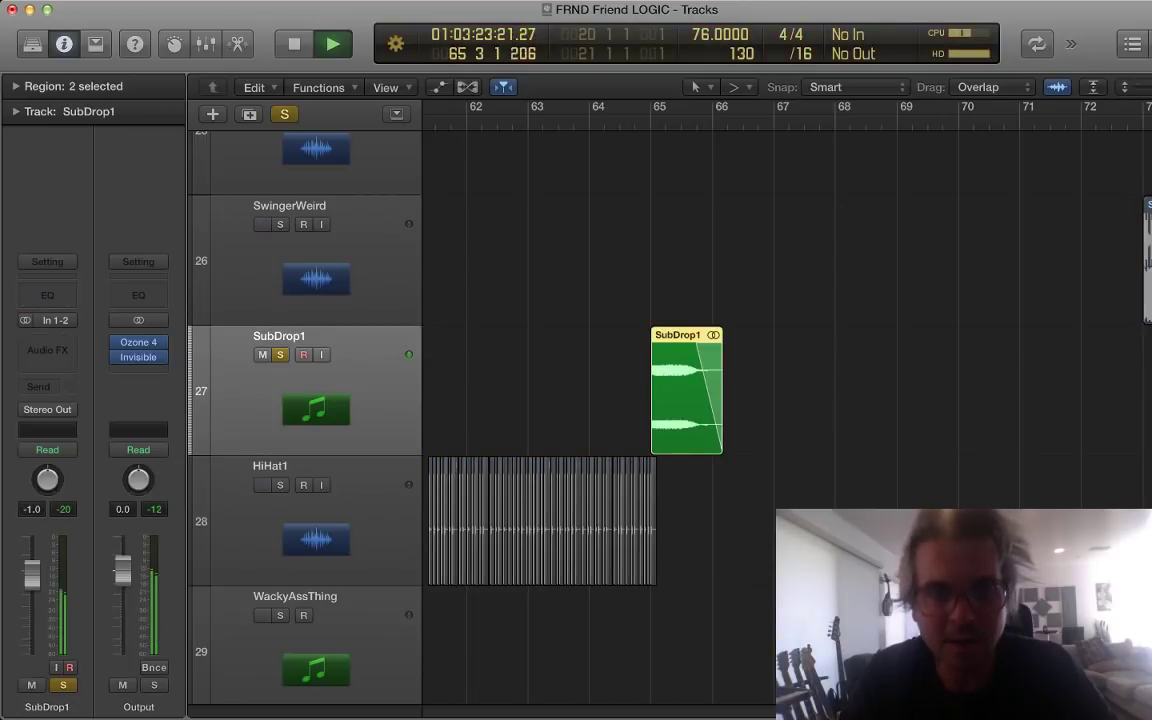
key(s)
key(space)
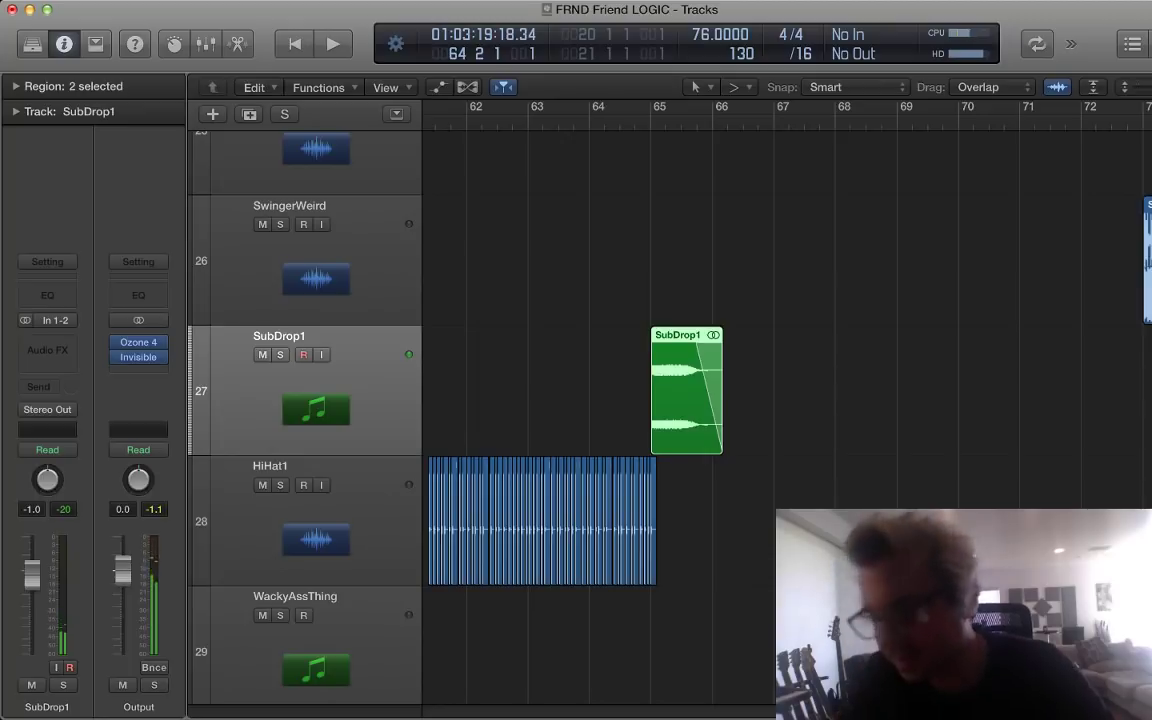
Step: Play the mix into bar 65 at the music box tracks, select MusicBox, and solo the MusicBox1 audio track
scroll(600, 400, down, 10)
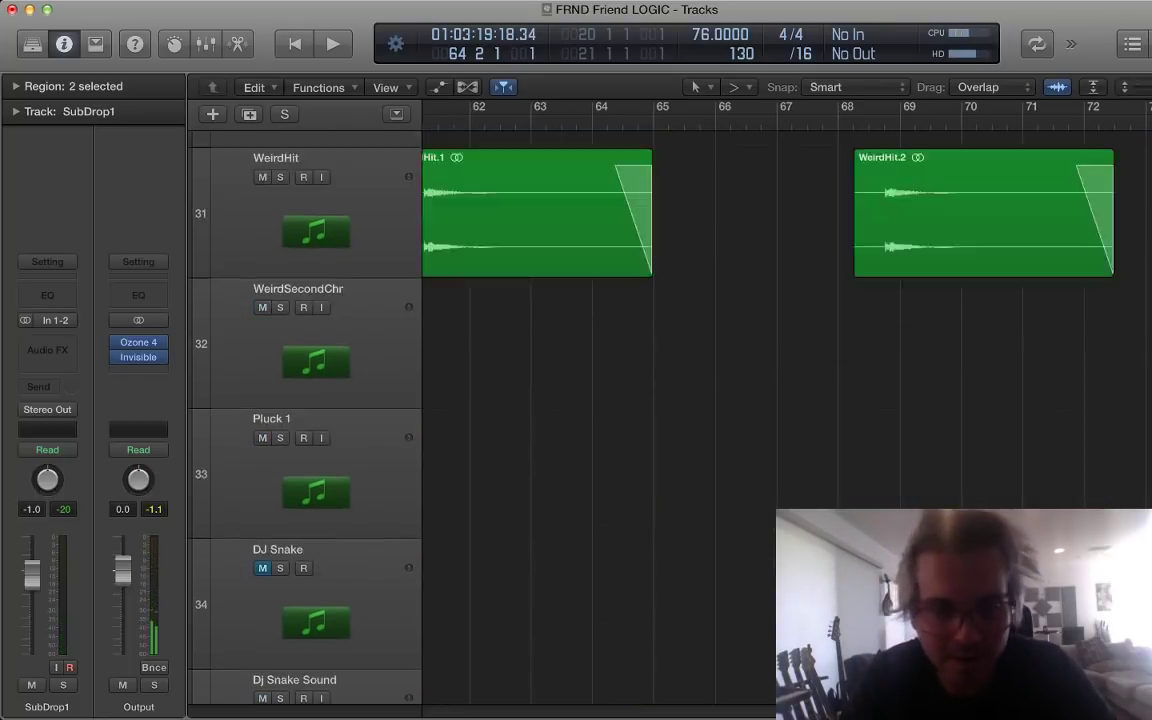
scroll(600, 400, down, 15)
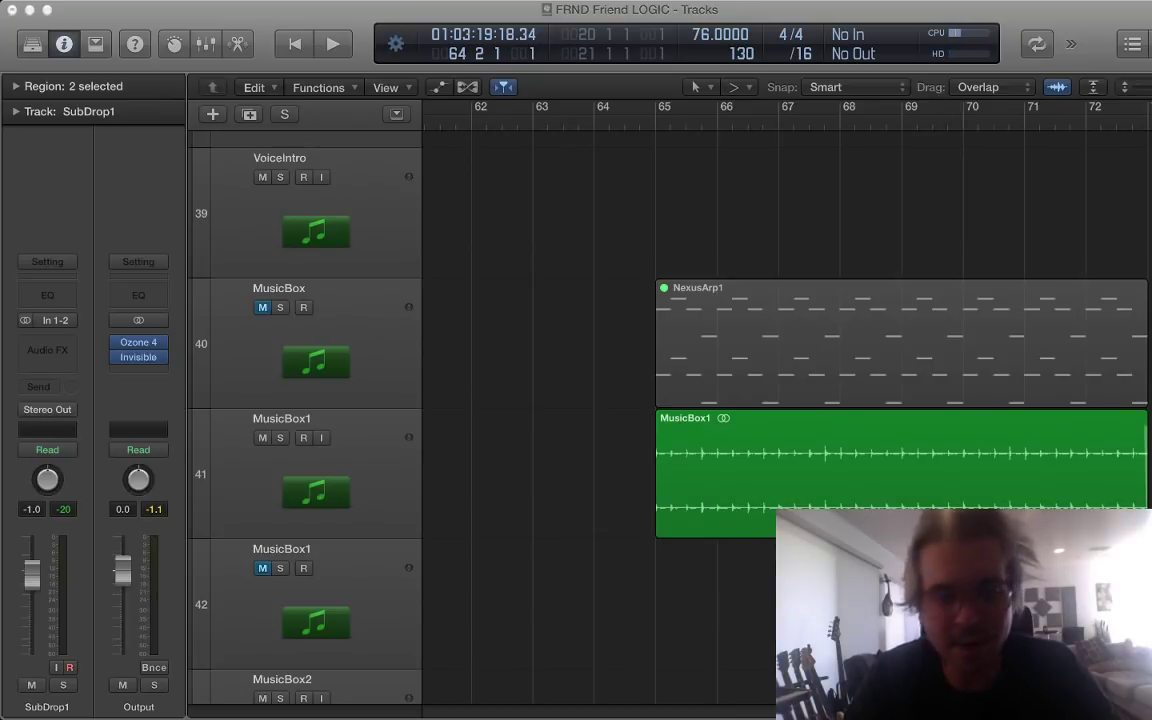
key(space)
scroll(660, 400, down, 2)
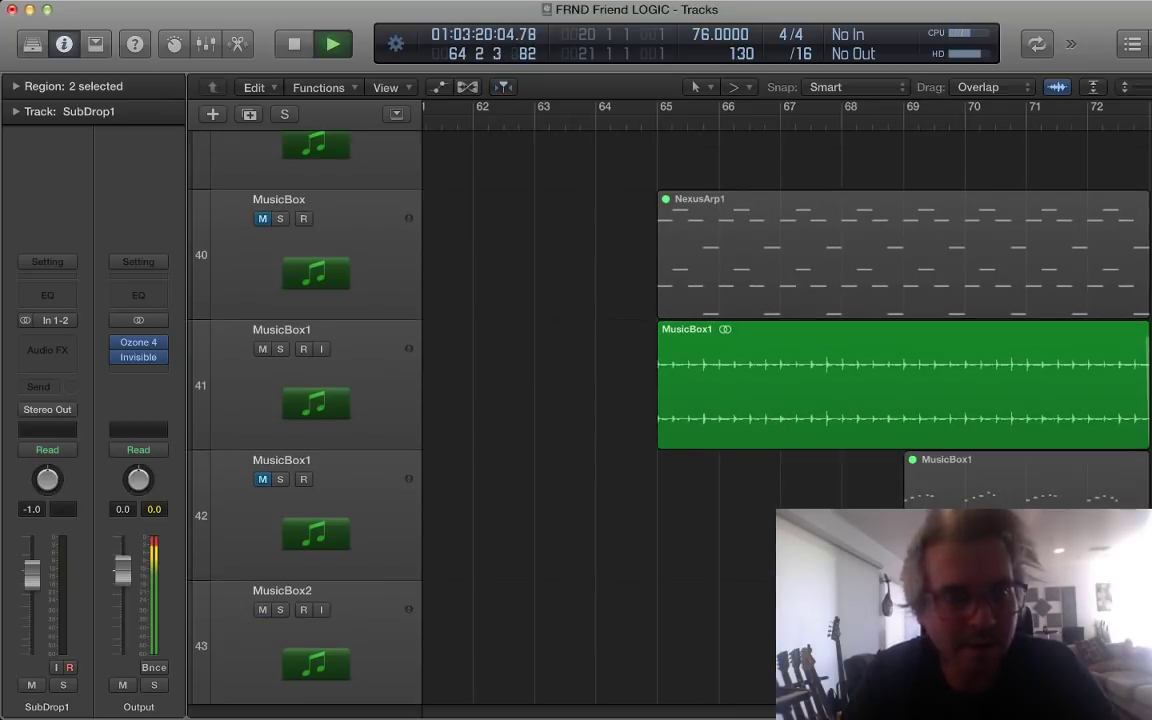
click(350, 258)
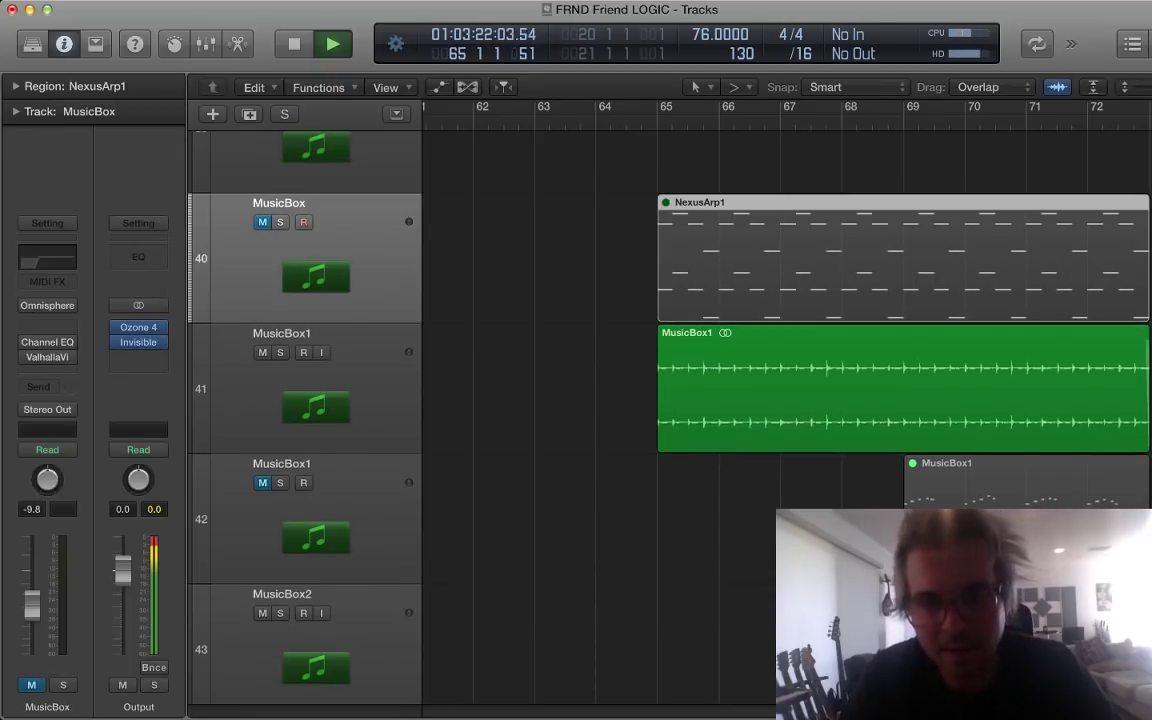
click(280, 352)
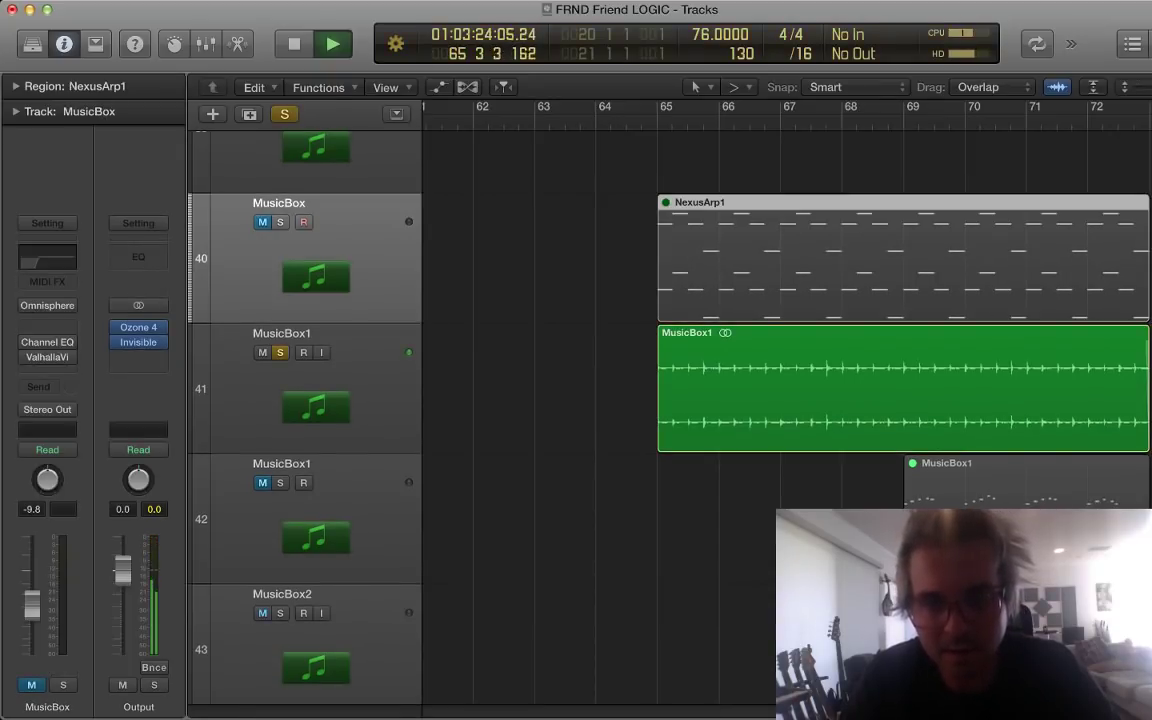
Step: Pause and resume the soloed MusicBox1 part through bars 66–68, clear the solo and stop playback
click(262, 613)
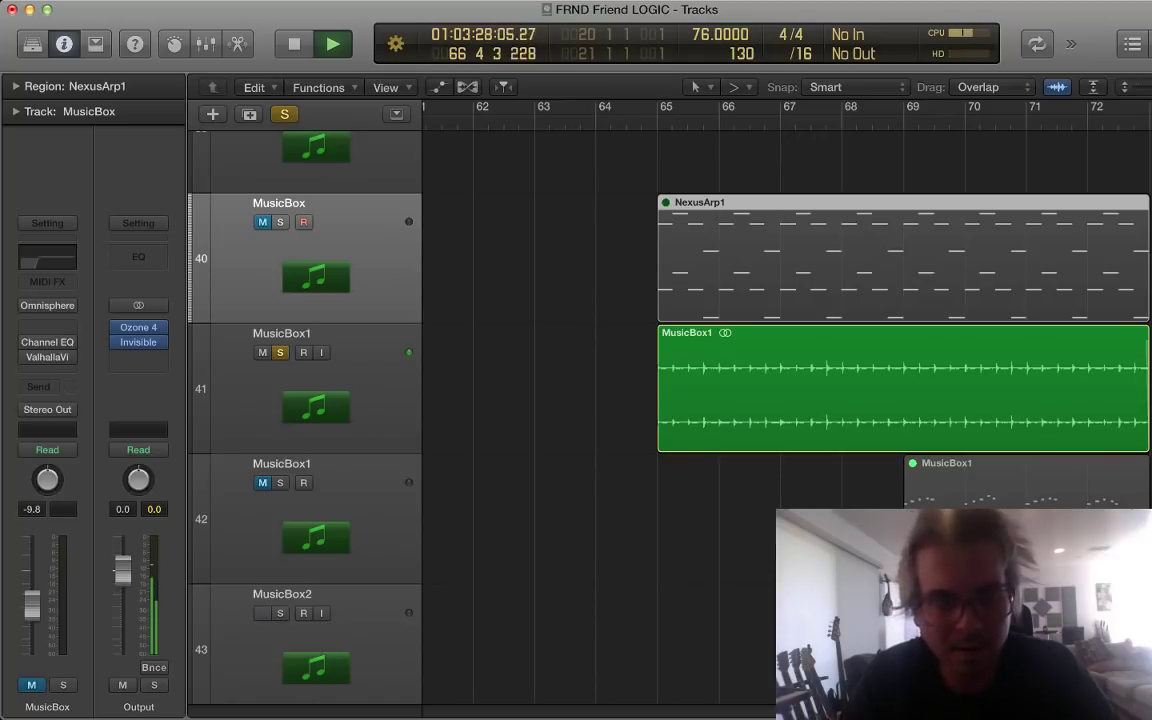
key(space)
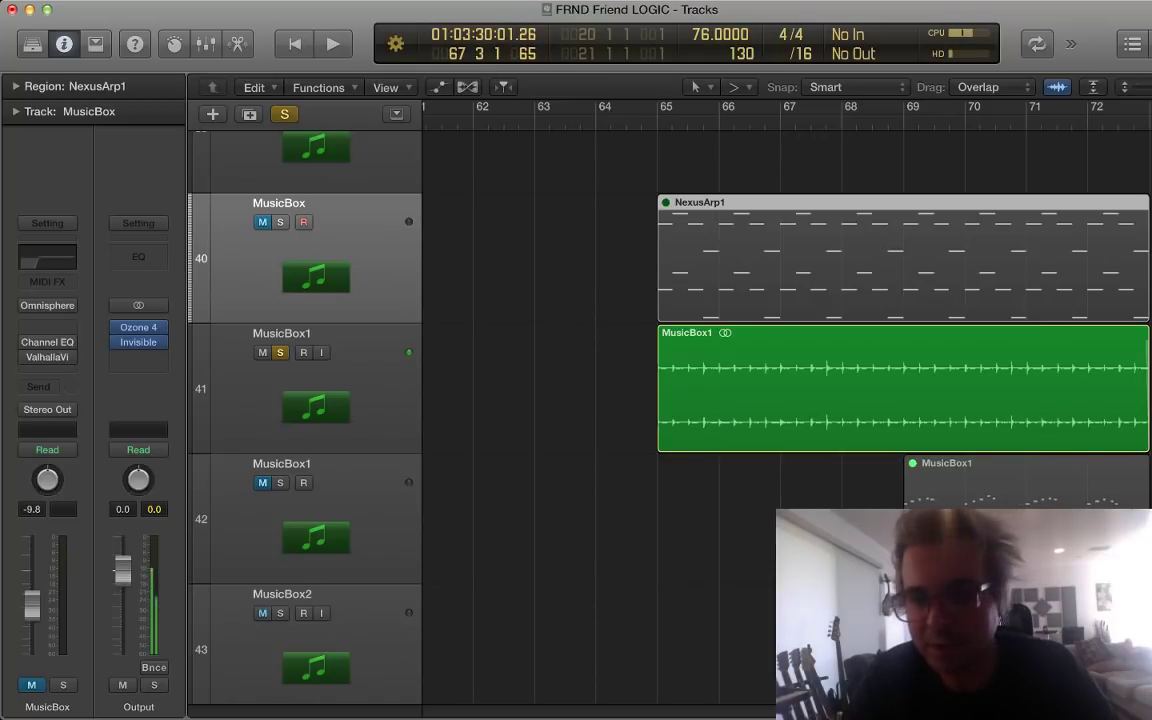
click(262, 613)
key(space)
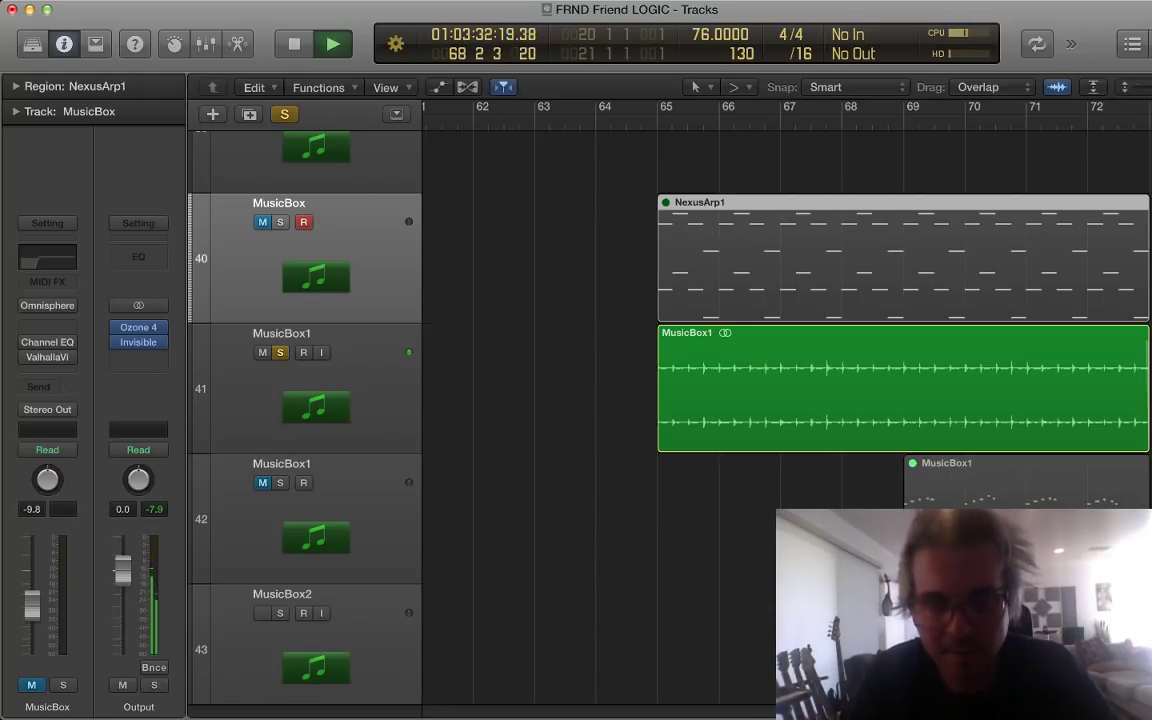
key(ctrl+s)
key(space)
Step: Return to bar 65 and compare the Piano Distant and BridgePiano1 tracks by selecting each in turn
scroll(660, 400, down, 5)
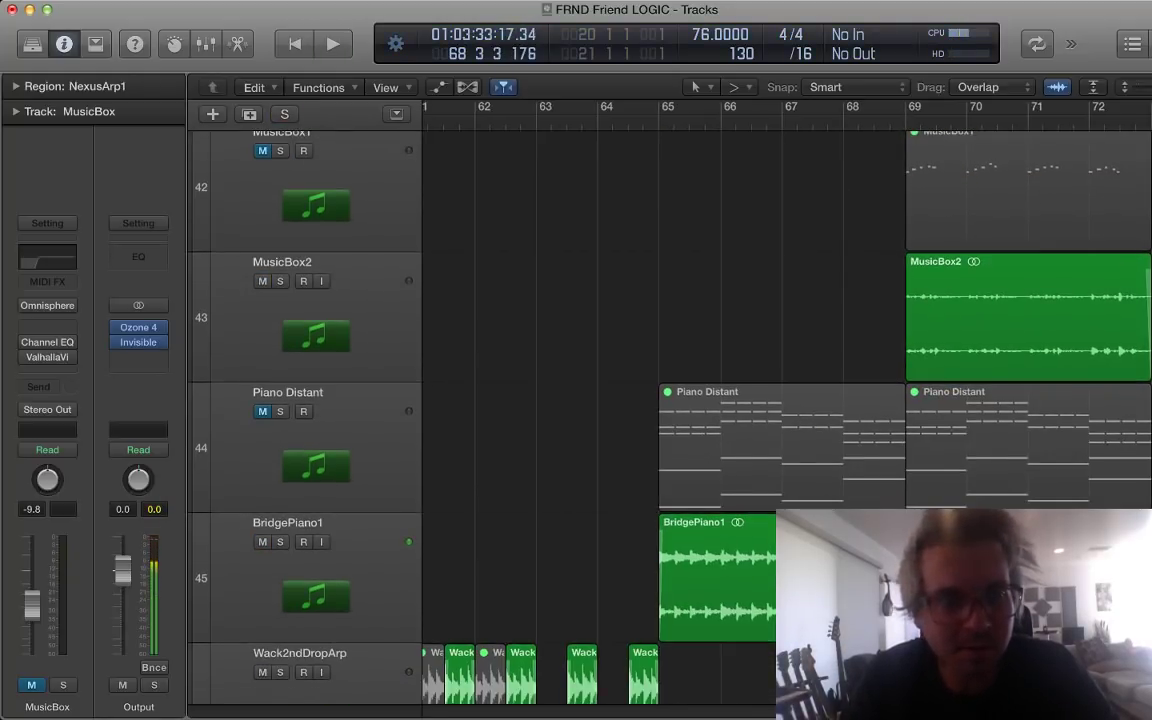
key(space)
click(350, 447)
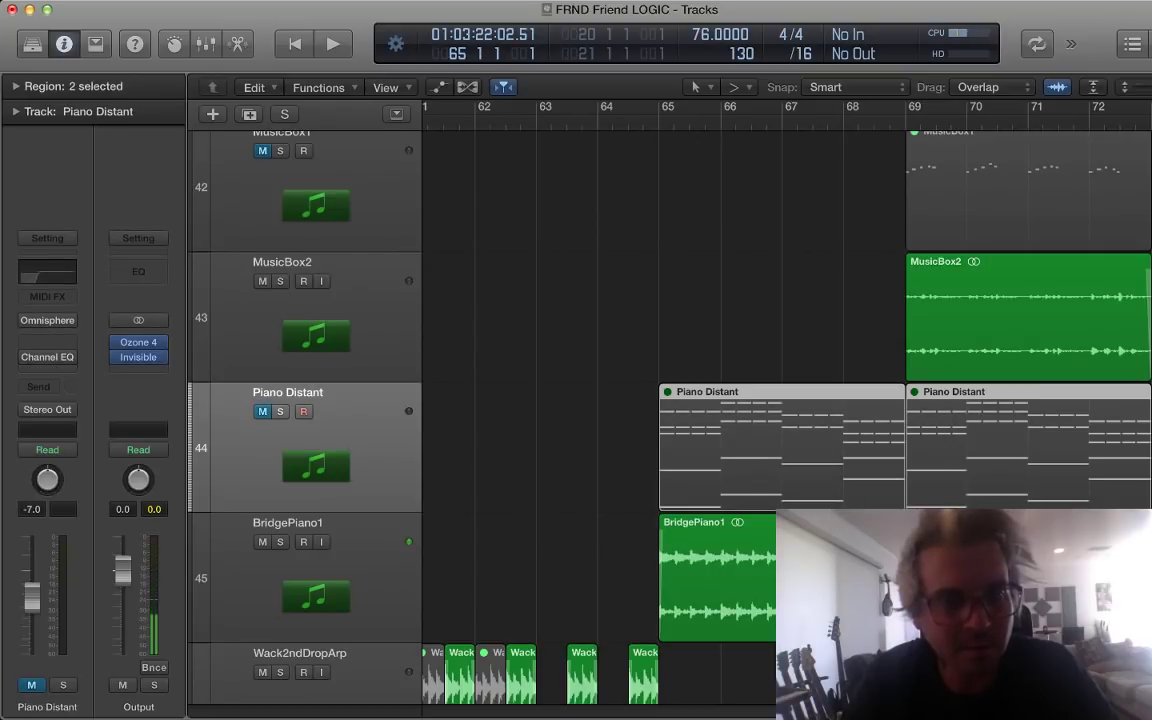
click(350, 578)
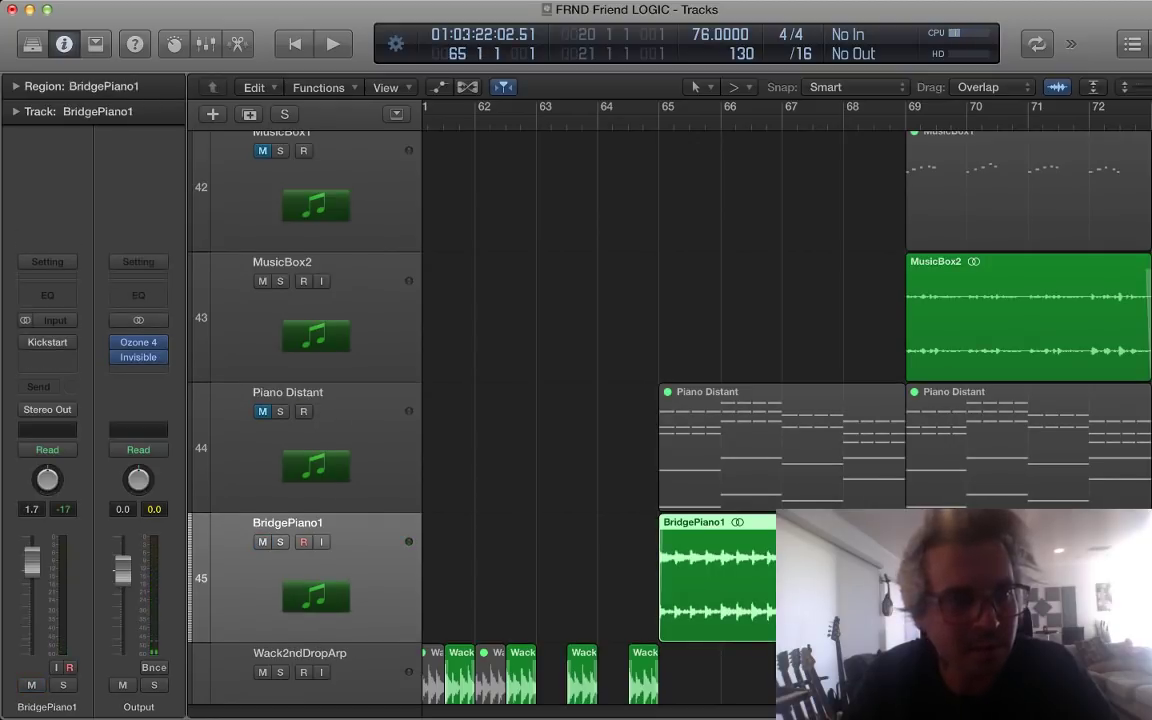
click(350, 447)
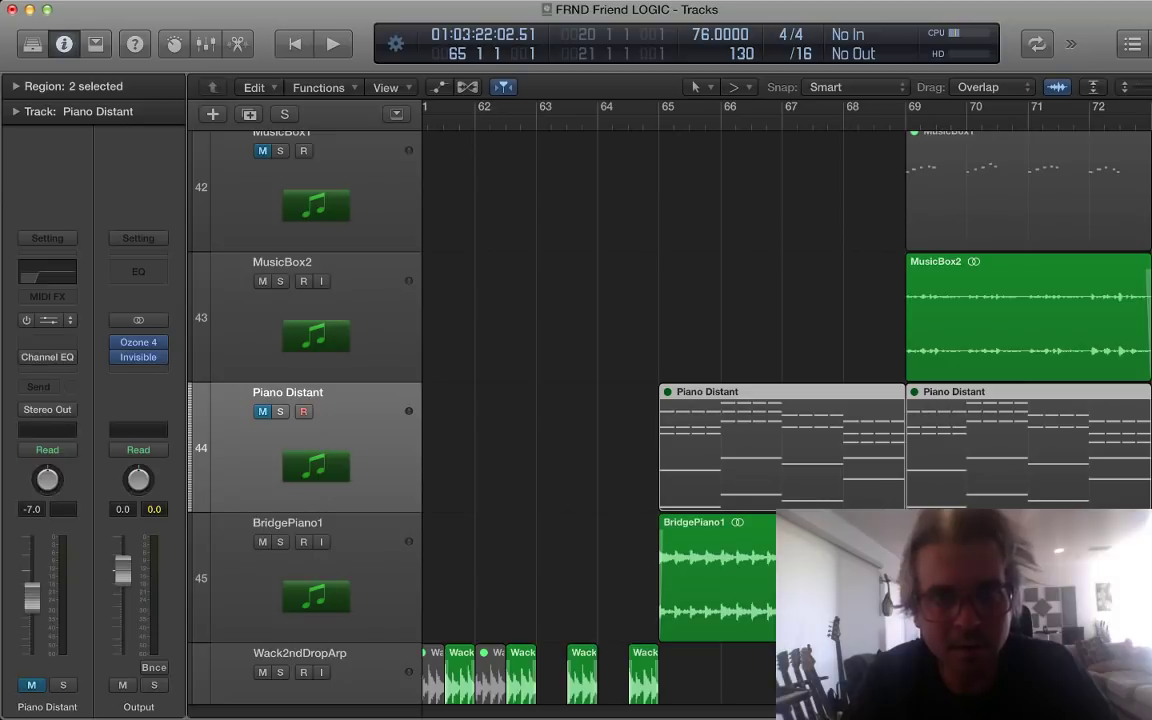
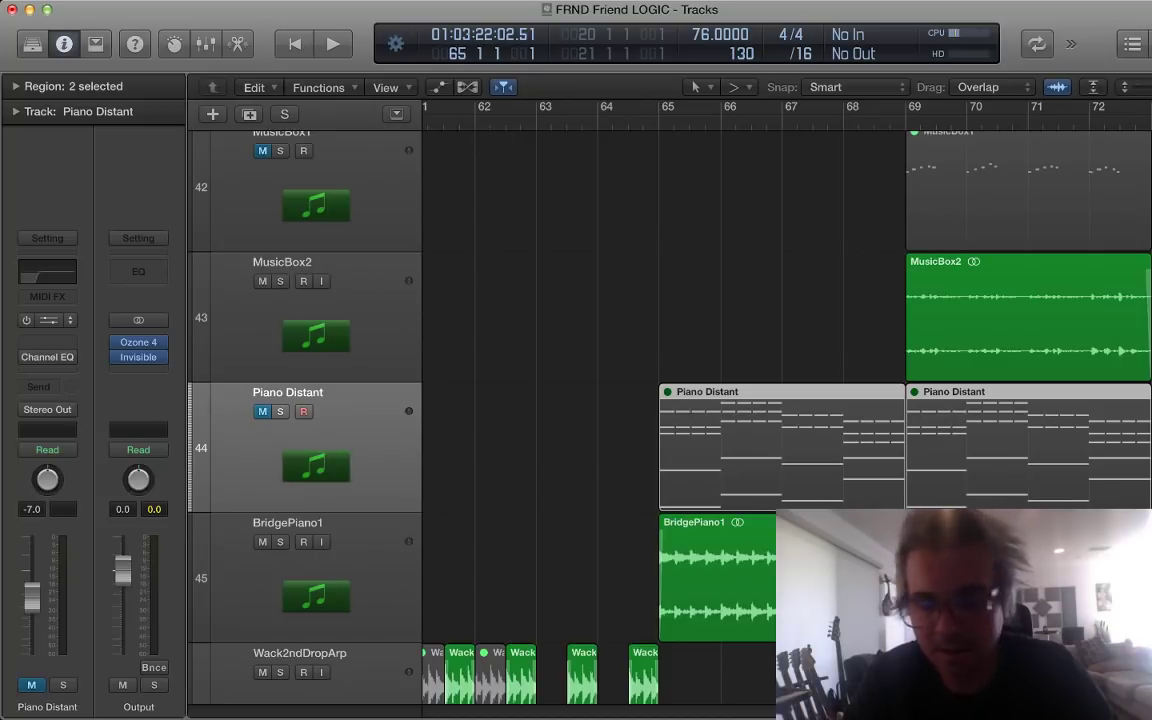
Step: Solo the BridgePiano1 track, play it from bar 65 and select the track to view its channel strip
scroll(670, 417, down, 3)
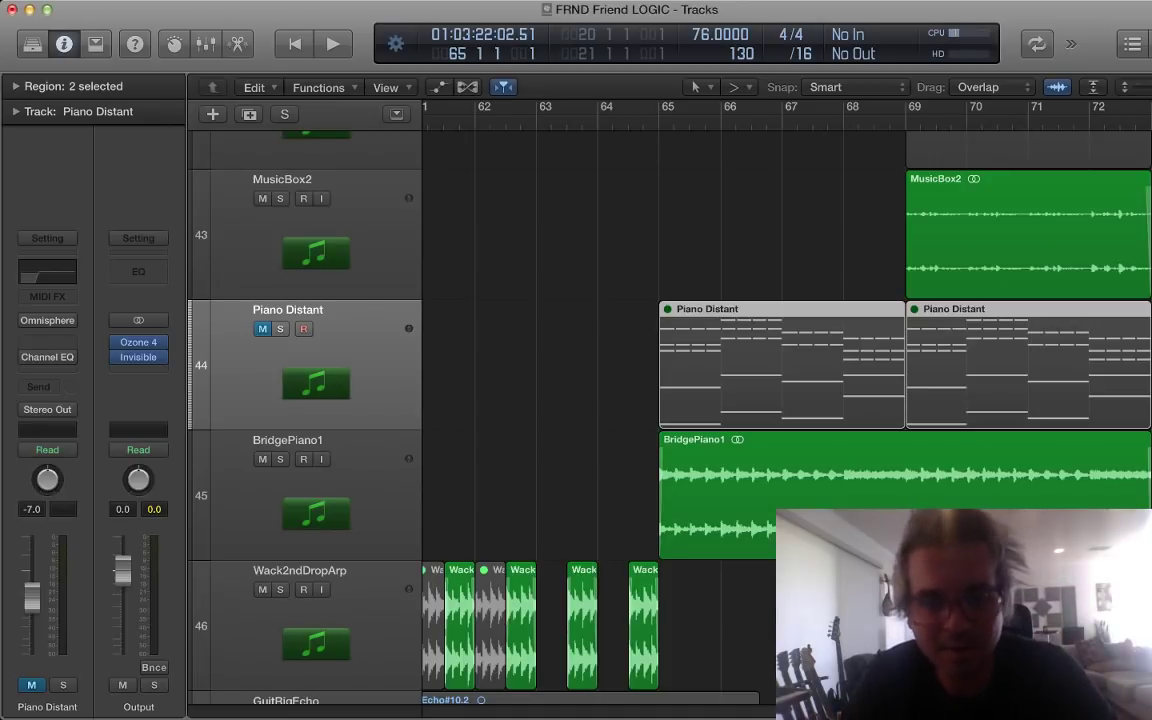
click(560, 368)
scroll(560, 368, down, 1)
click(280, 429)
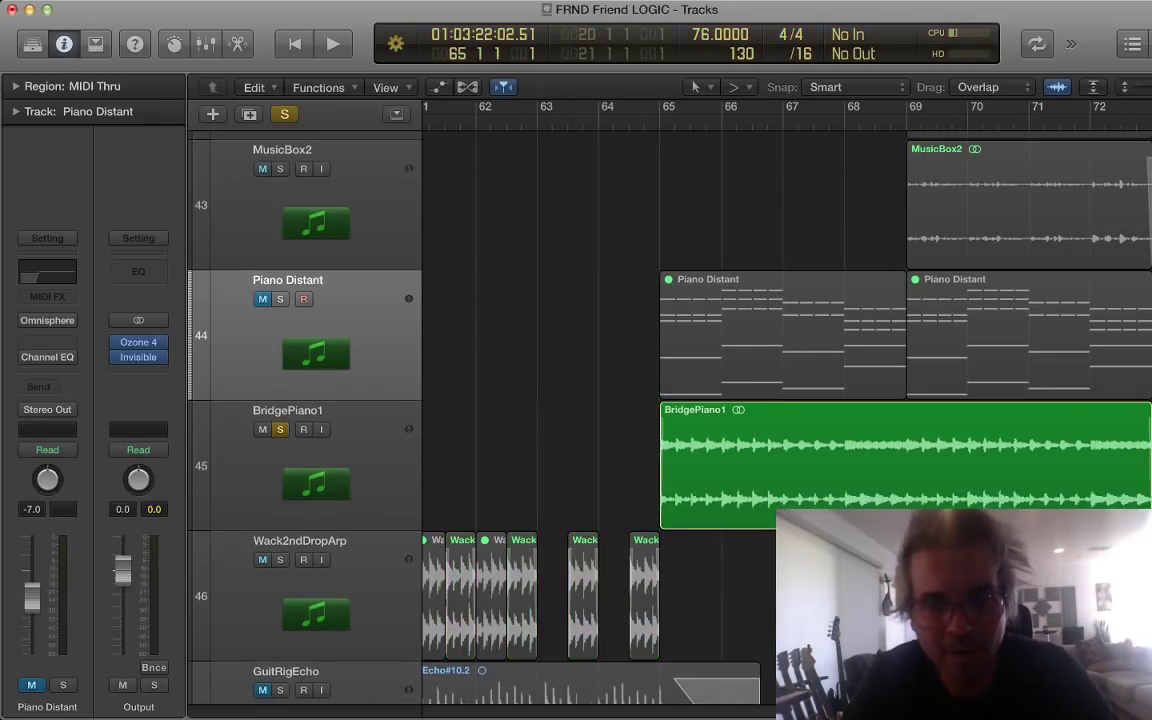
key(space)
click(340, 450)
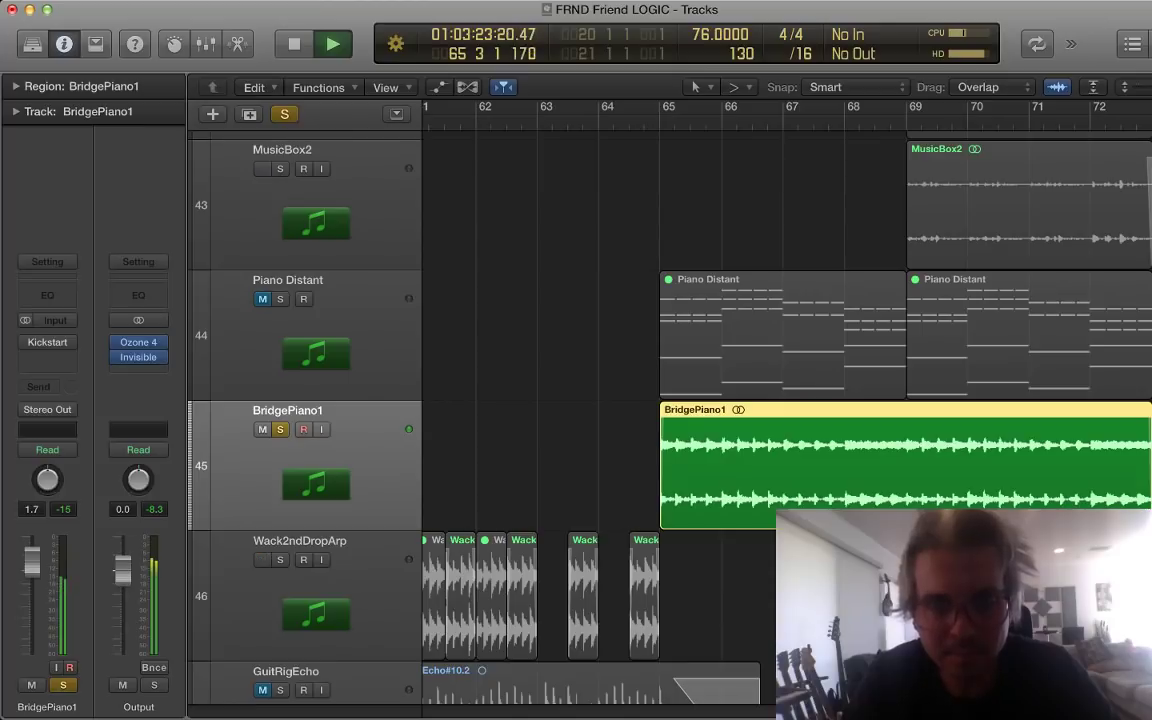
Step: Examine the first Piano Distant region's chords in the Piano Roll during playback, close the editor and clear the BridgePiano1 solo
double_click(775, 335)
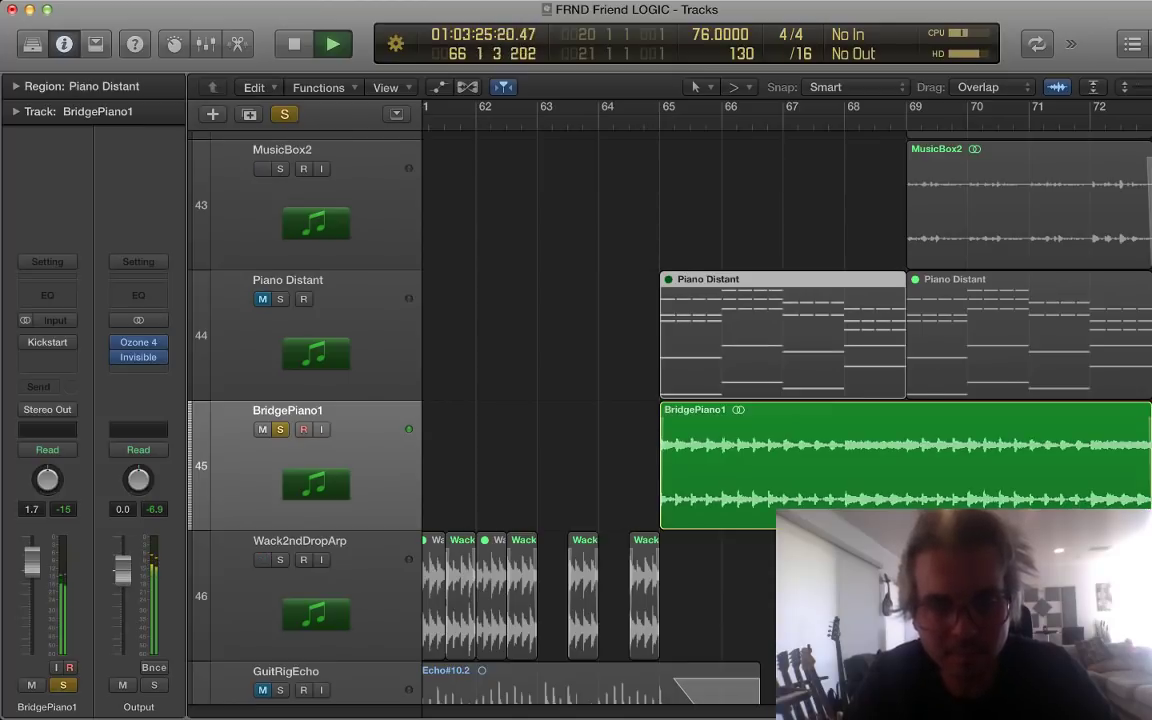
scroll(712, 468, down, 3)
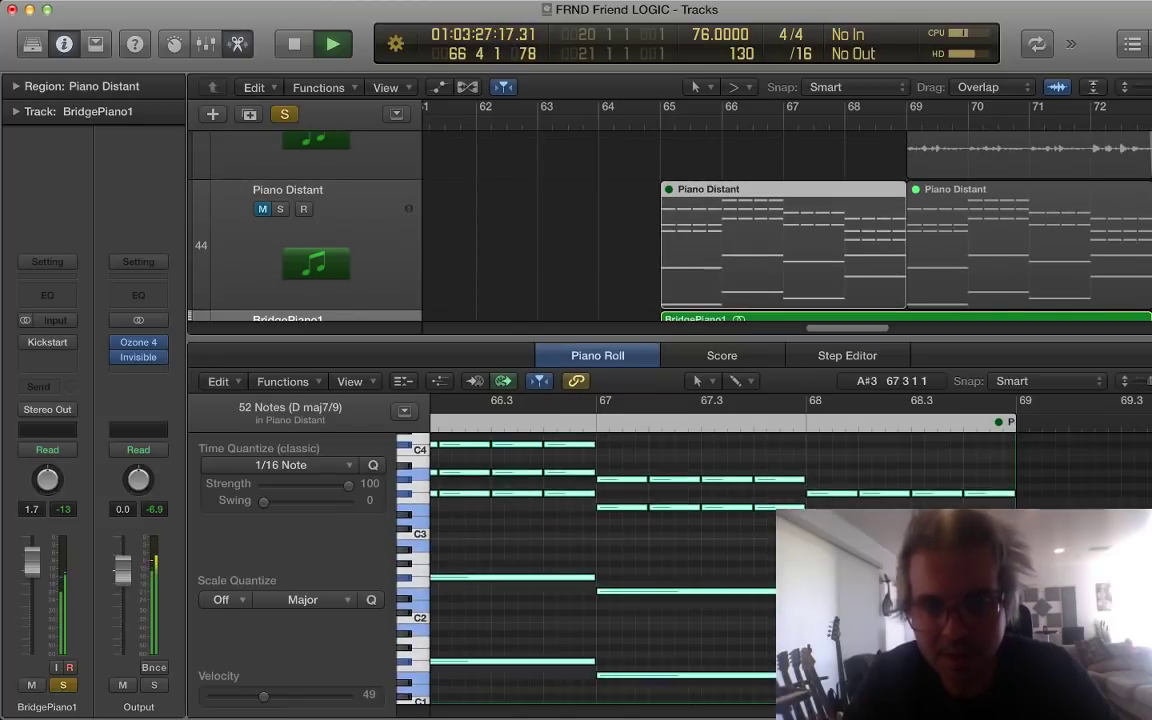
scroll(700, 480, down, 1)
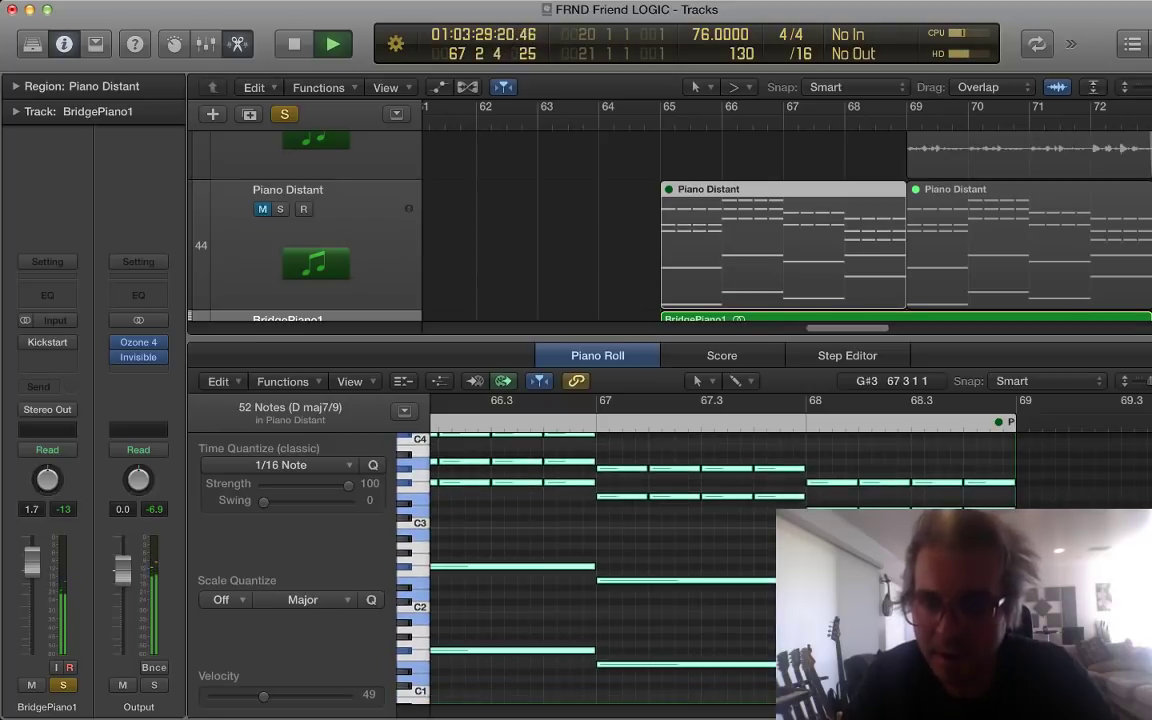
scroll(700, 480, right, 2)
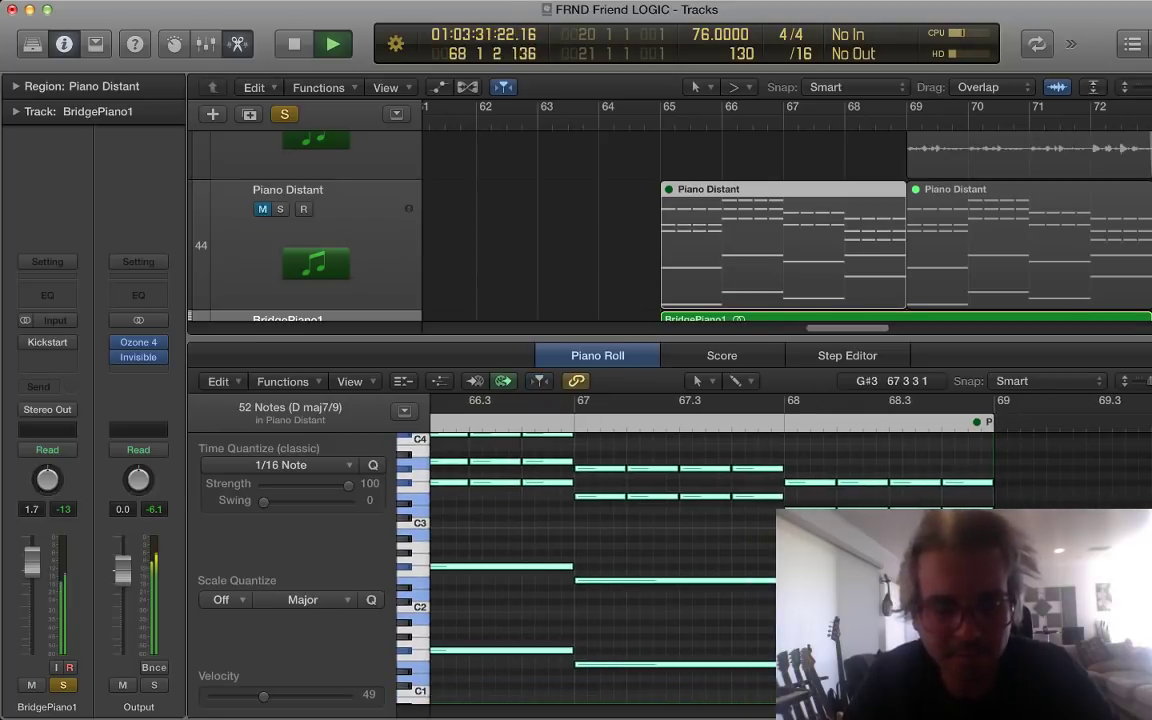
key(x)
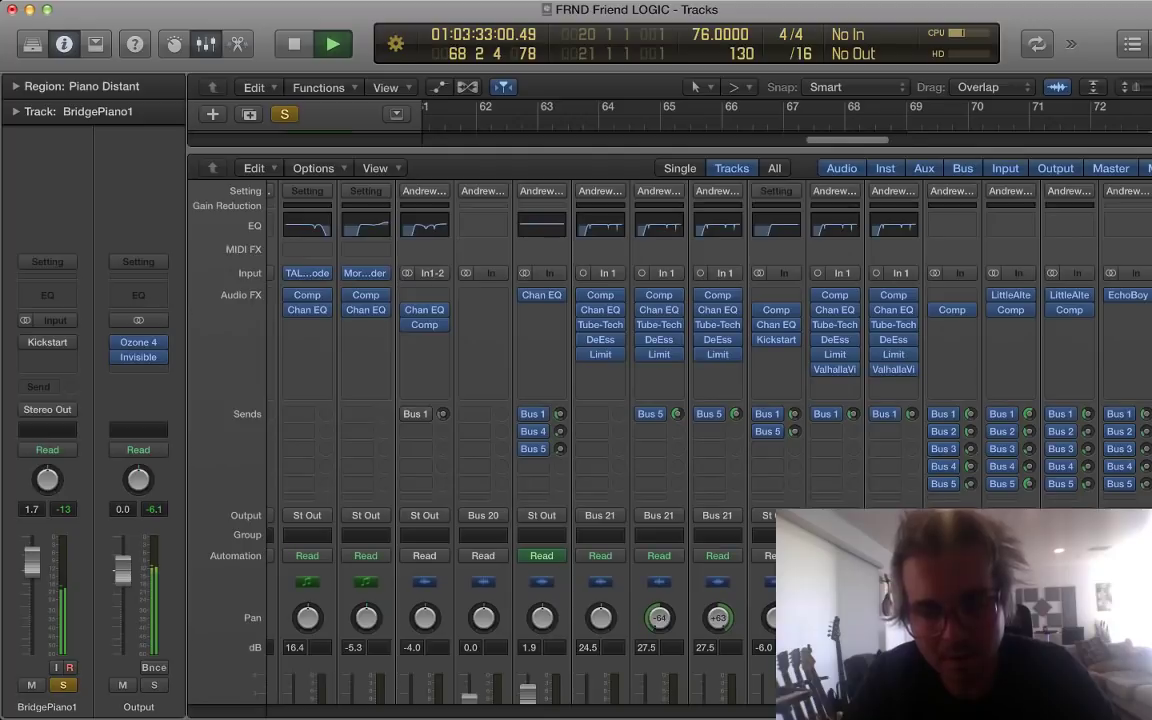
key(x)
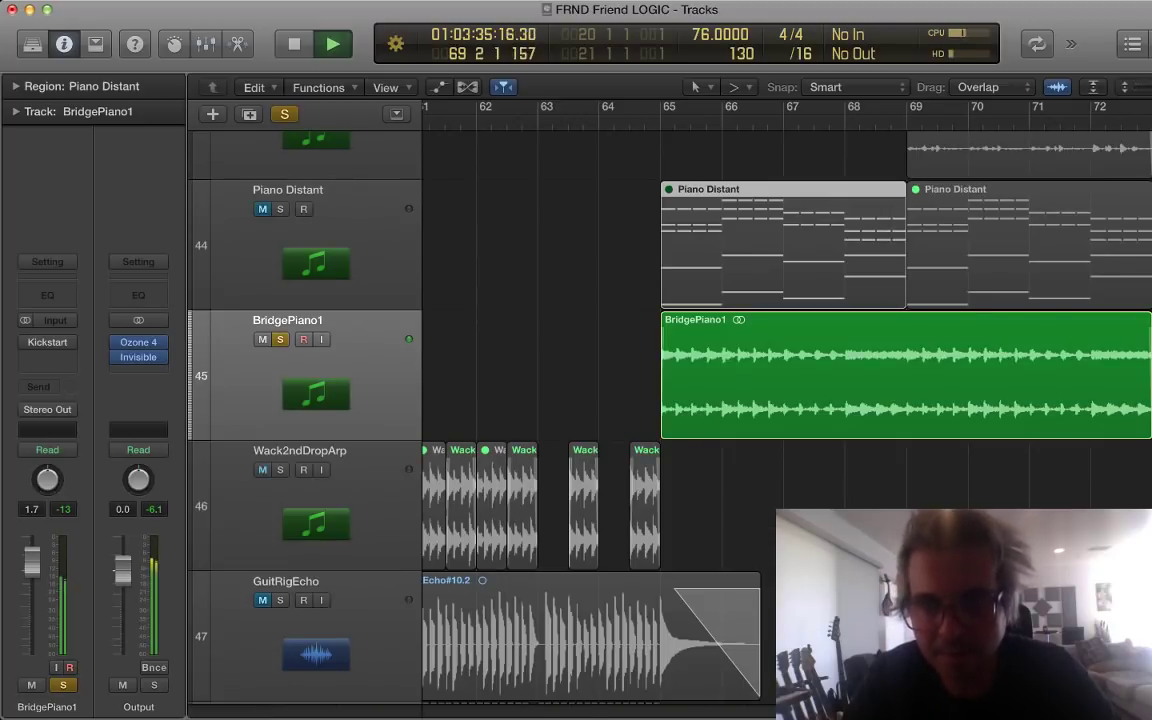
key(s)
Step: Solo and select the MusicBox2 track, listen to its region from bar 69, stop playback and clear the solo
key(super+Left)
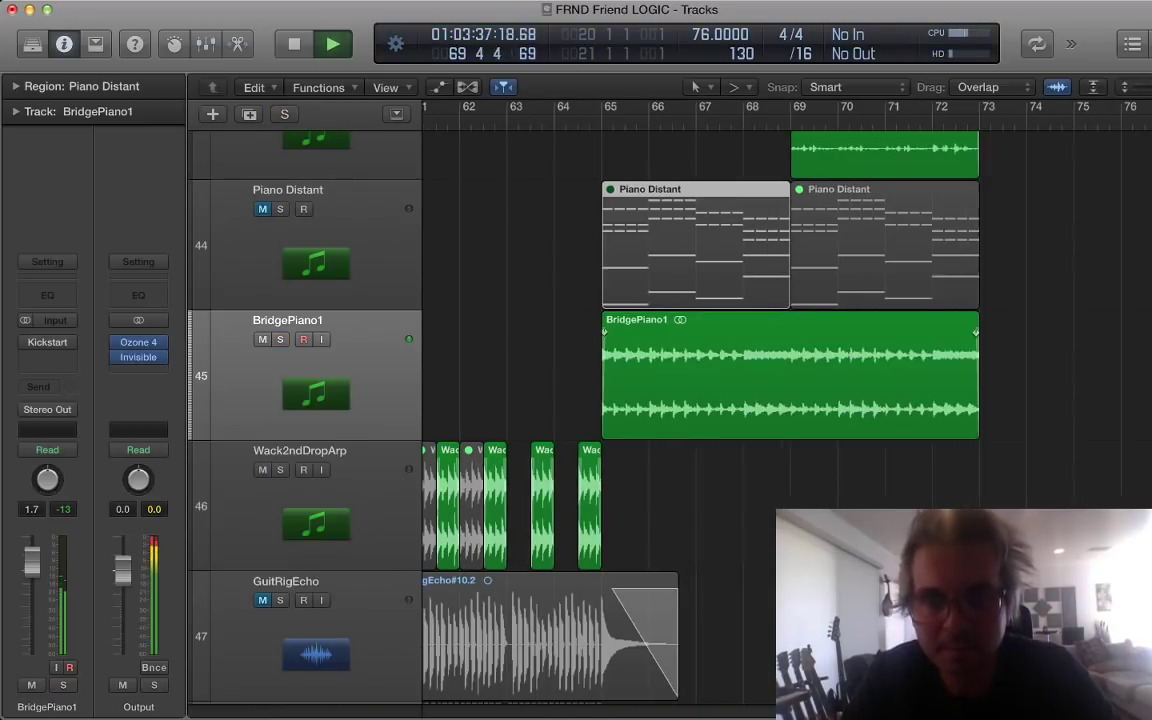
scroll(600, 400, up, 3)
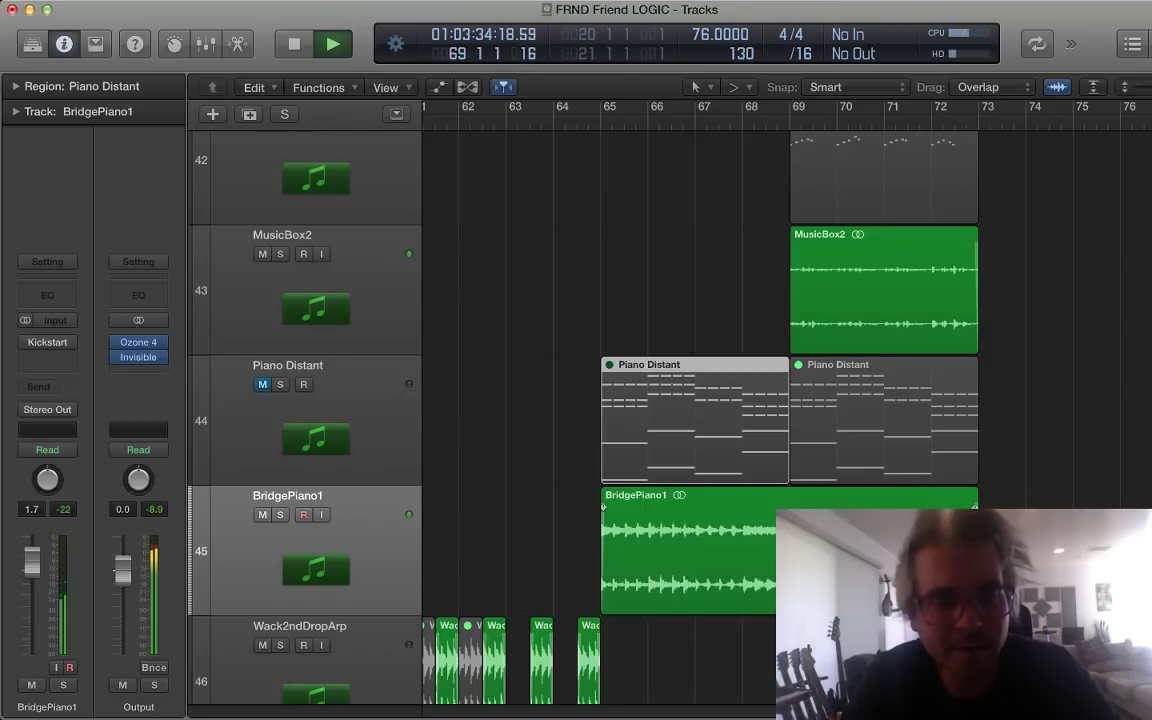
click(280, 254)
click(340, 254)
scroll(786, 420, right, 1)
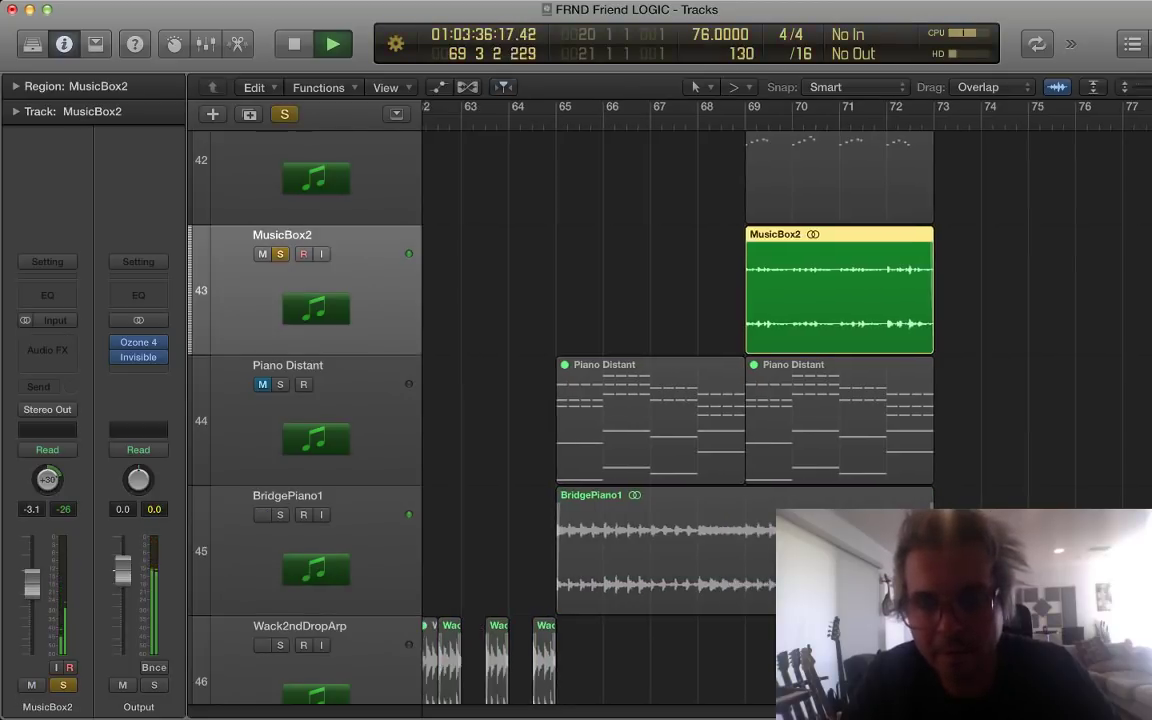
scroll(600, 400, up, 2)
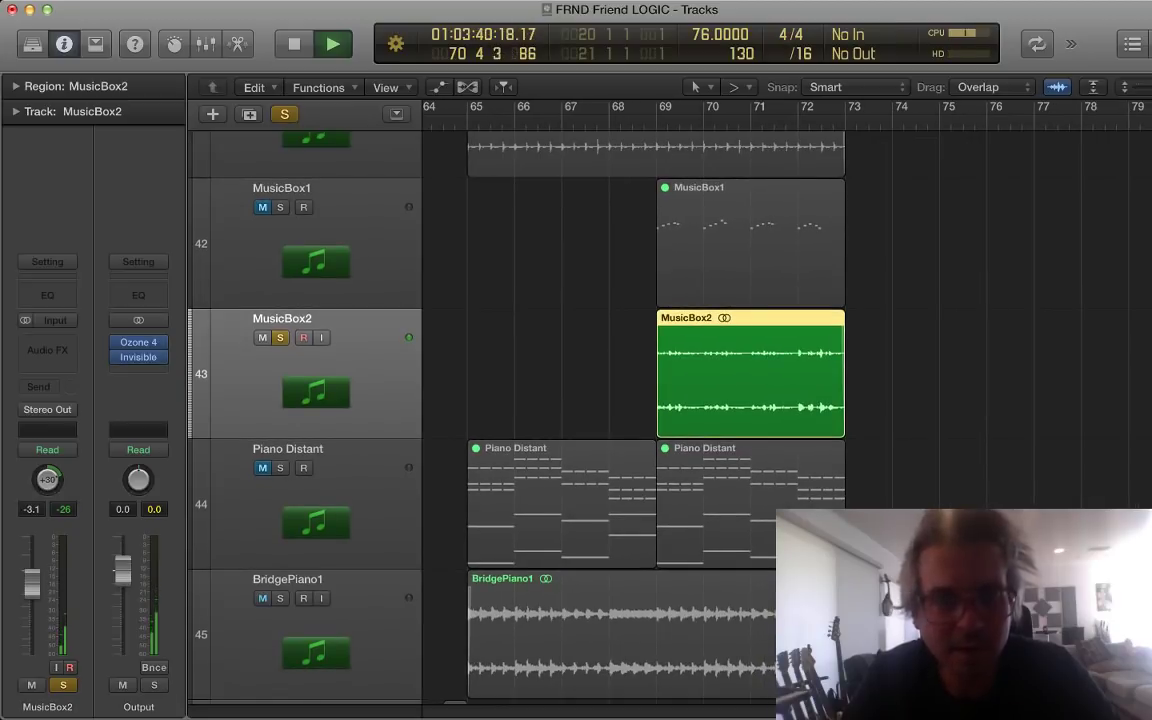
key(space)
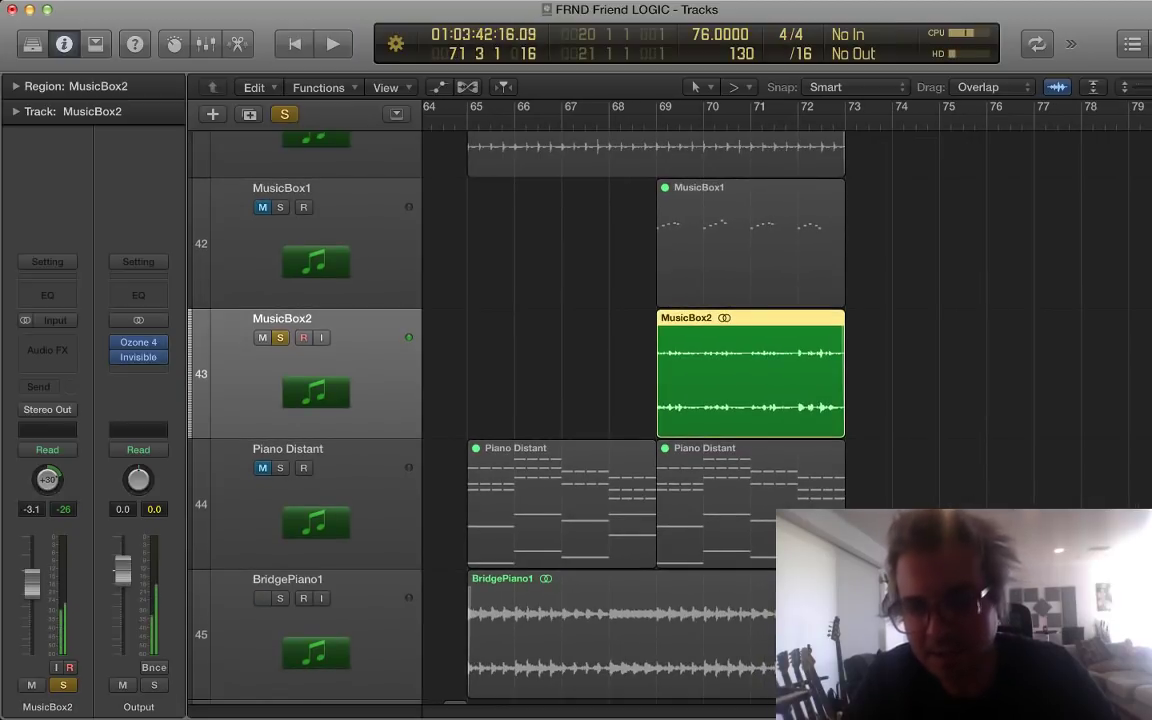
key(s)
Step: Solo the NoteHitter track, play its region at bar 65 and select the track
scroll(600, 415, down, 7)
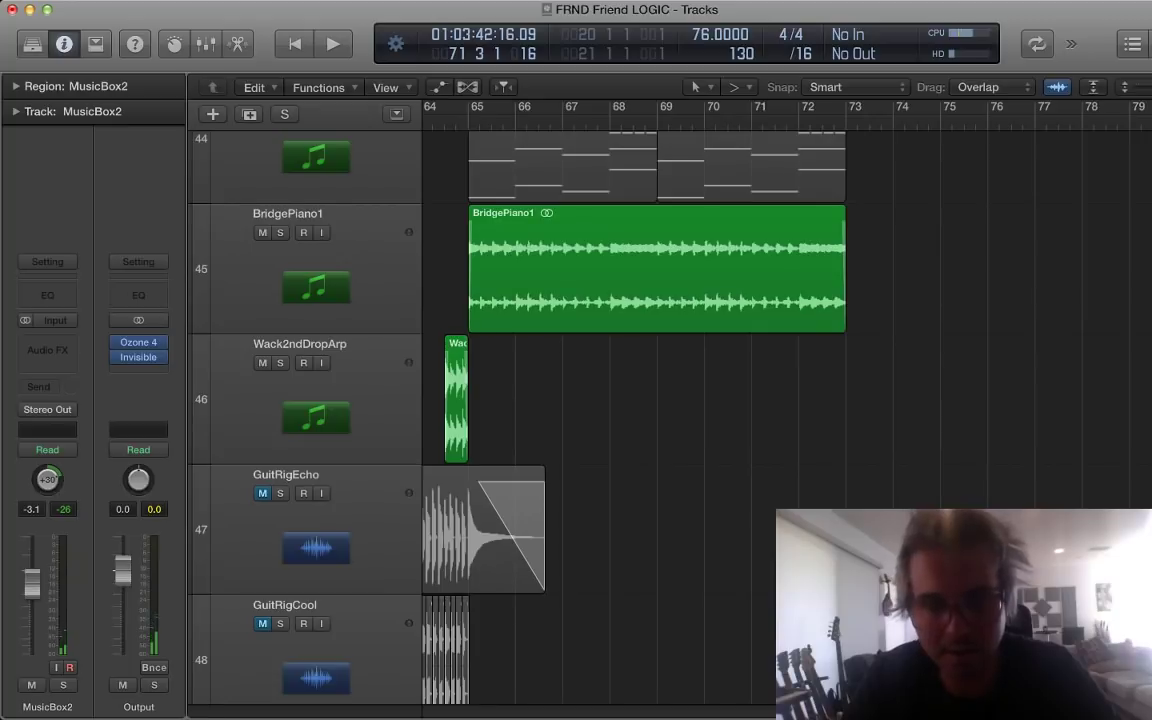
scroll(600, 415, down, 3)
scroll(600, 400, down, 6)
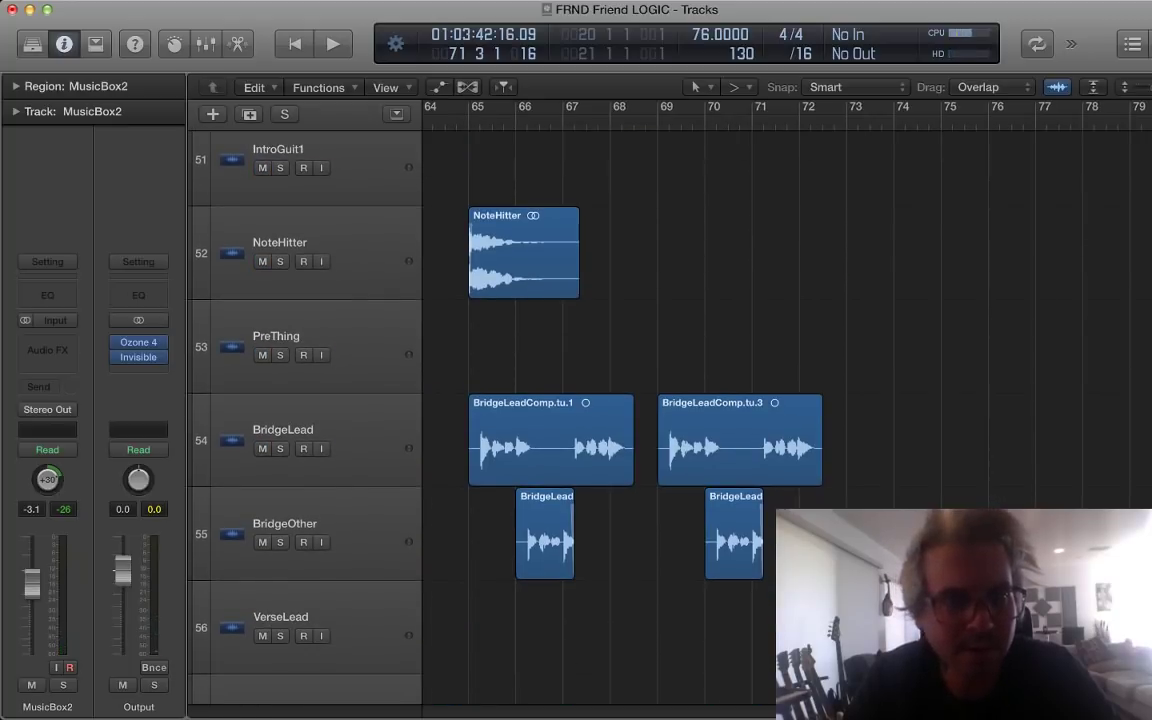
click(280, 261)
key(space)
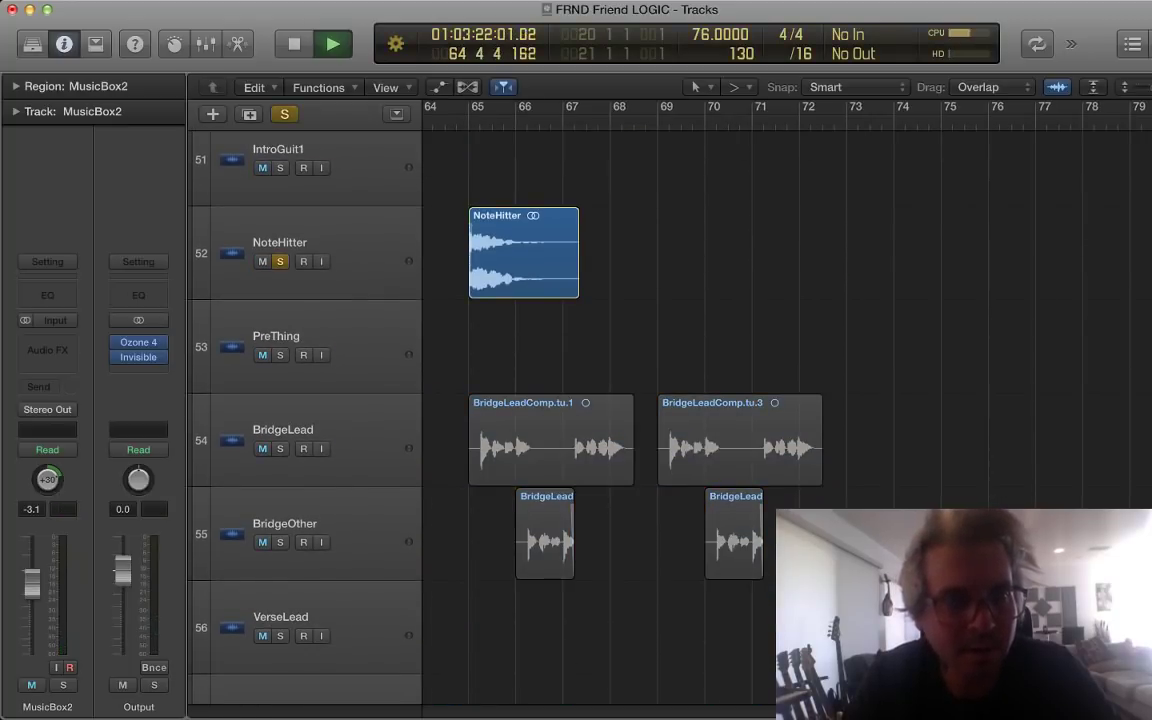
click(330, 252)
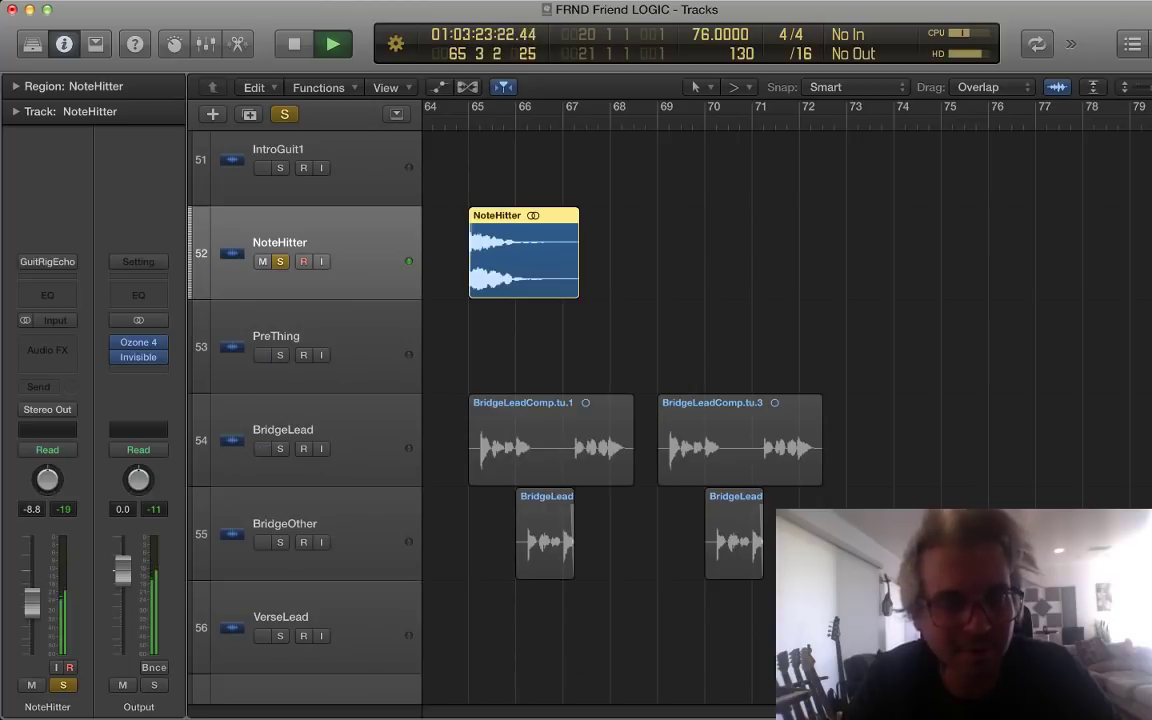
Step: Clear the NoteHitter solo and stop playback
key(super+a)
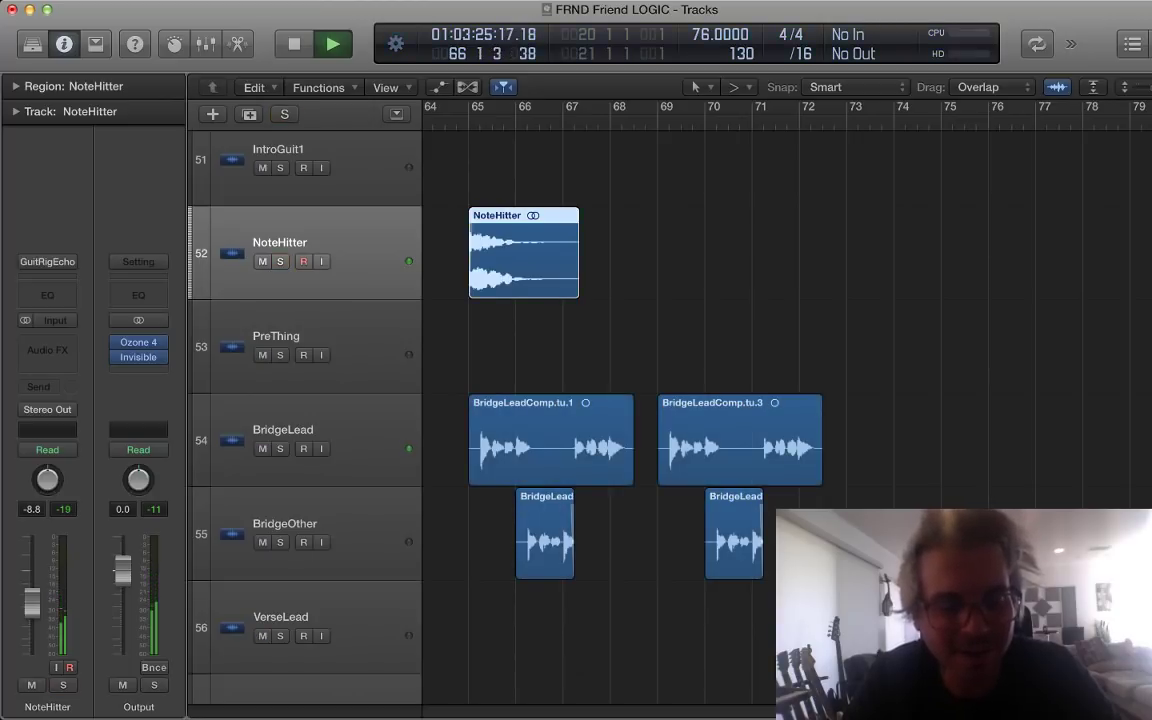
key(space)
key(s)
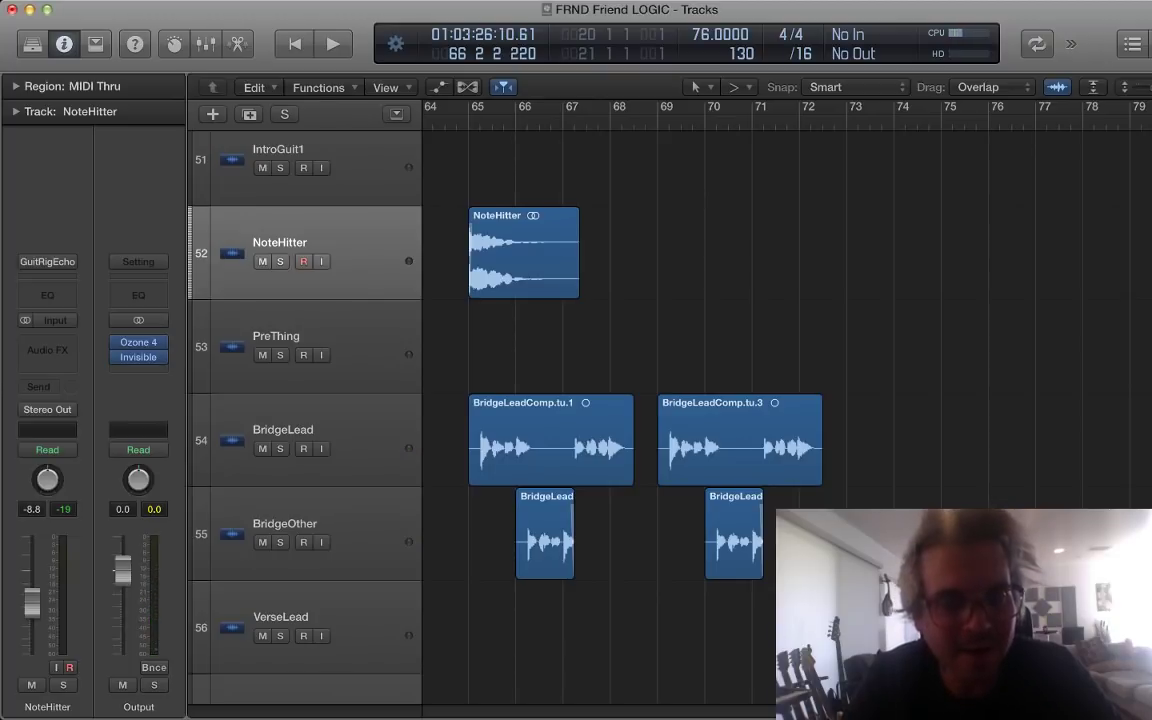
Step: Select and solo the BridgeLead vocal track, enlarge the track view and play it from bar 65
scroll(600, 400, down, 2)
click(283, 358)
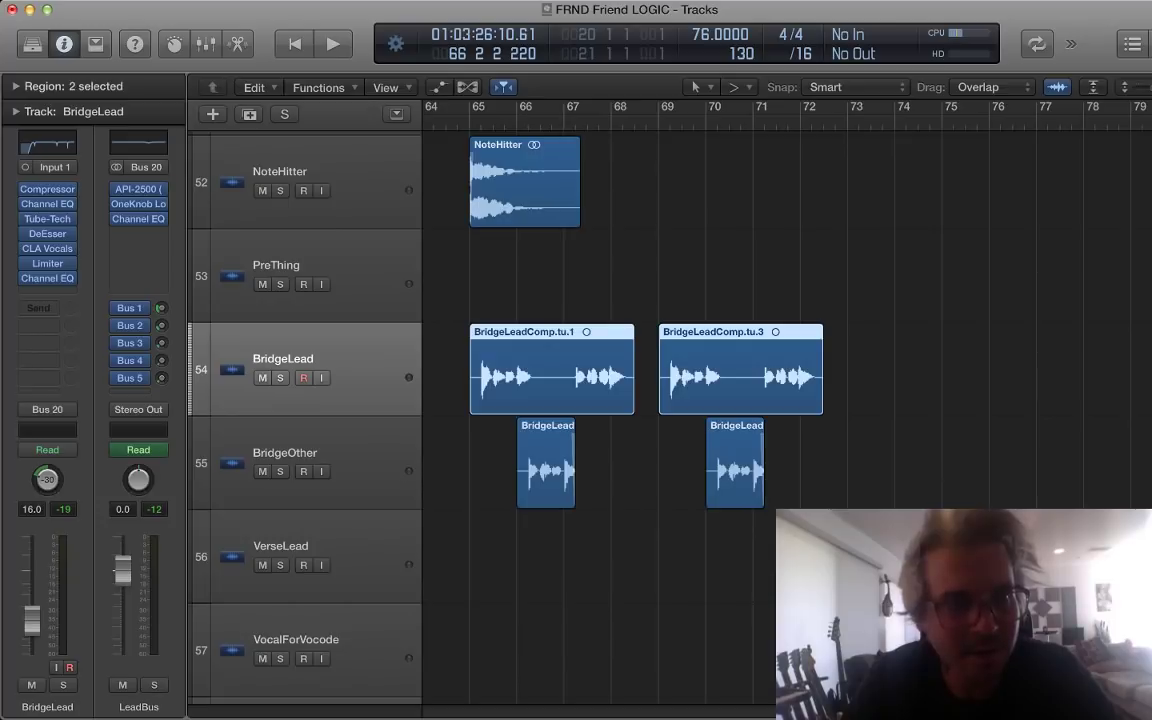
key(comma)
key(super+Down)
key(super+Down)
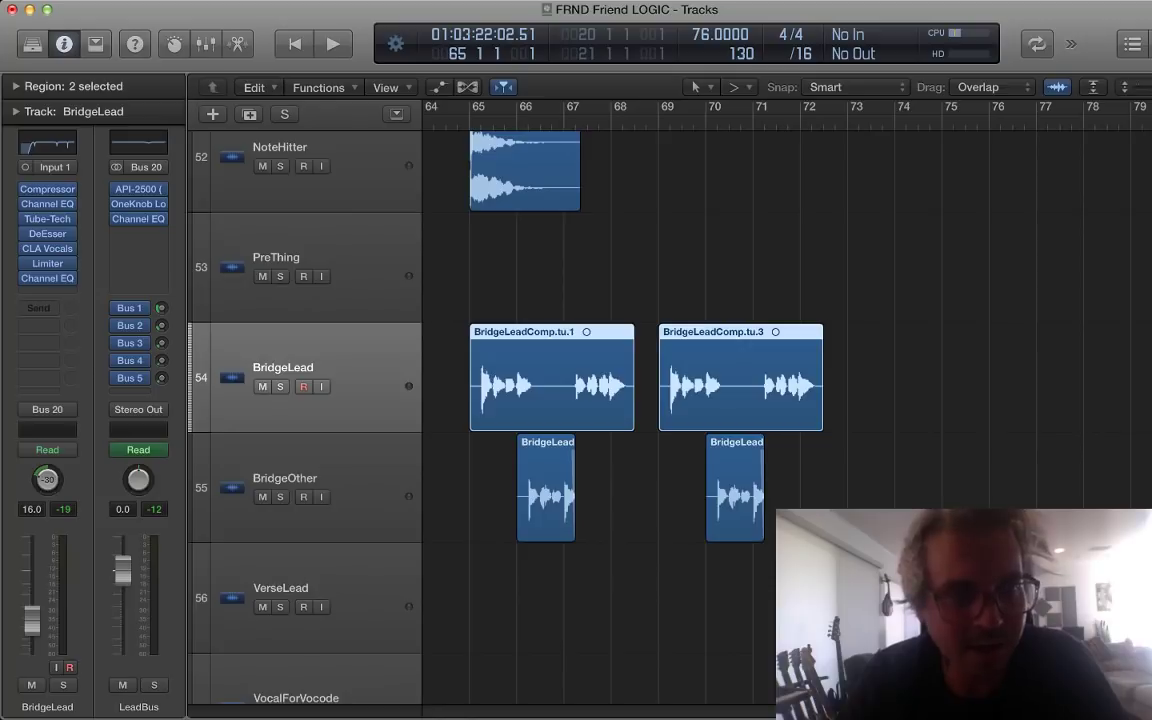
key(s)
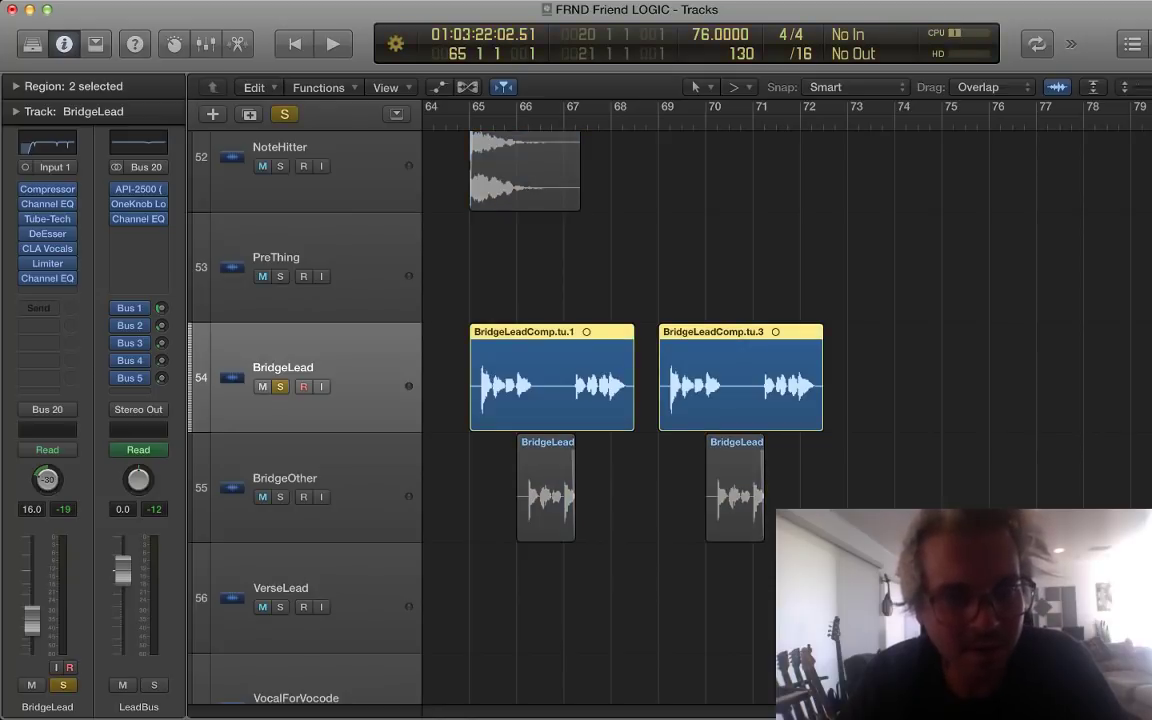
key(space)
Step: Add the BridgeOther track to the solo during playback, stop playback and clear both solos
key(Down)
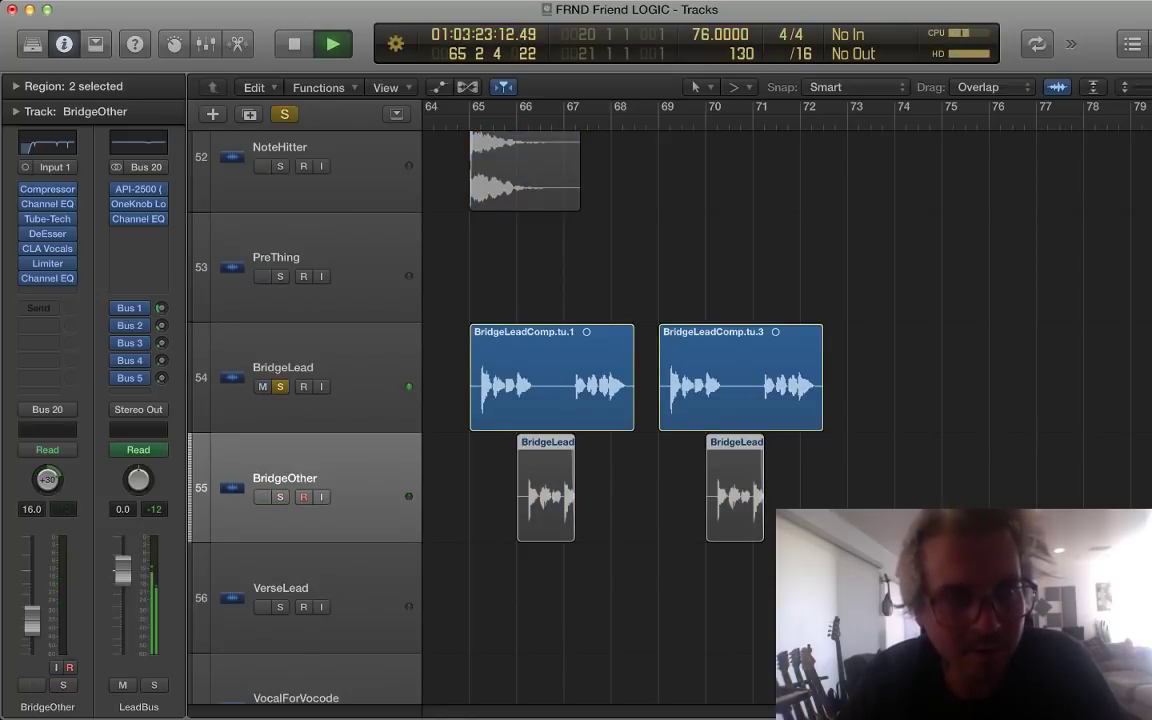
key(s)
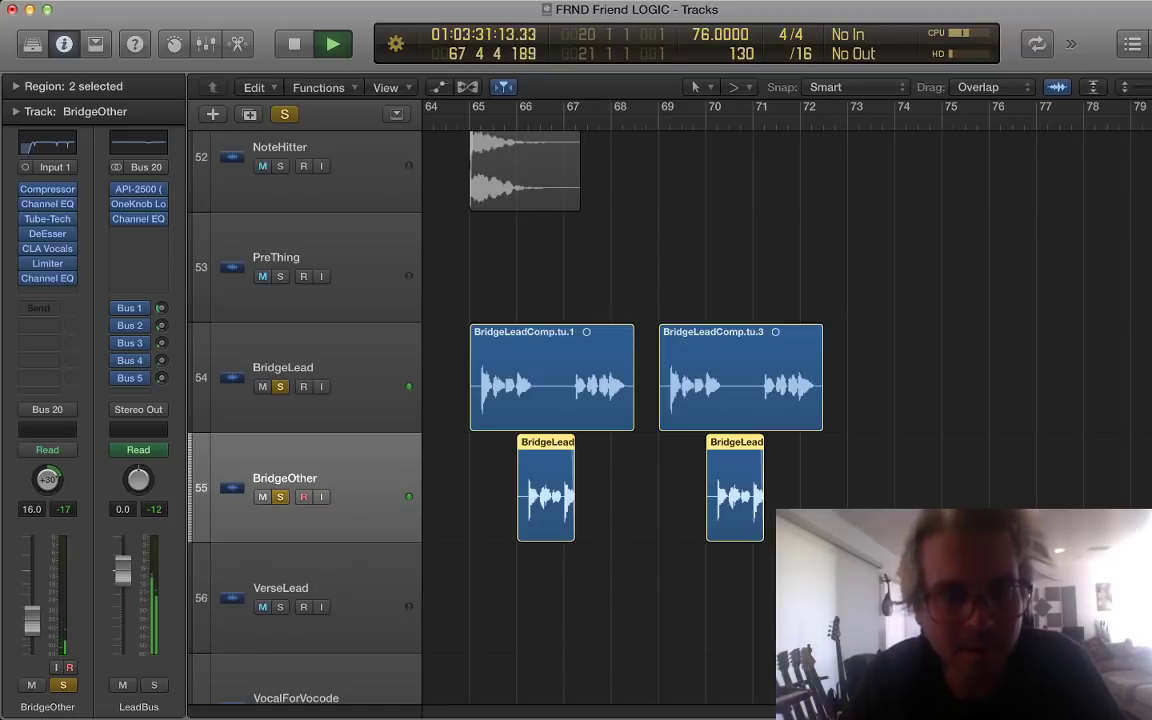
key(space)
key(ctrl+alt+super+s)
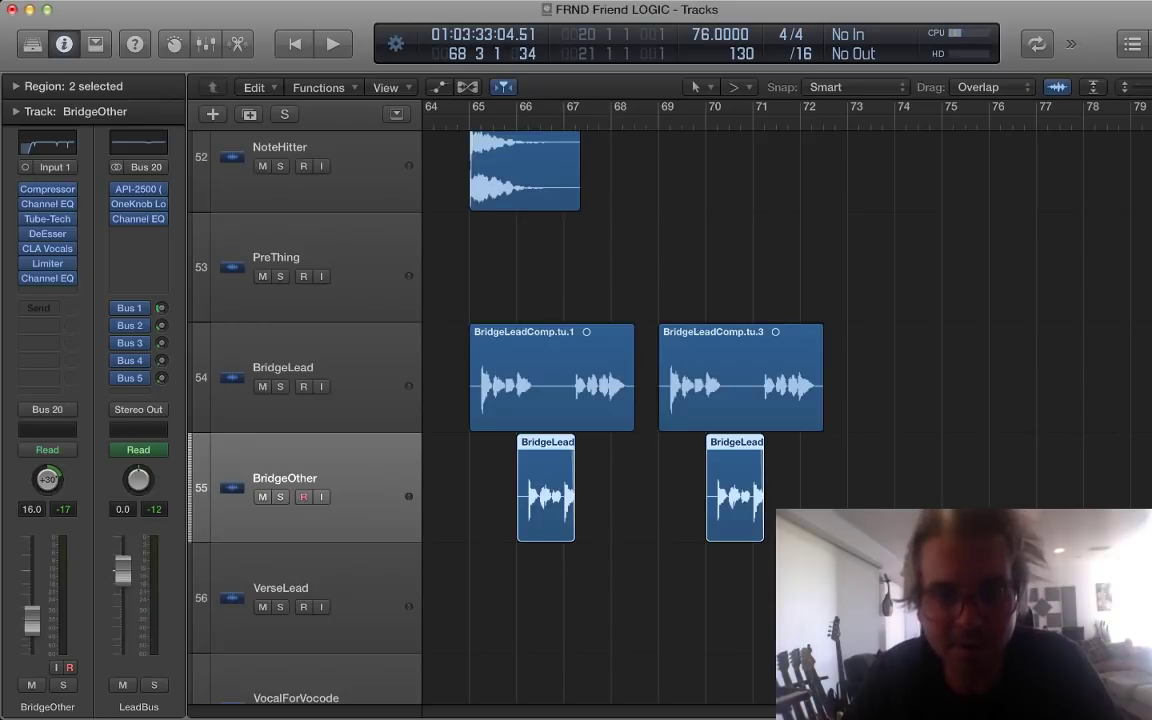
Step: Solo the Oh 1 and Oh 2 tracks, play their regions from bar 67, stop playback and clear the solos
scroll(600, 415, down, 15)
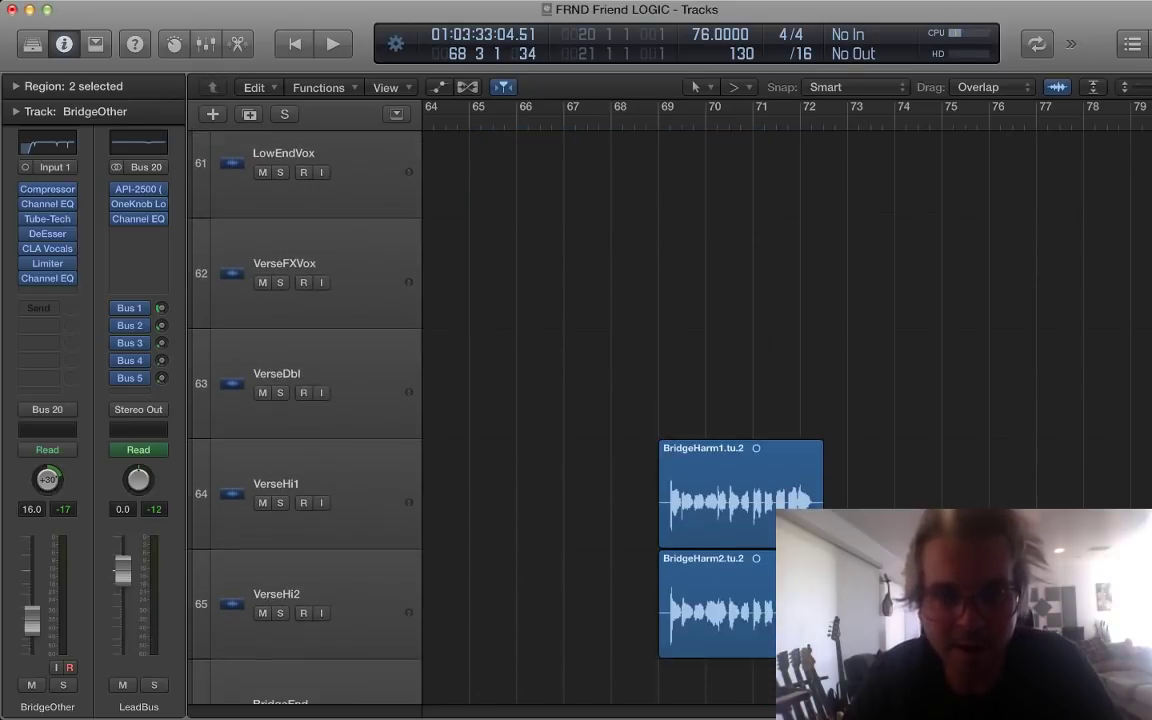
scroll(600, 415, down, 3)
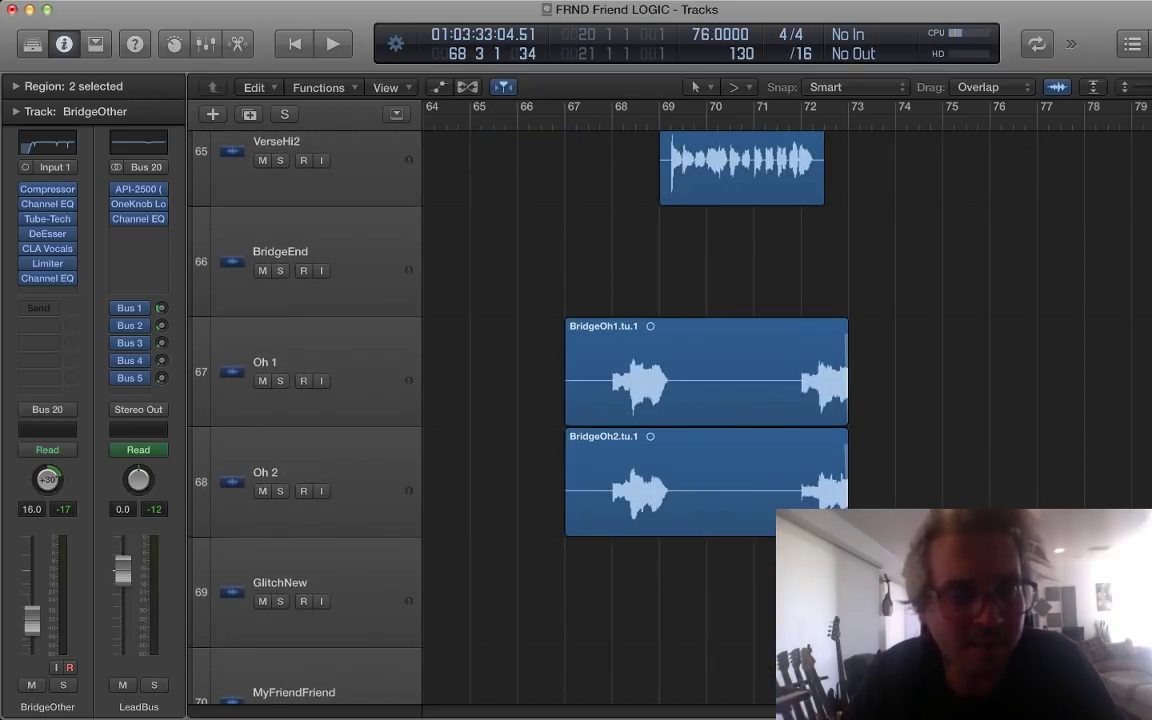
click(340, 371)
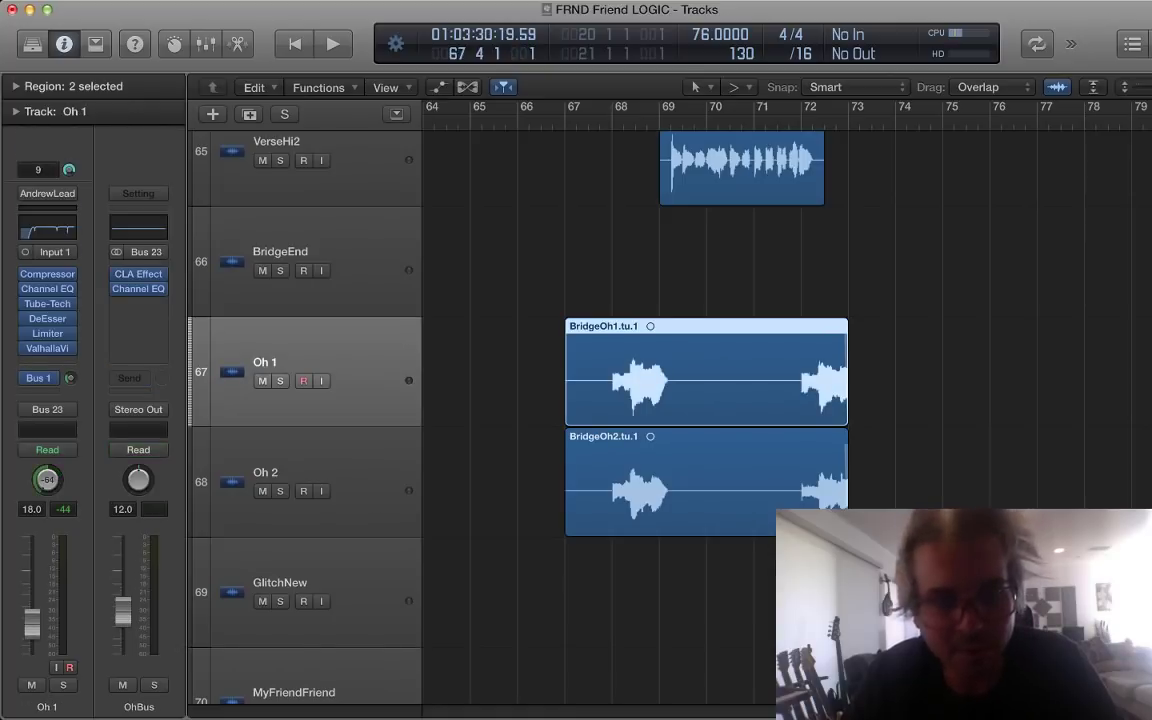
key(ctrl+s)
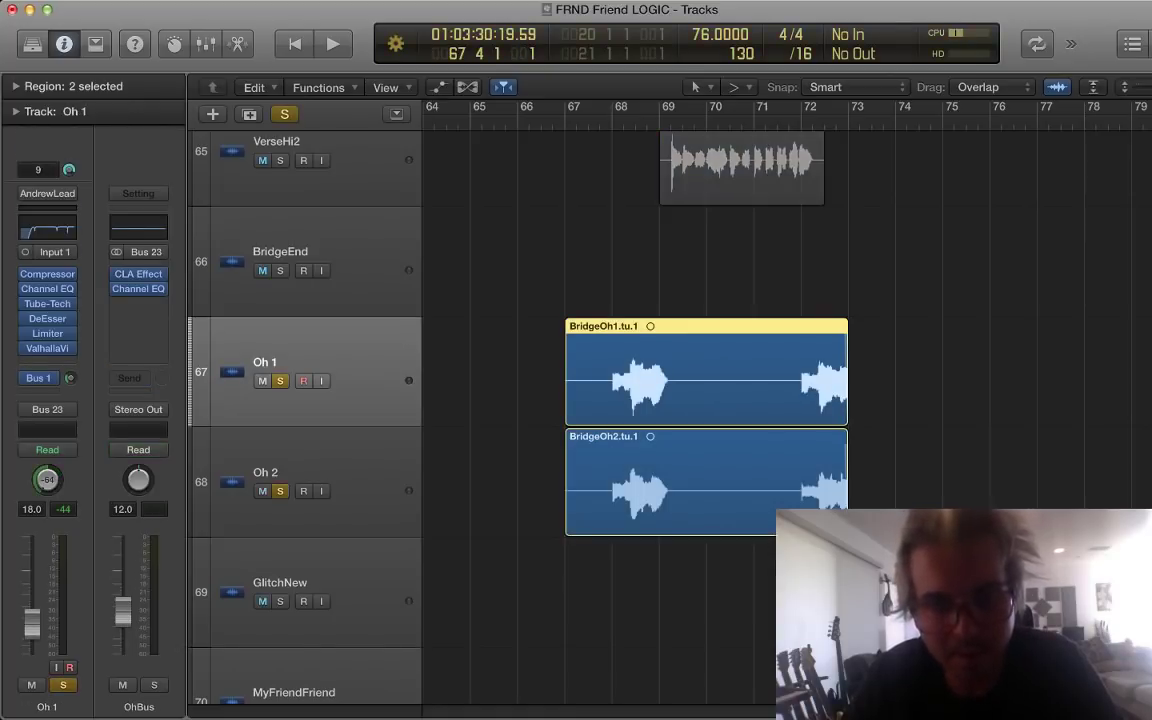
key(space)
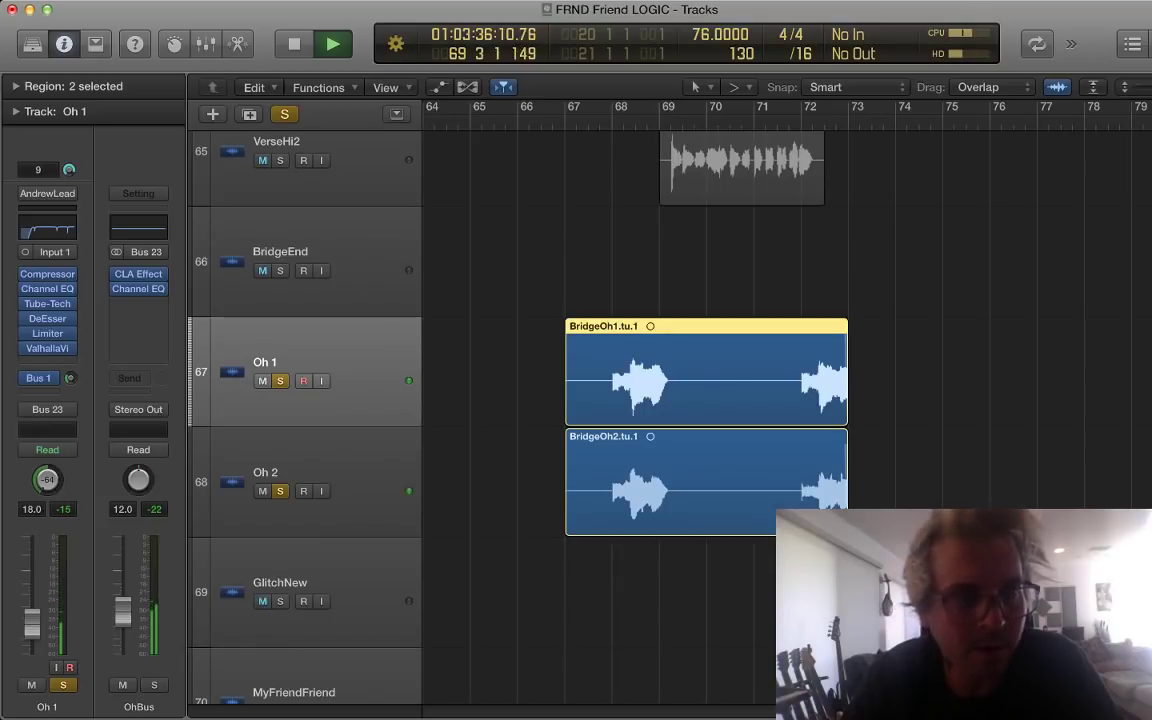
key(space)
click(280, 491)
click(280, 381)
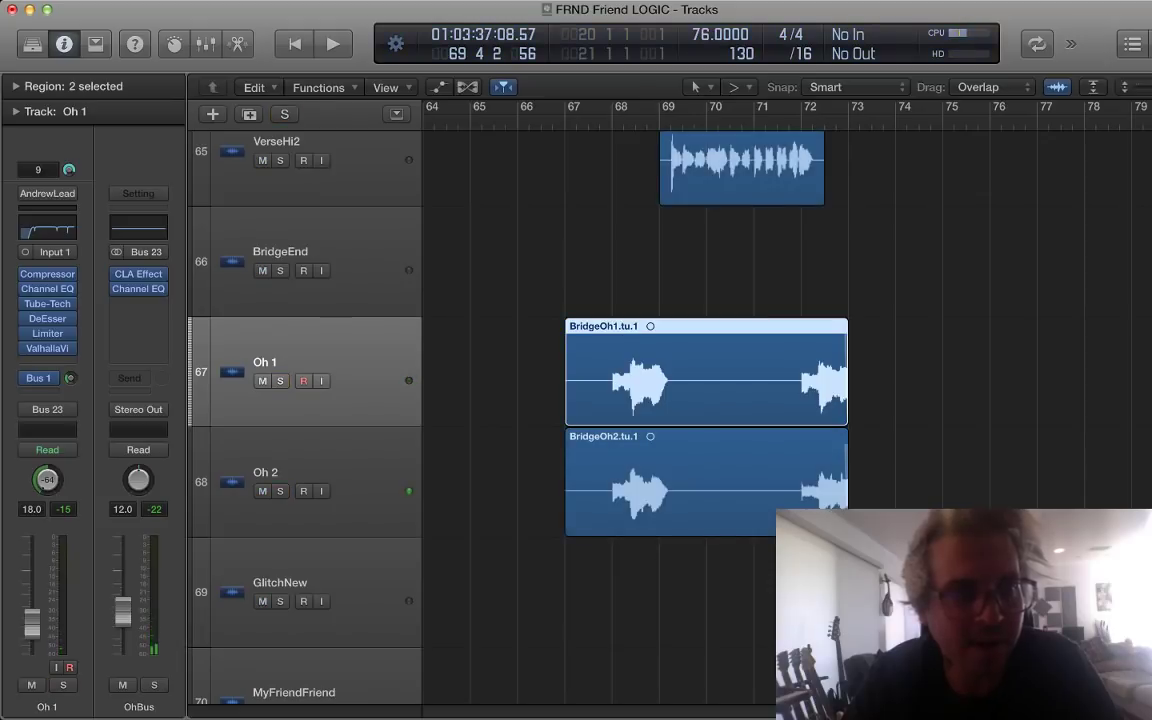
click(139, 273)
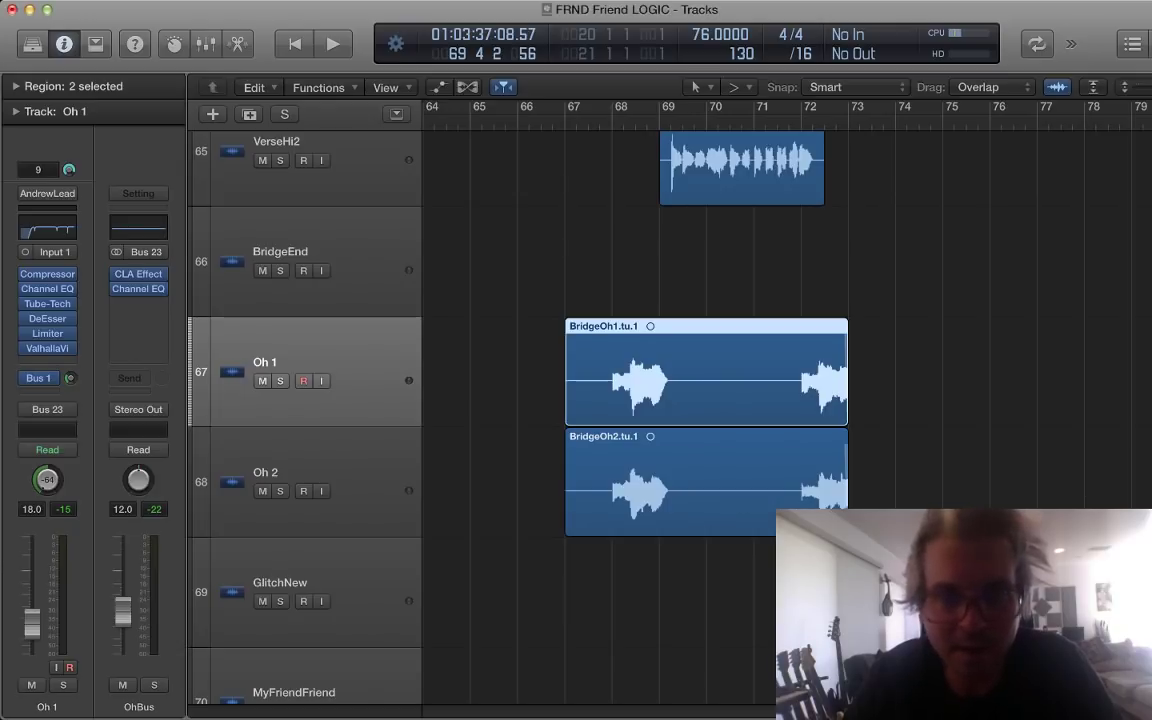
Step: Play the full mix from bar 69 past bar 73 while reviewing the bridge's vocal, piano, music box and effects tracks
scroll(600, 400, up, 5)
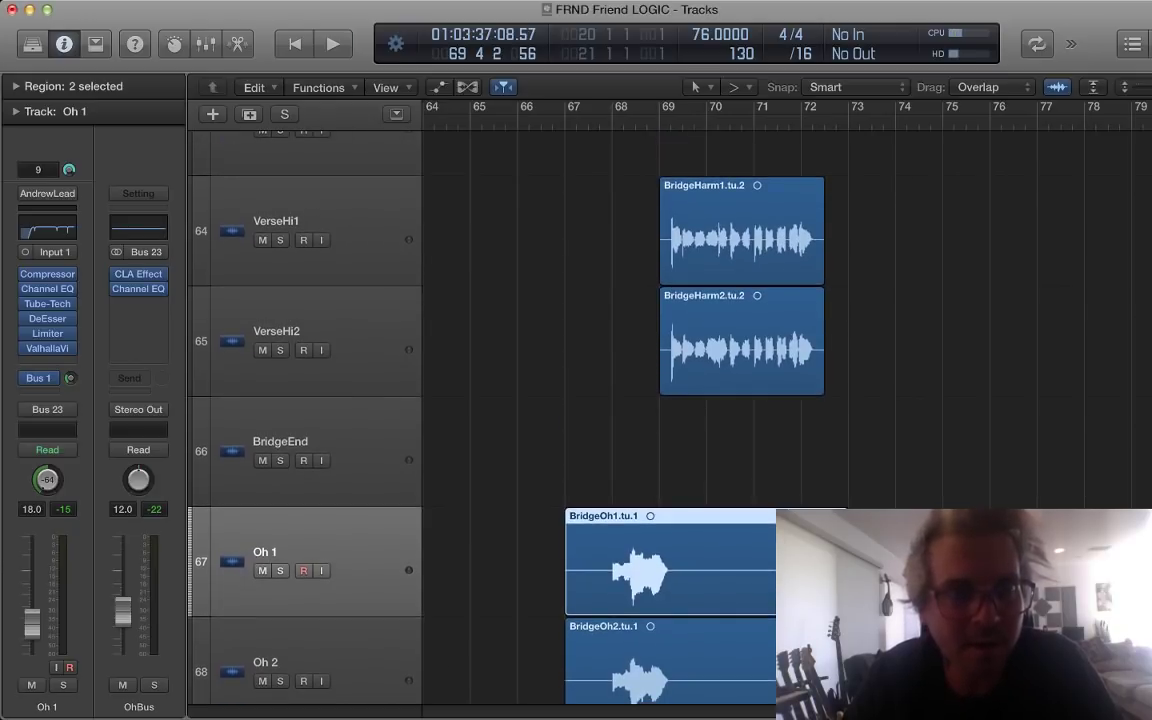
key(space)
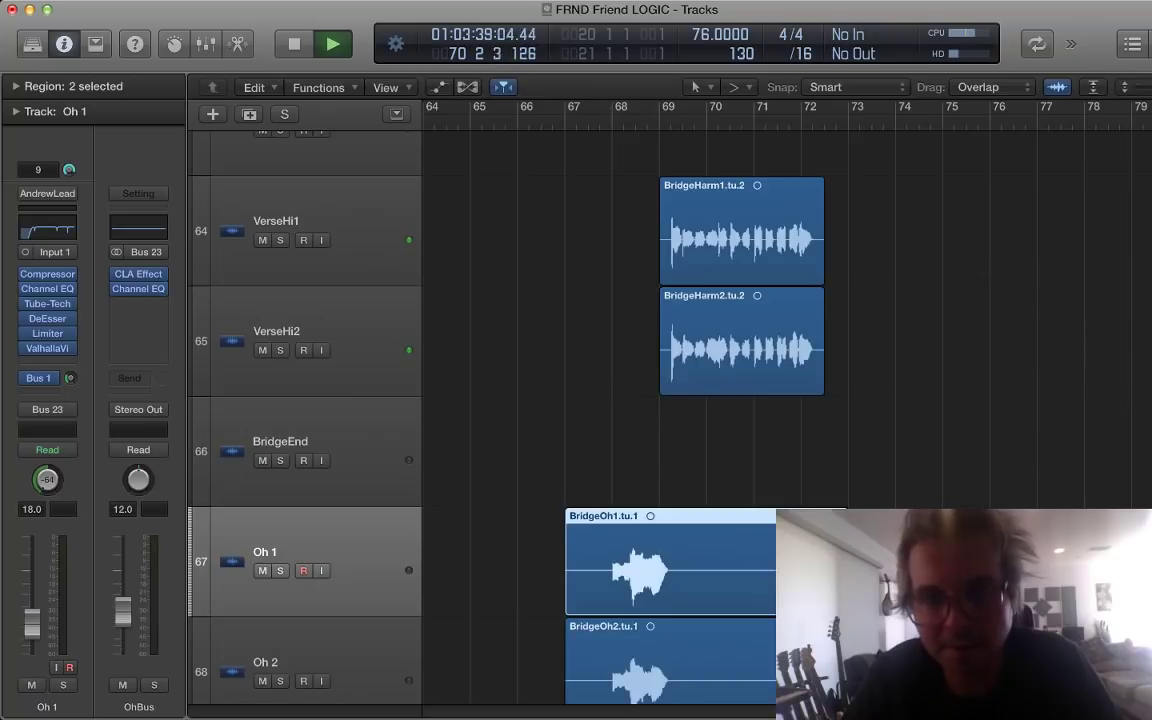
scroll(600, 400, up, 6)
scroll(600, 400, up, 15)
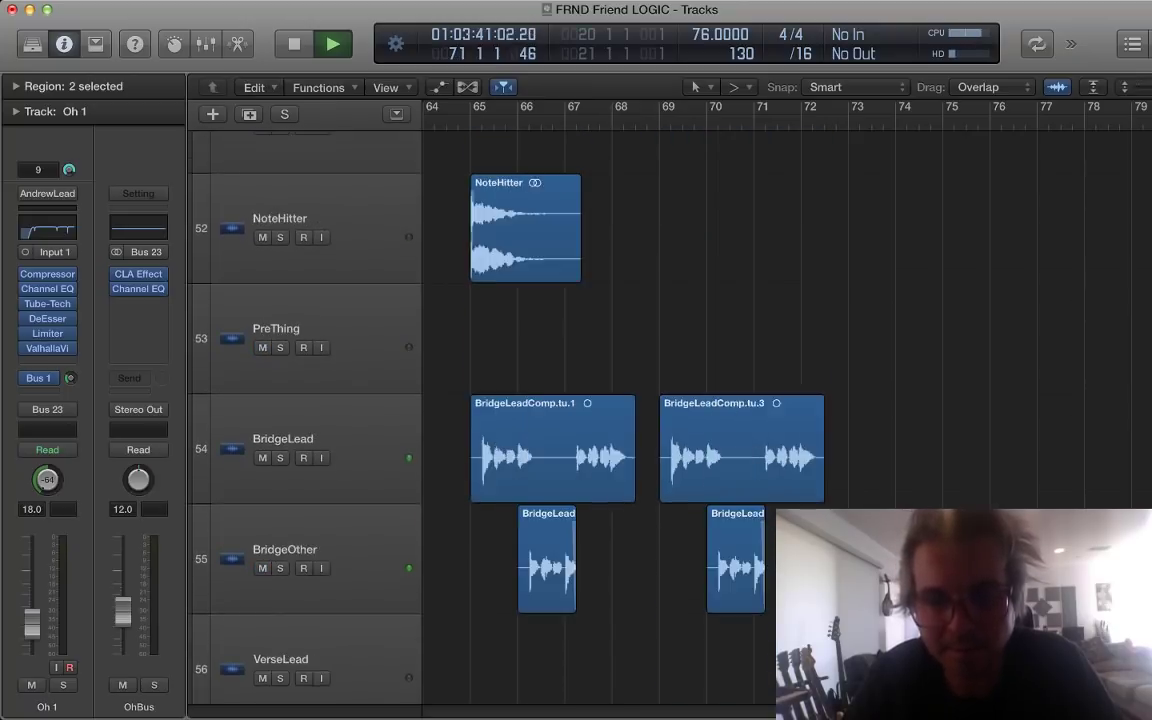
scroll(600, 400, up, 10)
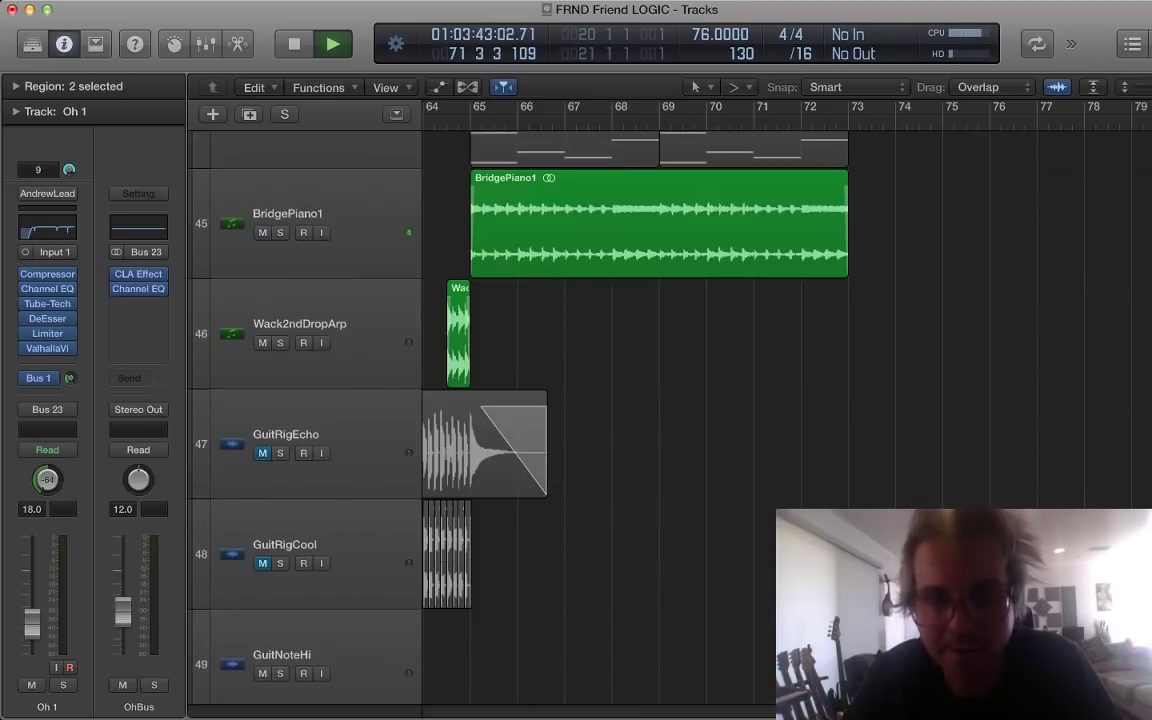
scroll(600, 400, up, 11)
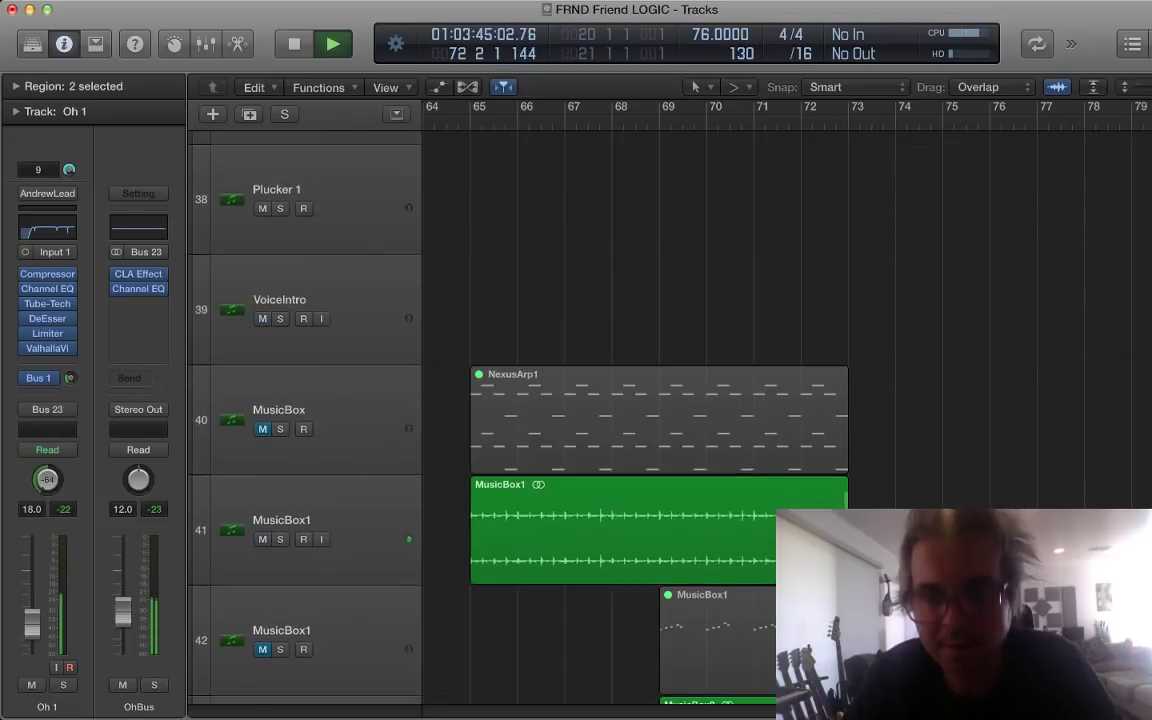
scroll(600, 400, up, 11)
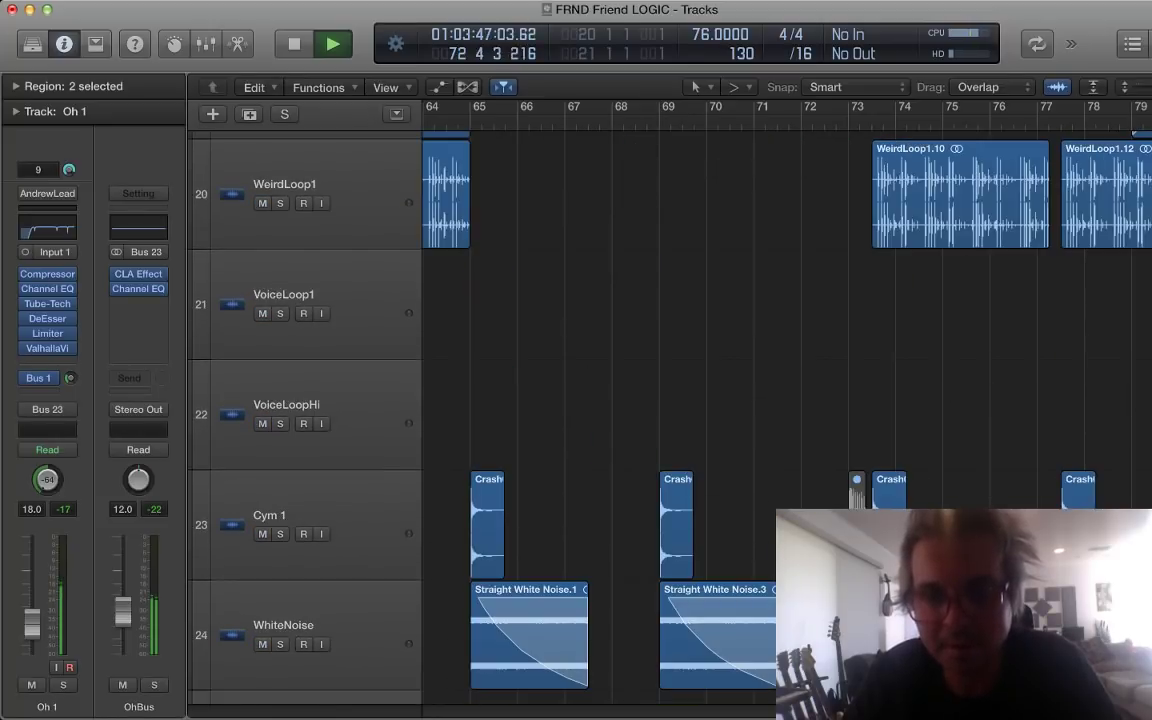
scroll(600, 400, down, 4)
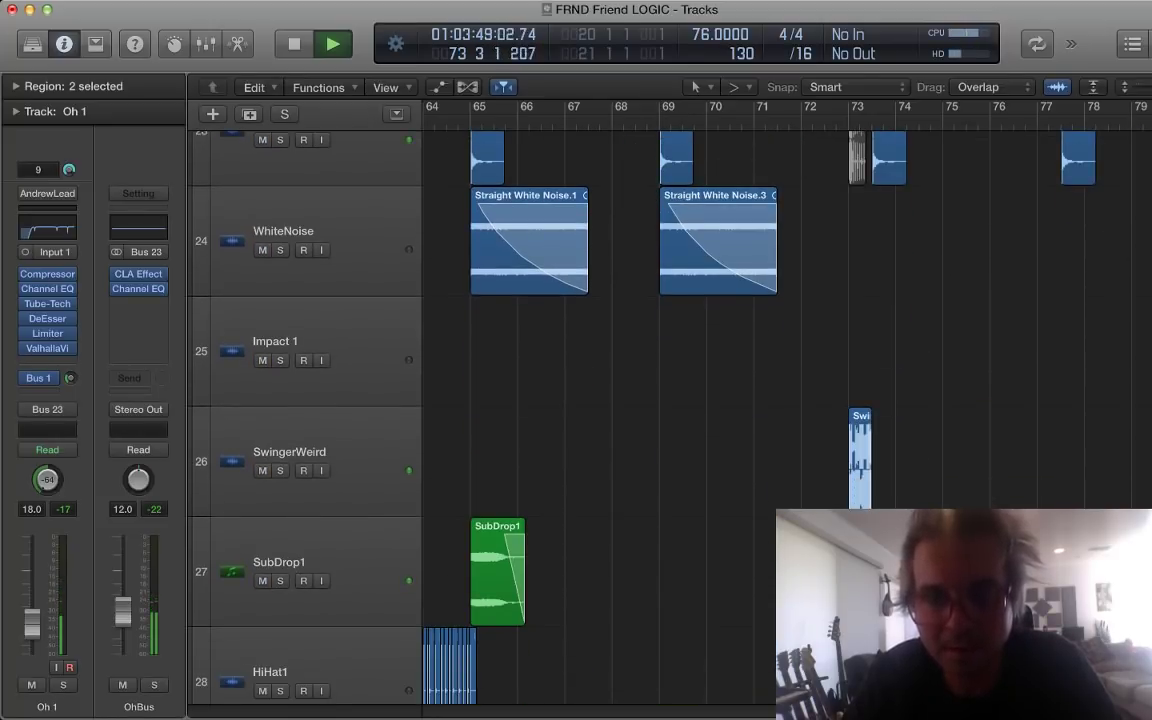
scroll(600, 400, right, 5)
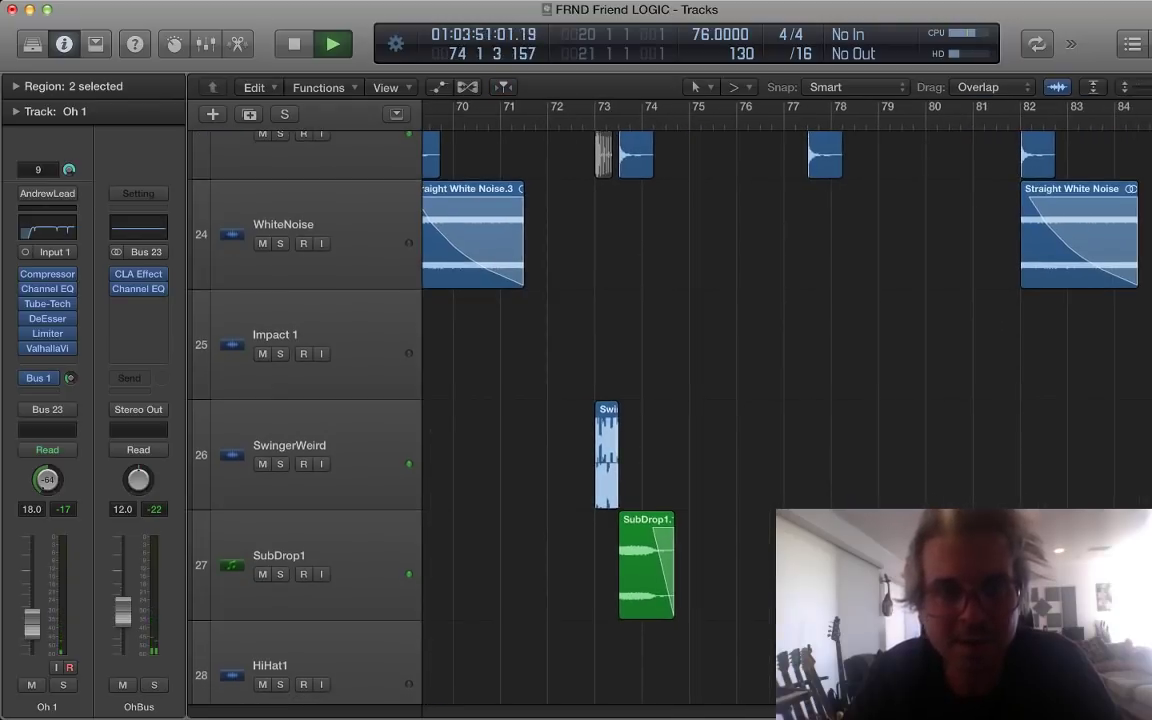
scroll(600, 400, down, 4)
key(space)
Step: Select the SwingerWeird region at bar 73 and enlarge it in the arrangement to examine its waveform
click(607, 288)
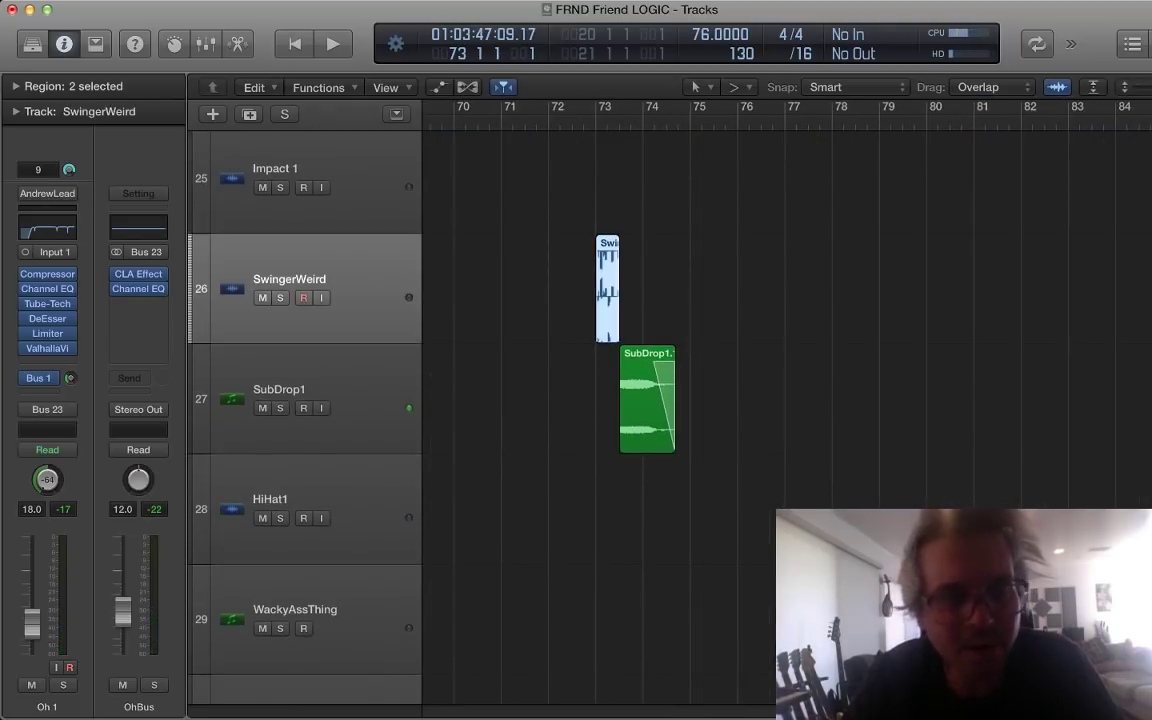
key(z)
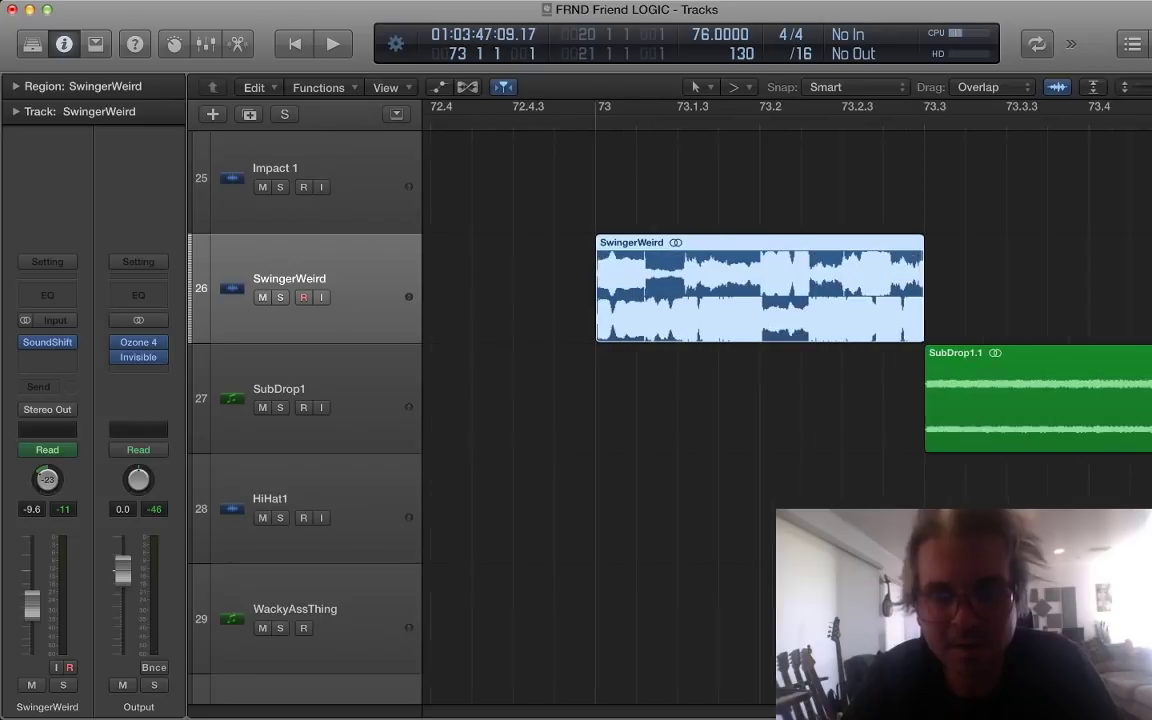
key(super+Down)
key(super+Right)
key(super+Right)
key(super+Down)
key(super+Left)
key(super+Left)
key(super+Left)
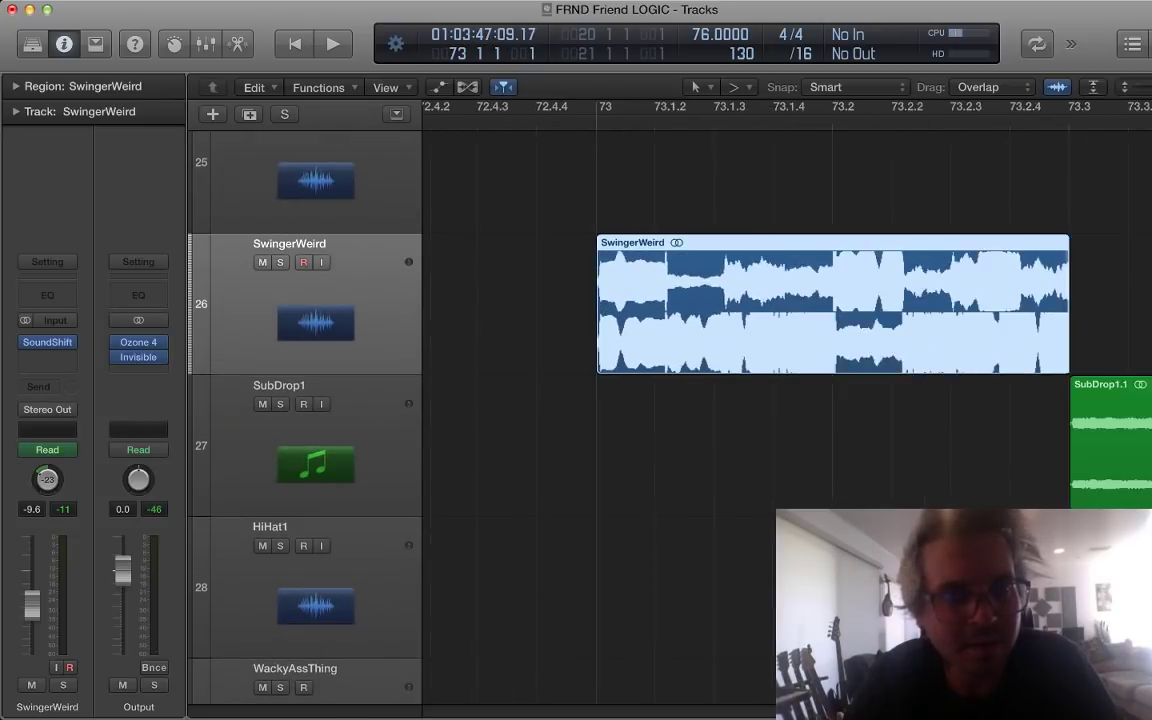
Step: Play the SwingerWeird region soloed, clear the solo and play it again within the full mix
key(s)
key(space)
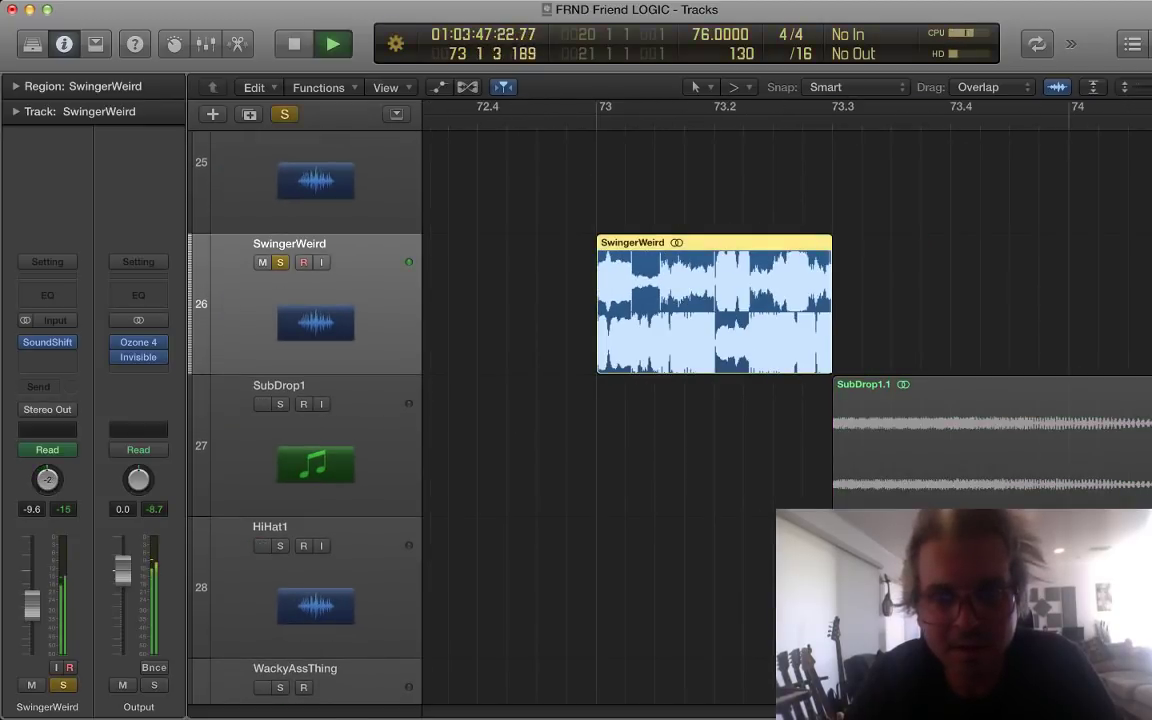
key(space)
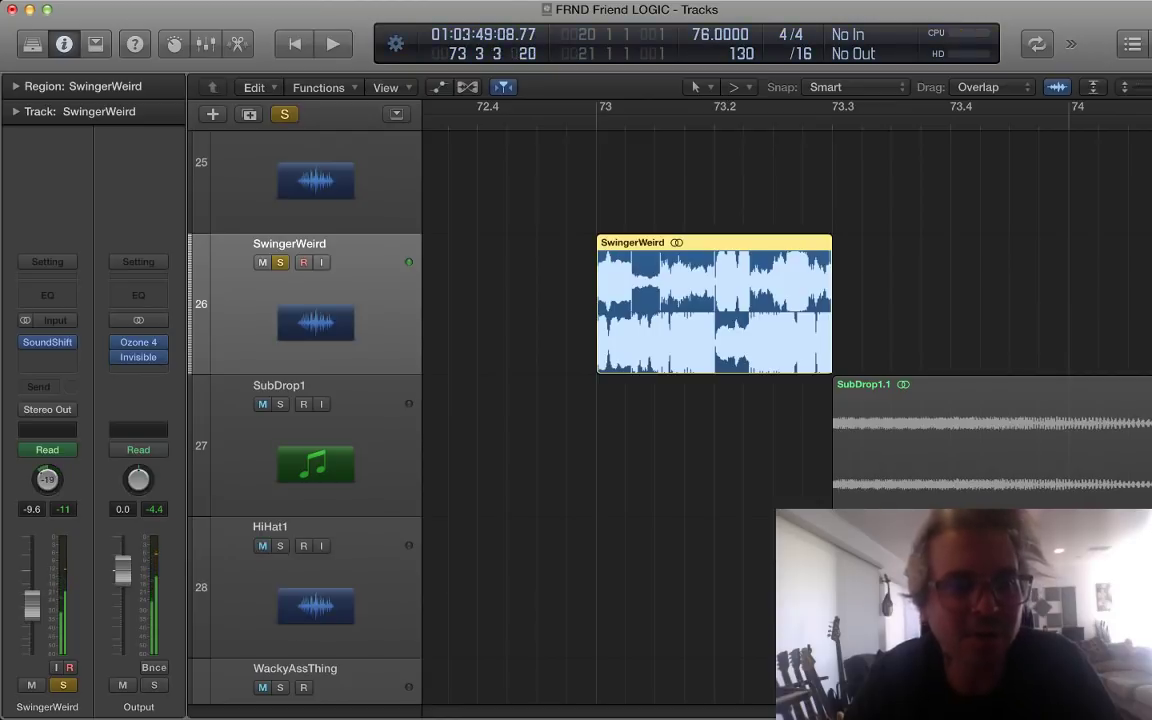
key(s)
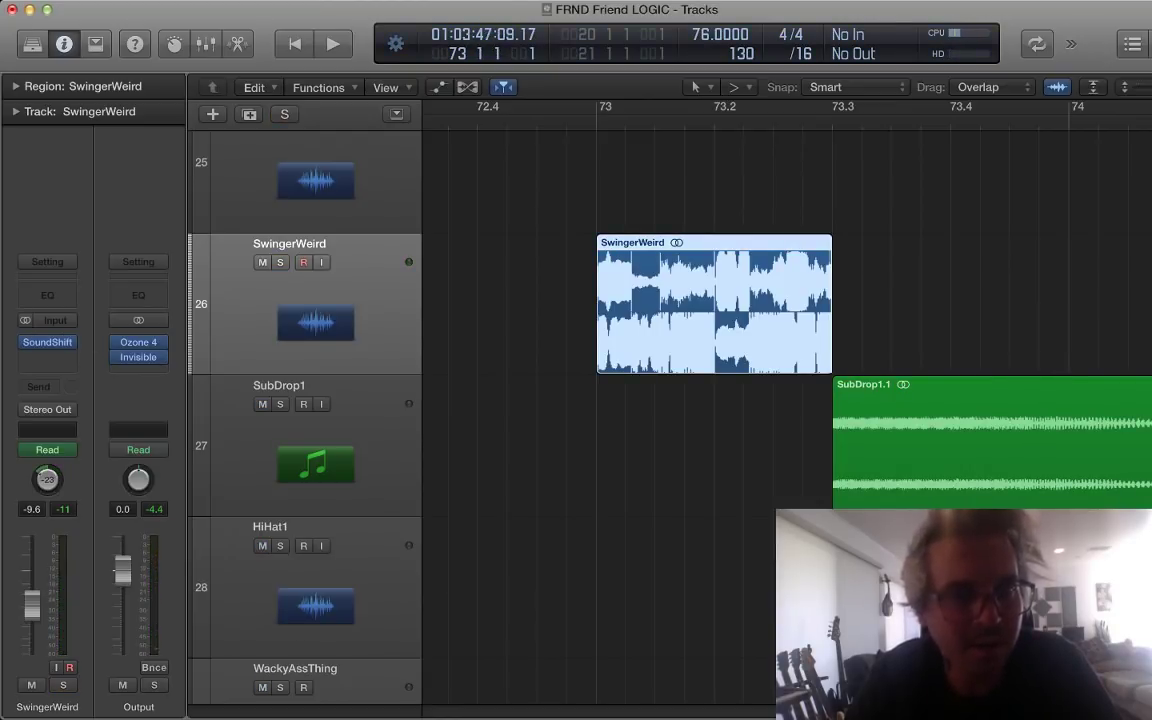
key(space)
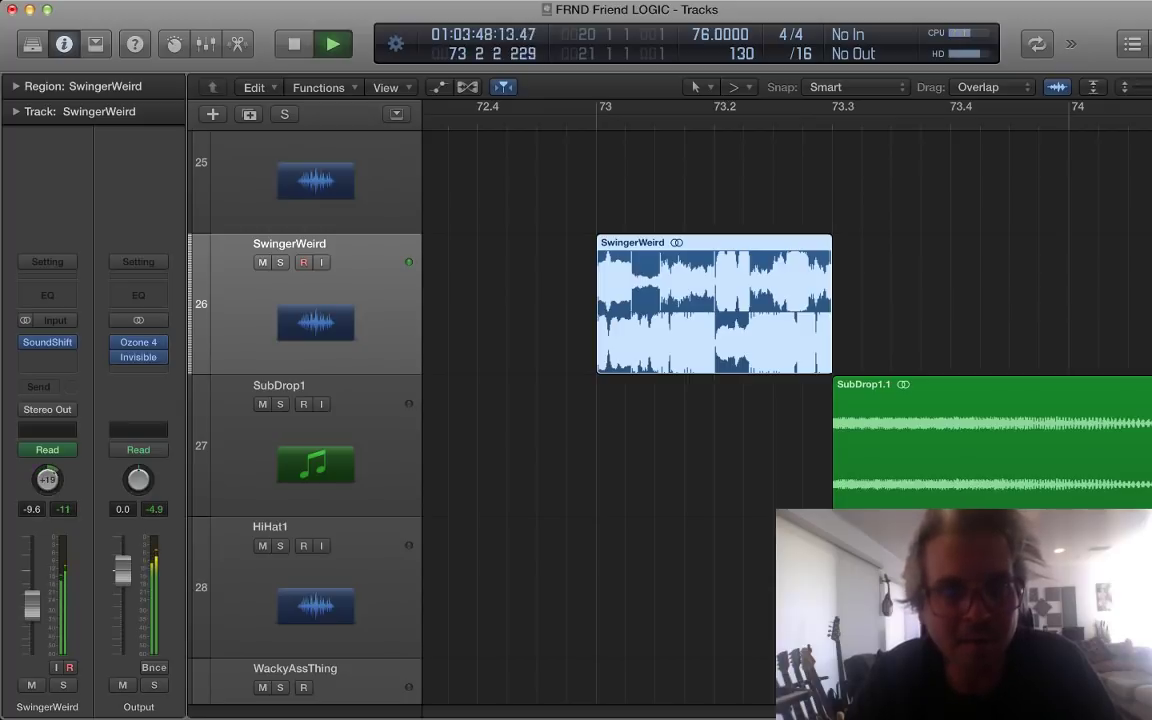
key(space)
Step: Show the track automation and play through bar 73 twice to examine the SwingerWeird pan automation
key(a)
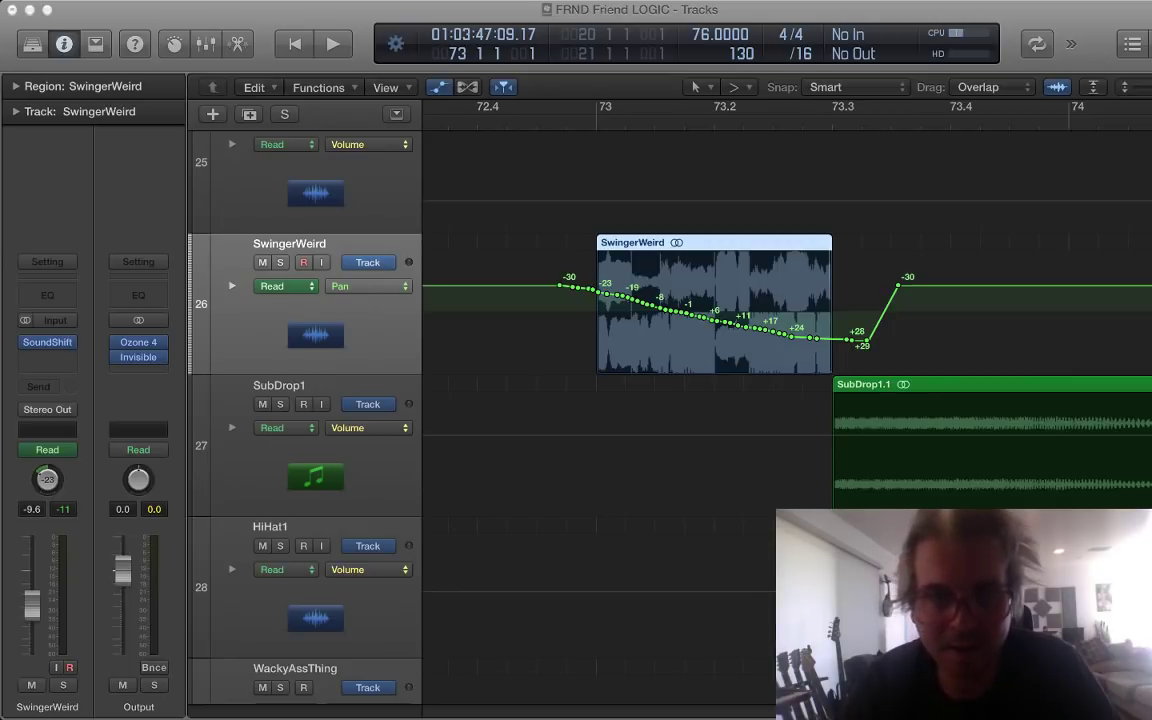
key(space)
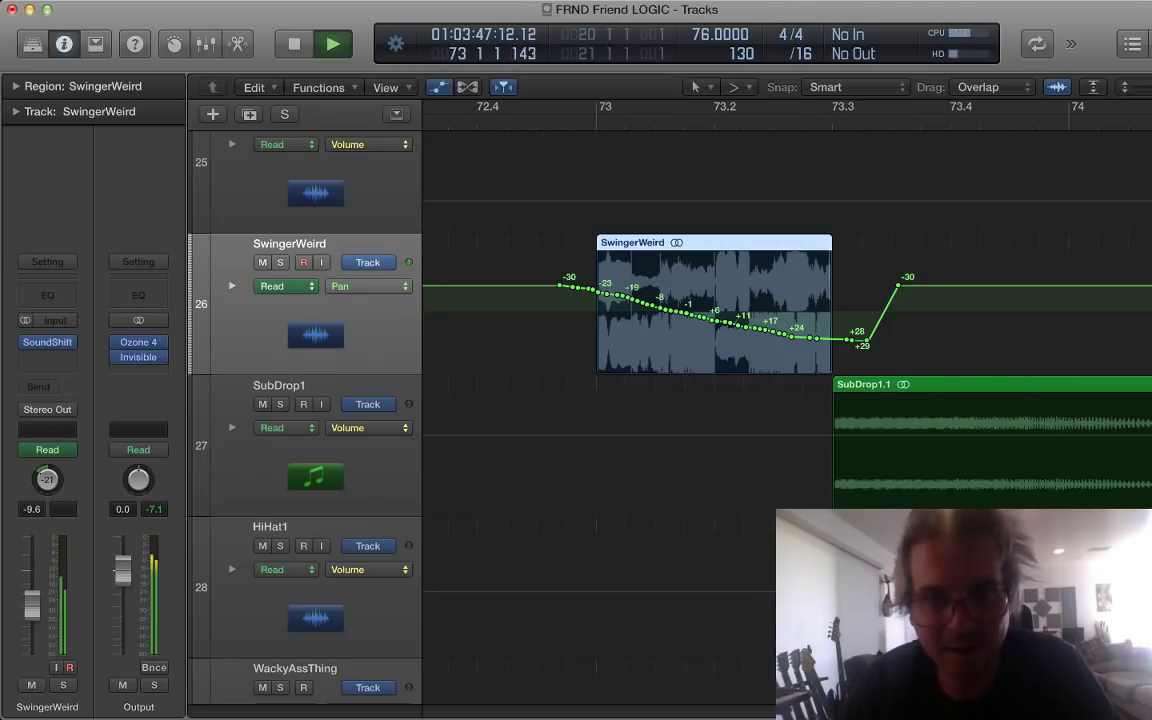
key(space)
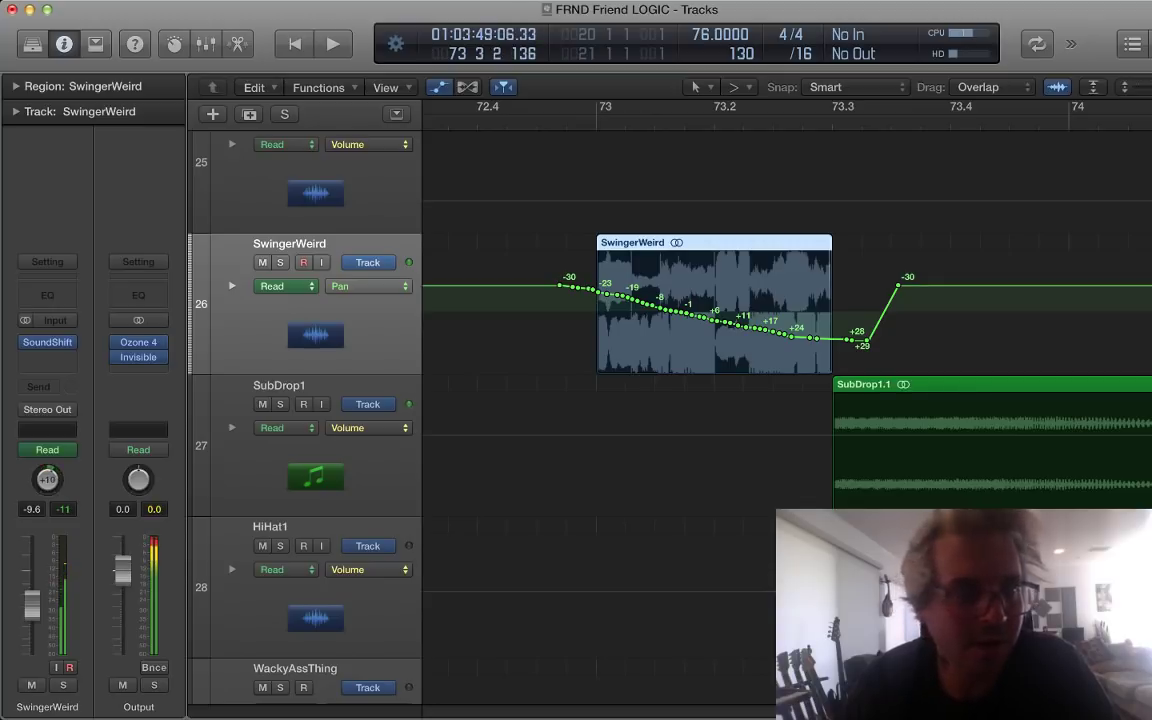
key(0)
key(space)
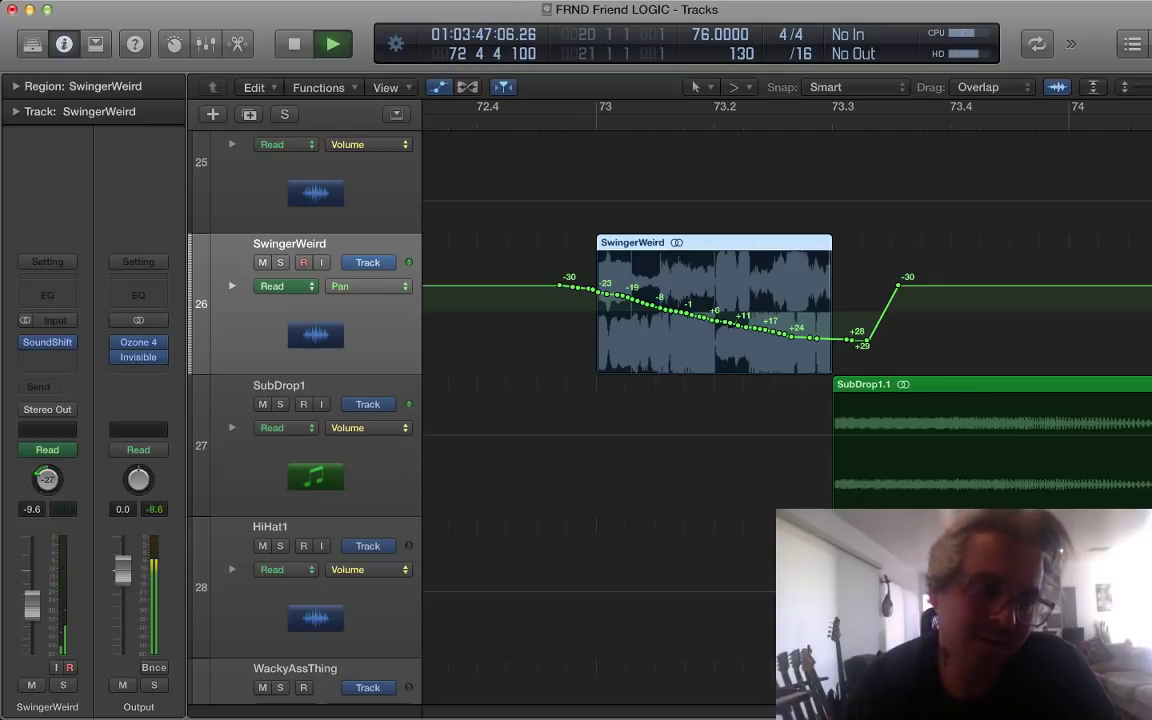
key(space)
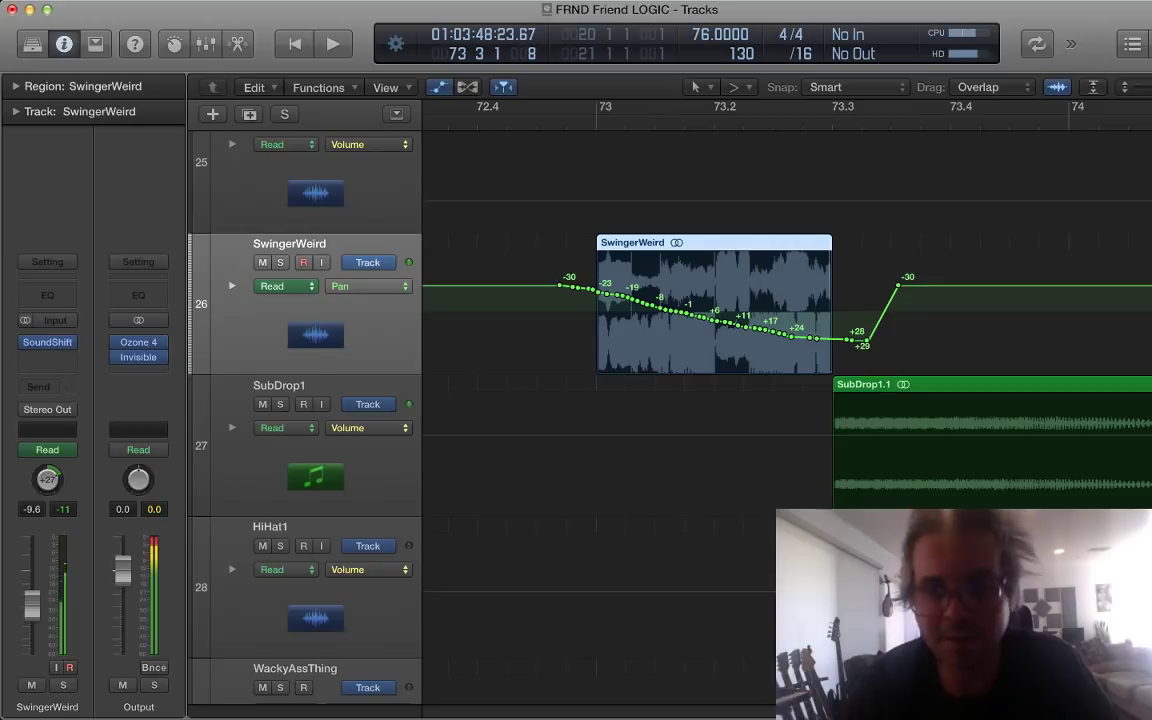
Step: Hide the track automation and look through the drum, effects and synth tracks following bar 73
key(a)
scroll(670, 330, down, 1)
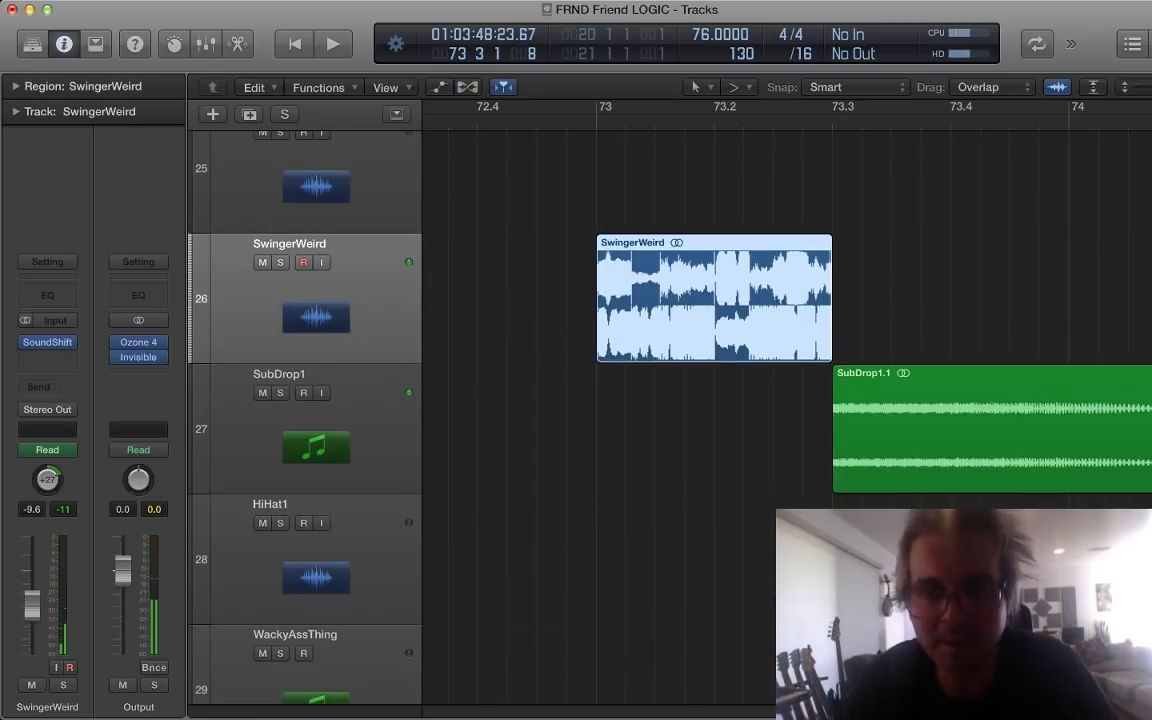
scroll(670, 330, left, 5)
scroll(670, 330, up, 15)
scroll(680, 400, up, 15)
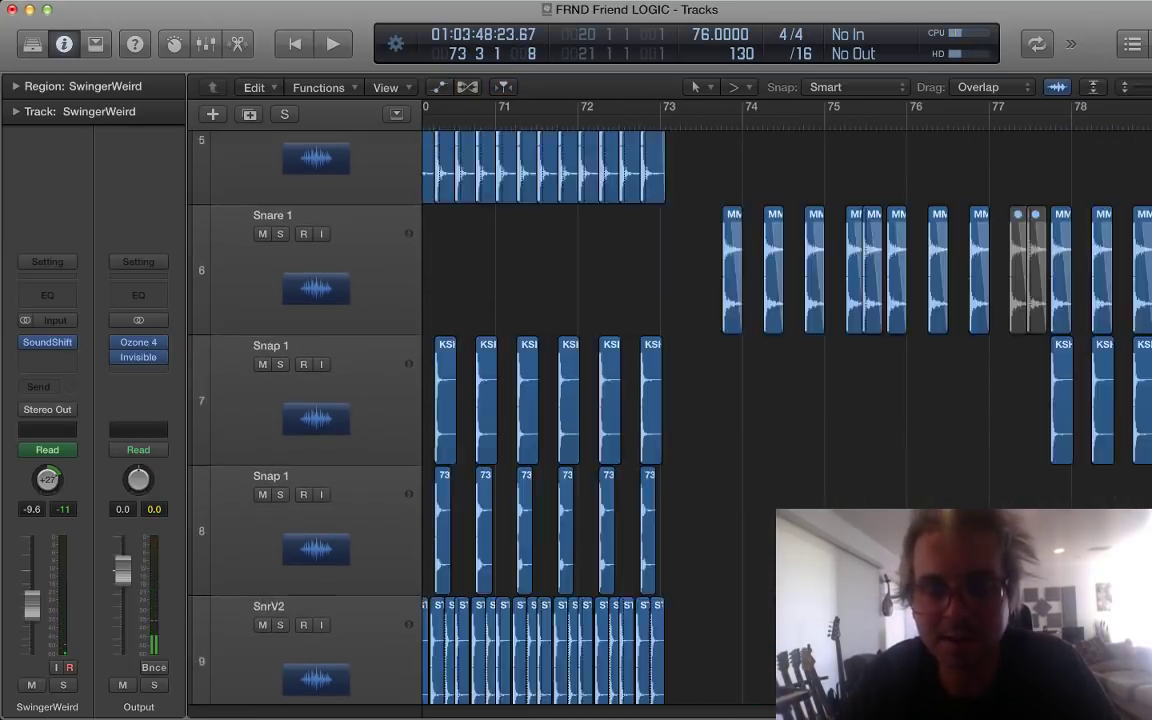
scroll(680, 400, down, 5)
scroll(680, 400, down, 20)
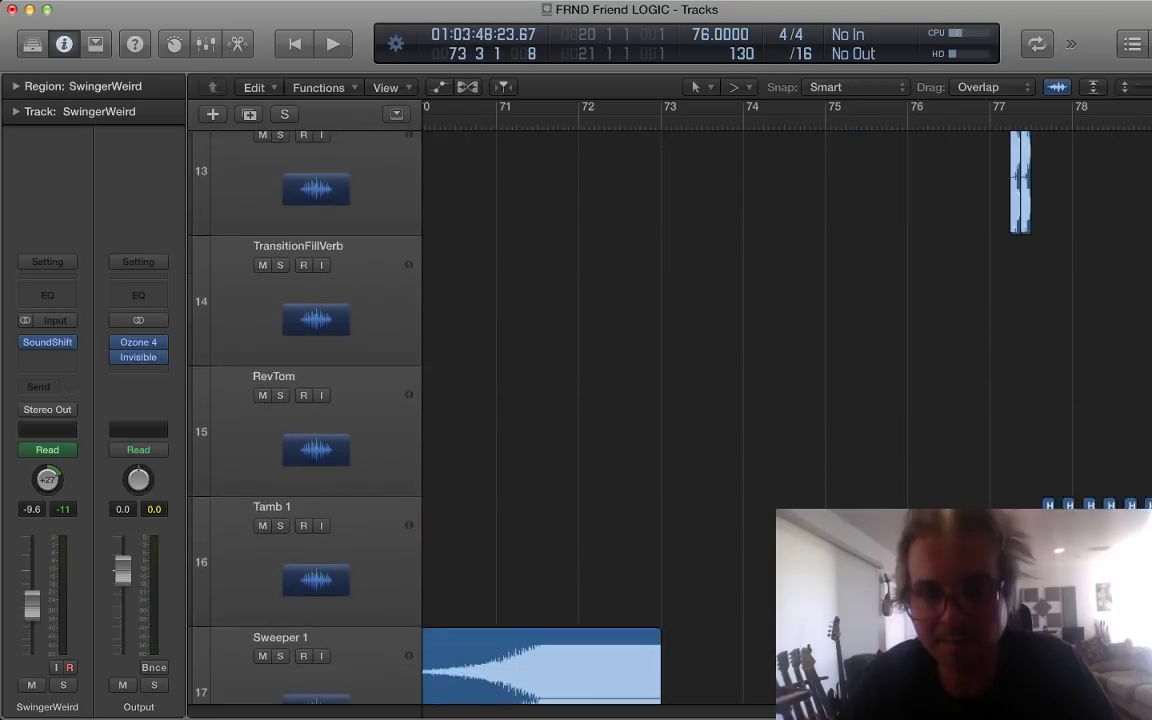
scroll(680, 400, down, 3)
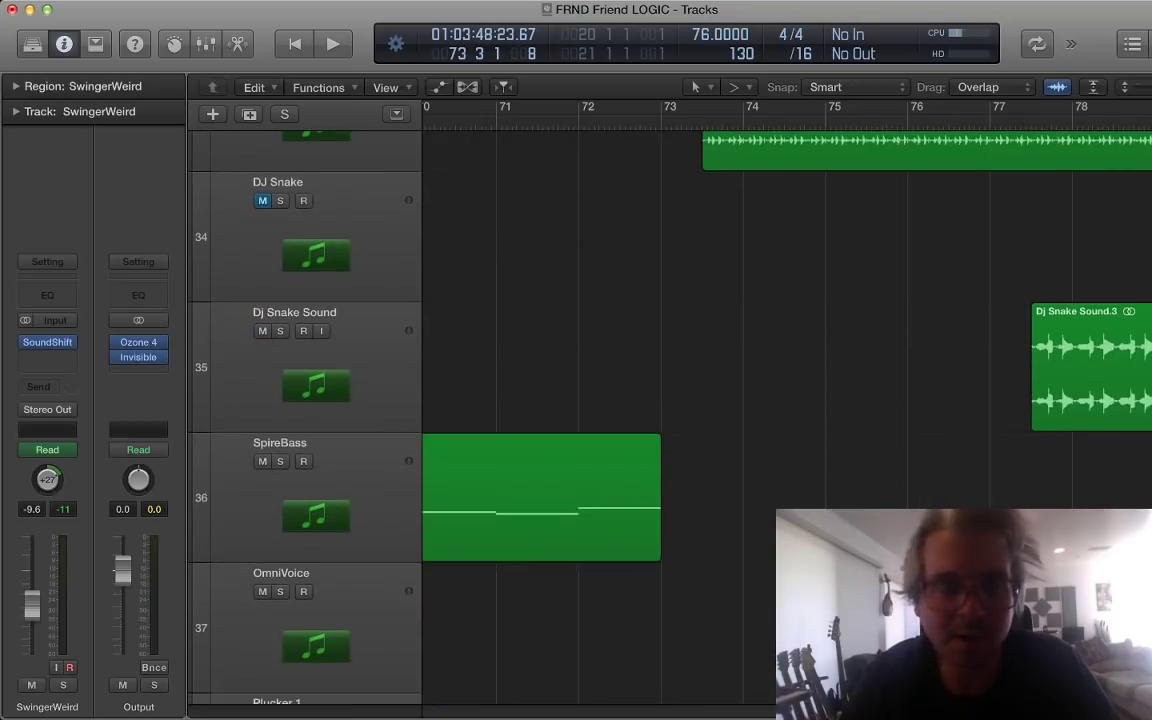
scroll(680, 400, up, 4)
Step: Play on from bar 73 with Pluck 1 soloed, select its track and clear the solo
key(space)
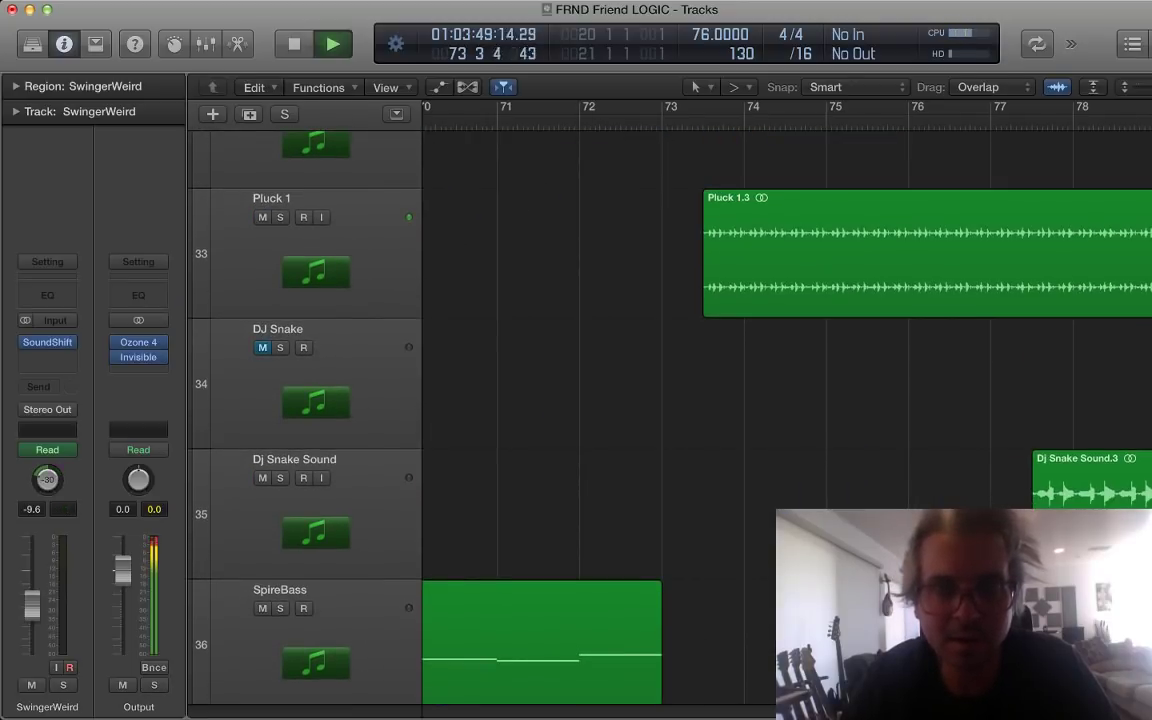
key(s)
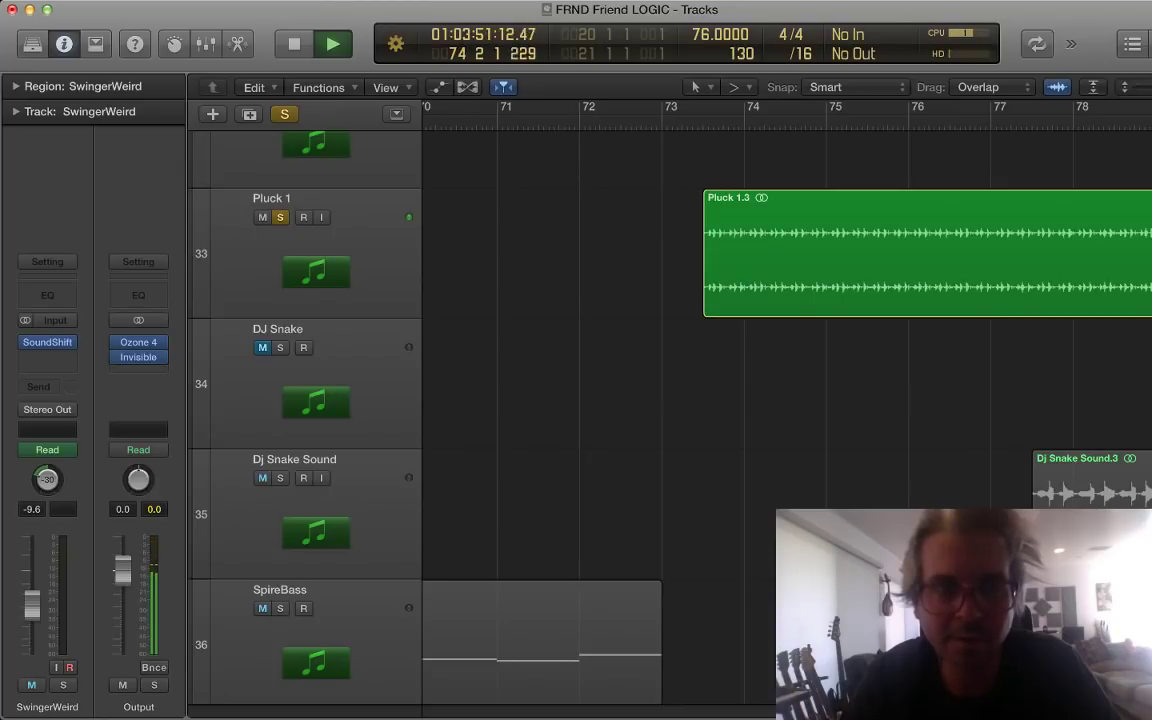
click(360, 250)
key(s)
Step: Play the full mix up to bar 77 while reviewing the vocal tracks from FriendGlitchers to ChrTrpl
key(super+Left)
key(super+Left)
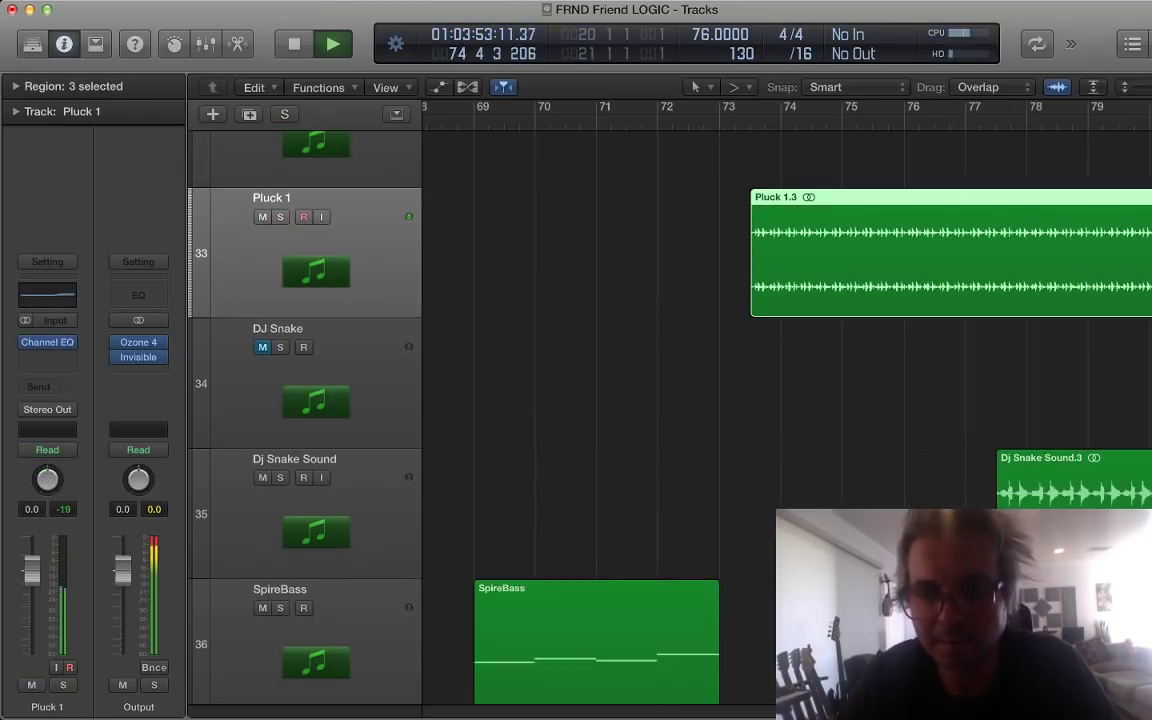
scroll(589, 457, down, 10)
scroll(600, 420, down, 20)
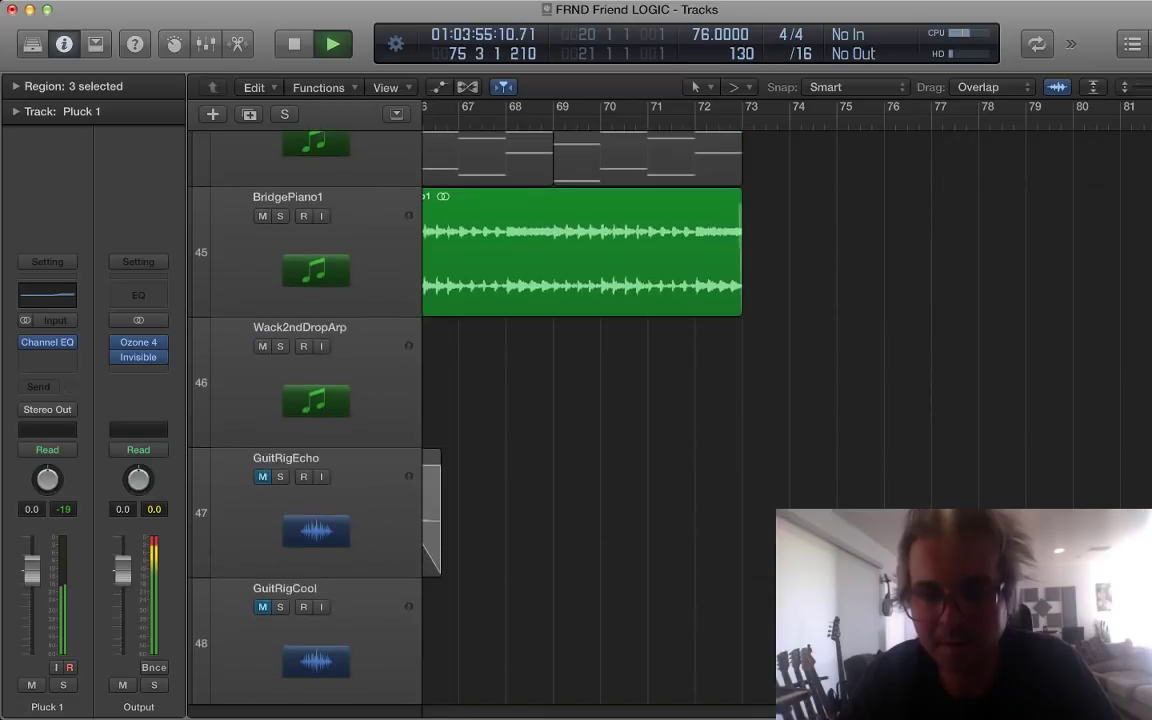
scroll(600, 420, down, 14)
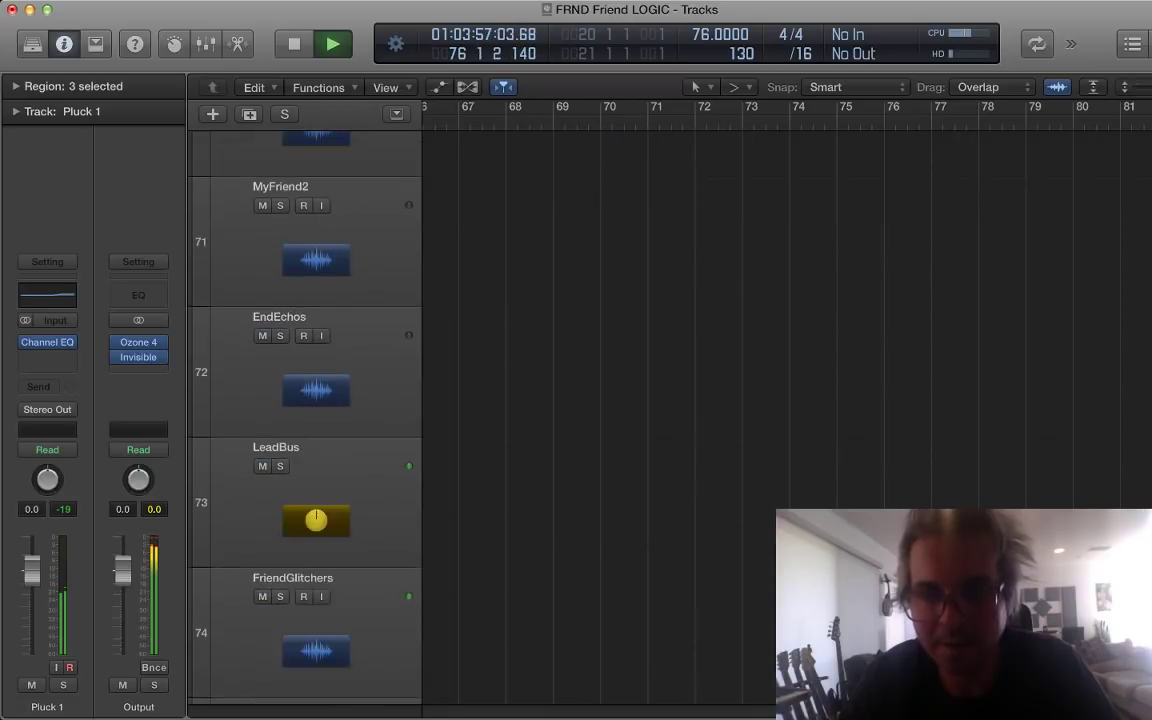
scroll(600, 420, up, 3)
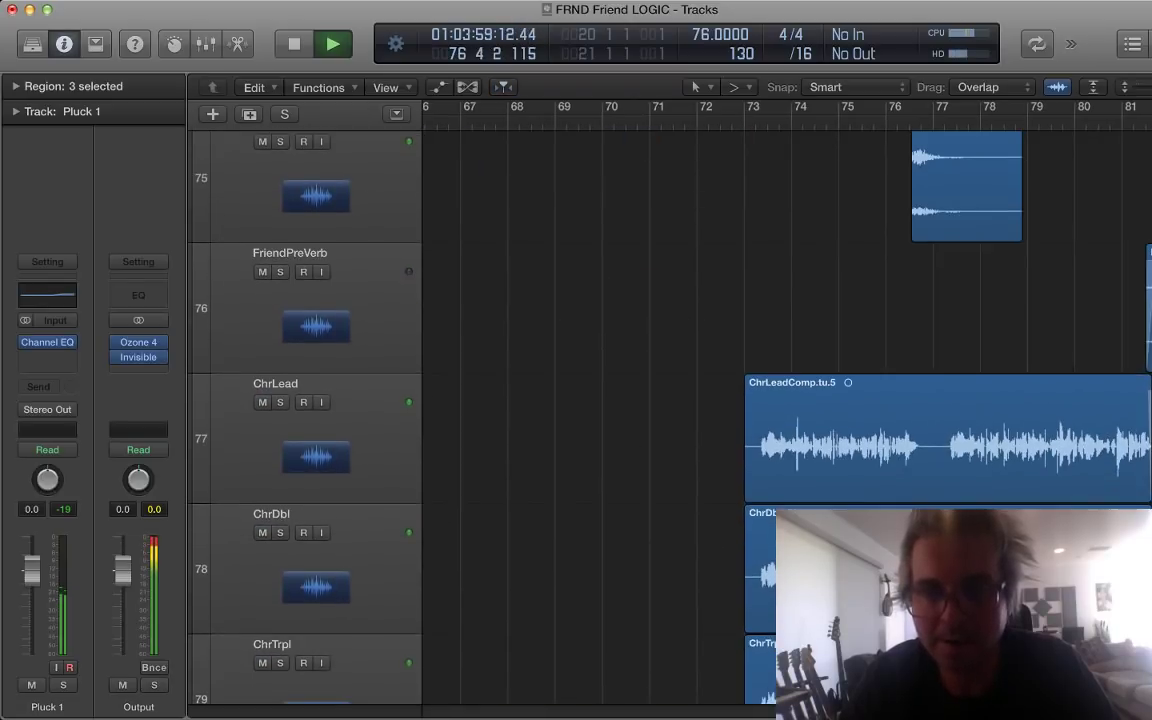
key(space)
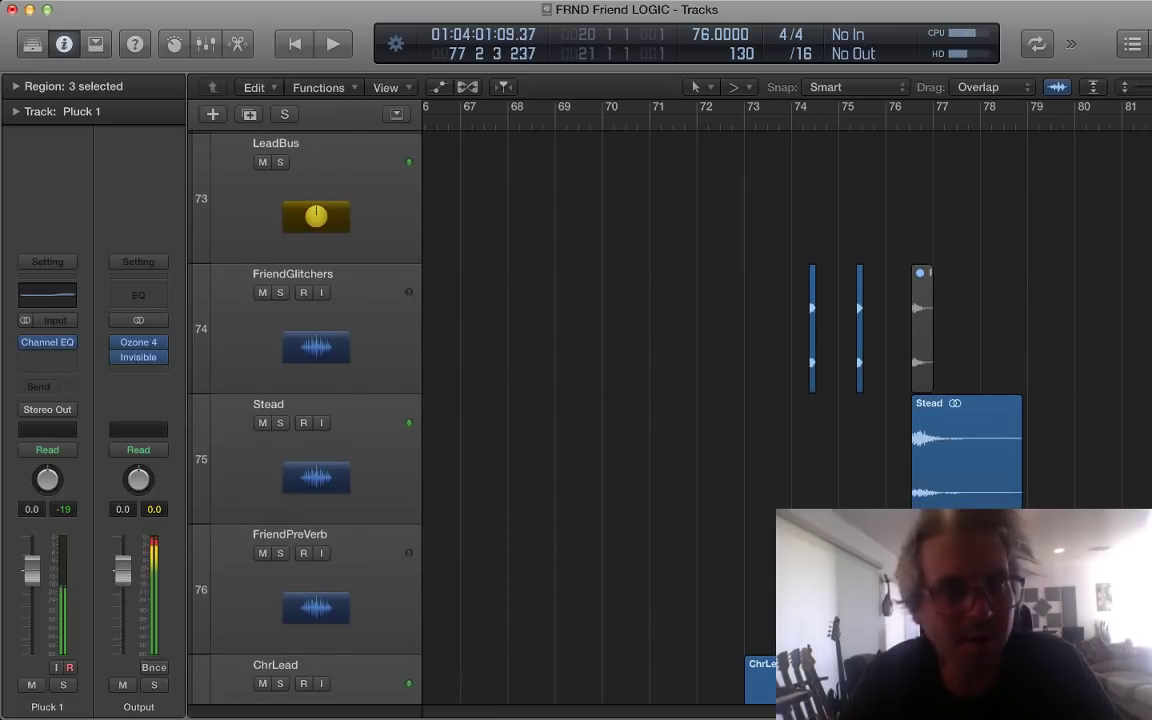
Step: Select the FriendGlitchers track and enlarge the arrangement around bars 74–76 to examine its regions and EchoBoy insert
click(352, 320)
key(super+Right)
key(super+Right)
key(super+Right)
key(super+Right)
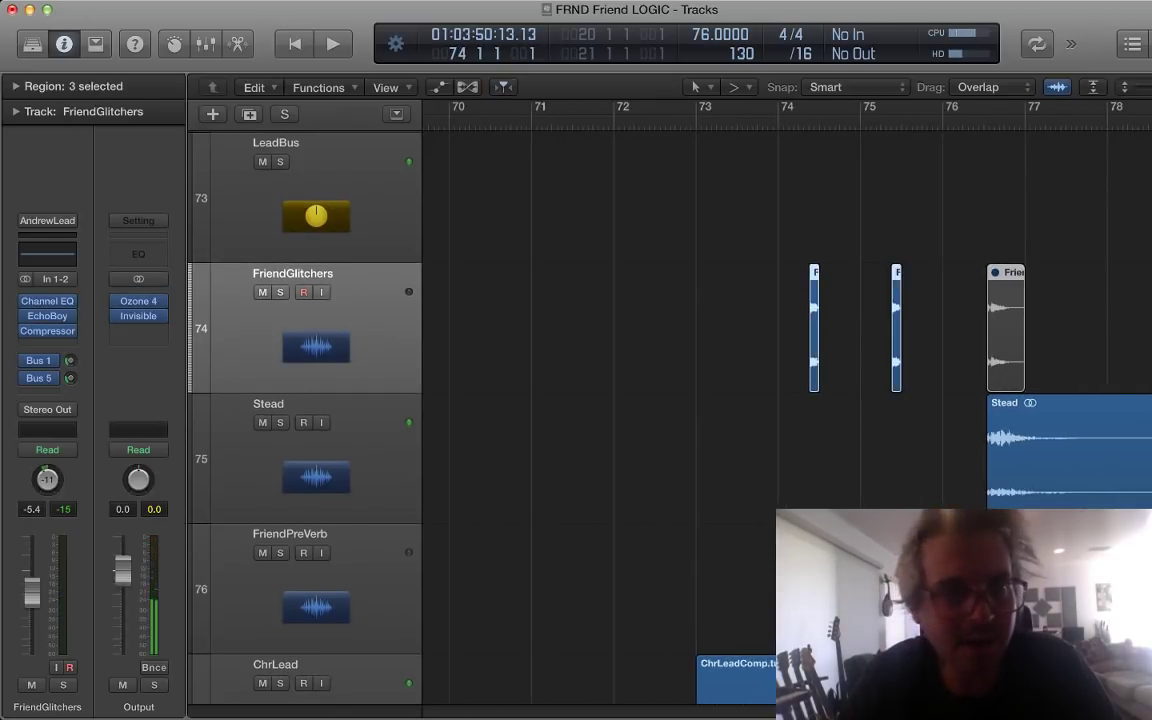
key(super+Down)
key(super+Up)
key(super+Up)
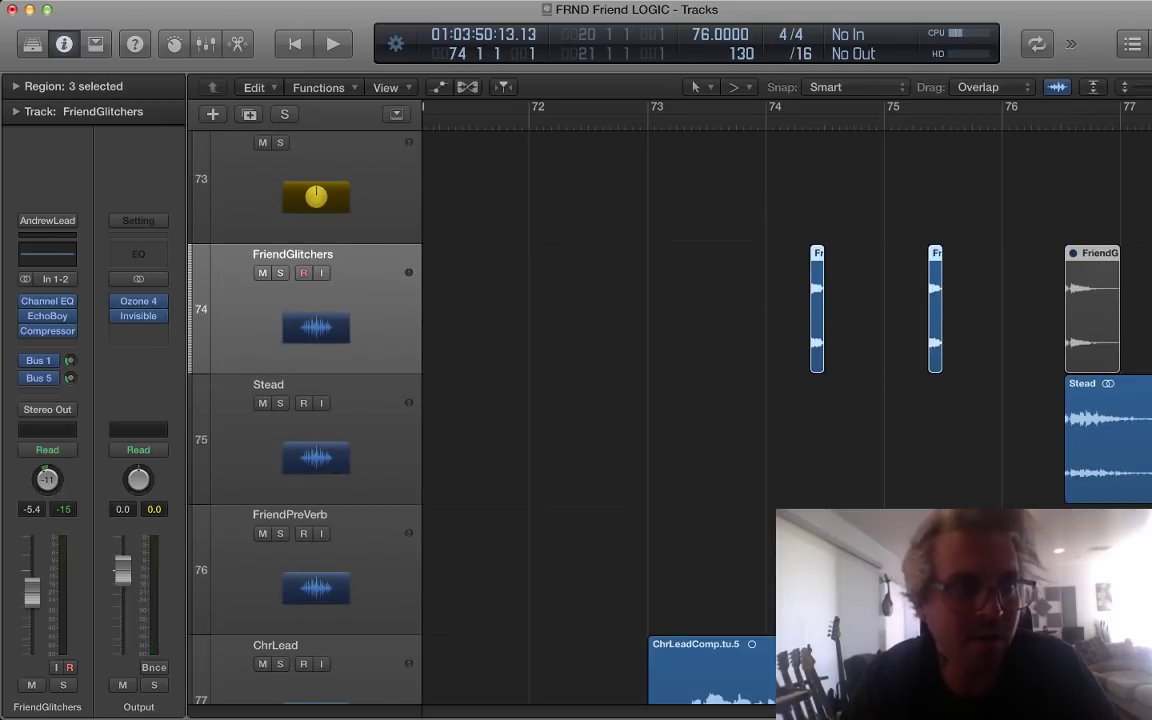
mouse_move(47, 315)
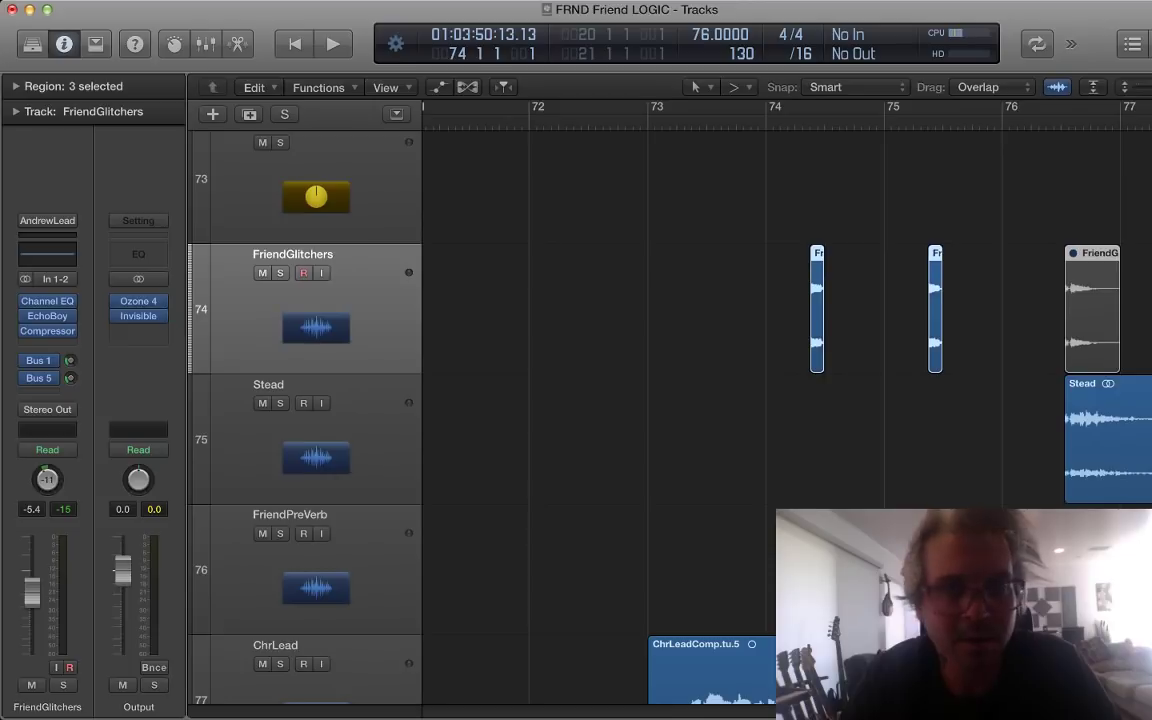
Step: Play the FriendGlitchers regions soloed from bar 74, then clear the solo to hear them in the full mix
key(space)
key(s)
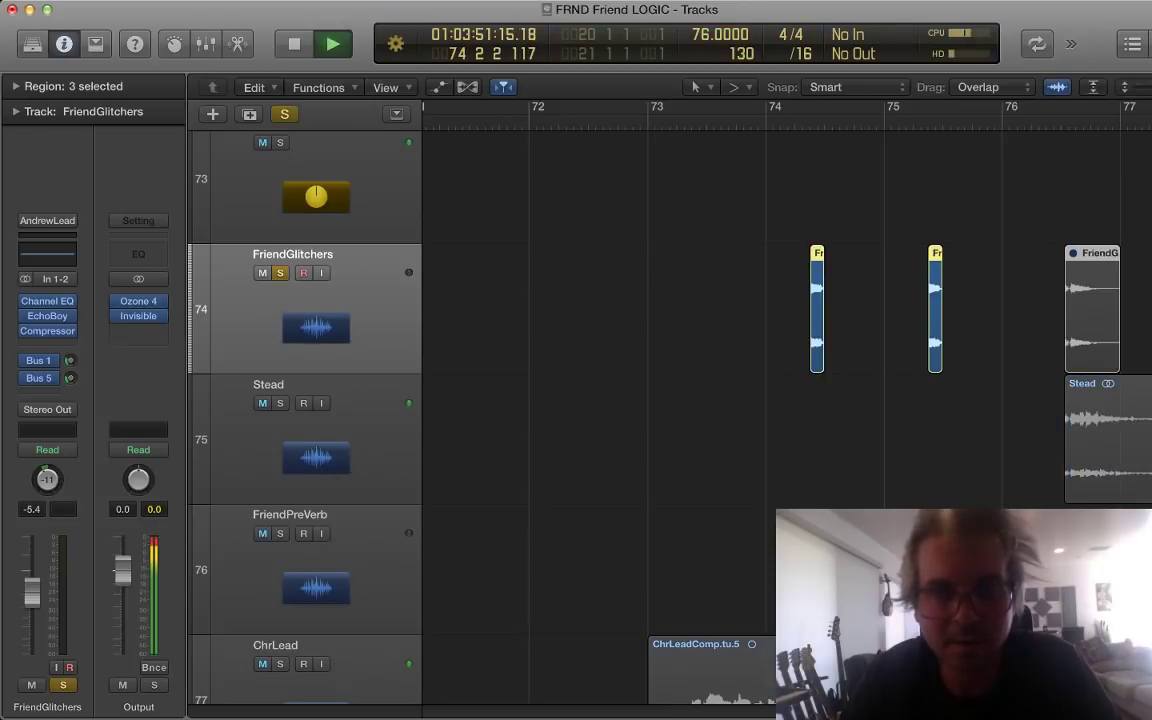
key(s)
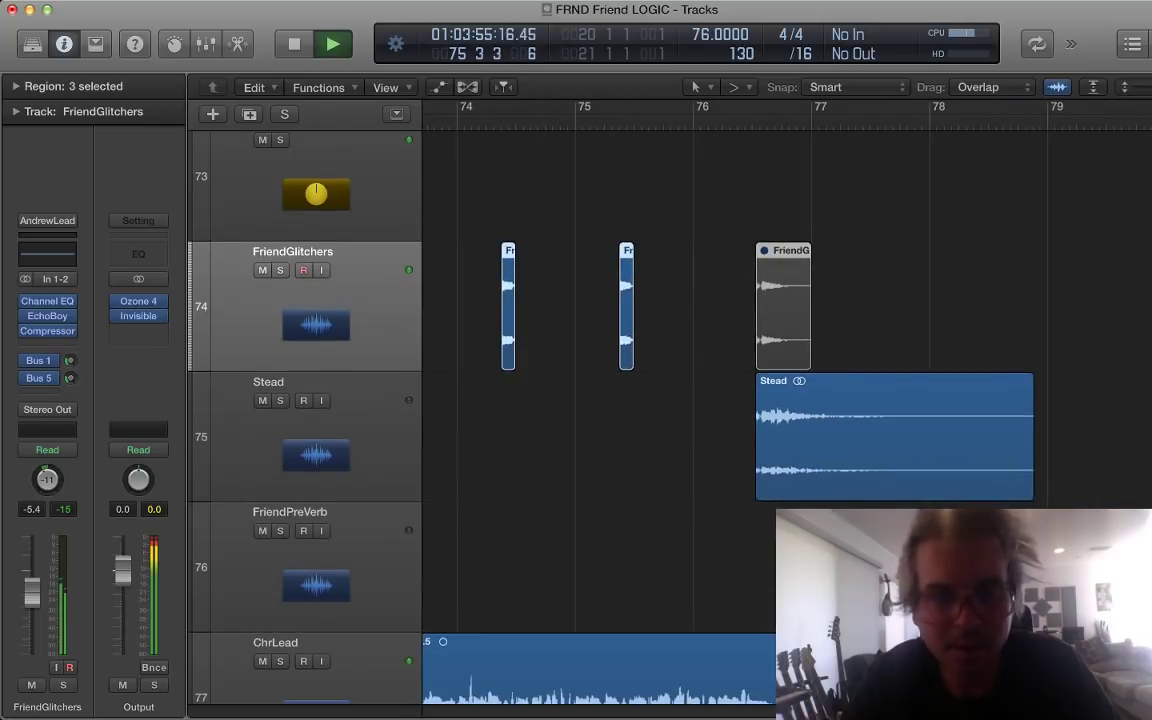
Step: Select the Stead track, show the track automation, play its region soloed through bar 77, then stop and clear the solo
key(Down)
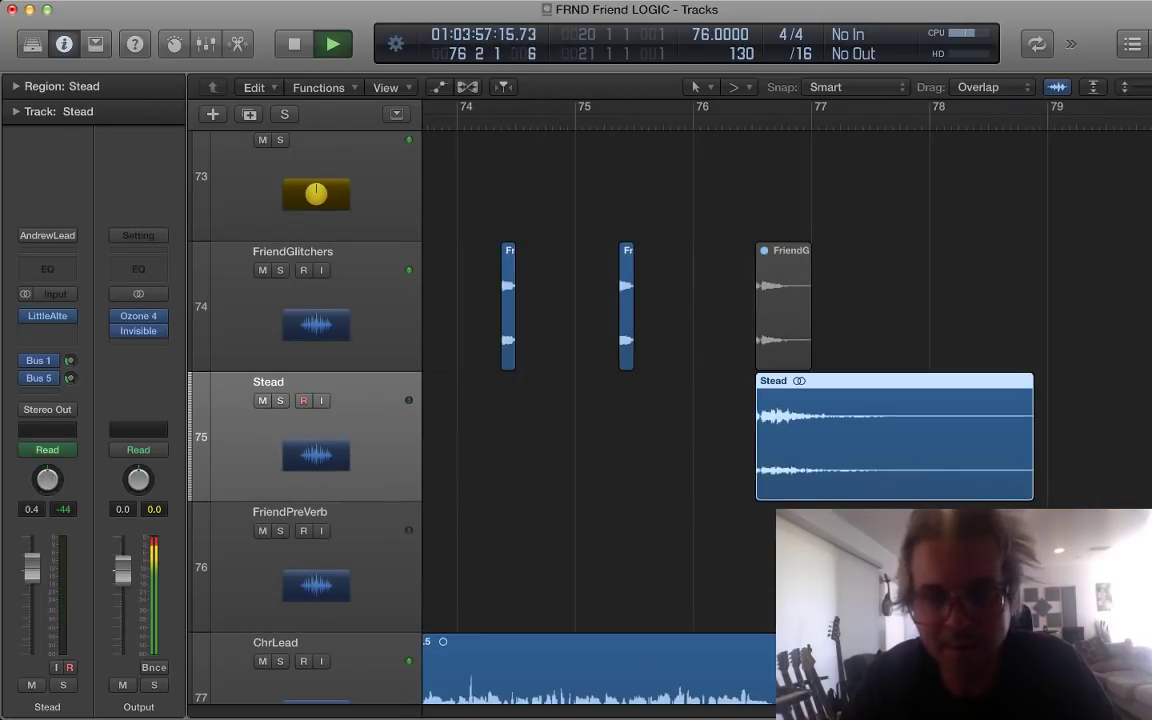
key(a)
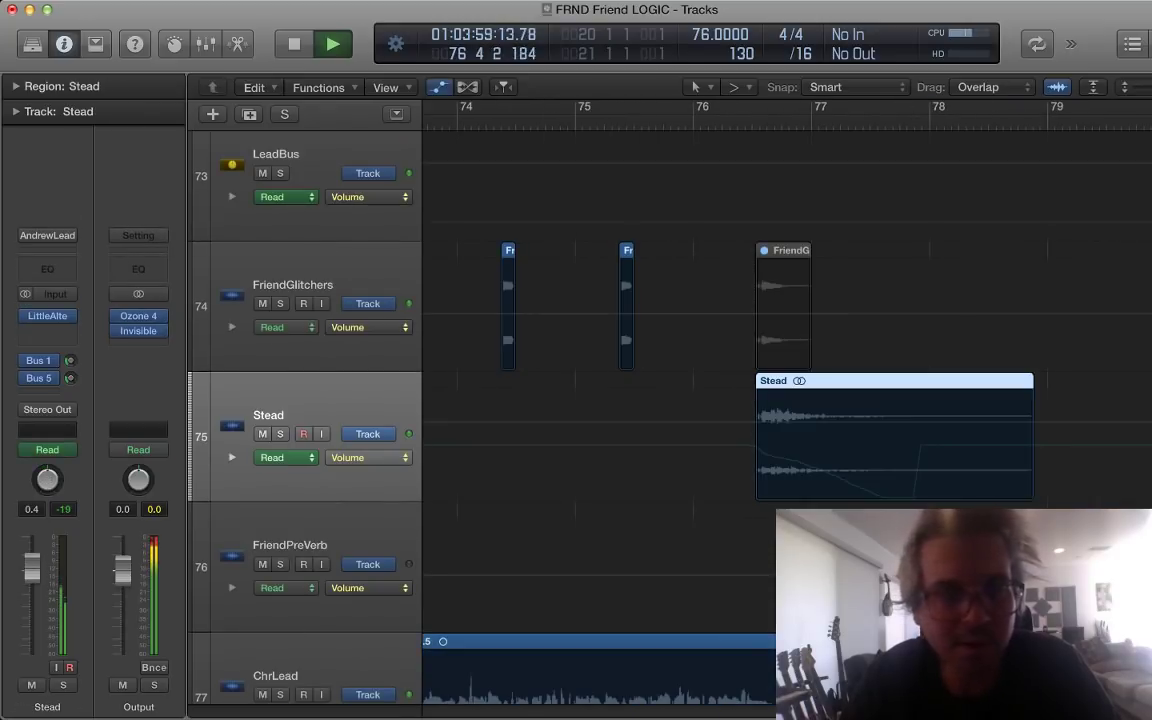
key(comma)
key(s)
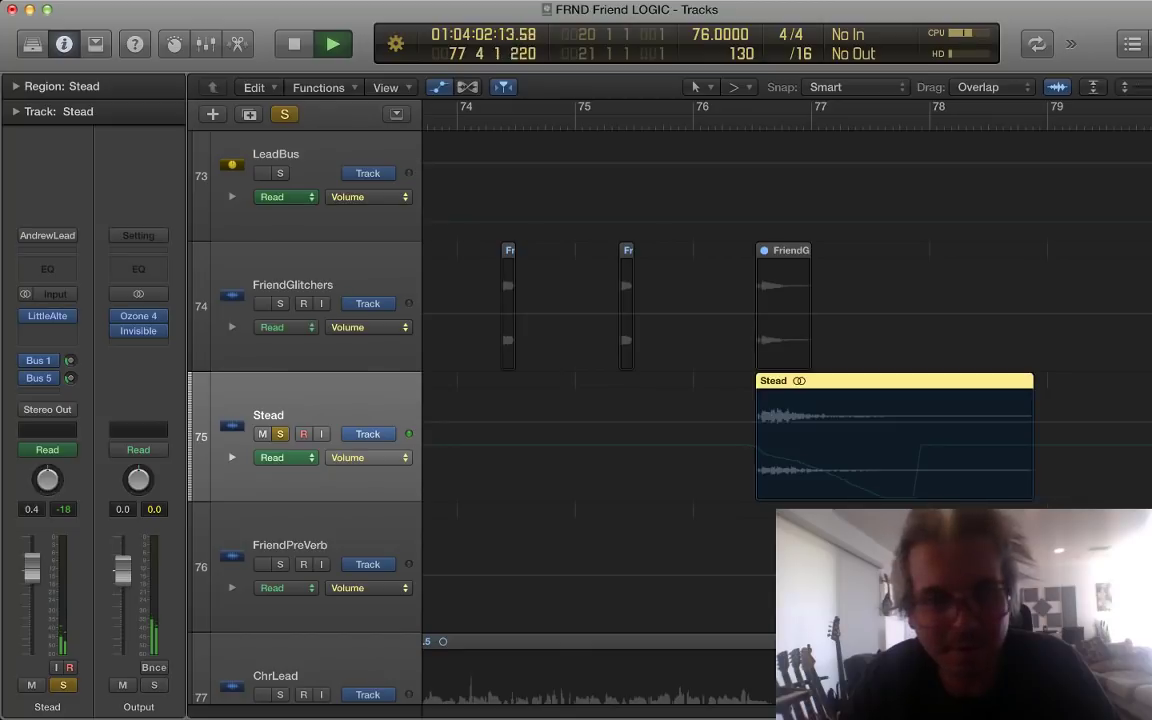
key(space)
key(s)
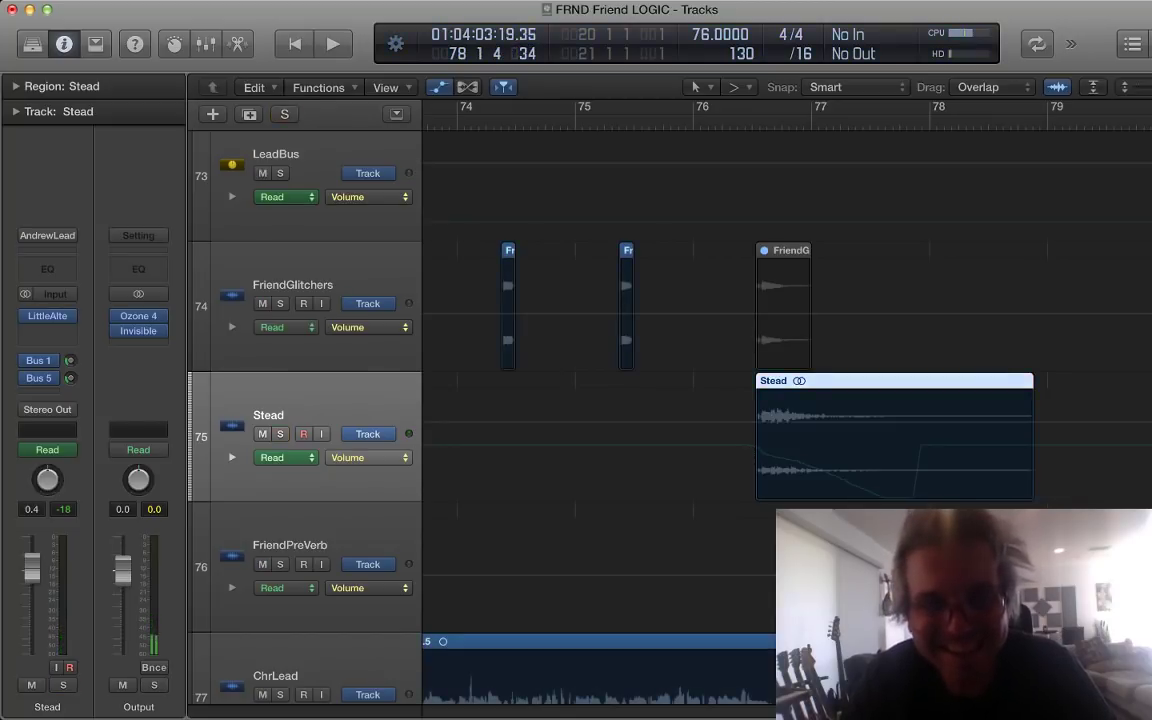
Step: Play the Stead region within the full mix from bar 76 and display its LittleAlter pitch automation
key(space)
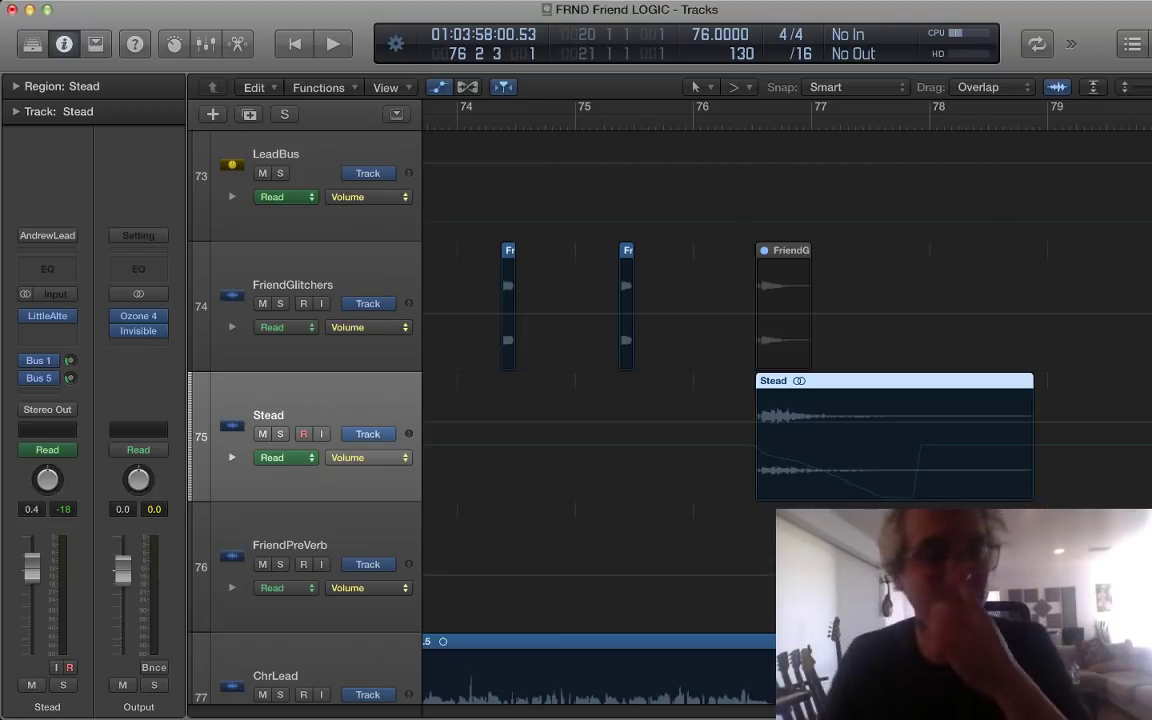
key(super+Up)
key(super+Up)
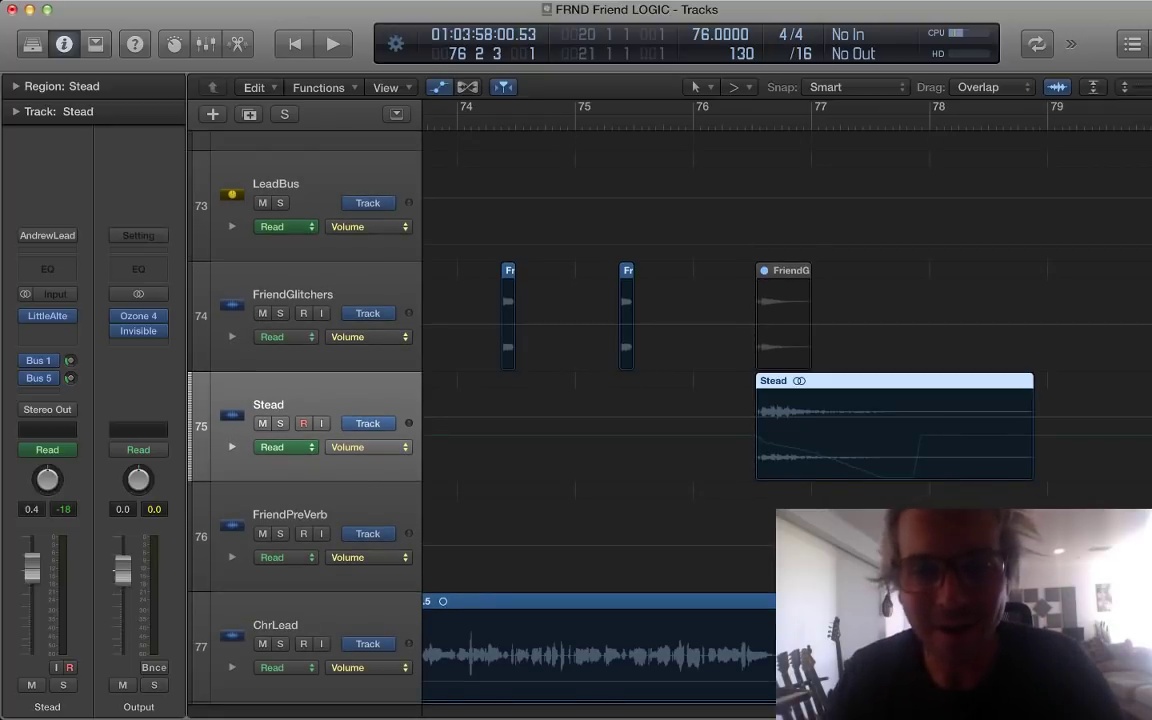
scroll(680, 400, down, 1)
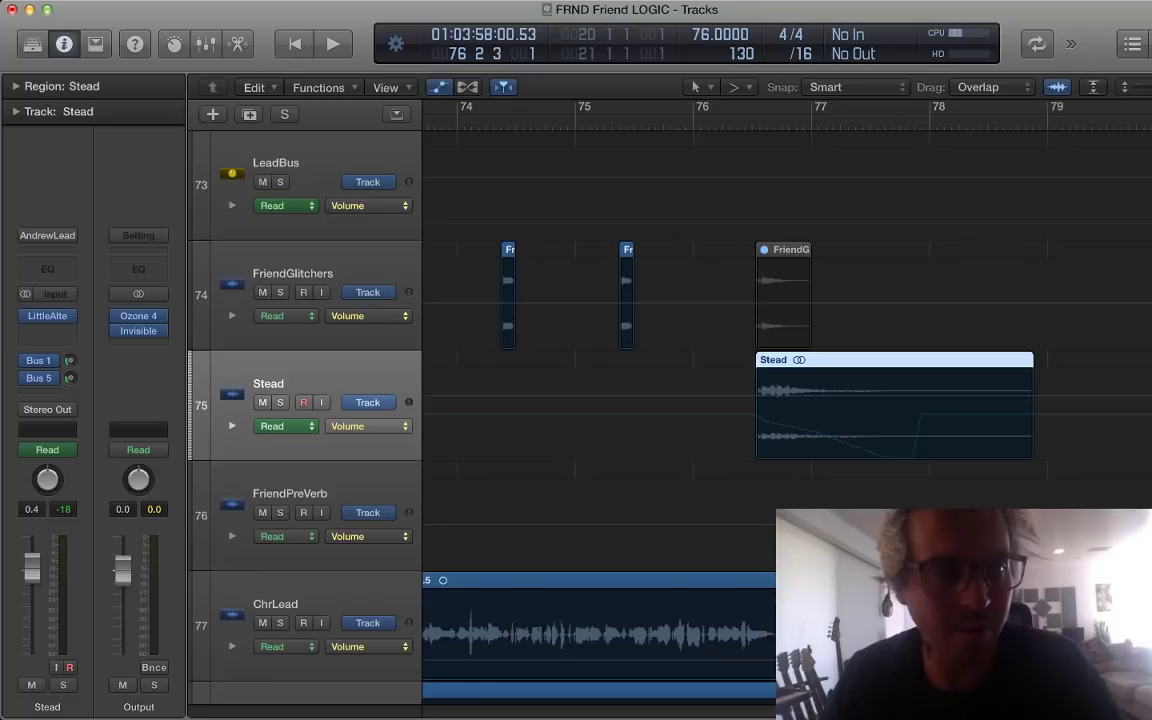
mouse_move(47, 315)
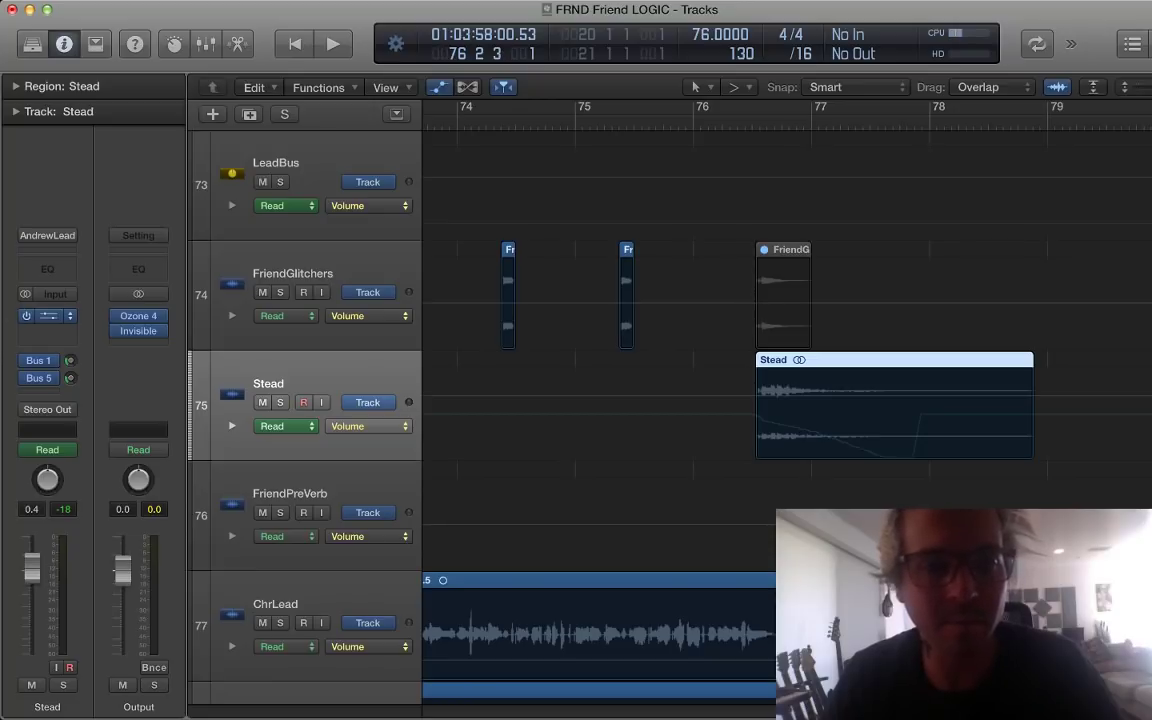
key(space)
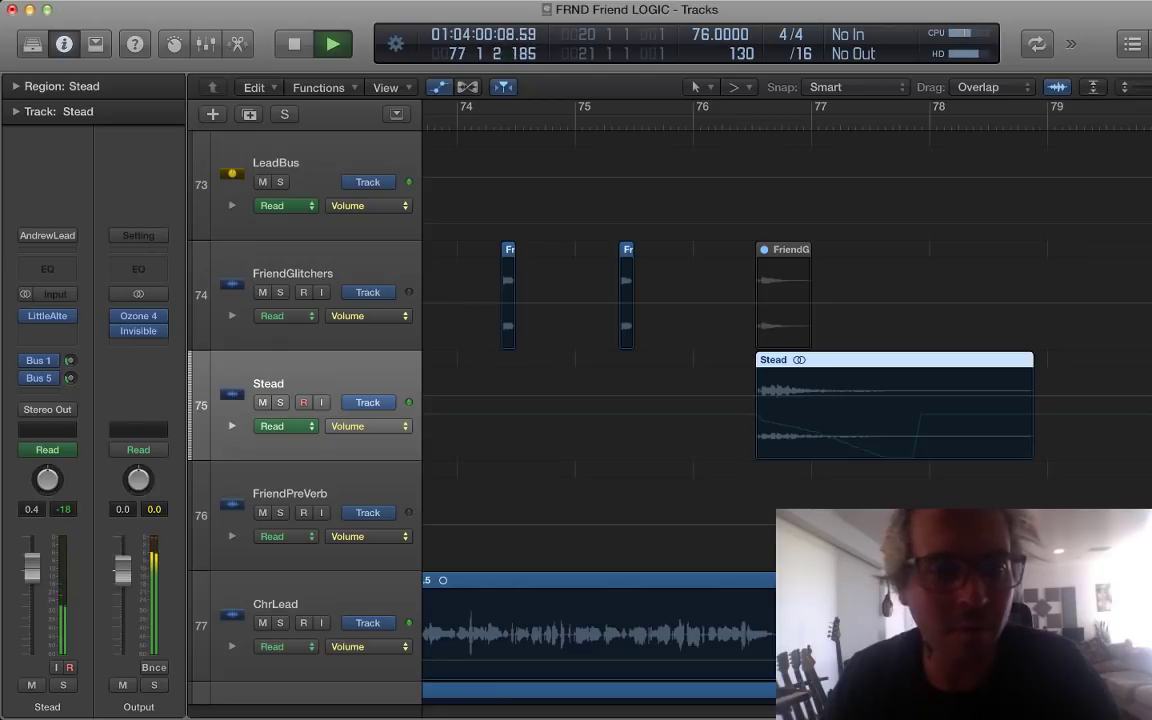
key(space)
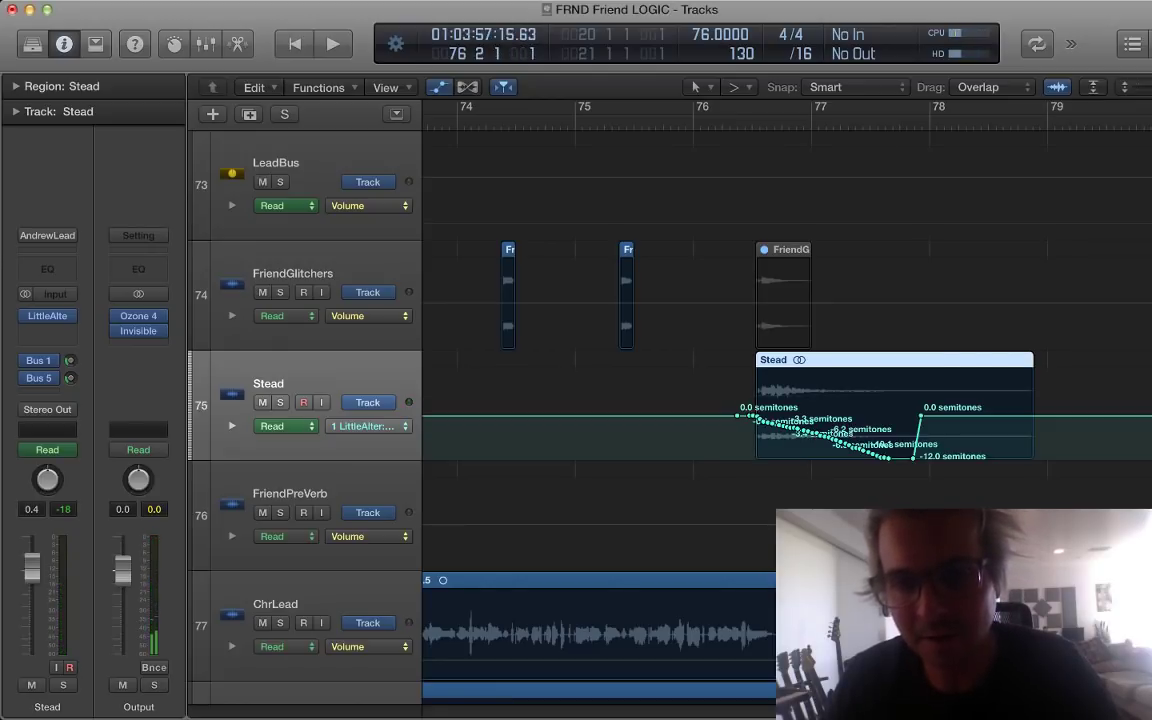
Step: Play through the Stead pitch automation from bar 76, first in the mix and then soloed
key(space)
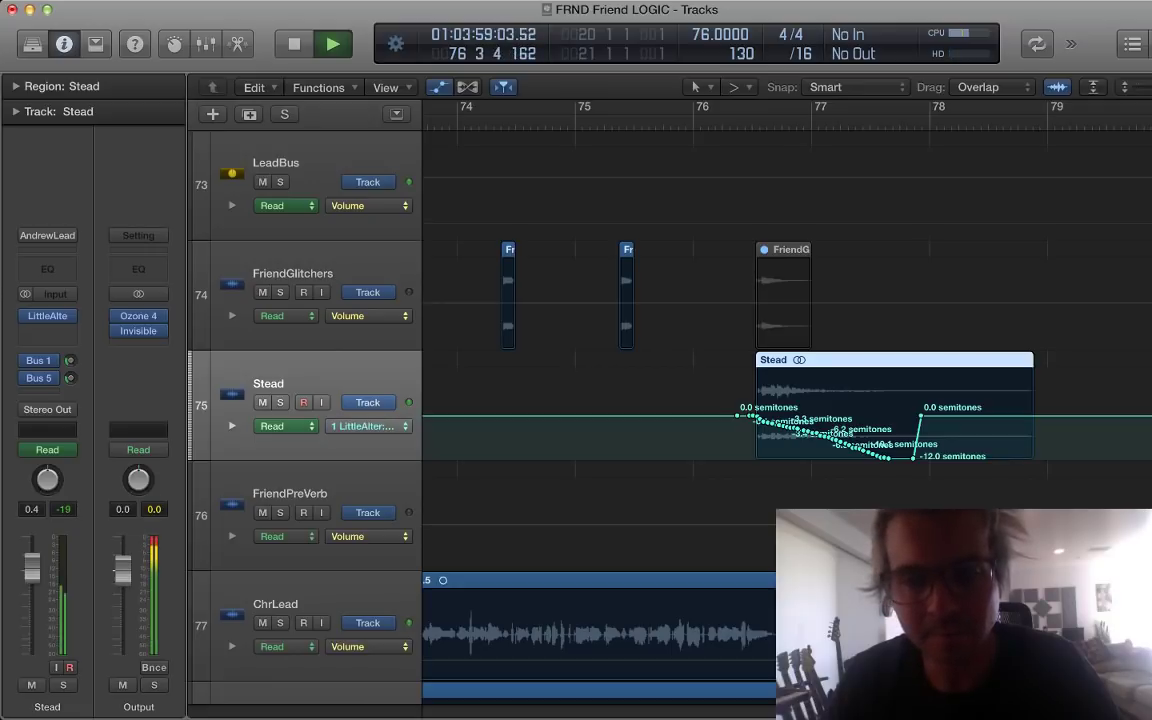
key(s)
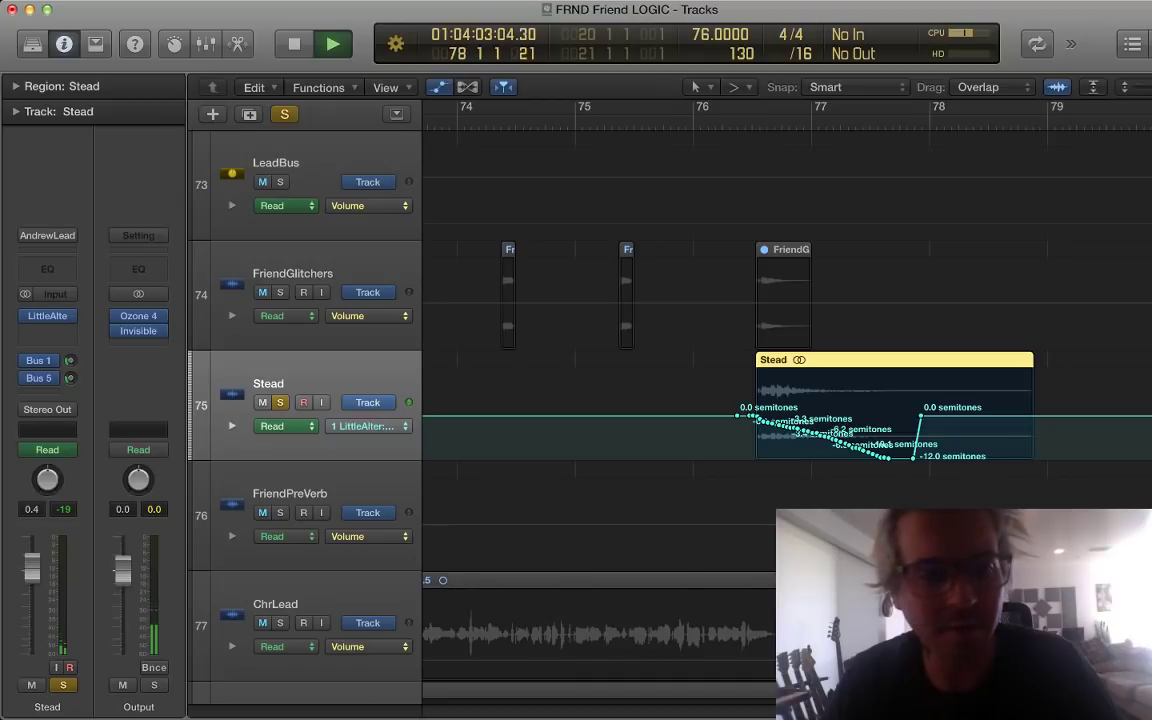
key(space)
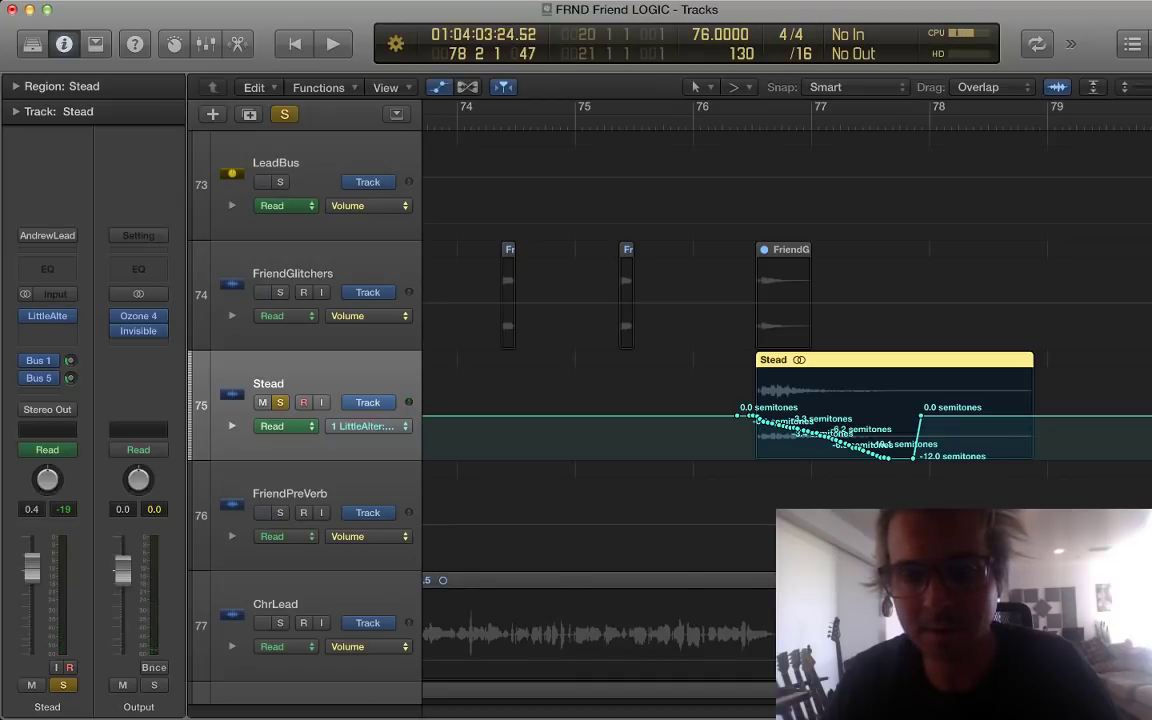
Step: Delete the final 0.0-semitone point of the Stead pitch automation near bar 78, then undo the deletion
click(920, 407)
key(Delete)
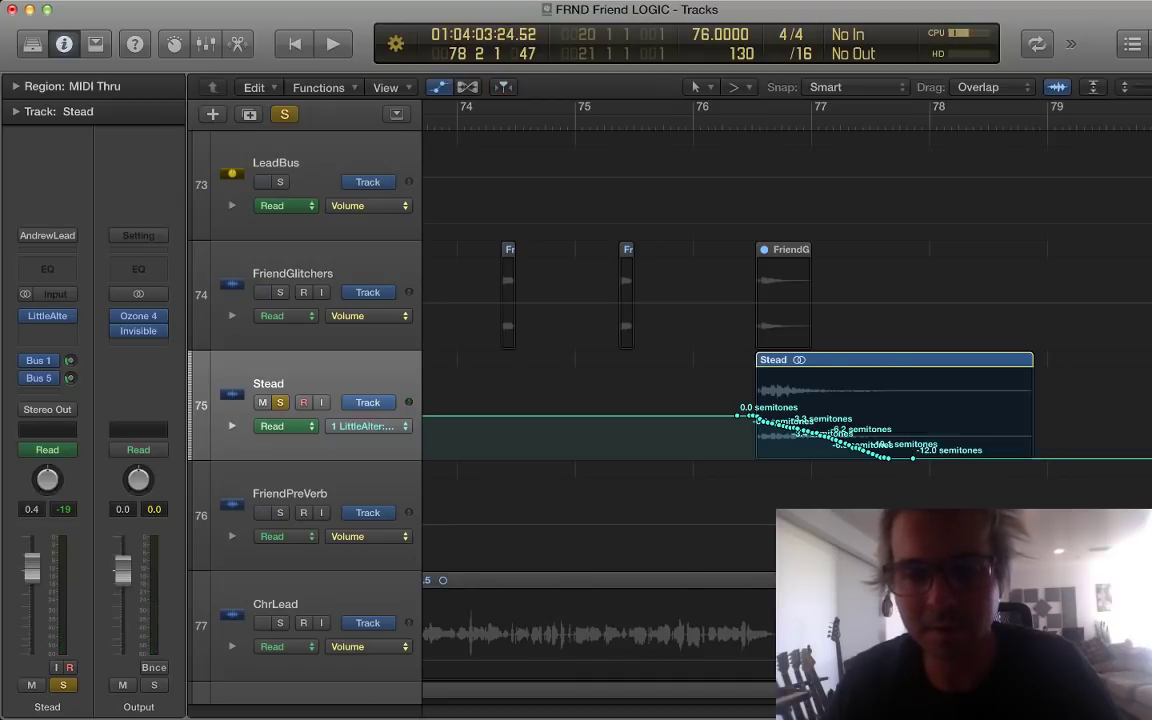
key(ctrl+z)
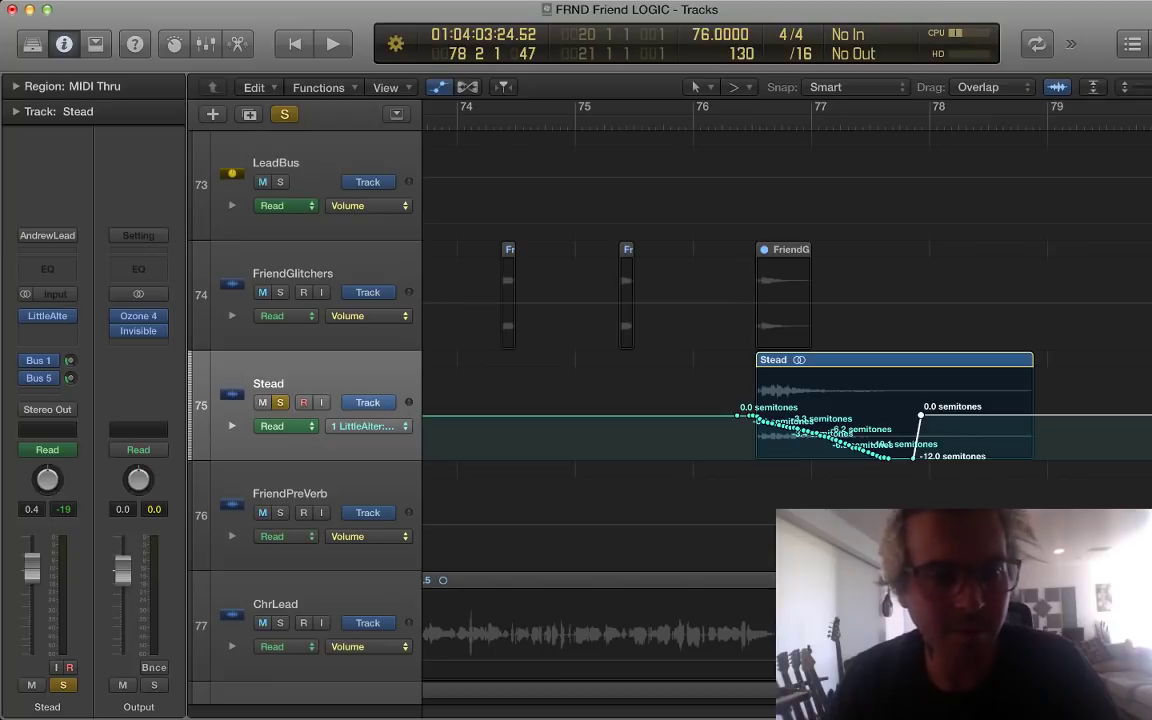
Step: Clear the Stead solo and hide the track automation
key(s)
key(super+Left)
key(super+Left)
key(super+Left)
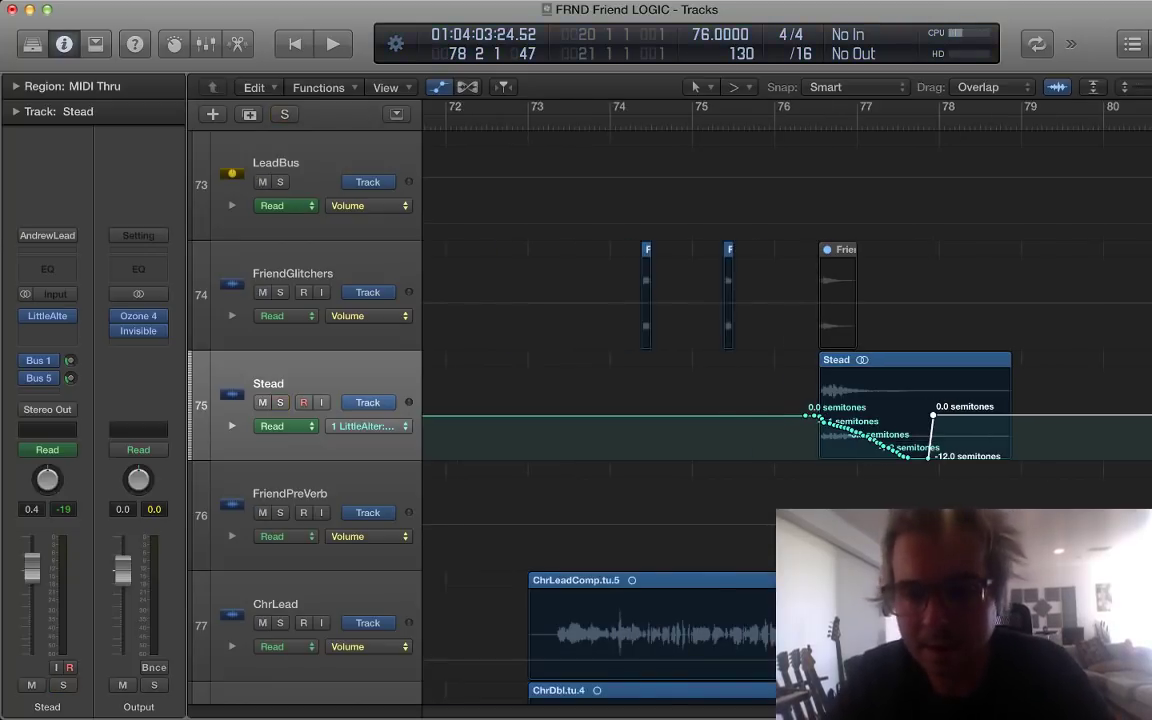
key(super+Up)
key(super+Up)
key(a)
Step: Play the full mix on from bar 78 while viewing the chorus lead, double, triple and harmony tracks
scroll(787, 400, down, 5)
scroll(787, 400, right, 3)
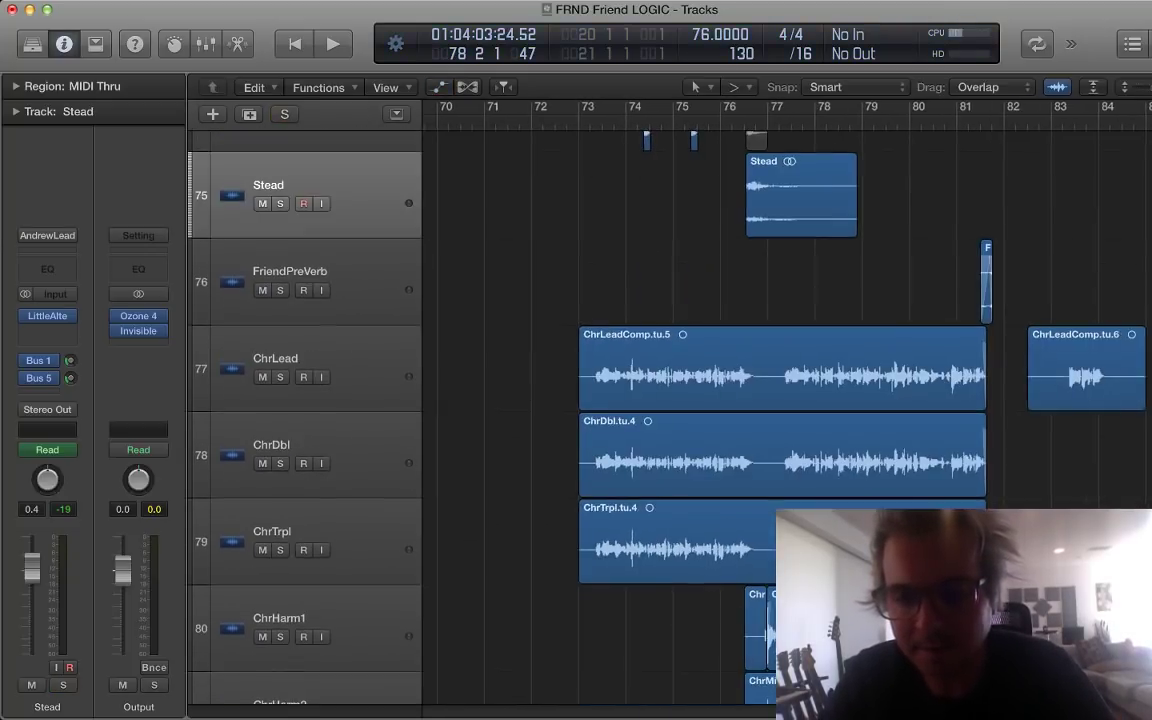
scroll(787, 400, down, 3)
key(space)
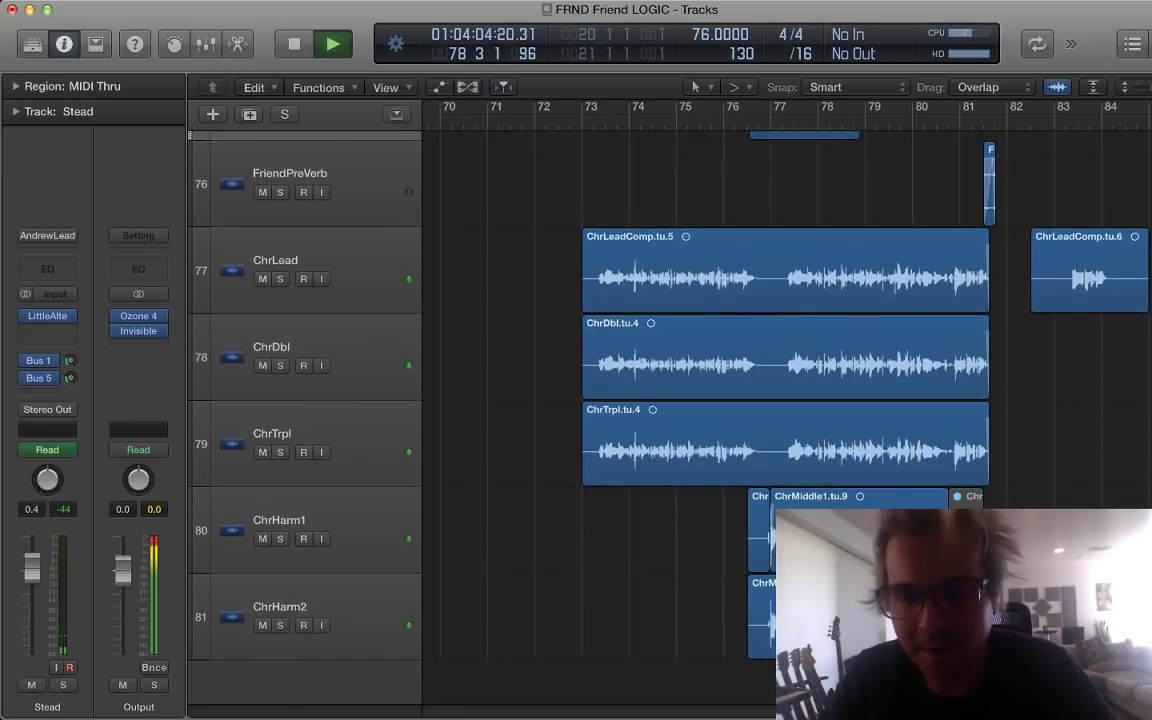
scroll(787, 400, right, 3)
scroll(787, 400, up, 3)
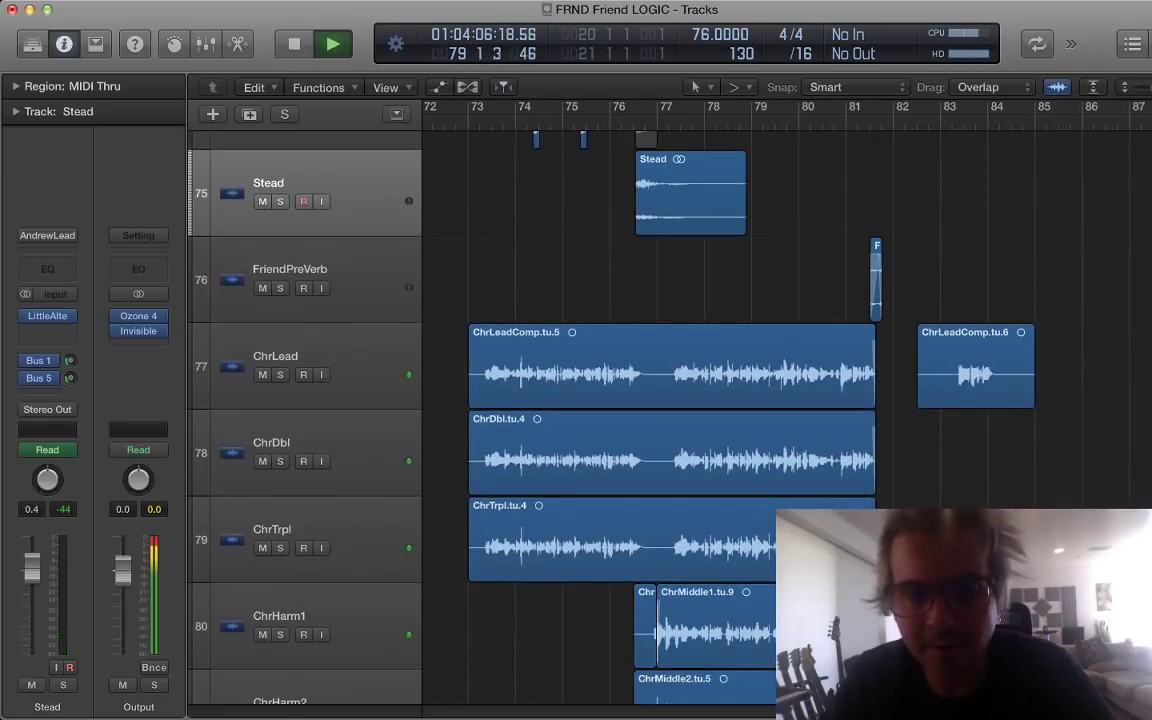
Step: Select the FriendPreVerb track and play the full mix through its short faded-in region in bar 81
key(Down)
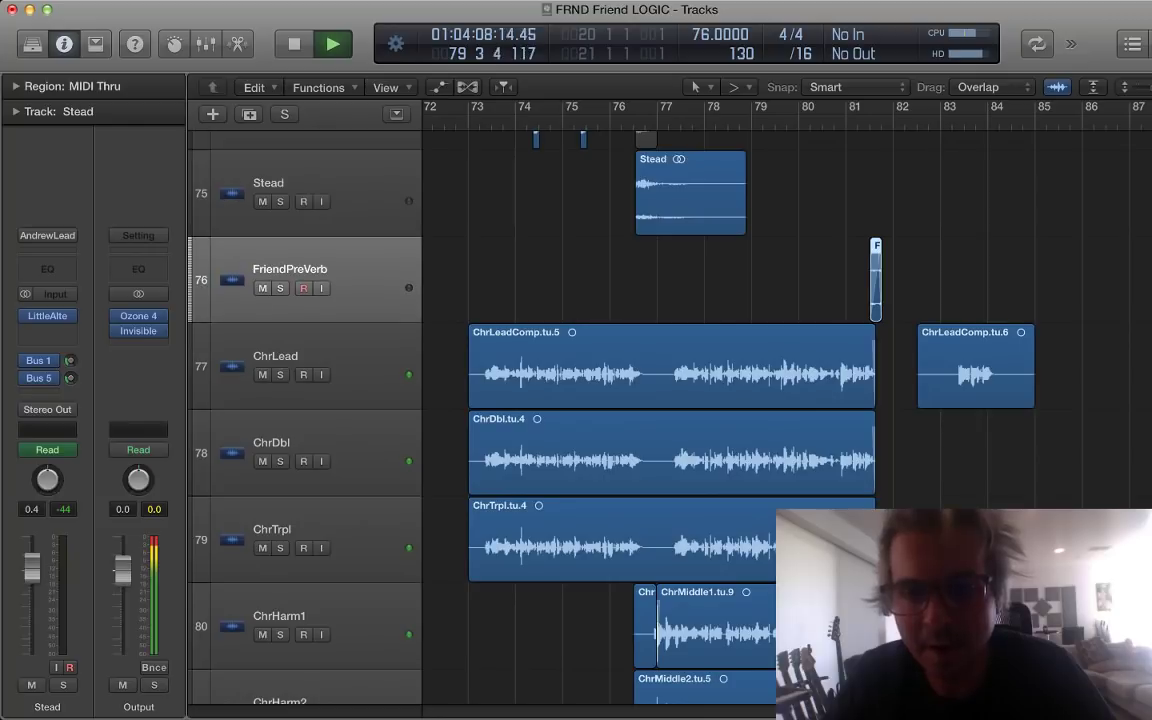
scroll(787, 400, up, 4)
scroll(787, 400, down, 3)
scroll(787, 400, up, 3)
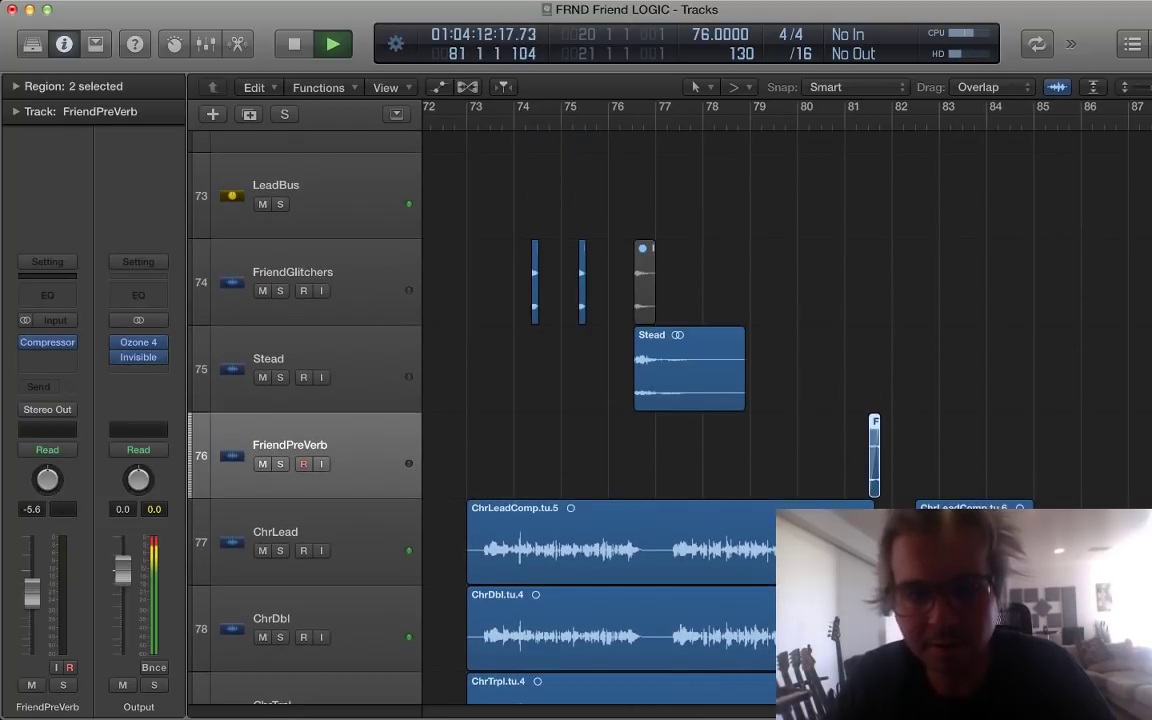
key(super+Right)
key(super+Right)
key(super+Right)
key(super+Right)
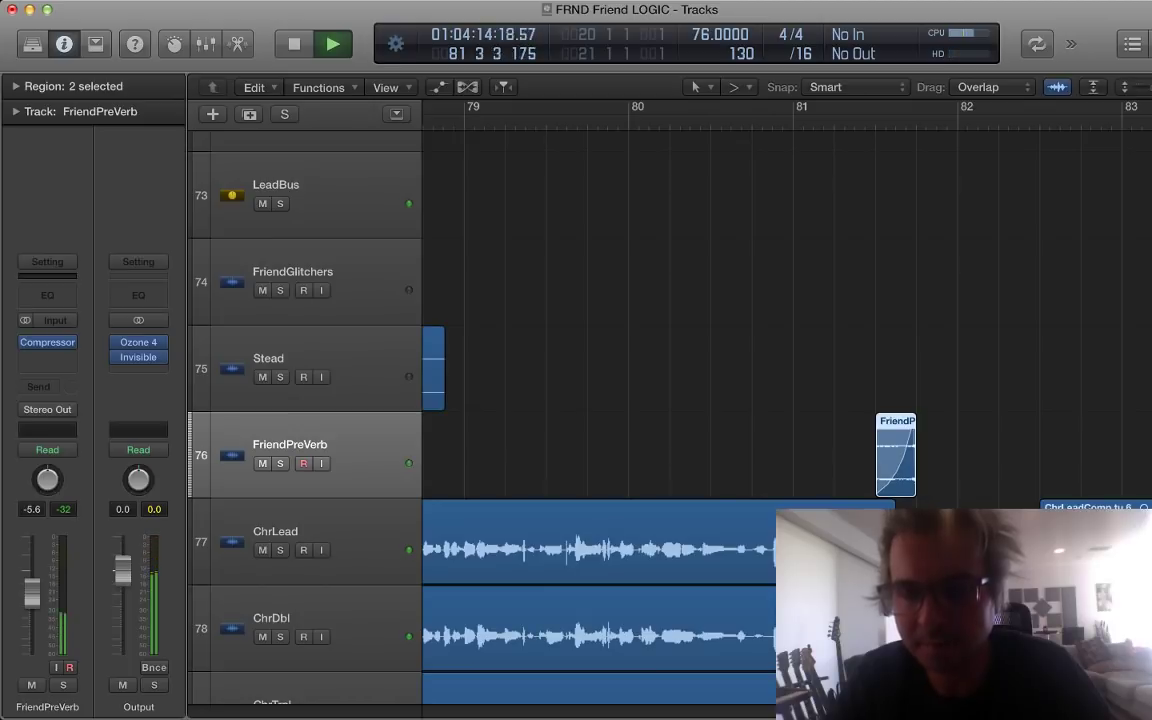
key(super+Left)
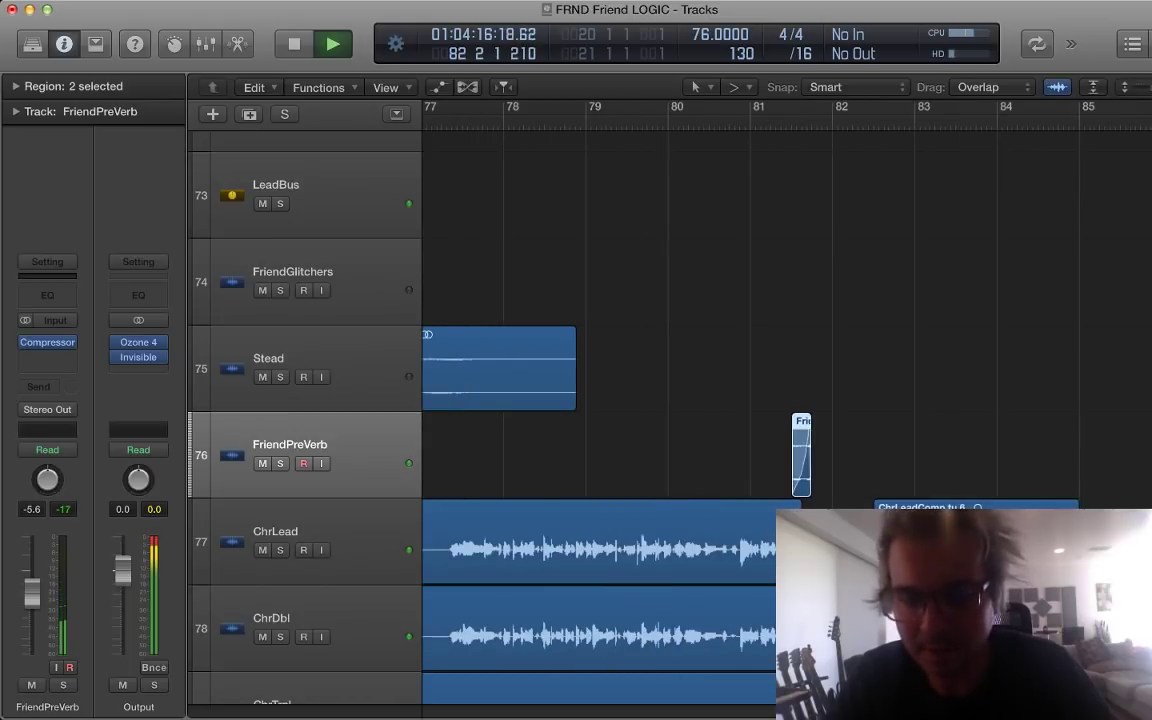
scroll(669, 420, up, 1)
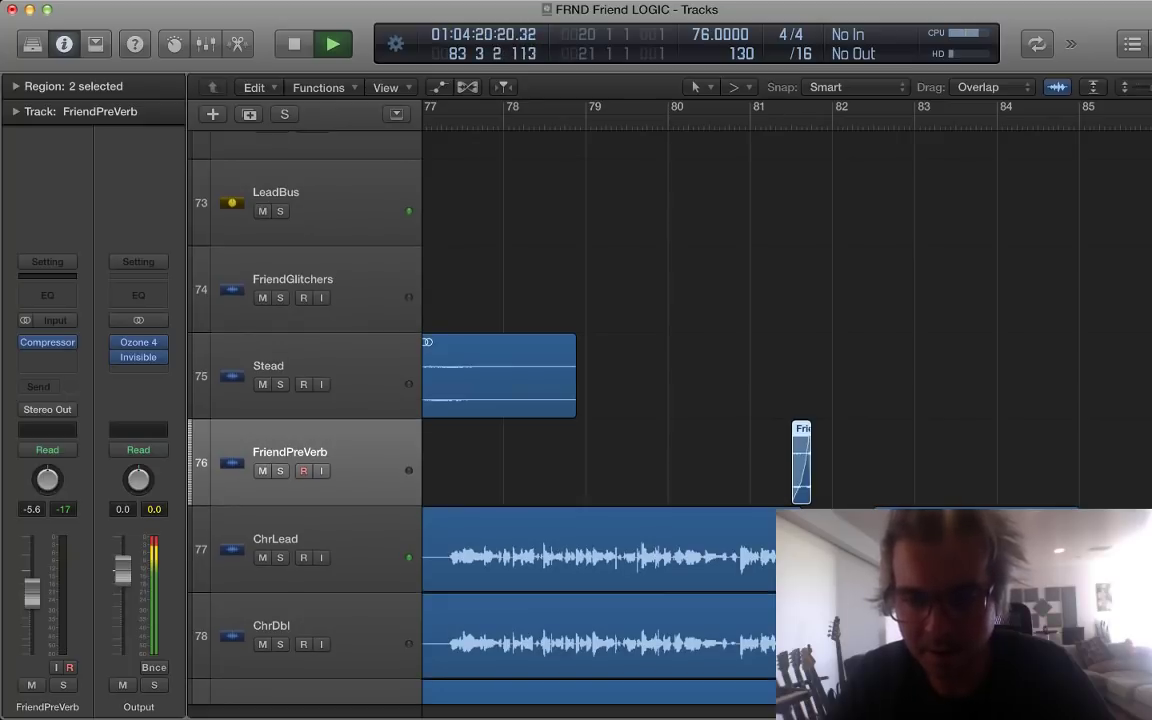
key(space)
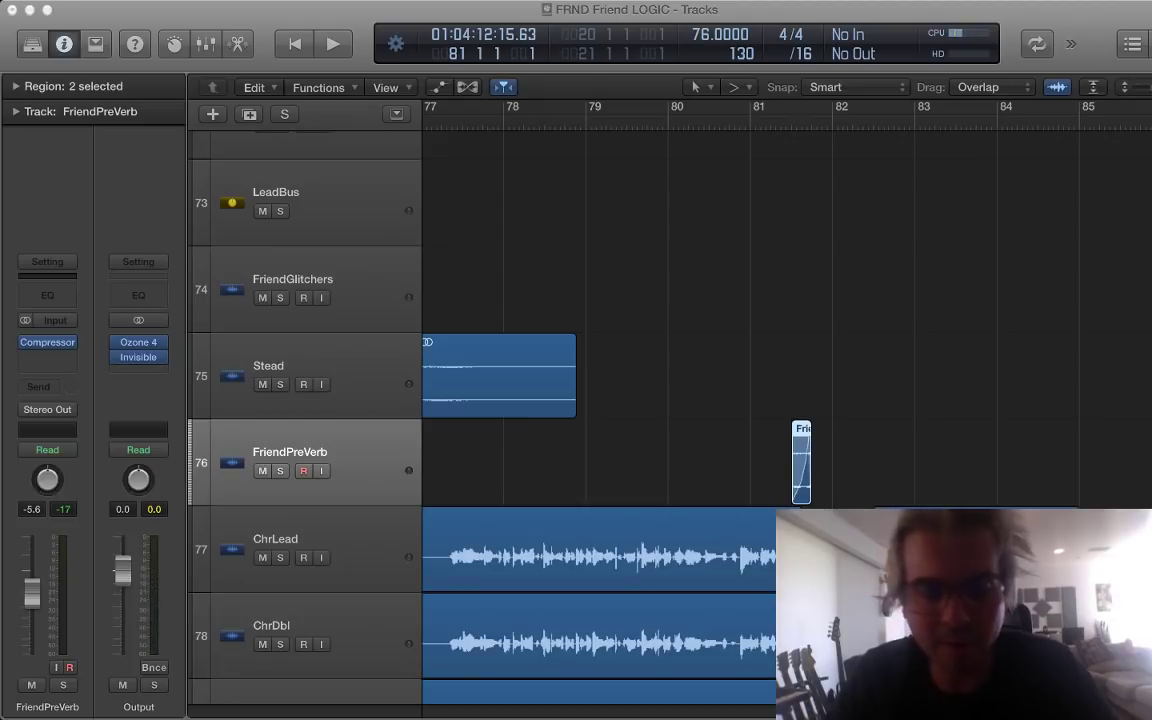
Step: Zoom in on the FriendPreVerb.1 region and play it soloed from bar 81
key(super+Right)
key(super+Right)
key(super+Right)
key(super+Right)
key(super+Right)
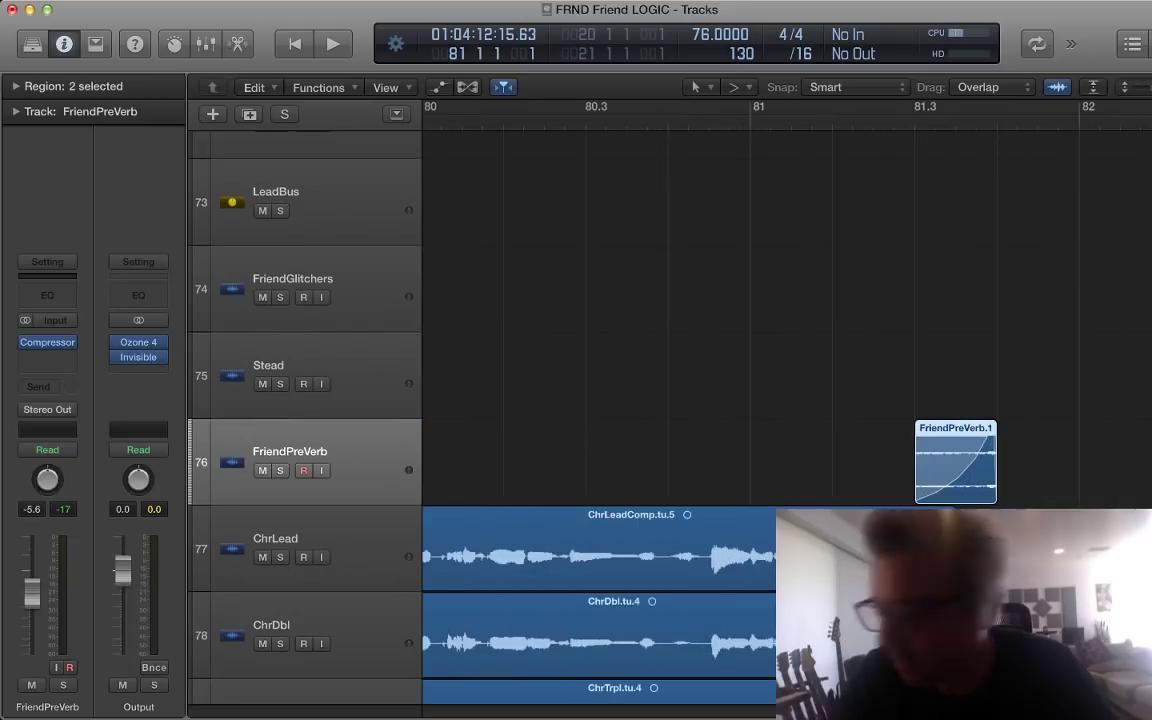
key(super+Down)
key(super+Left)
key(super+Left)
scroll(787, 418, right, 2)
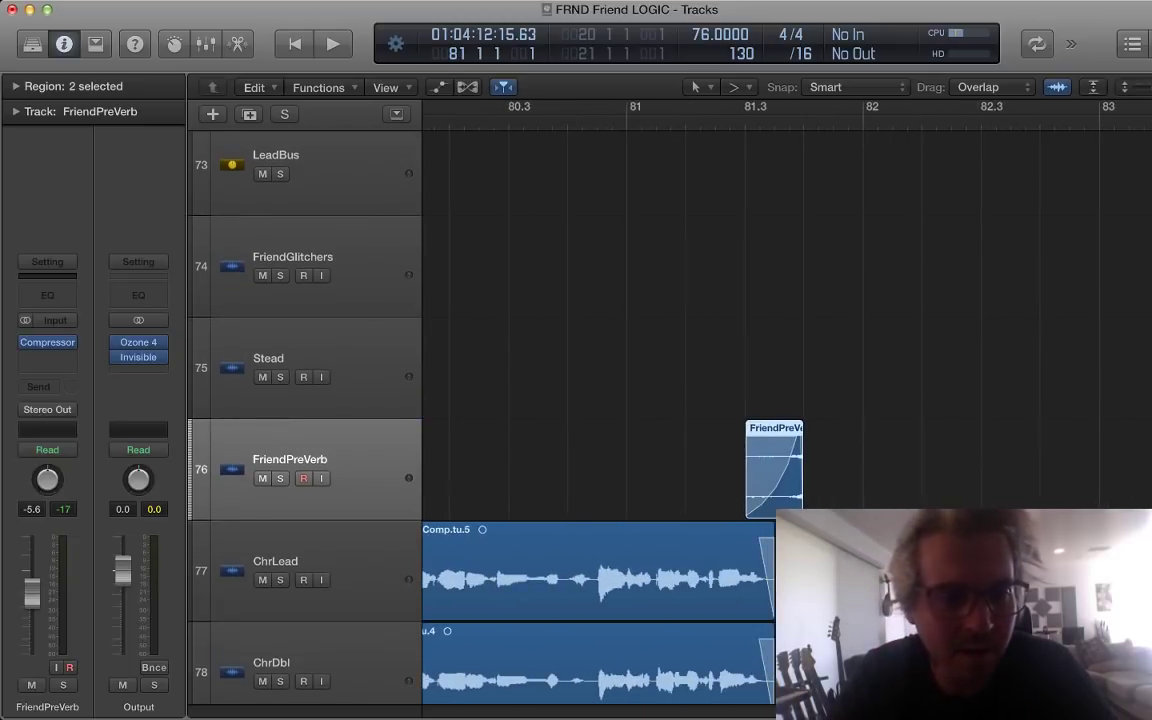
key(super+Right)
key(super+Right)
key(s)
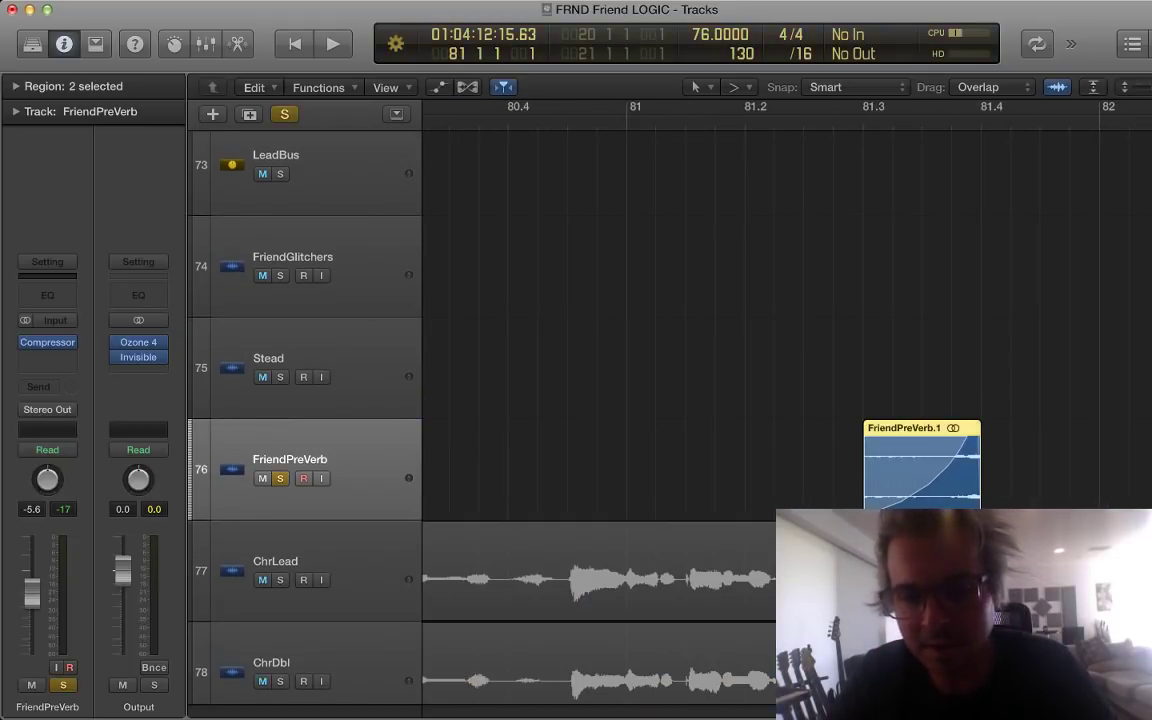
key(space)
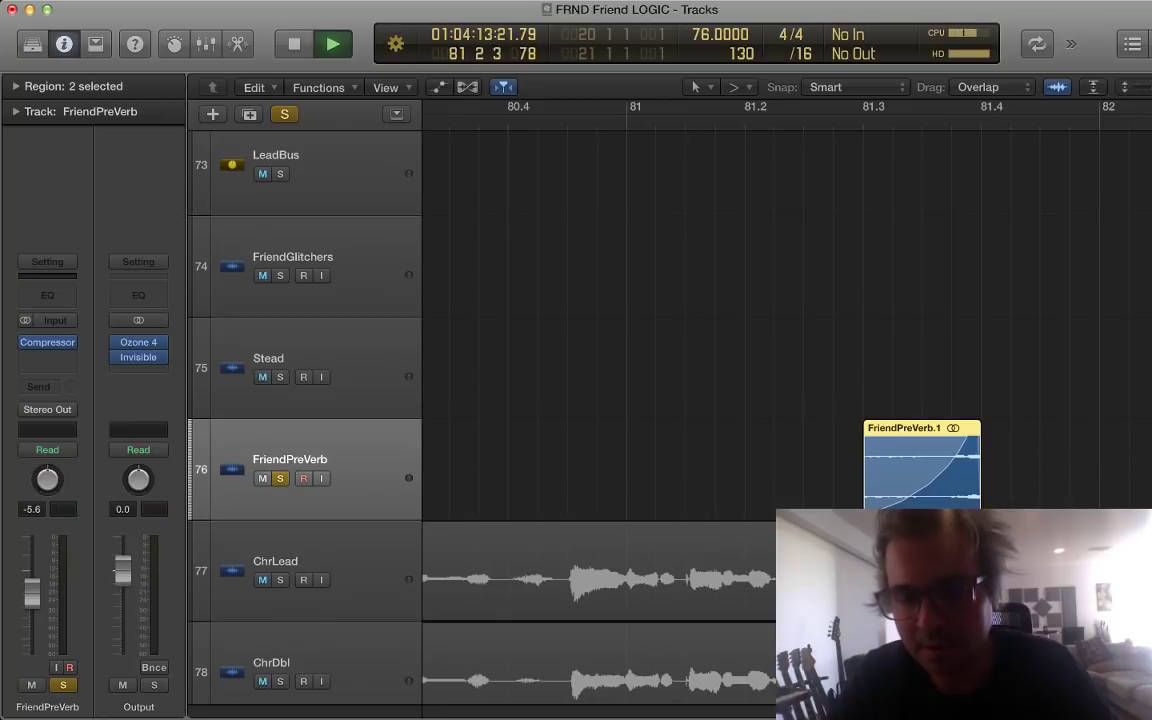
key(super+Left)
key(super+Left)
key(space)
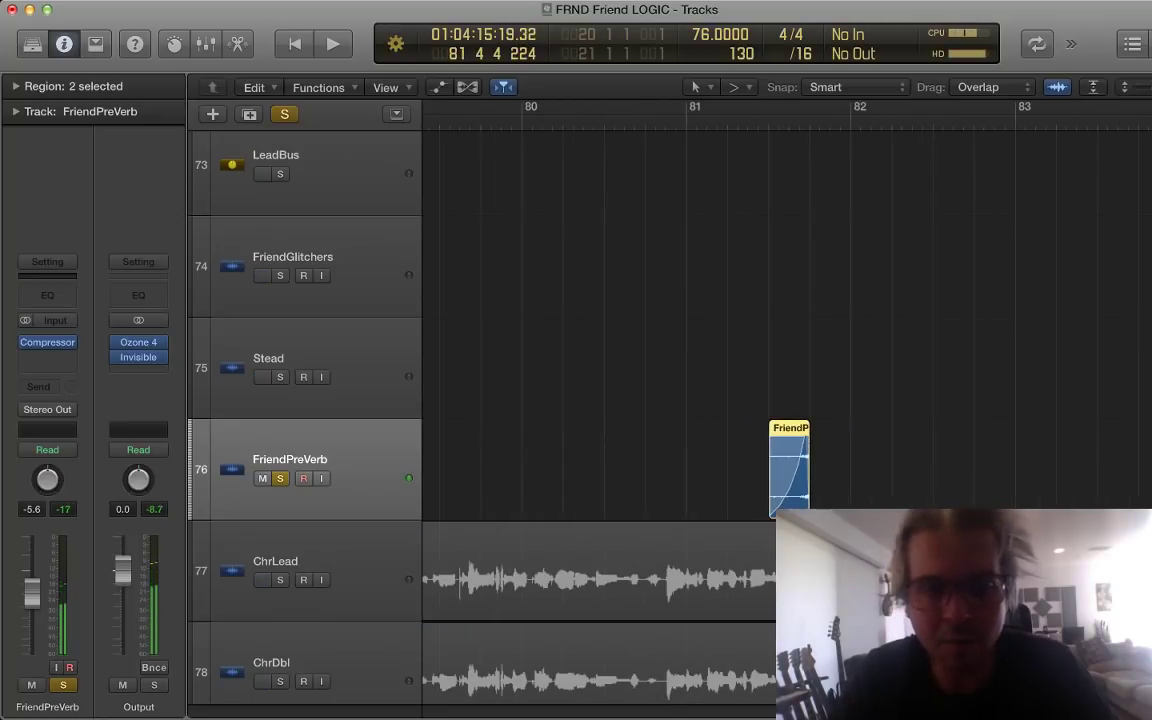
Step: Clear the FriendPreVerb solo and play its region within the full mix from beat 2 of bar 81
key(s)
key(super+Left)
key(super+Up)
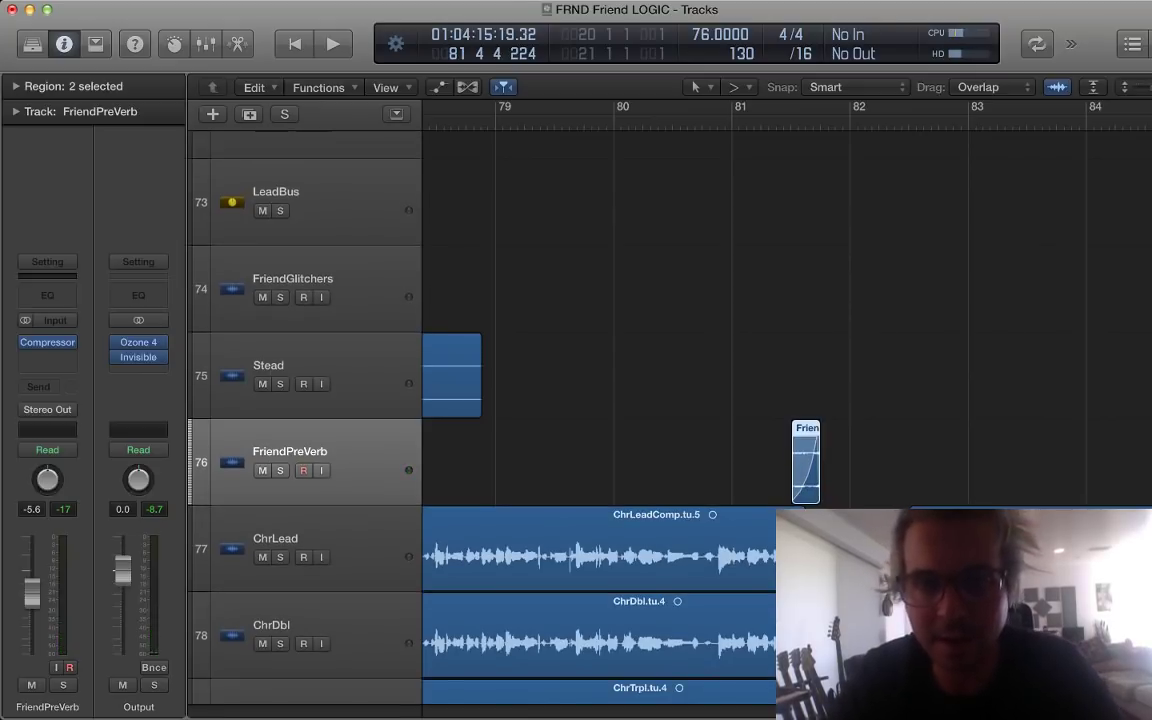
key(super+Up)
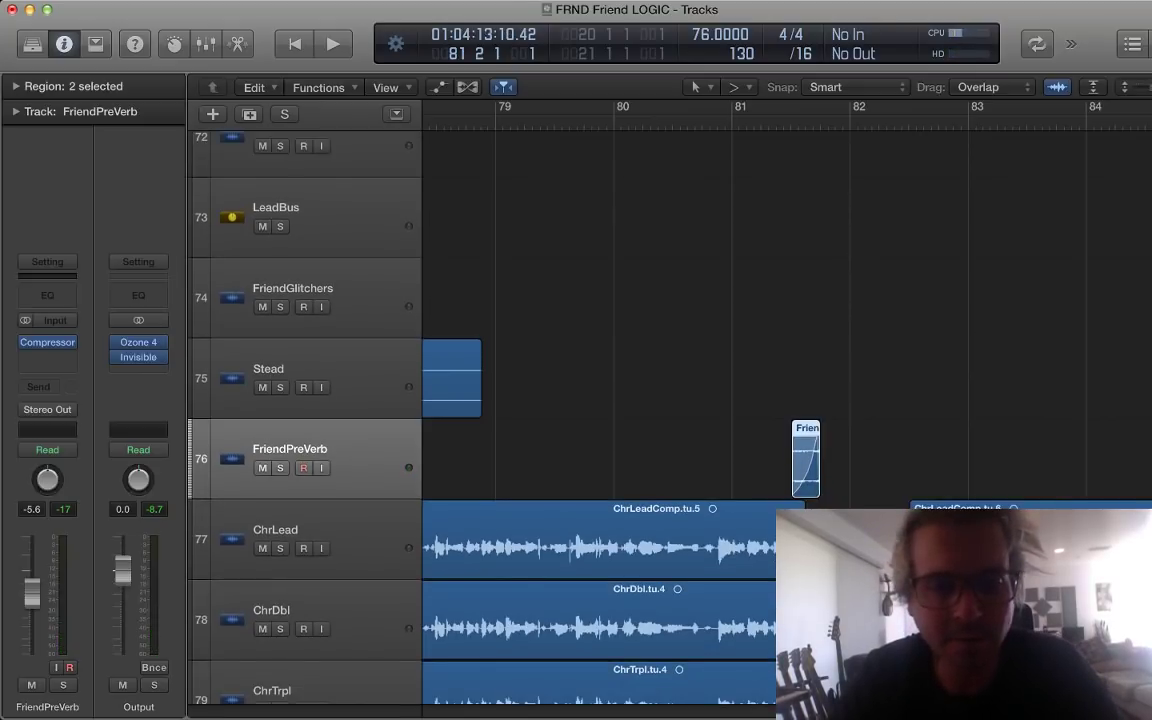
key(space)
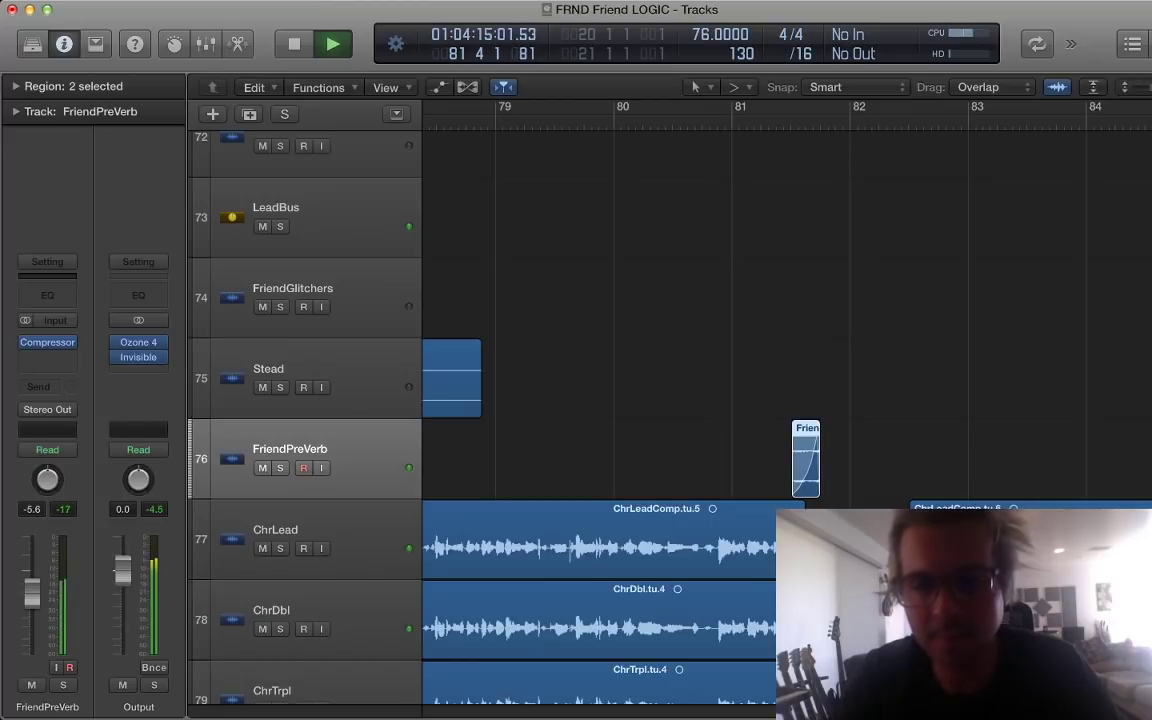
Step: Reduce the track heights and look over the arrangement's tracks while the mix plays on from bar 83
scroll(600, 400, up, 15)
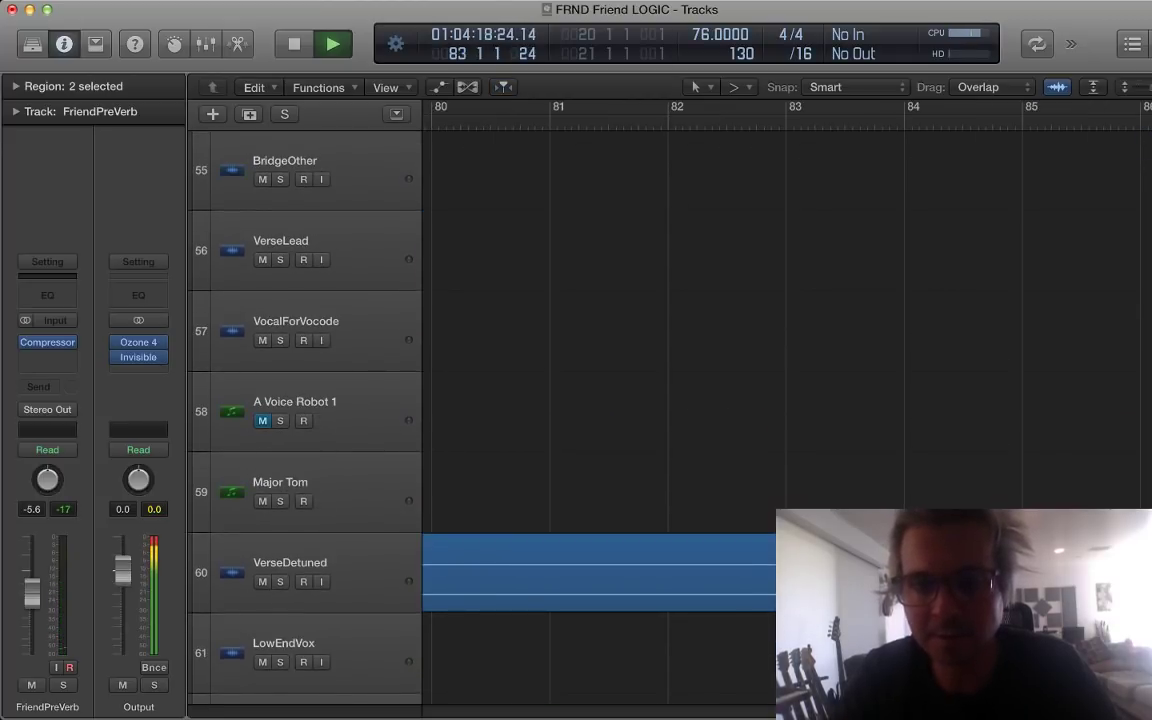
scroll(600, 400, up, 20)
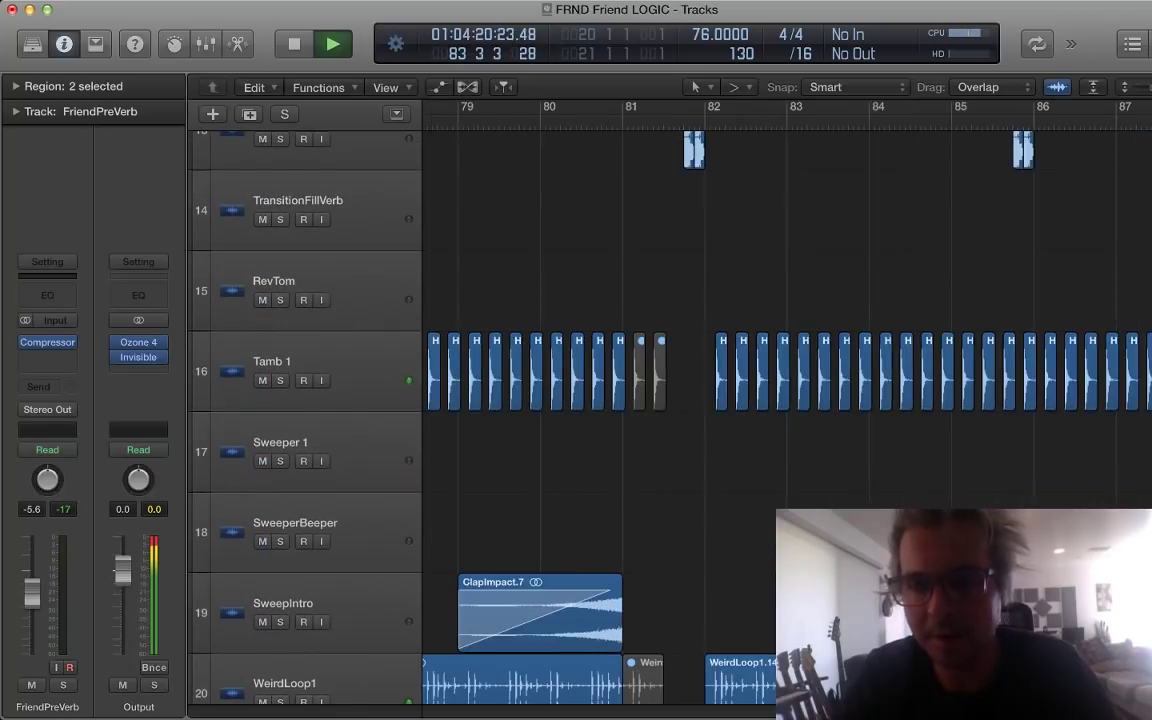
key(super+Left)
key(super+Left)
key(super+Up)
key(super+Up)
key(super+Up)
key(super+Up)
key(super+Up)
key(super+Up)
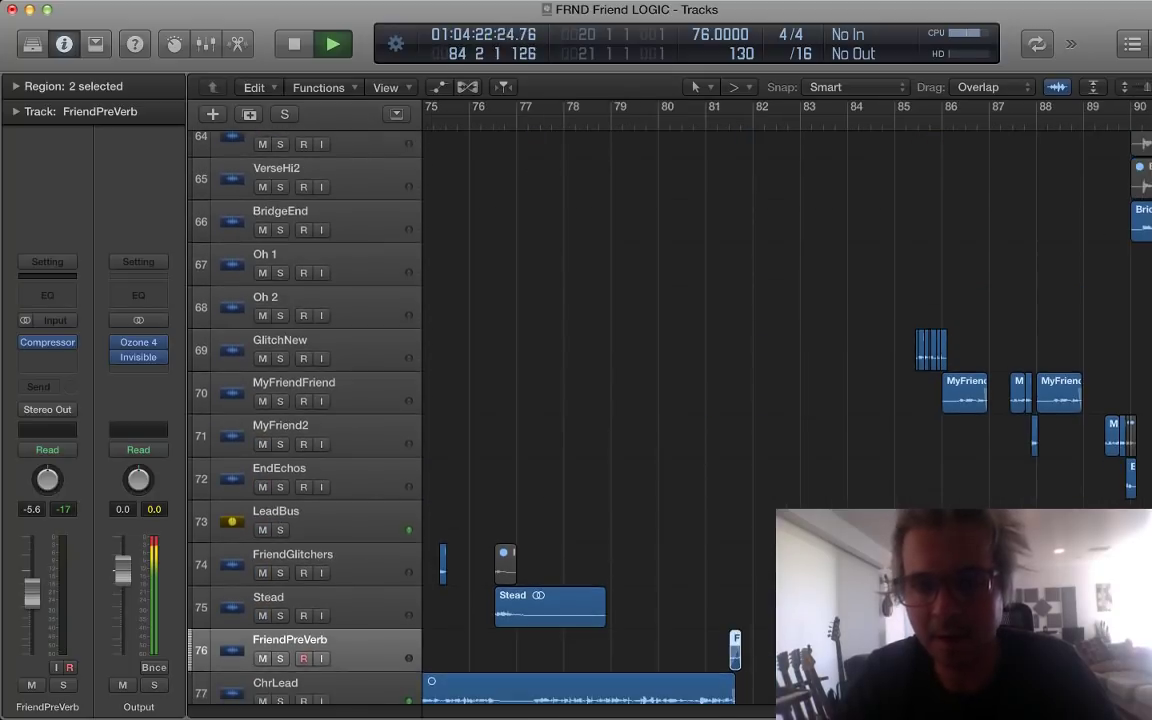
key(super+Up)
key(super+Up)
key(super+Up)
key(super+Up)
key(super+Up)
key(super+Up)
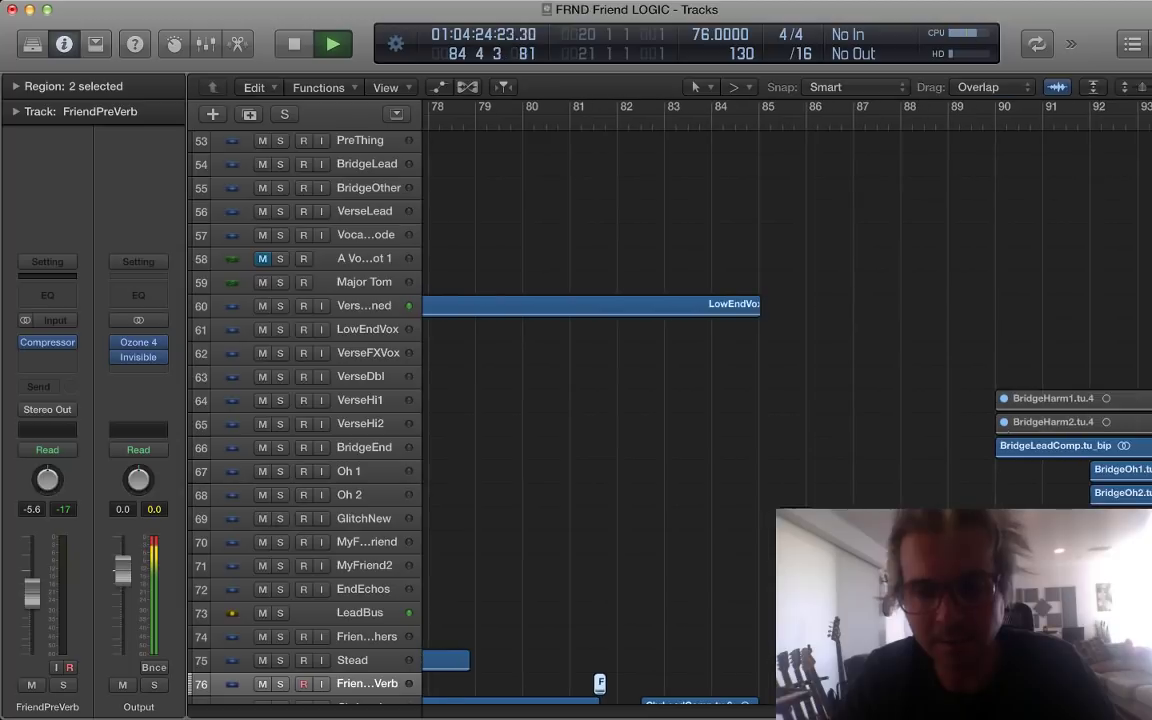
Step: Follow the GlitchNew, MyFriendFriend and MyFriend2 vocal regions from bar 85 during playback
scroll(600, 400, down, 5)
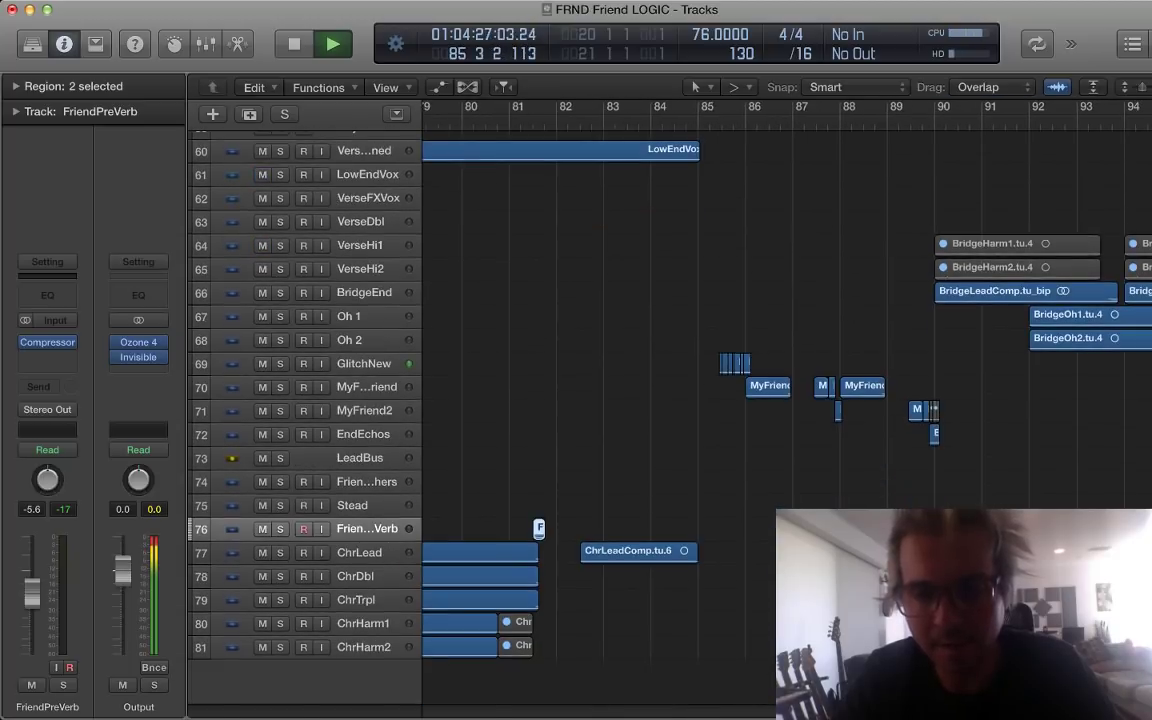
key(super+Down)
key(super+Down)
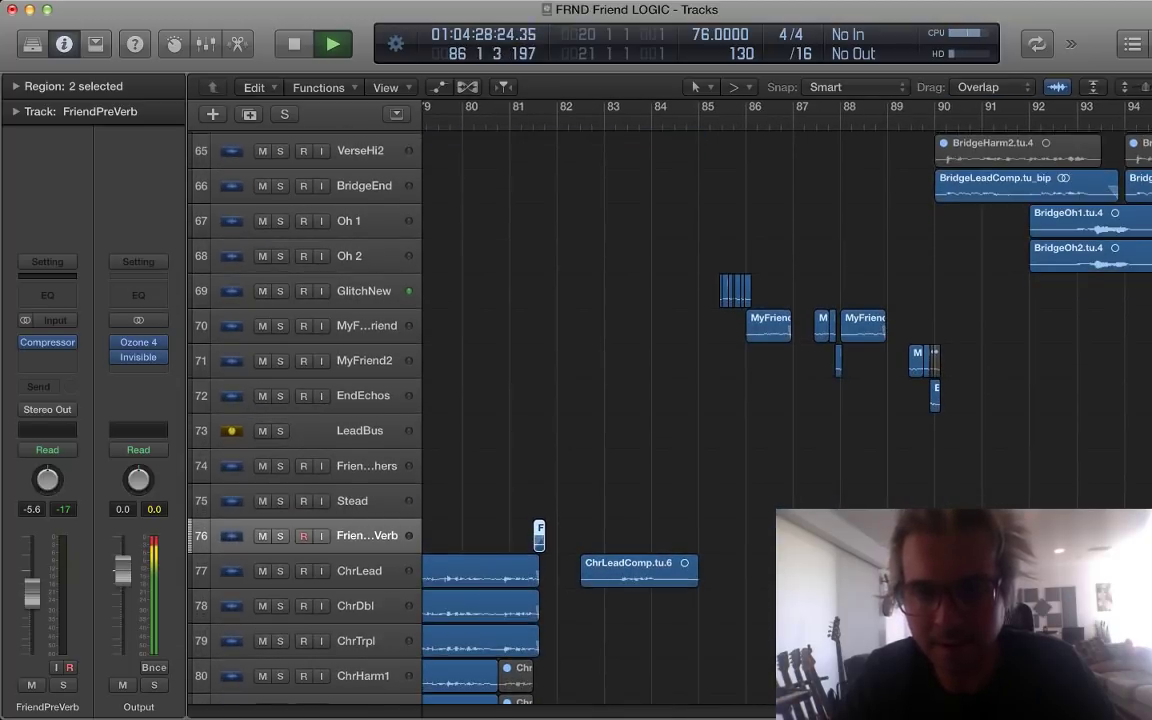
key(super+Down)
scroll(600, 400, up, 10)
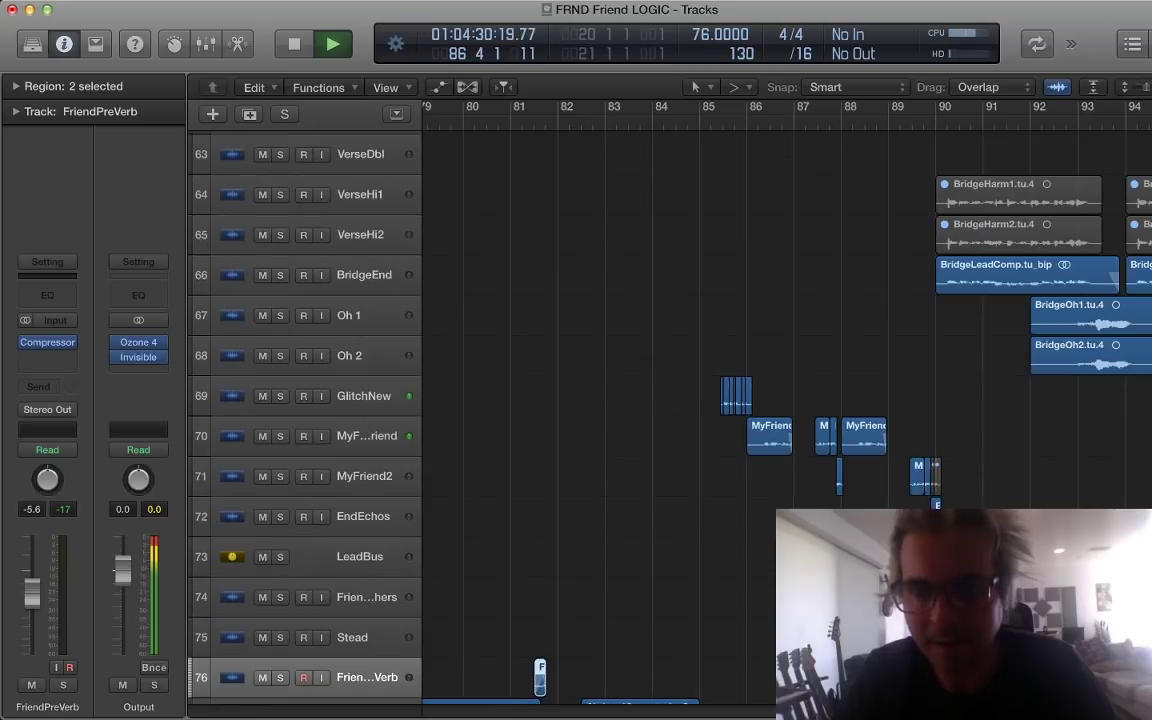
Step: Examine the loop, effects and drum tracks while the mix plays through bar 90, stopping in bar 91
scroll(600, 400, up, 15)
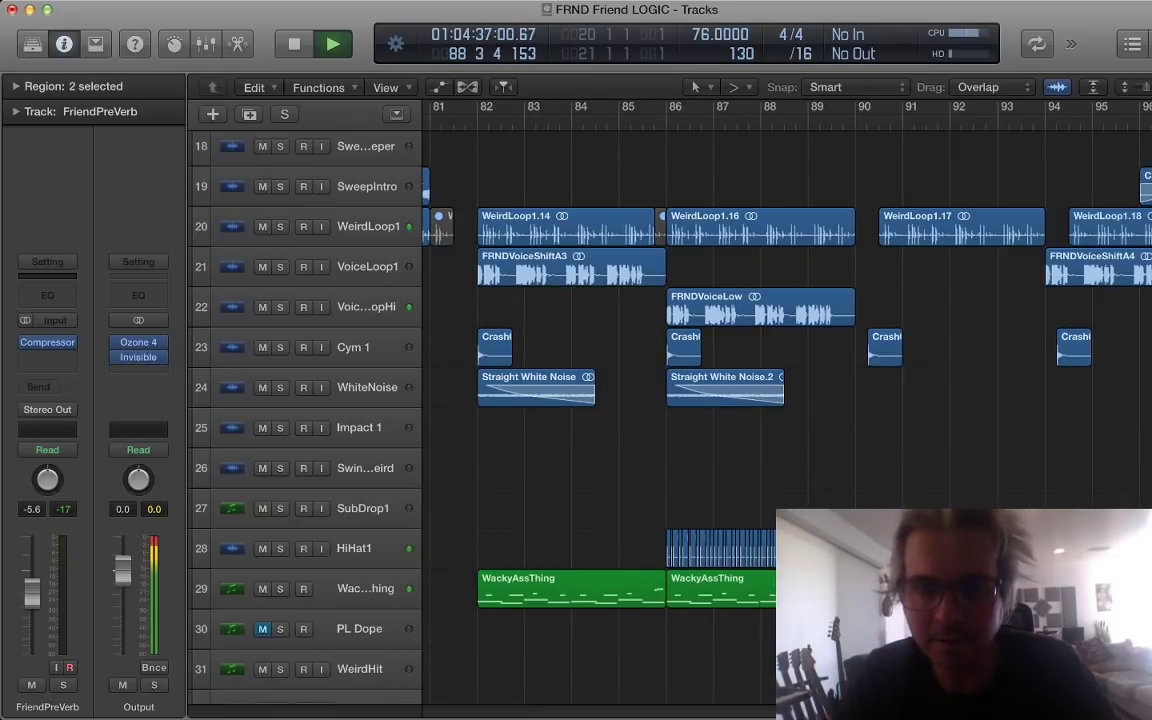
scroll(600, 400, up, 15)
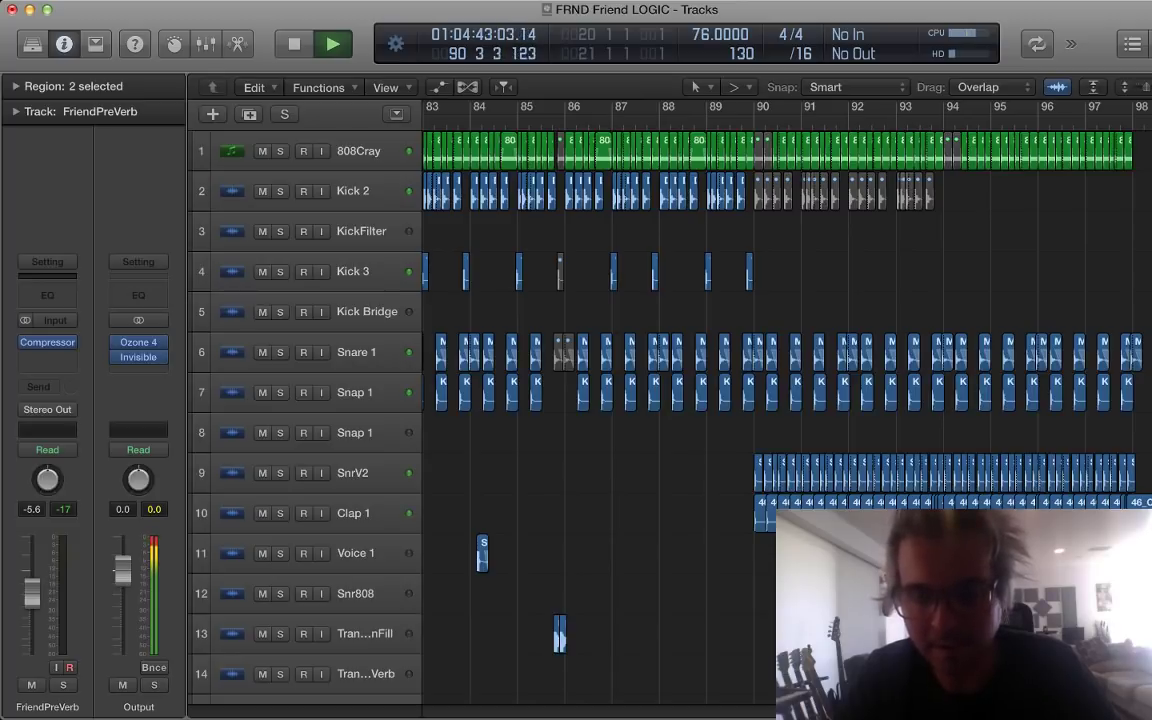
scroll(600, 400, down, 15)
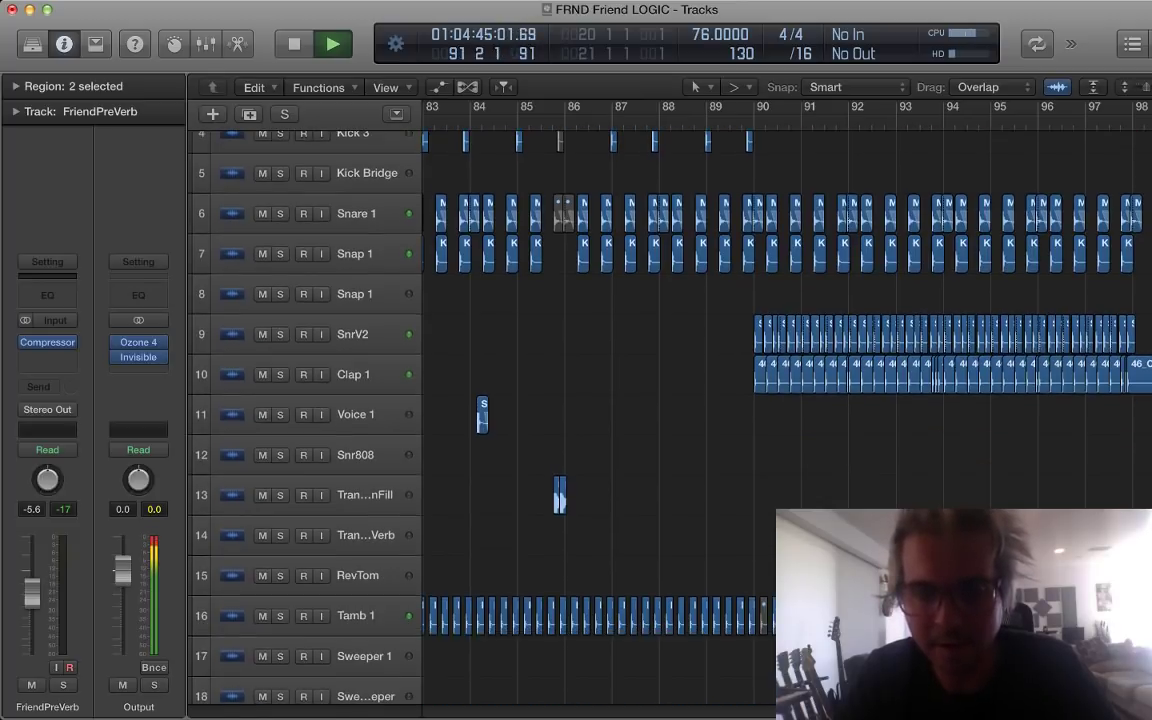
key(space)
Step: Select the BridgeEnd track and play its lead vocal regions soloed from bar 90
scroll(600, 400, down, 20)
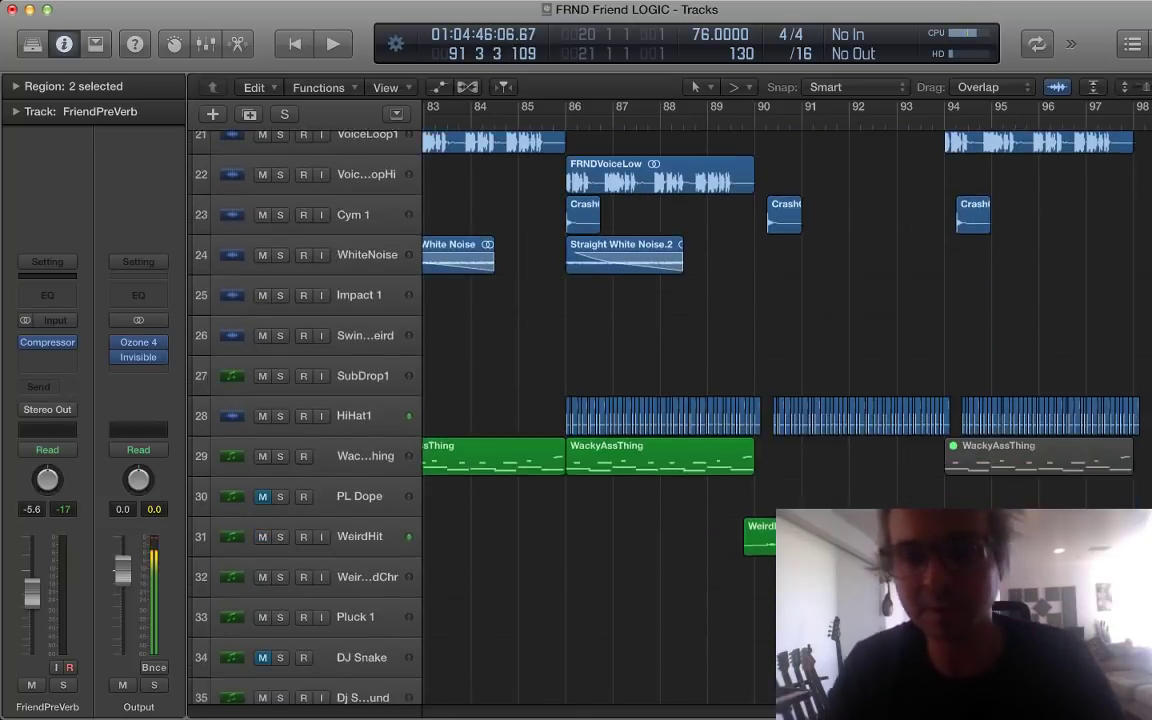
scroll(600, 400, up, 7)
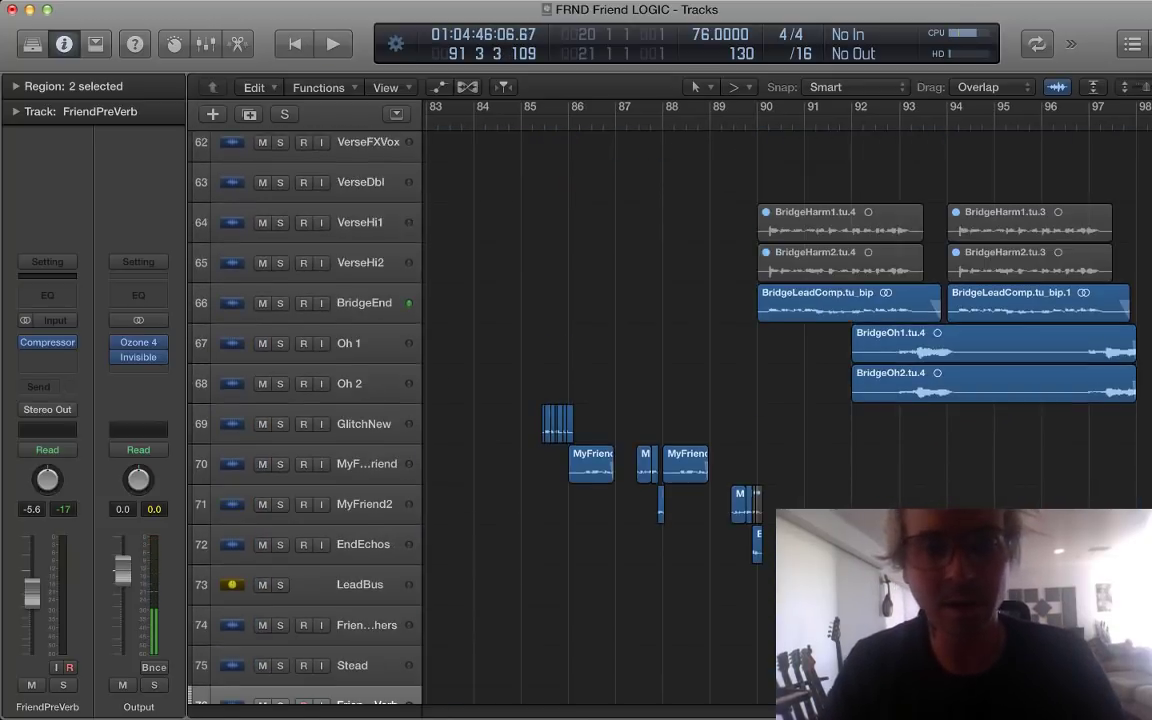
click(364, 301)
key(super+Down)
key(super+Down)
key(super+Down)
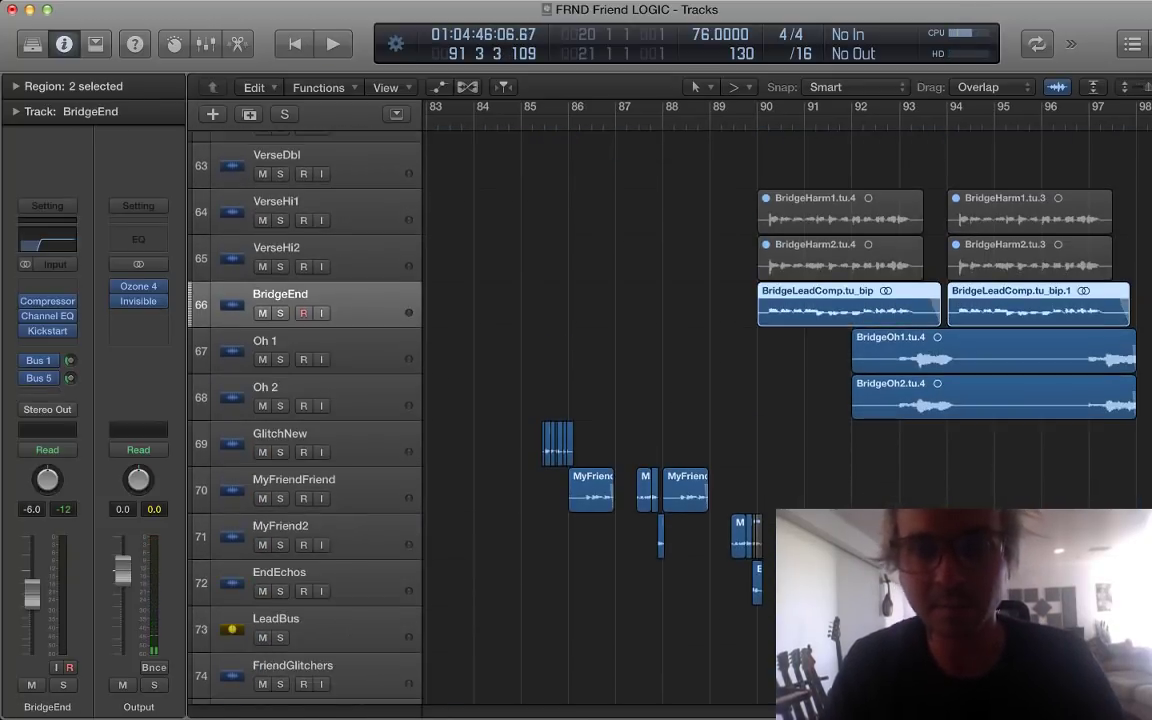
key(shift+space)
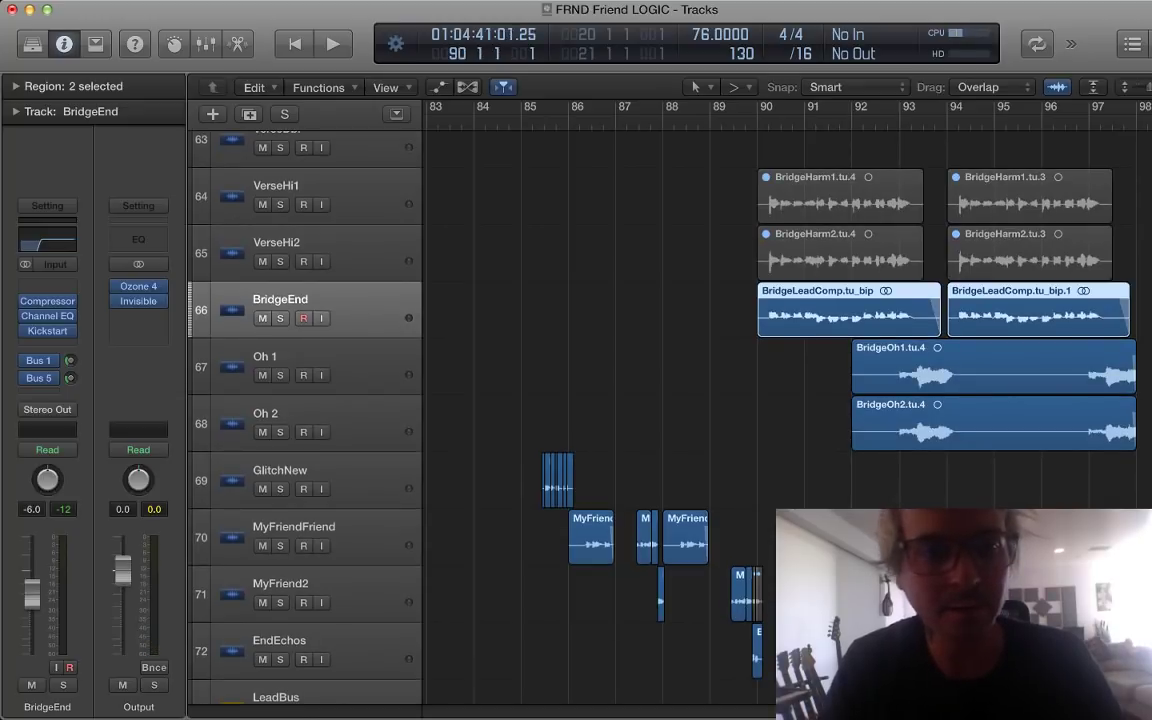
key(s)
key(ctrl+s)
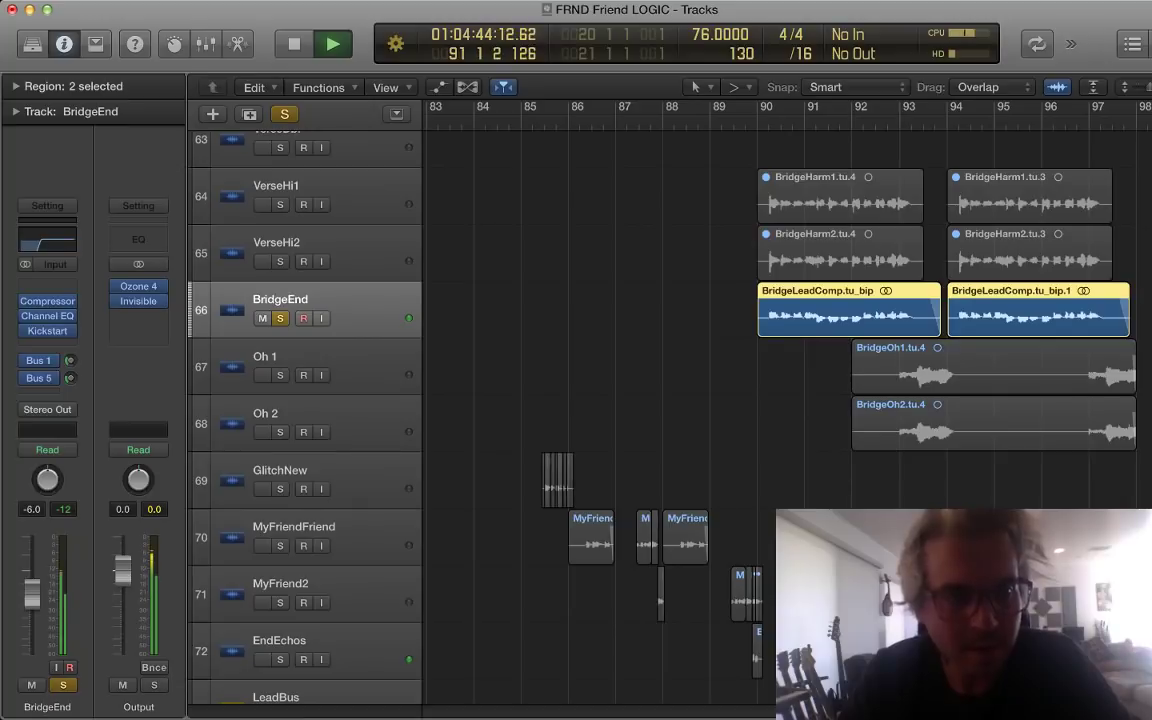
mouse_move(47, 330)
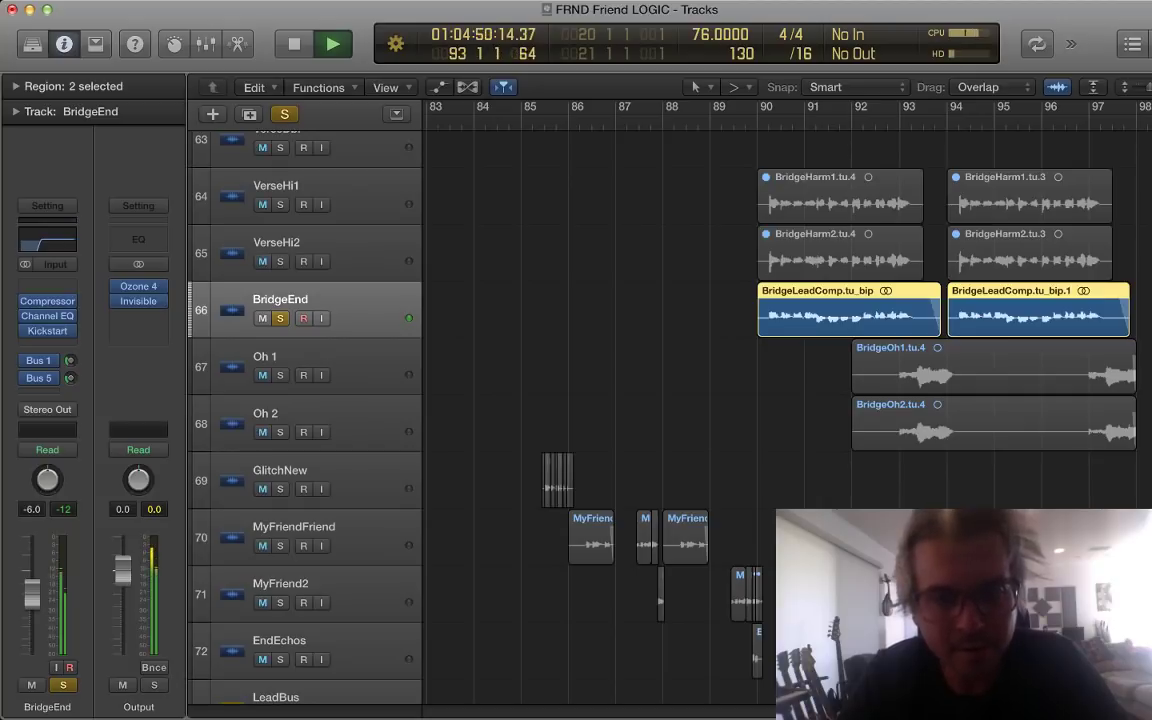
Step: Add Oh 1 and Oh 2 to the BridgeEnd solo during playback, and clear all solos before stopping in bar 94
drag(280, 375, 280, 432)
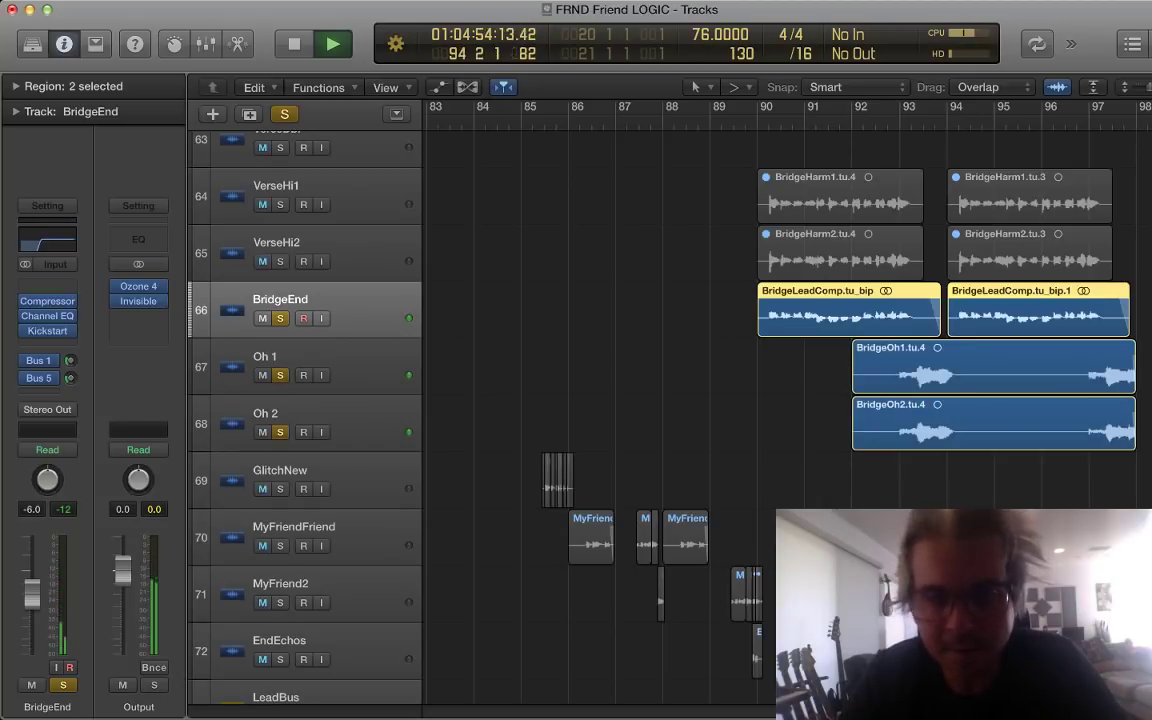
key(ctrl+s)
scroll(787, 416, down, 3)
scroll(787, 416, up, 3)
key(space)
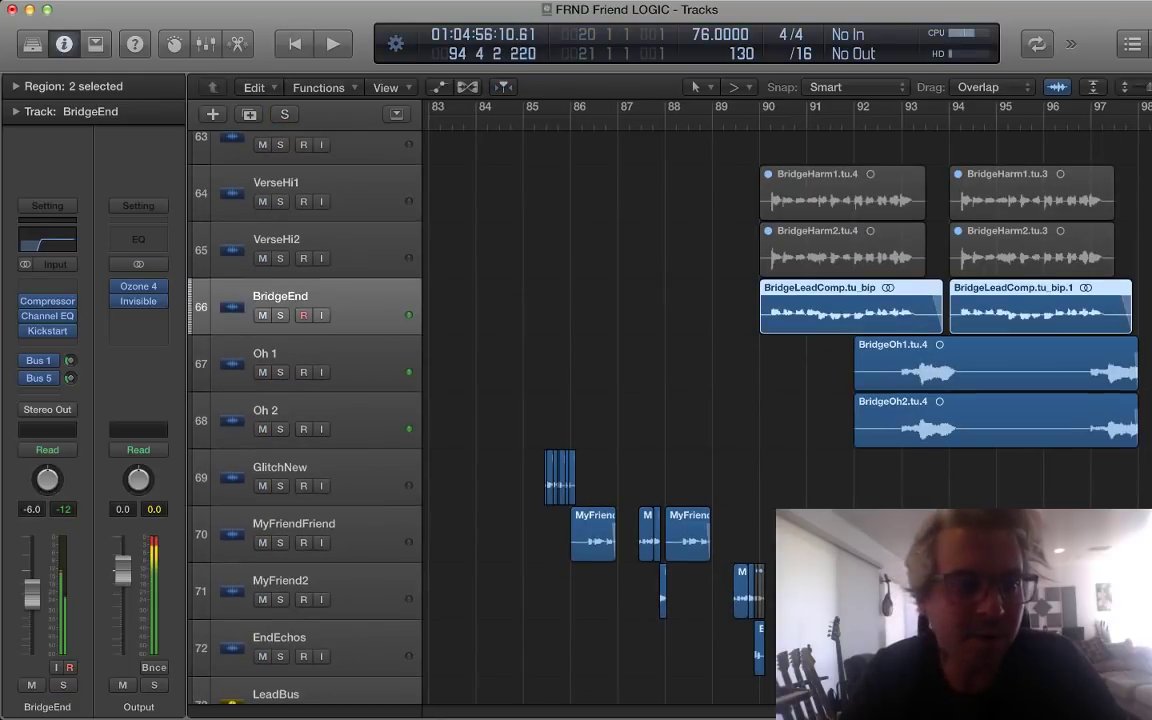
Step: Play the BridgeEnd lead soloed through bar 96, and clear the solo to hear the full mix, stopping in bar 98
scroll(787, 416, right, 3)
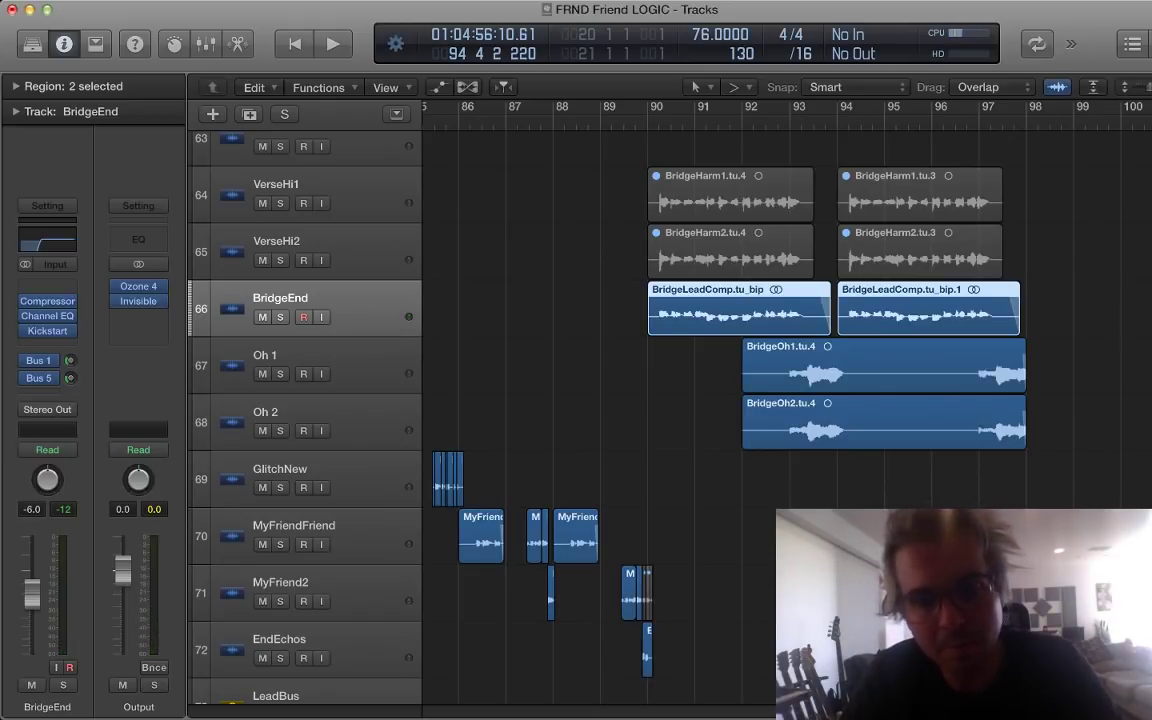
key(s)
key(space)
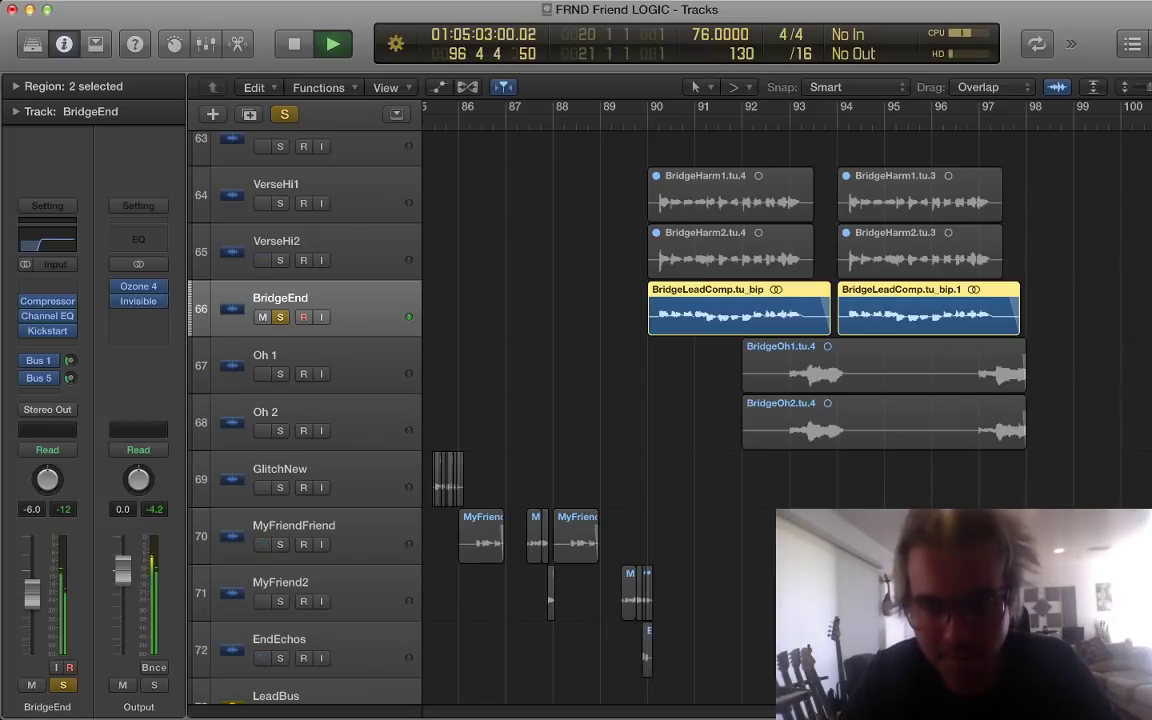
key(s)
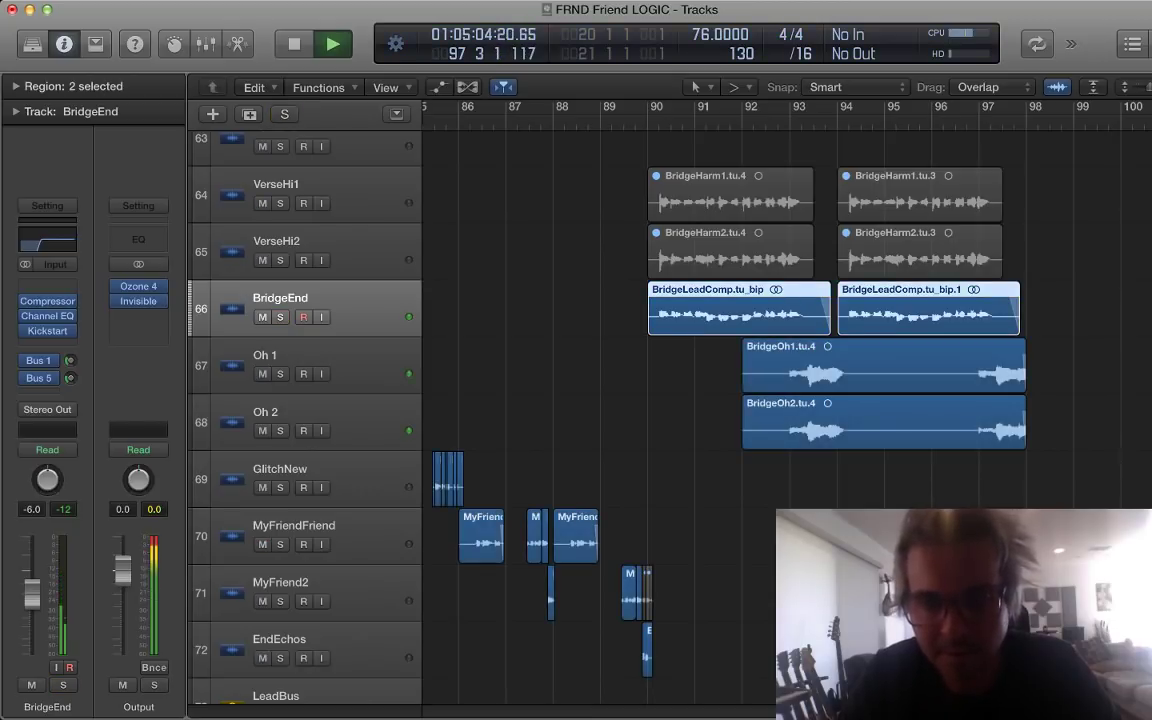
scroll(786, 400, right, 4)
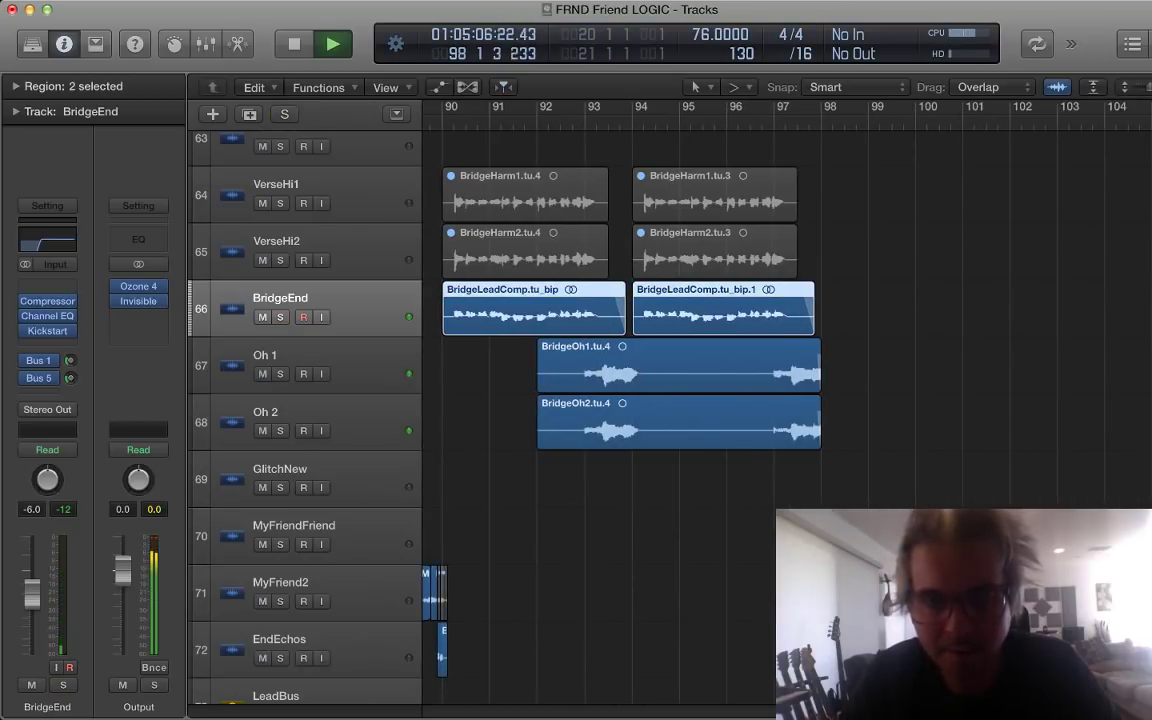
key(space)
Step: Play the WeirdHit track soloed around bars 97 and 98, select it, and clear its solo
scroll(620, 400, up, 10)
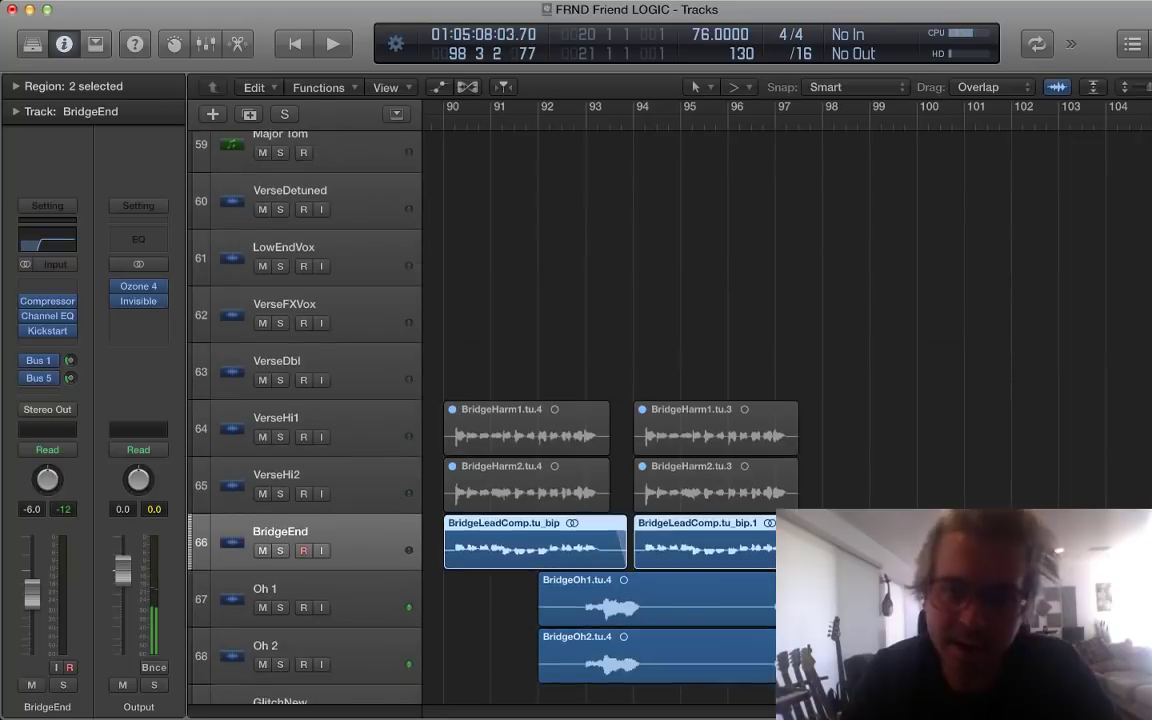
scroll(620, 400, up, 10)
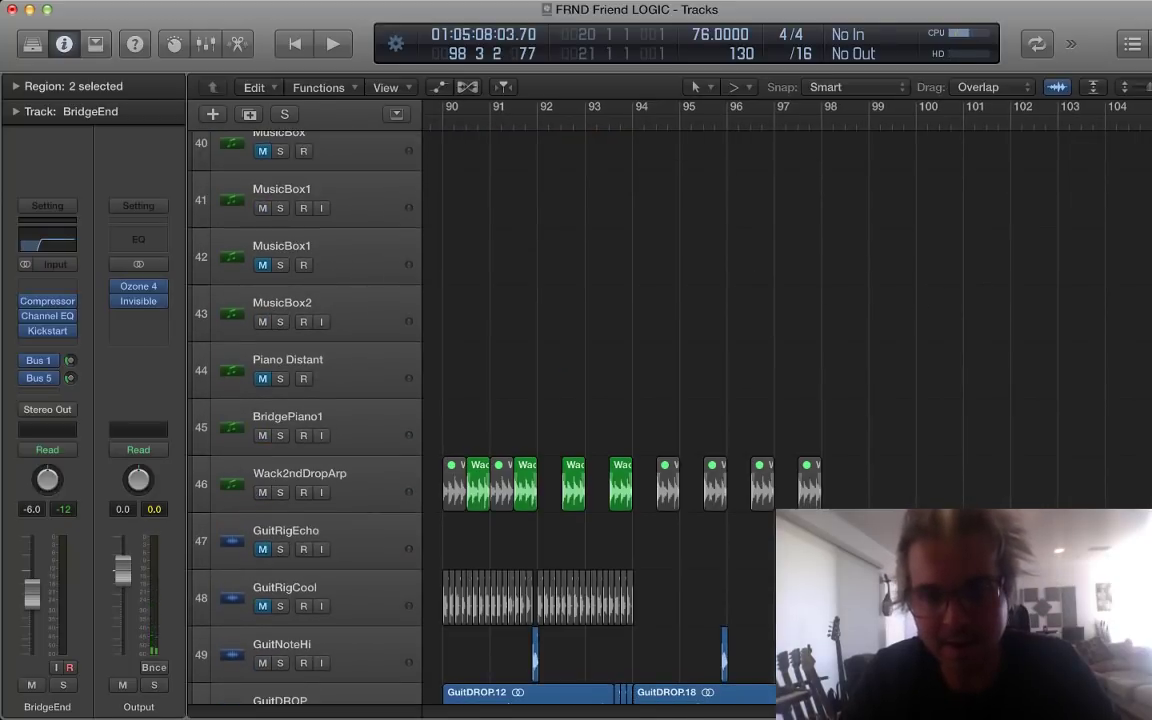
scroll(620, 400, up, 3)
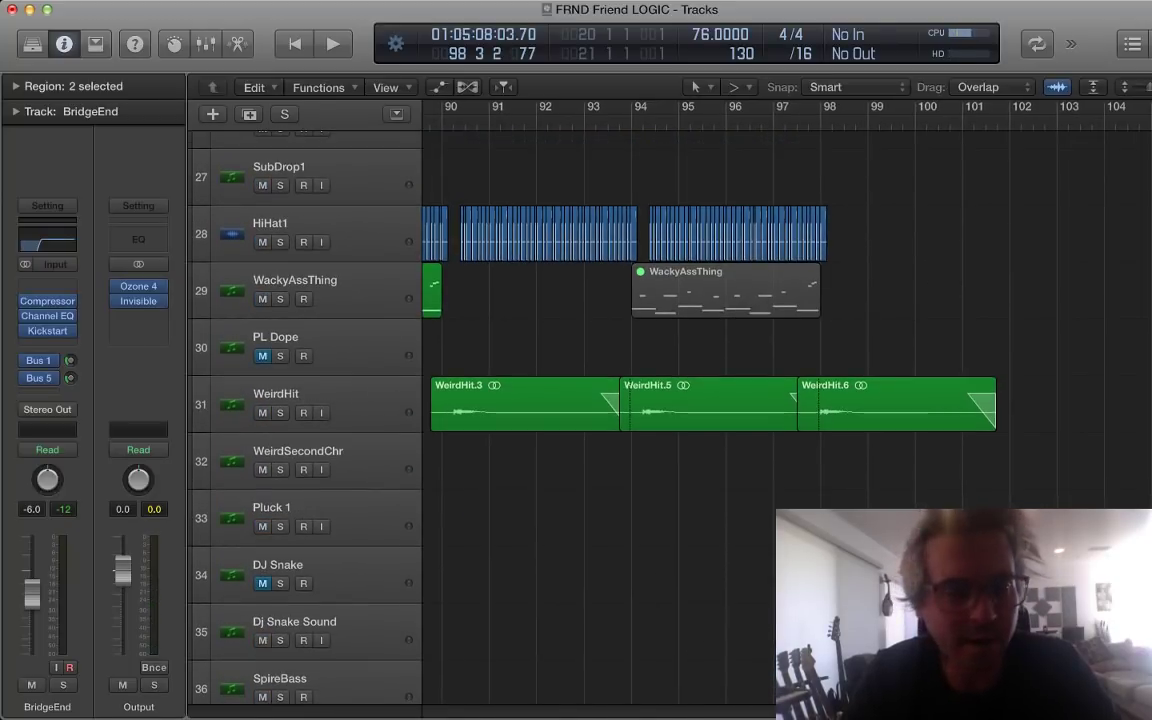
key(space)
click(280, 412)
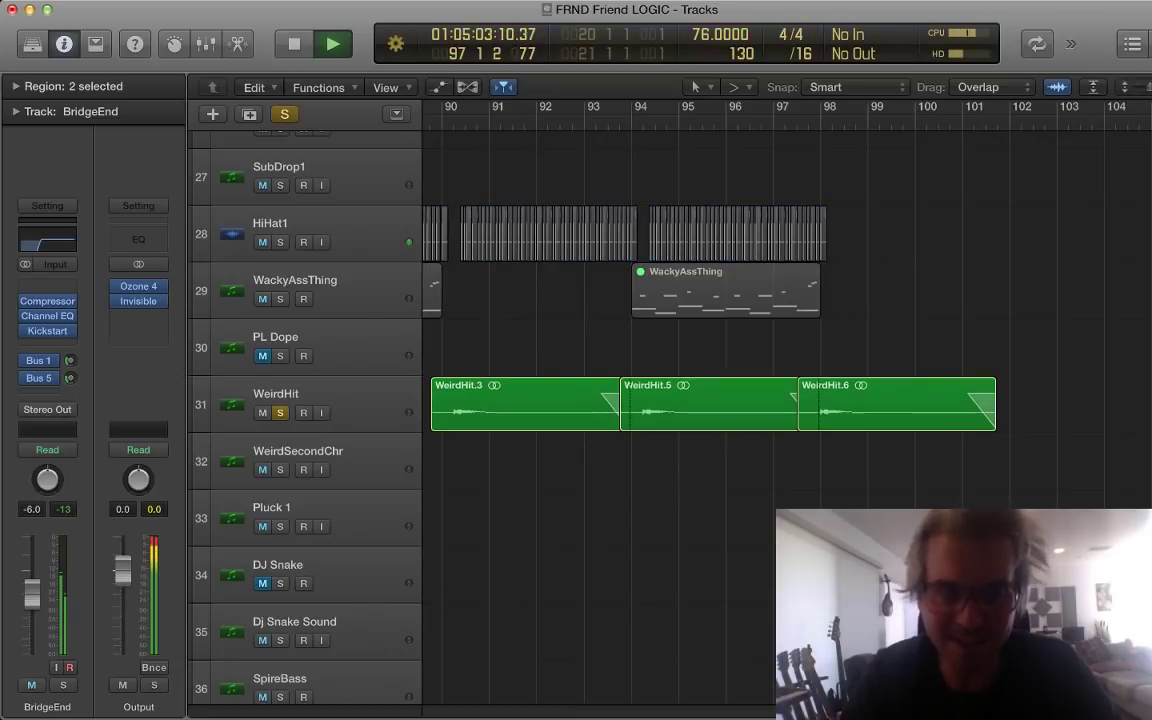
click(340, 400)
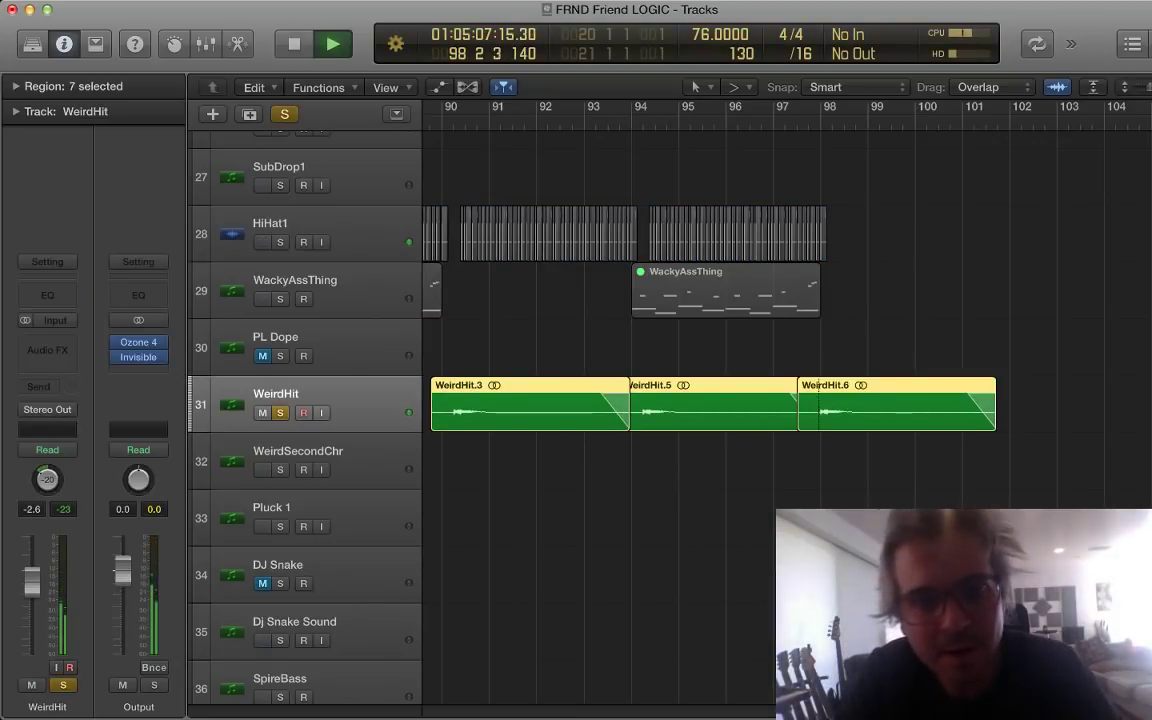
key(s)
Step: Widen the visible timeline to take in the section from about bar 77, and stop playback in bar 99
scroll(600, 400, up, 10)
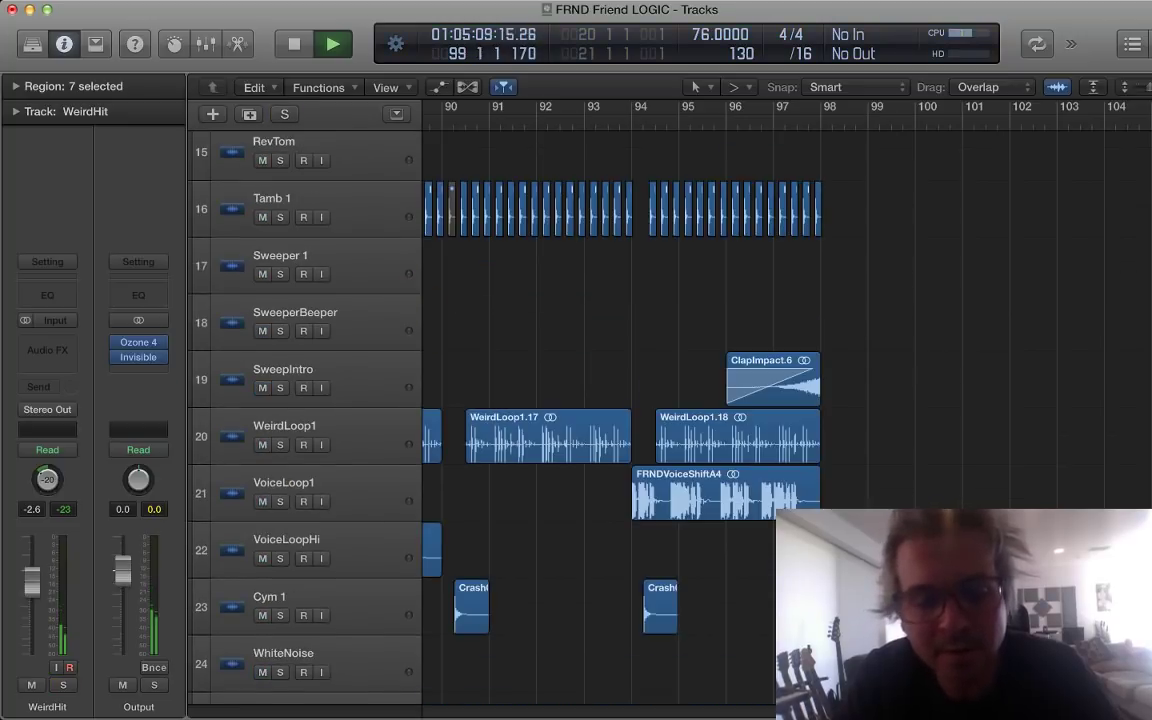
key(super+Left)
key(super+Left)
key(super+Left)
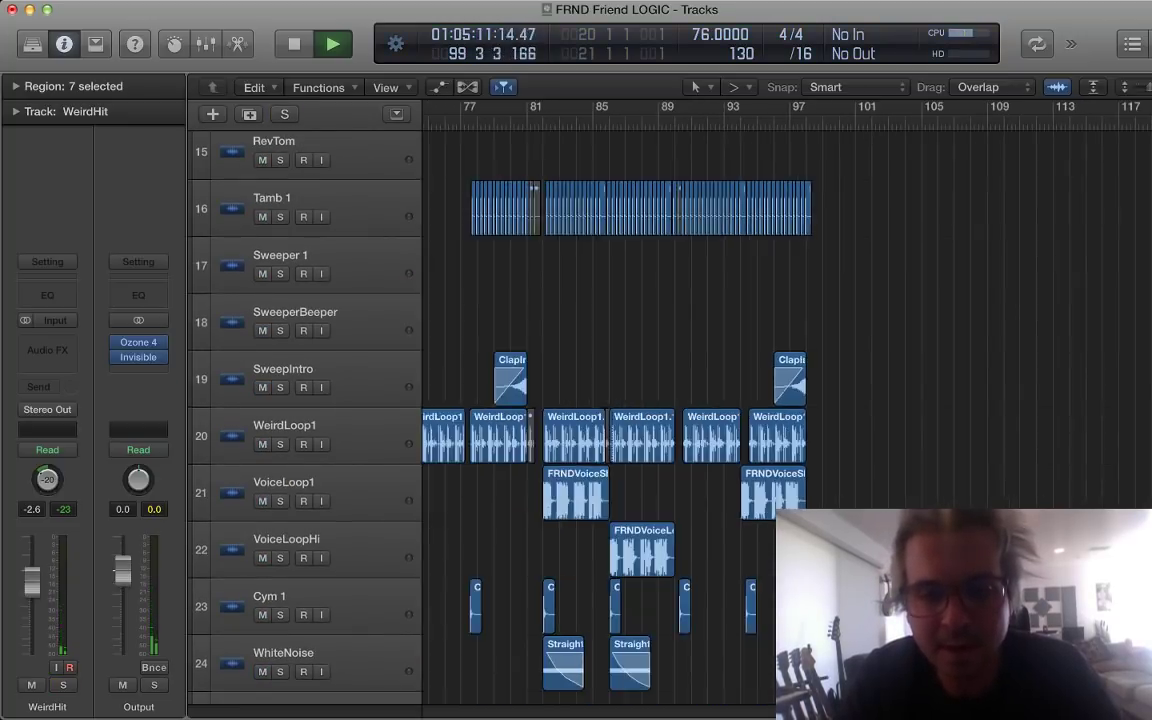
key(super+Up)
key(space)
scroll(600, 400, down, 20)
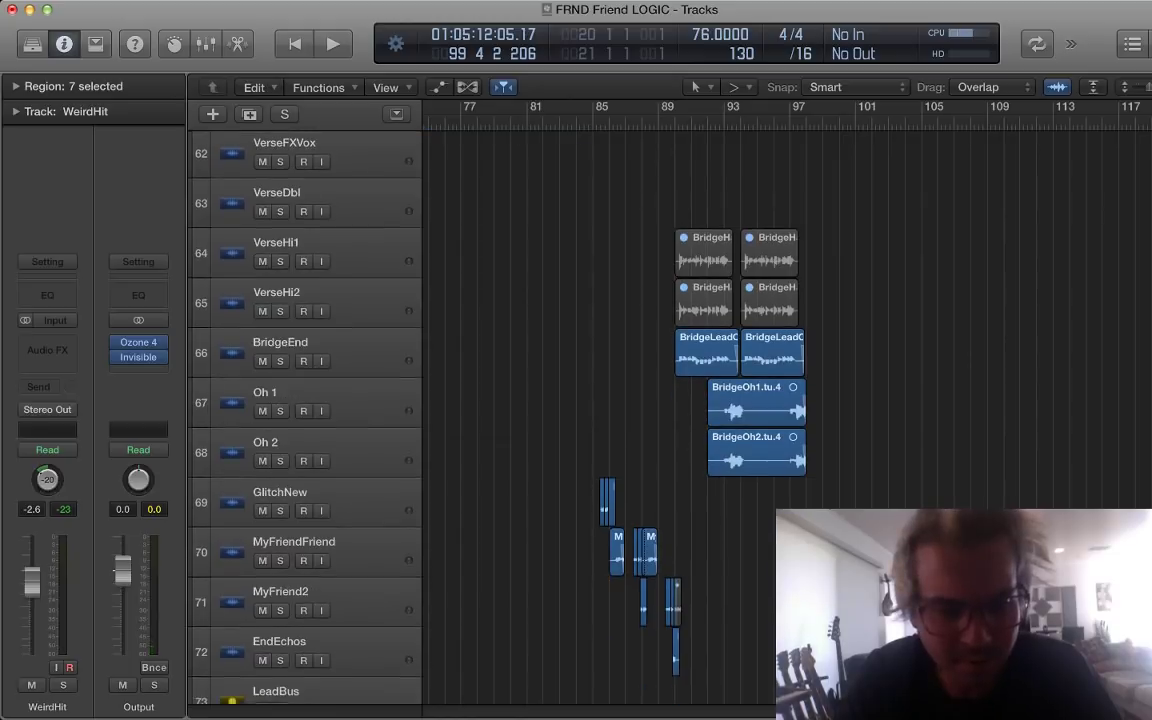
Step: Show the chorus vocal tracks across the whole song and select ChrHarm2 to inspect its channel strip
scroll(600, 400, down, 2)
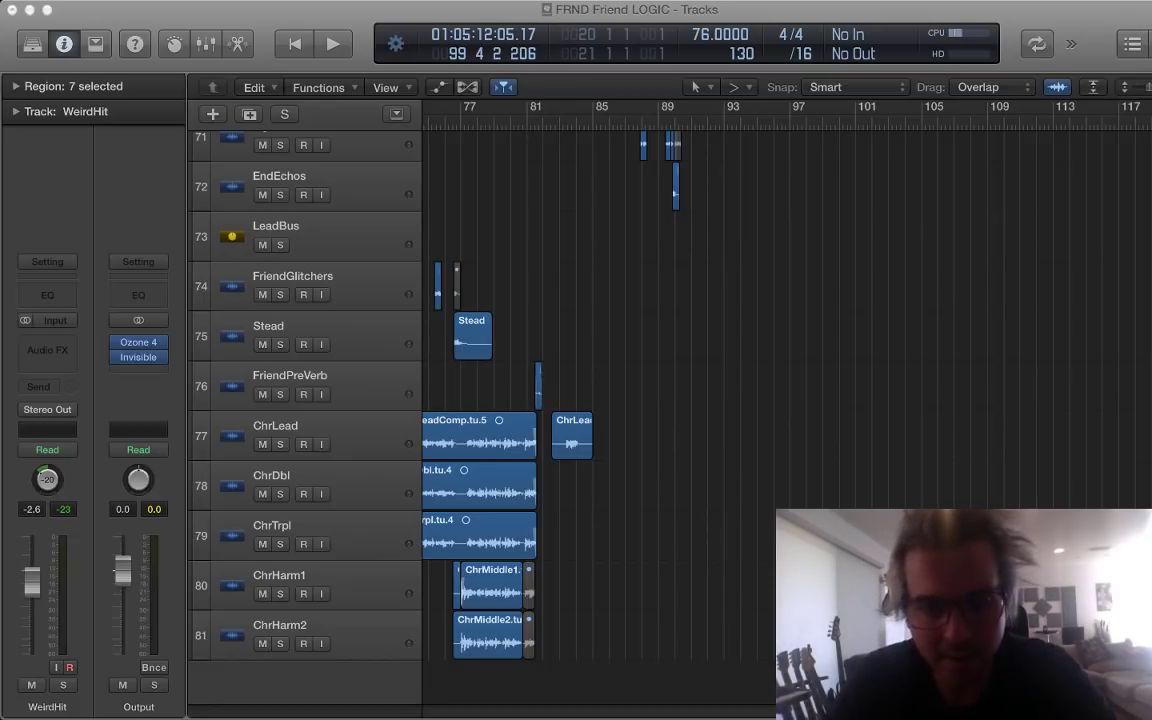
scroll(600, 400, down, 1)
scroll(600, 400, left, 5)
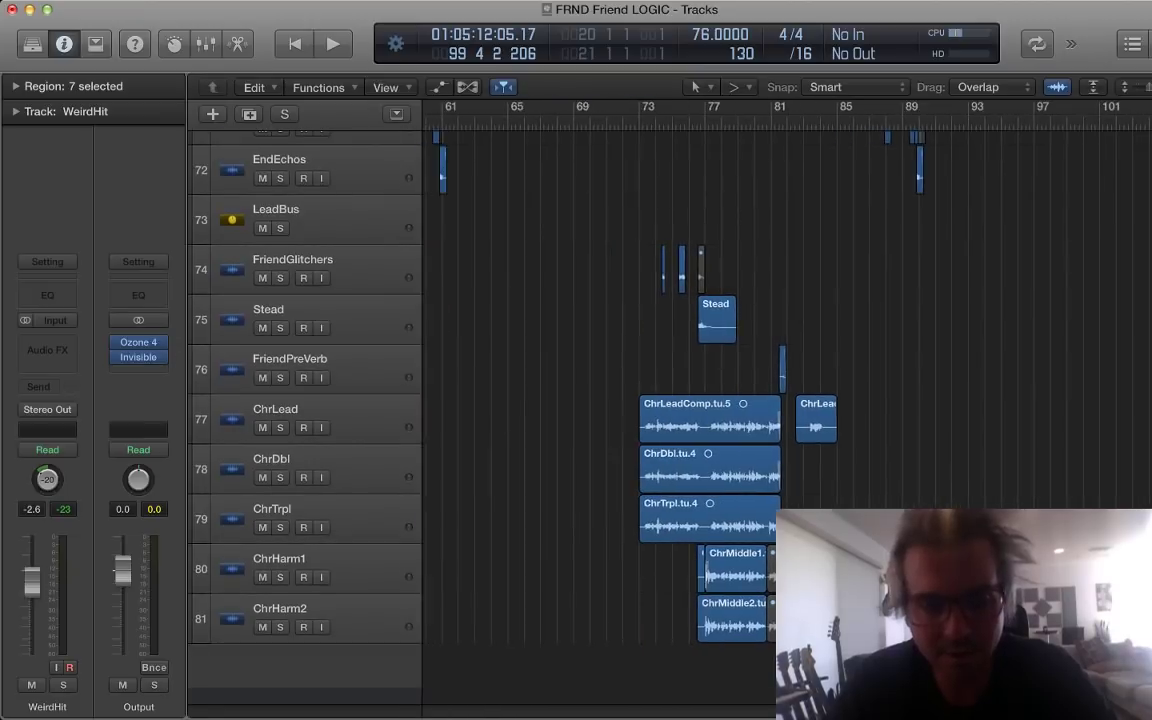
key(super+Left)
key(super+Left)
key(super+Up)
key(super+Up)
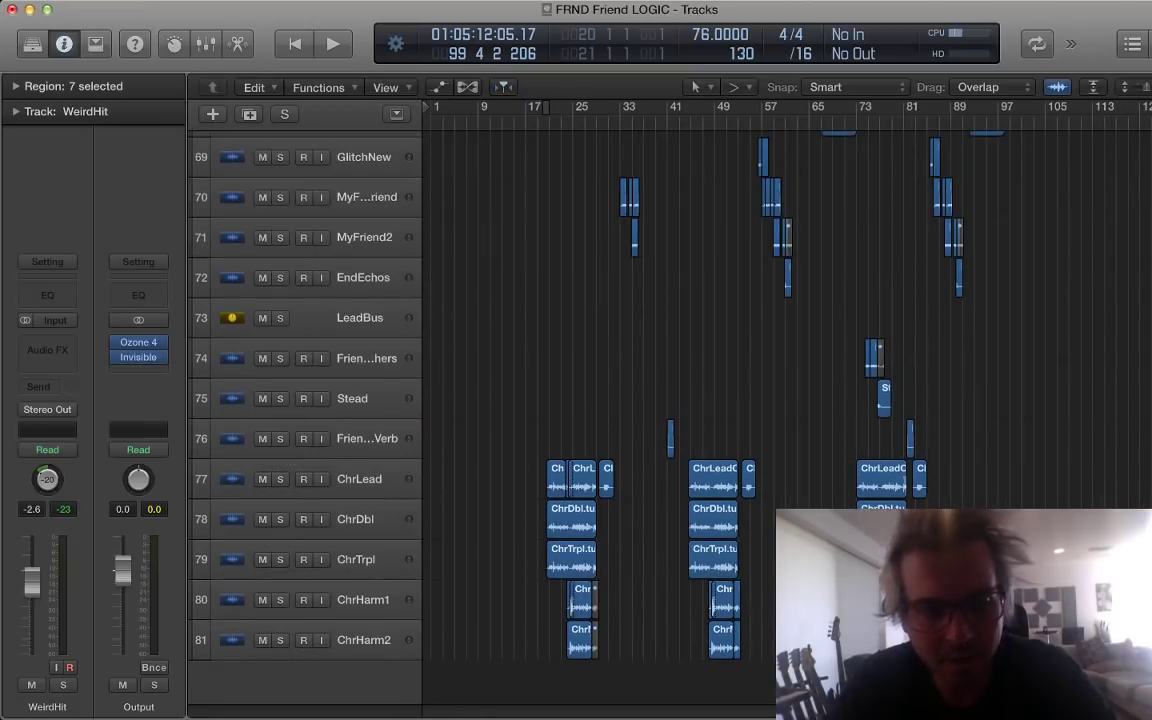
key(super+Down)
scroll(600, 400, up, 4)
scroll(600, 400, down, 6)
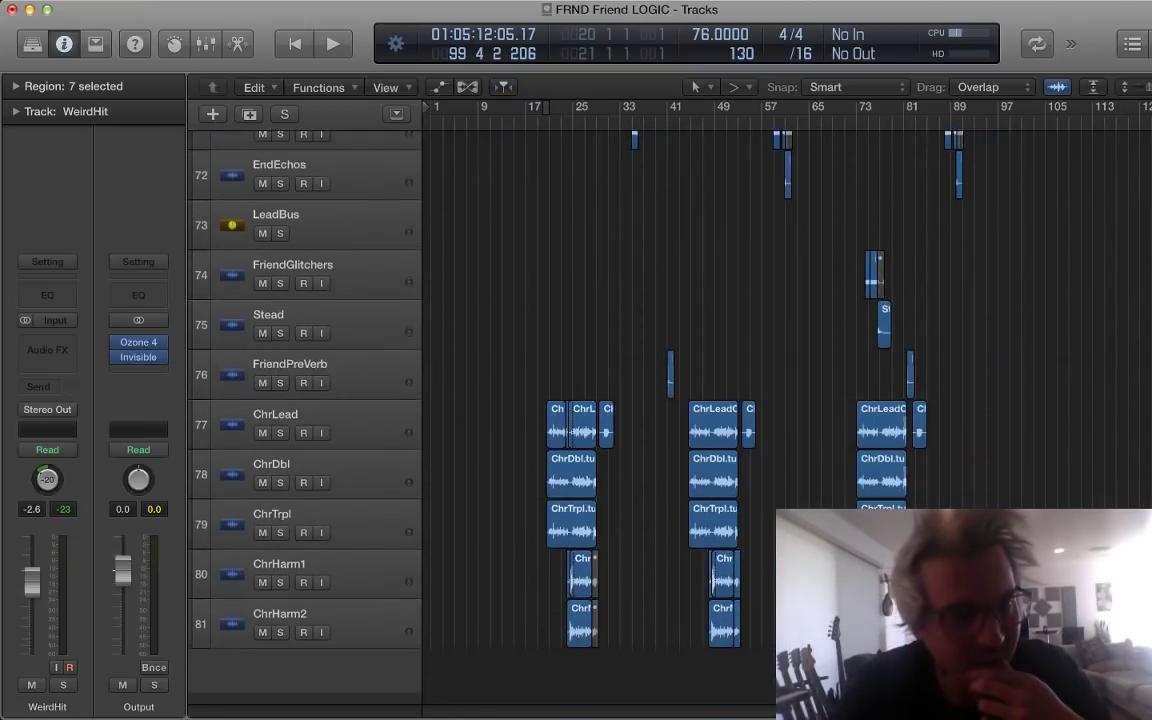
click(340, 630)
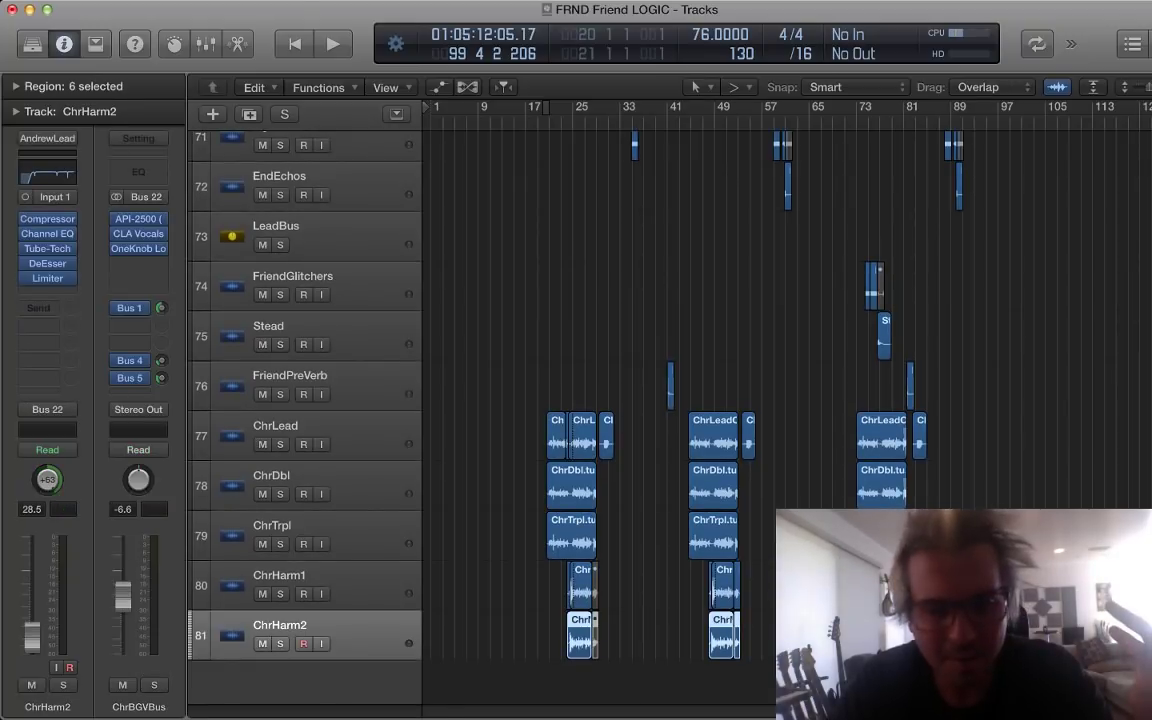
Step: Step through the channel strips from GlitchNew down to LeadBus, and go back up to MyFriend2
scroll(600, 400, up, 5)
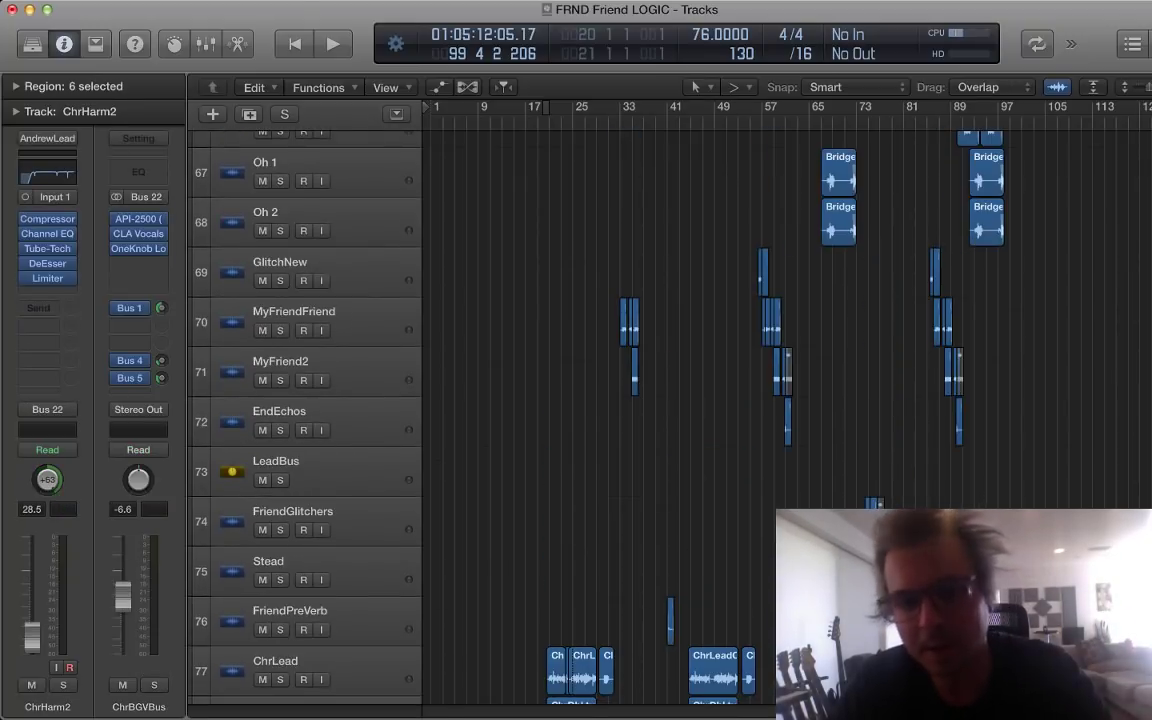
click(340, 270)
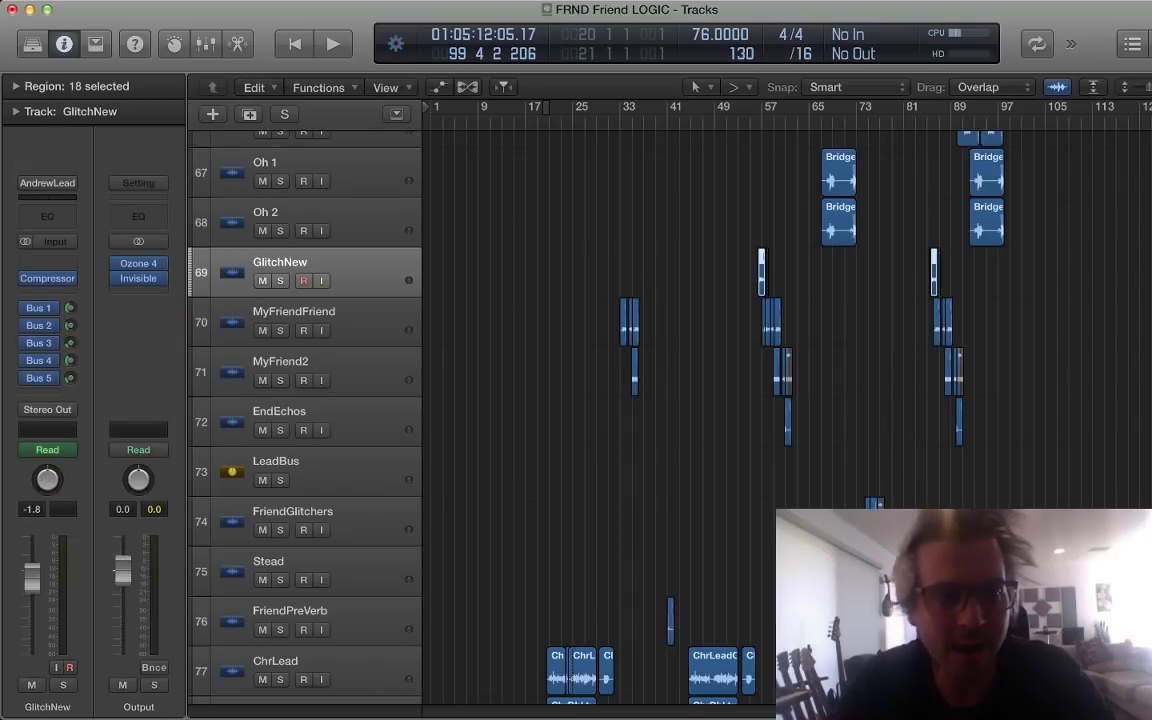
key(Down)
key(Down)
key(Down)
key(Down)
key(Down)
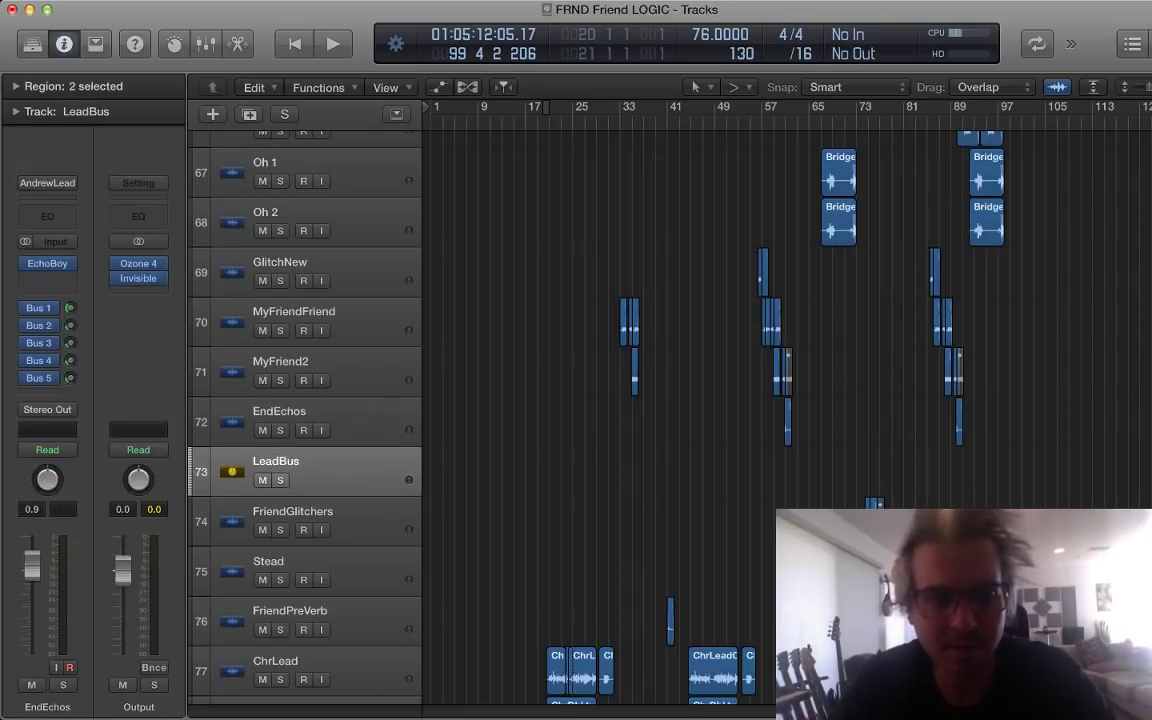
key(Up)
key(Up)
key(Up)
Step: Inspect the channel strips of the LowEndVox and A Voice Robot 1 tracks
scroll(600, 400, up, 10)
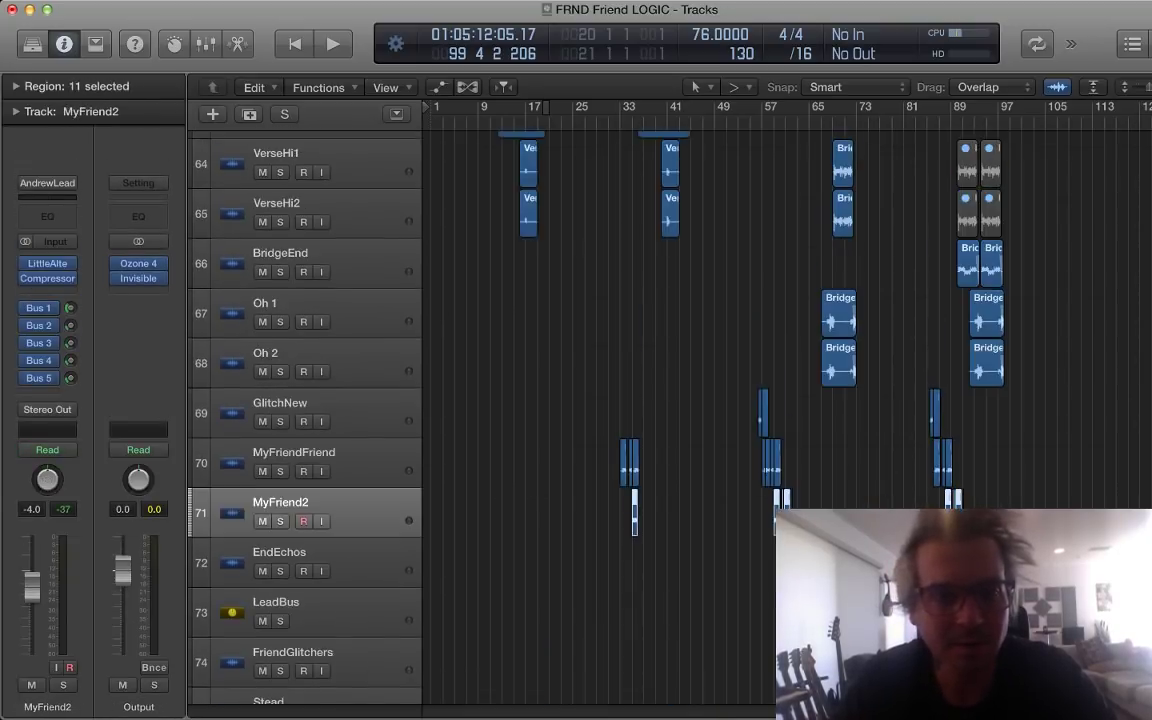
click(340, 343)
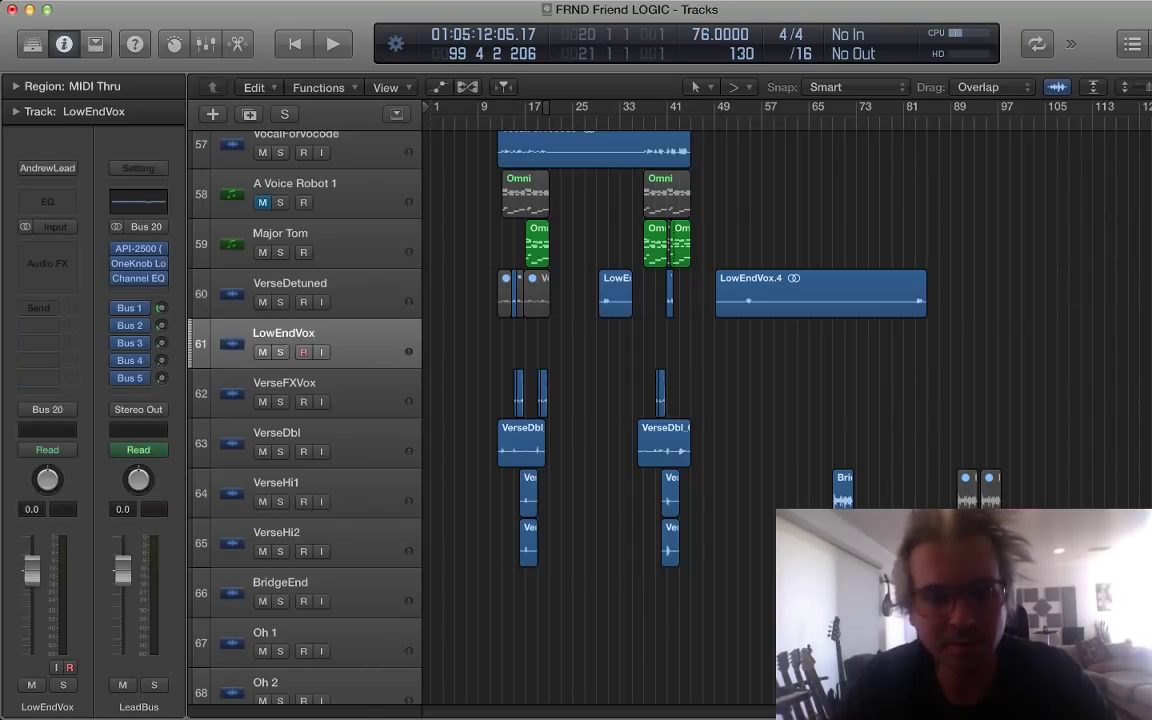
key(super+Up)
scroll(330, 343, up, 5)
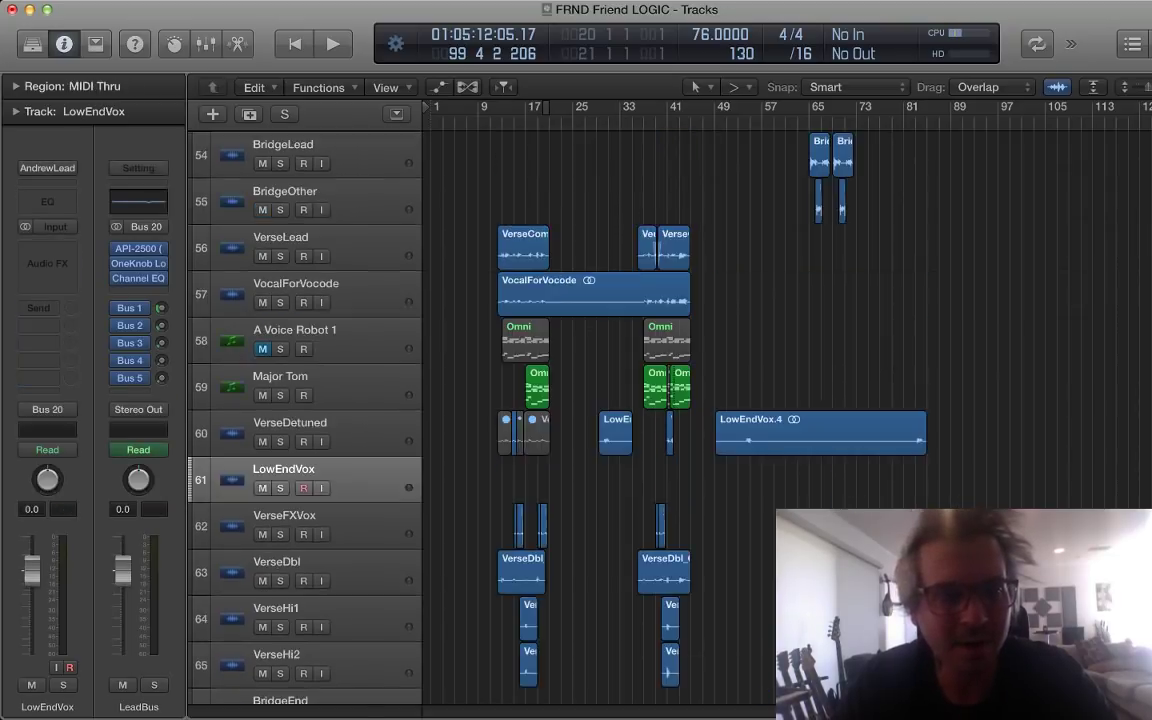
click(330, 335)
Step: Look over the guitar, synth, effects and drum tracks, and place the playhead just before bar 9
scroll(600, 400, up, 8)
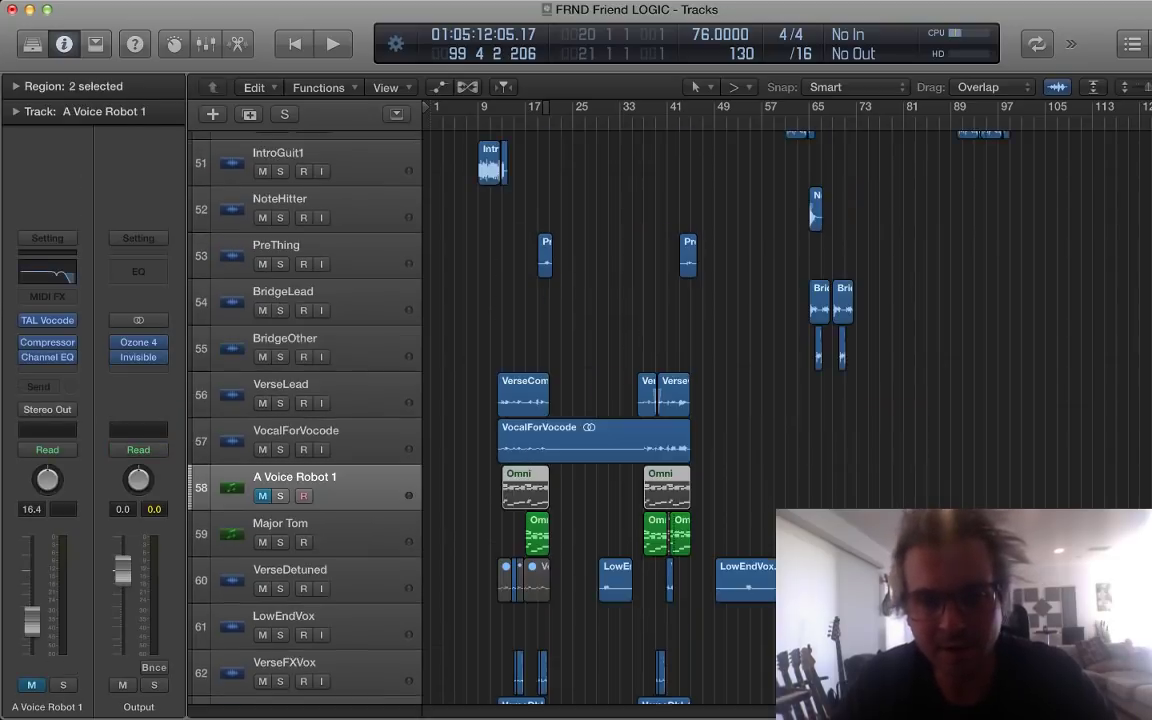
scroll(600, 400, up, 20)
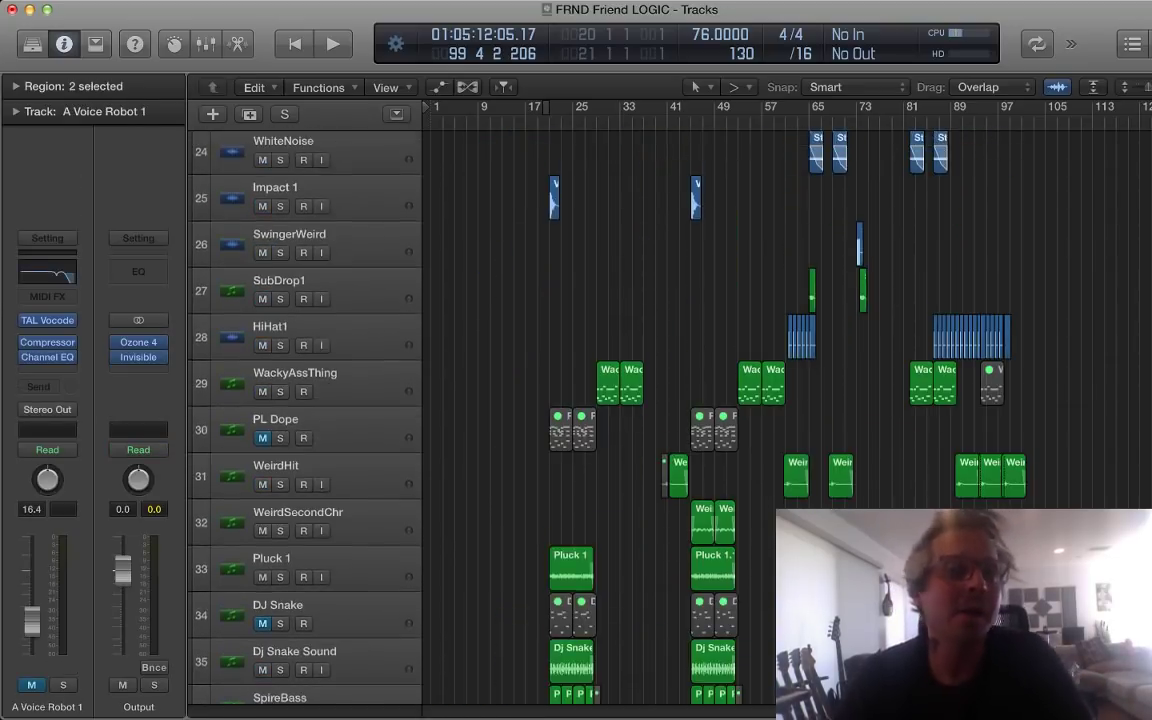
scroll(600, 400, up, 2)
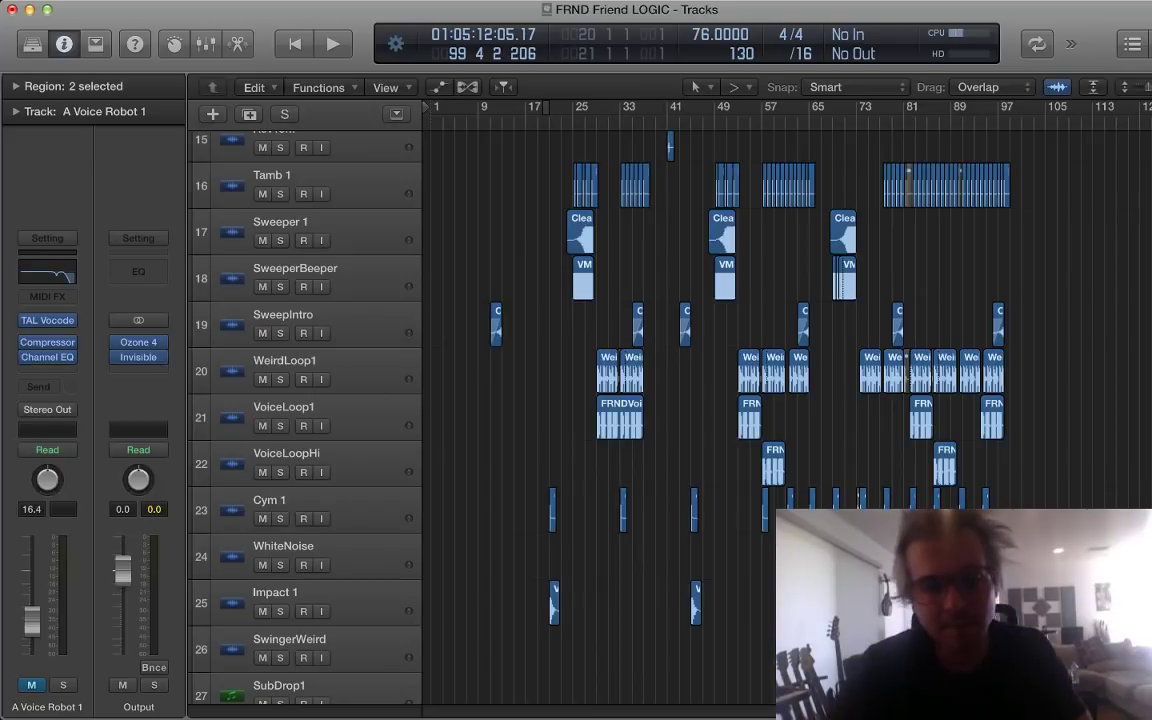
scroll(600, 400, up, 12)
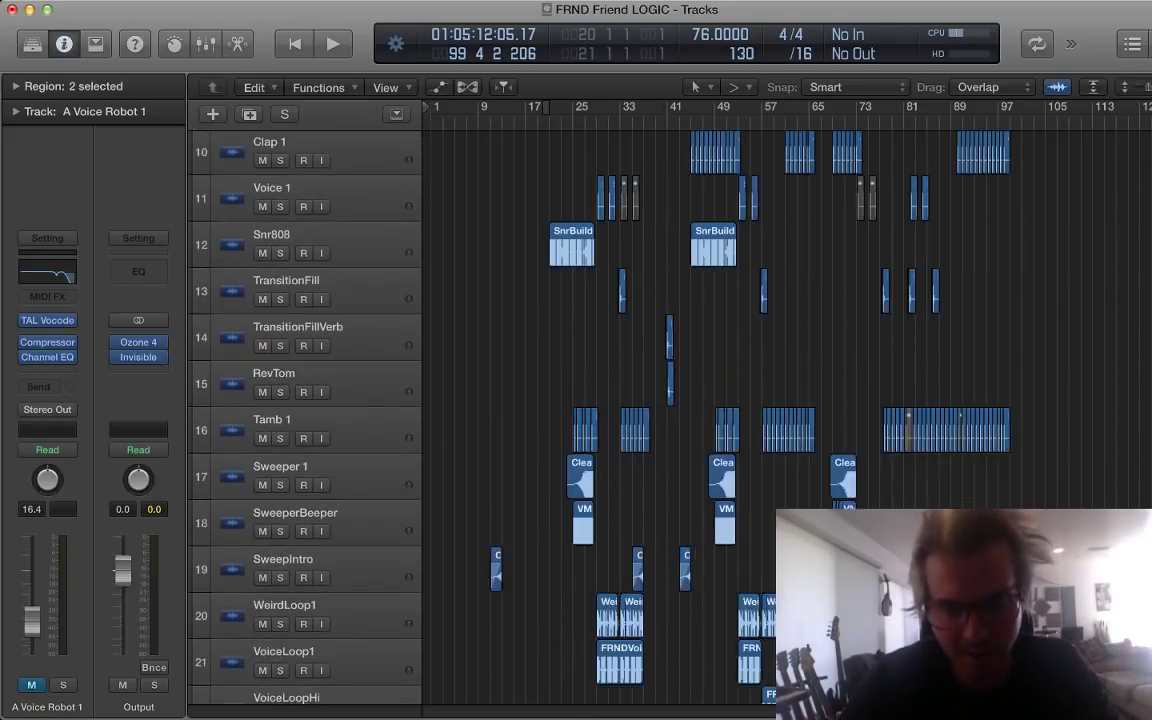
scroll(600, 400, down, 20)
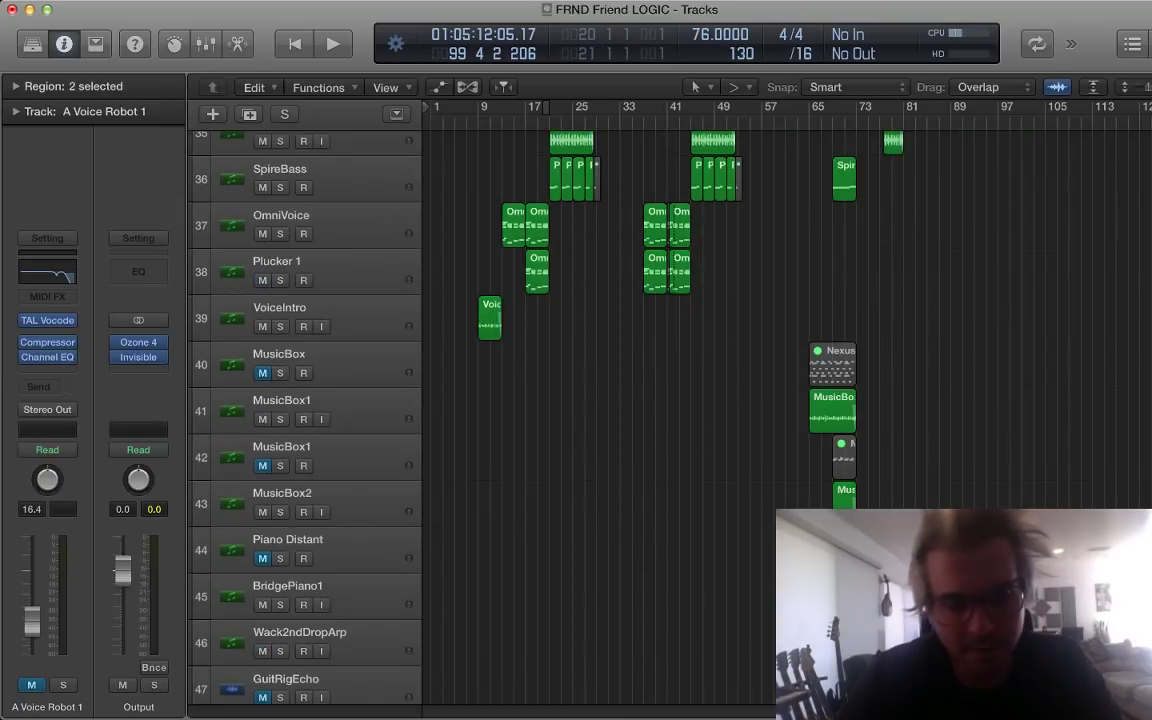
drag(484, 117, 480, 117)
Step: Shrink the track heights to an arrangement overview starting at 808Cray, and start playback from just before bar 9
key(super+Up)
key(super+Up)
key(super+Up)
key(super+Up)
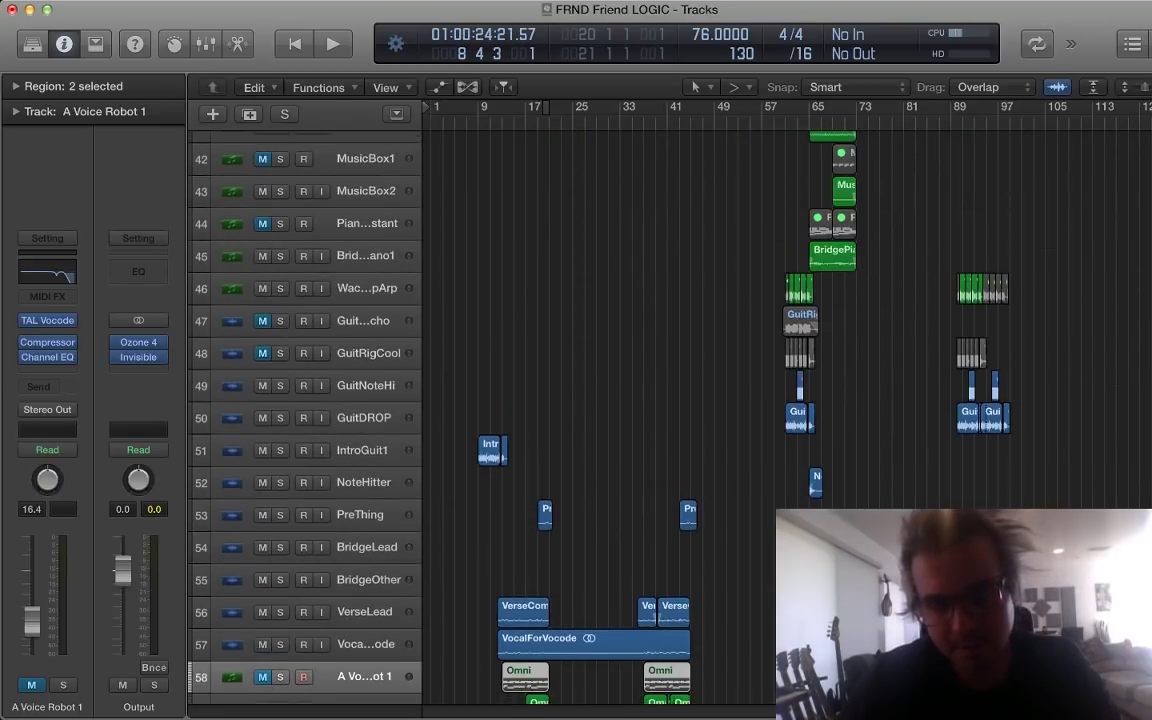
key(super+Up)
key(super+Up)
key(super+Up)
key(super+Up)
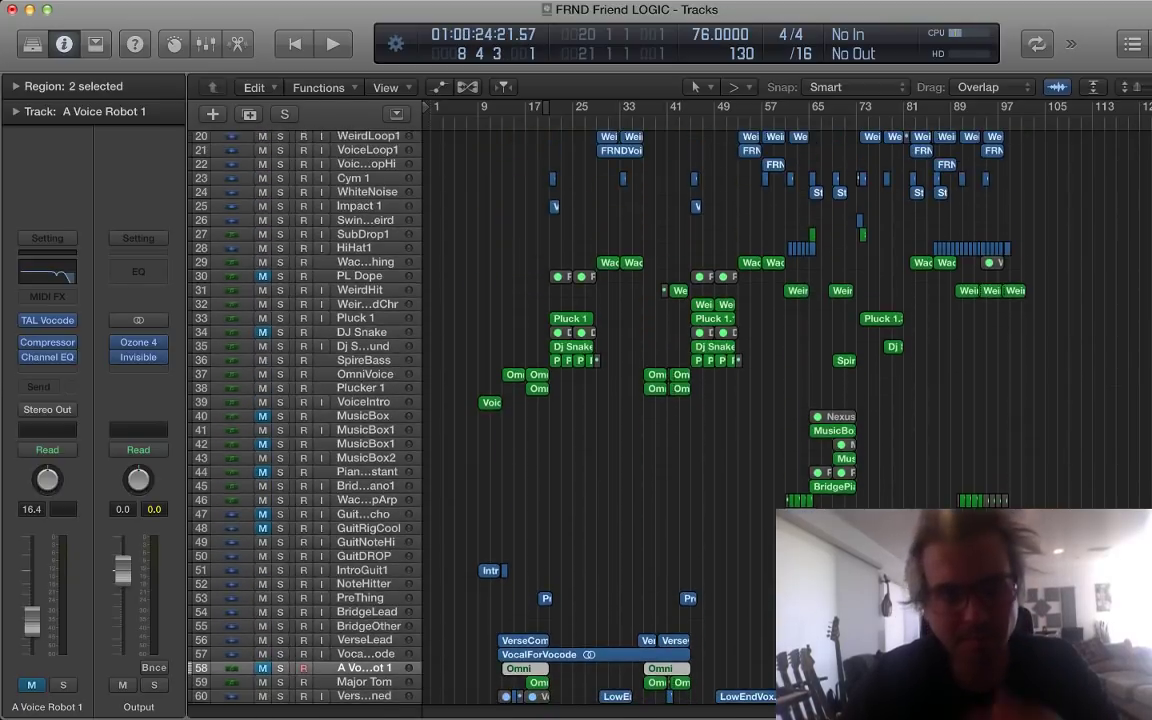
key(super+Up)
scroll(600, 400, up, 10)
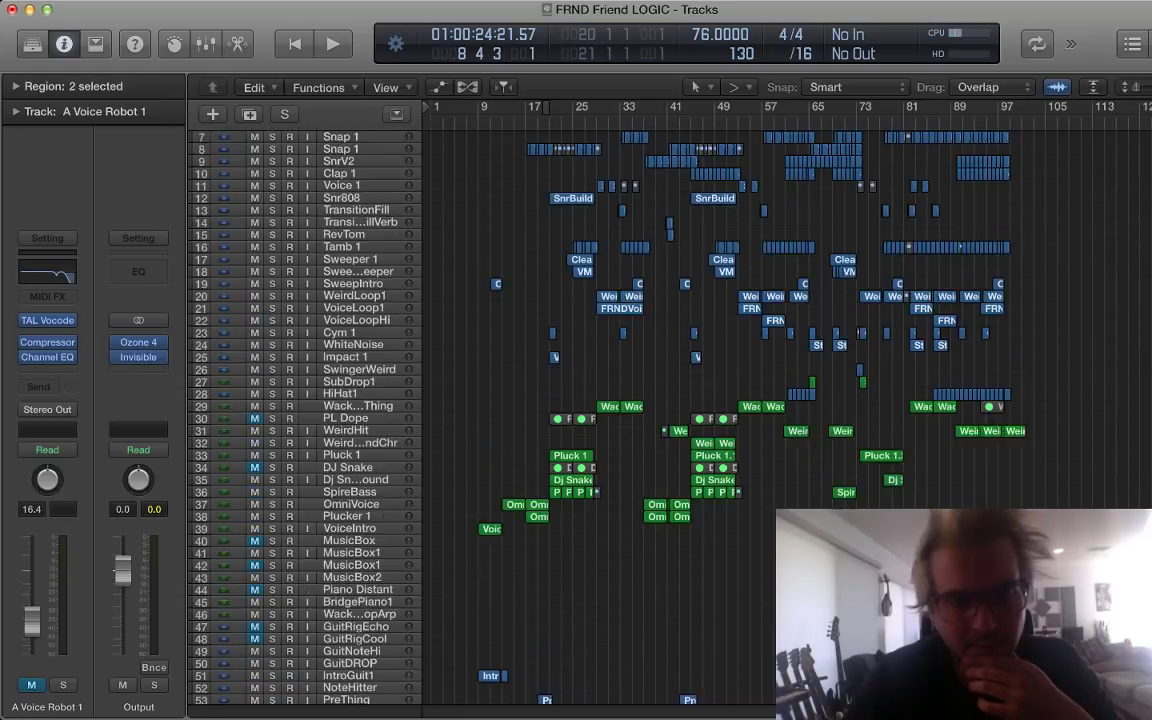
key(space)
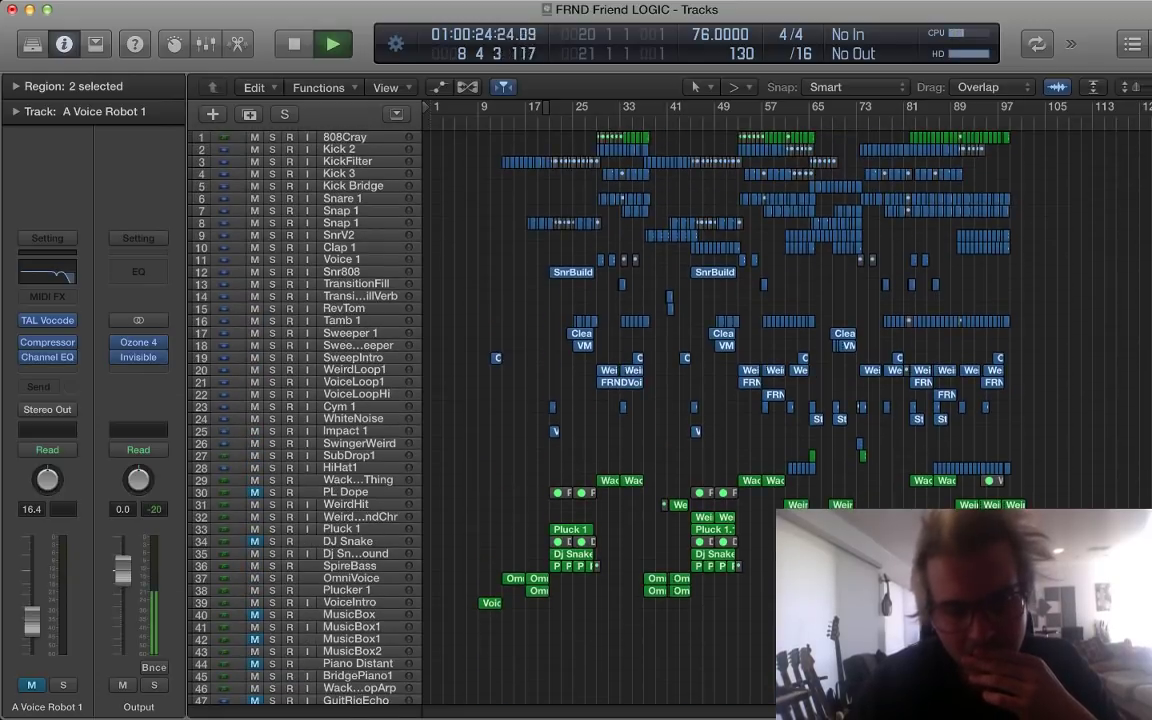
Step: Follow the full mix down the synth, guitar and vocal tracks as it plays through to bar 34
scroll(600, 400, down, 4)
scroll(600, 400, down, 10)
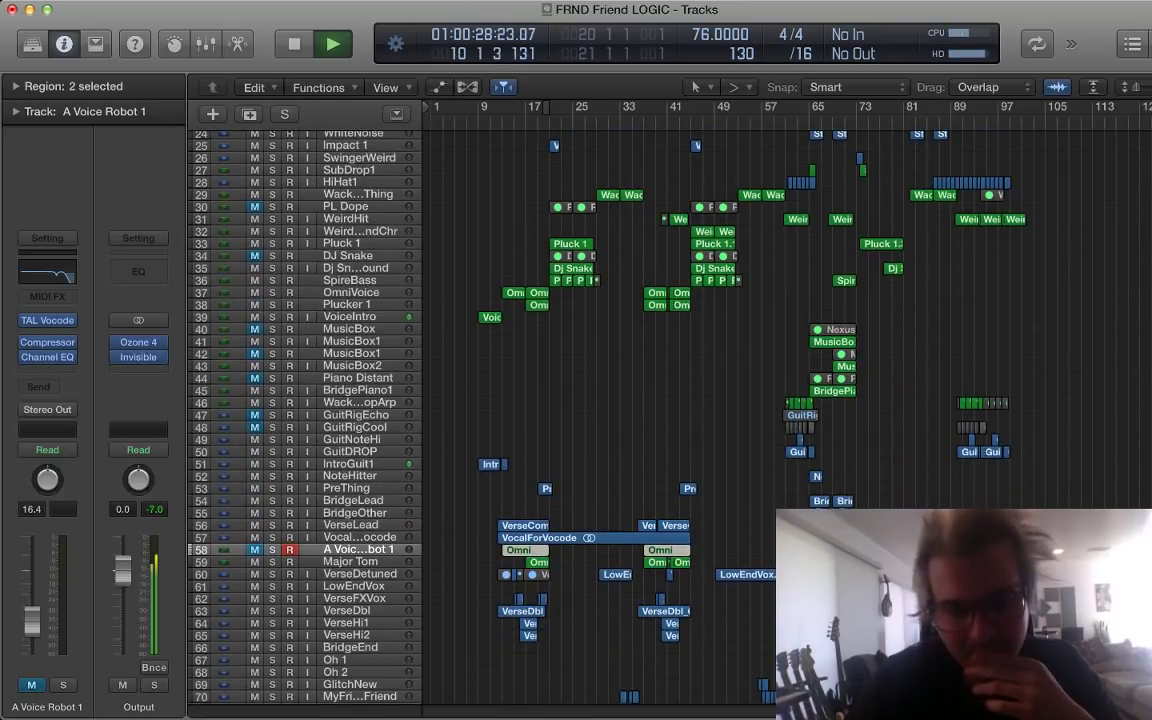
key(super+Down)
key(super+Down)
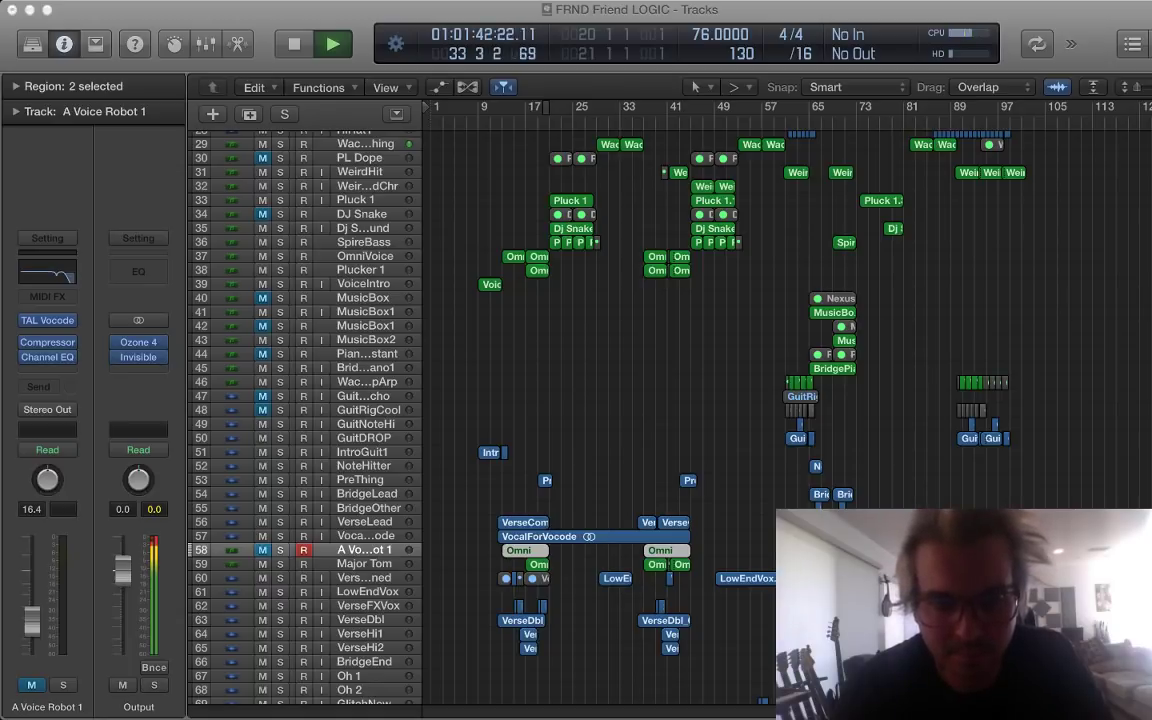
scroll(600, 400, down, 5)
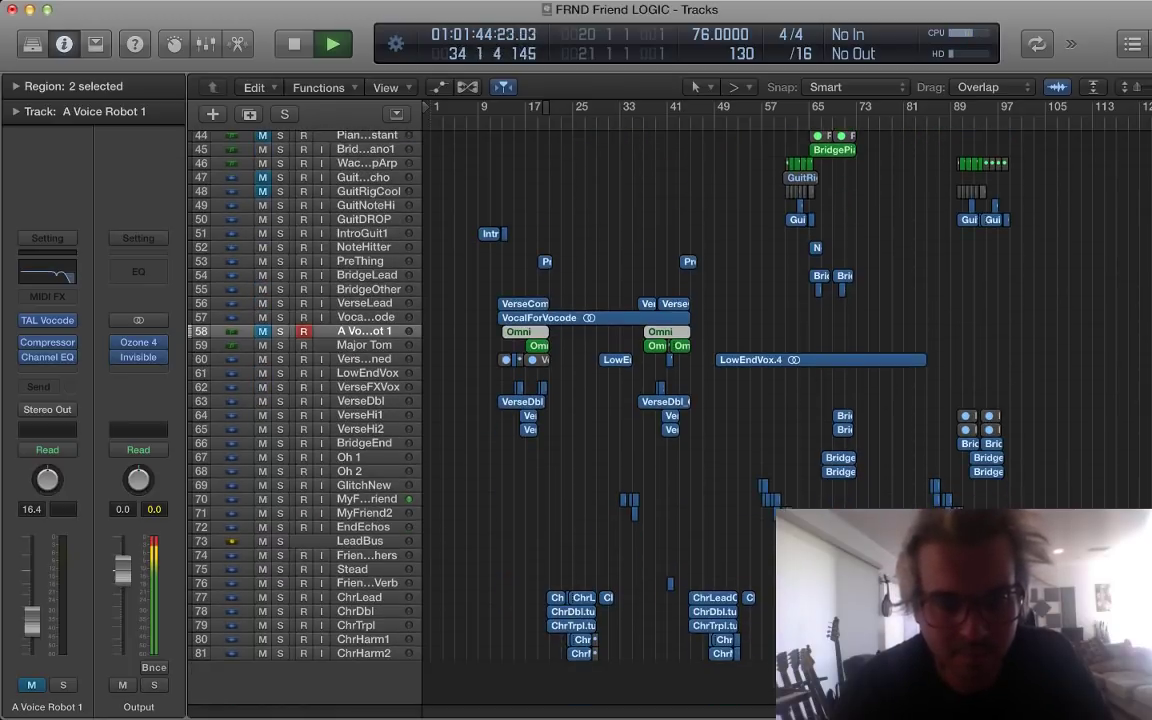
Step: Select the MyFriendFriend track and enlarge its regions around bars 33 to 36 to examine their waveforms
click(366, 499)
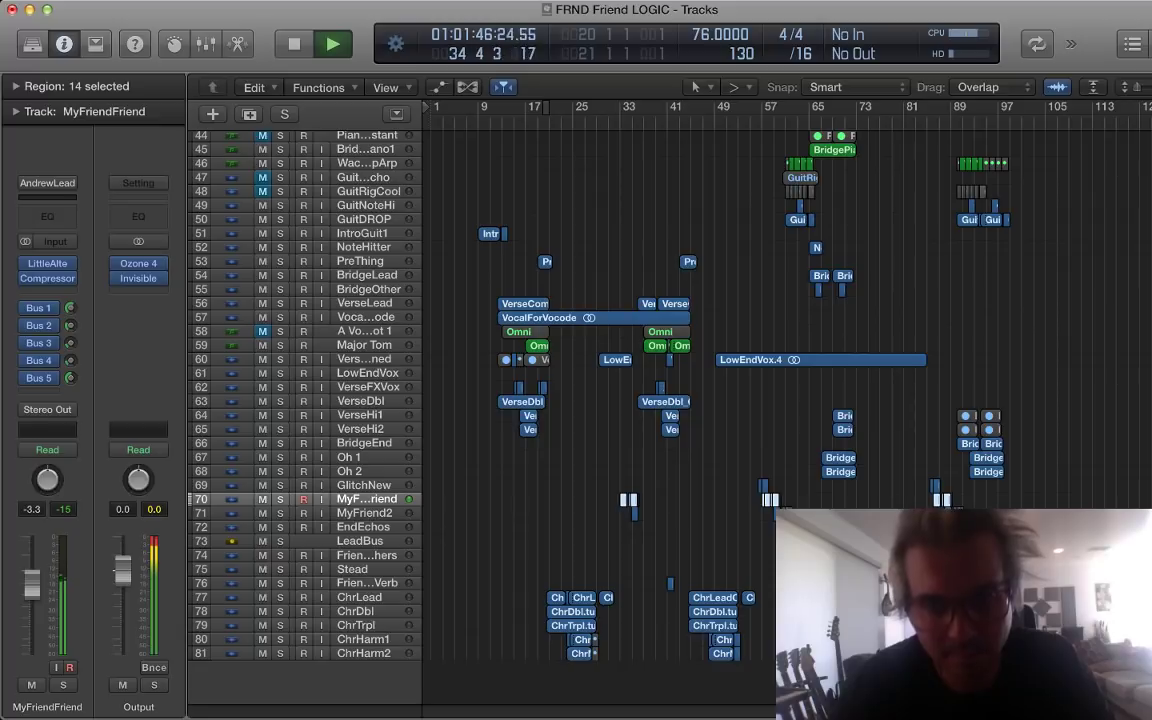
key(super+Down)
key(super+Down)
key(super+Down)
key(super+Down)
key(super+Down)
key(super+Down)
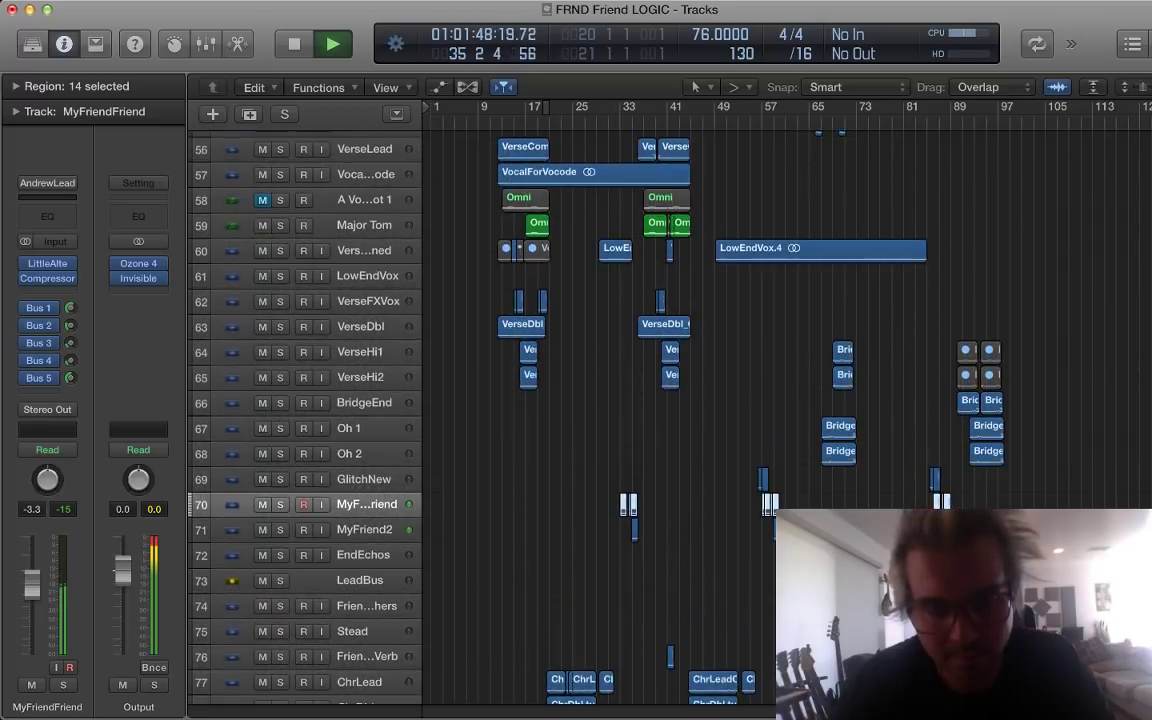
key(super+Down)
key(super+Down)
key(super+Down)
key(super+Down)
key(super+Down)
key(super+Down)
key(super+Down)
key(super+Down)
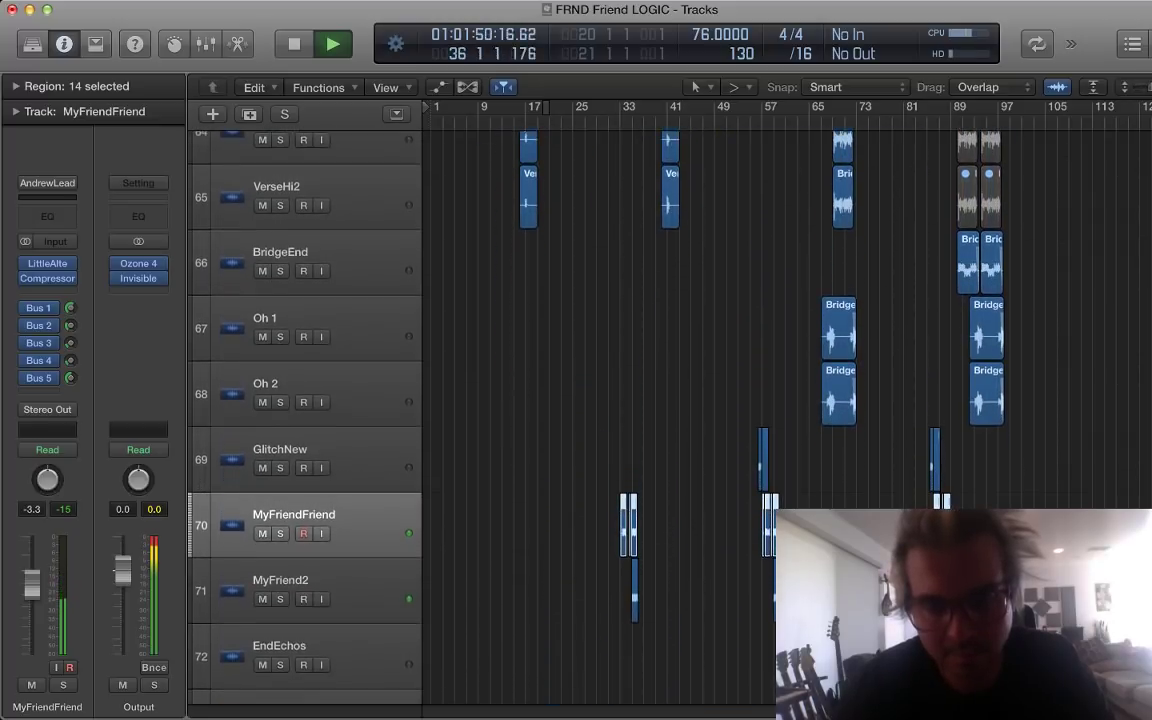
key(super+Right)
key(super+Right)
key(super+Right)
key(super+Right)
key(super+Down)
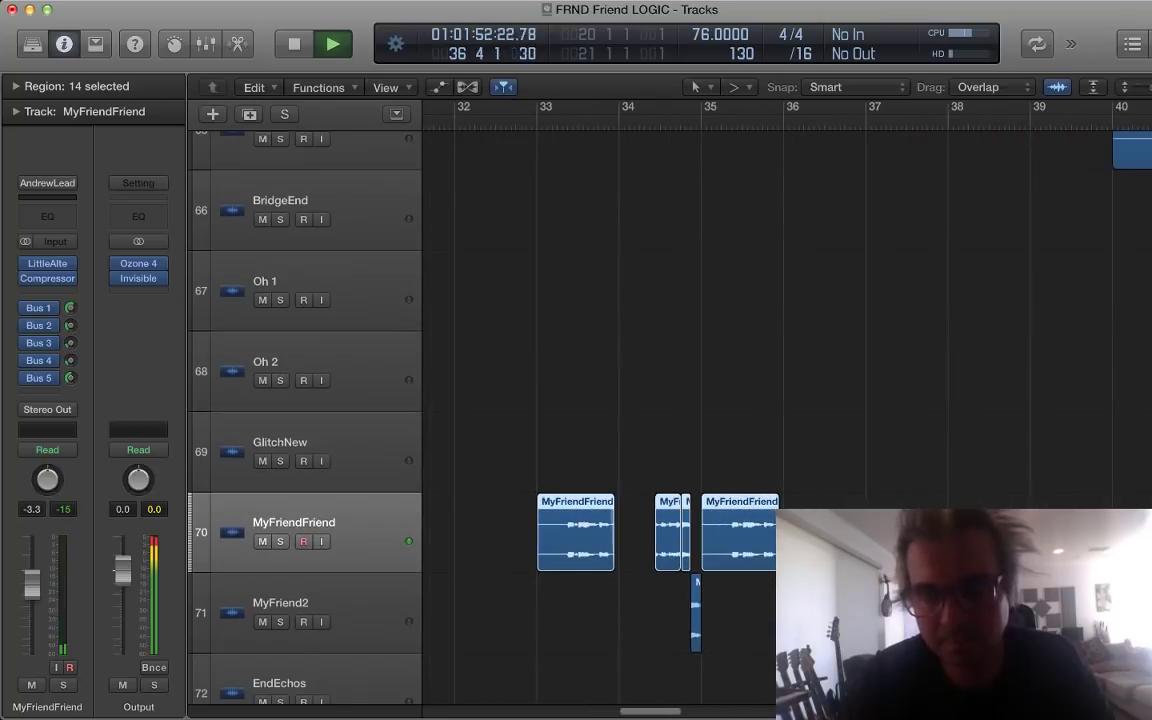
Step: Look over the second verse's vocal tracks and the loop and effects tracks above them during playback
key(super+Up)
scroll(600, 400, up, 10)
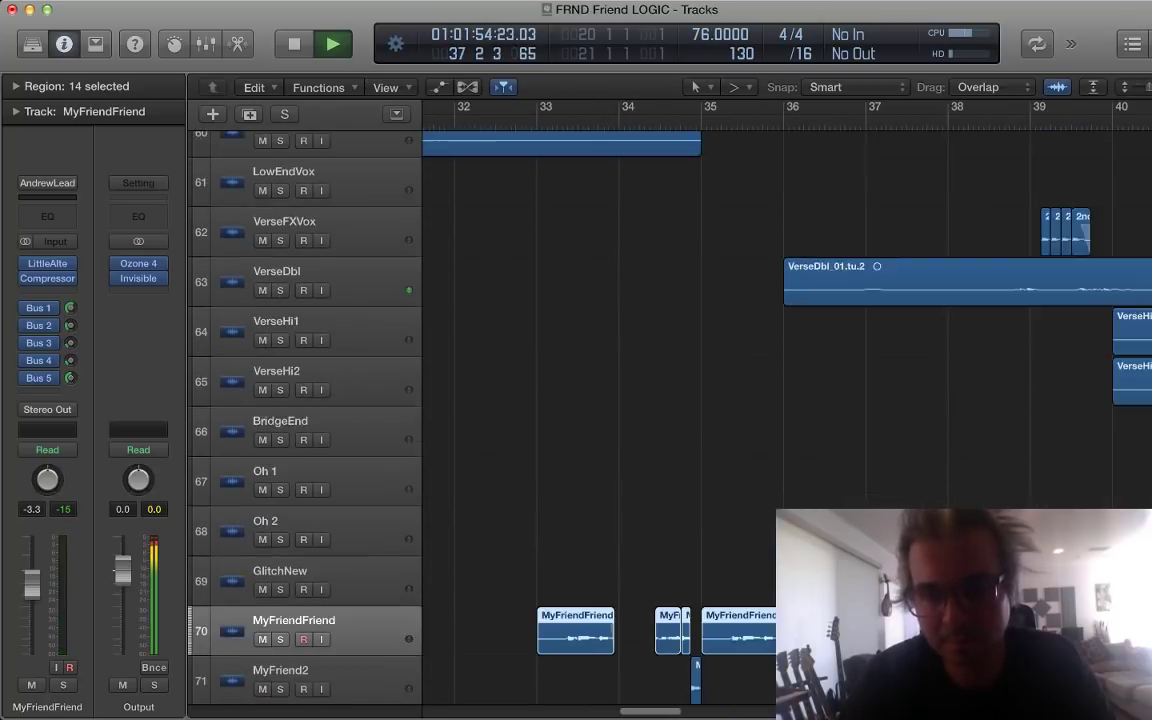
scroll(600, 400, down, 1)
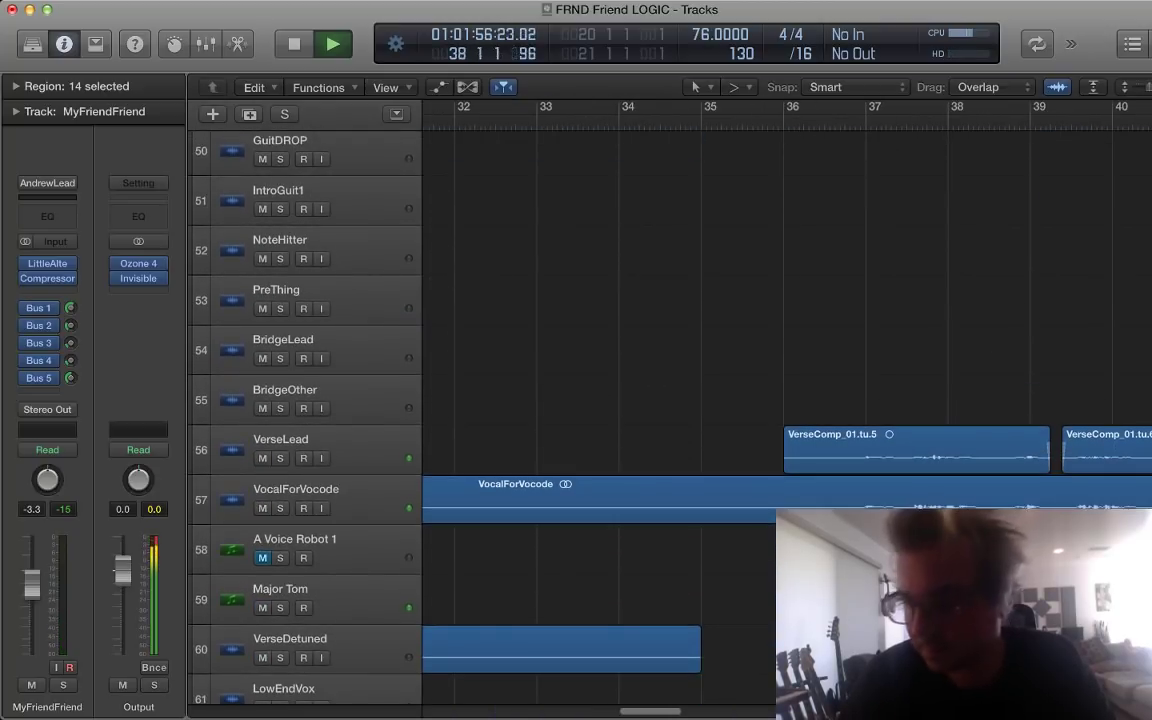
key(super+Left)
key(super+Left)
key(super+Left)
key(super+Left)
scroll(861, 452, up, 15)
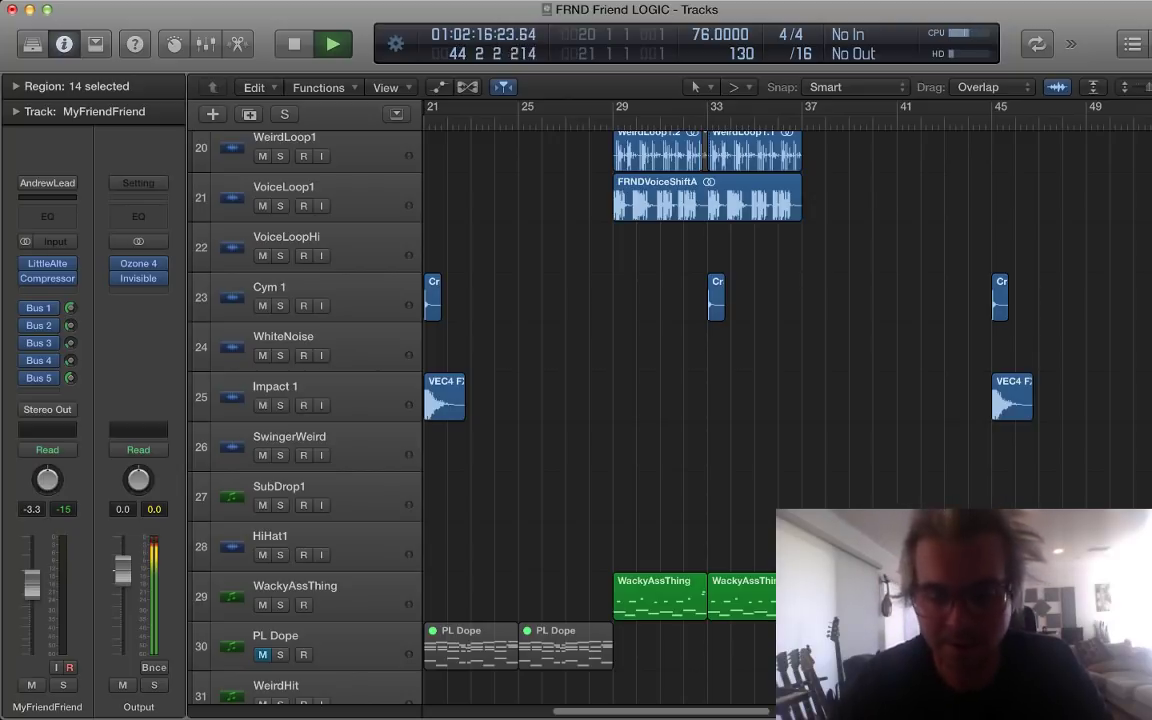
Step: Examine the verse vocal regions and the second chorus's Pluck 1, Dj Snake Sound and SpireBass parts as they play
key(super+Left)
key(super+Up)
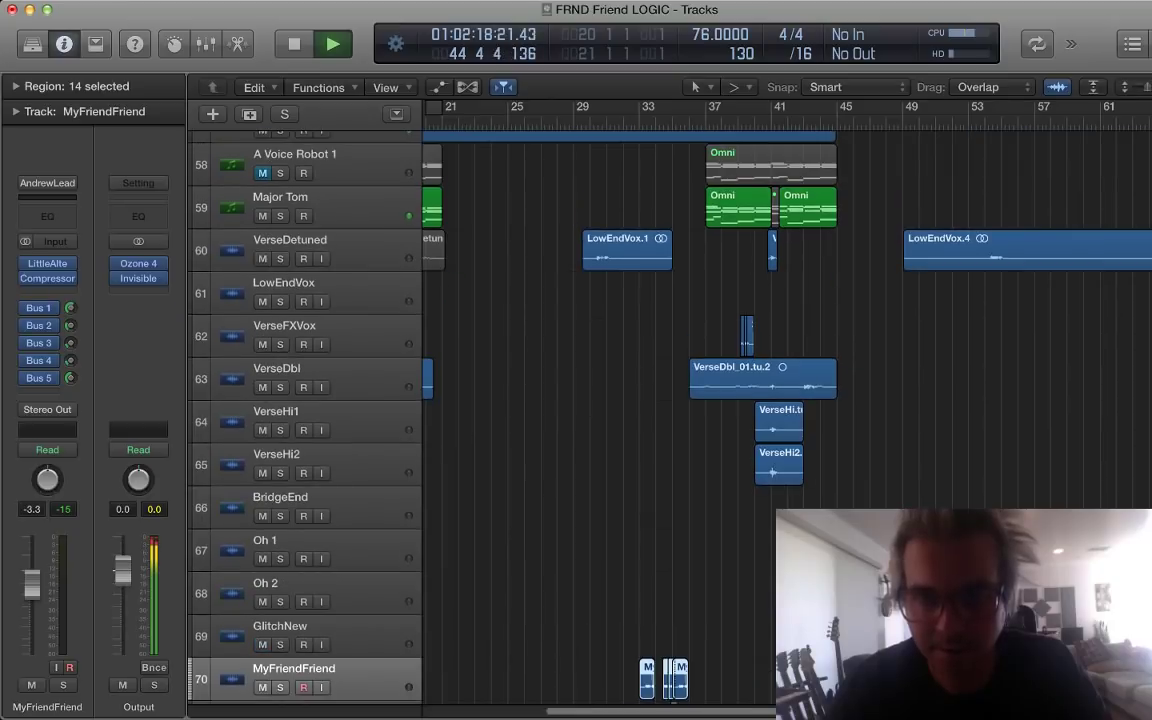
scroll(600, 410, up, 8)
scroll(600, 400, up, 7)
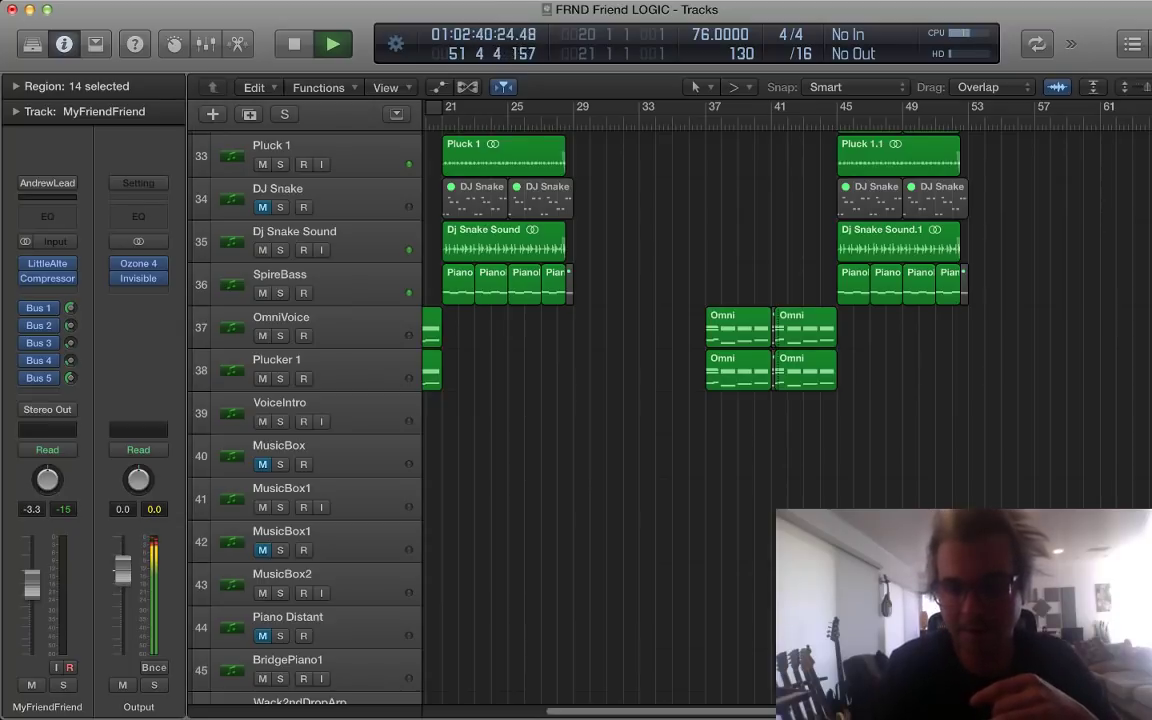
key(super+Down)
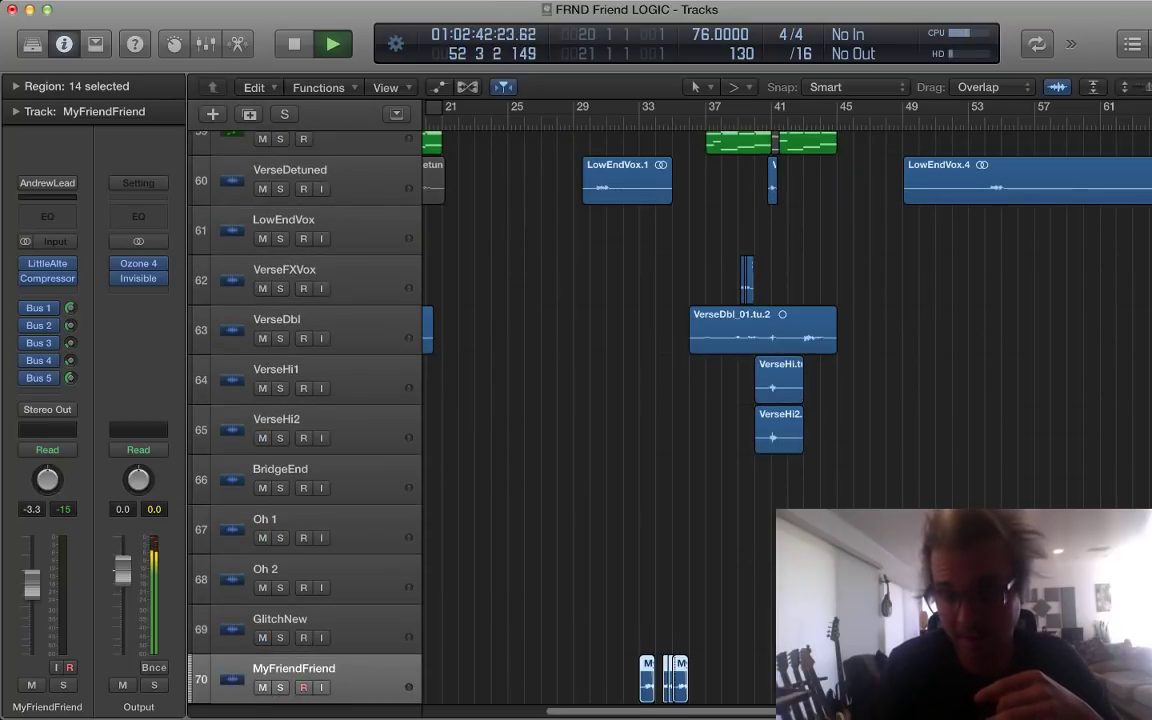
Step: Shrink the track heights so that the guitar, vocal and MyFriendFriend tracks fit in one compact overview
key(super+Up)
key(super+Up)
key(super+Up)
key(super+Up)
key(super+Up)
key(super+Up)
key(super+Up)
key(super+Up)
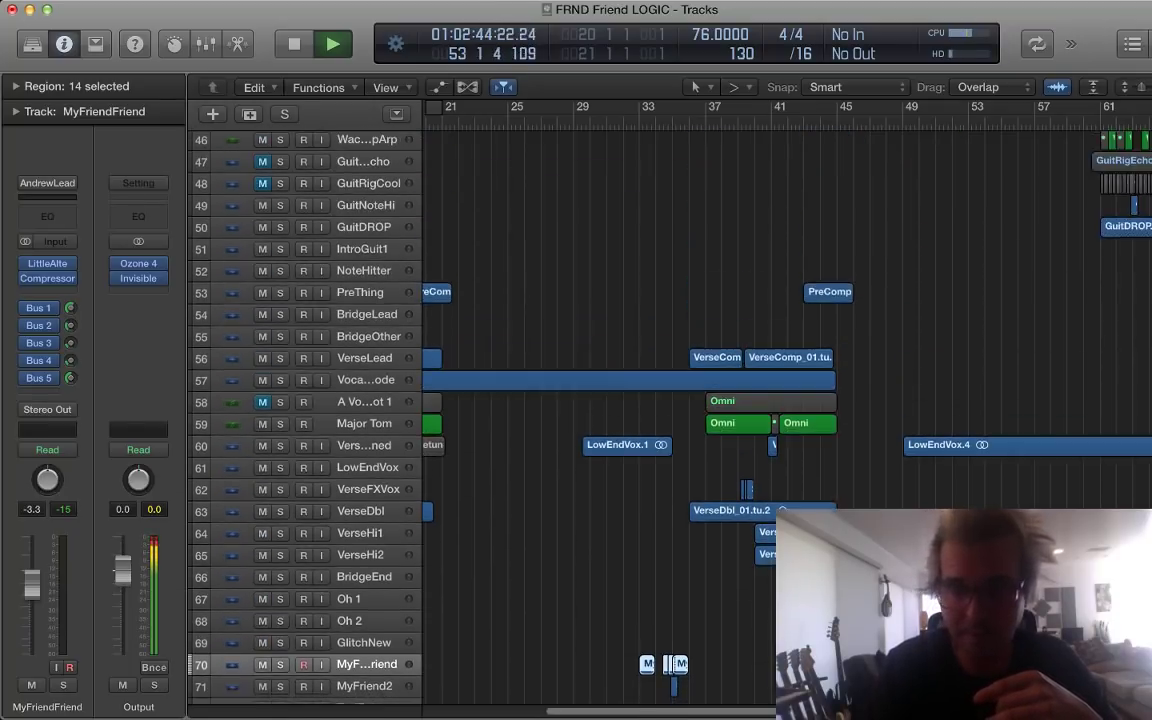
Step: Review the arrangement from the 808Cray drum tracks down to the ChrHarm2 vocals while the bridge plays
scroll(670, 400, right, 3)
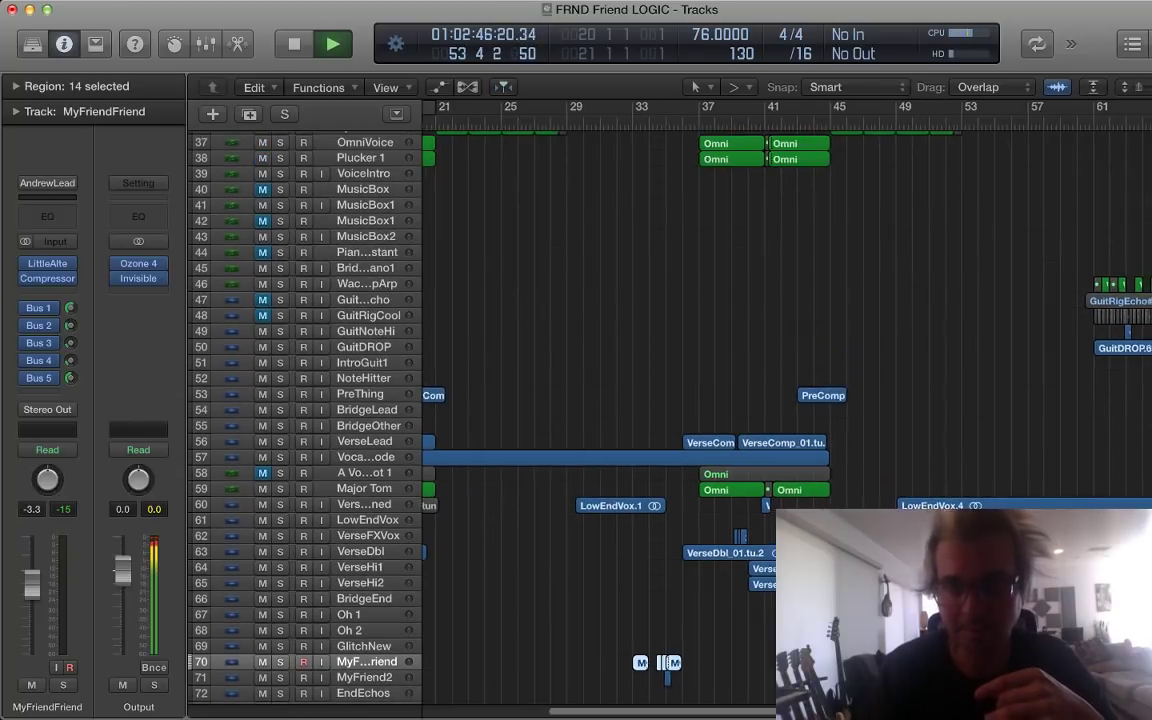
scroll(670, 400, up, 8)
scroll(600, 420, up, 3)
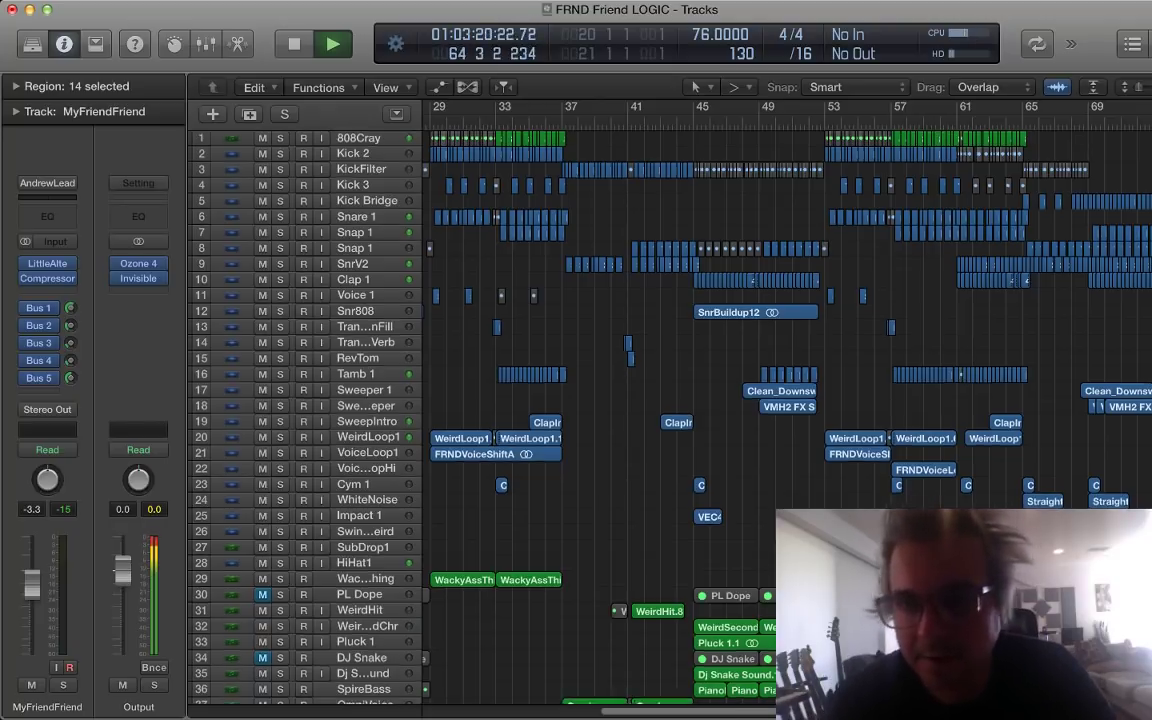
scroll(600, 420, down, 15)
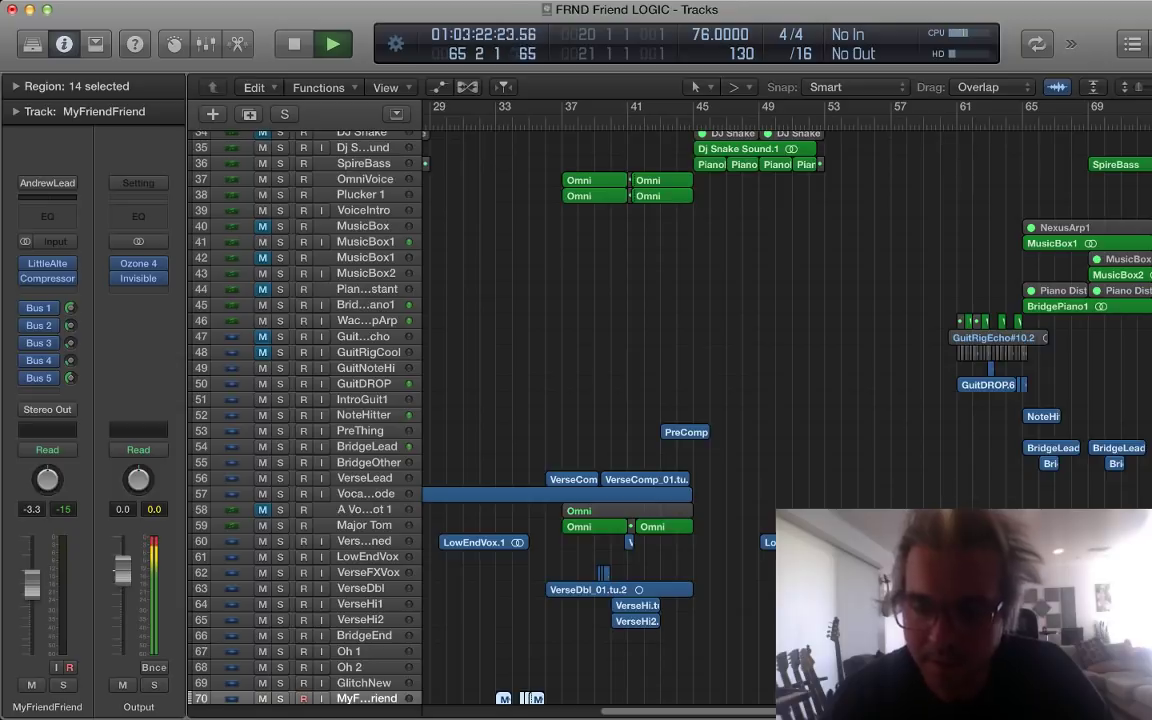
scroll(600, 420, down, 6)
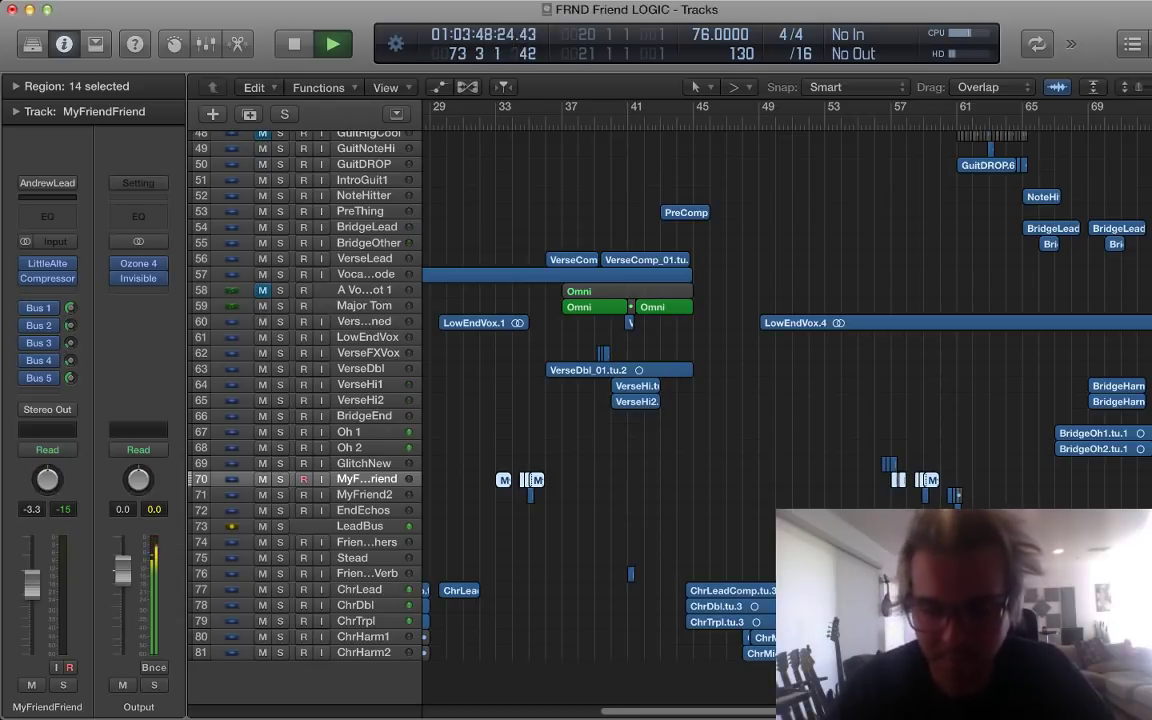
Step: Widen the timeline to show the whole song and inspect the channel strip of the Stead track
key(super+Left)
key(super+Left)
key(super+Left)
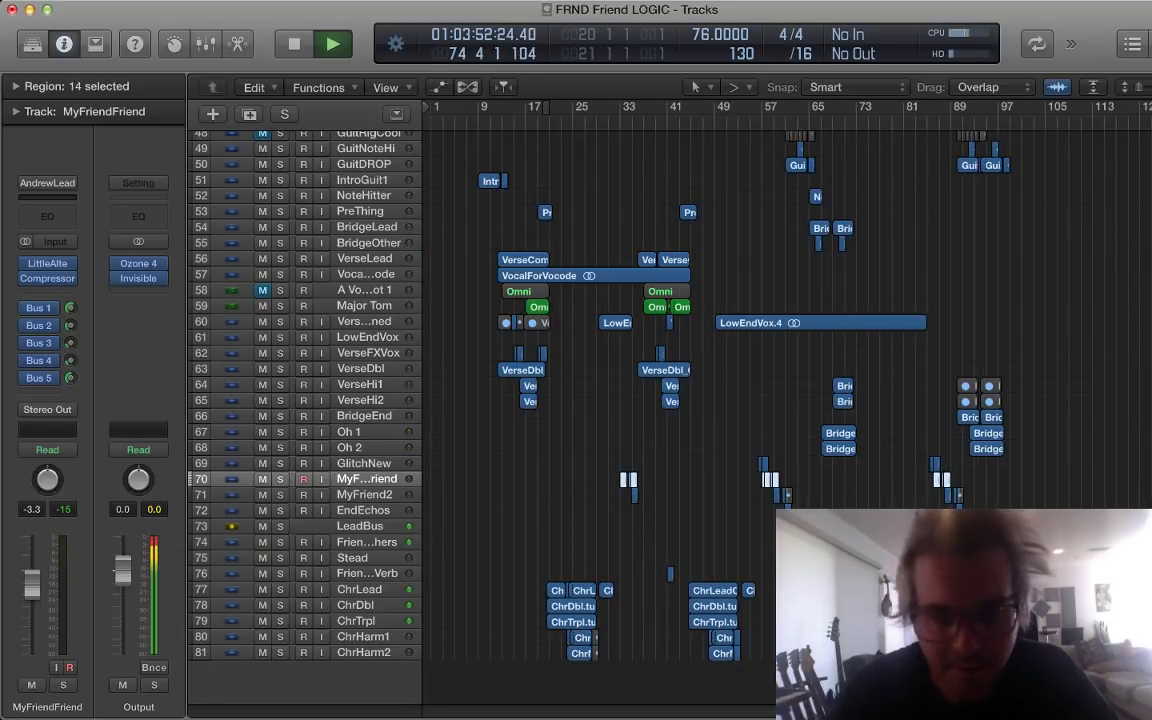
click(357, 557)
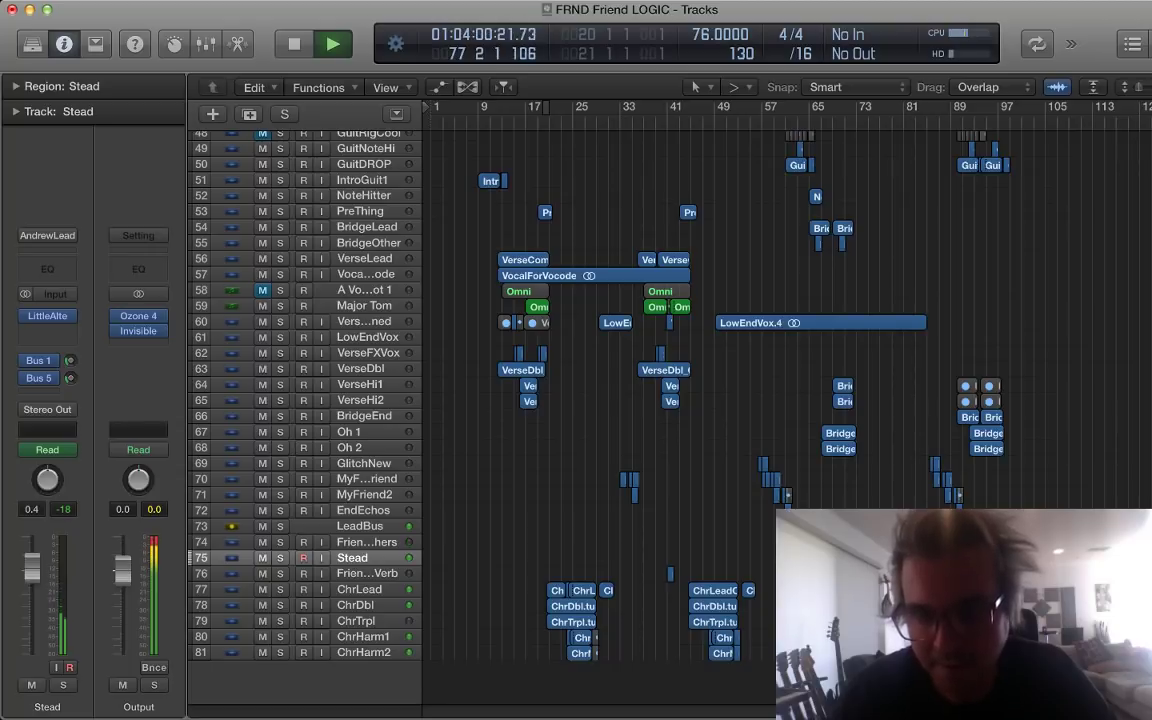
Step: Follow the final section through the drum, loop, synth and vocal tracks, and stop playback in bar 99
scroll(367, 558, up, 10)
scroll(367, 558, up, 4)
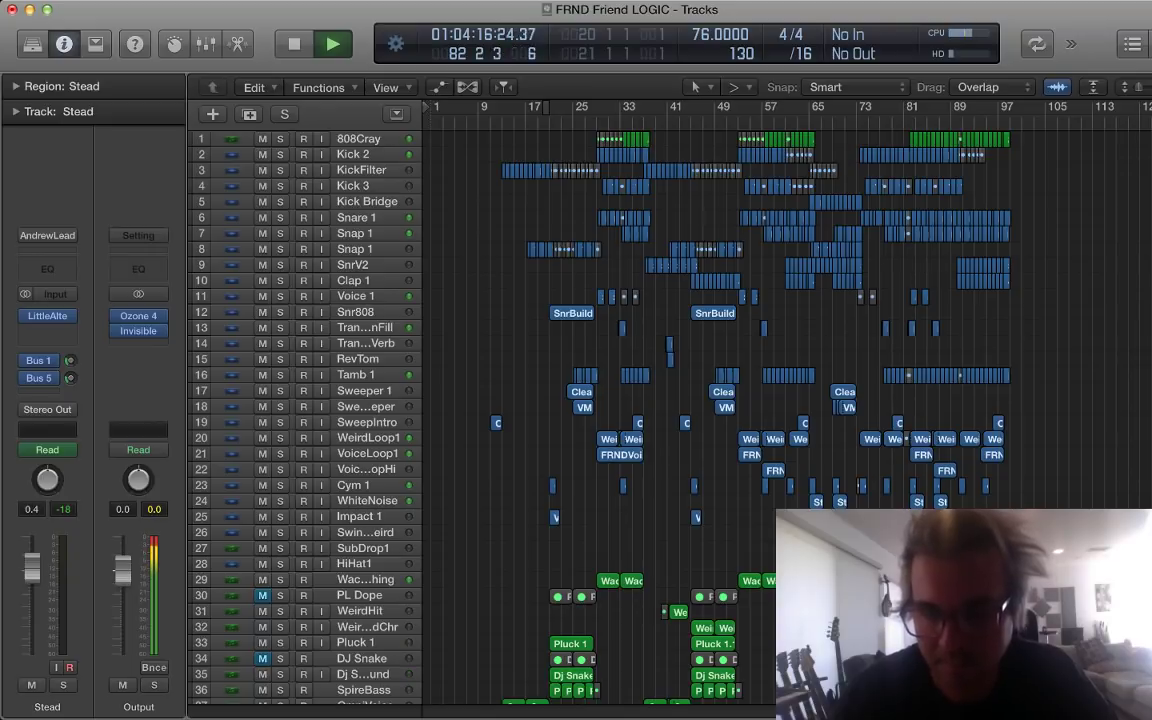
scroll(660, 420, down, 5)
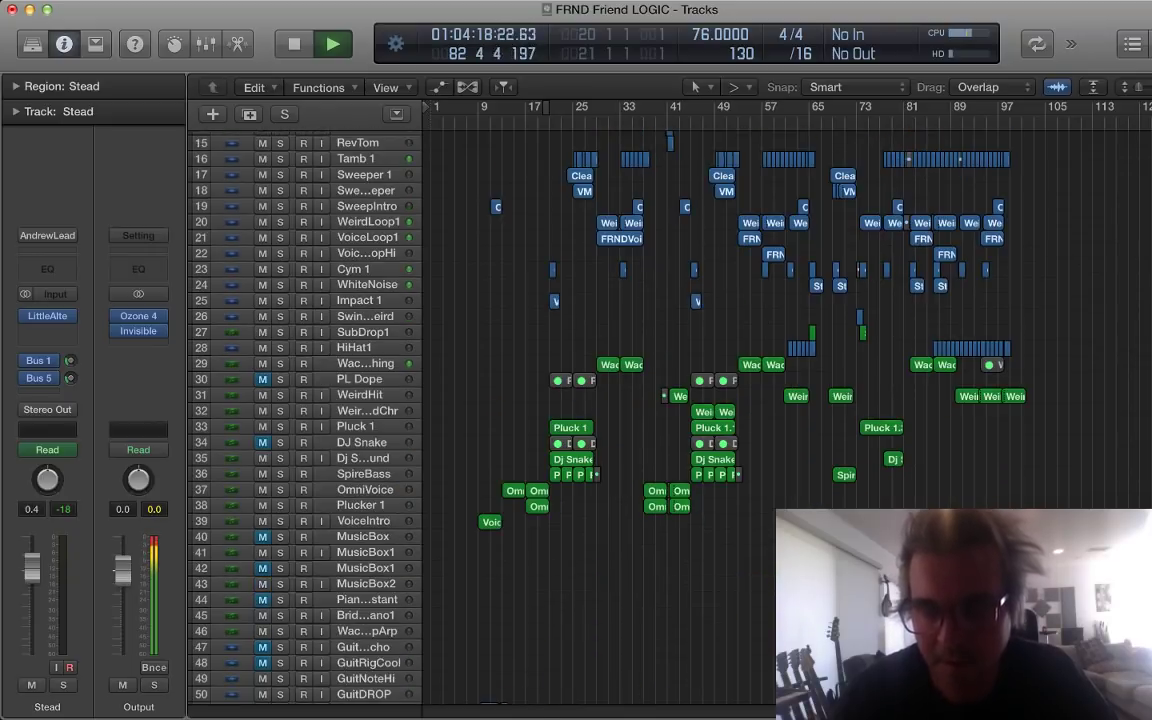
scroll(660, 420, up, 5)
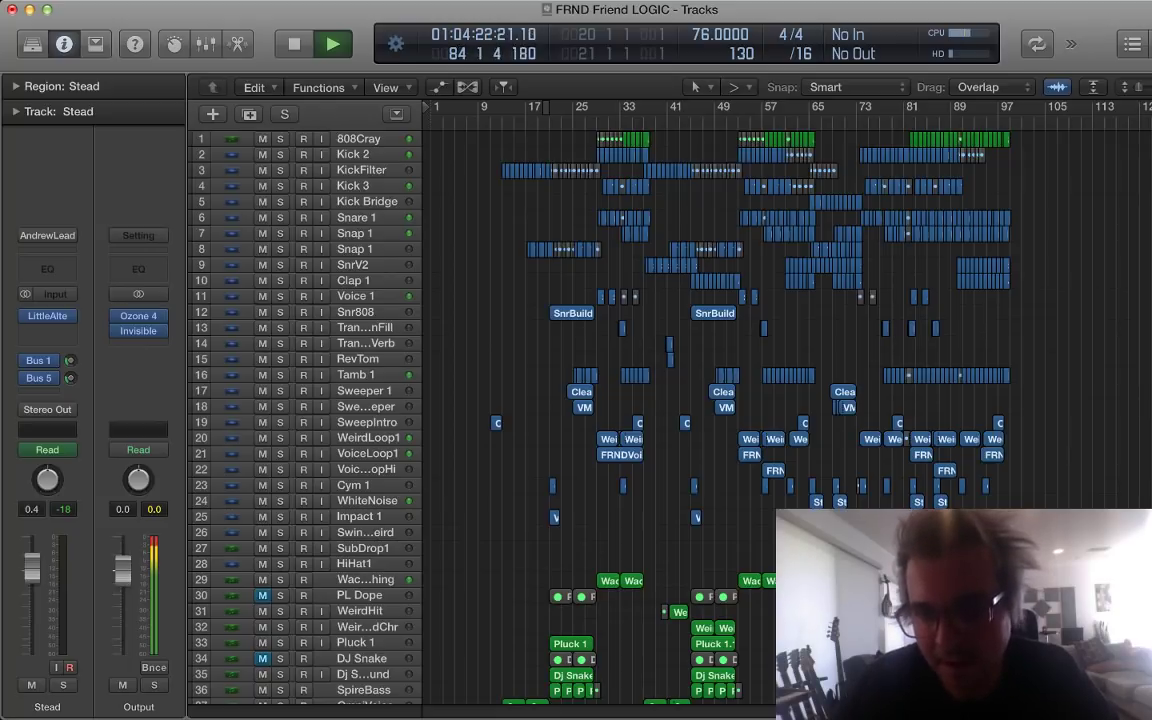
scroll(660, 420, down, 3)
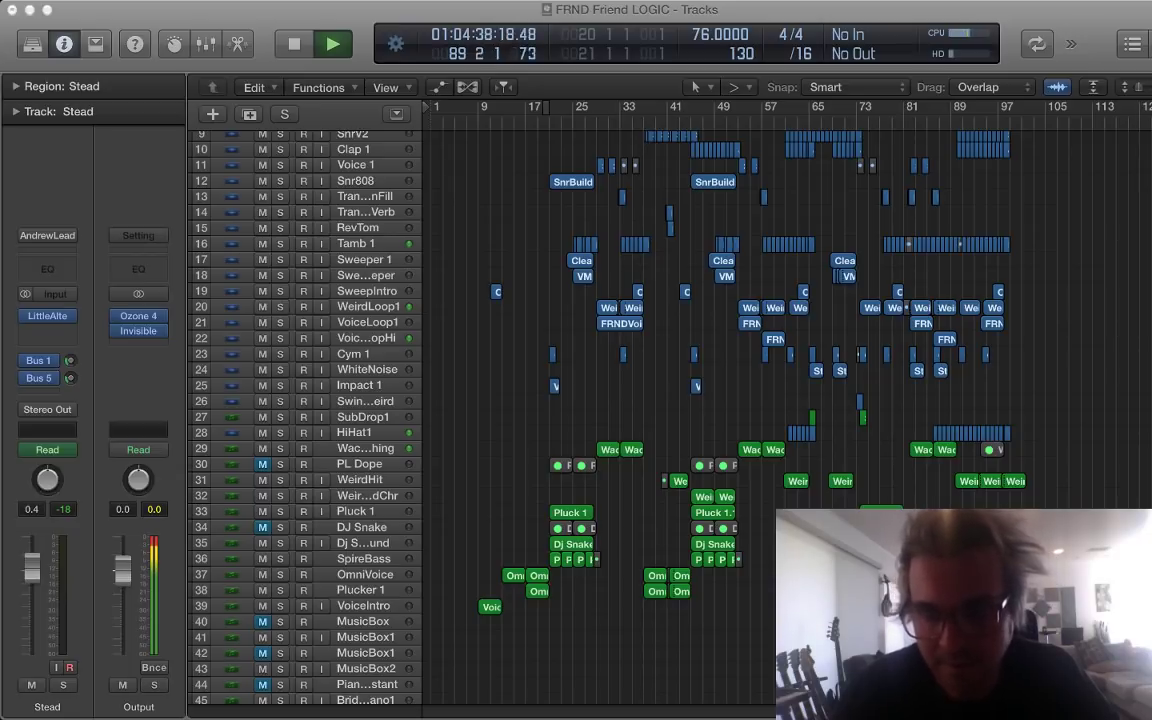
scroll(600, 400, up, 3)
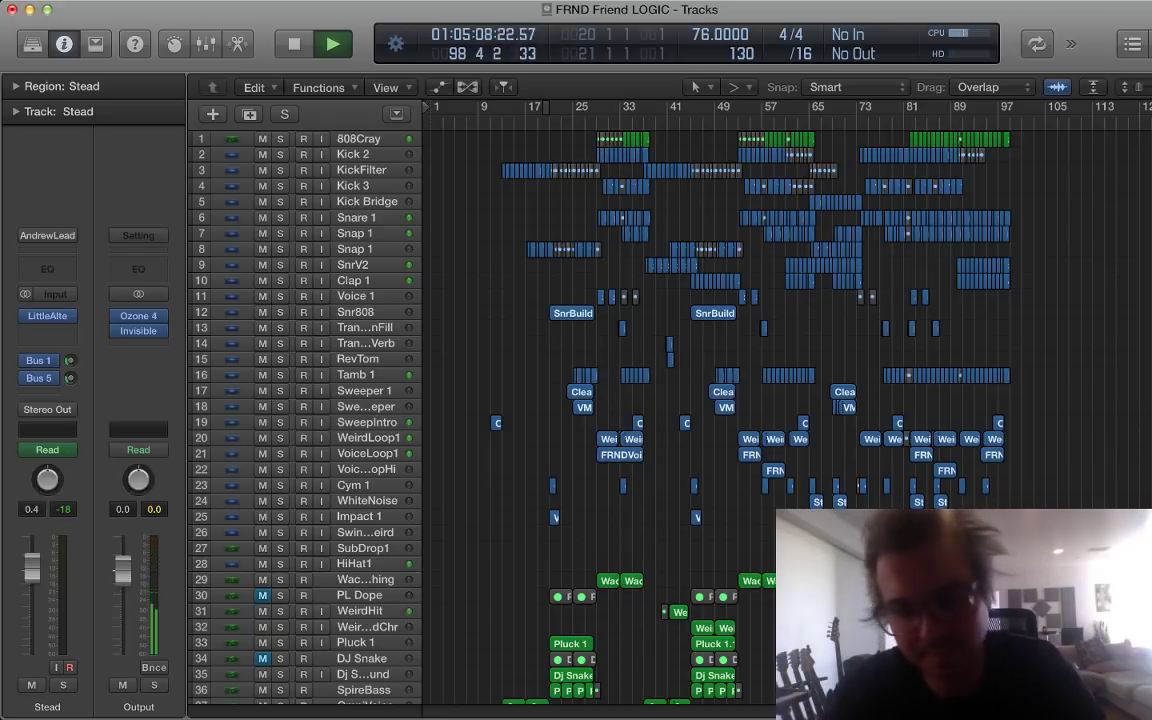
scroll(650, 400, down, 15)
key(space)
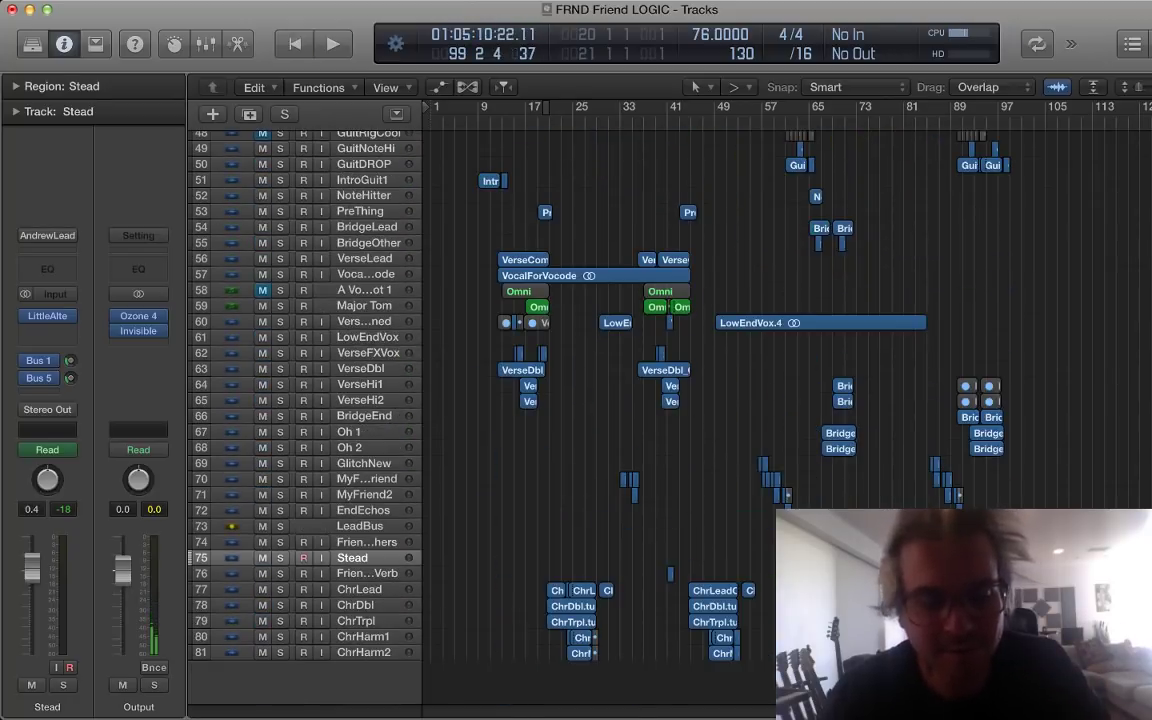